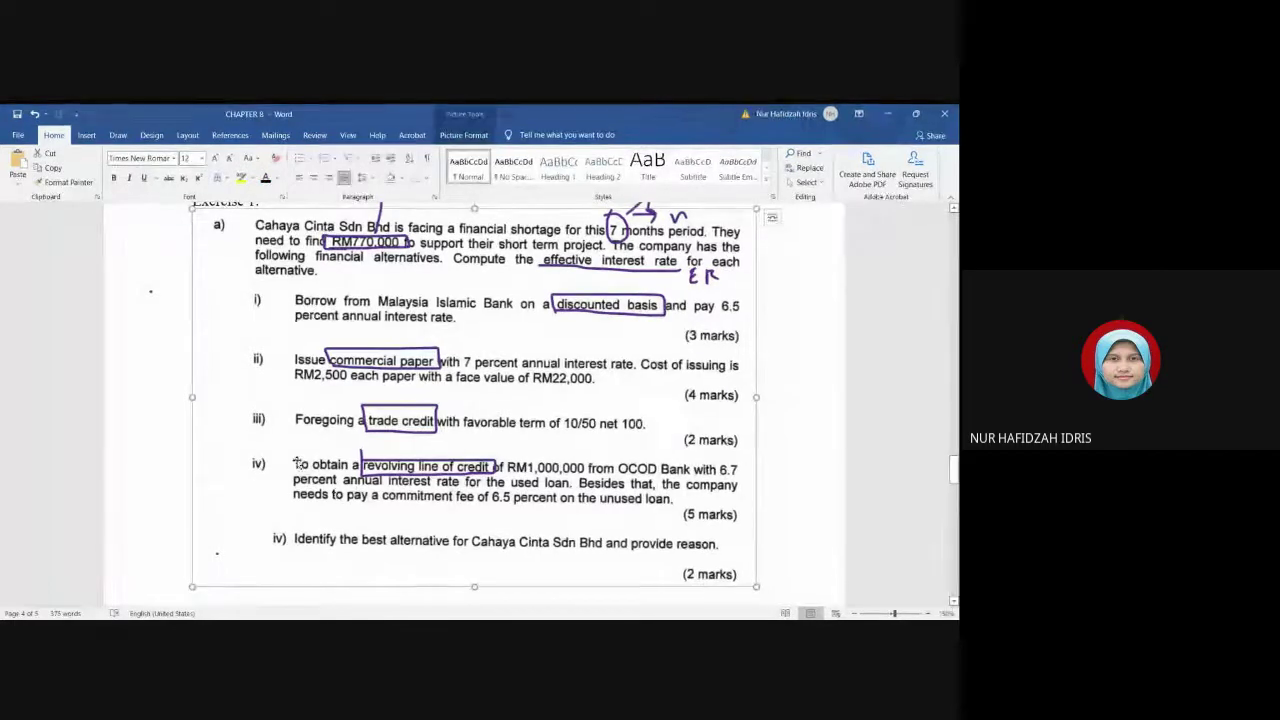
scroll(238, 442, "down", 3)
scroll(236, 441, "up", 5)
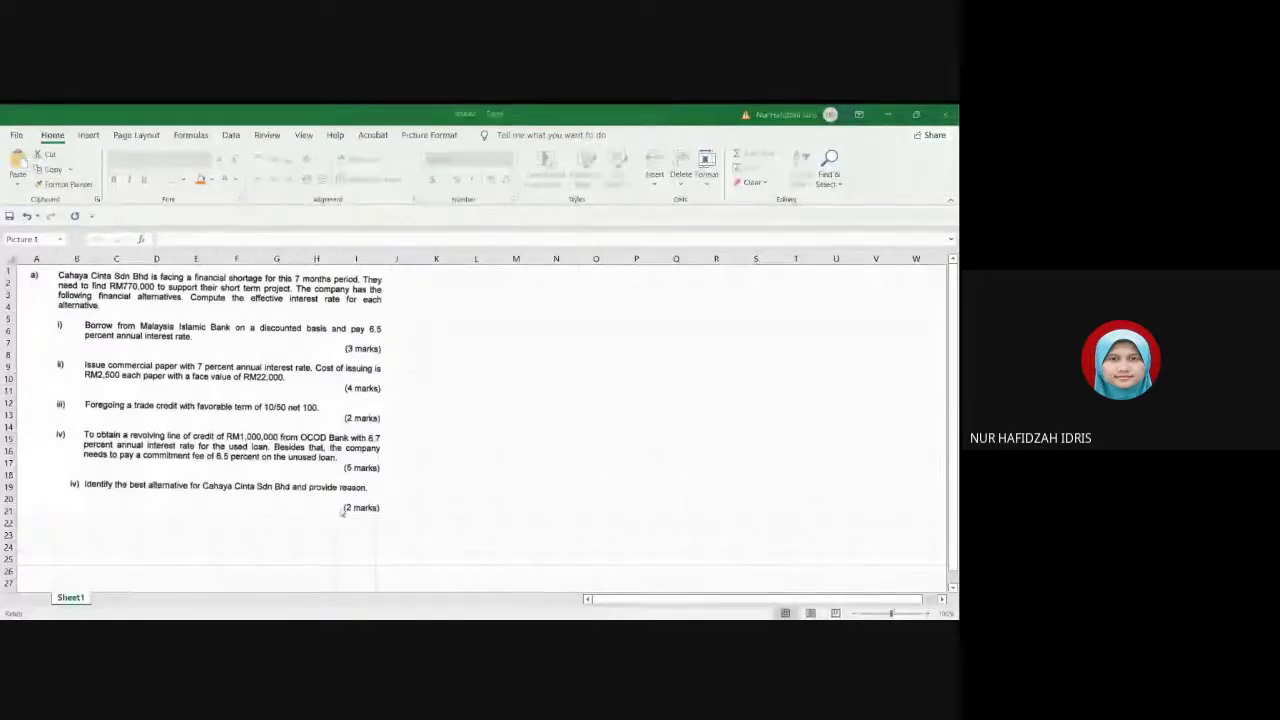
Step: Slightly reduce the height of the pasted question picture in the worksheet
left_click(460, 454)
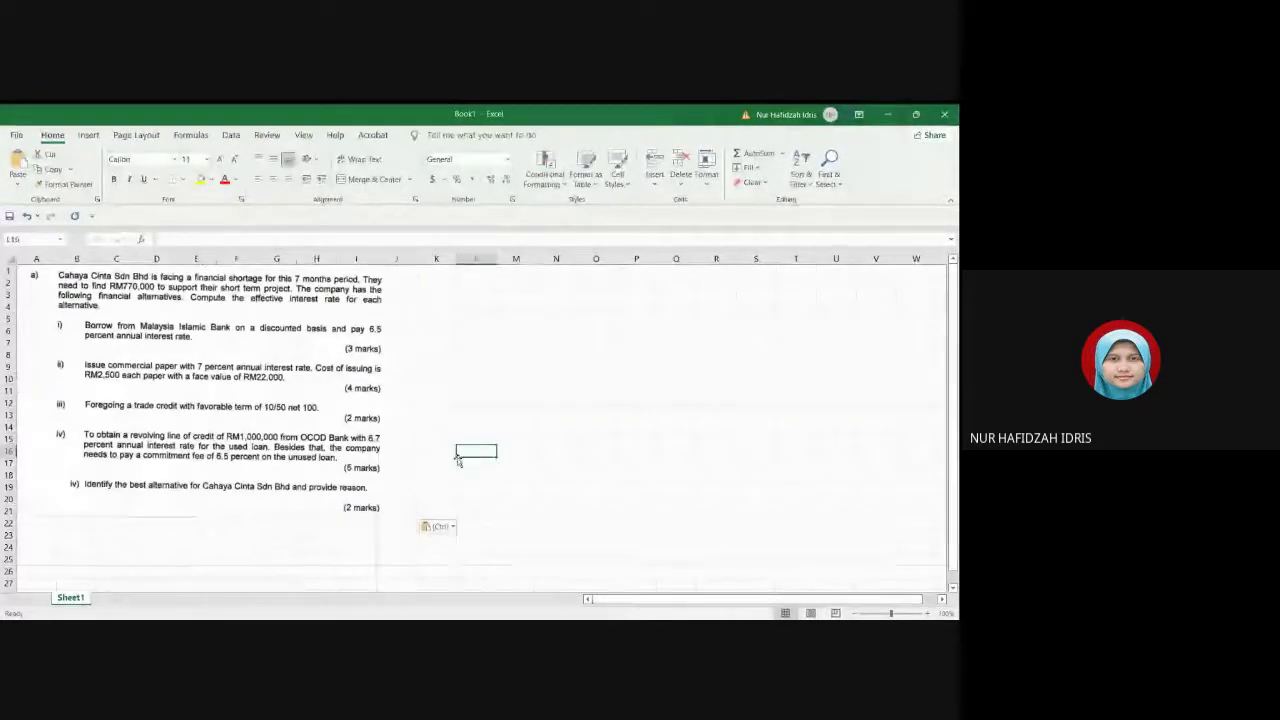
left_click(343, 512)
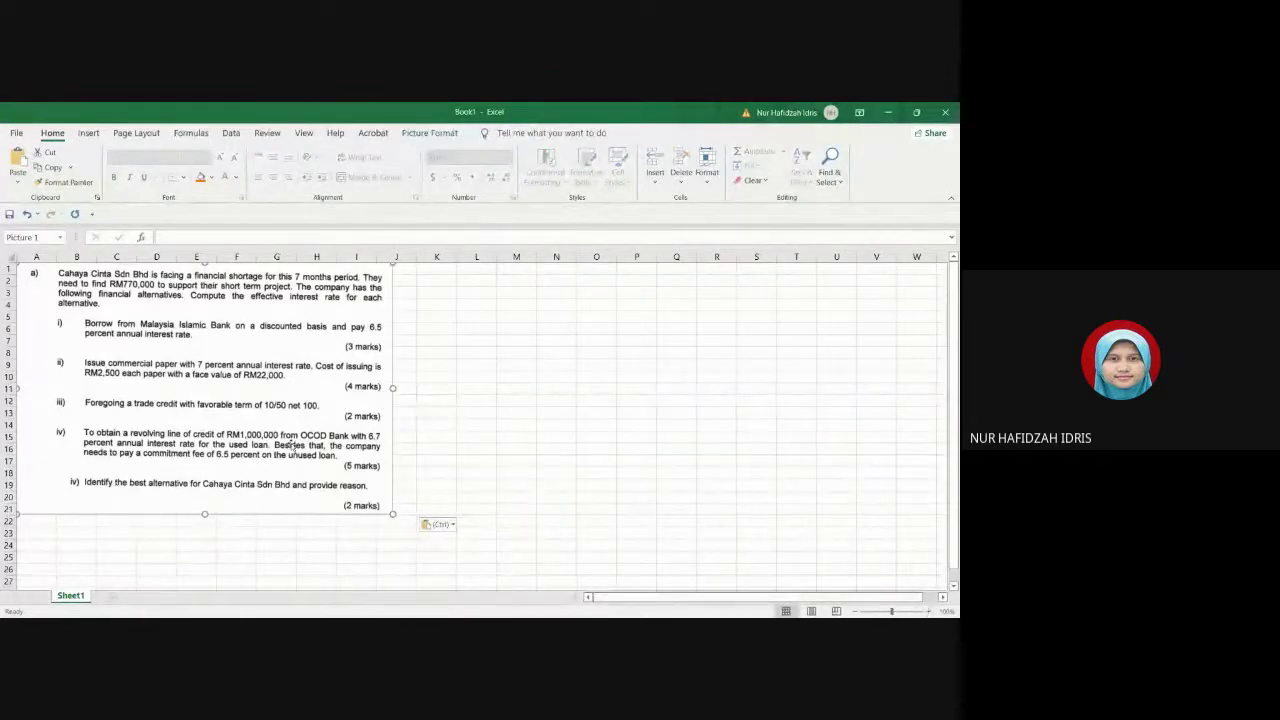
left_click_drag(219, 516, 205, 508)
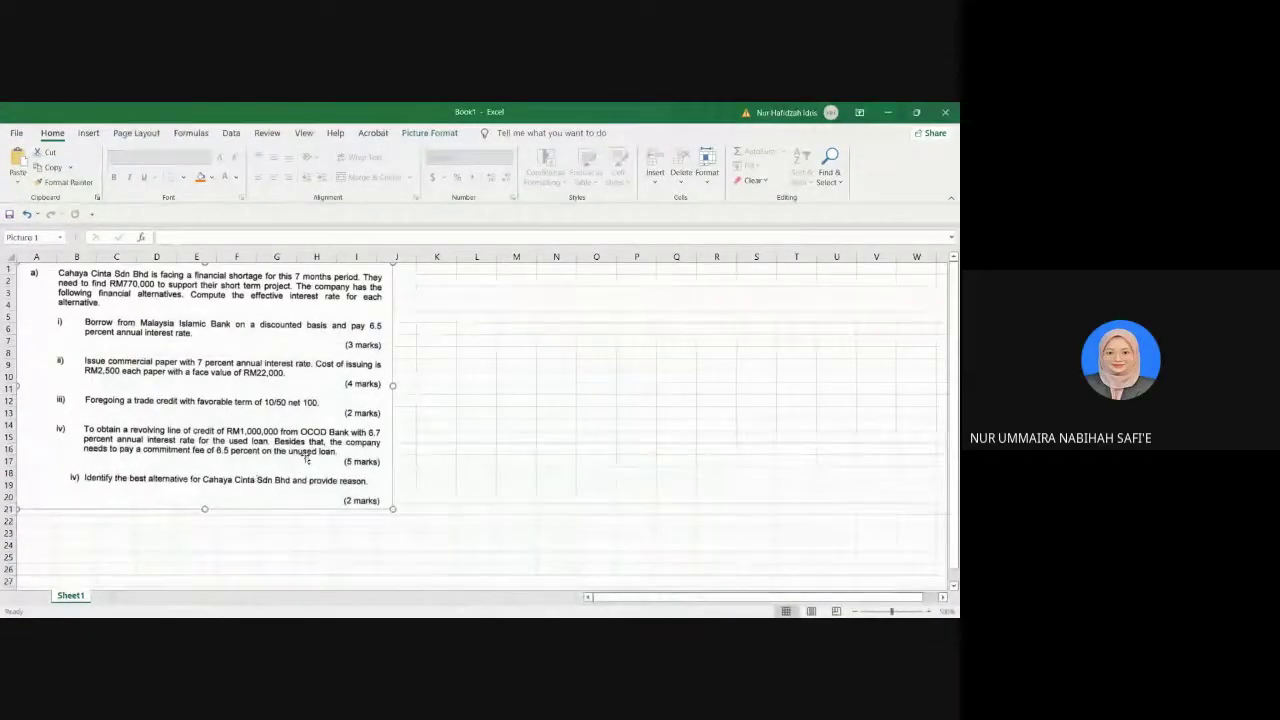
left_click(476, 400)
left_click(444, 279)
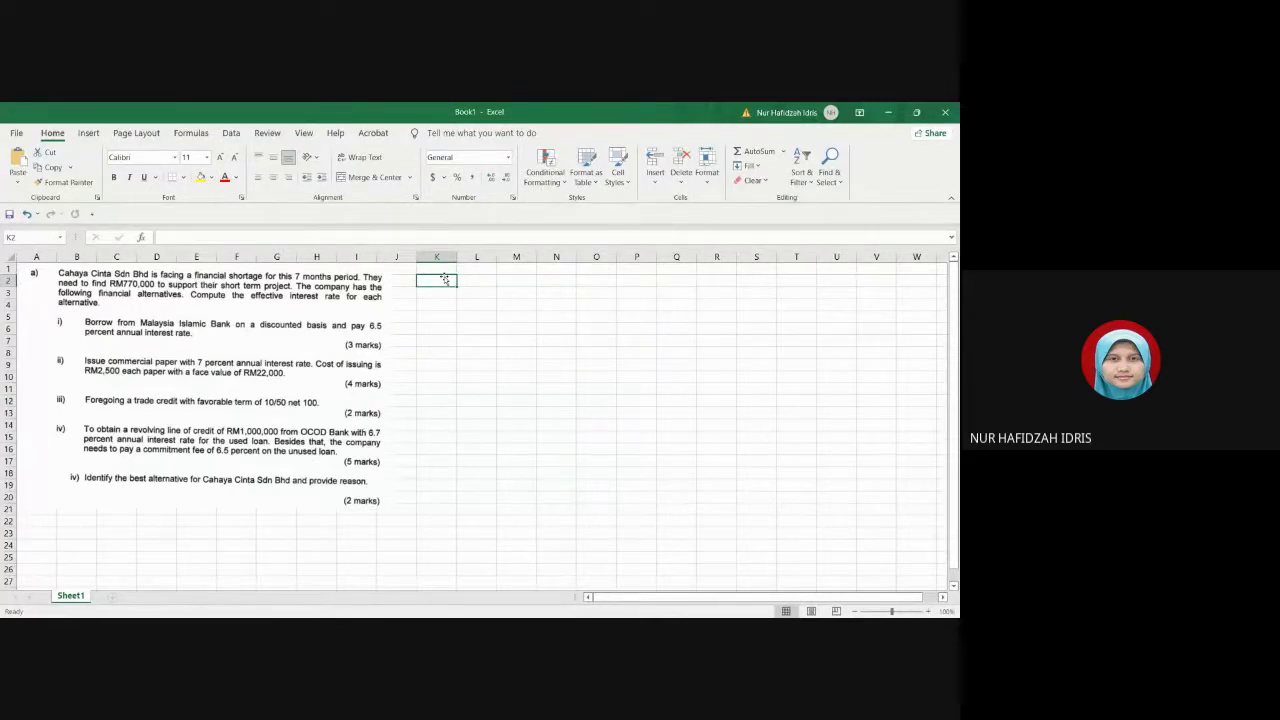
Step: Stretch the question picture down to about row 26 and widen it to the end of column J
left_click(214, 509)
left_click_drag(212, 510, 210, 580)
left_click(428, 269)
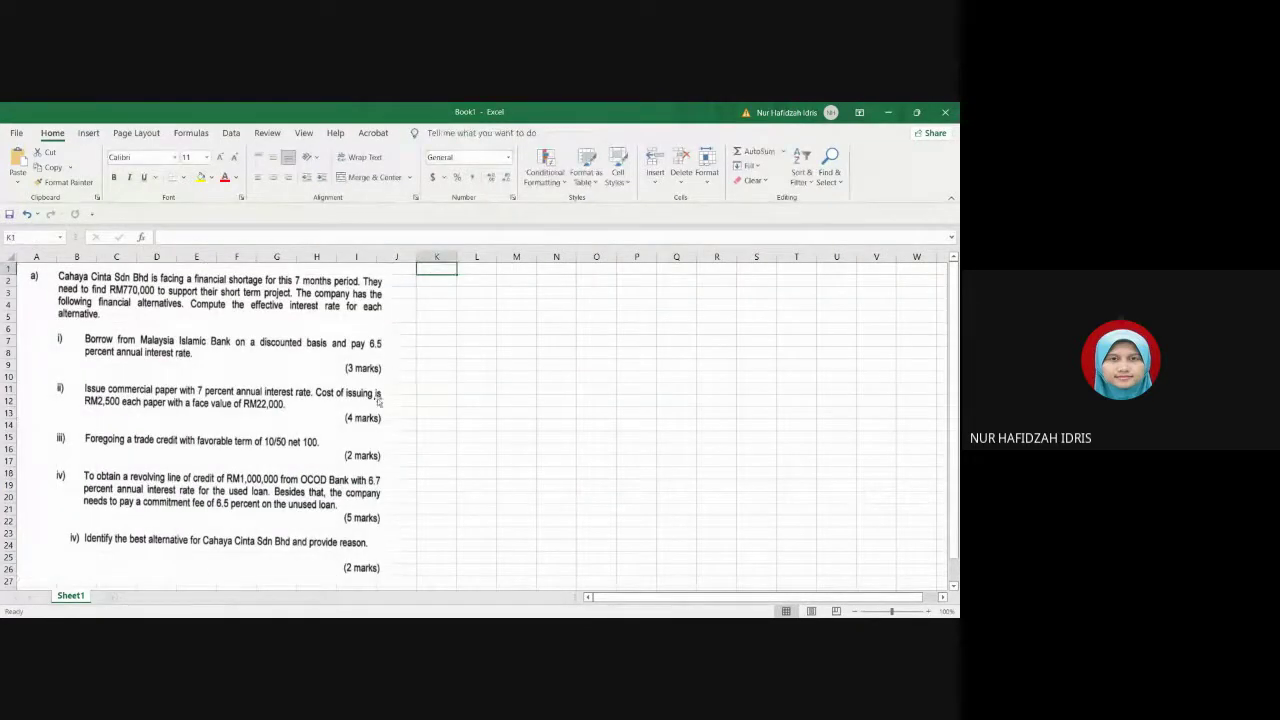
left_click(378, 399)
left_click_drag(394, 423, 421, 416)
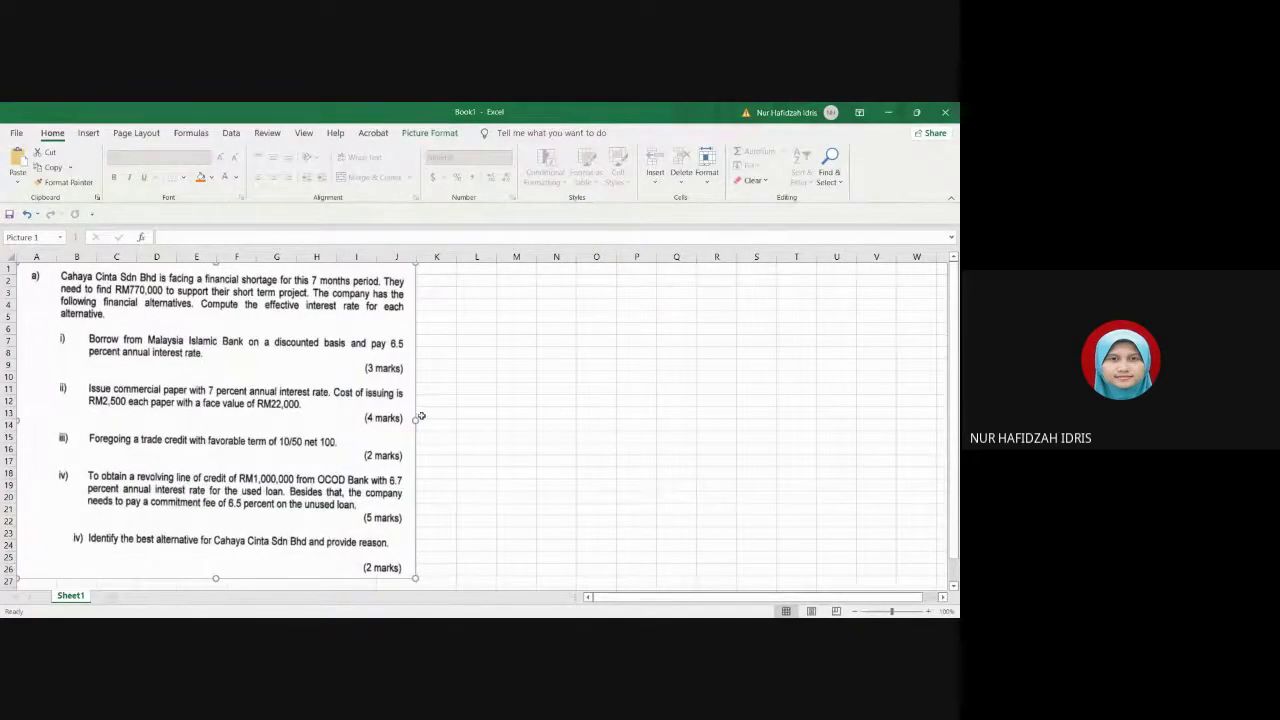
Step: Enter the label "t" in K2 and its value "7 months" in L2, with the sheet zoomed to 120%
left_click(446, 279)
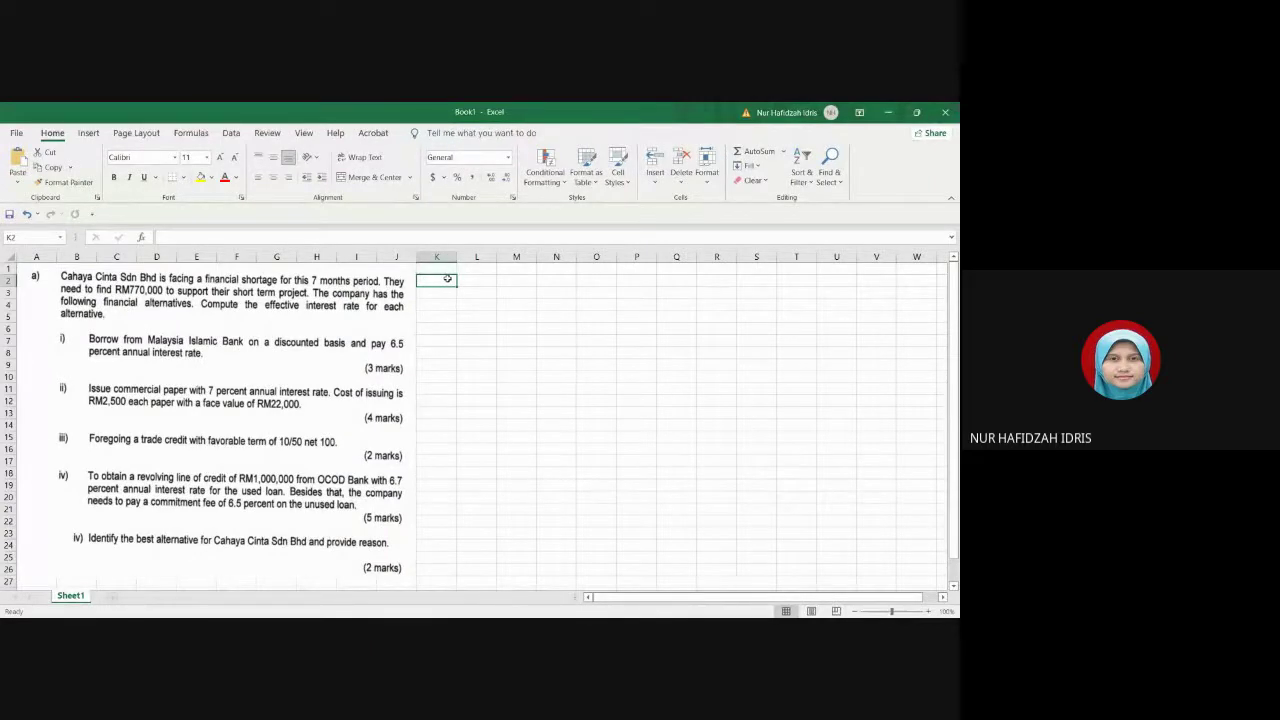
type("t")
left_click(476, 280)
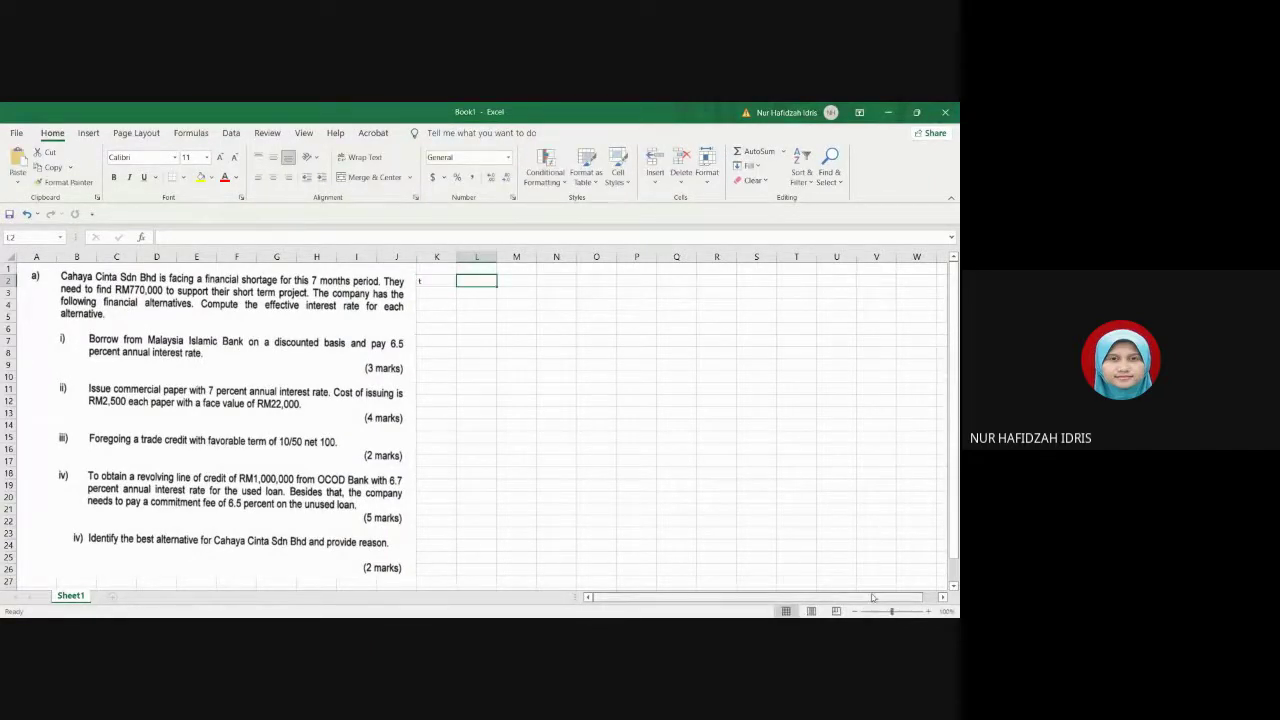
left_click(928, 611)
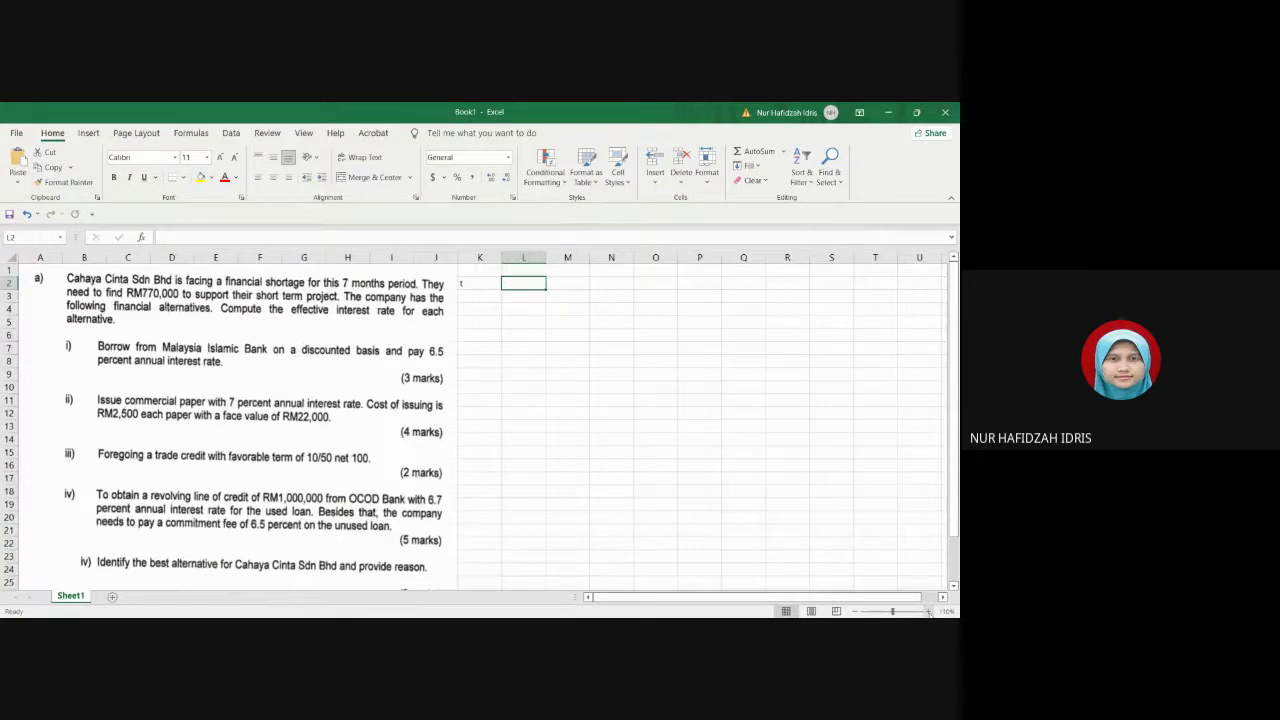
left_click(928, 611)
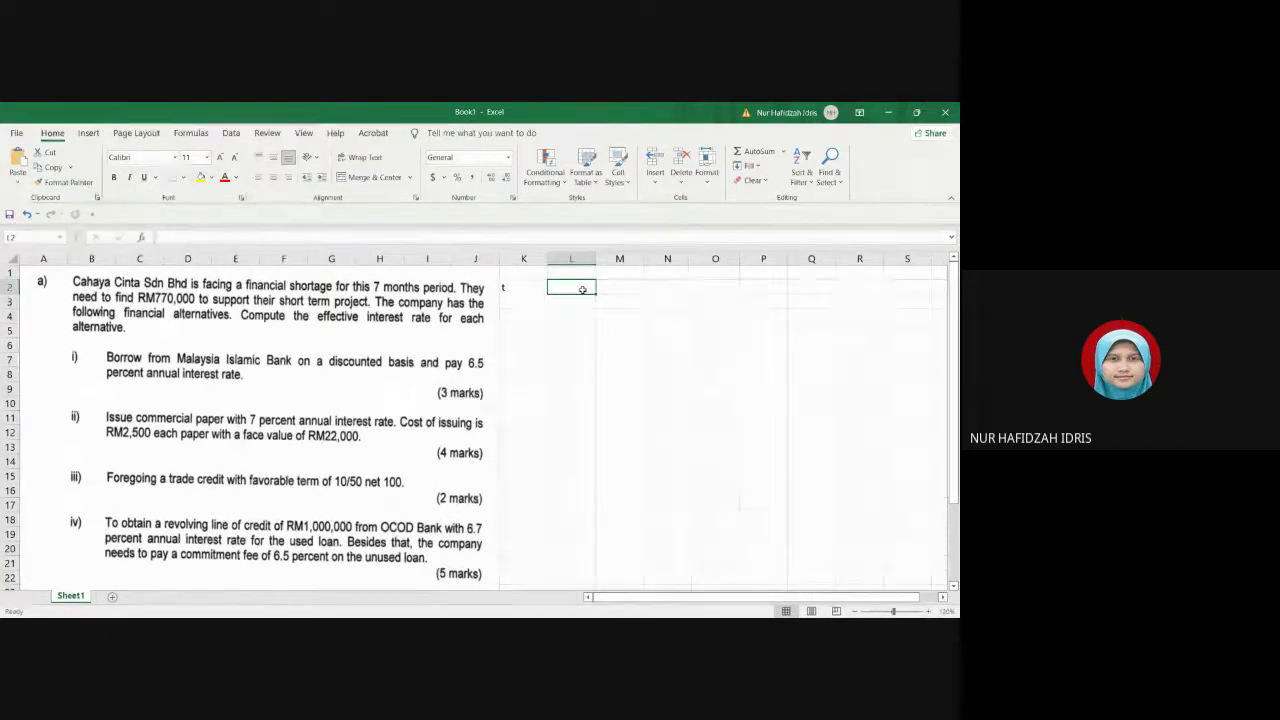
type("7 months")
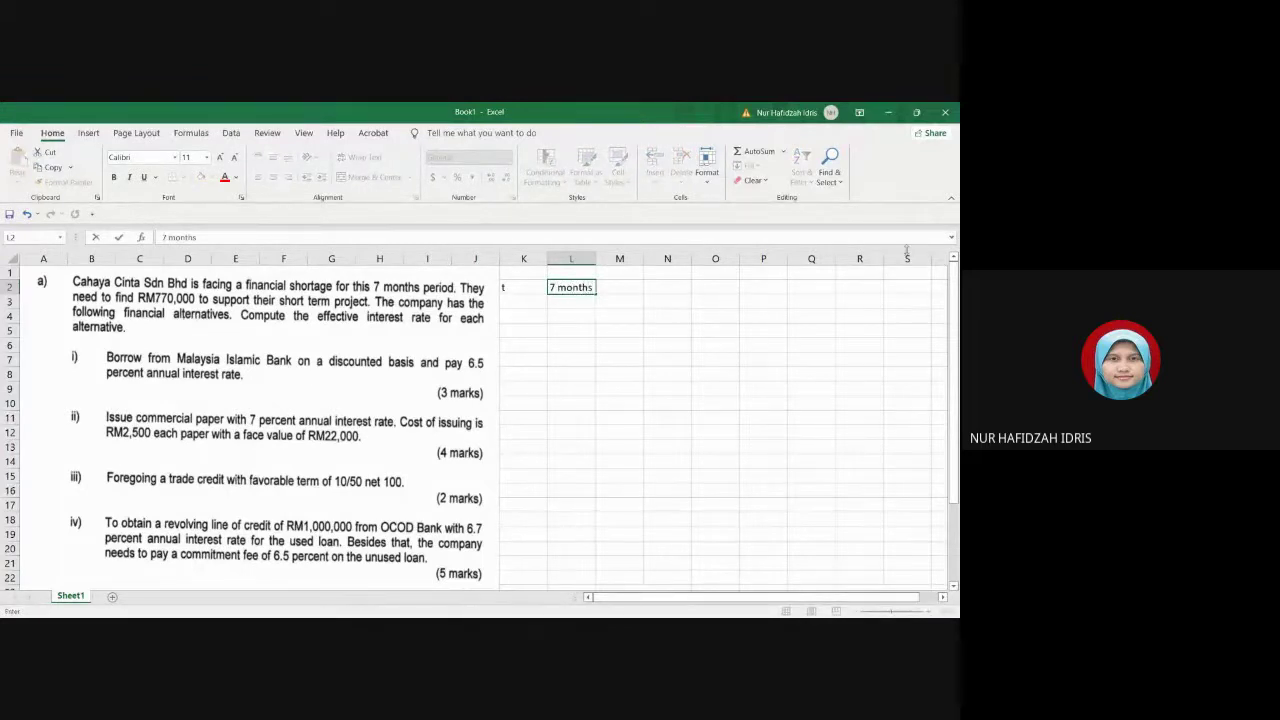
Step: Enter the label "P" in K3 and the principal "770 000" in L3
left_click(533, 300)
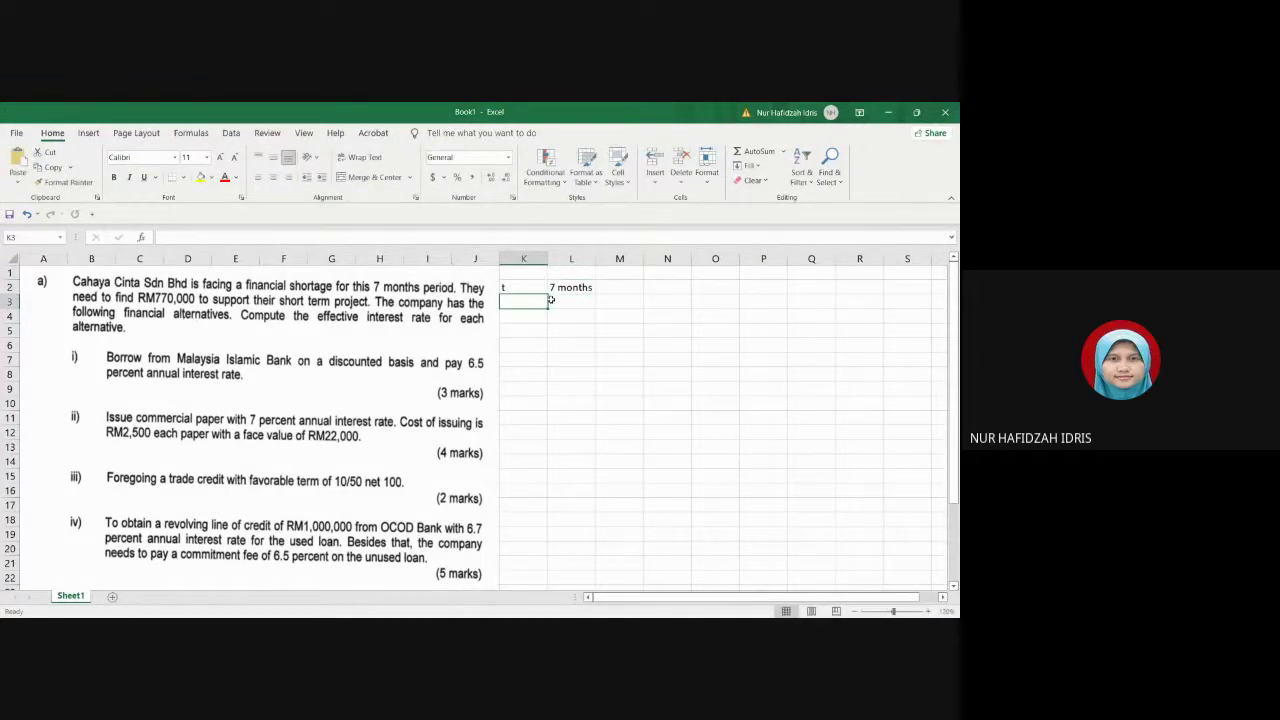
type("P")
left_click(563, 303)
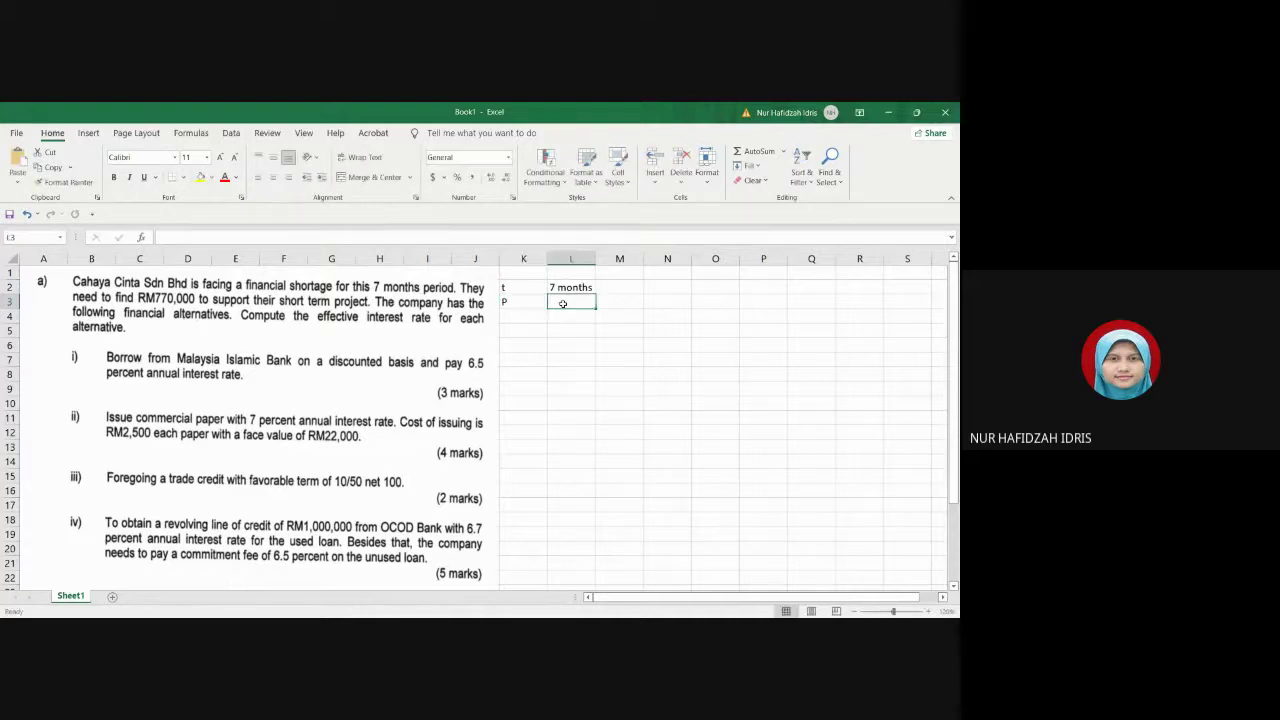
type("770")
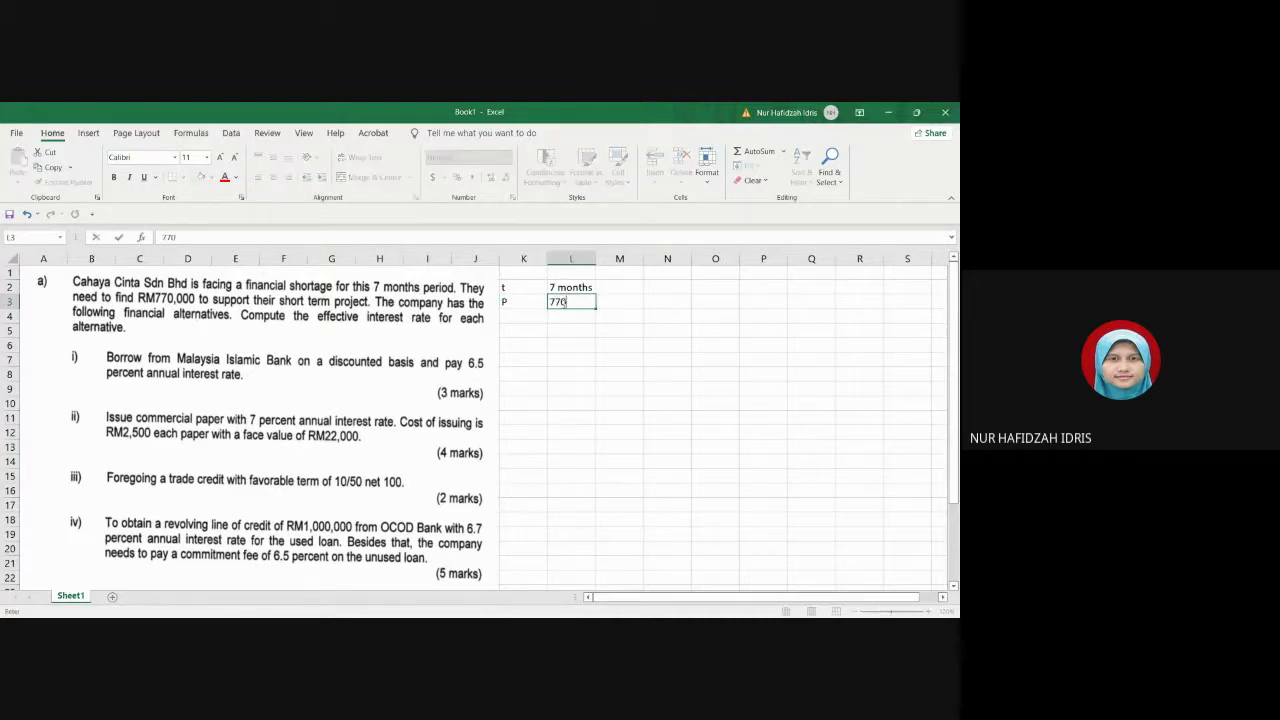
type(" 000")
Step: Head the first alternative with "i)" in K6 and "discounted loan @ 6.55 p.a" in L6
left_click(503, 342)
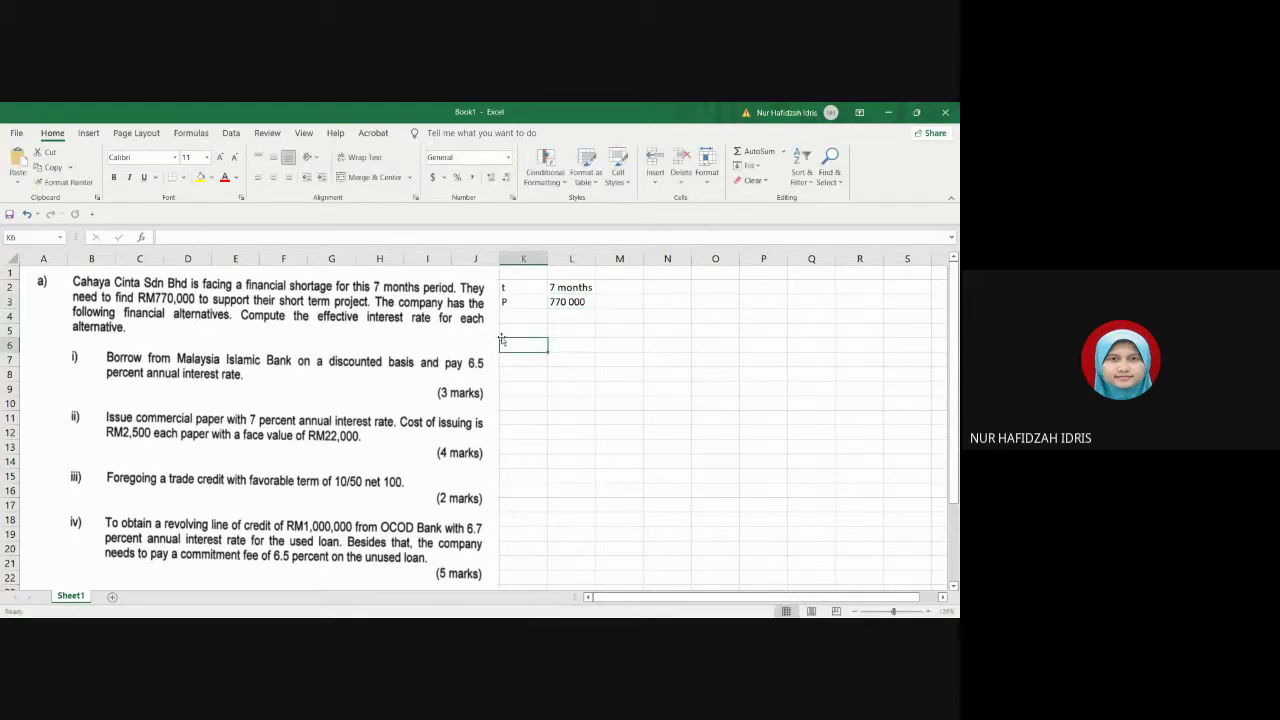
type("i")
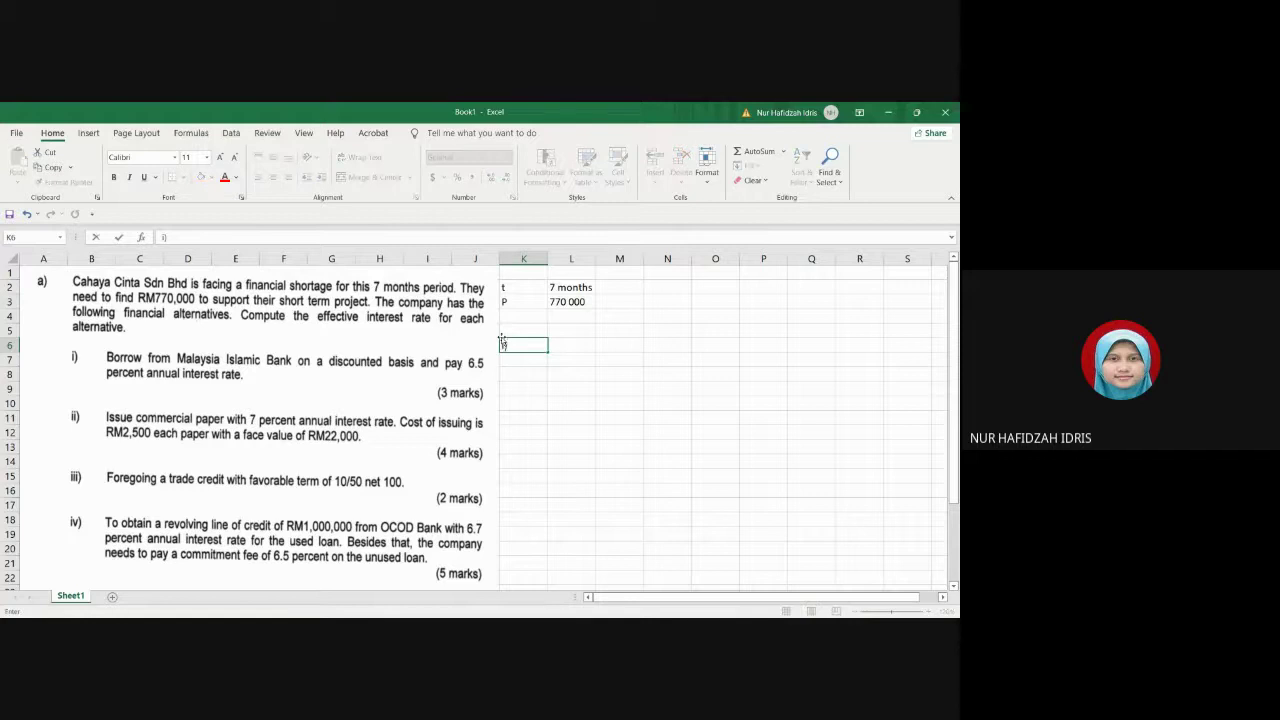
type(")")
left_click(550, 346)
type("dis")
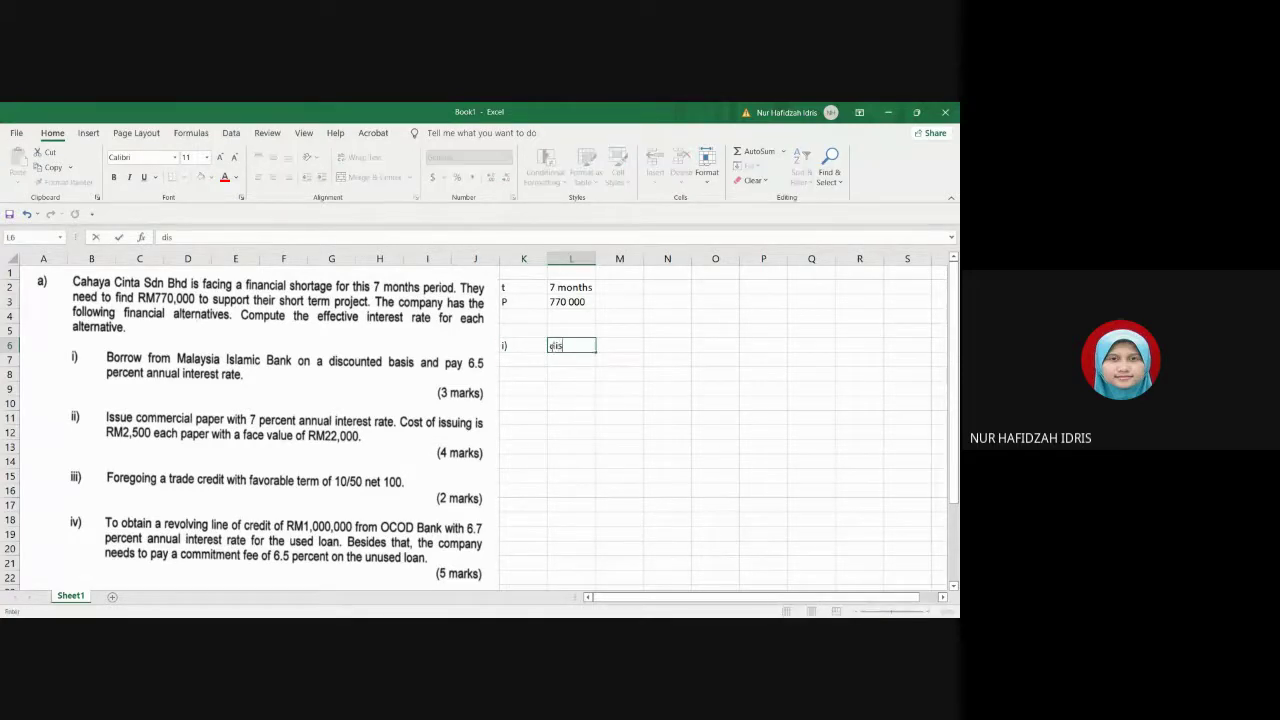
type("counted loan @ 6.")
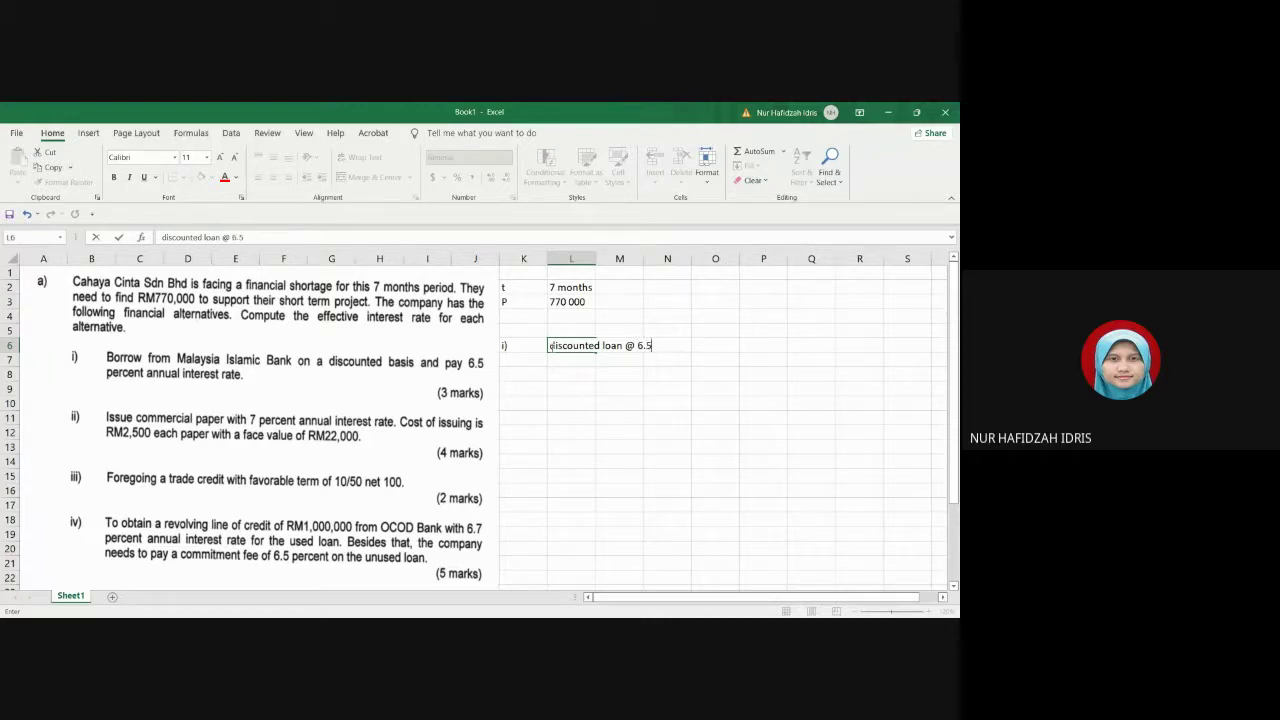
type("55 p.a")
left_click(652, 476)
Step: Start the rate formula with the label "EIR" in K8 and the numerator "Interest" in L8
left_click(543, 379)
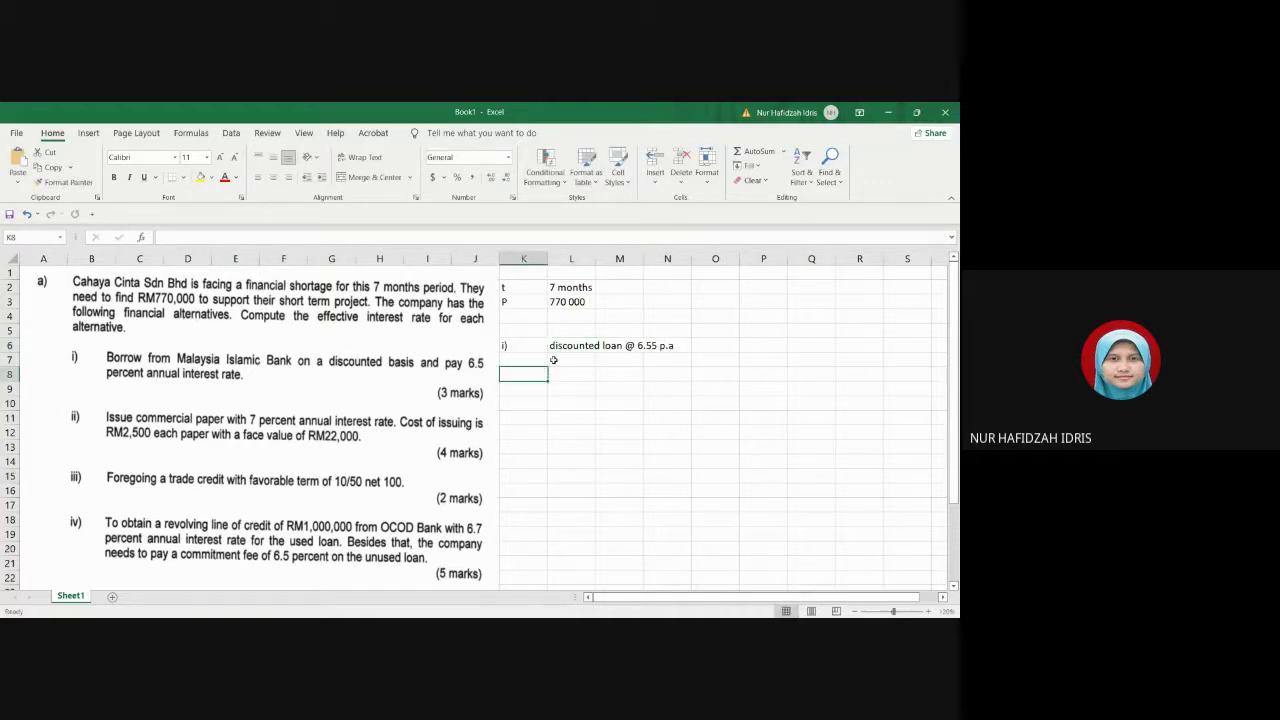
type("EIR")
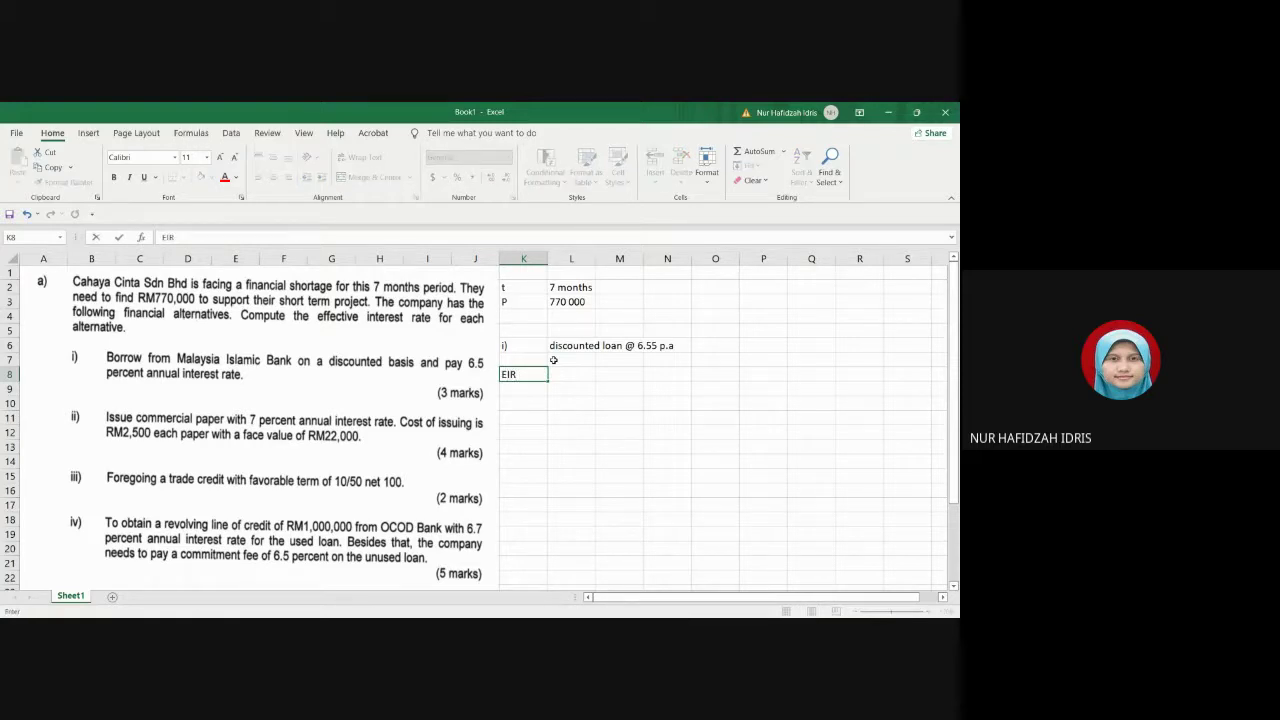
left_click(556, 373)
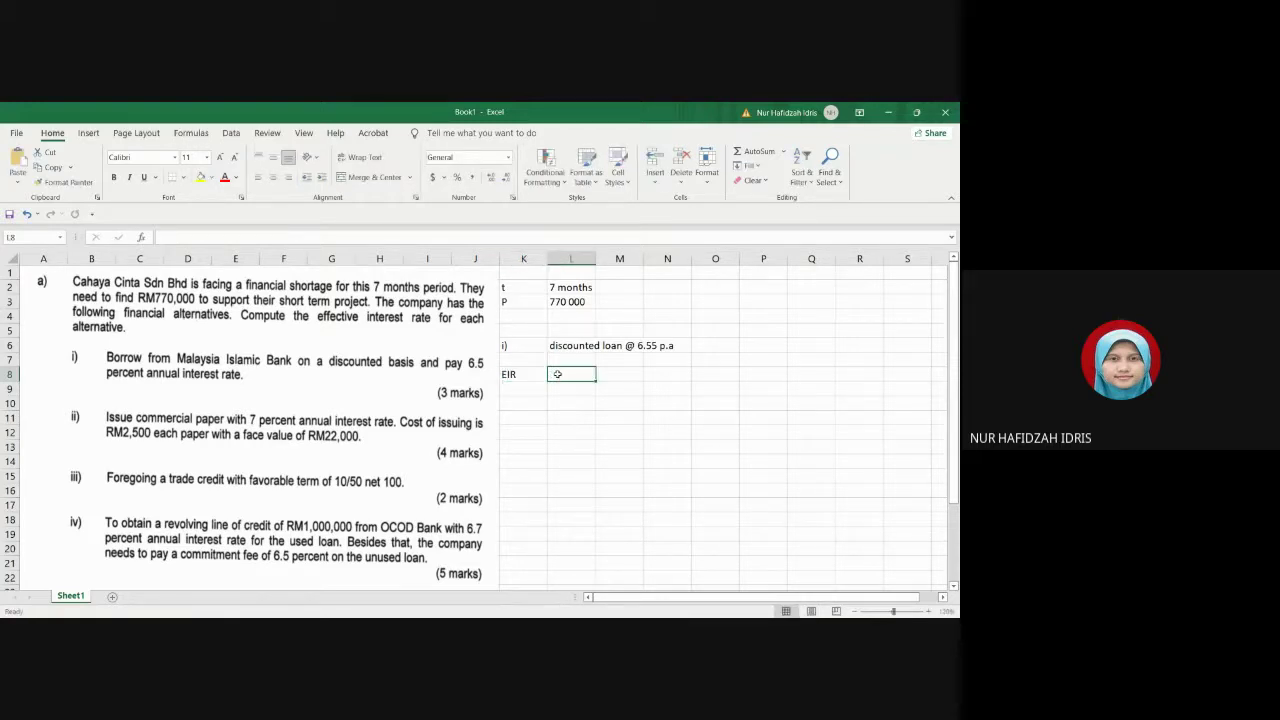
type("Interest")
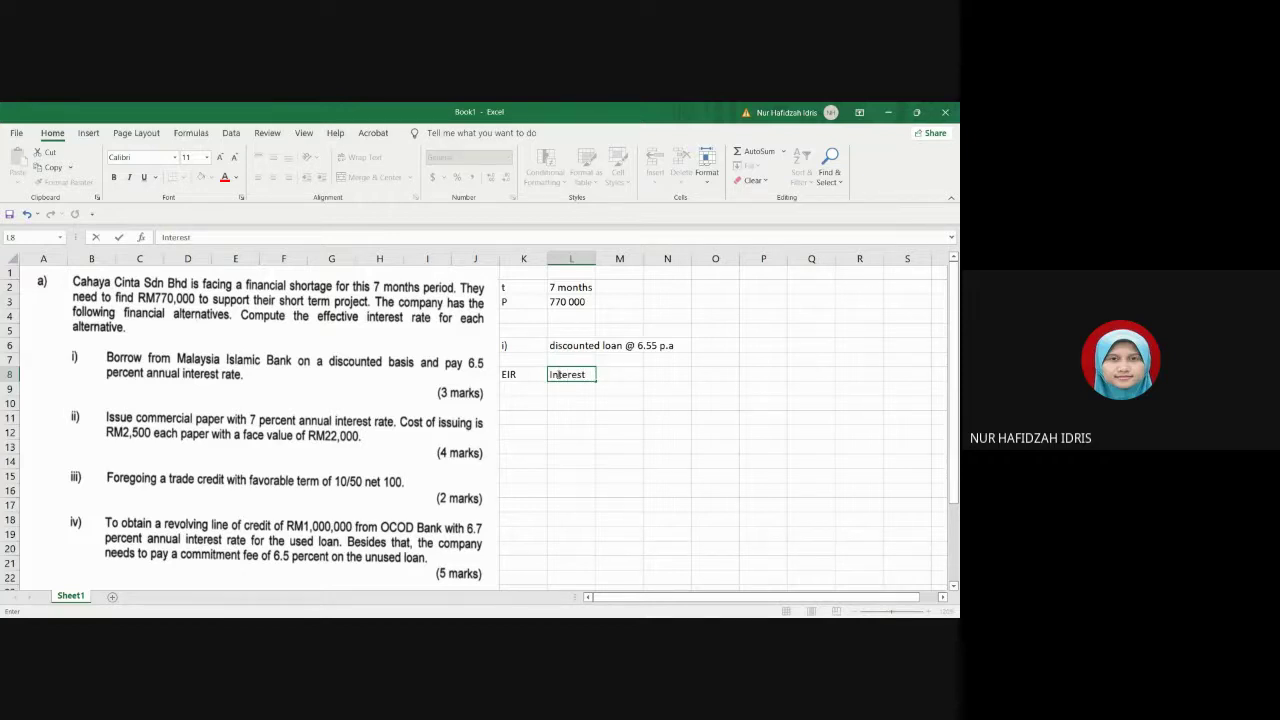
key("Return")
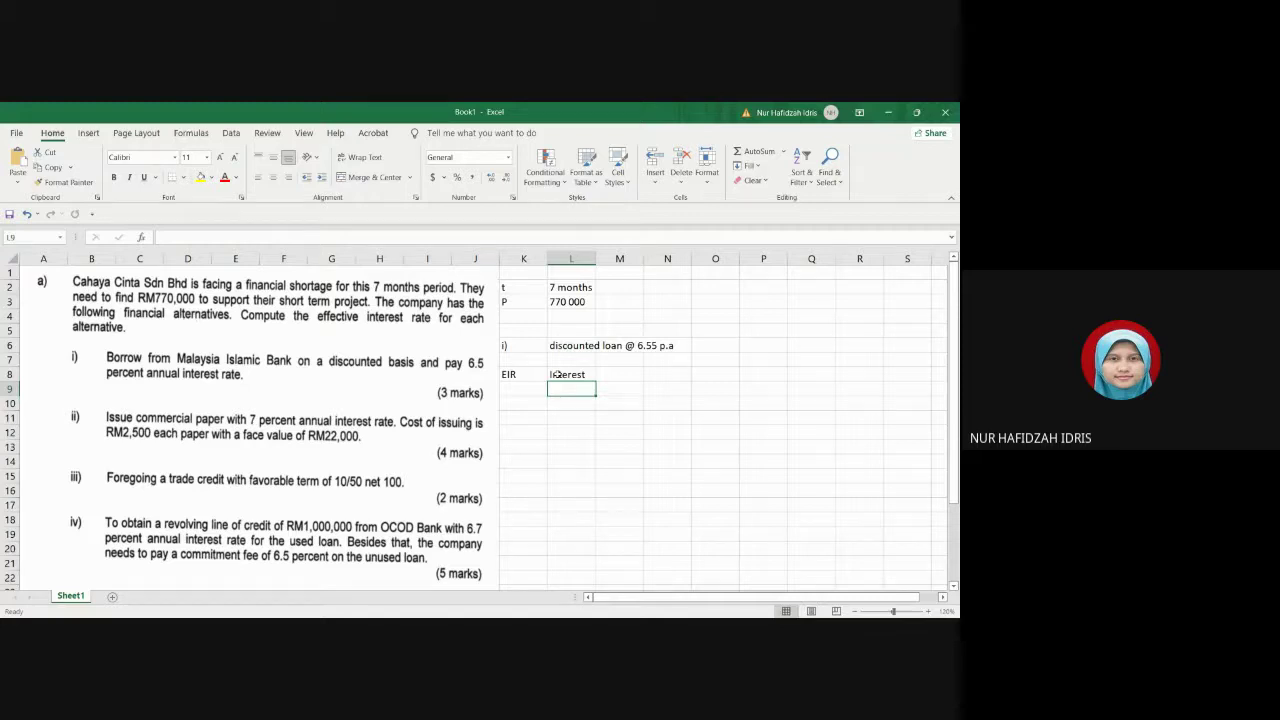
Step: Enter the formula's denominator "Princple - interest - CB" in L9 beneath Interest
type("Pri")
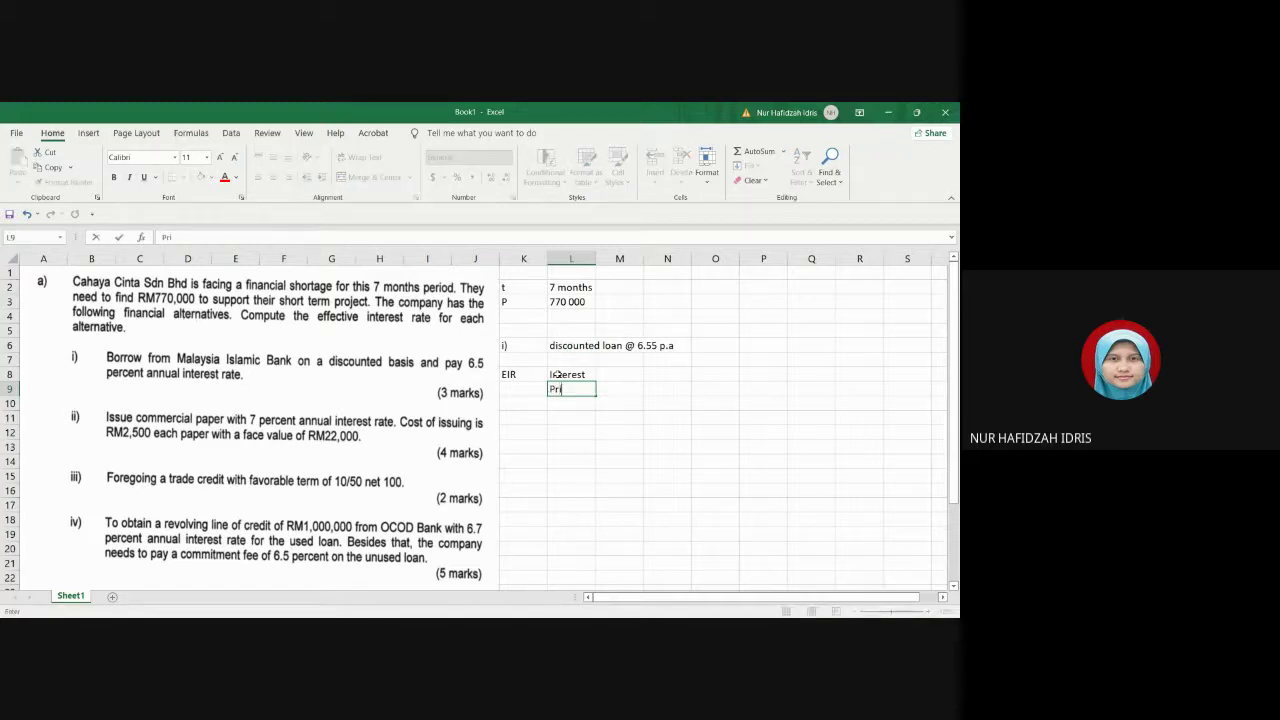
type("ncple _ doc")
key("BackSpace")
key("BackSpace")
key("BackSpace")
key("BackSpace")
key("BackSpace")
key("BackSpace")
type("- discount")
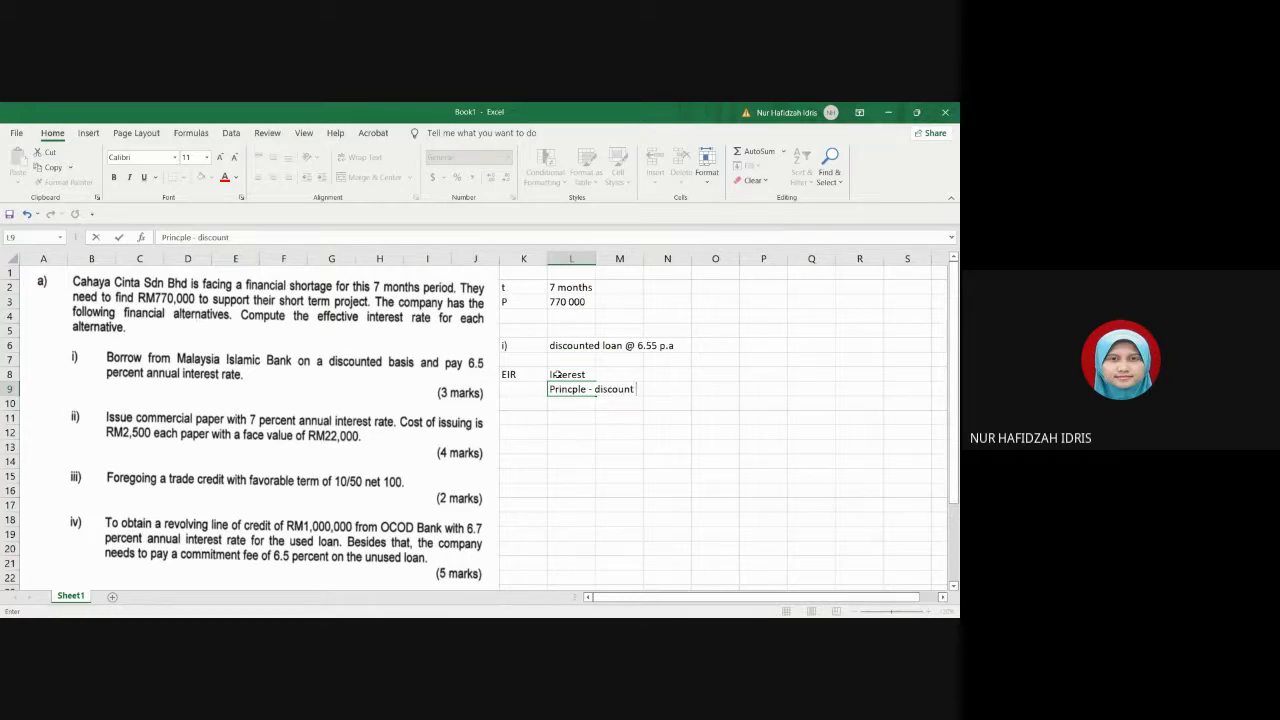
key("BackSpace")
key("BackSpace")
key("BackSpace")
key("BackSpace")
key("BackSpace")
key("BackSpace")
key("BackSpace")
key("BackSpace")
type("interest -")
type("CB")
left_click(572, 472)
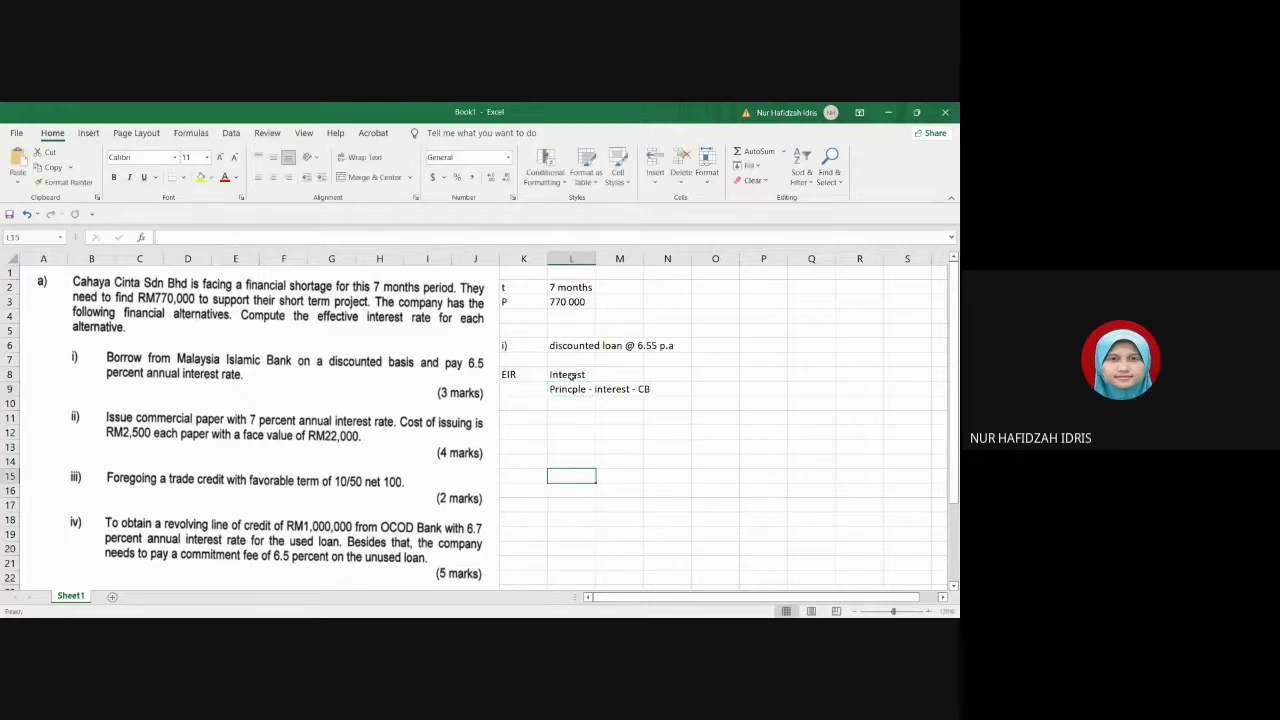
Step: Add a bottom border to the Interest cell L8 as a fraction line and enter "x" in N8
left_click(572, 376)
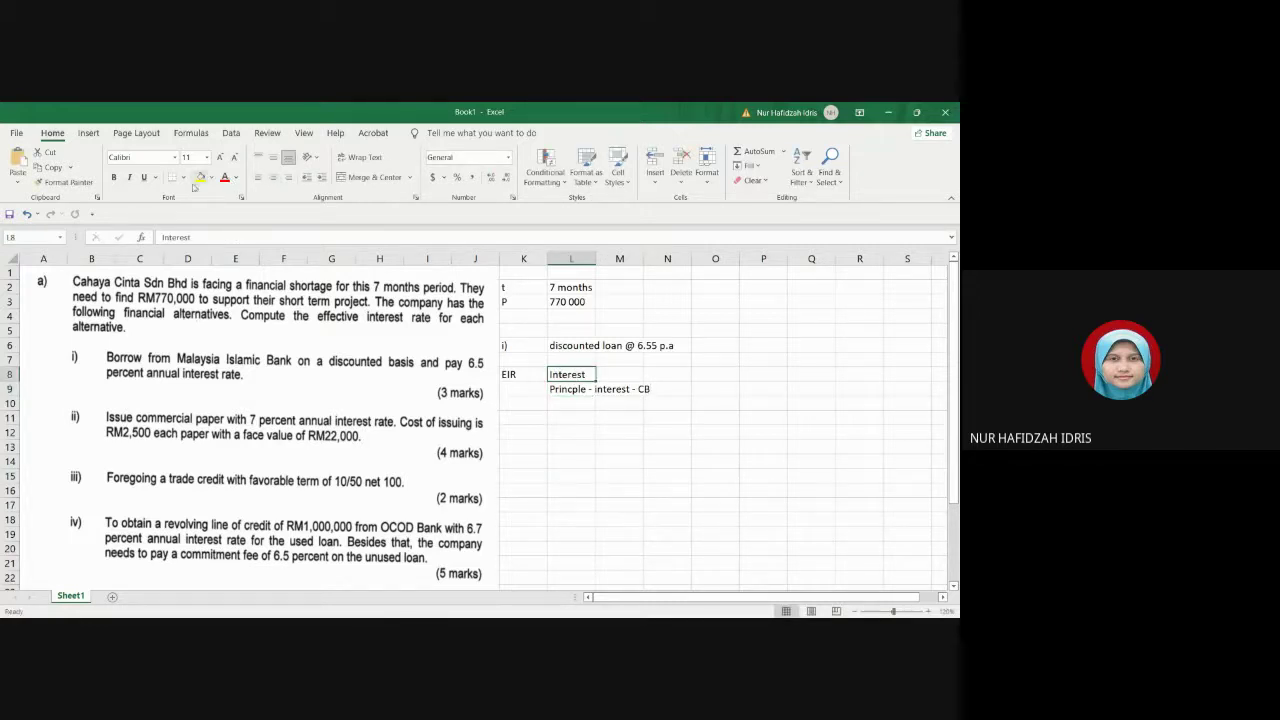
left_click(578, 477)
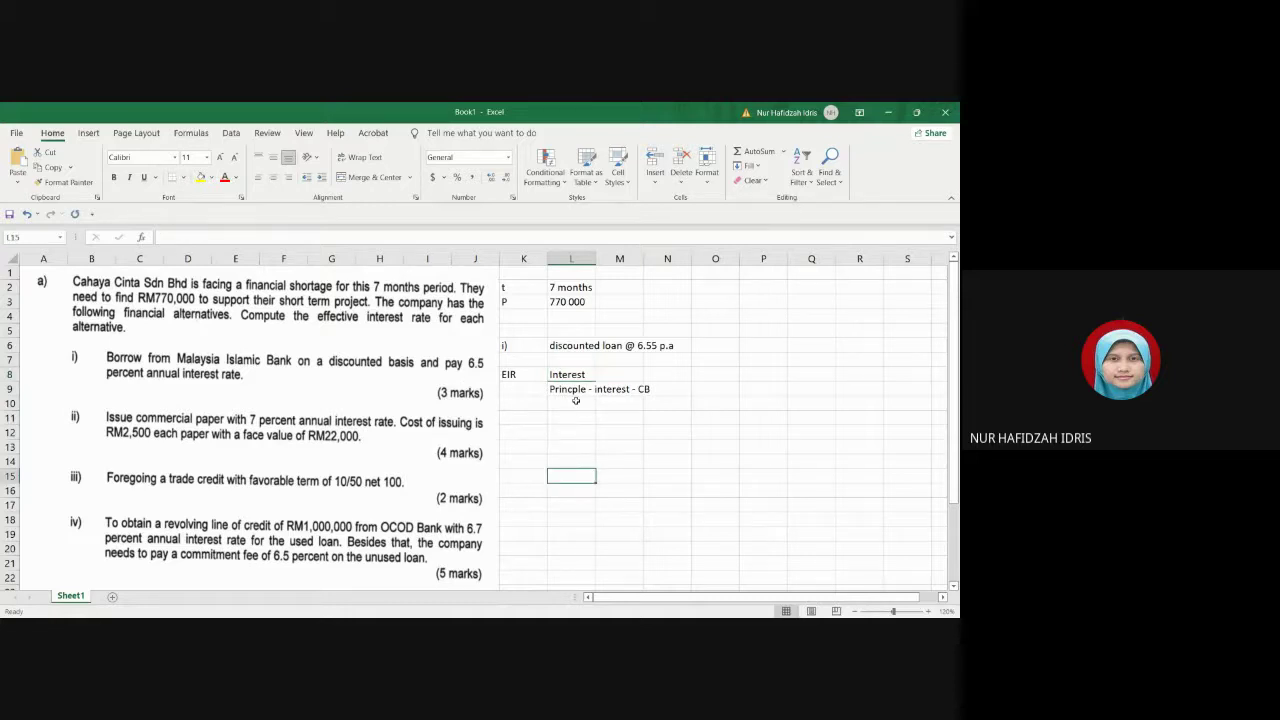
left_click(677, 378)
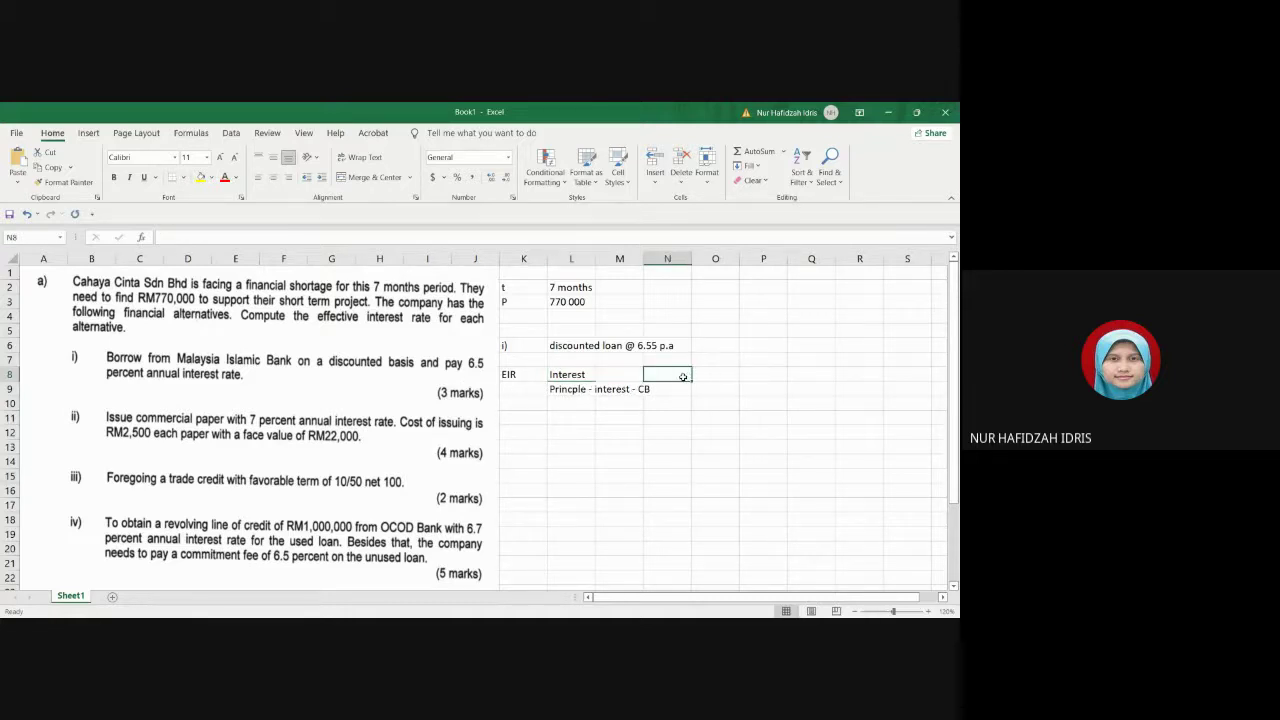
type("x")
key("Return")
Step: Build the annualising fraction with 12 in O8, a bottom border under it, and 7 in O9
left_click(722, 372)
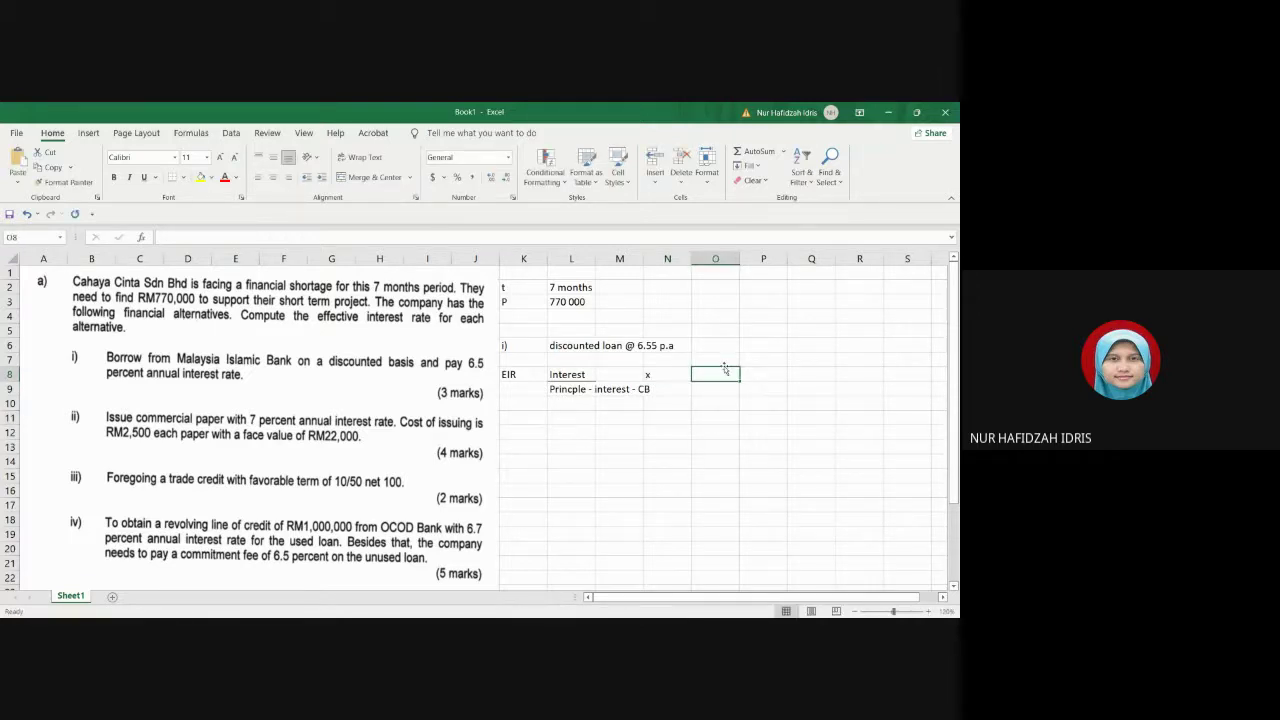
type("12")
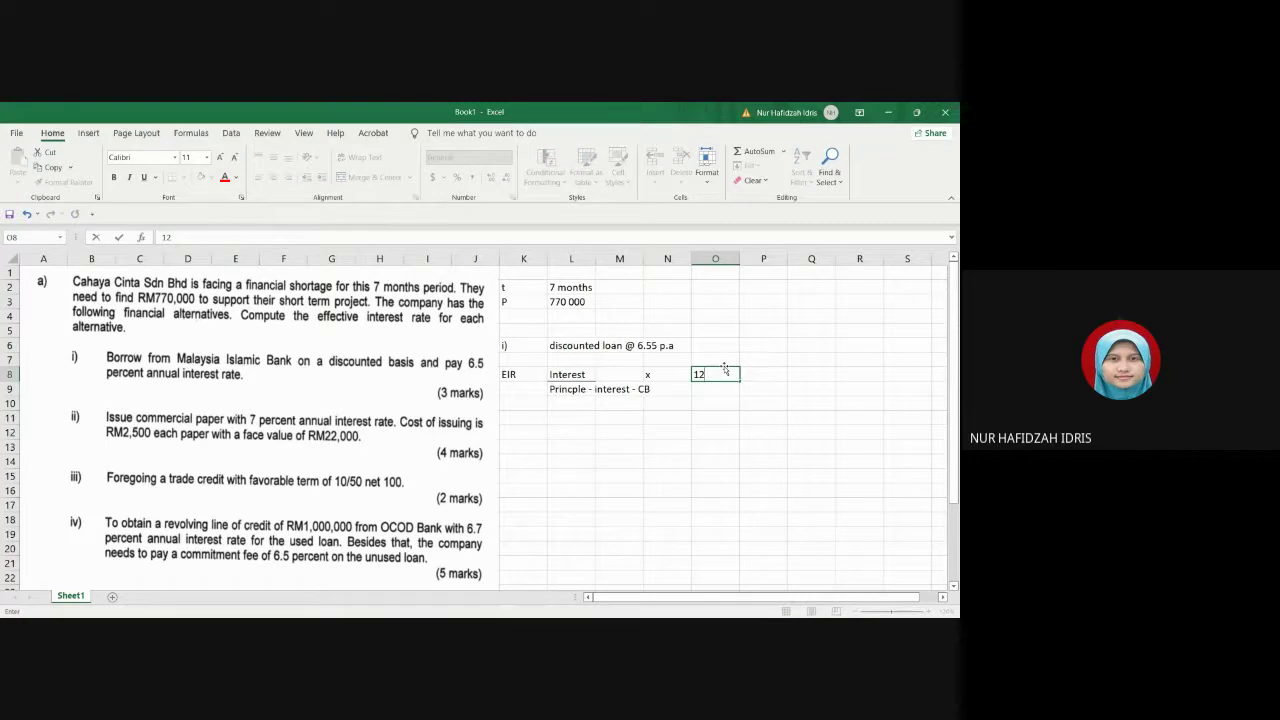
left_click(715, 388)
left_click(716, 375)
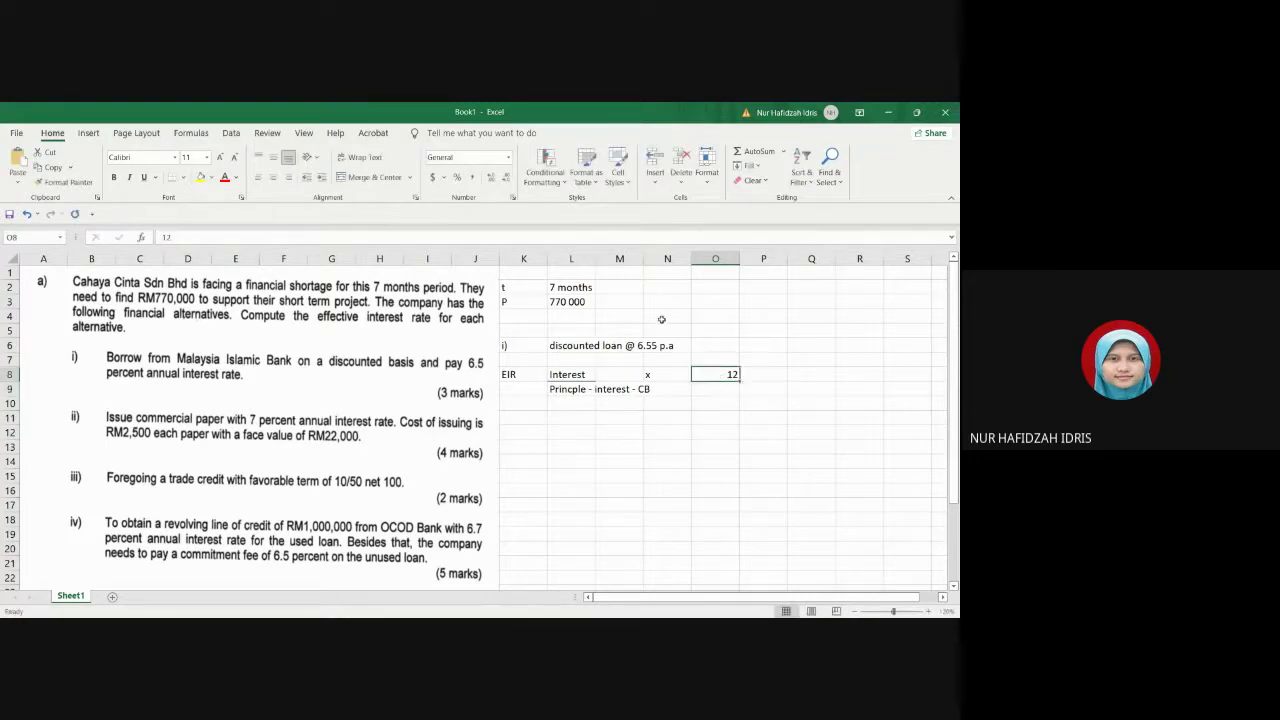
left_click(722, 389)
type("7")
left_click(753, 449)
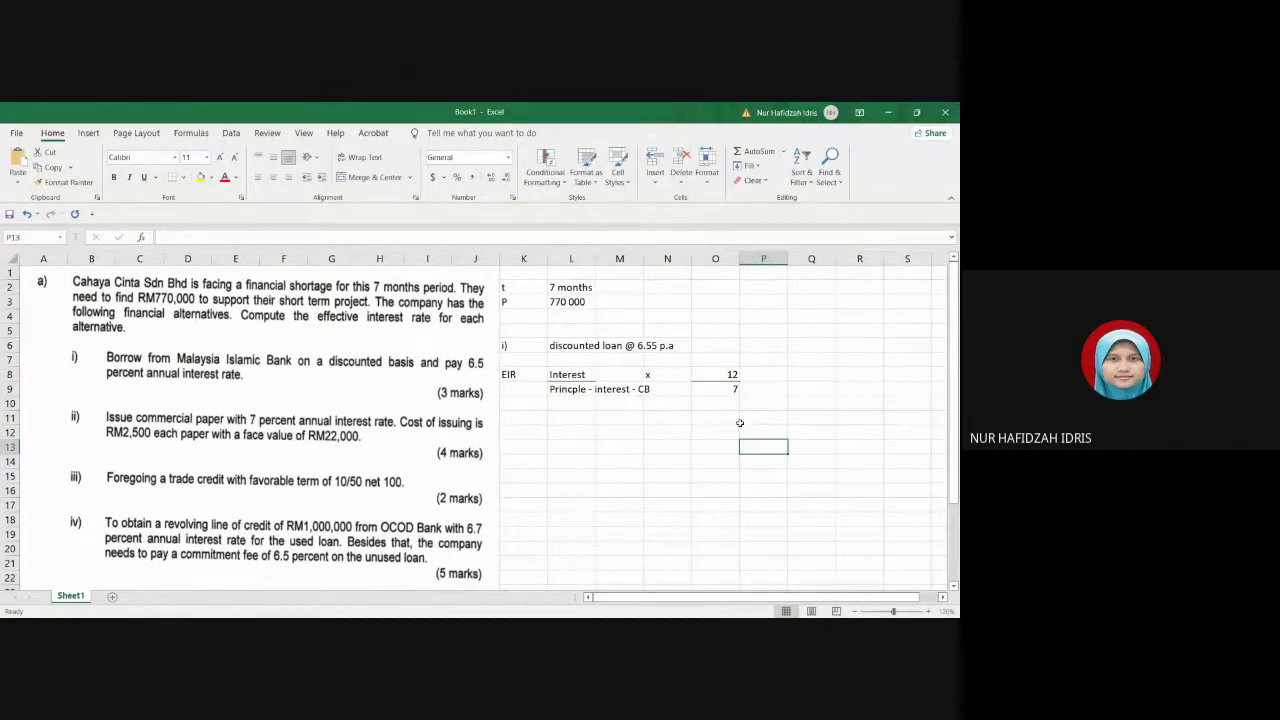
left_click(561, 419)
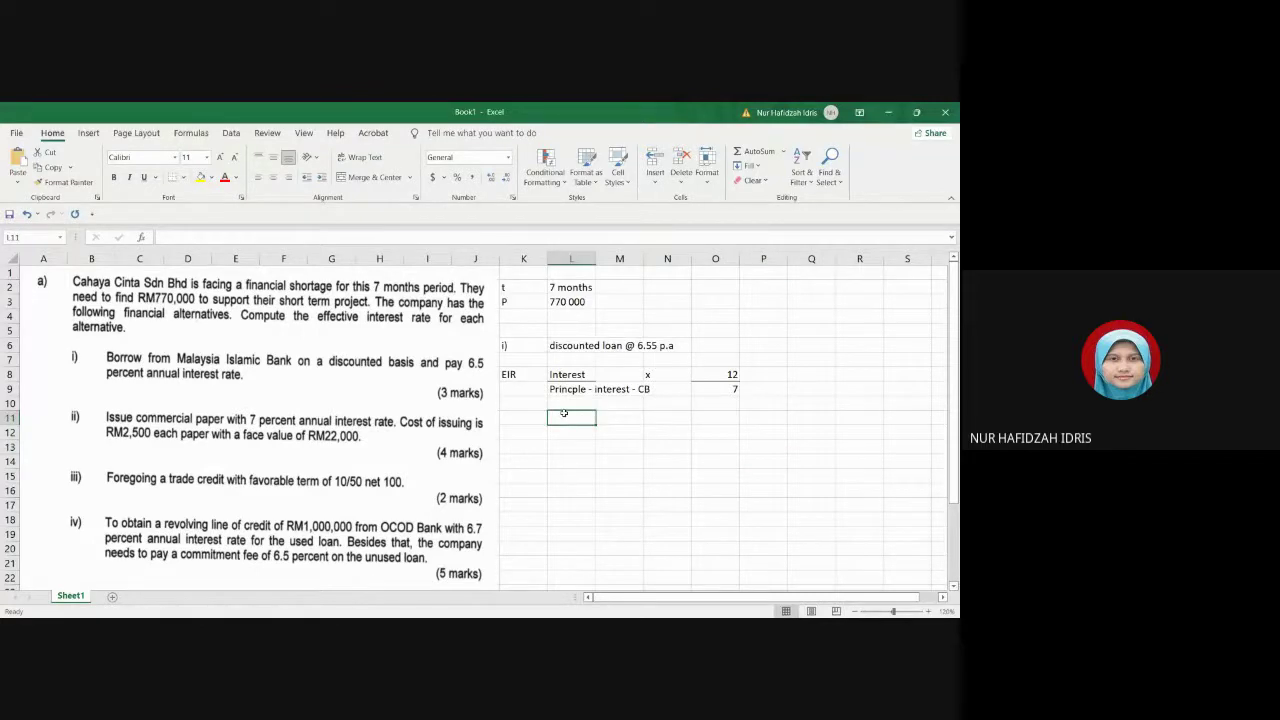
Step: Enter the label "I" in L11 and the interest formula text "P*r*t" beside it in M11
type("i")
key("Tab")
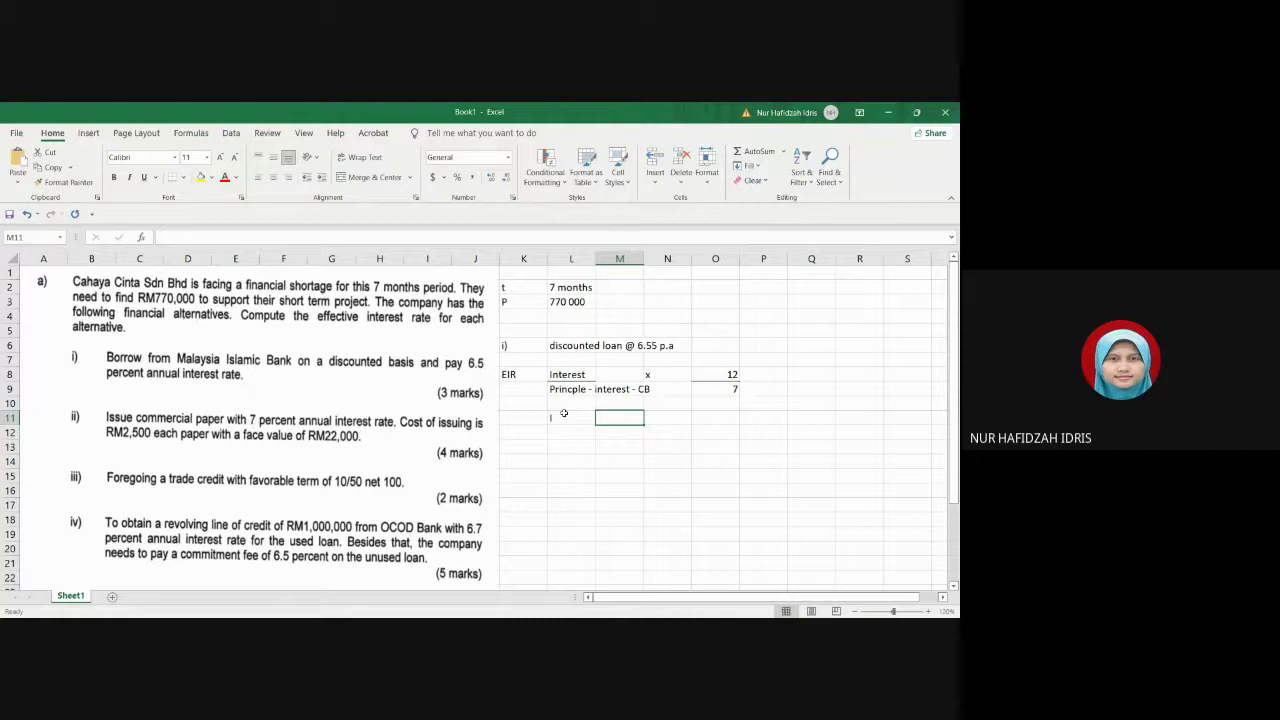
type("P*")
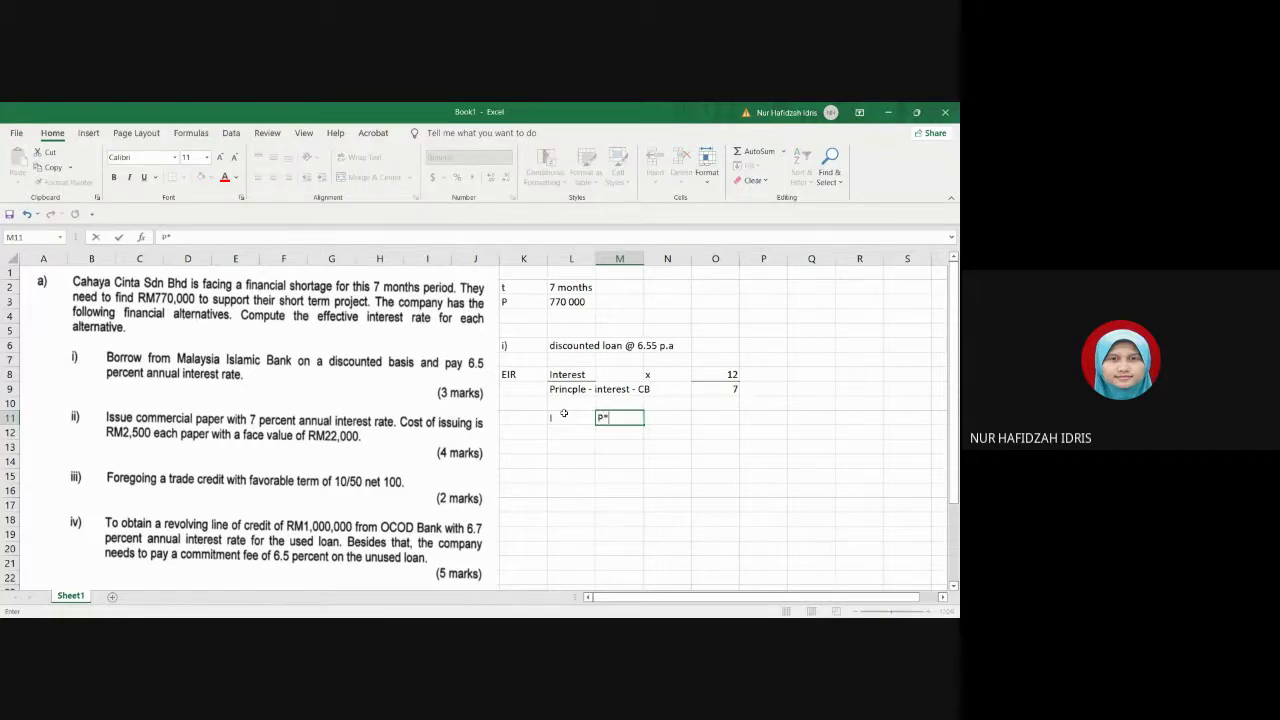
type("r*t")
left_click(620, 447)
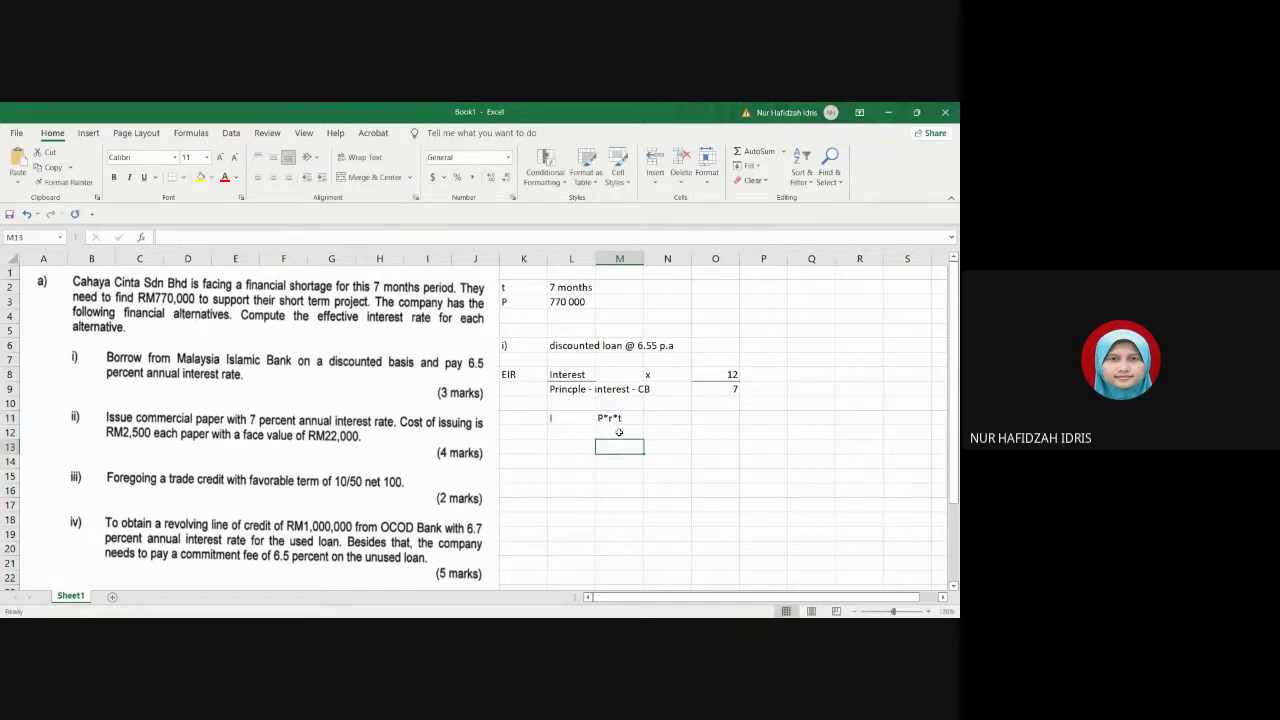
Step: Enter the interest calculation as the text "770000* 0.0655* (7/12)" in M12 beneath the formula
left_click(621, 430)
type("770000*")
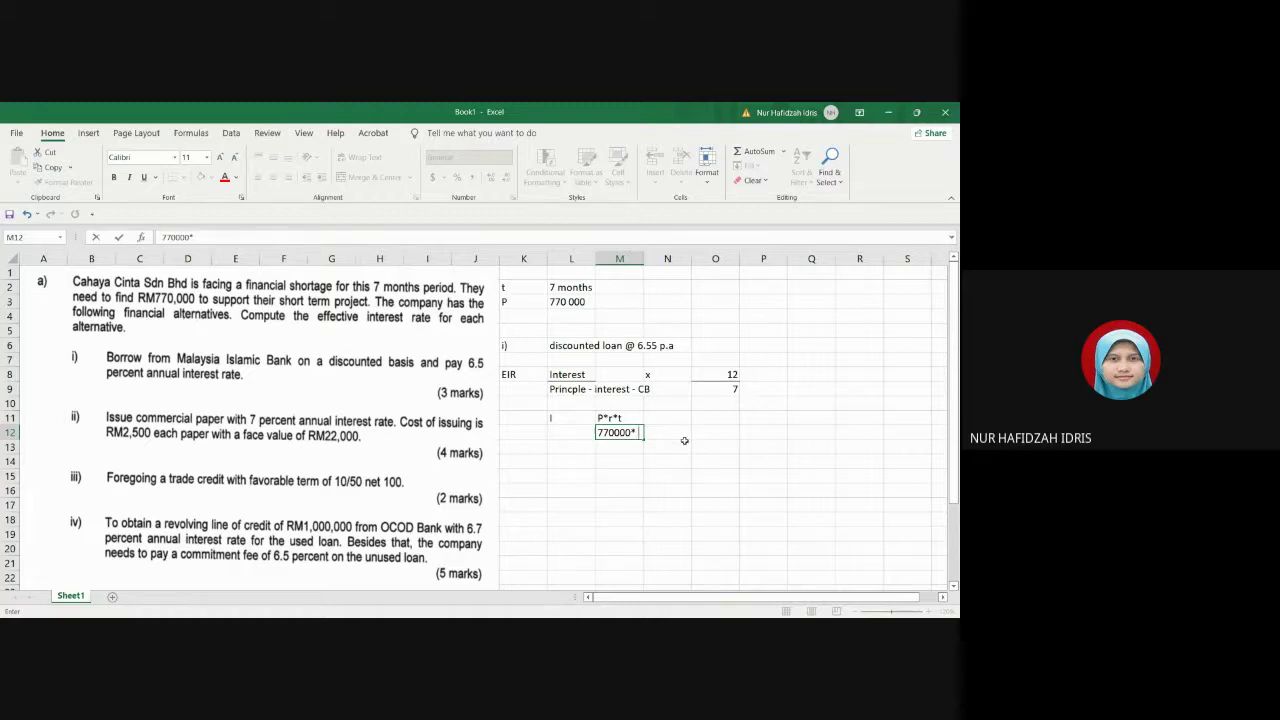
type("0.0655* (7/12)")
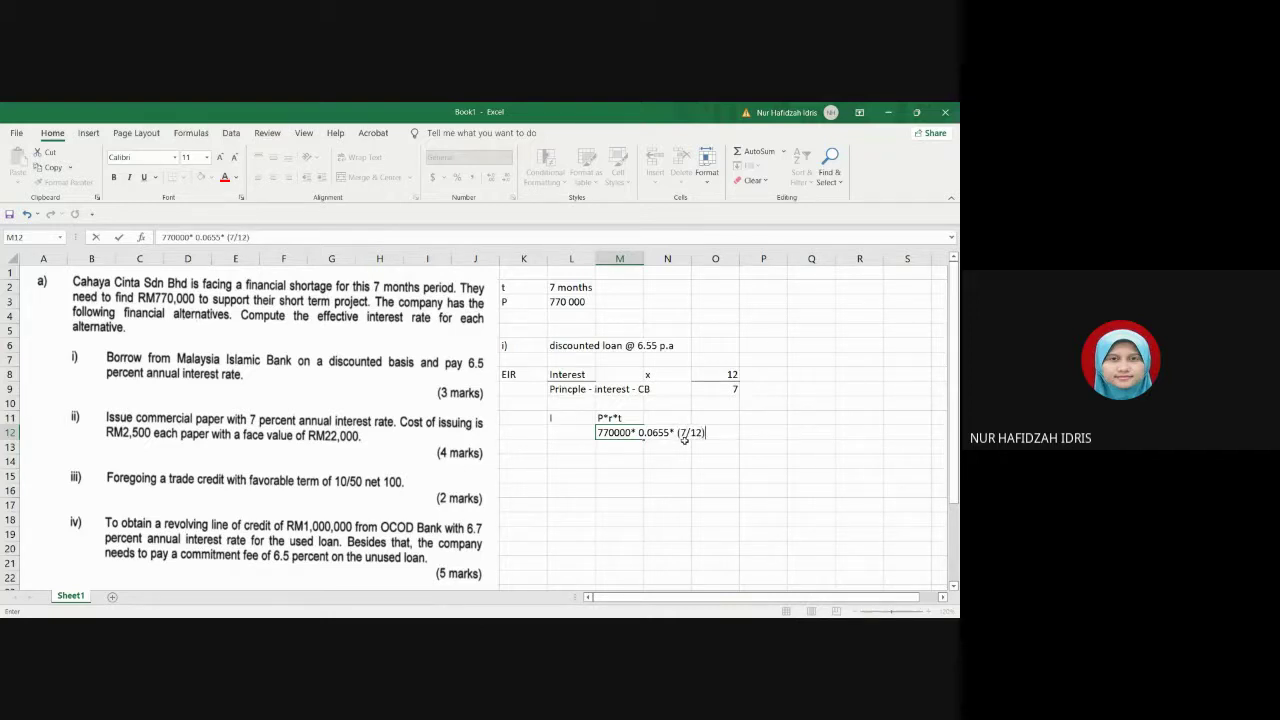
left_click(676, 475)
key("Up")
key("Up")
key("Up")
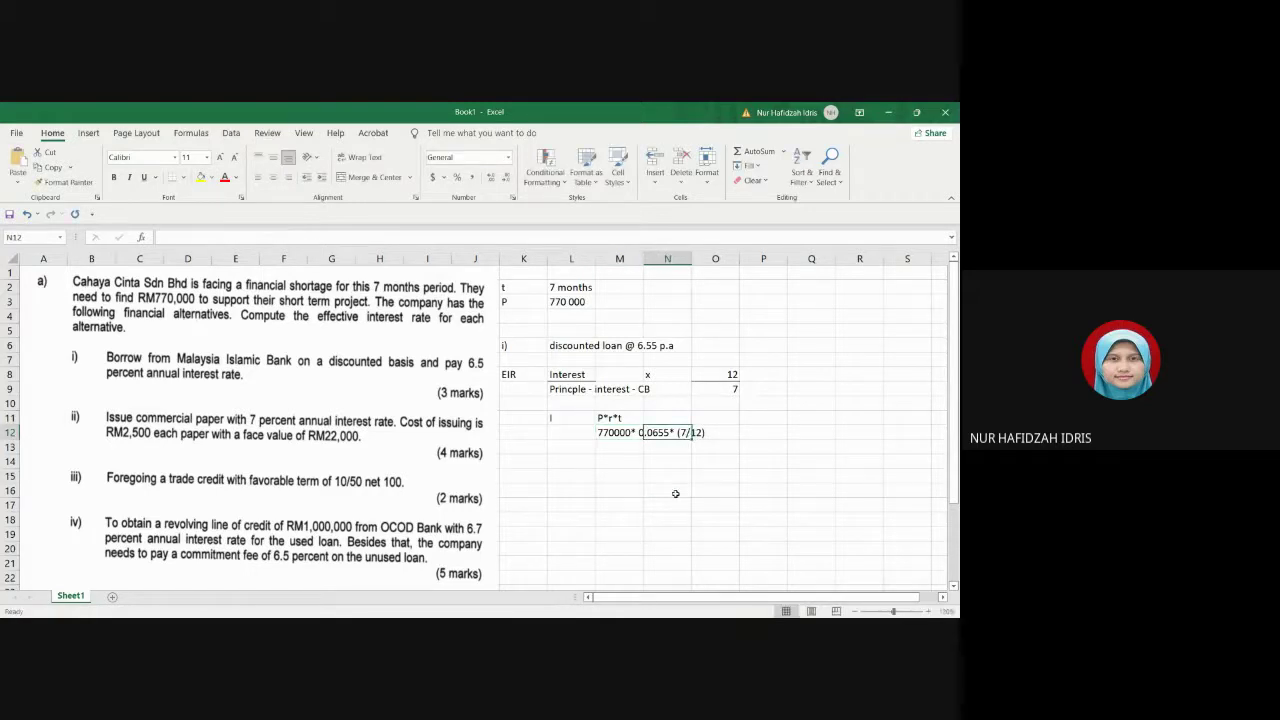
Step: Highlight the discounted loan heading across L6:N6 with a yellow fill
left_click(569, 346)
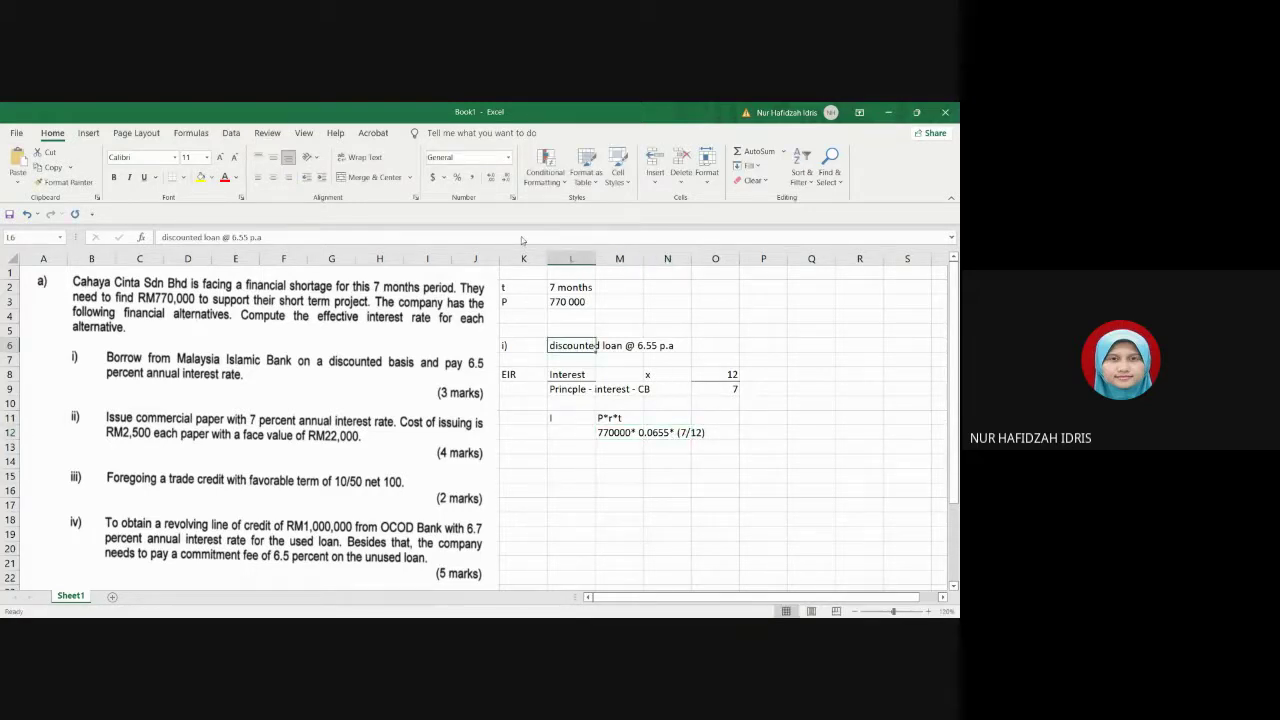
left_click(200, 177)
left_click_drag(588, 346, 652, 346)
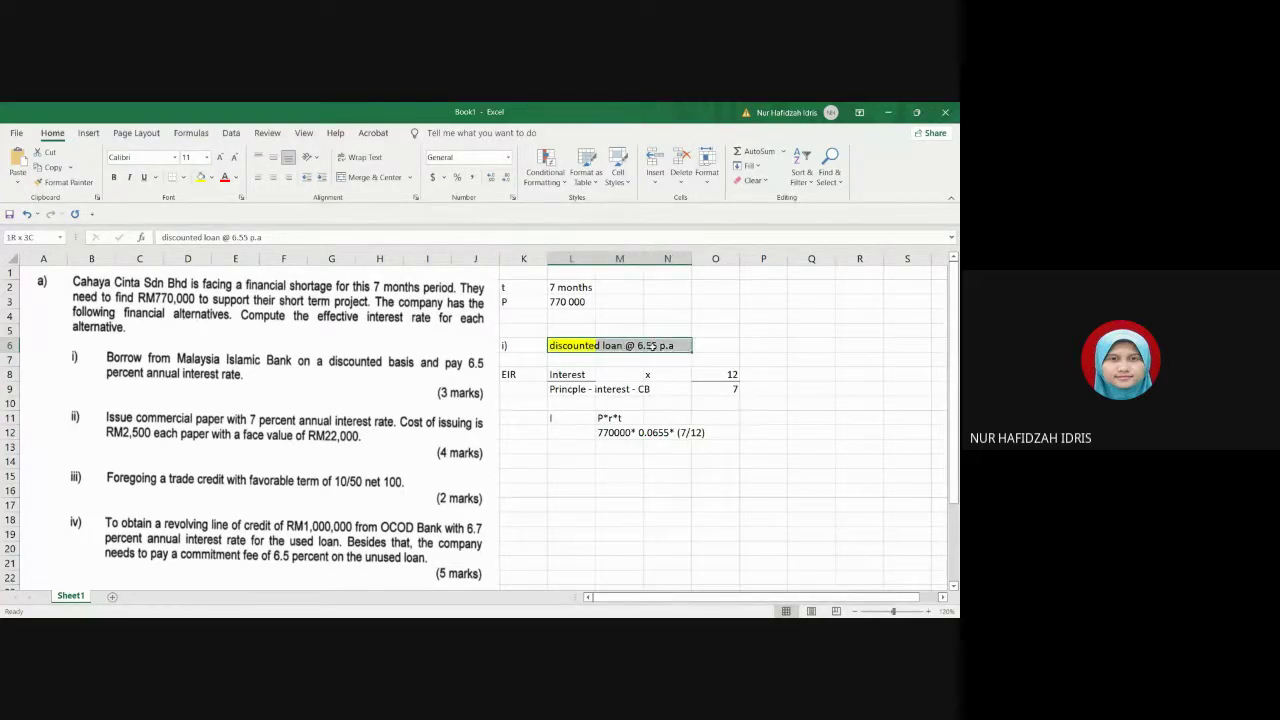
left_click(200, 177)
left_click(822, 430)
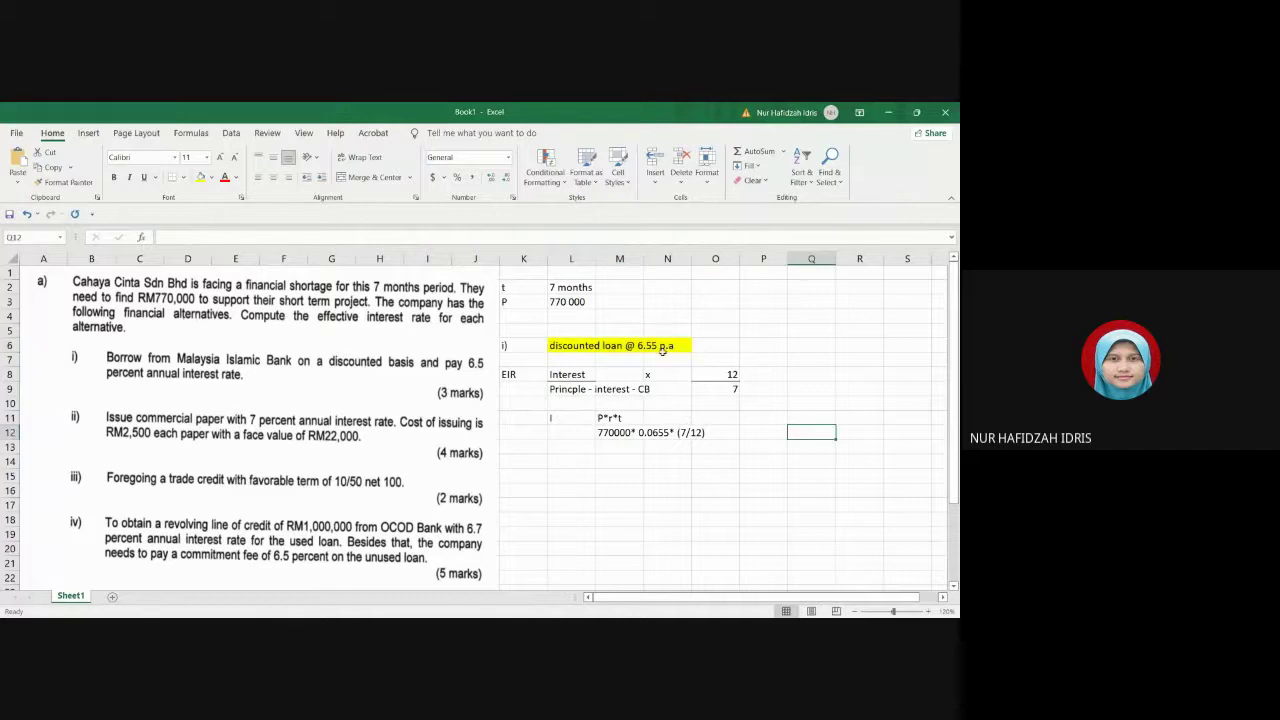
left_click(662, 350)
left_click(577, 345)
left_click(662, 347, "shift")
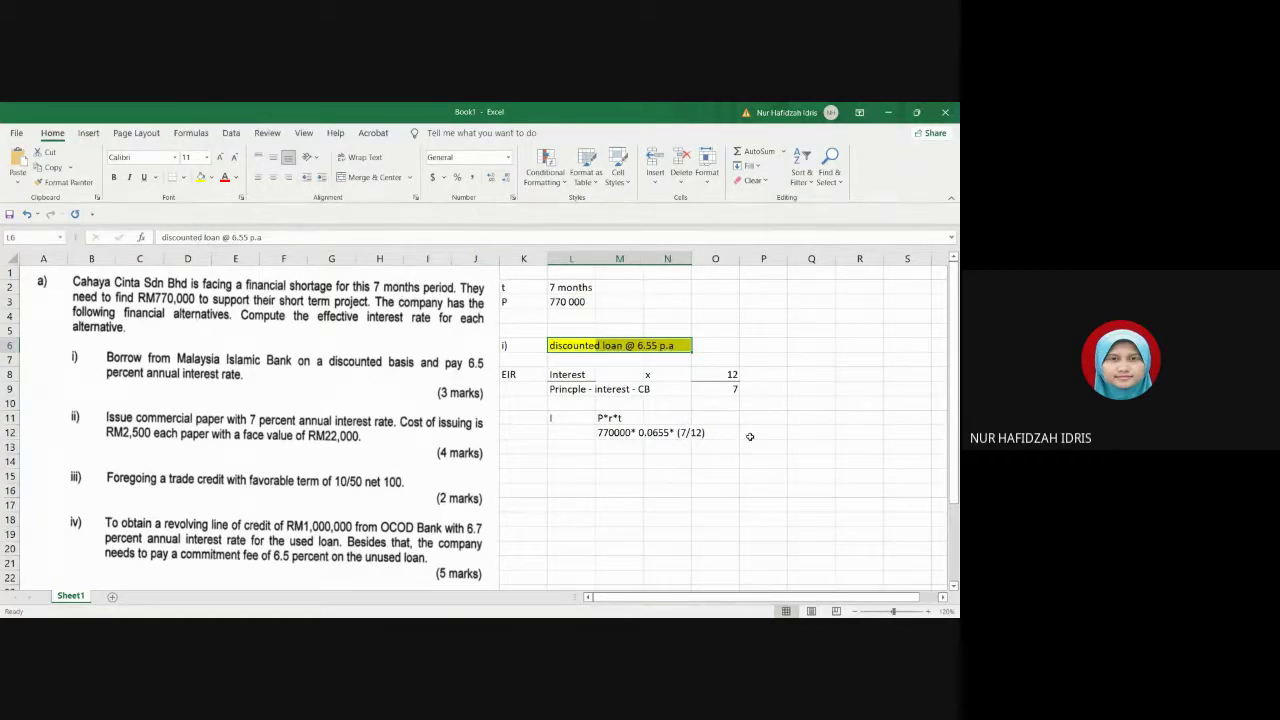
left_click(686, 479)
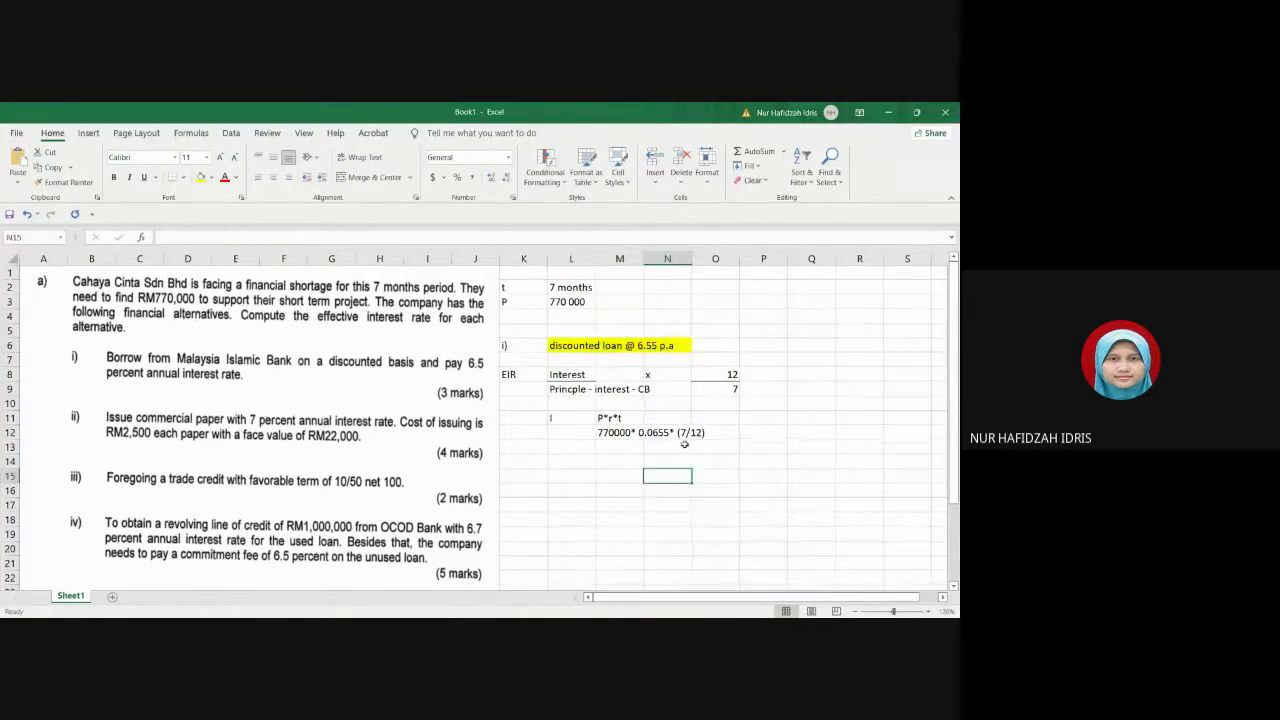
Step: Enter the interest amount 29240.42 in M13 beneath the calculation
left_click(601, 447)
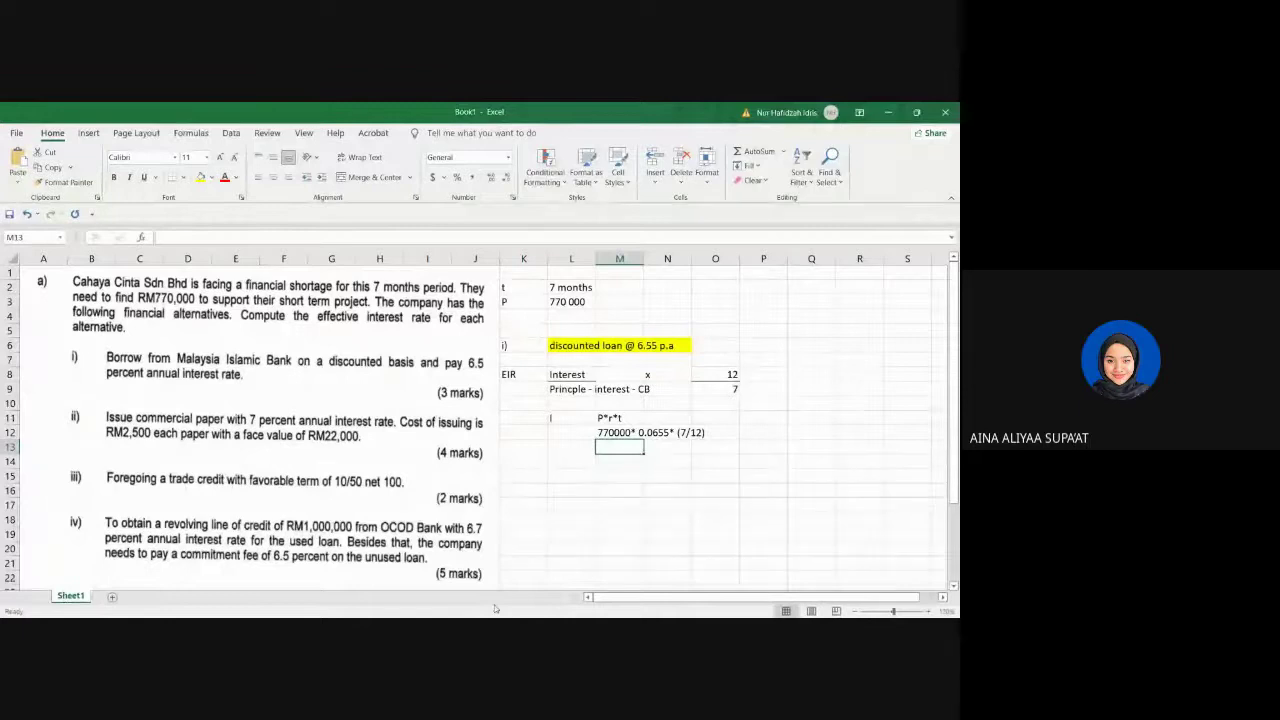
type("29")
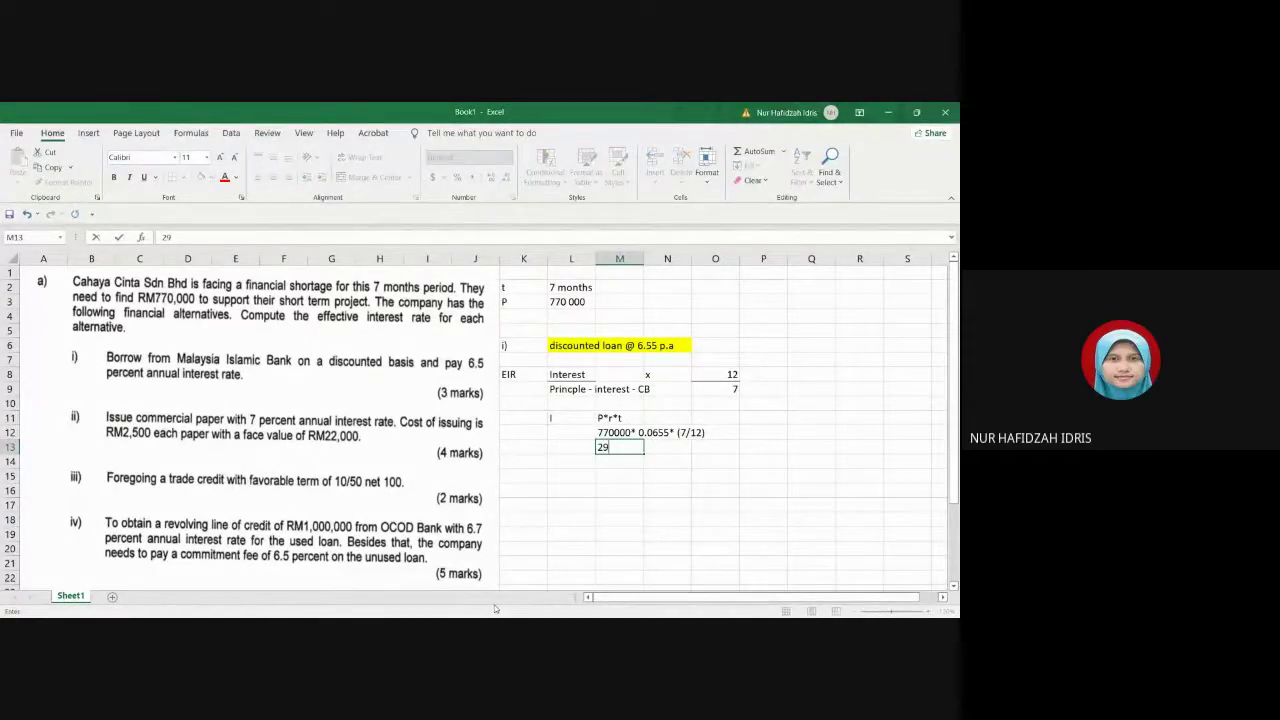
type("240.42")
left_click(648, 517)
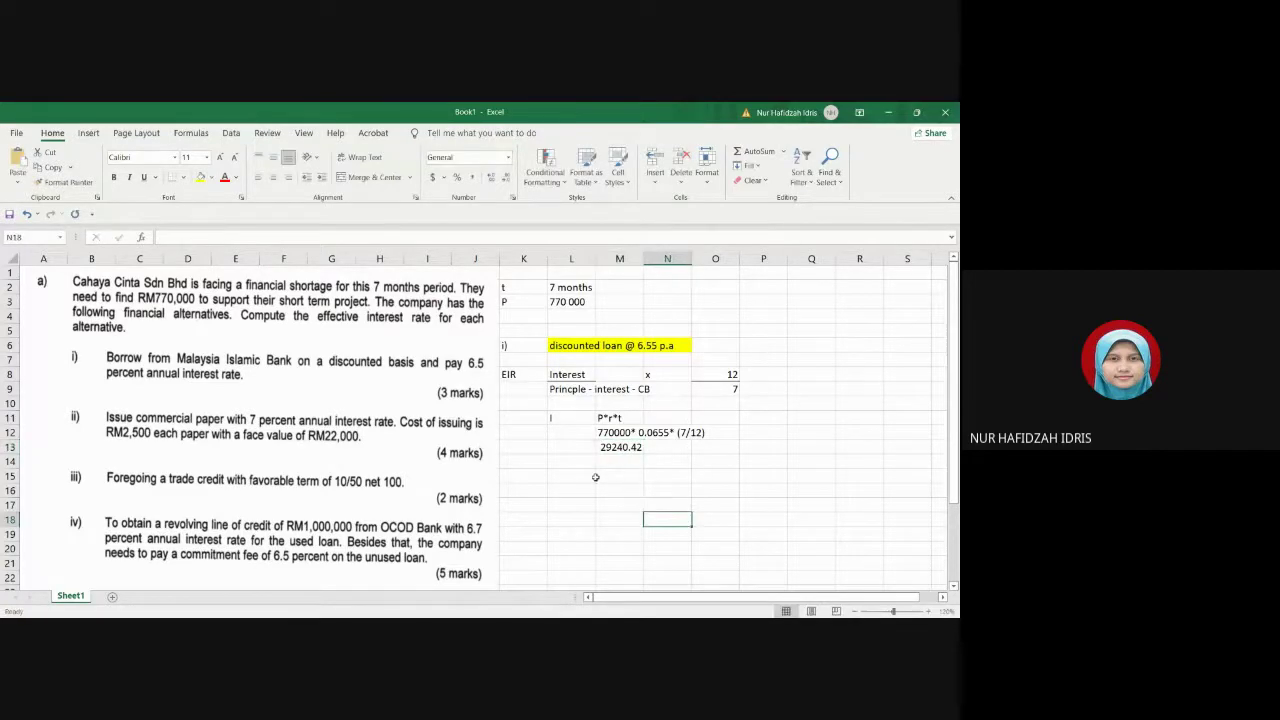
Step: Copy the EIR formula block K8:O9 and paste it starting at K15
left_click_drag(538, 375, 738, 391)
key("ctrl+c")
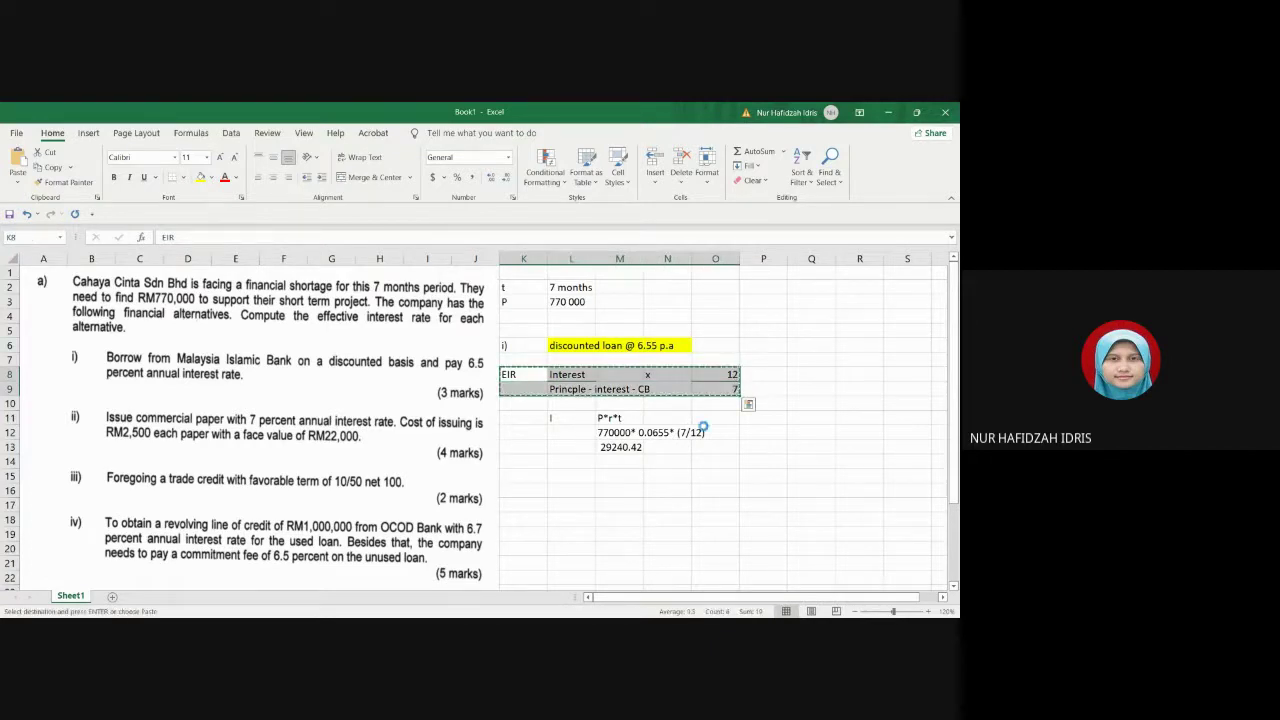
left_click(536, 473)
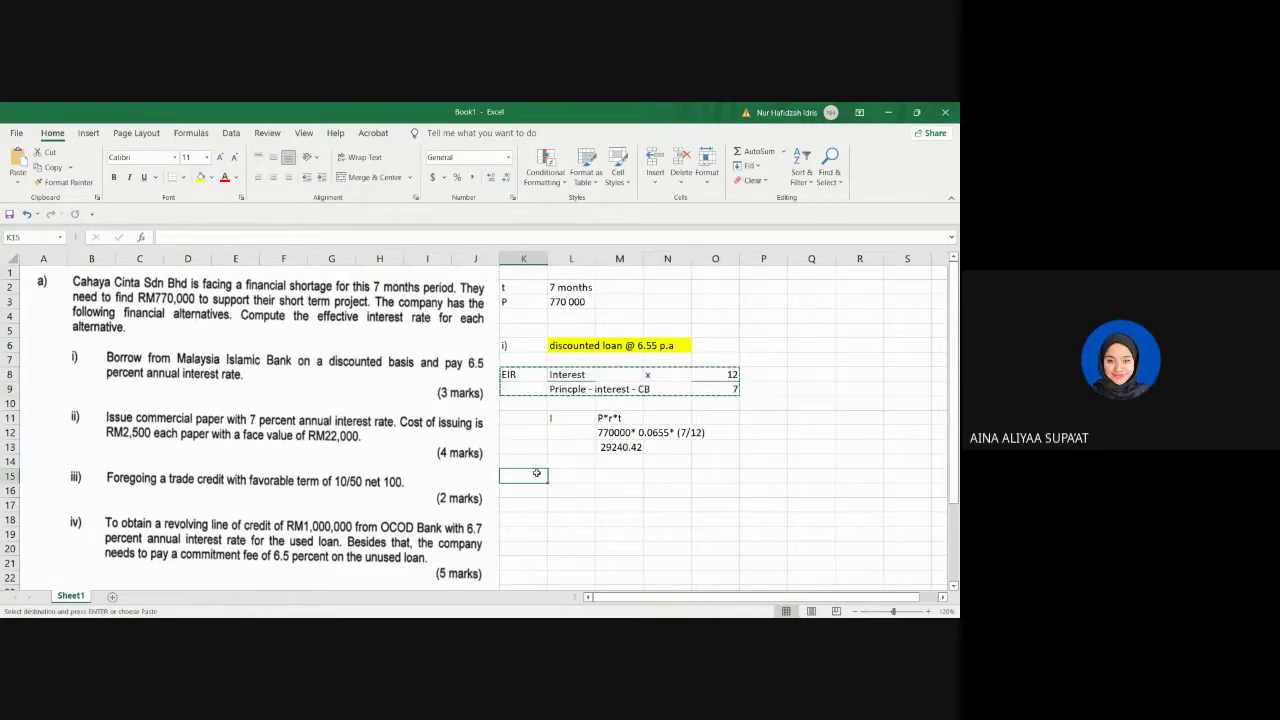
key("ctrl+v")
left_click(611, 545)
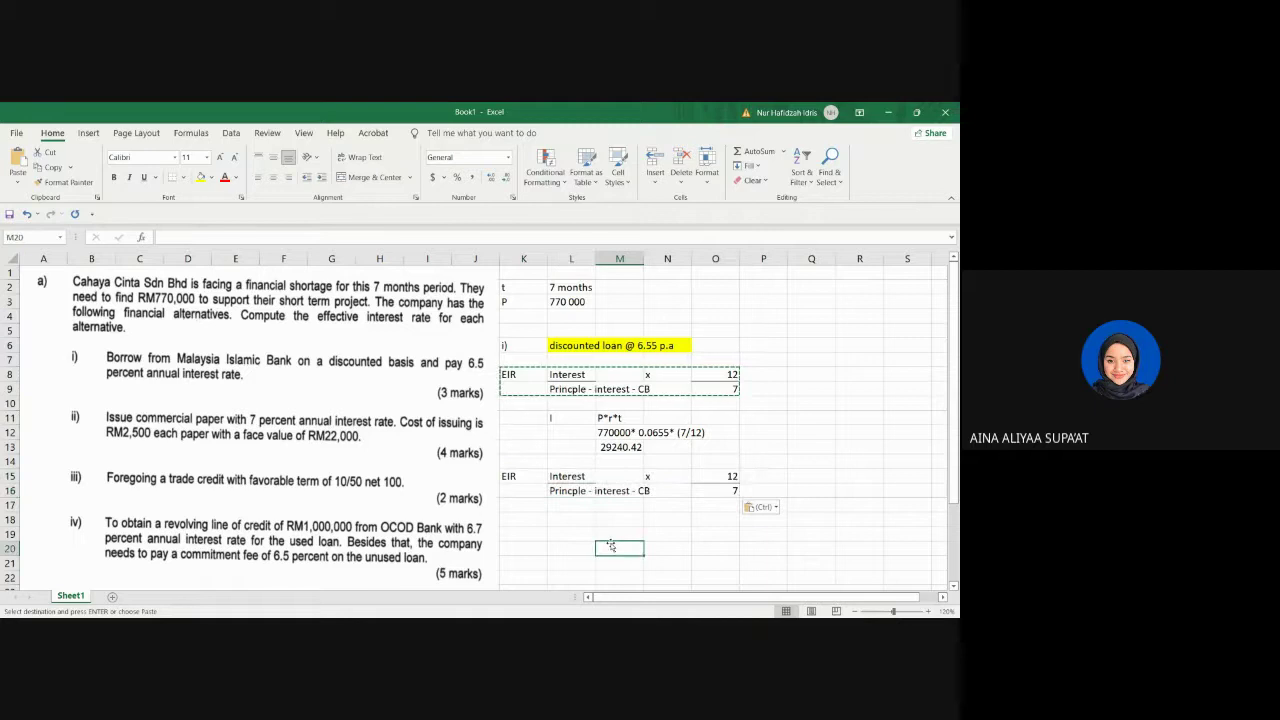
Step: Correct the interest amount in M13 to 29420.42
double_click(618, 447)
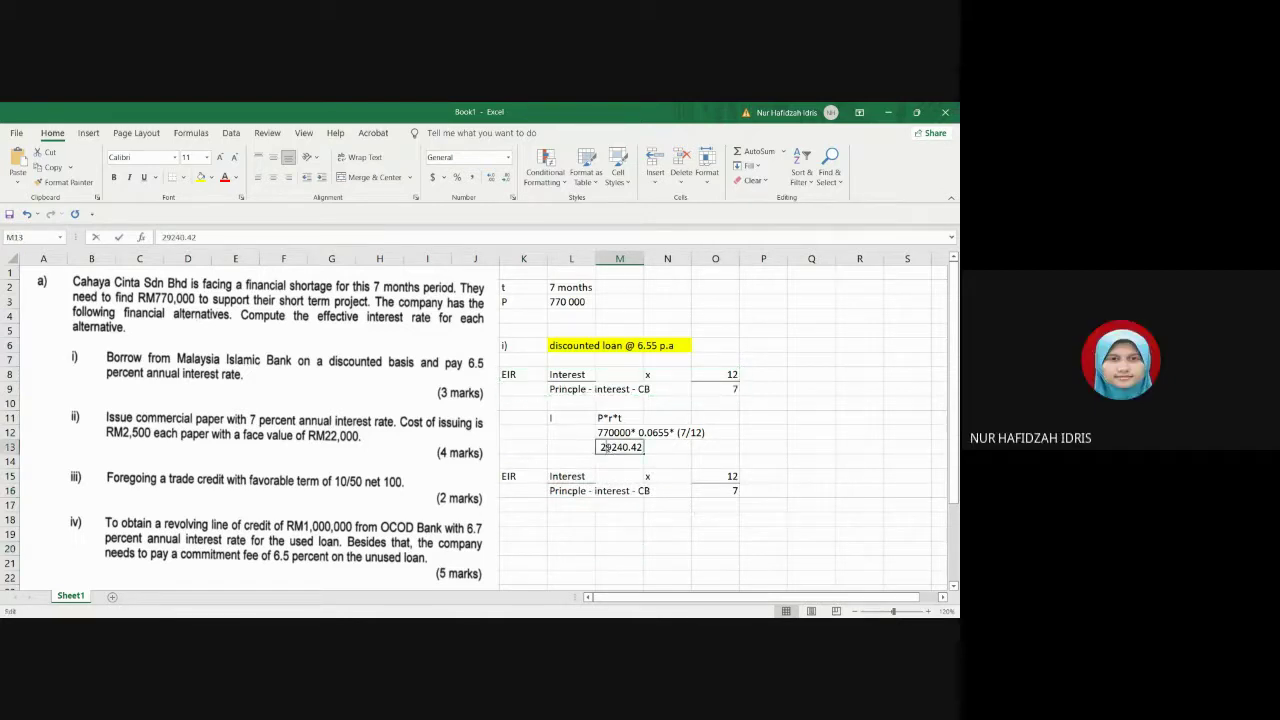
left_click(621, 447)
key("BackSpace")
key("BackSpace")
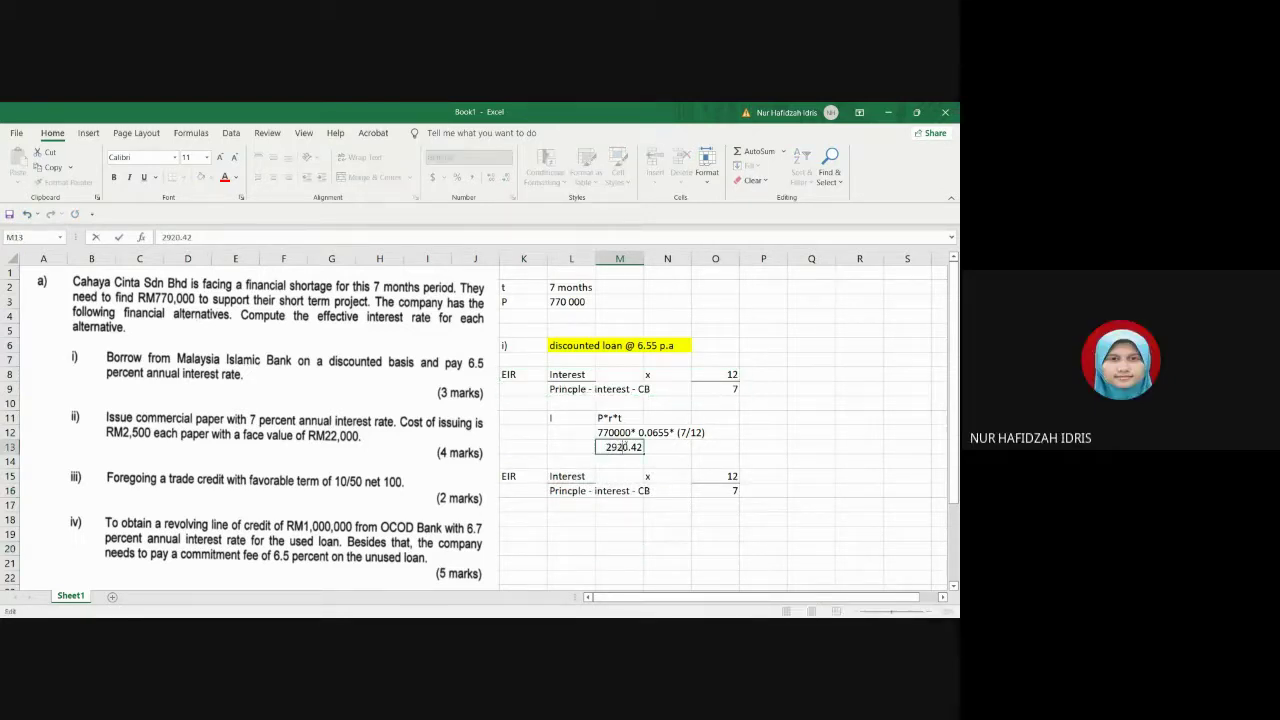
type("42")
left_click(667, 557)
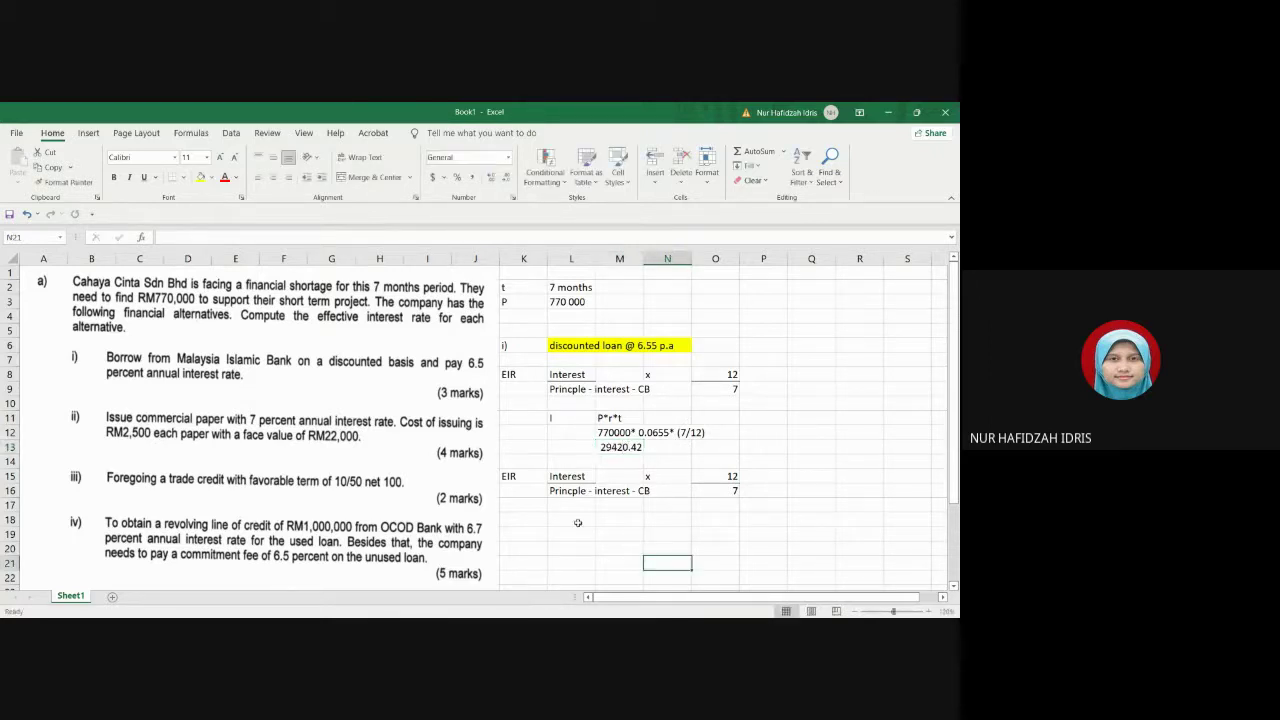
Step: Replace the word "Interest" in the copied numerator L15 with 29420.42
left_click(568, 477)
double_click(586, 477)
left_click_drag(586, 477, 548, 477)
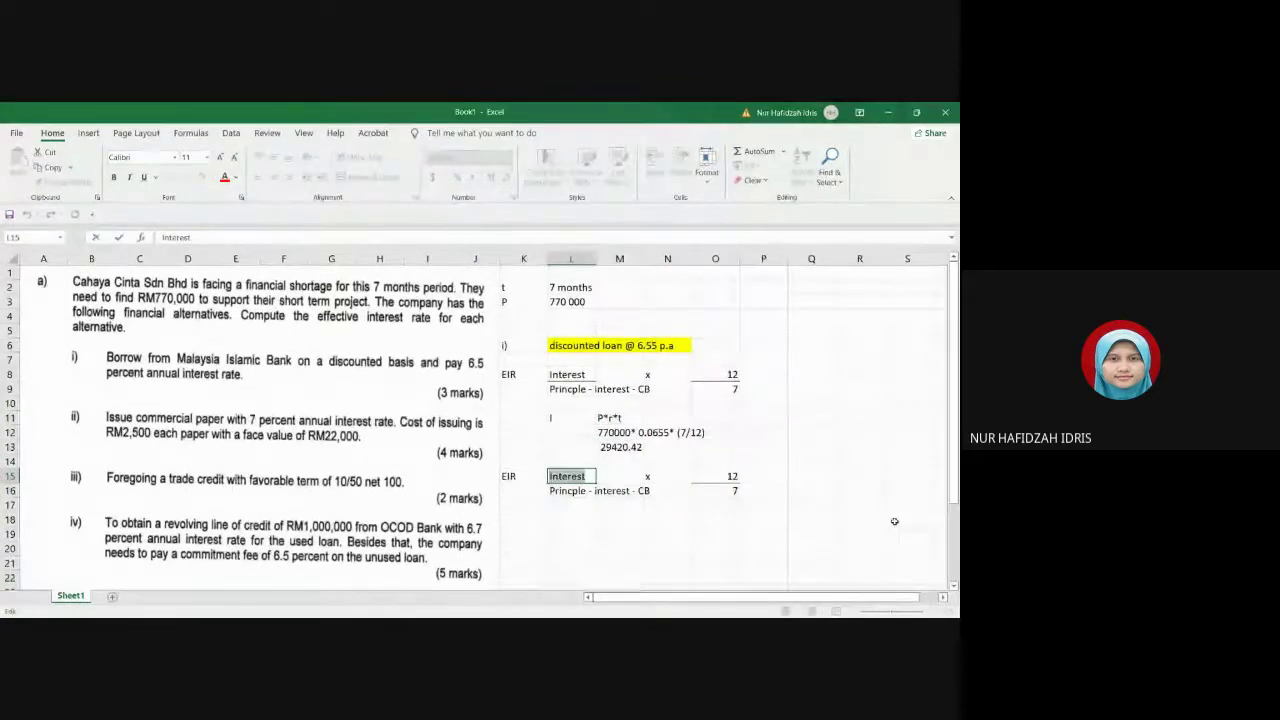
type("29")
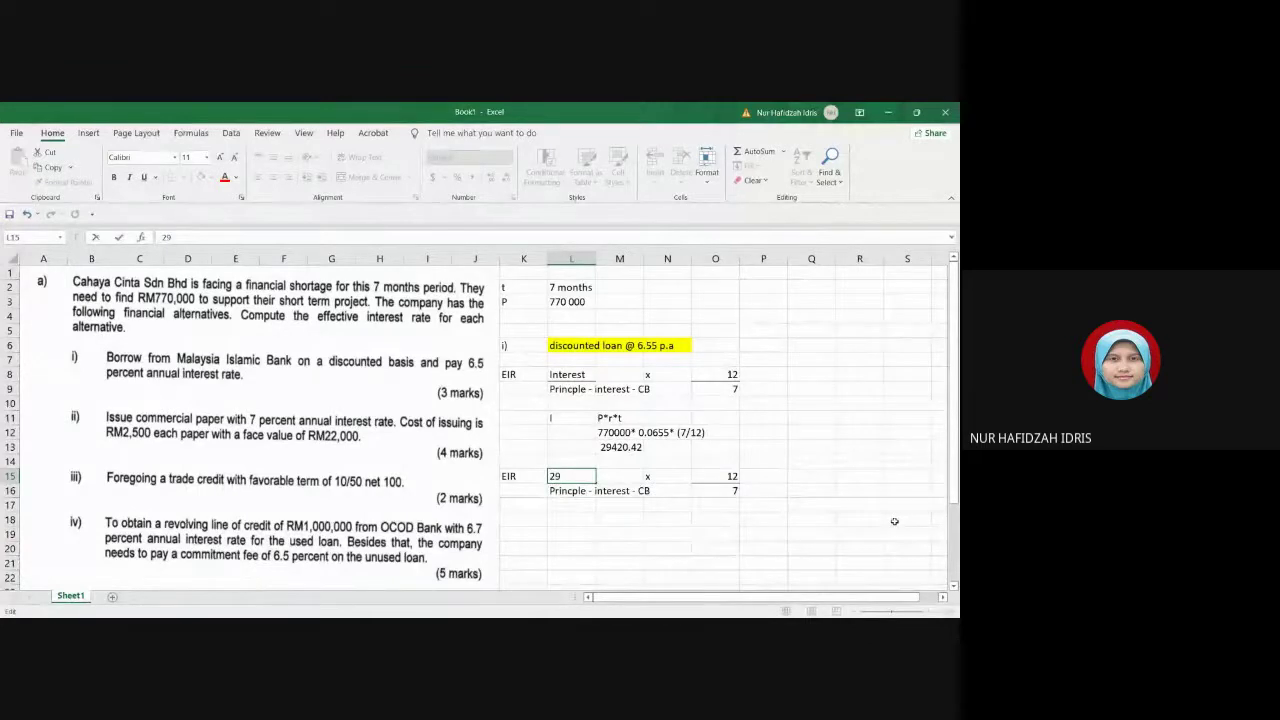
type("42")
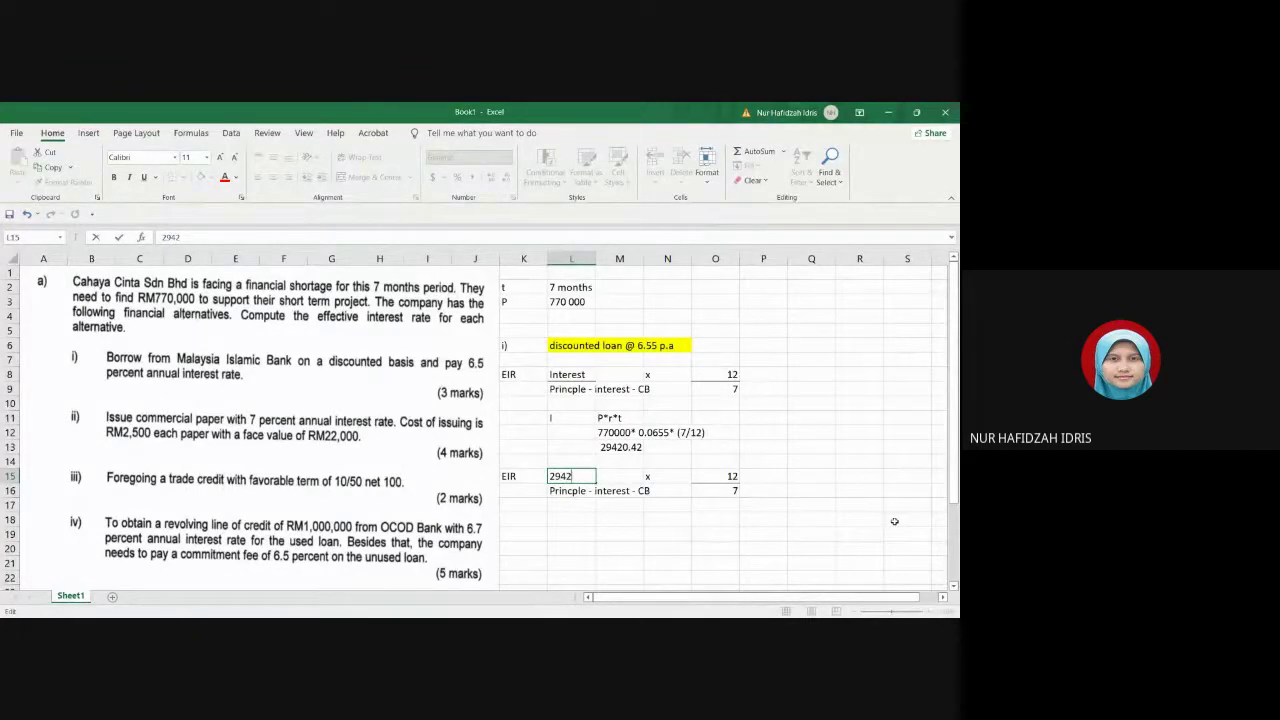
type("0.42")
Step: Change the copied denominator in L16 to "770 000- 29420.42", dropping the CB term
left_click(570, 492)
left_click_drag(590, 491, 548, 491)
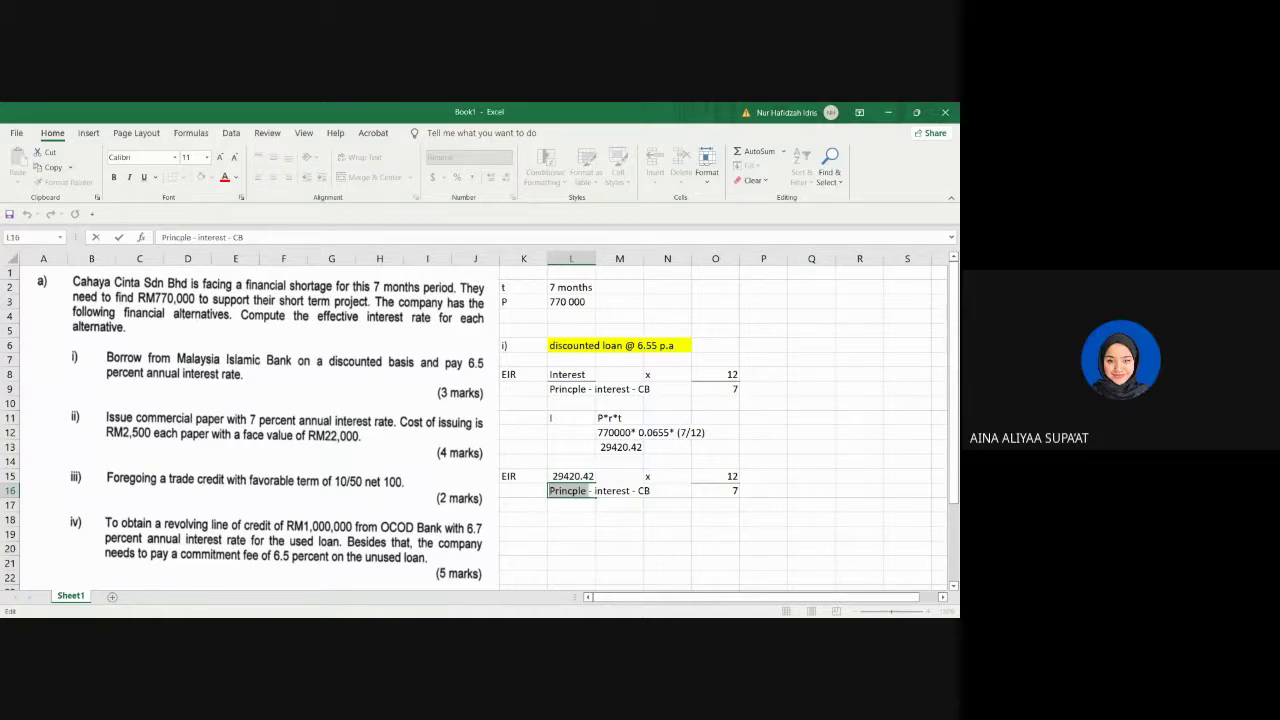
type("770 000")
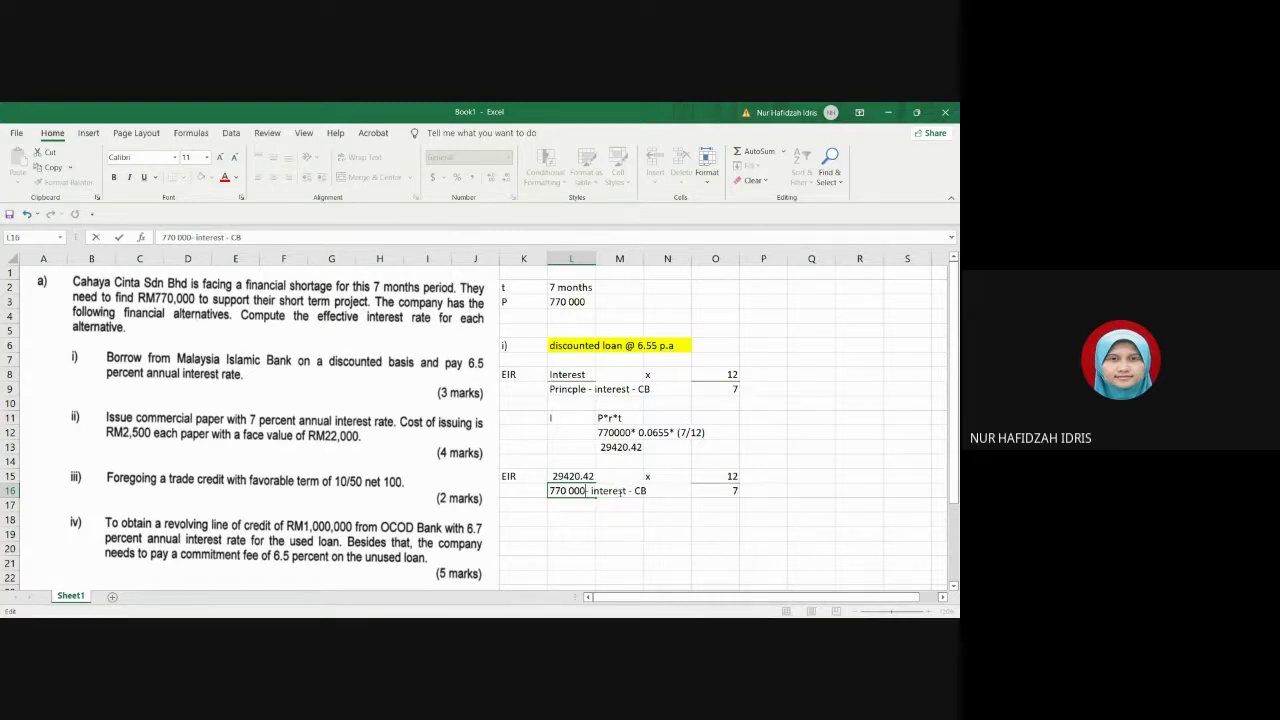
left_click_drag(623, 490, 590, 490)
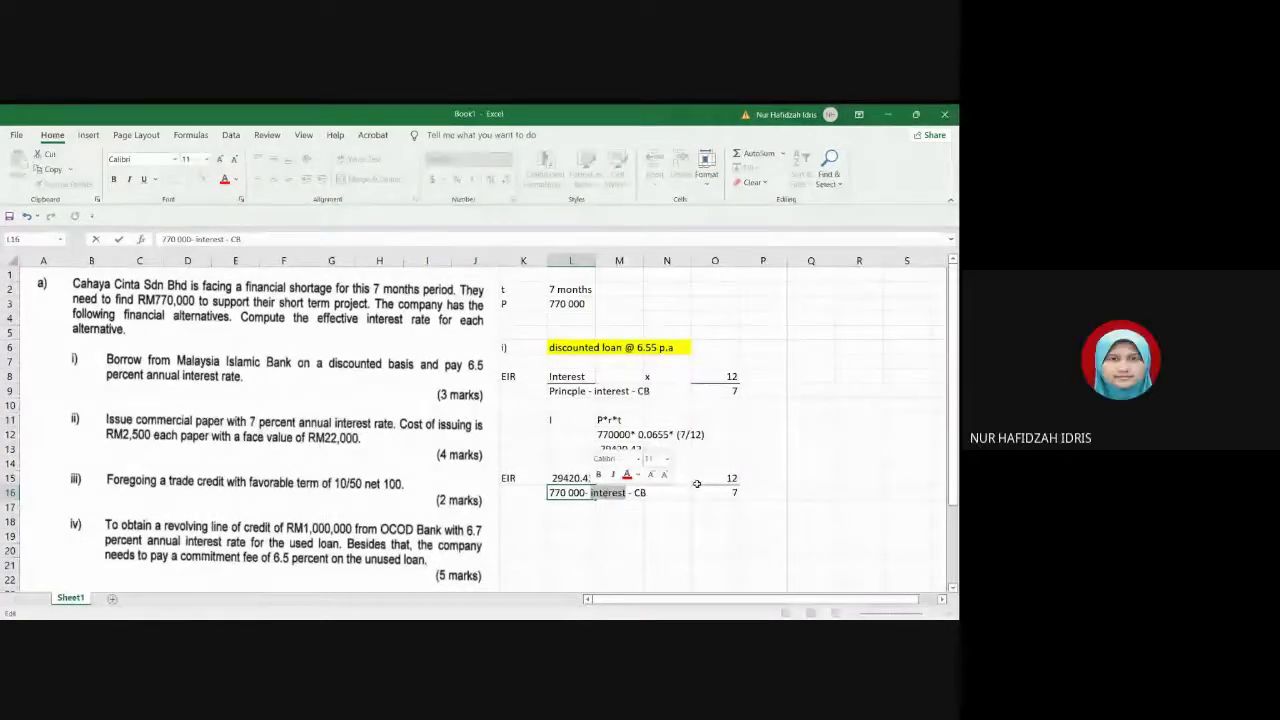
type("29")
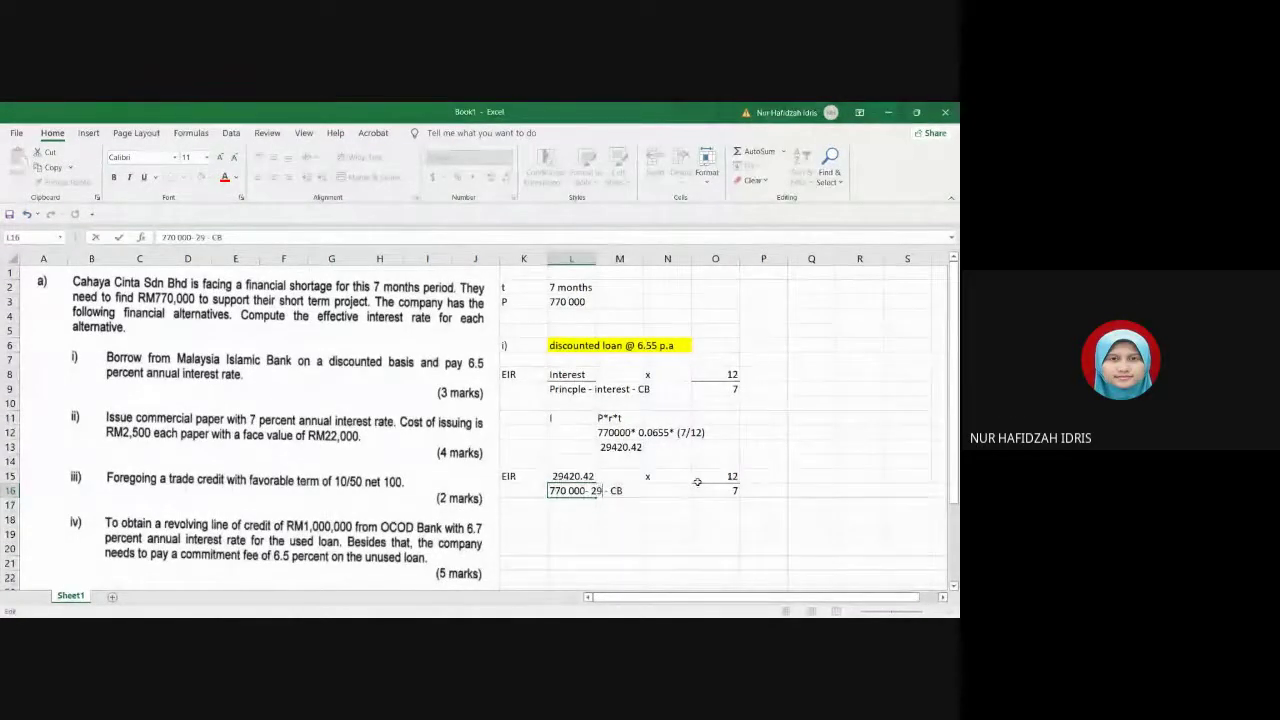
type("420")
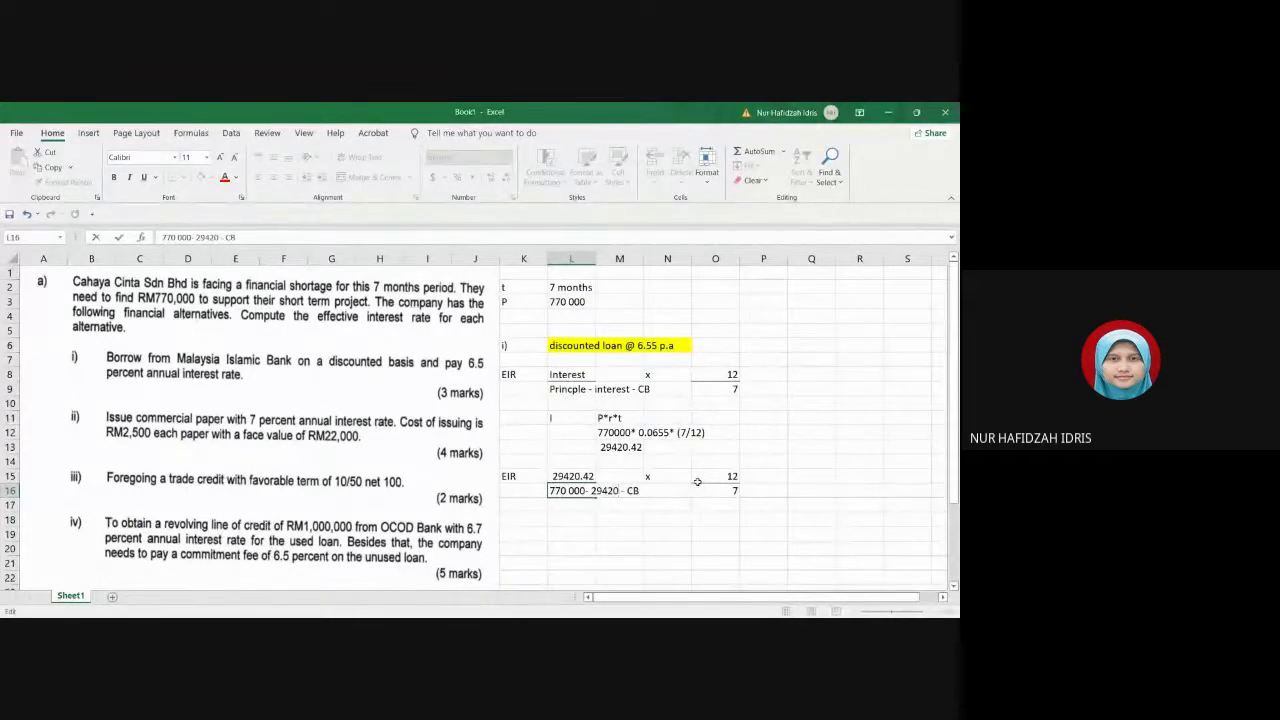
type(".42")
left_click_drag(655, 490, 634, 490)
key("BackSpace")
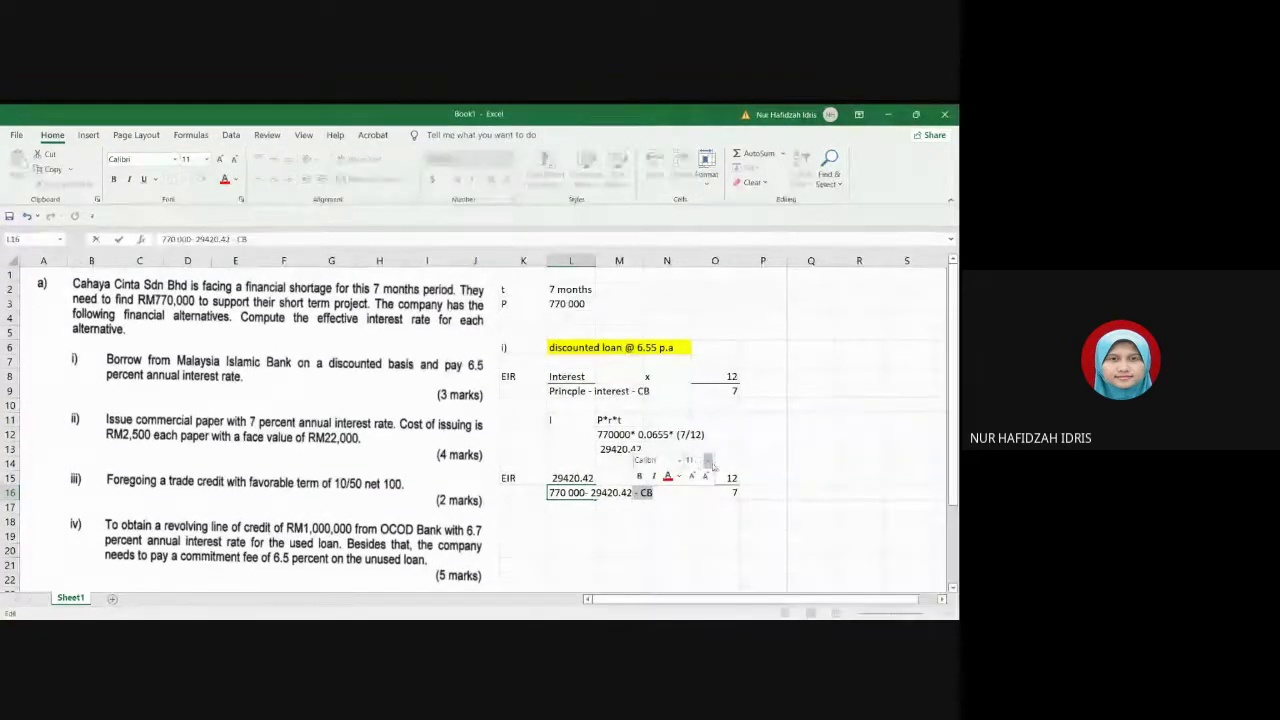
left_click(706, 541)
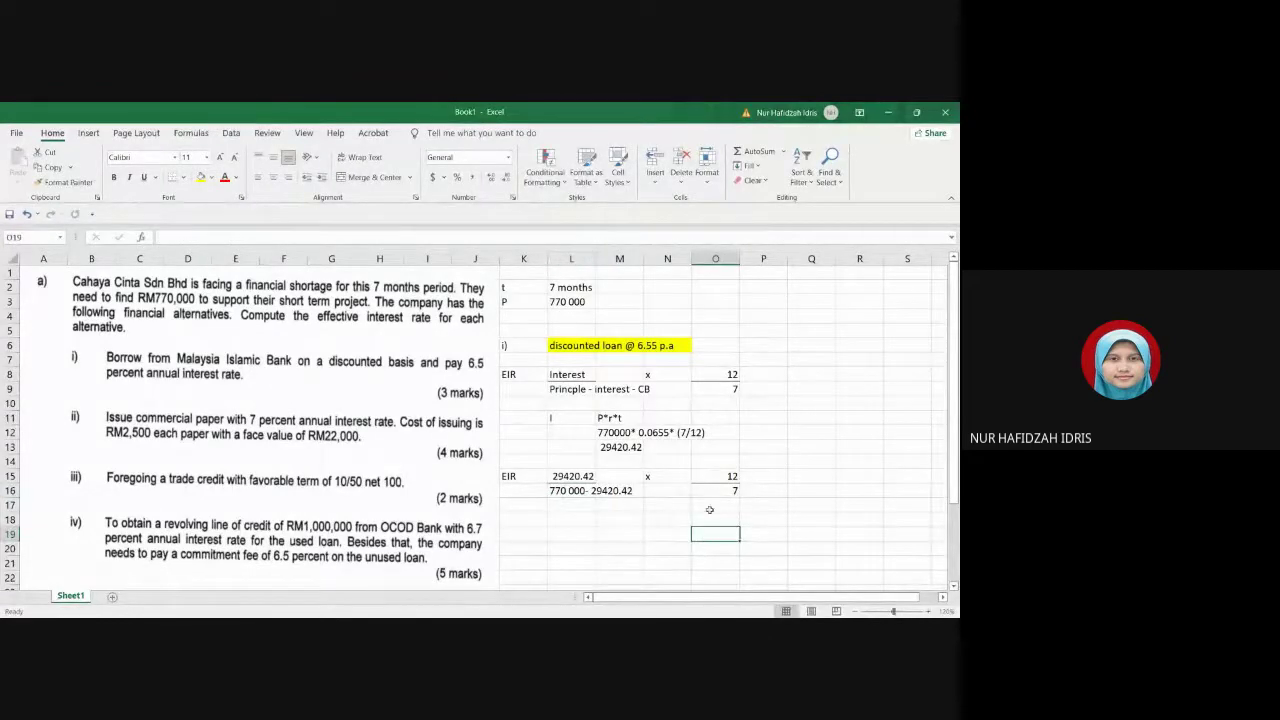
left_click(717, 478)
left_click(720, 493)
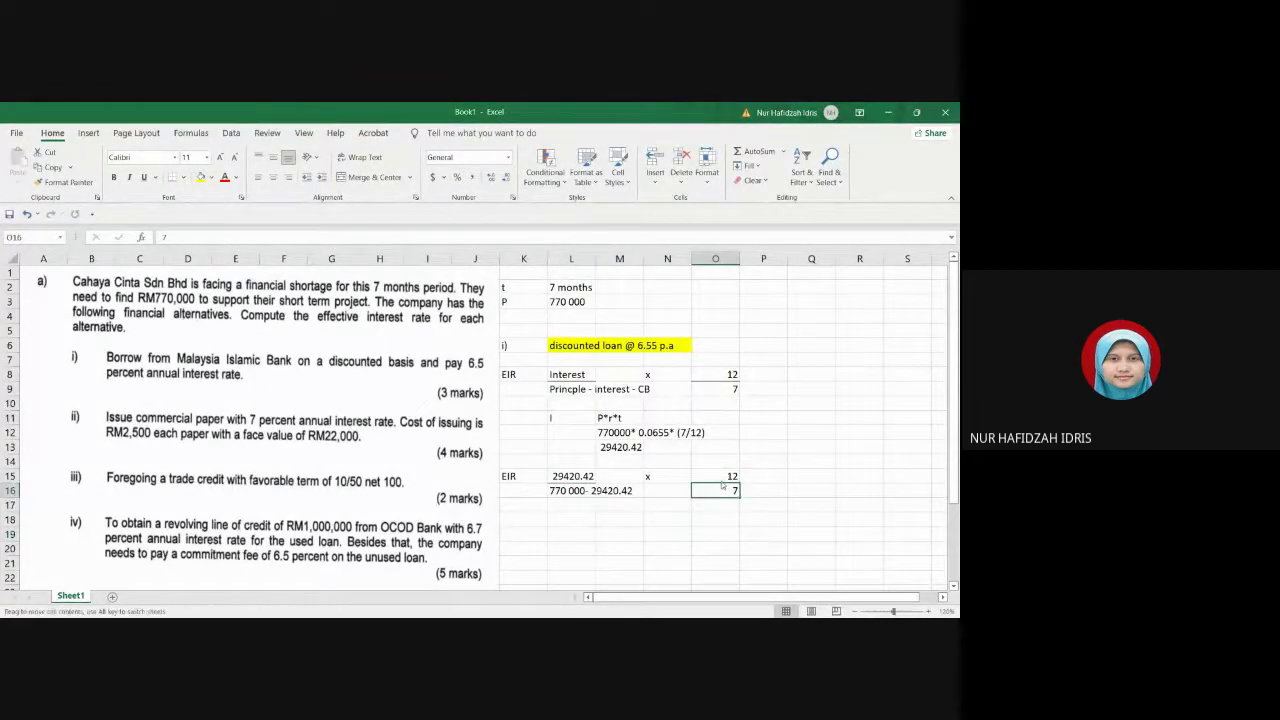
left_click(721, 476)
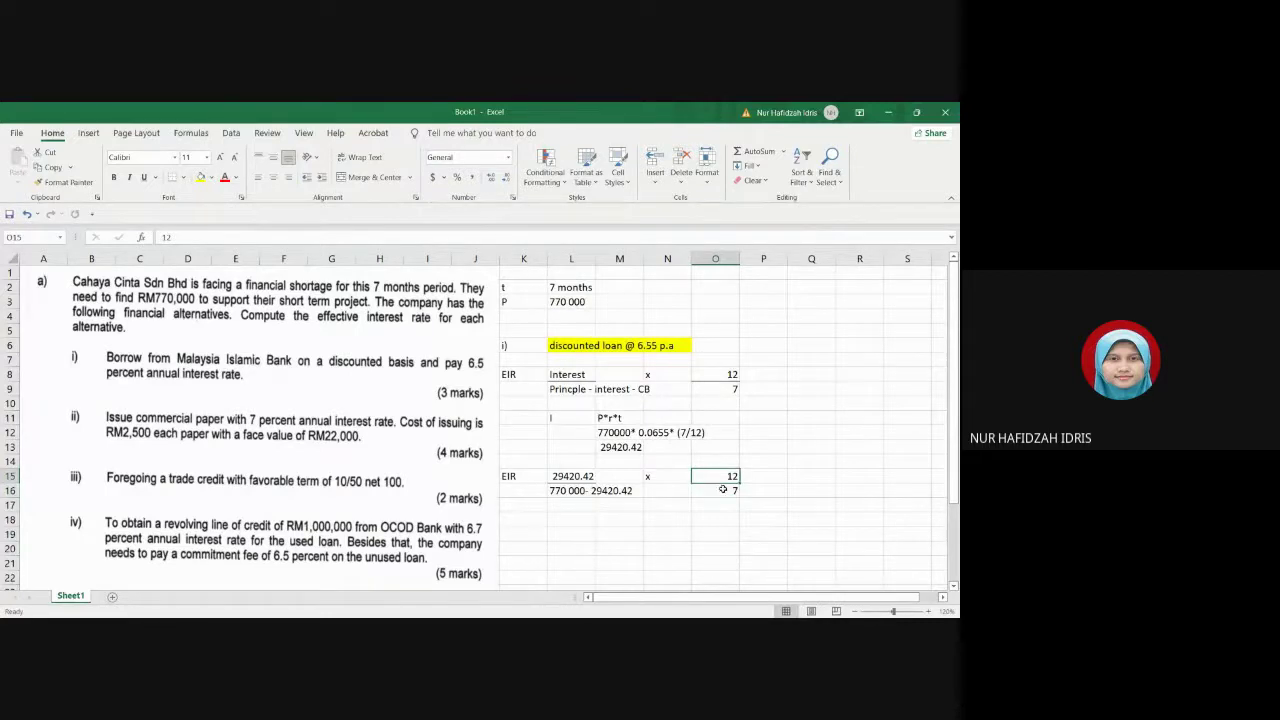
left_click(722, 490)
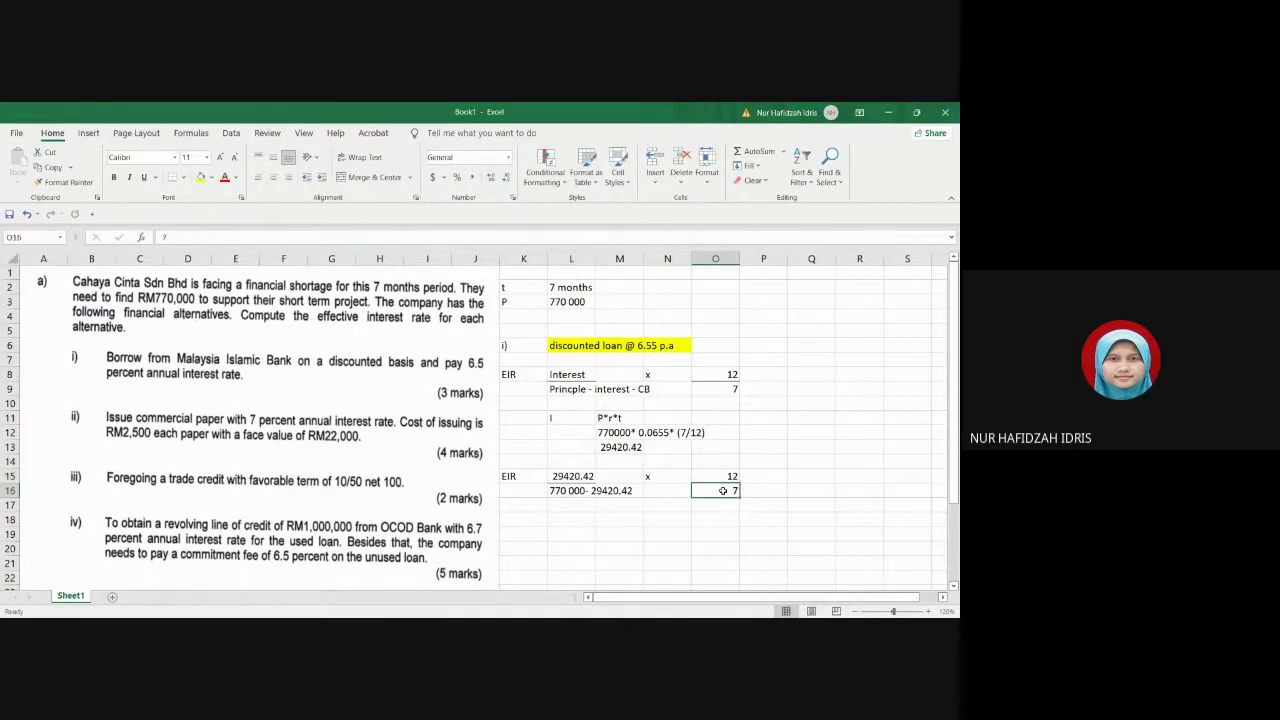
left_click(199, 178)
left_click(210, 178)
left_click(227, 316)
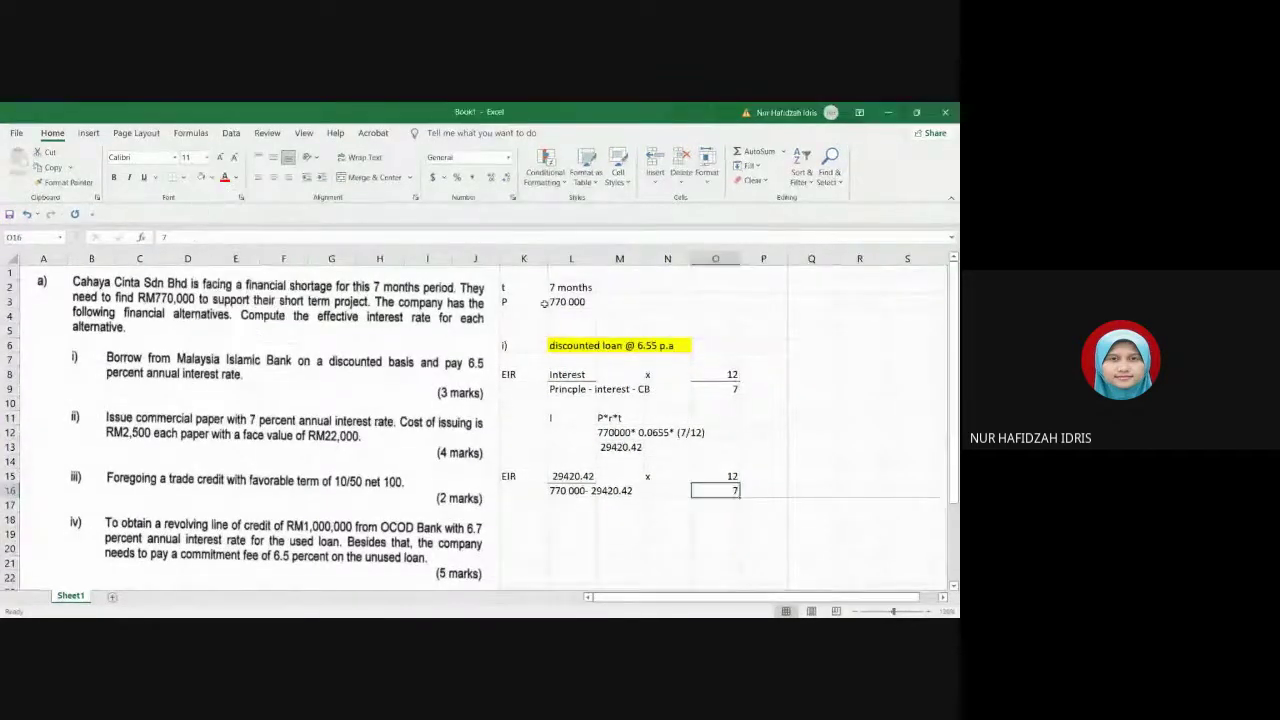
left_click(763, 478)
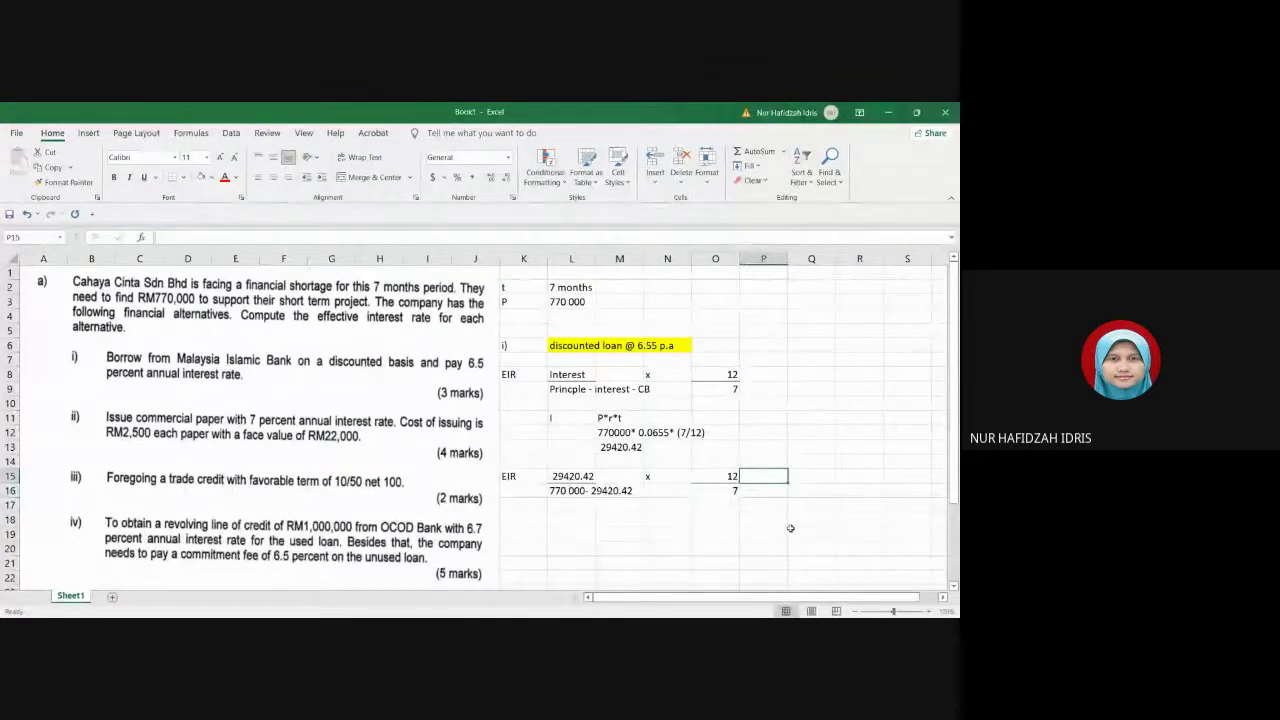
Step: Enter the discounted loan's effective interest rate as "= 6.81%" in L18, below the worked formula
left_click(559, 520)
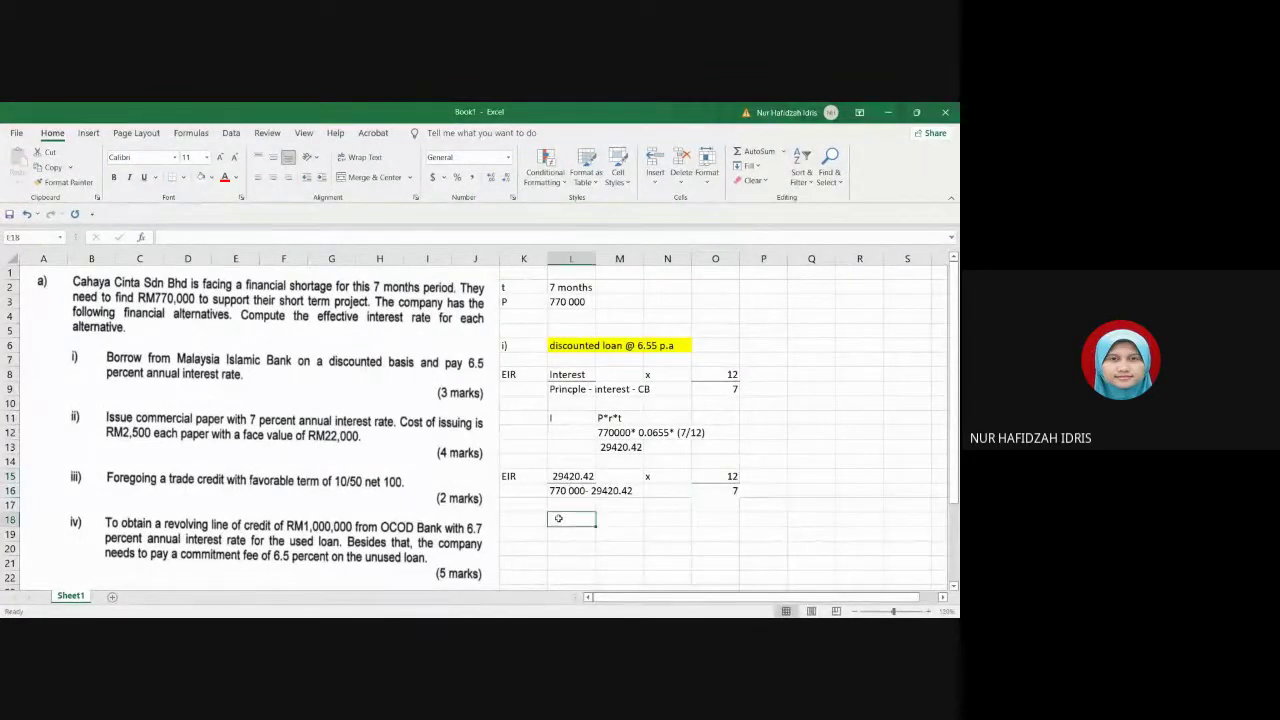
type("=")
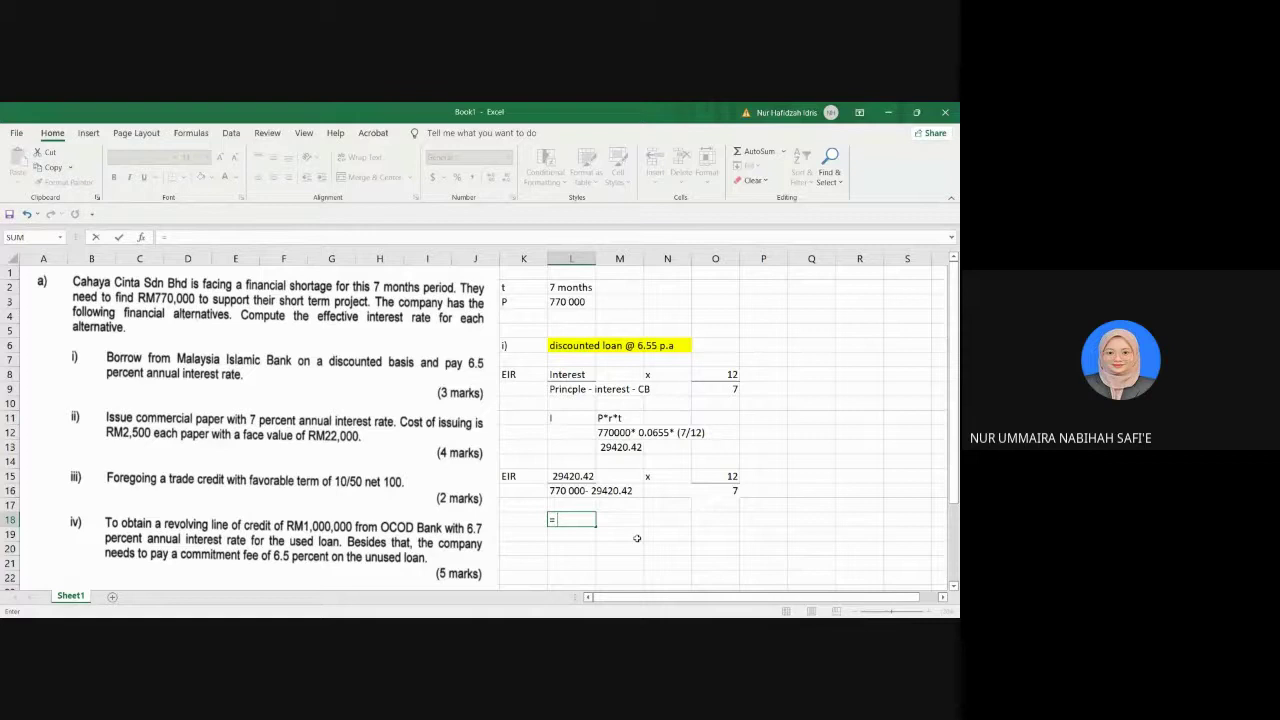
type("6.")
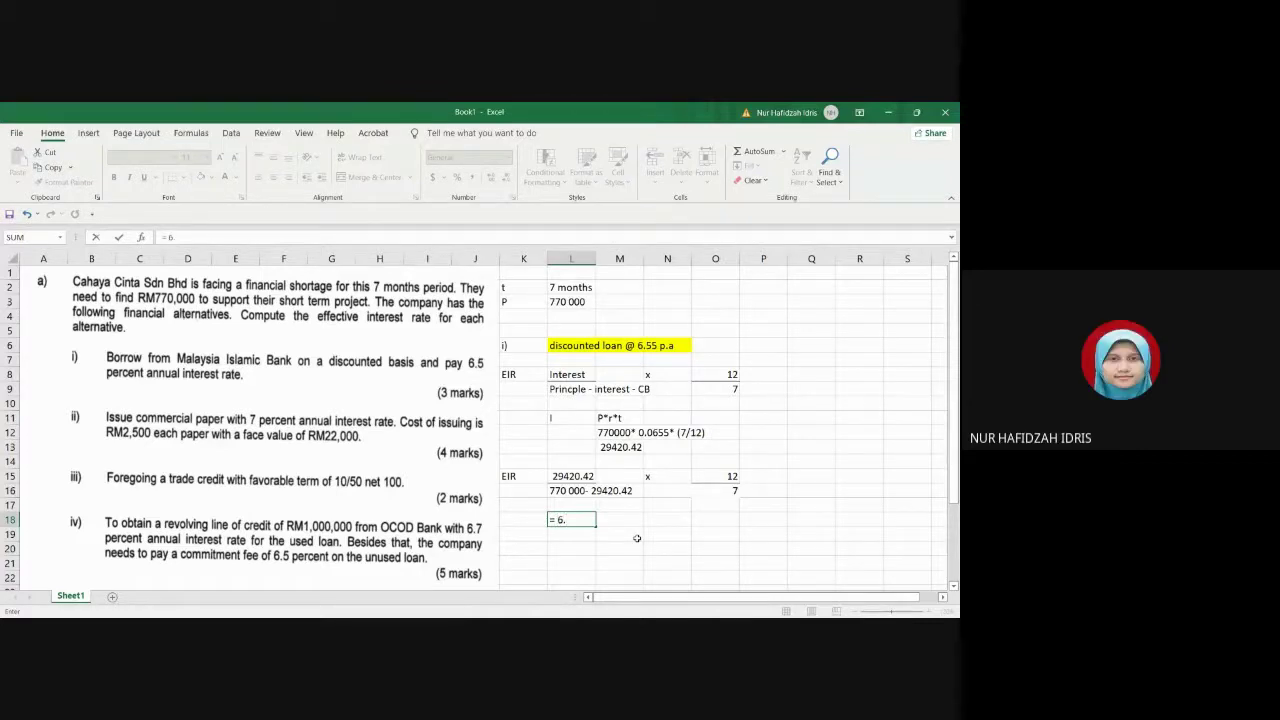
type("81%)")
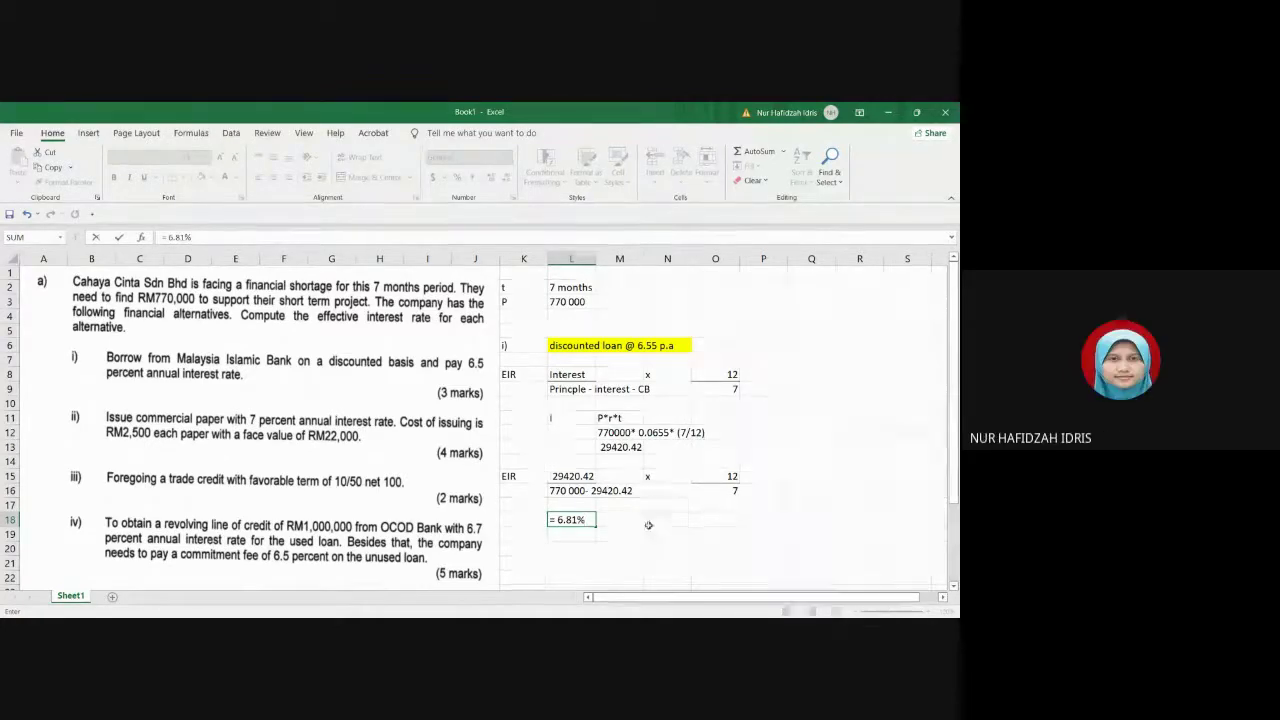
left_click(655, 534)
Step: Make the effective interest rate result in L18 bold
left_click(592, 521)
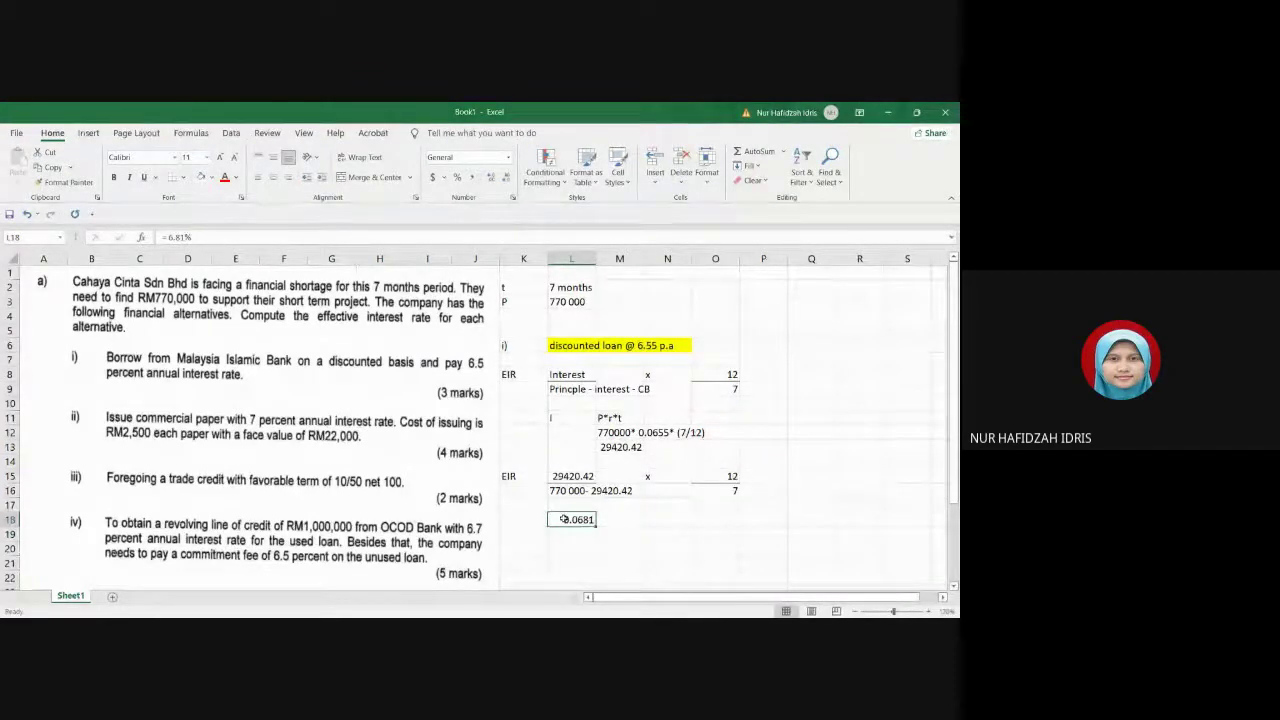
right_click(565, 520)
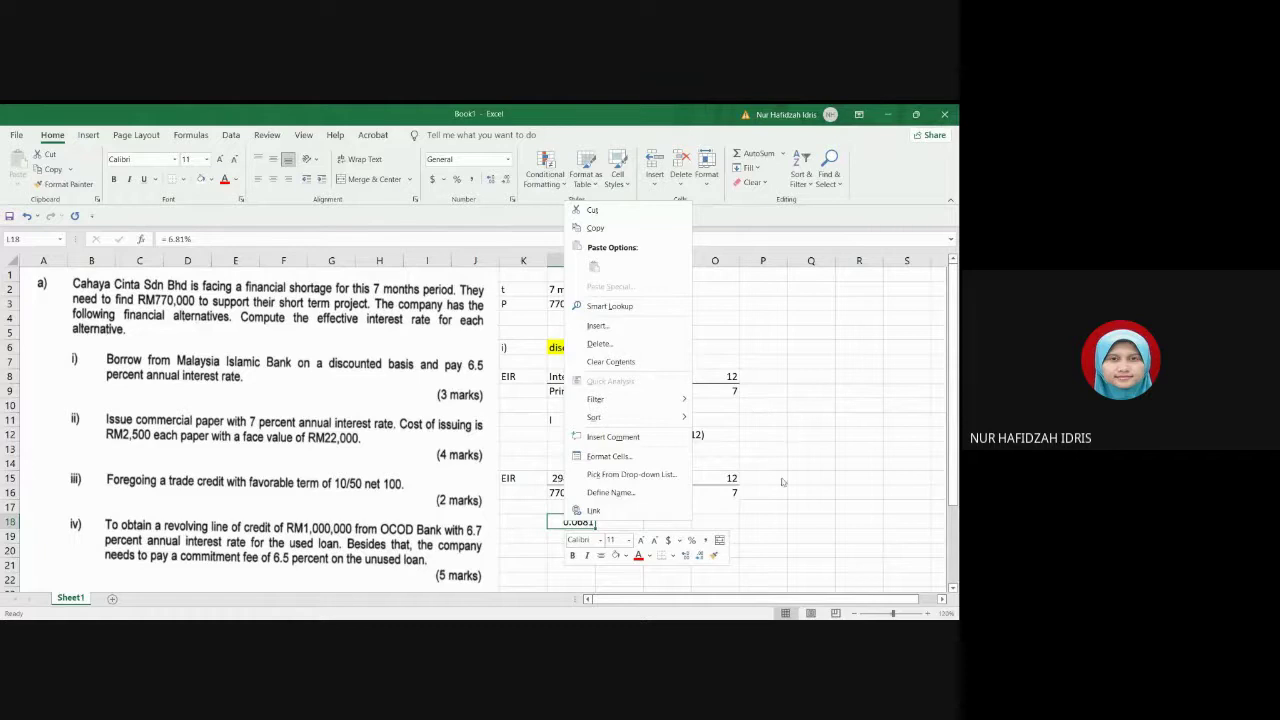
key("Escape")
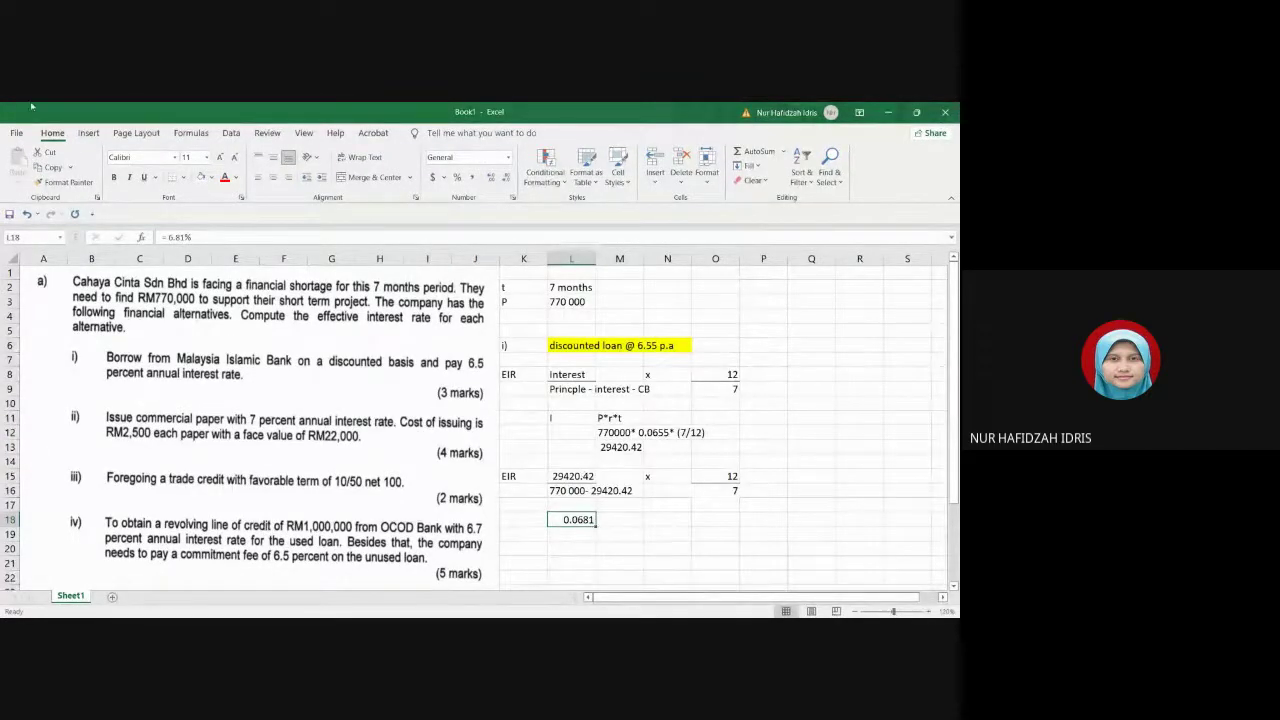
left_click(27, 215)
left_click(50, 215)
left_click(581, 519)
left_click(113, 177)
left_click(648, 548)
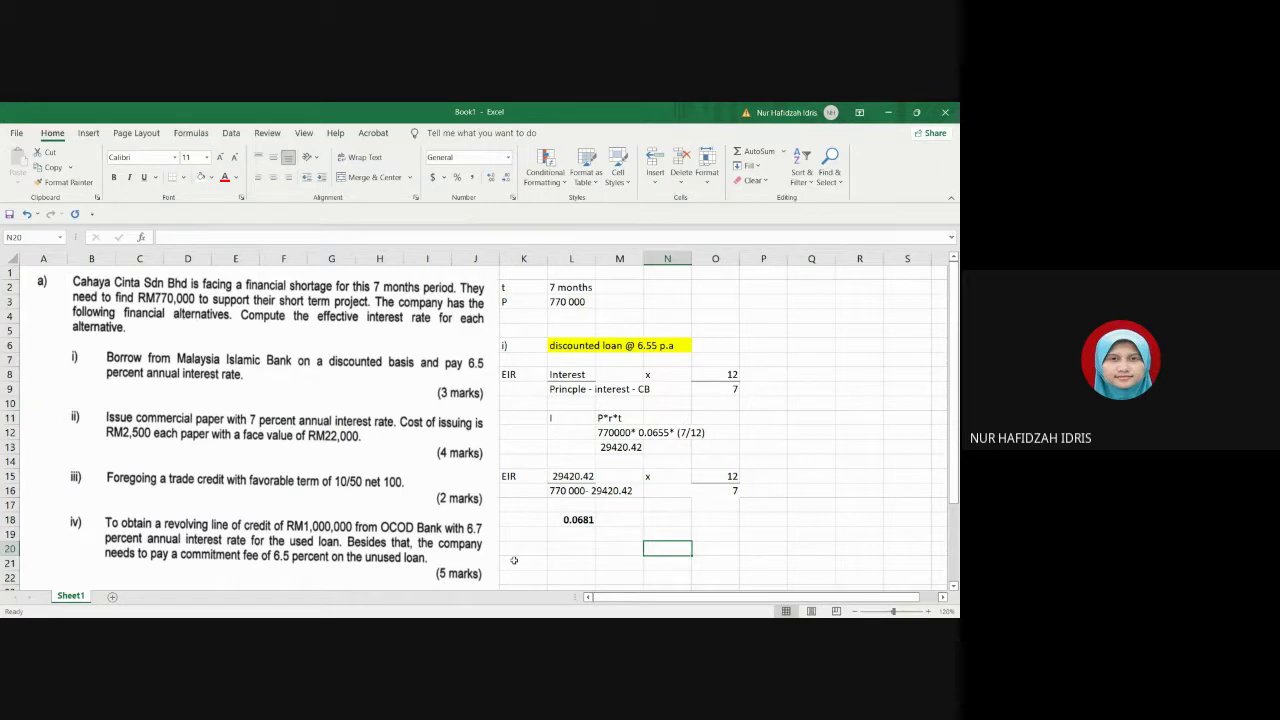
Step: Start the second alternative's section by labelling K21 "ii)"
scroll(515, 545, "down", 1)
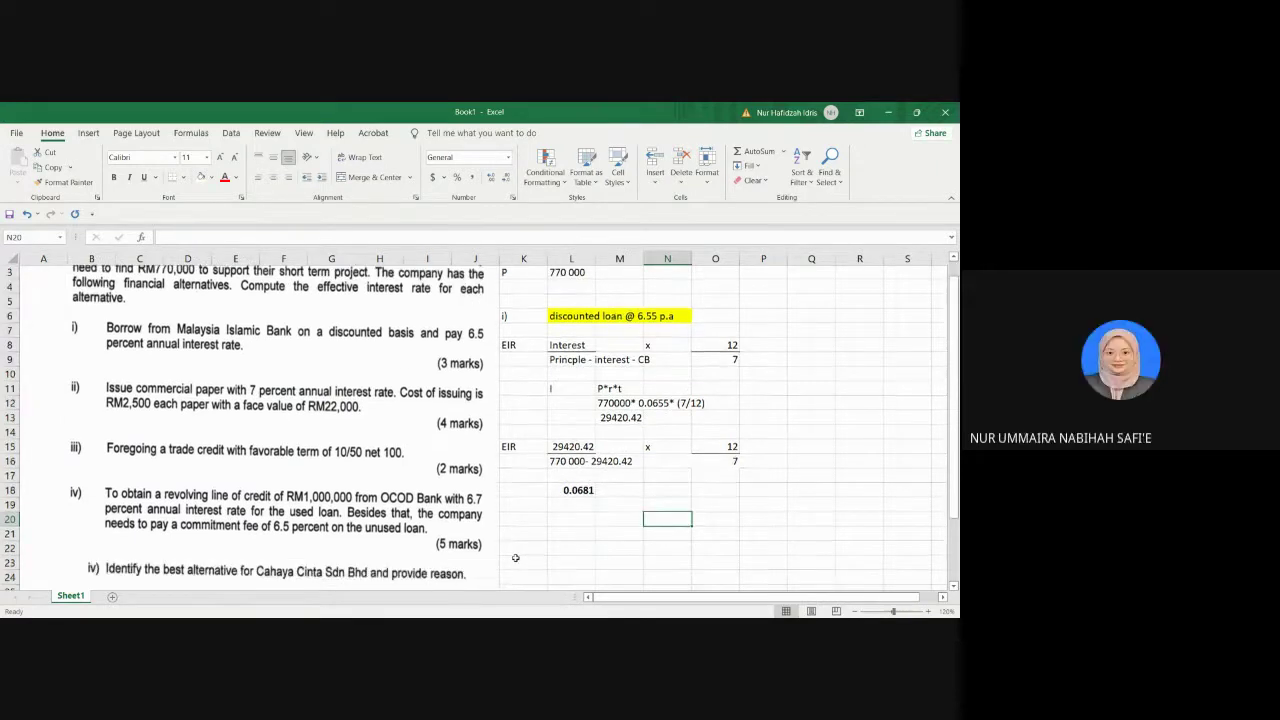
left_click(517, 507)
left_click(517, 519)
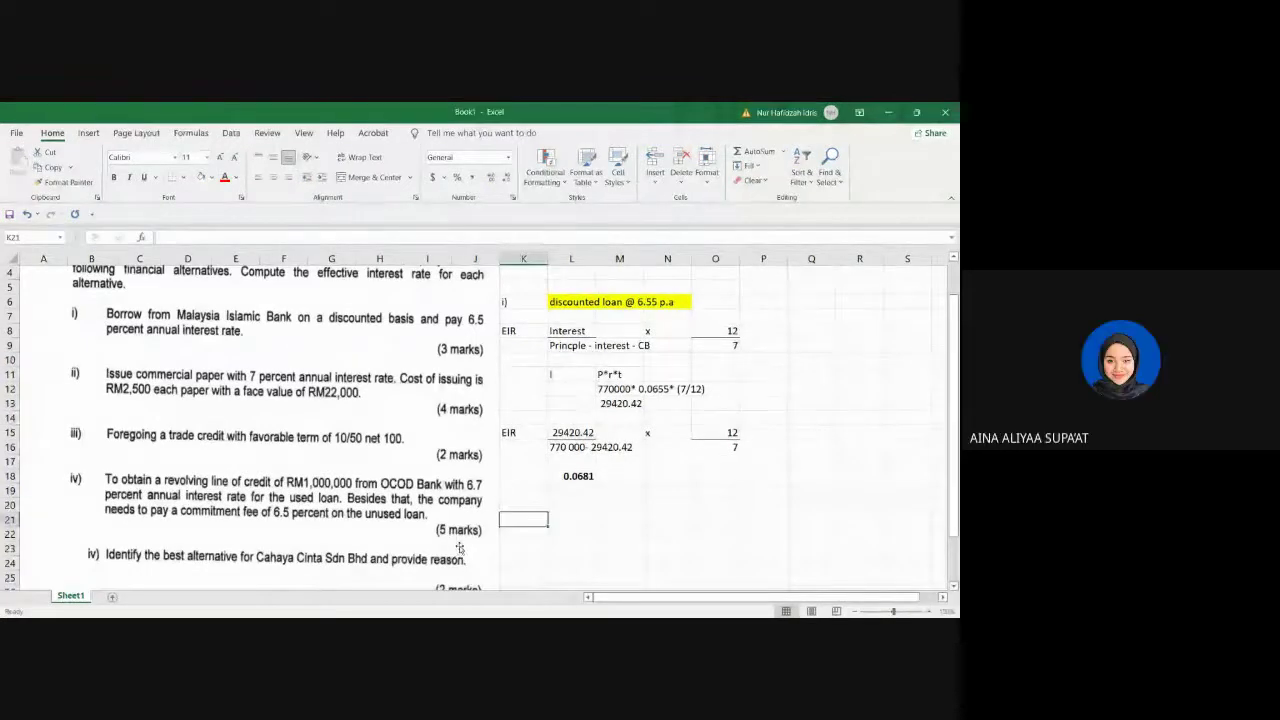
scroll(462, 546, "down", 1)
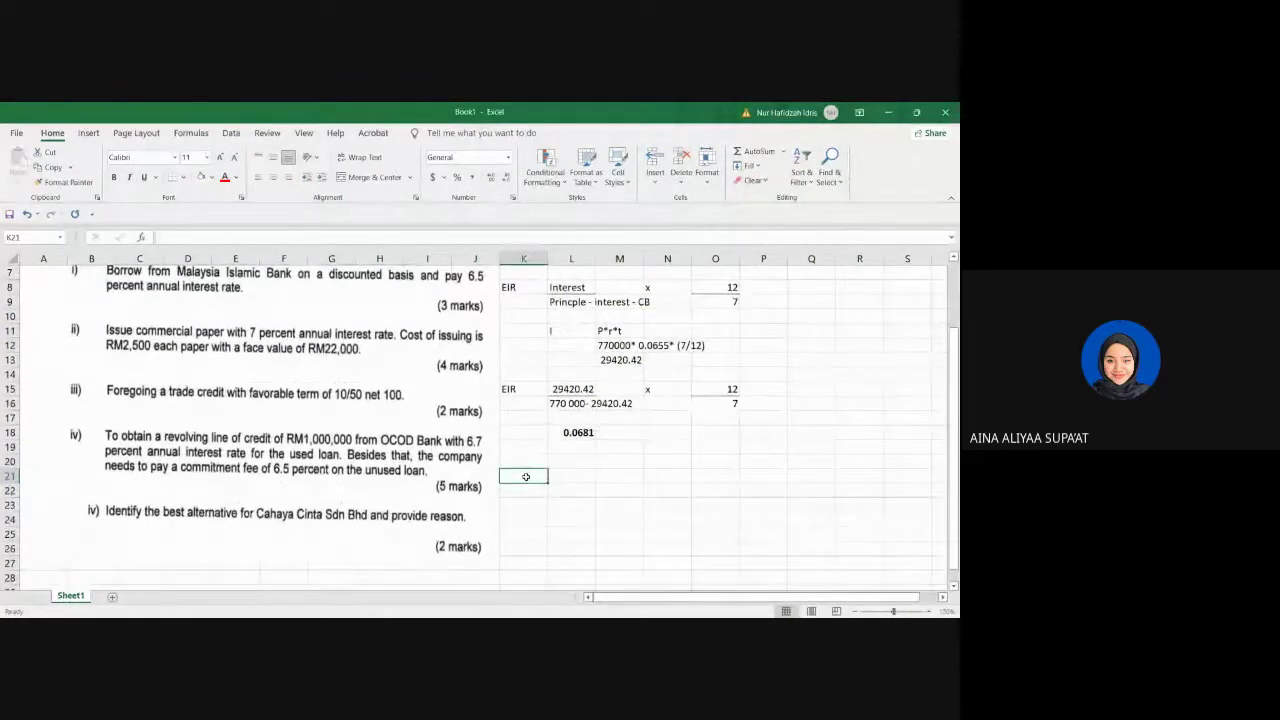
type("ii")
type("i")
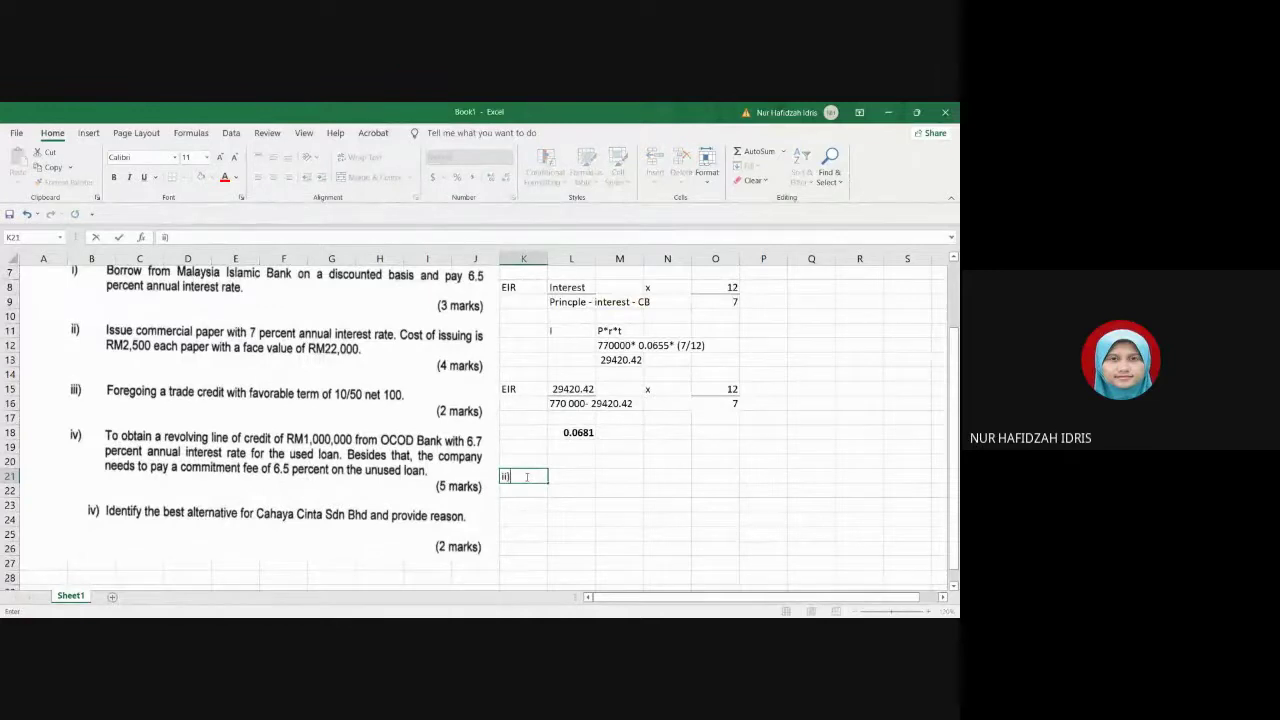
key("Tab")
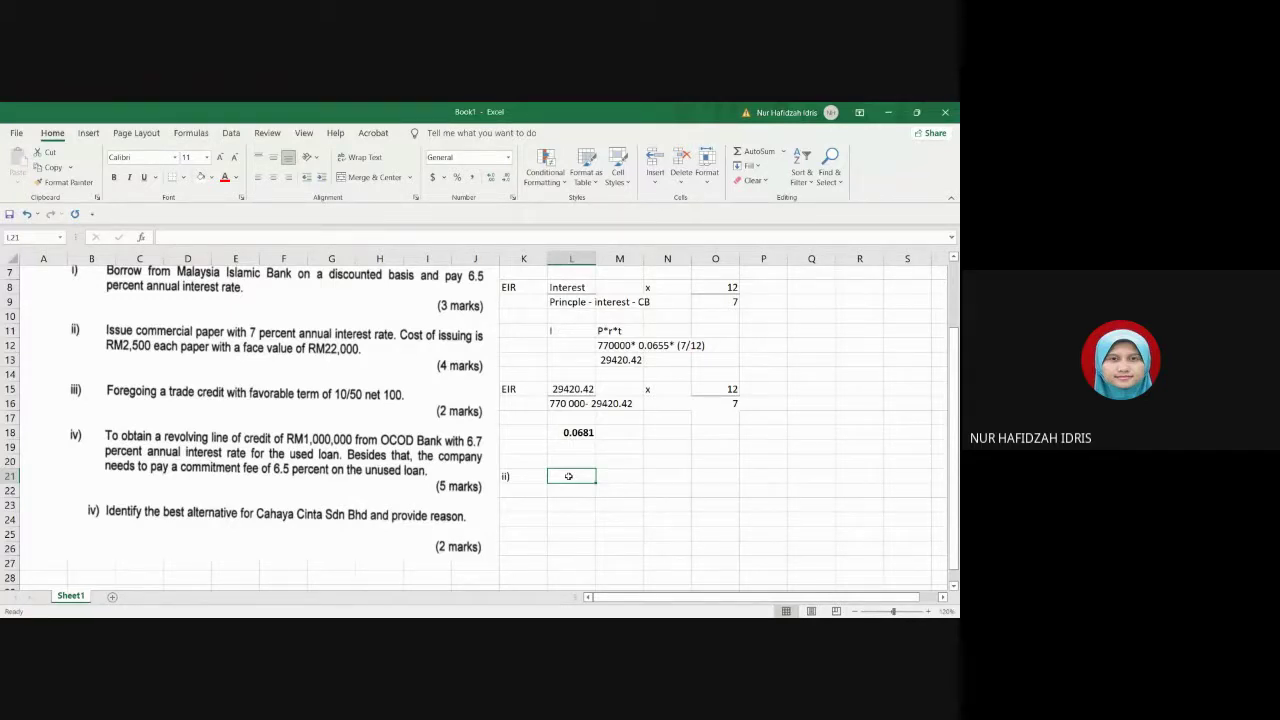
Step: Label L21 "i" and enter the commercial paper's annual interest rate of 7% in M21
left_click(566, 287)
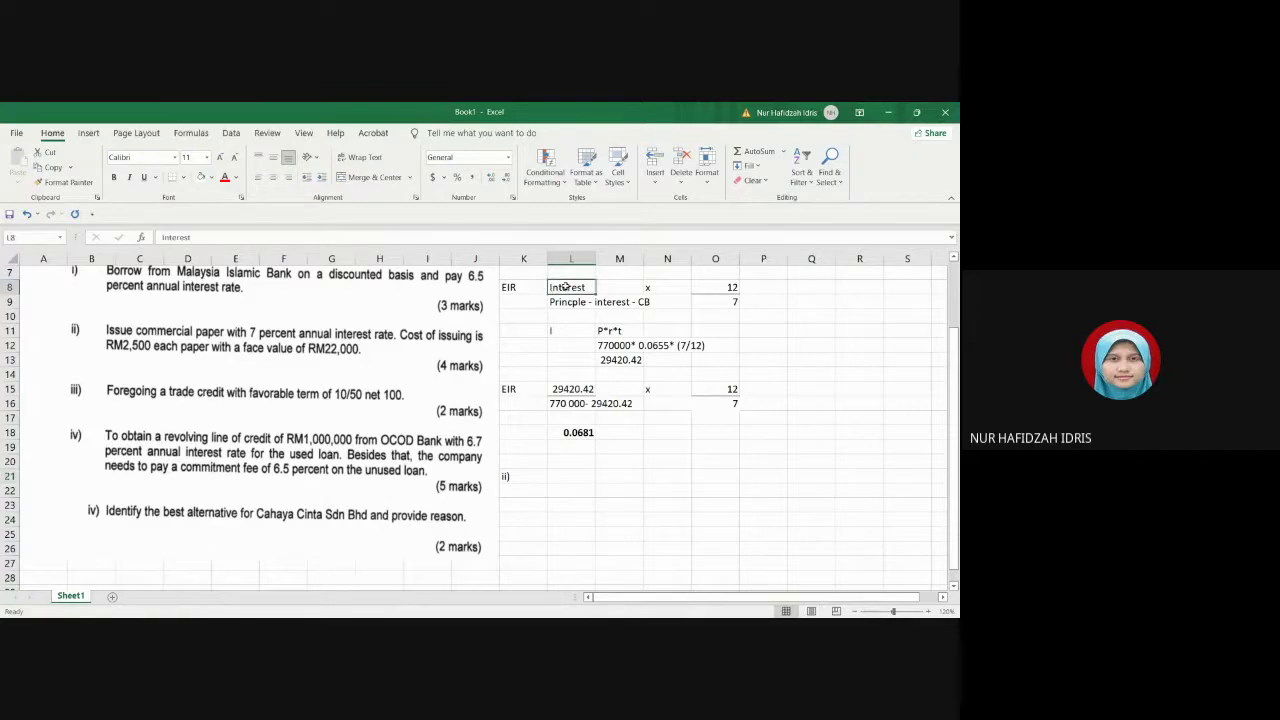
left_click(570, 473)
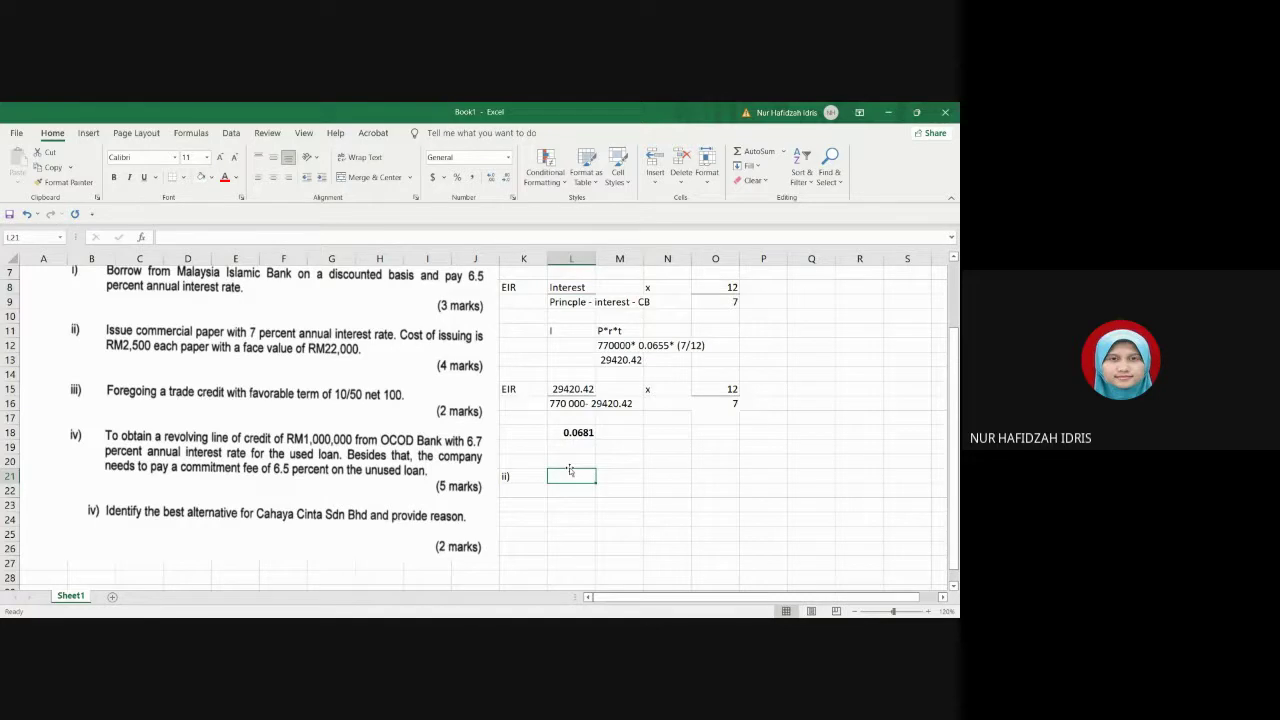
type("i")
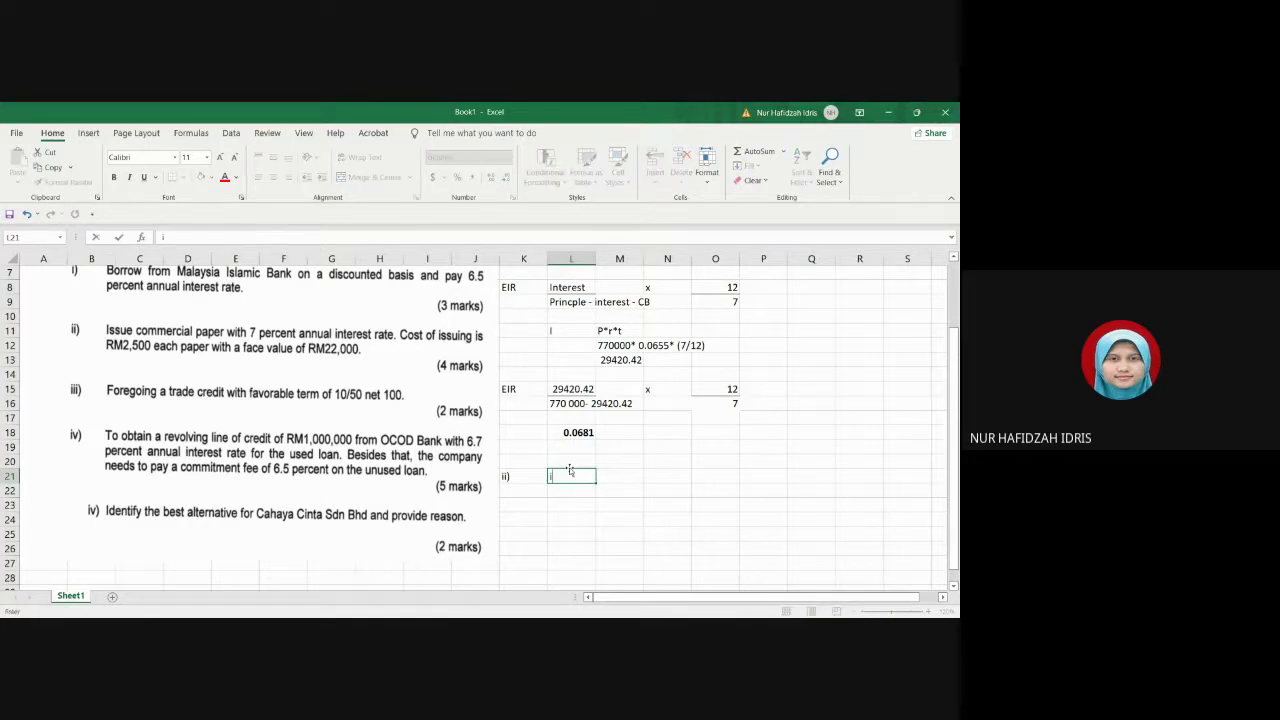
key("Tab")
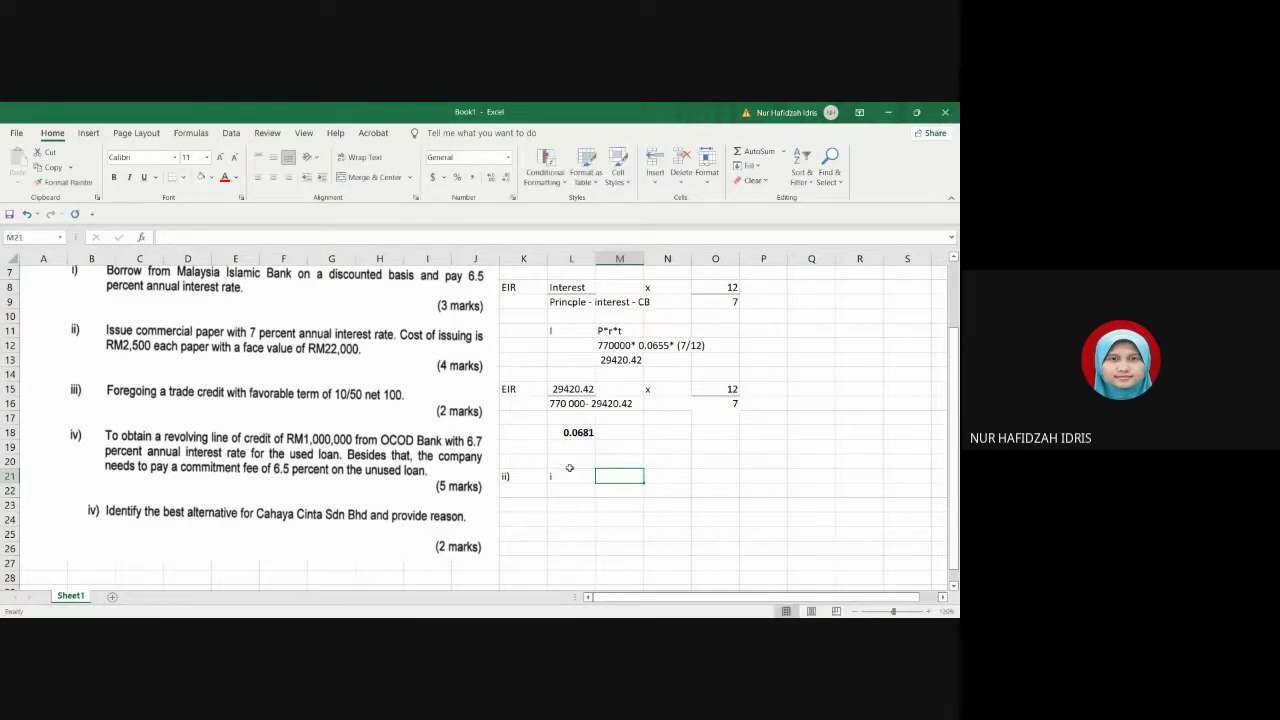
type("7")
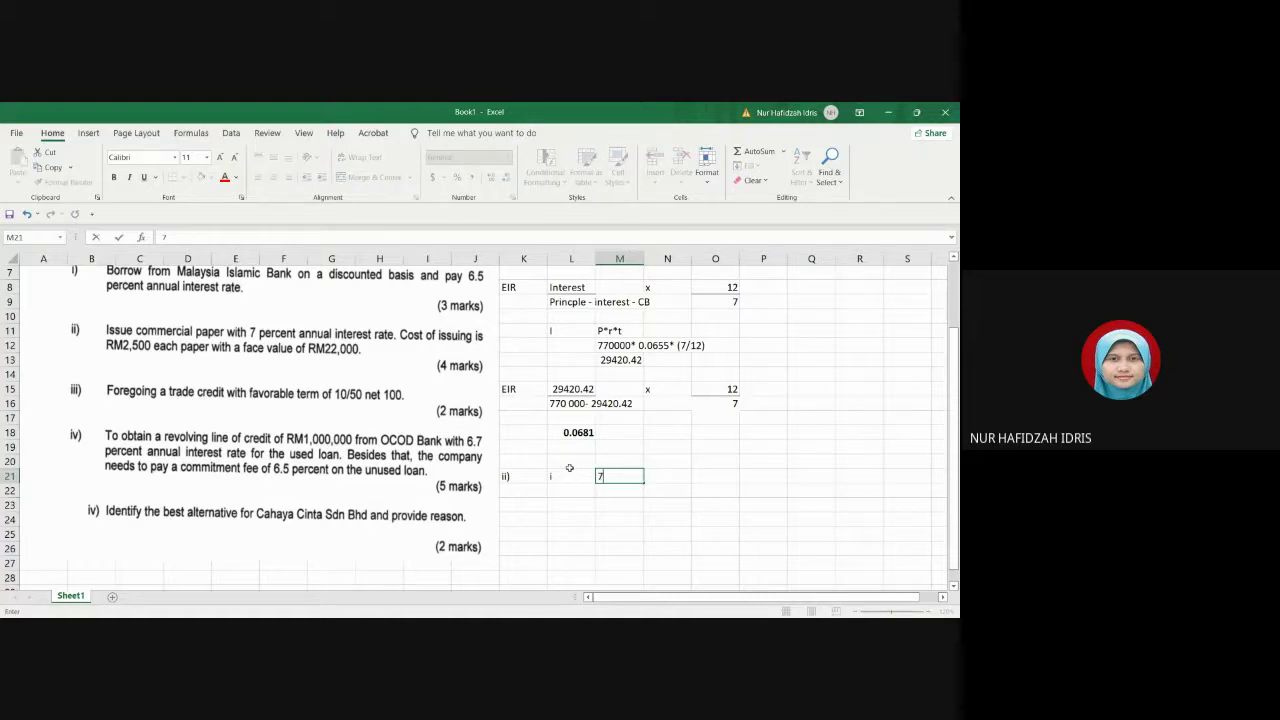
type("%")
key("Return")
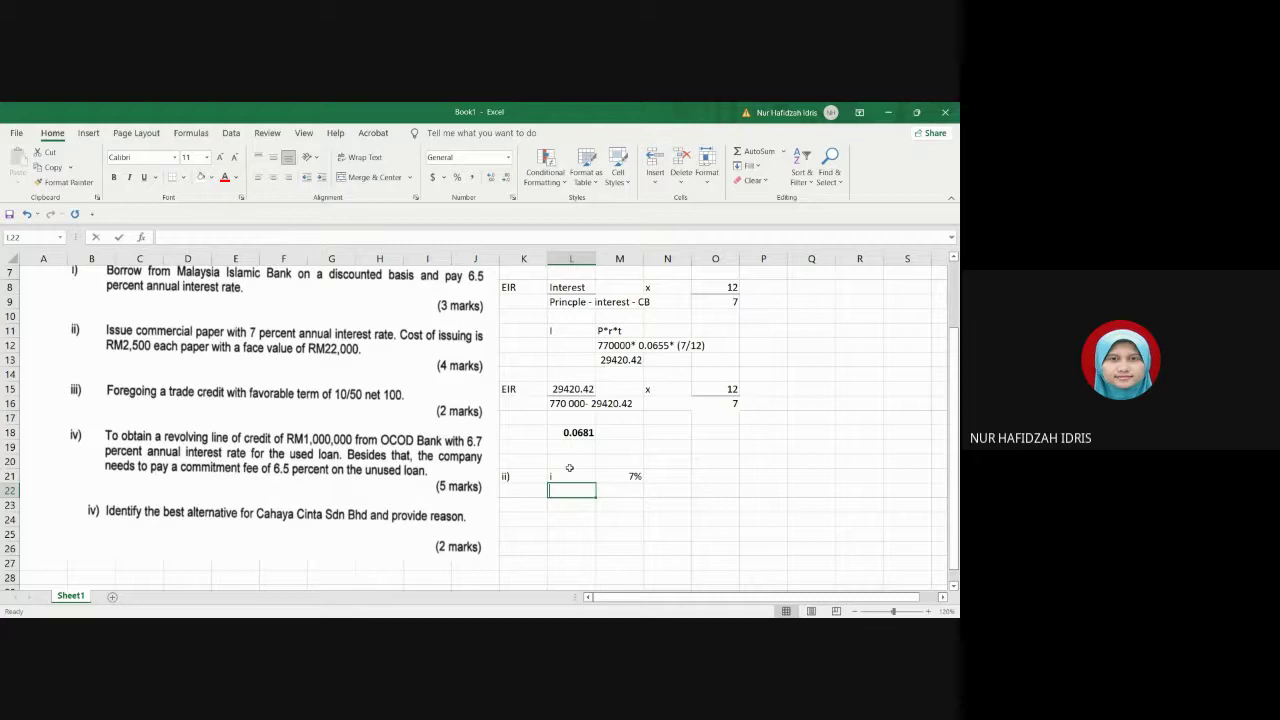
Step: Label L22 "placement fee" and enter "2500/paper" beside it in M22
type("Issuing")
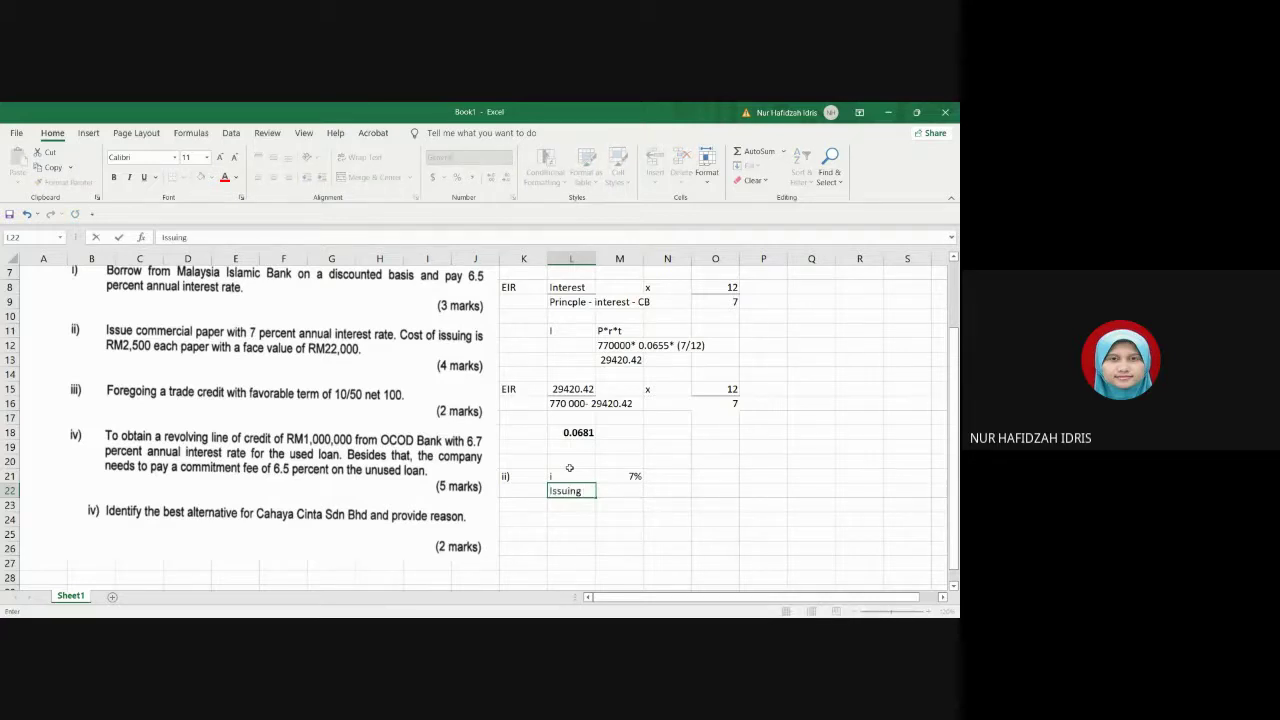
key("BackSpace")
key("BackSpace")
key("BackSpace")
key("BackSpace")
key("BackSpace")
key("BackSpace")
key("BackSpace")
type("placement fee")
key("Tab")
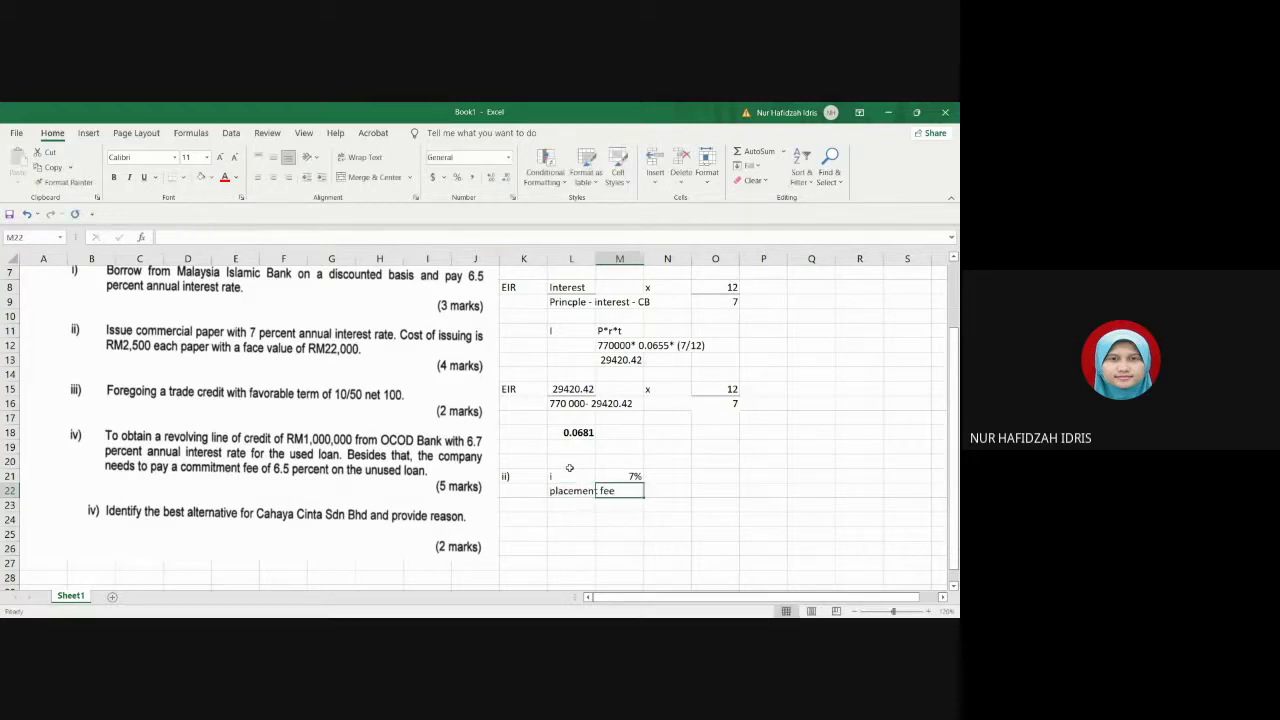
type("2500")
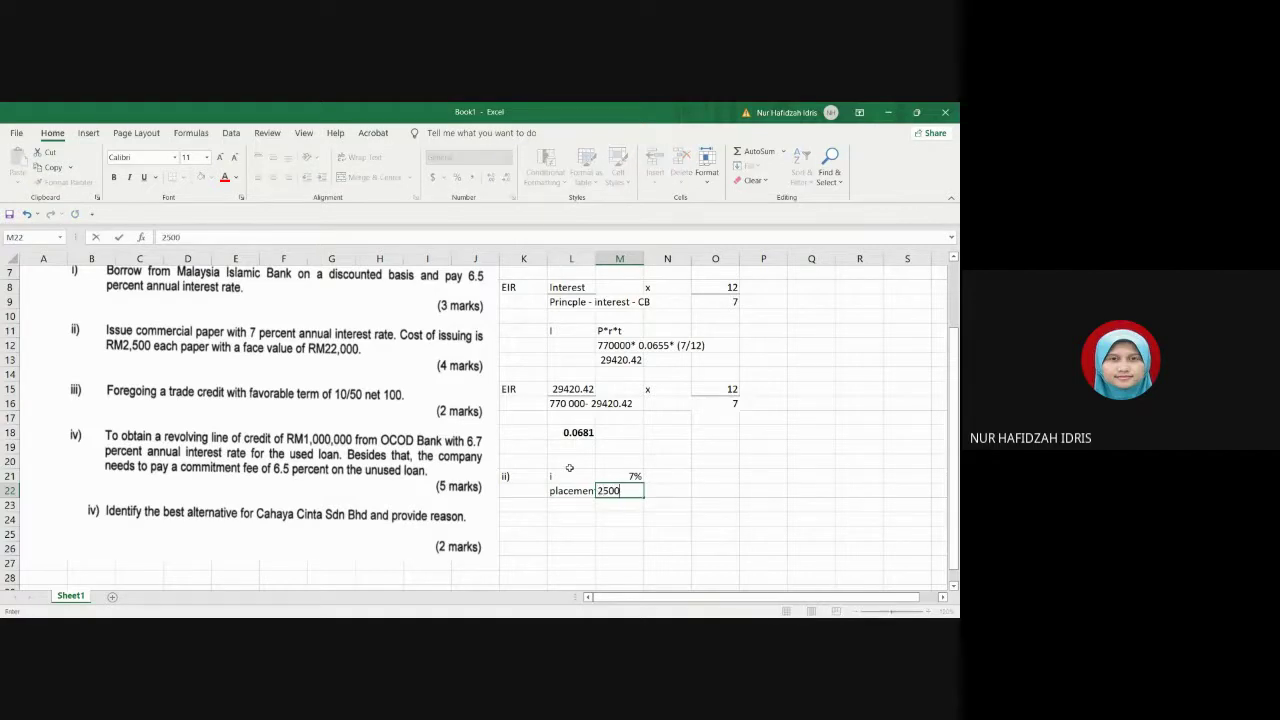
type("/paper")
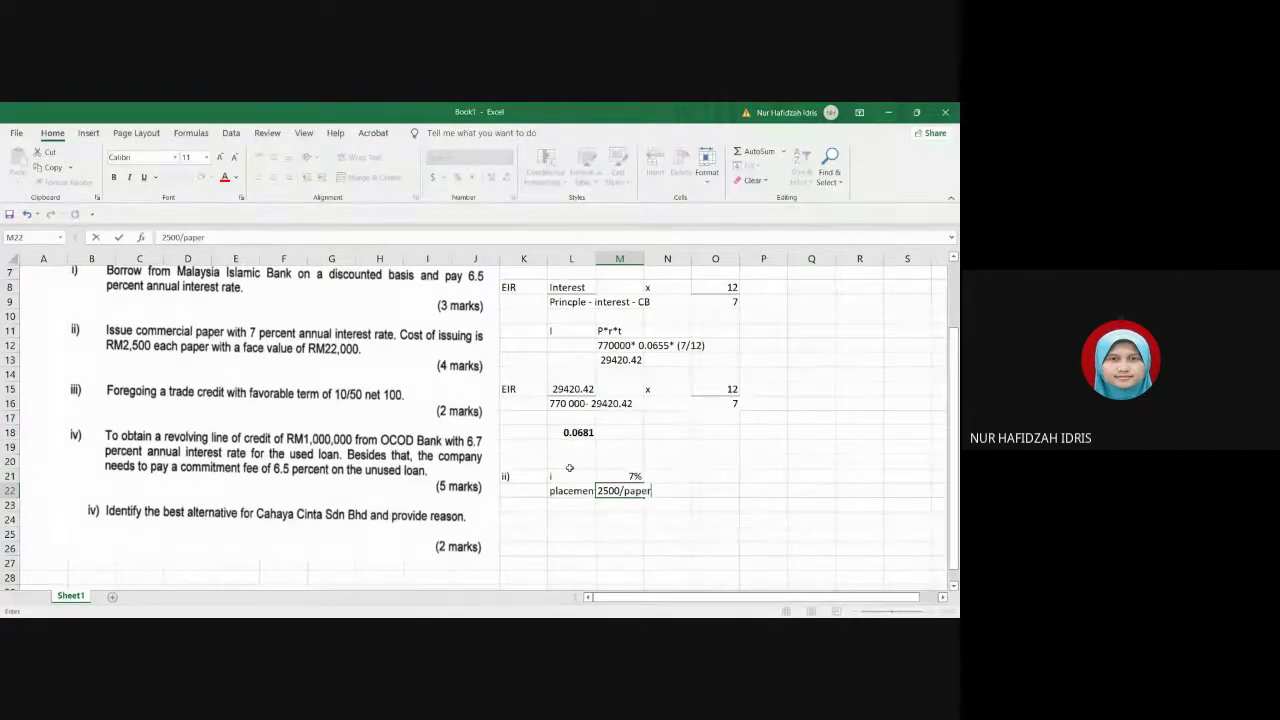
key("Return")
key("Left")
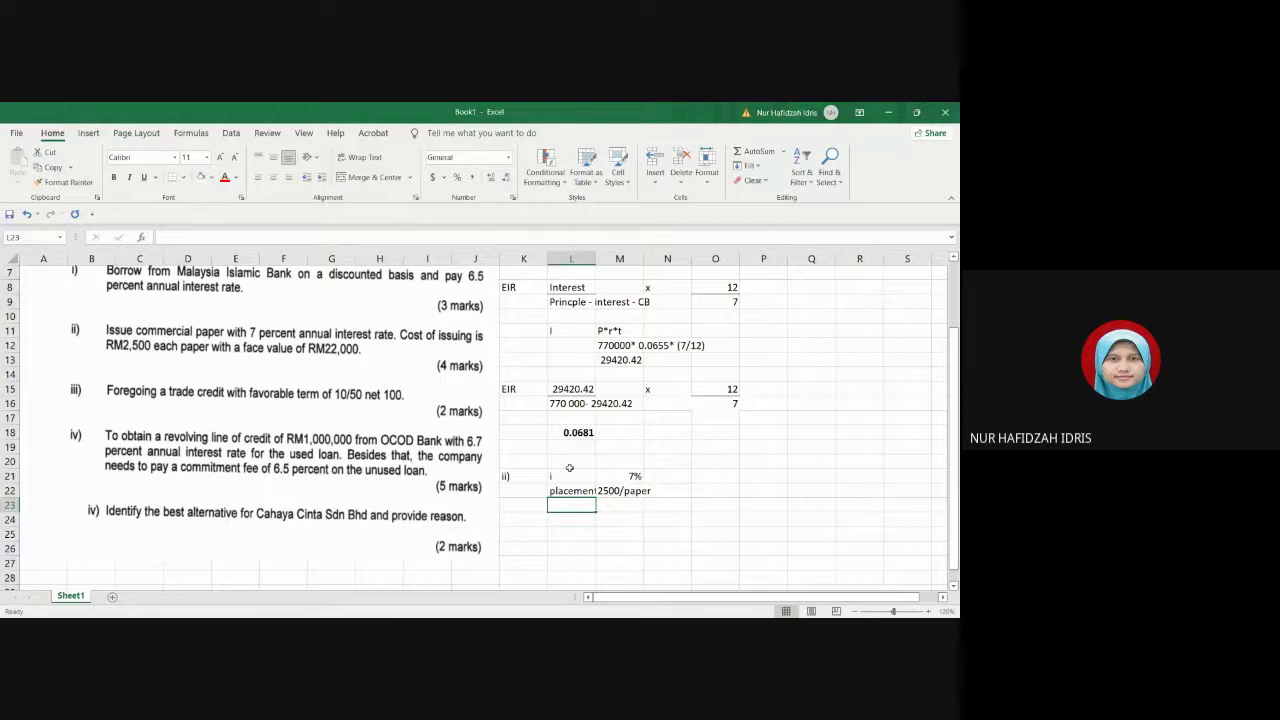
Step: Add a face value label in L23 and enter 22000 beside it in M23
type("Fa")
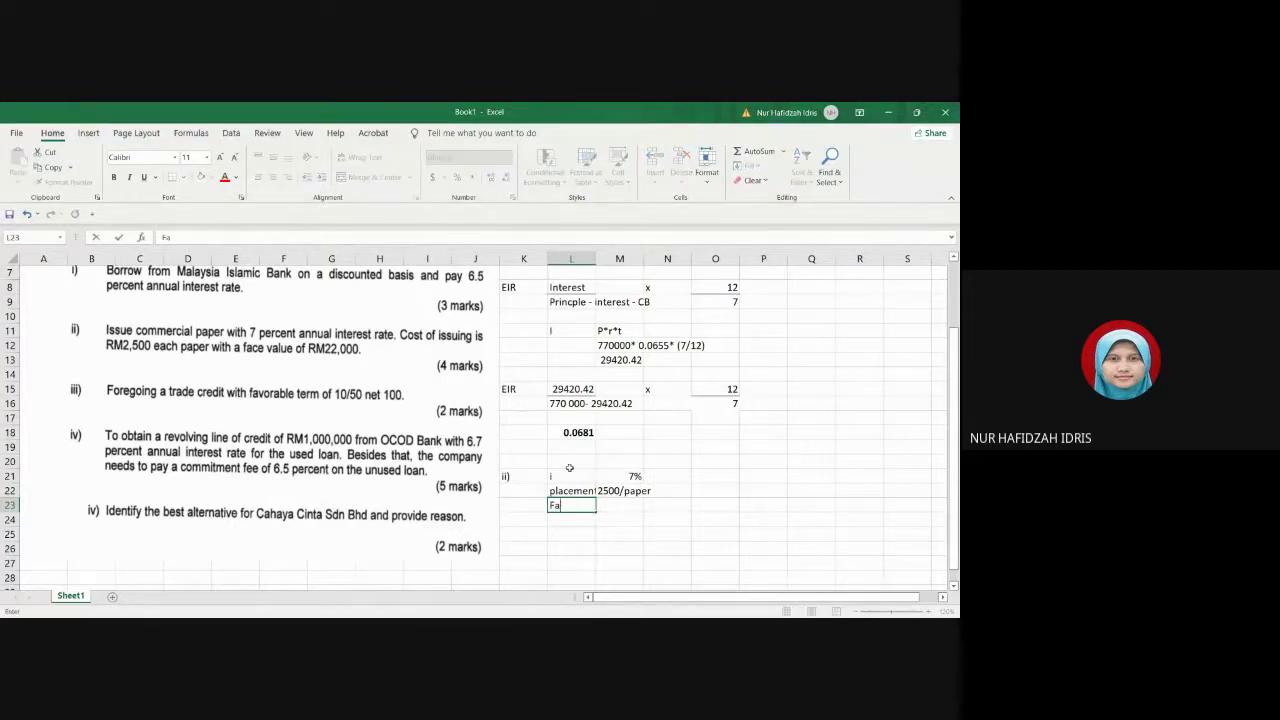
type("ce valuie")
key("BackSpace")
key("BackSpace")
type("e")
key("Tab")
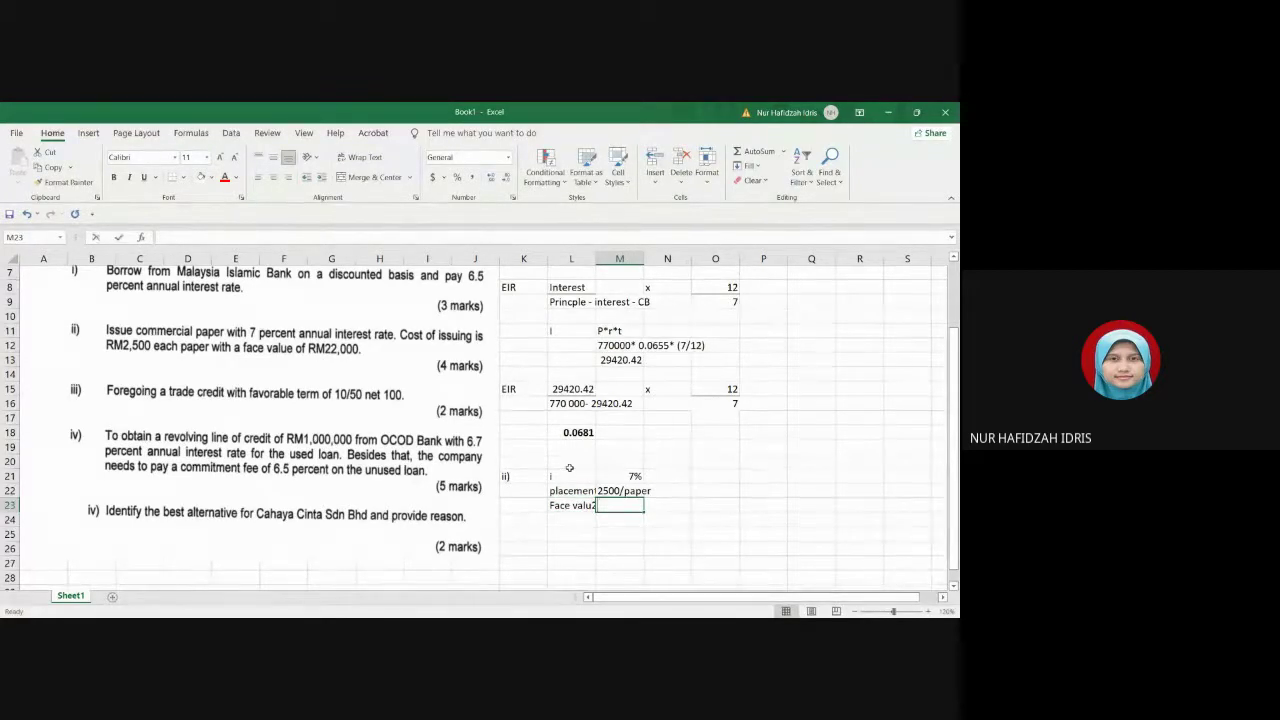
type("22000")
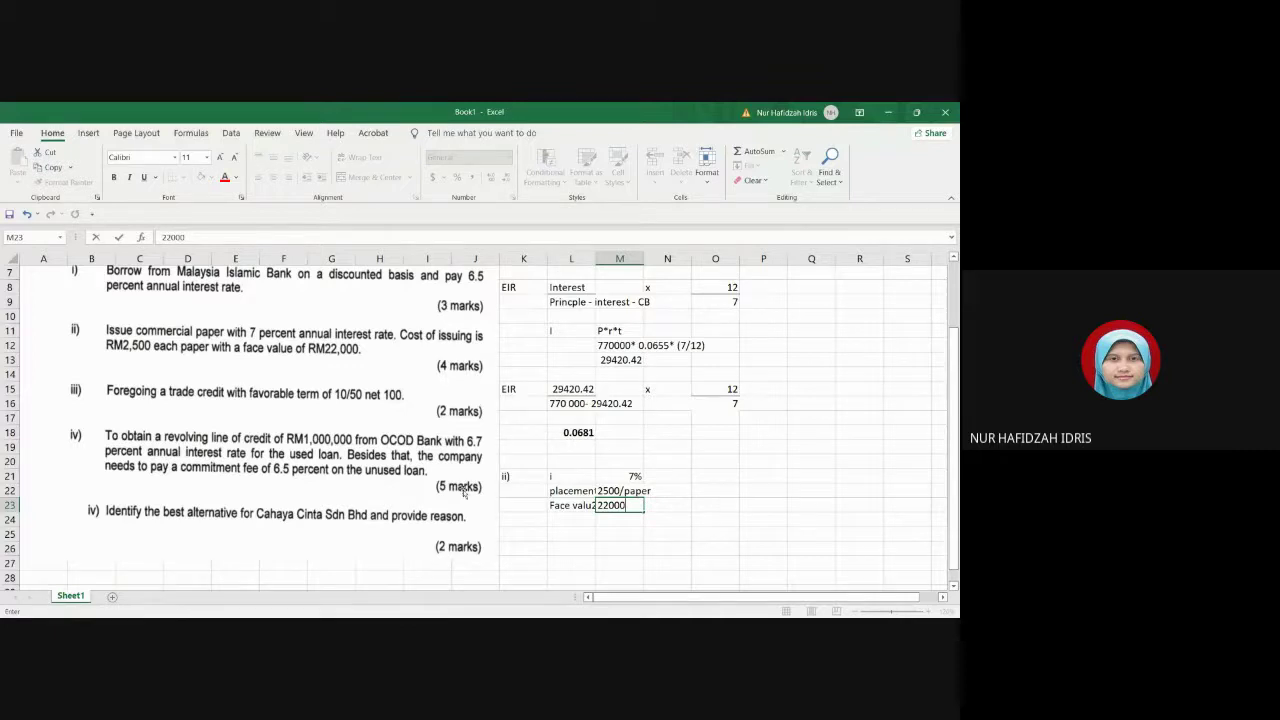
left_click(697, 545)
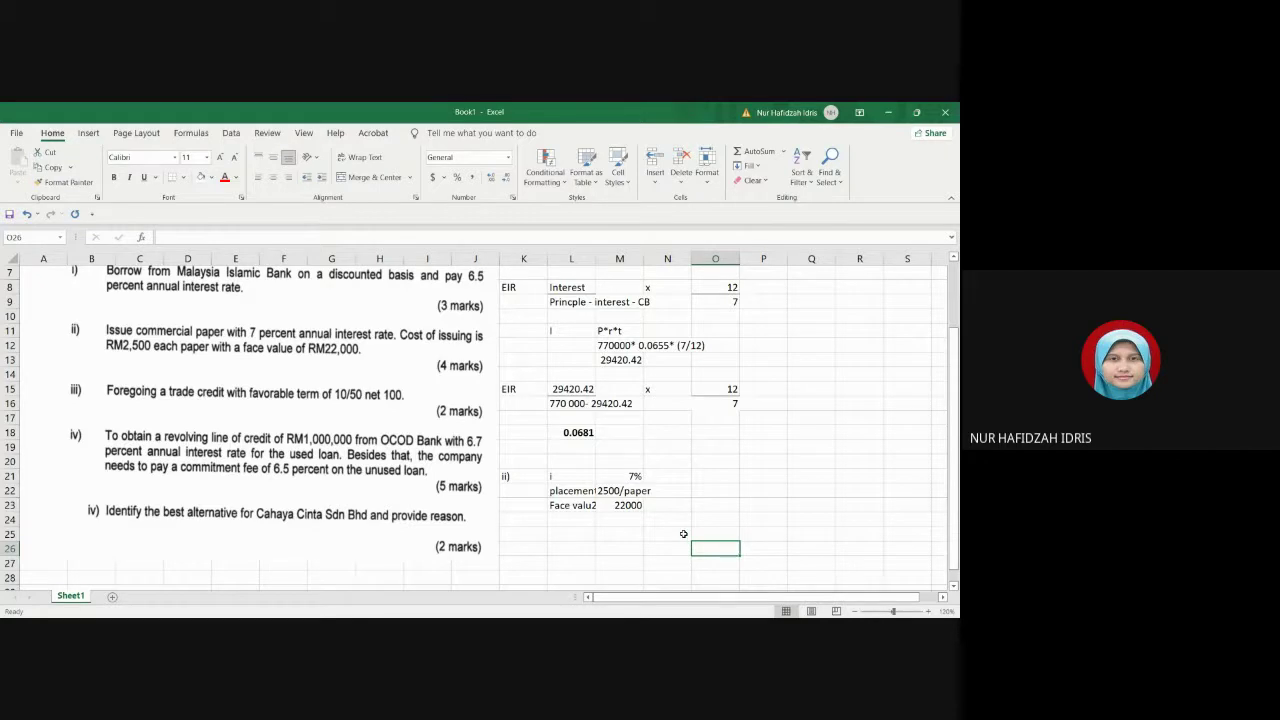
Step: Label L24 "Principle" below the face value row
left_click(578, 522)
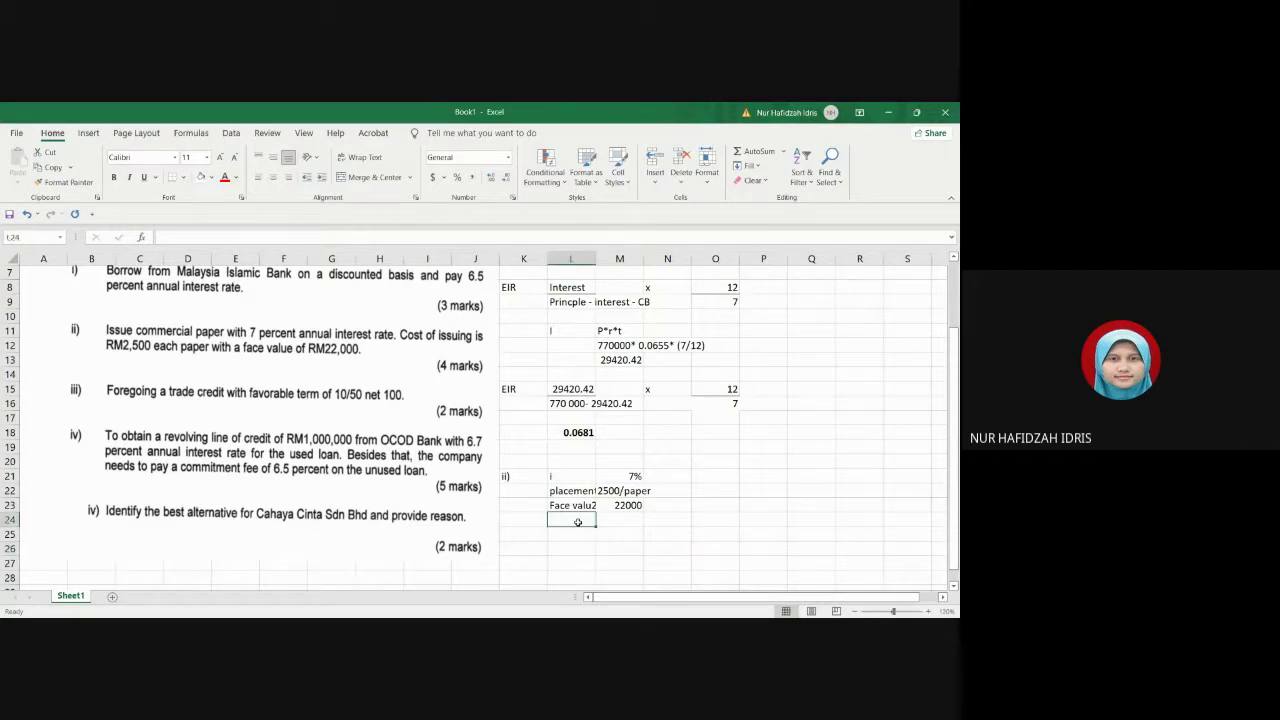
type("P")
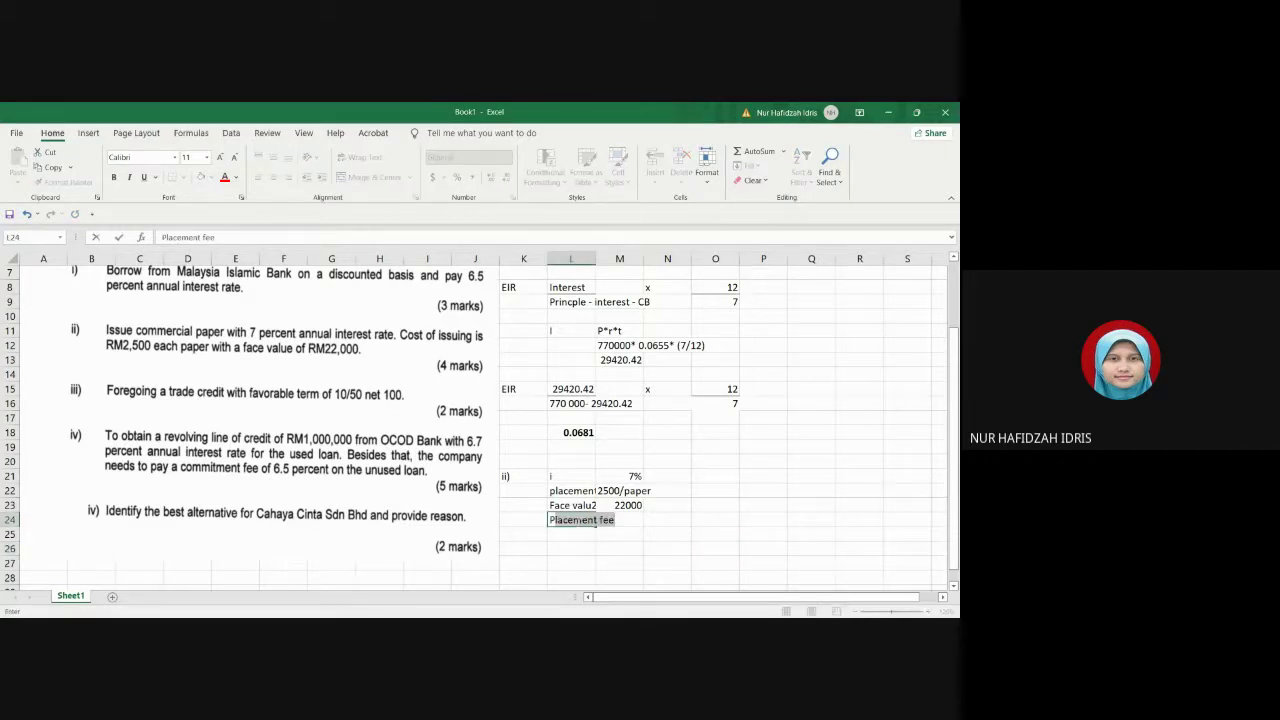
type("rincle")
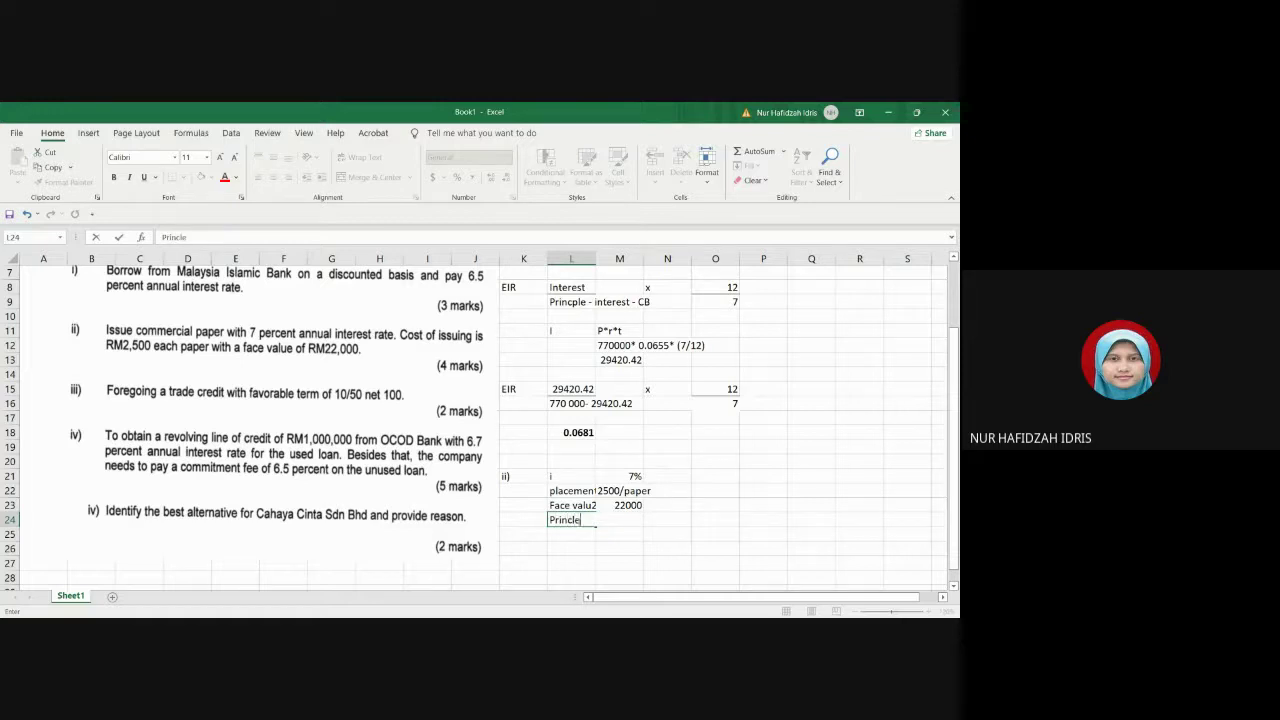
key("Tab")
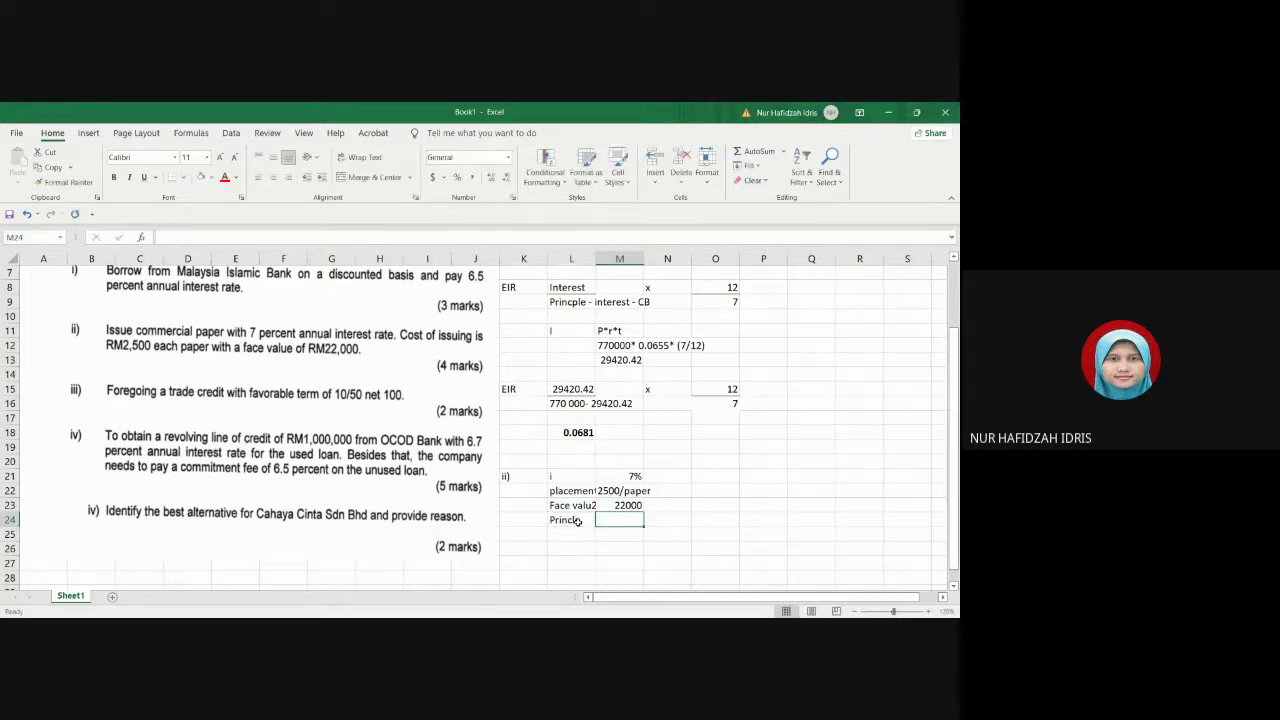
left_click(577, 522)
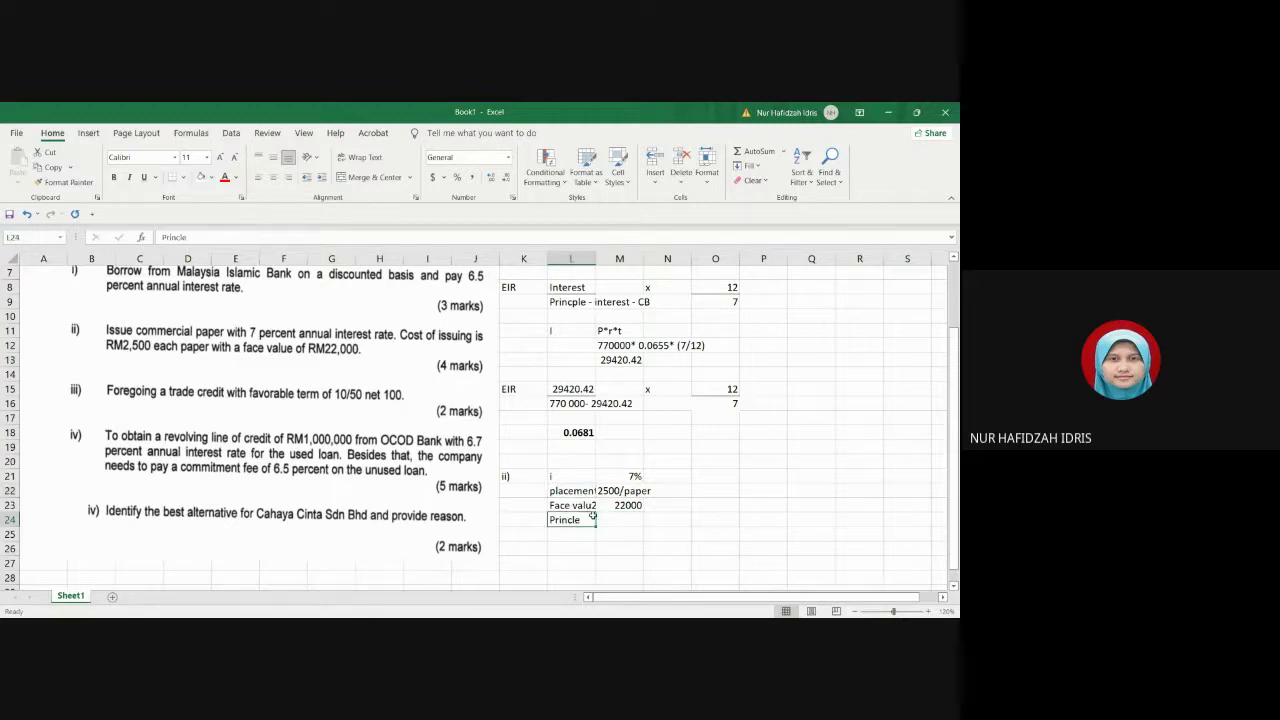
double_click(592, 518)
key("Left")
key("Left")
type("ip")
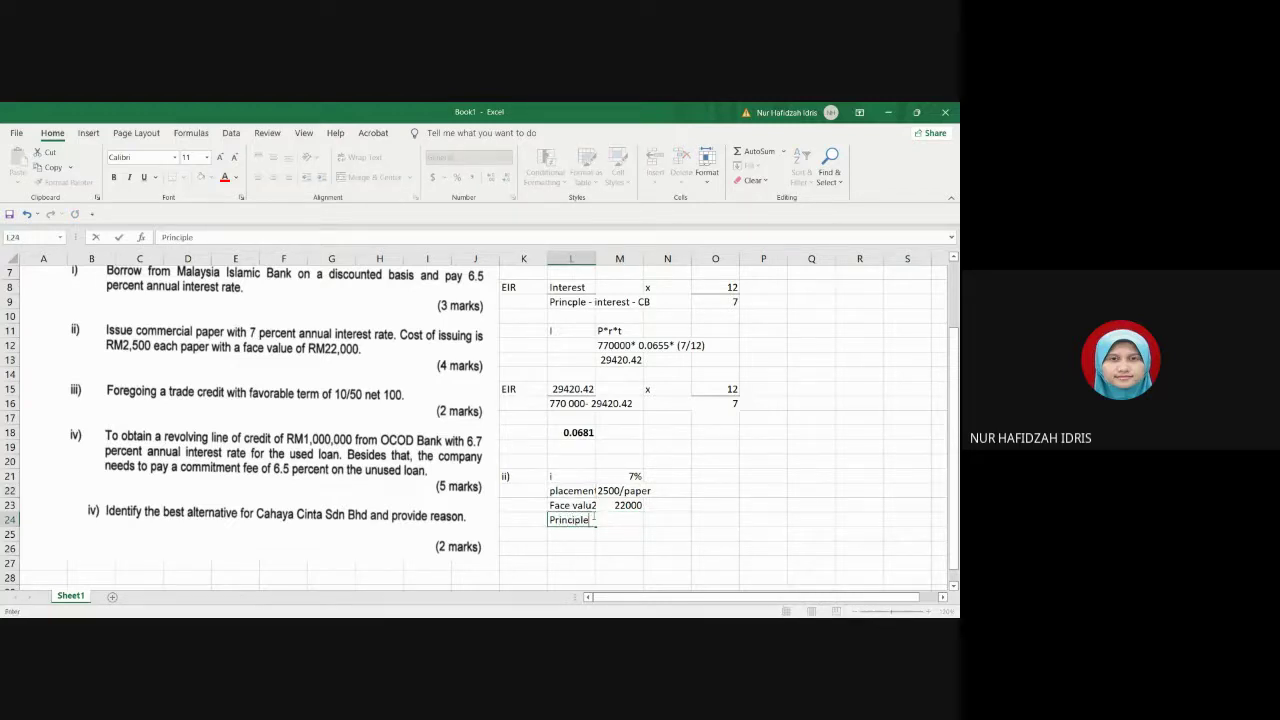
left_click(638, 521)
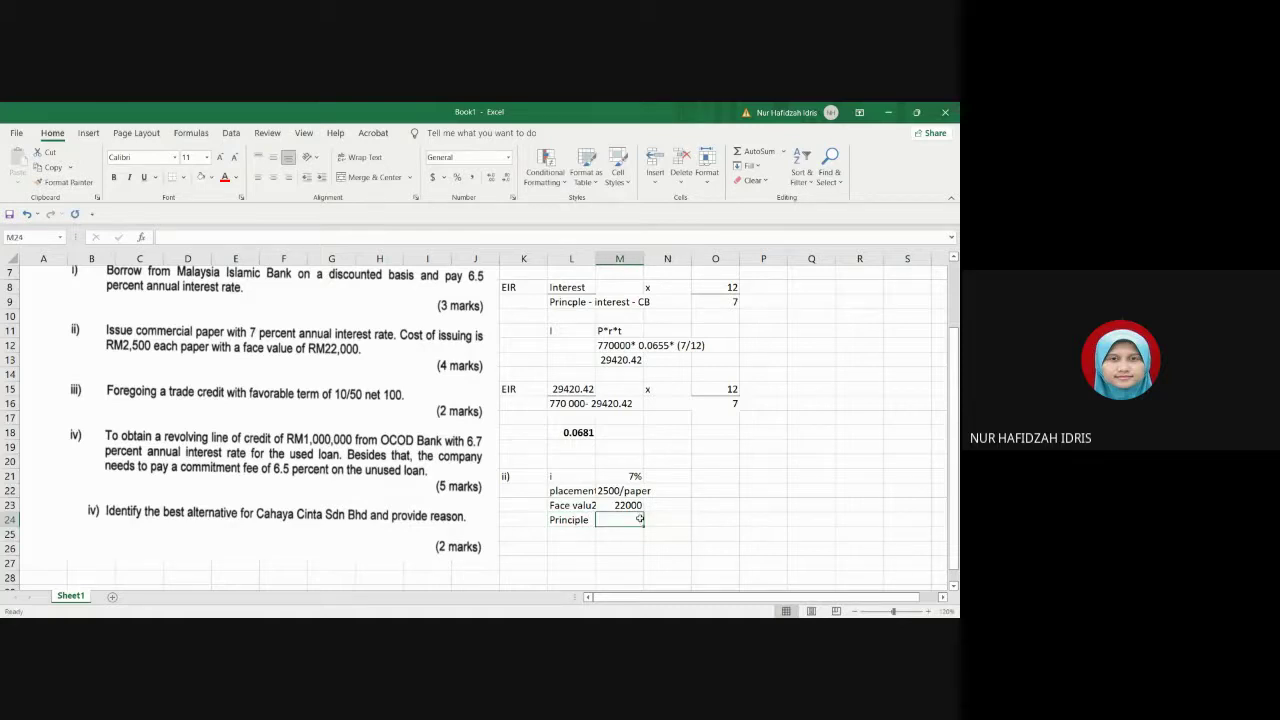
Step: Enter the commercial paper's principal of 770 000 in M24
type("770")
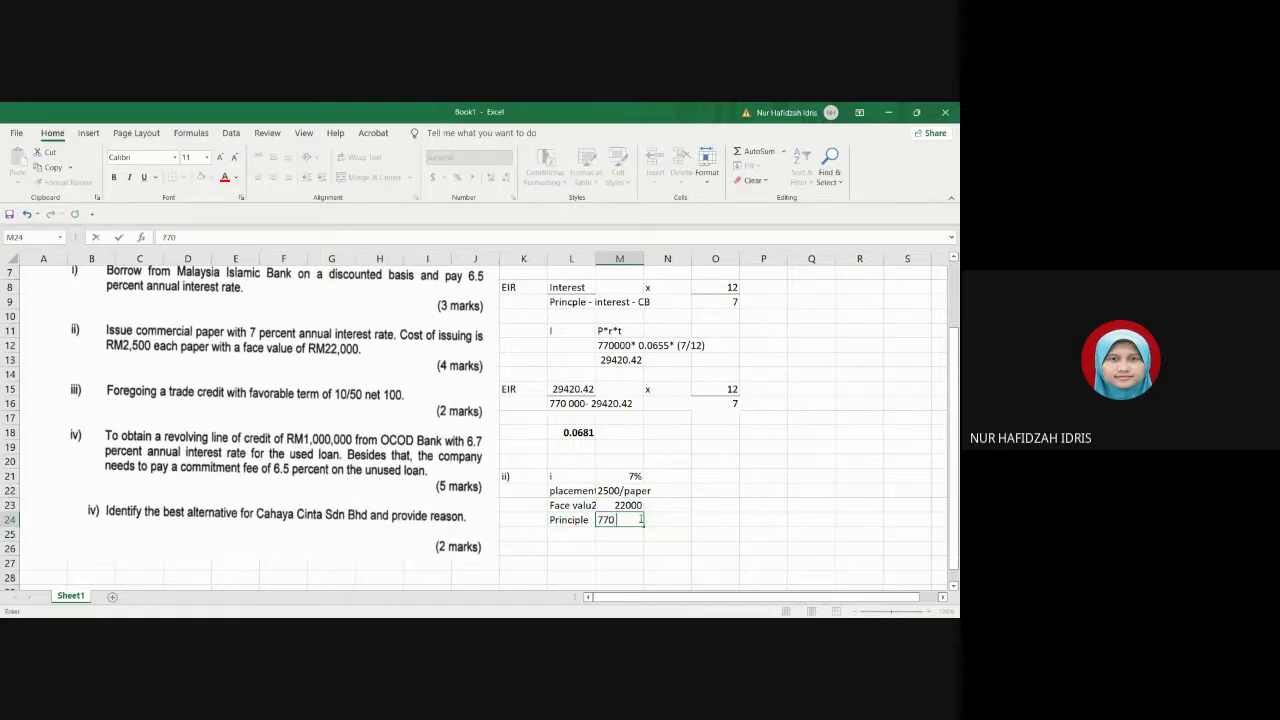
type(" 000")
key("Return")
left_click(637, 506)
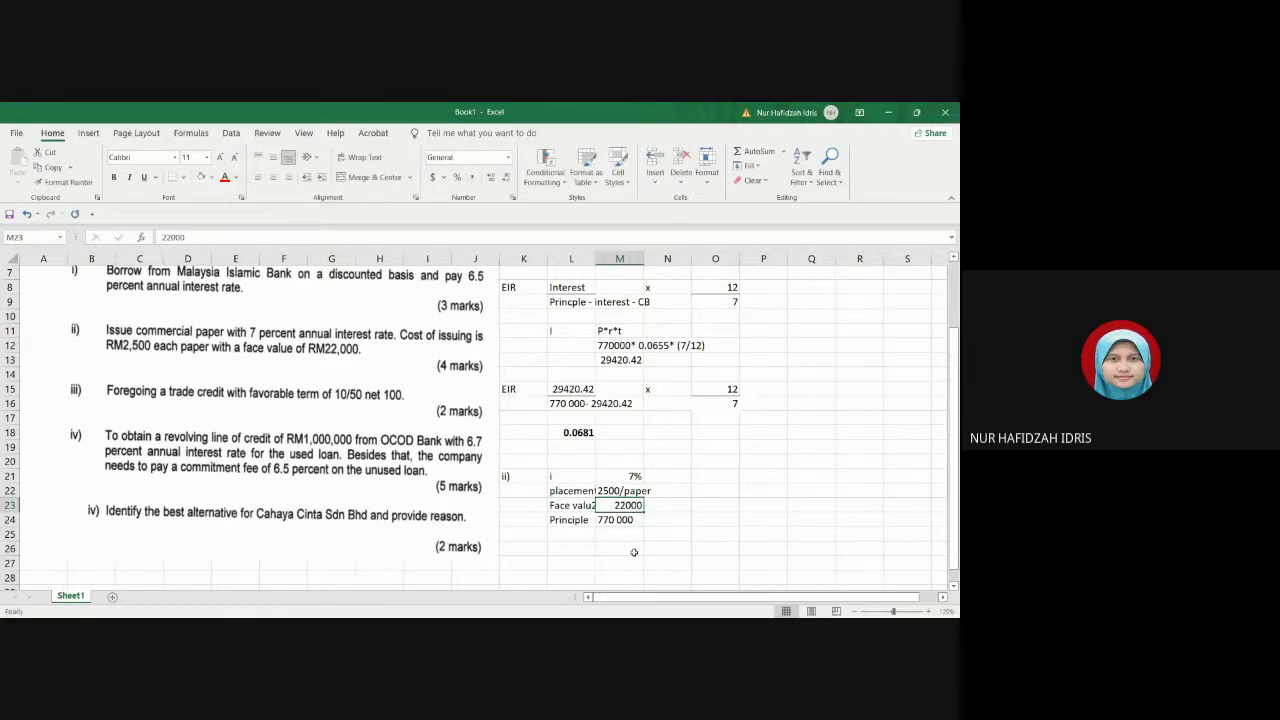
Step: Label L25 "No of Comm Paper" and widen column L to give its labels more room
left_click(574, 534)
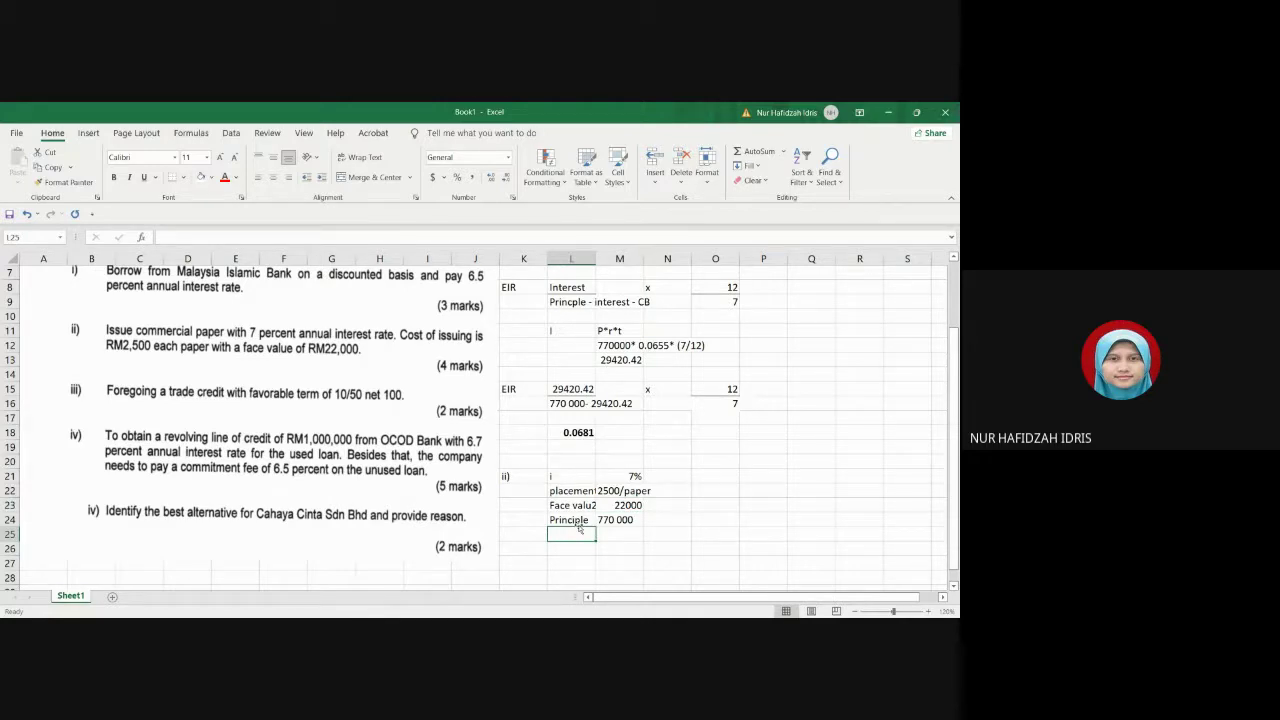
type("No of ")
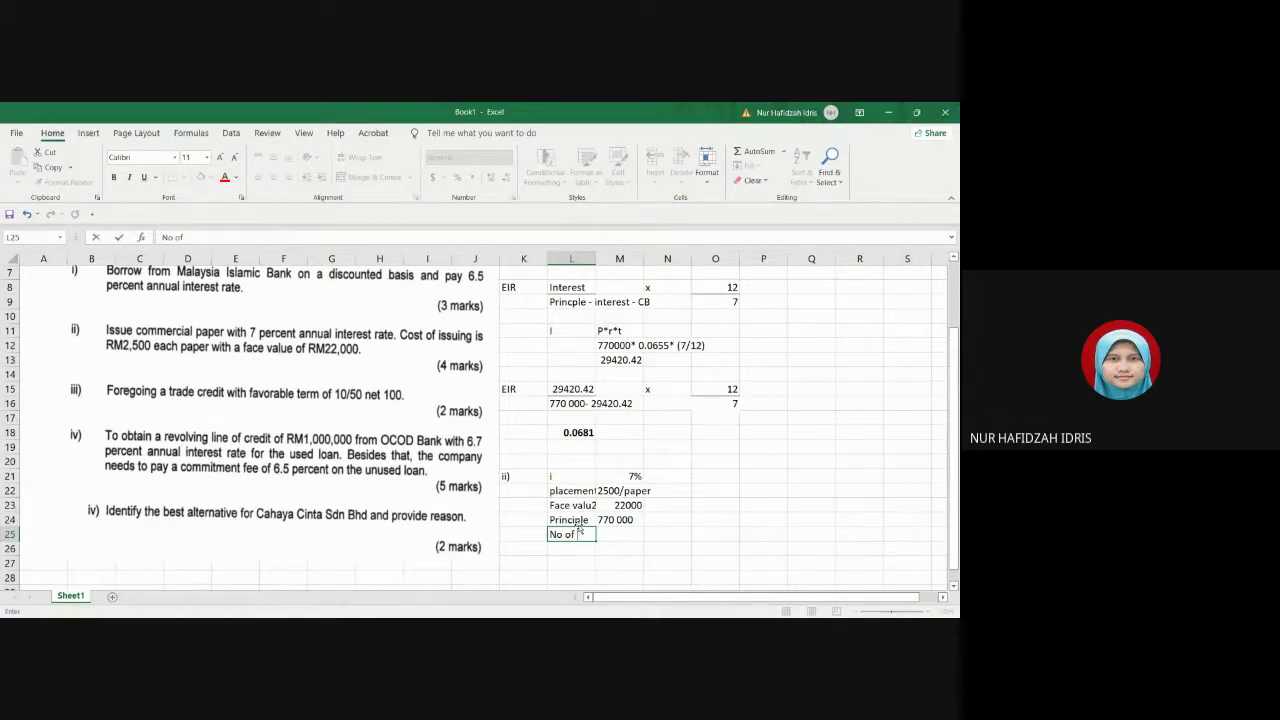
type("Comm Paper")
key("Tab")
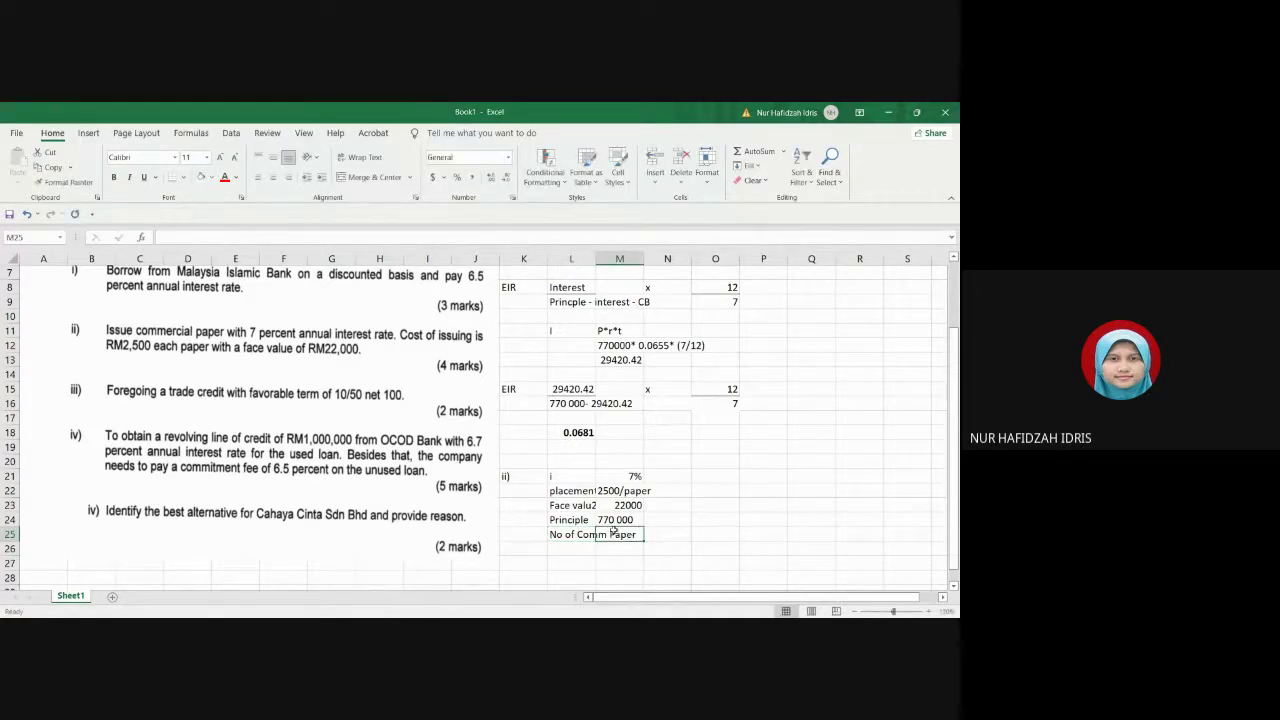
left_click_drag(594, 262, 623, 262)
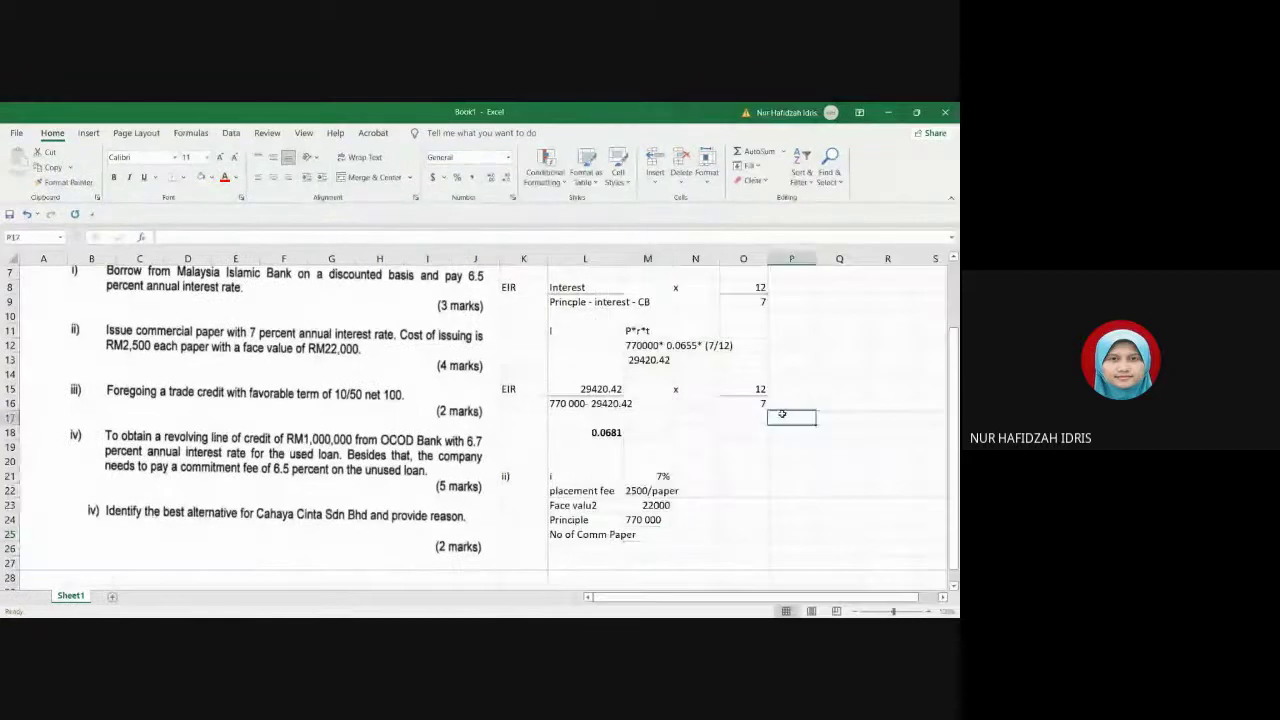
Step: Write the number-of-papers working "770000/22000" in M25
type("770")
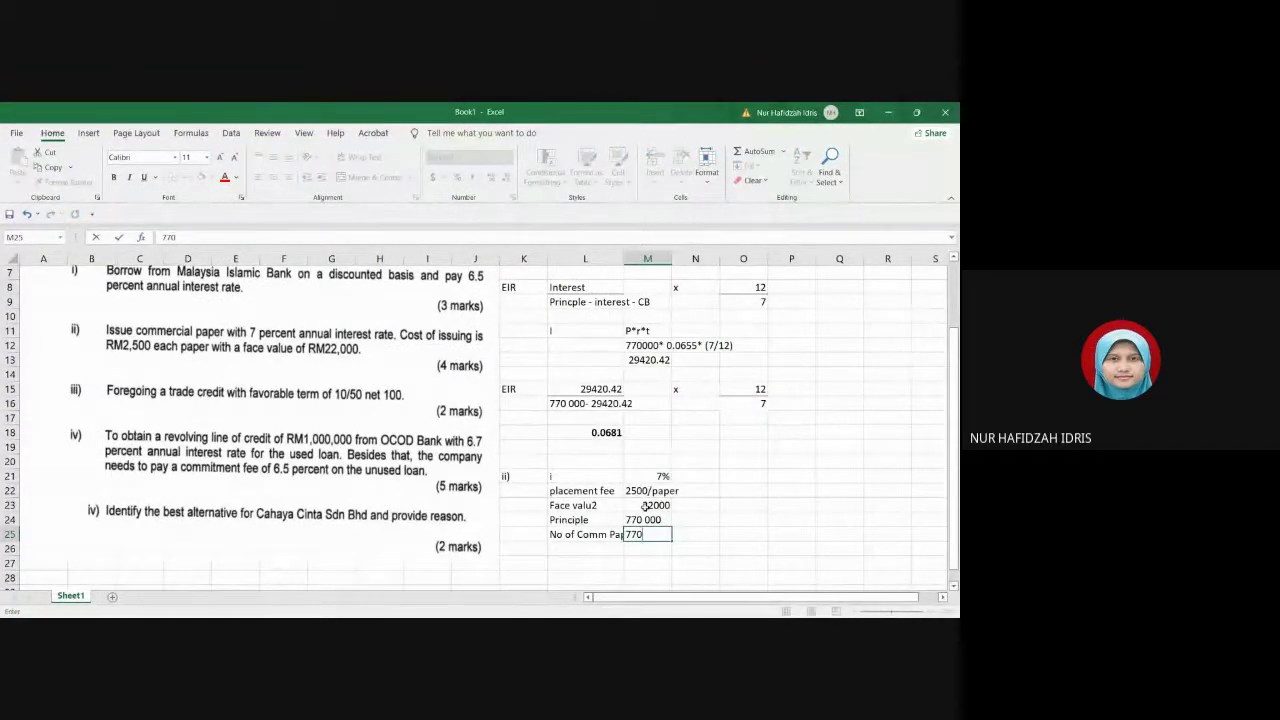
type("000/22000")
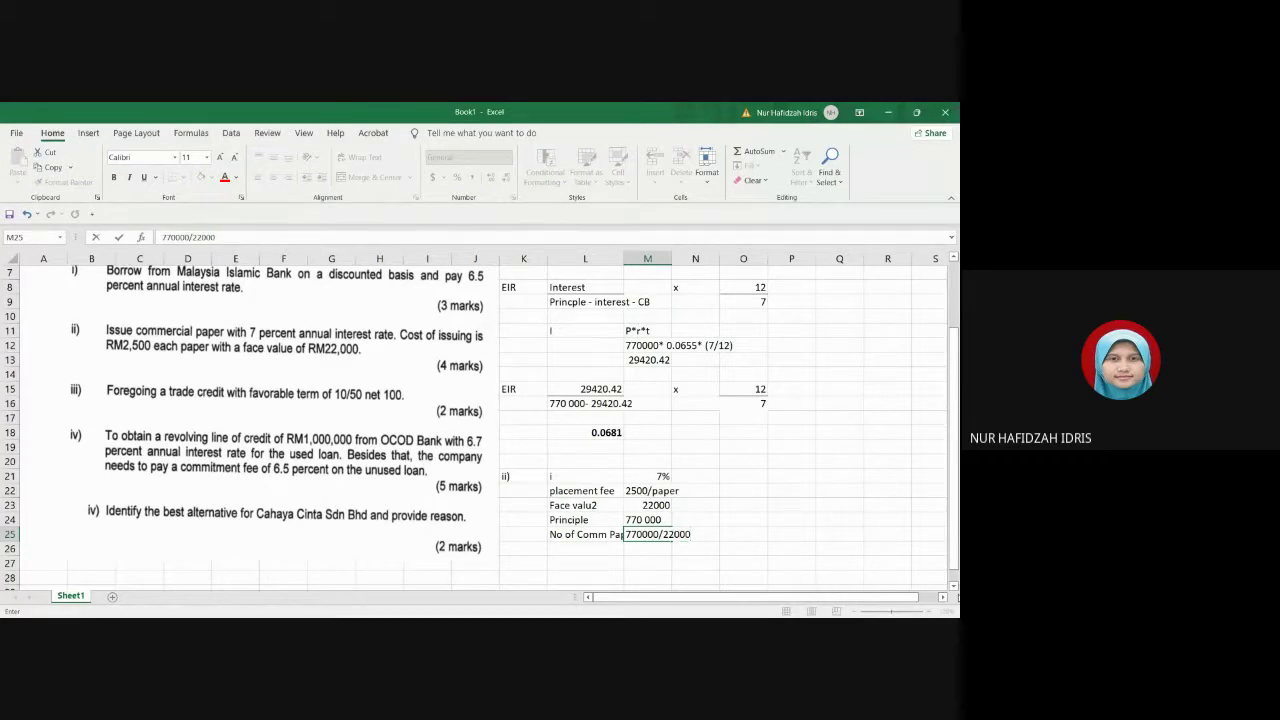
left_click(631, 549)
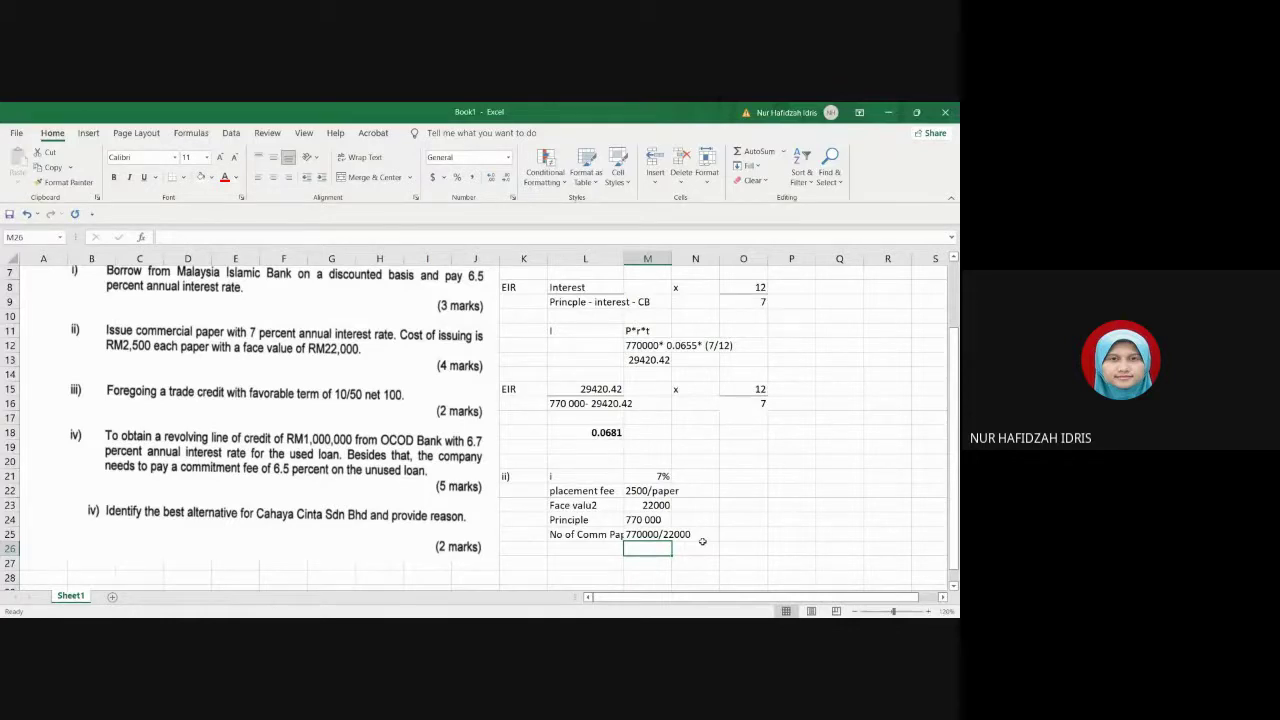
Step: Enter "35 papers" in M26 as the number of commercial papers
type("35")
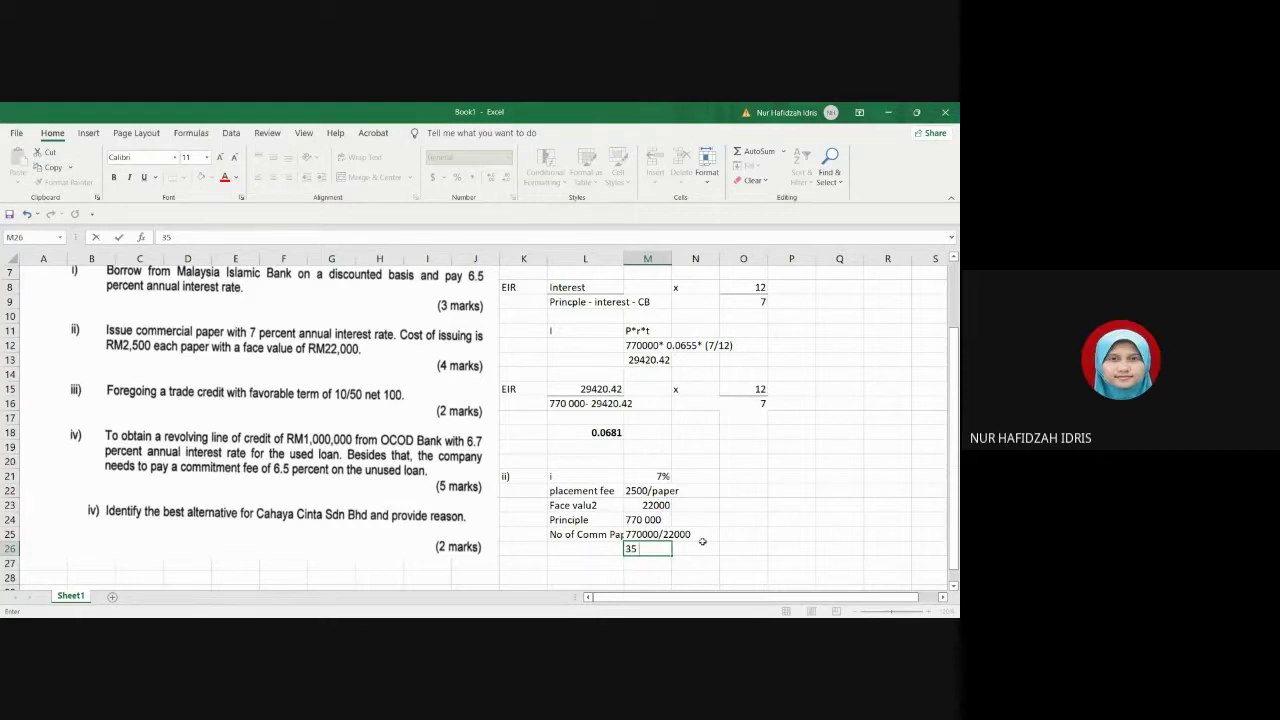
type("units")
key("BackSpace")
key("BackSpace")
key("BackSpace")
key("BackSpace")
key("BackSpace")
type("pa")
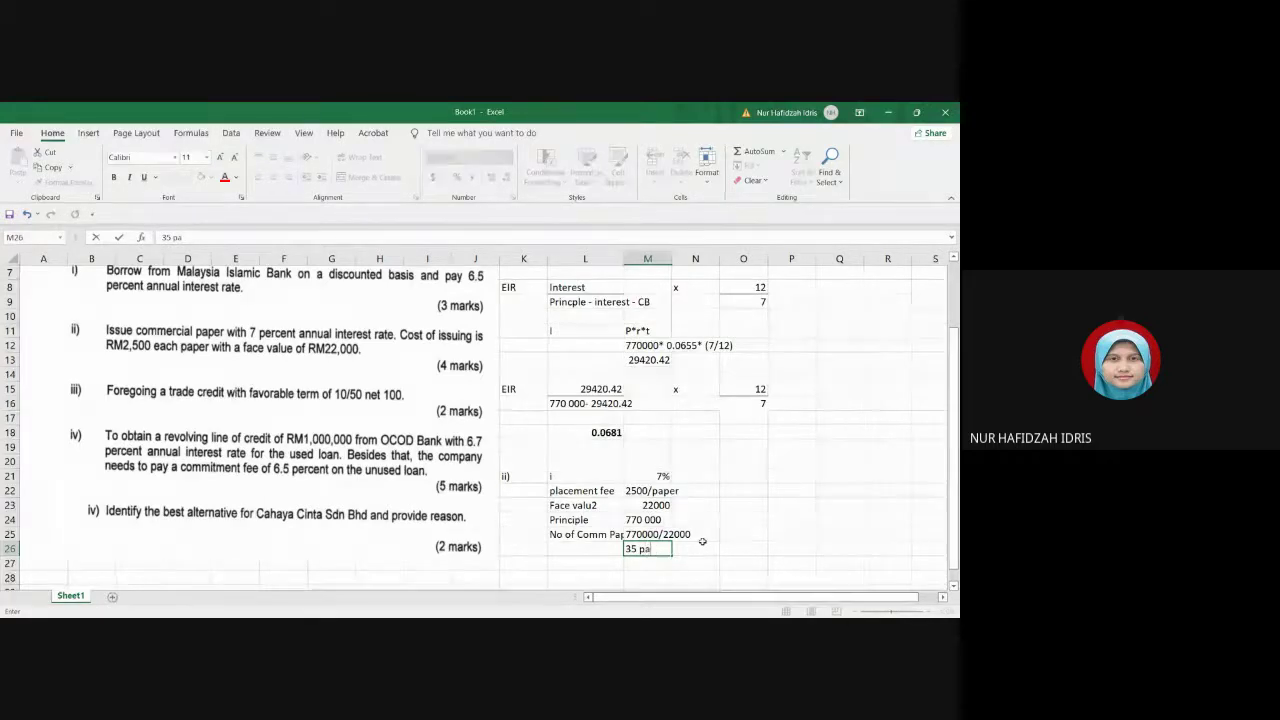
type("ers")
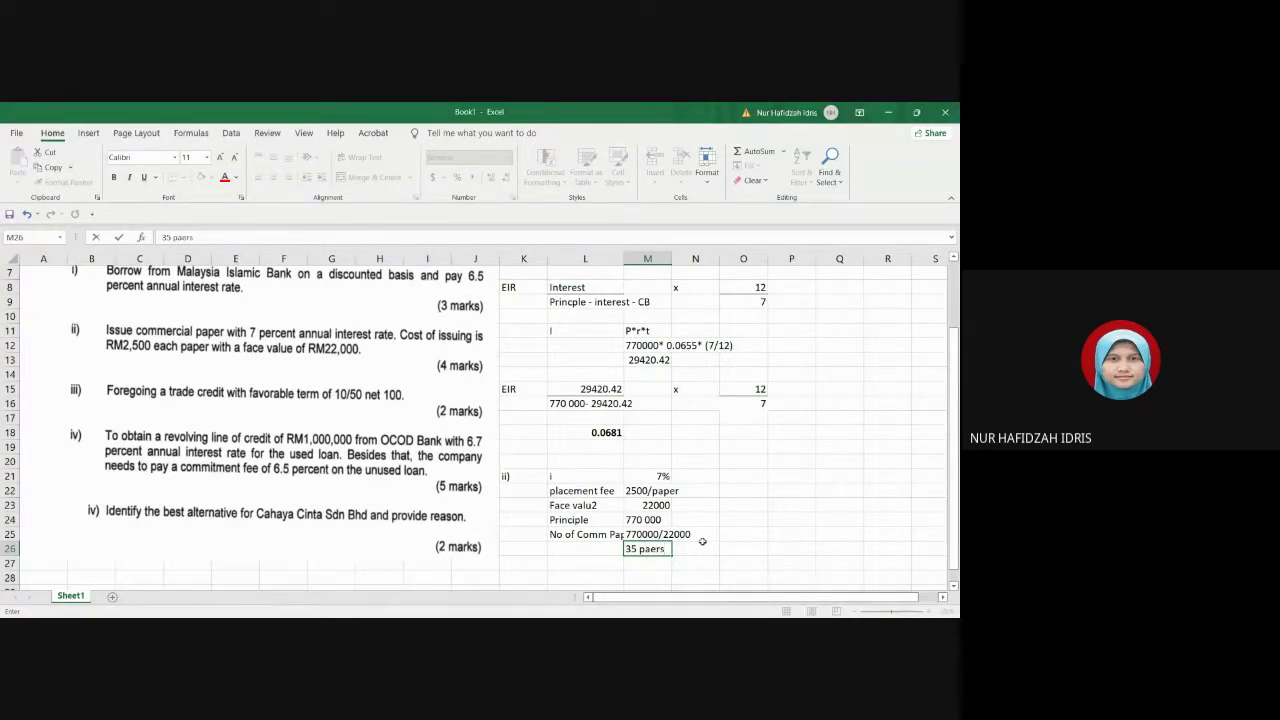
key("BackSpace")
key("BackSpace")
key("BackSpace")
type("pers")
left_click(648, 574)
scroll(648, 574, "down", 1)
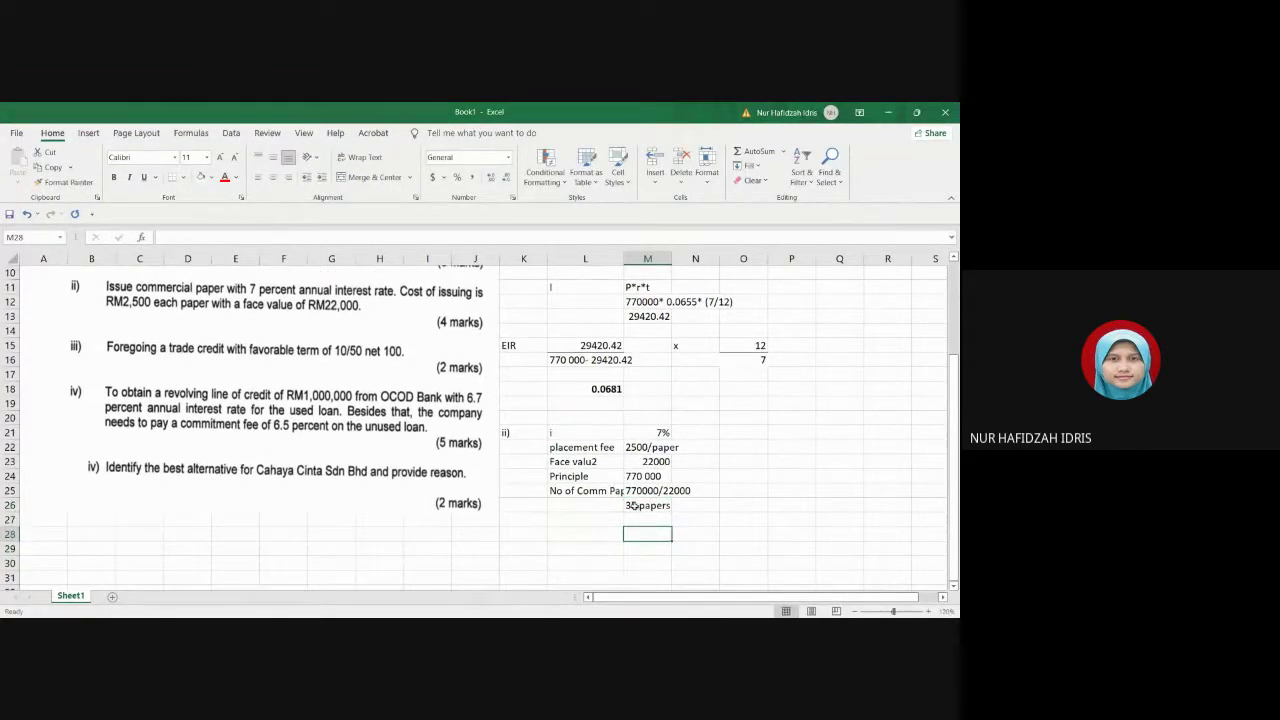
Step: Label L27 "total p' fee" and write the working "2500 * 35" beside it in M27
left_click(610, 449)
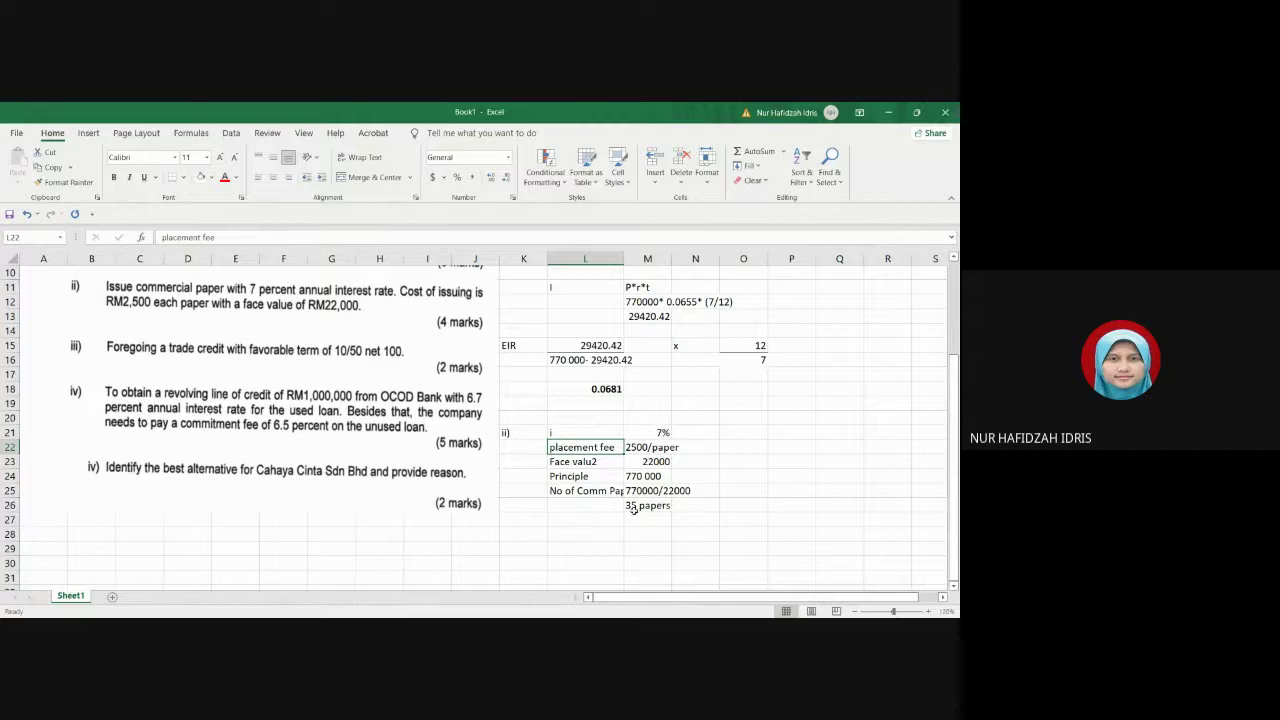
left_click(582, 518)
type("t")
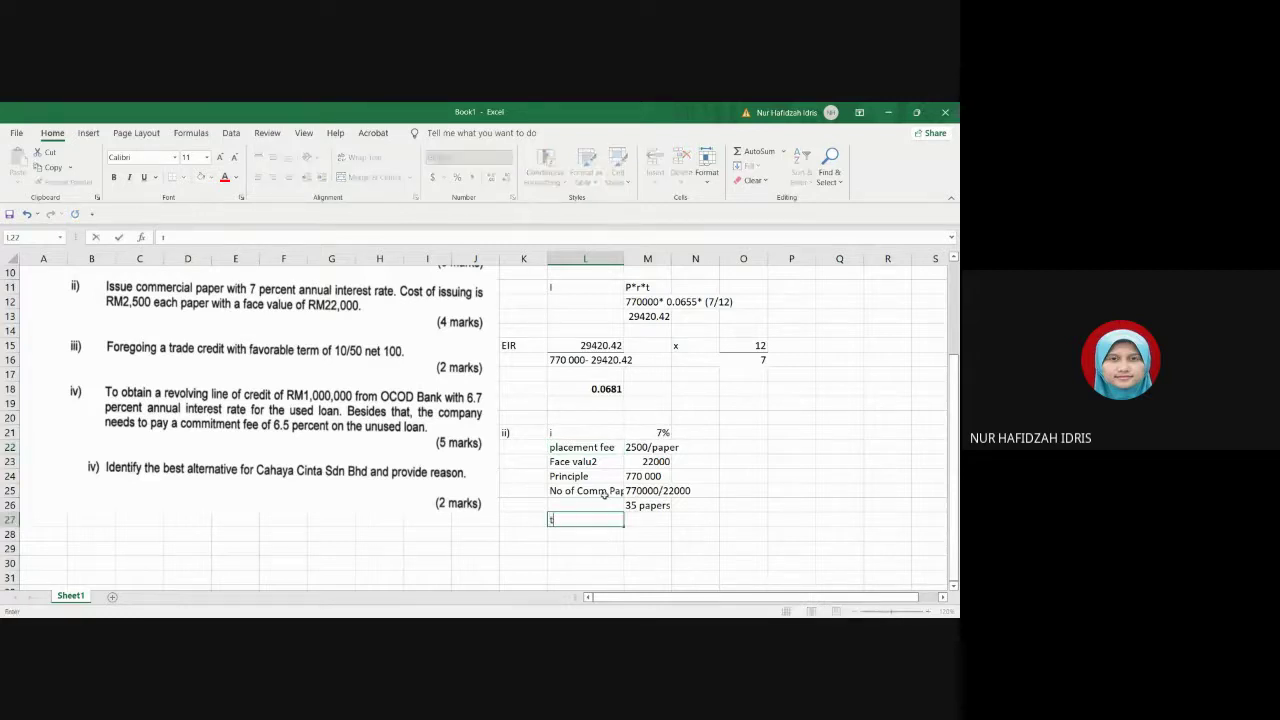
type("otal p' fee")
left_click(659, 516)
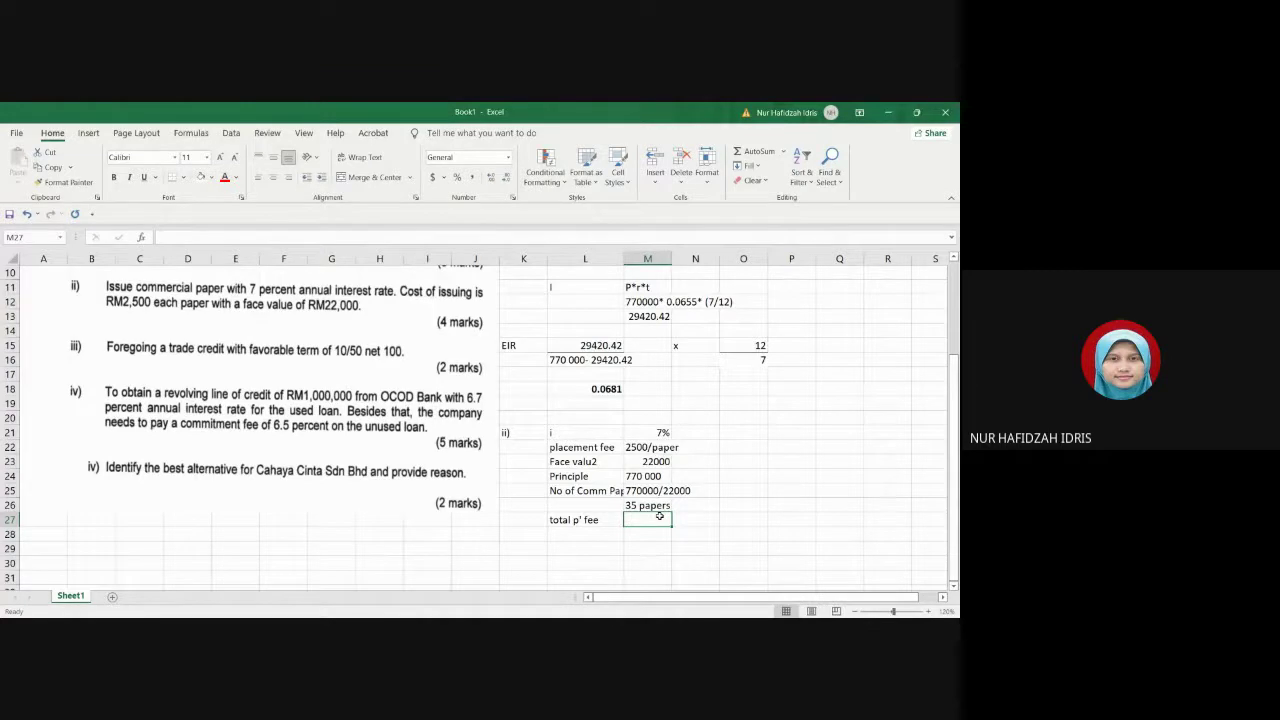
type("2500")
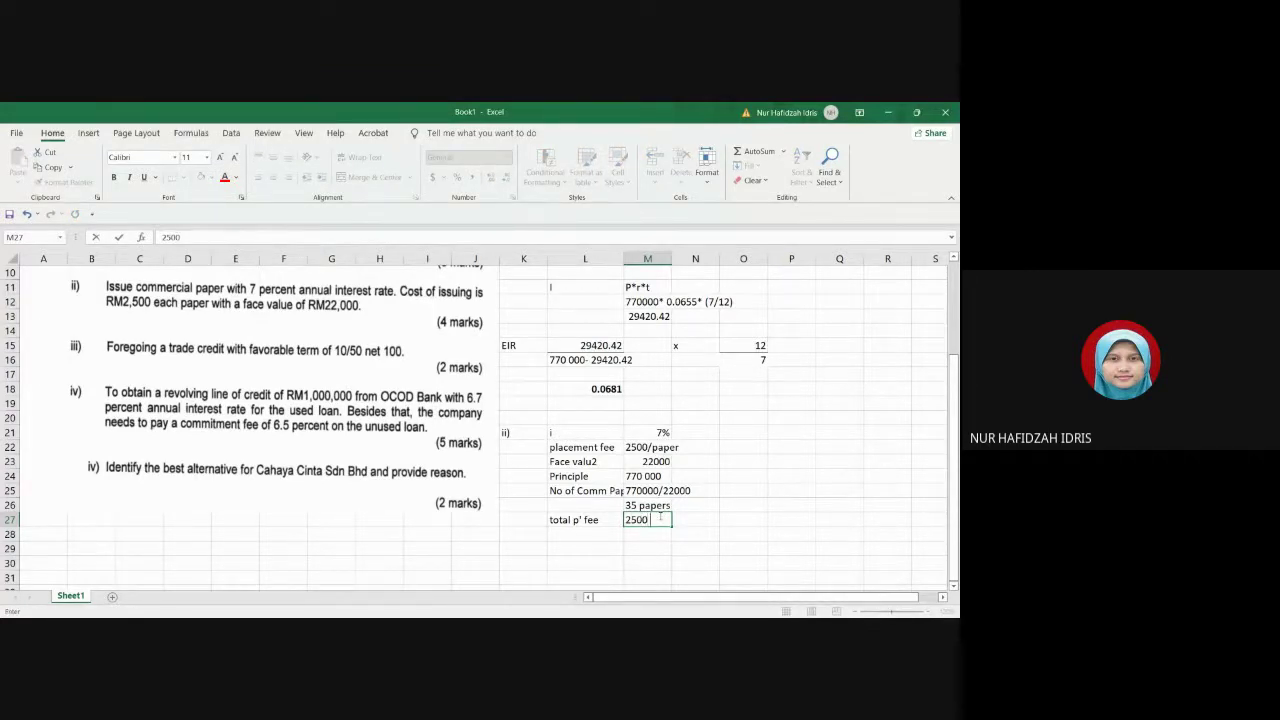
type(" * 35")
left_click(640, 533)
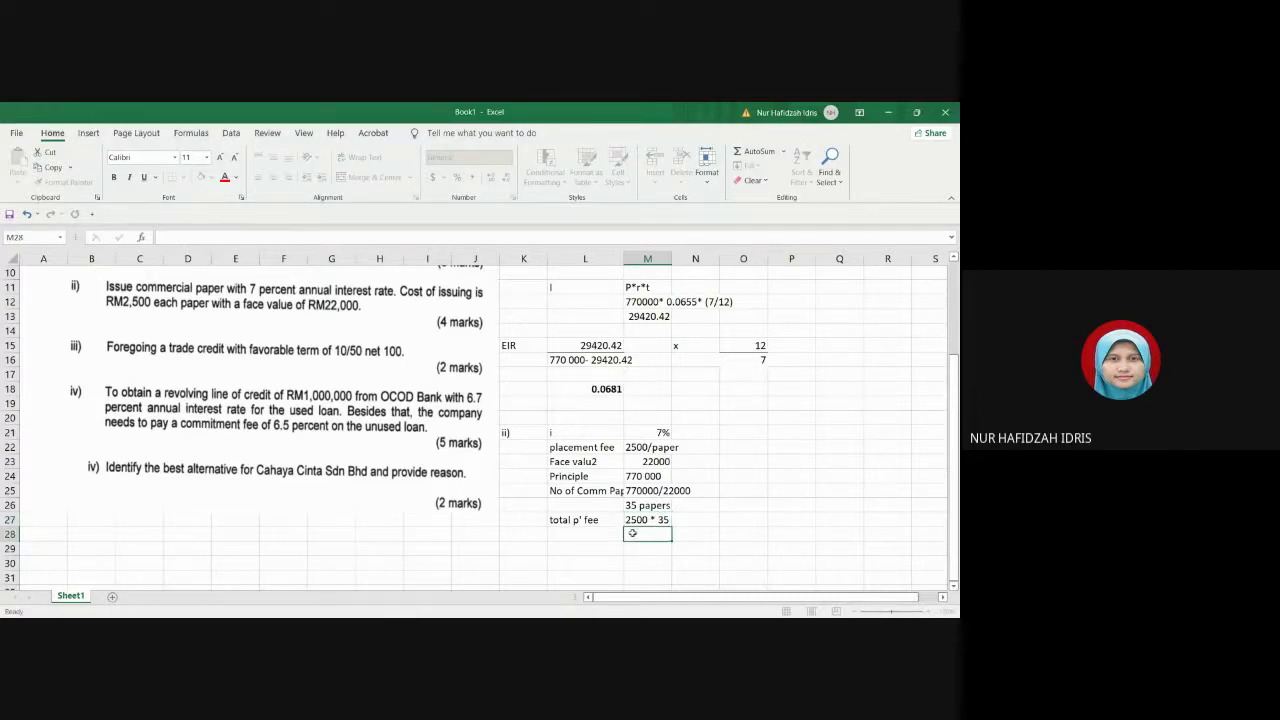
Step: Try to calculate the total placement fee in M28 by multiplying cell M22 by M26, and clear the formula
type("=")
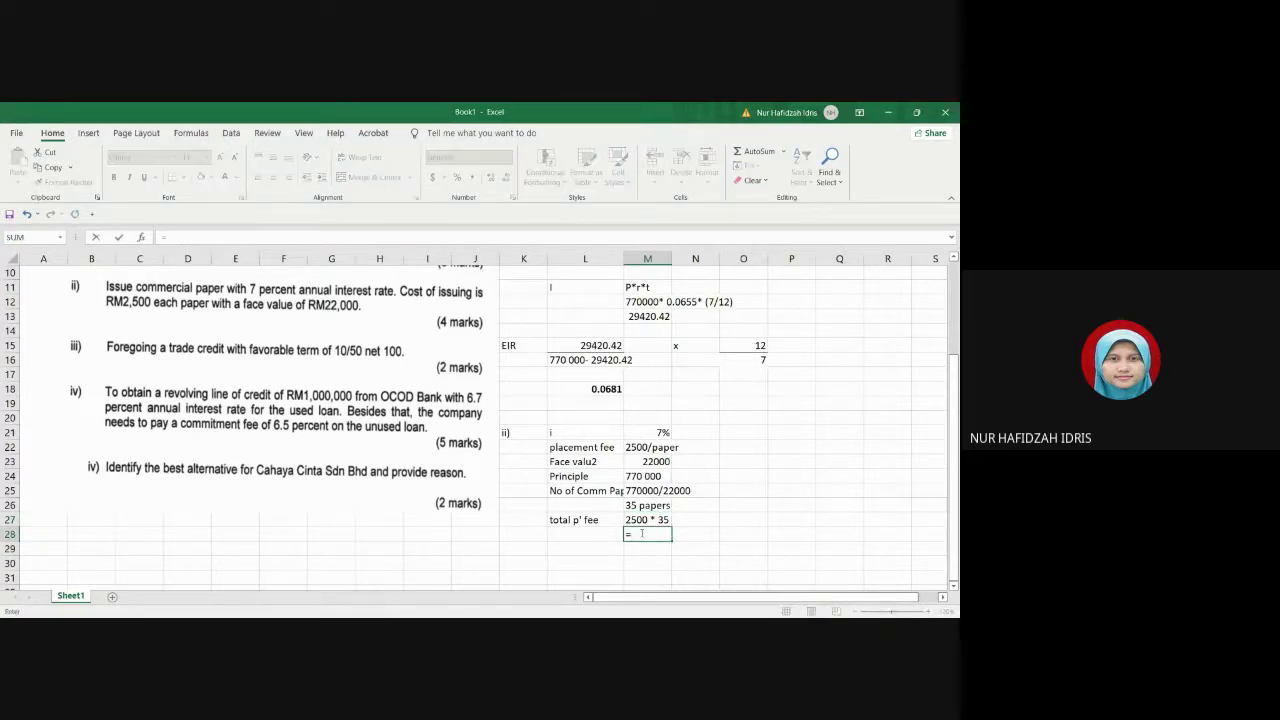
left_click(651, 463)
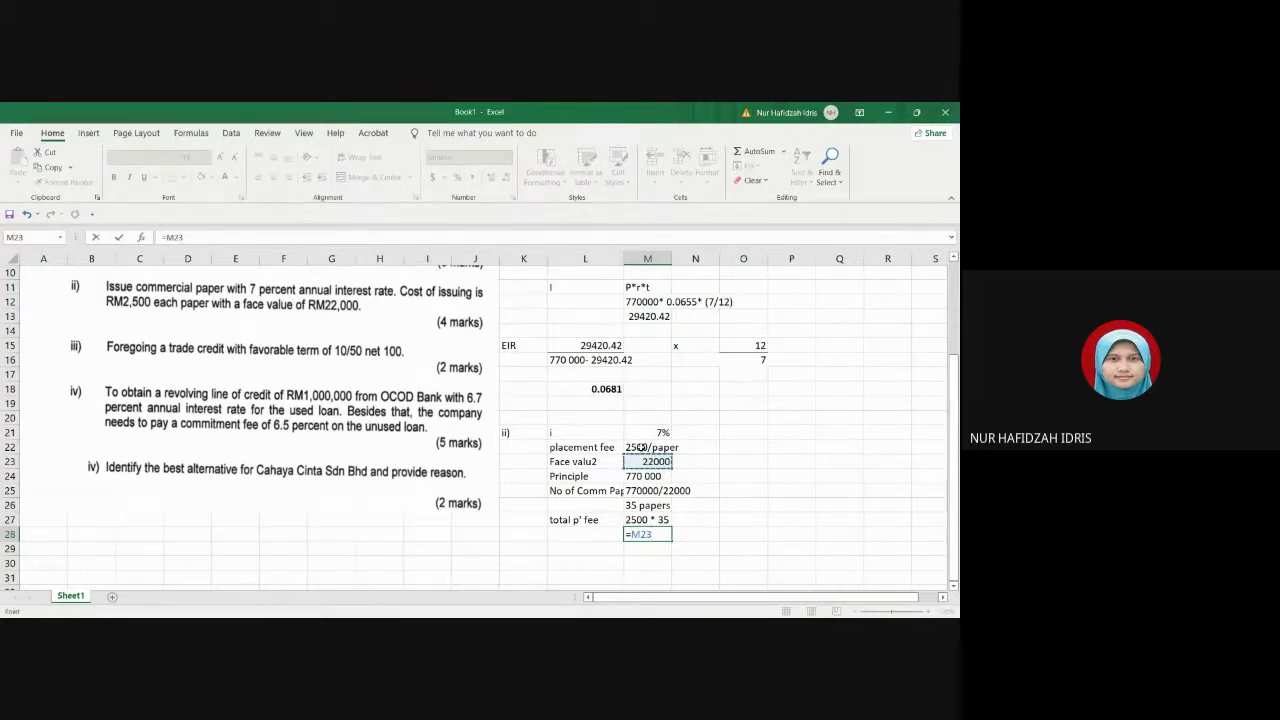
left_click(640, 448)
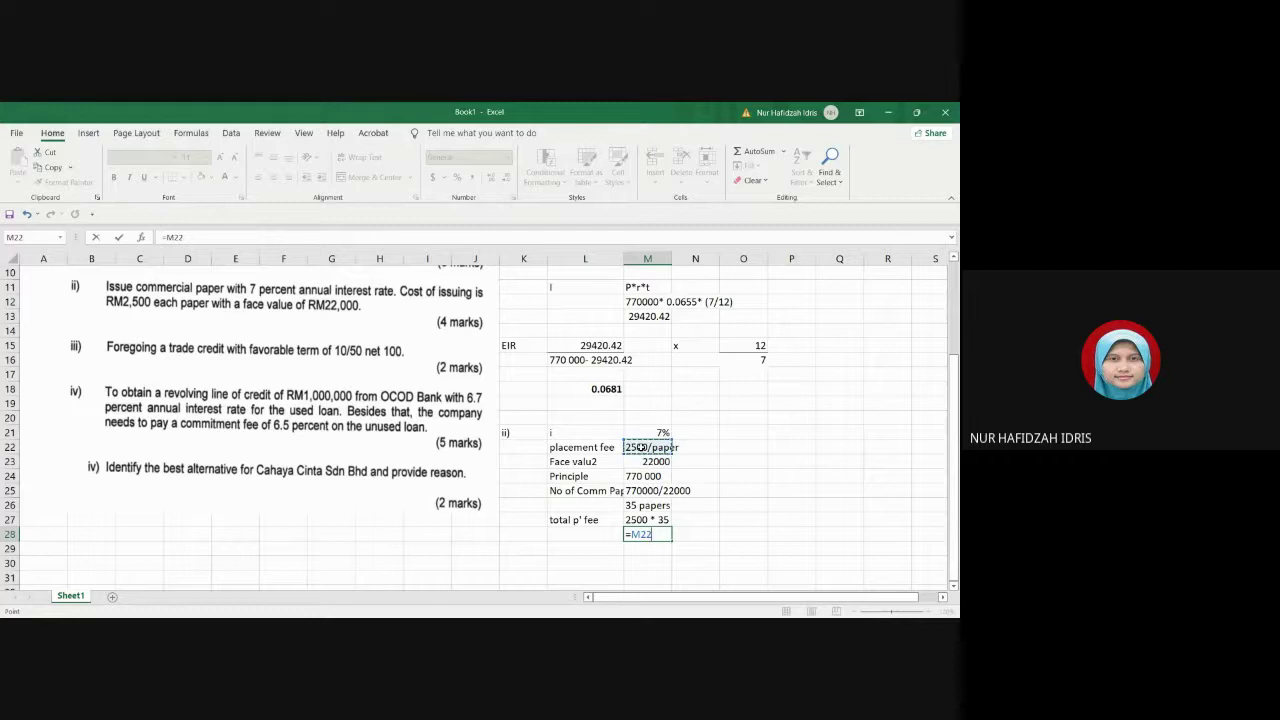
type("*")
left_click(643, 508)
key("Return")
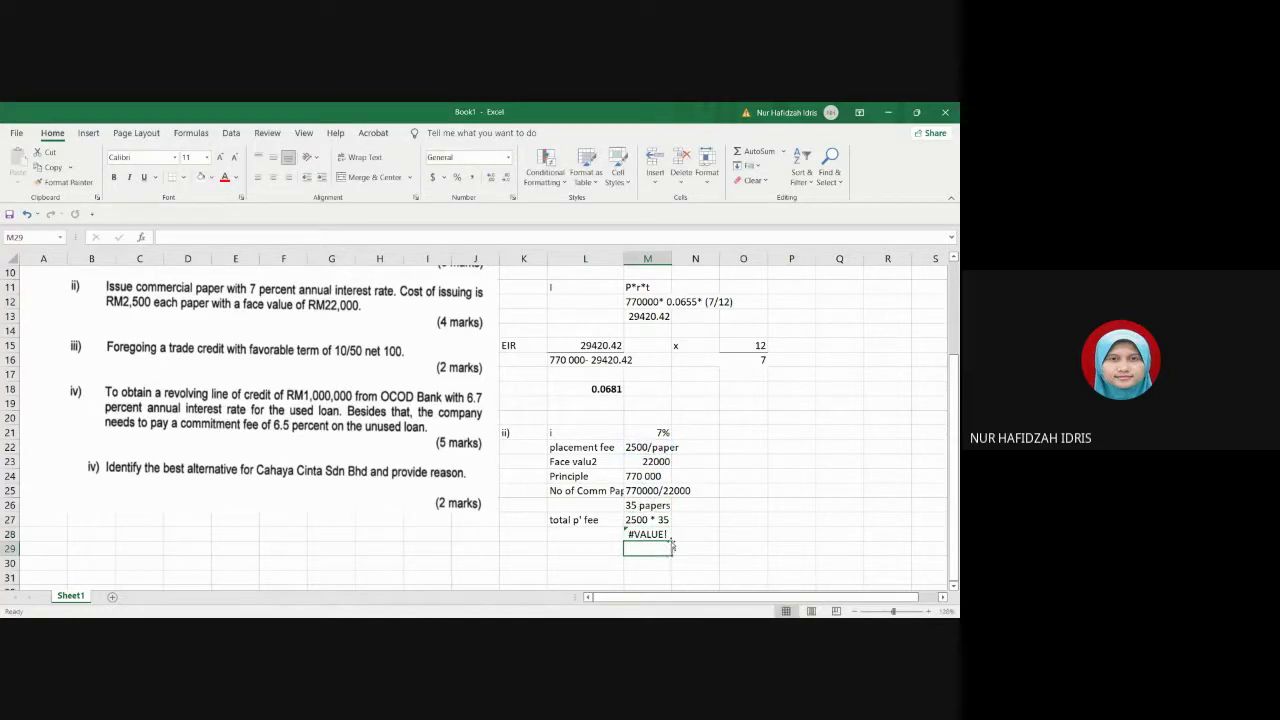
left_click(660, 534)
key("BackSpace")
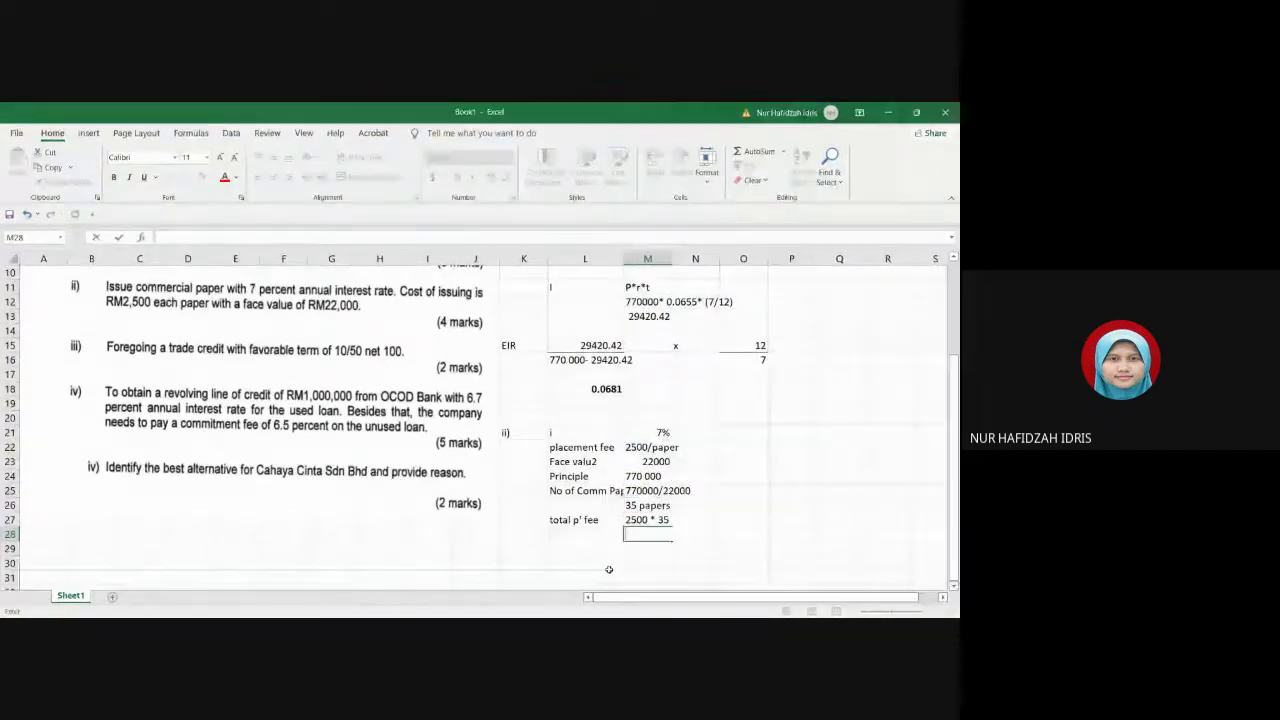
Step: Enter the total placement fee as =87500 in M28
type("=")
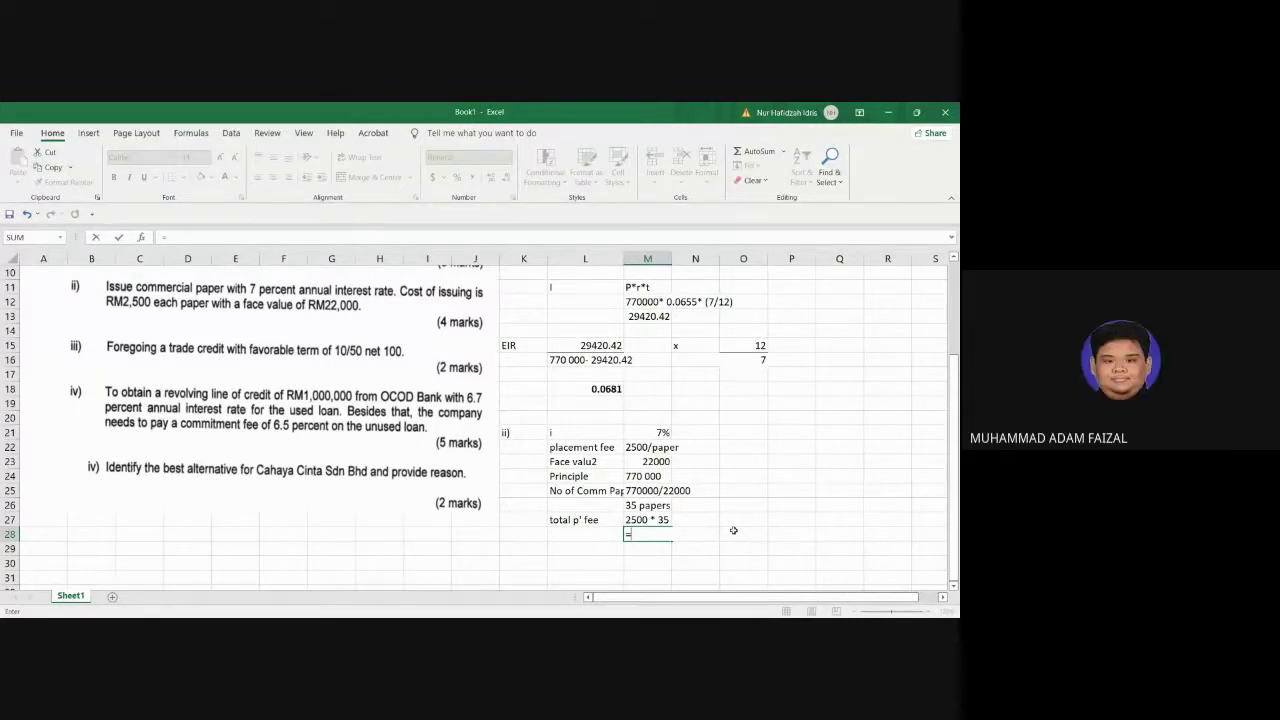
type("87500")
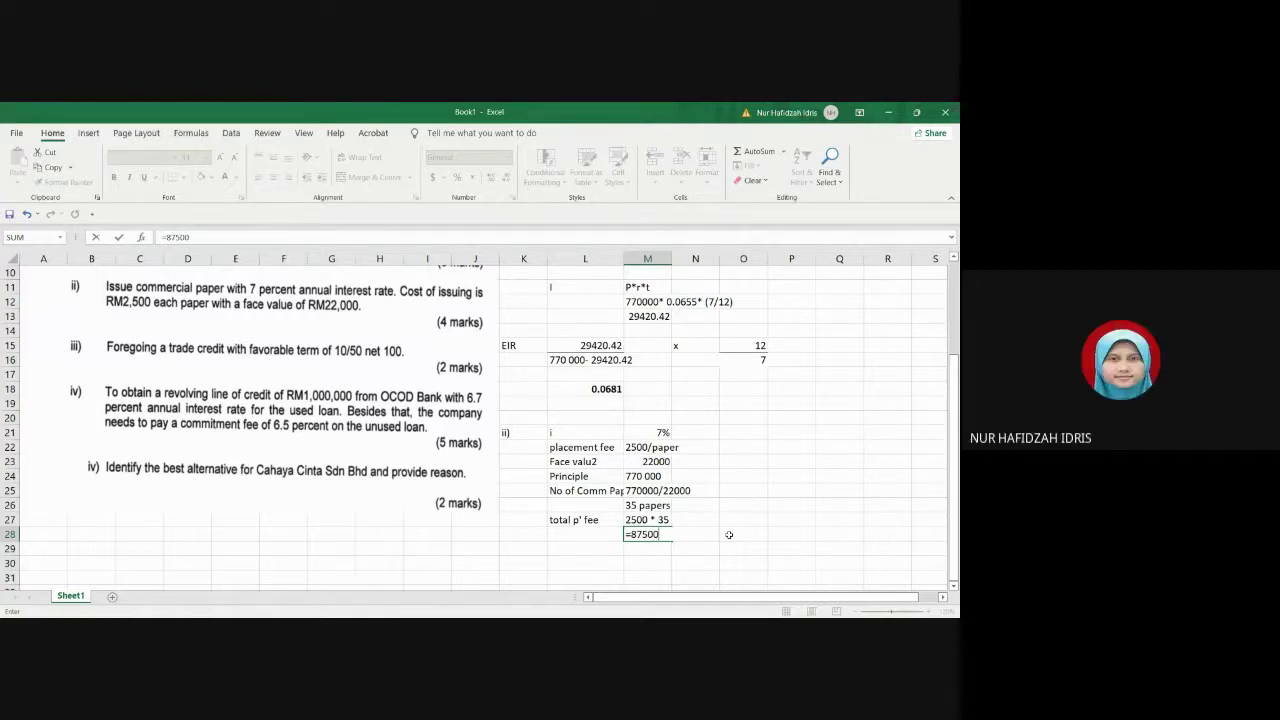
left_click(724, 550)
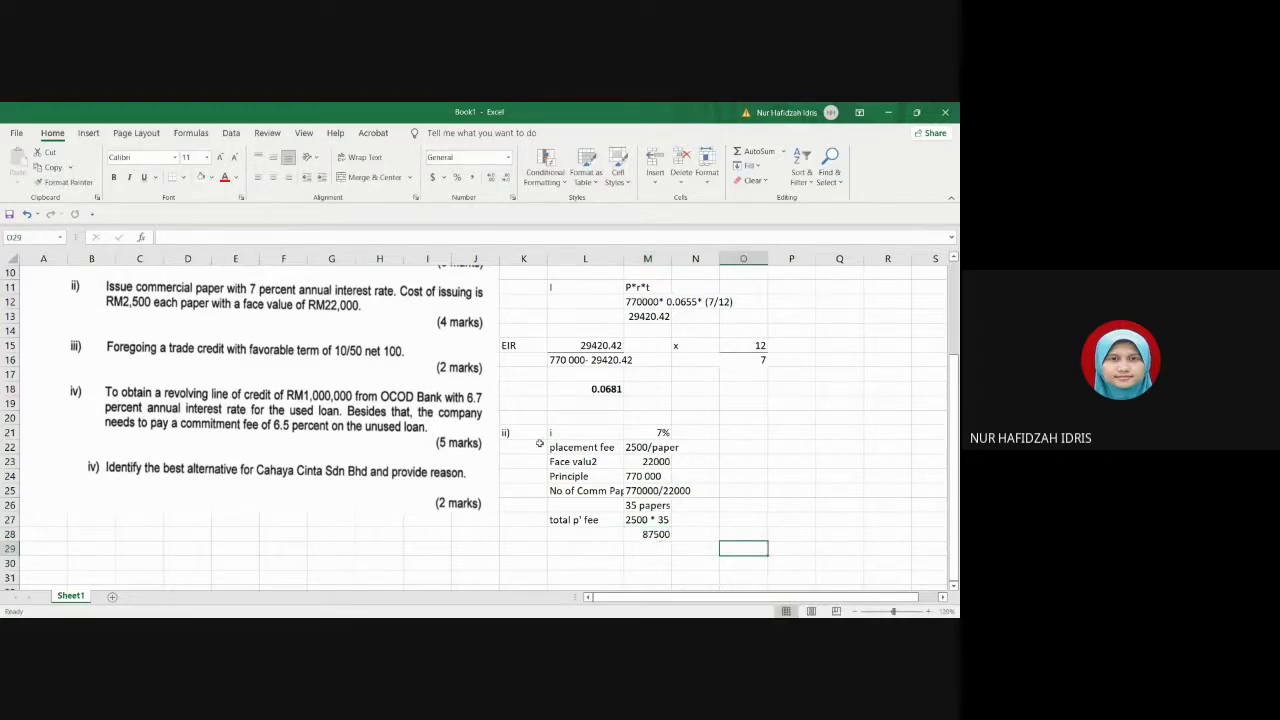
Step: Copy the general EIR formula block from K8:O9 to the commercial paper section, starting at K30
scroll(564, 468, "up", 1)
scroll(564, 468, "up", 3)
left_click_drag(510, 374, 733, 392)
key("ctrl+c")
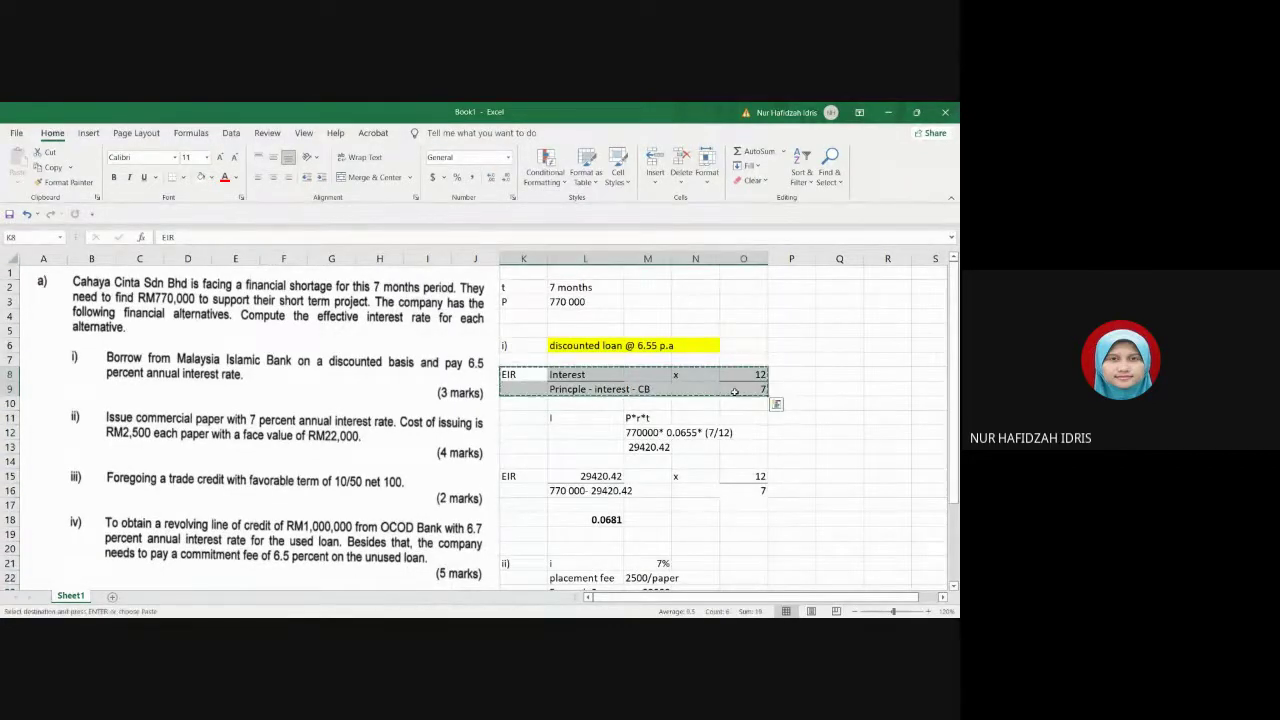
scroll(677, 477, "down", 4)
left_click(524, 521)
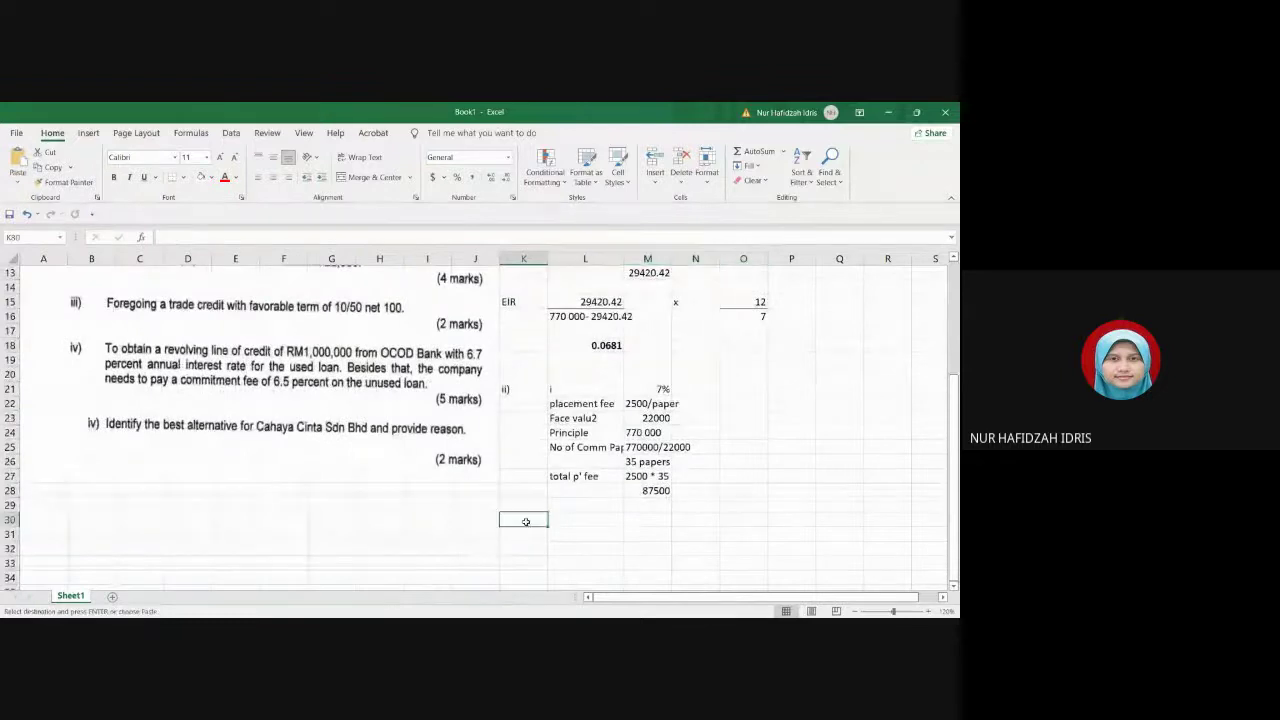
key("ctrl+v")
left_click(584, 550)
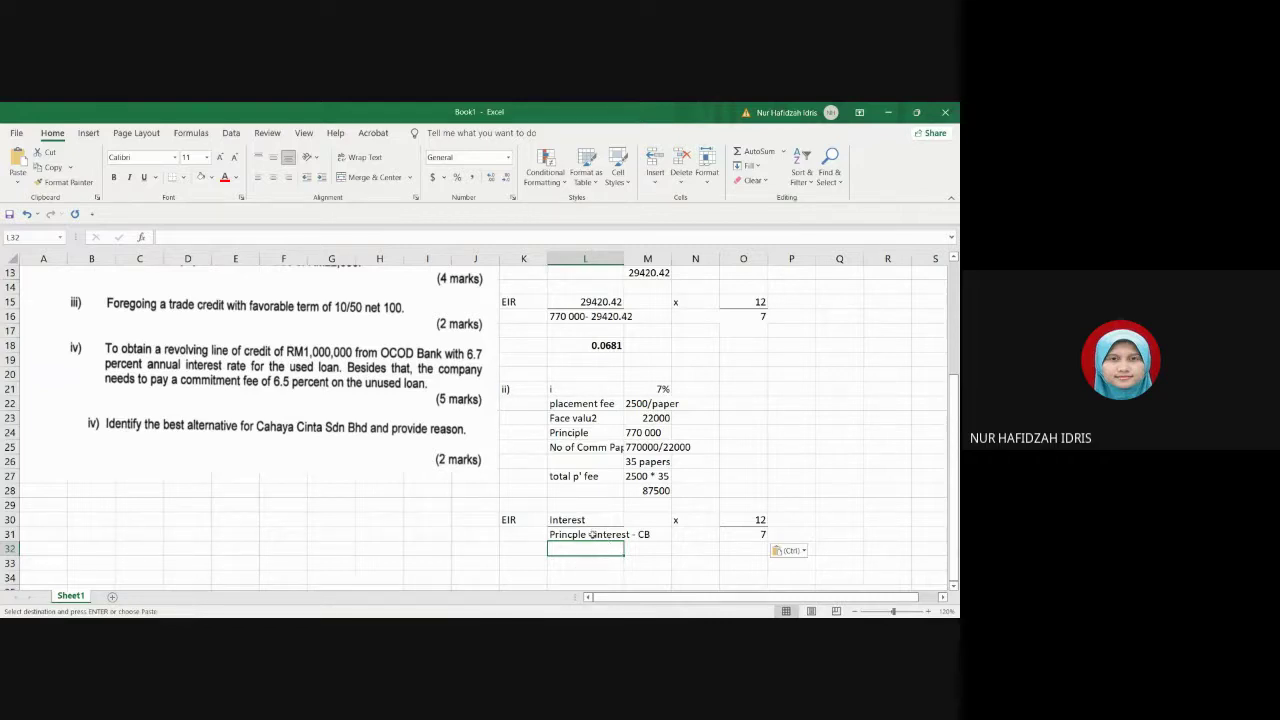
Step: Replace "CB" with "placement fee" in the copied formula's denominator in L31
left_click(568, 533)
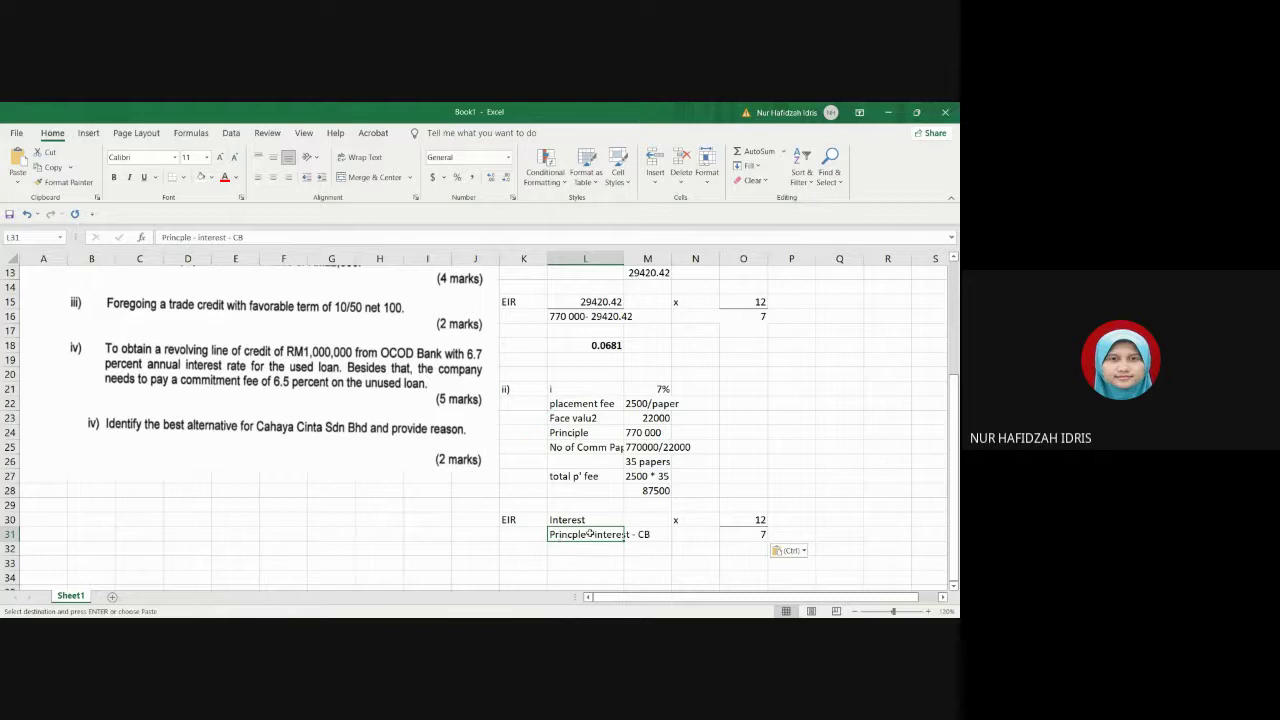
left_click(273, 241)
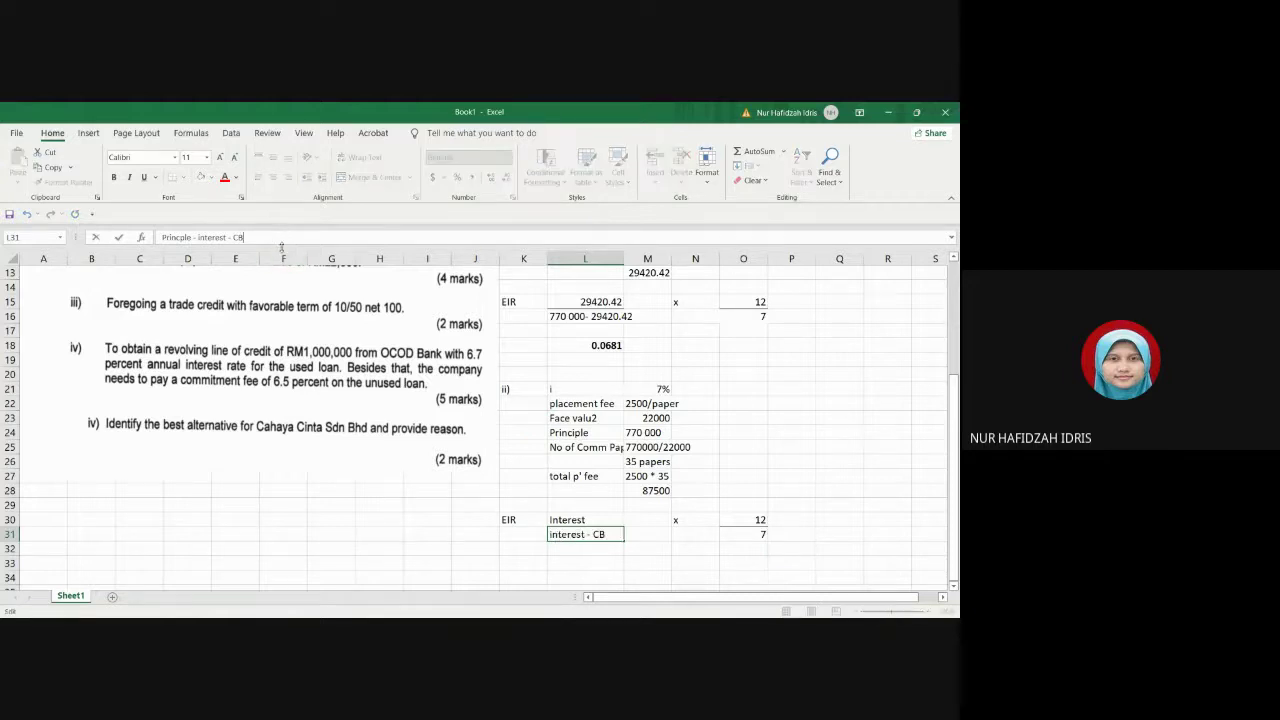
key("BackSpace")
key("BackSpace")
type("placement fee")
left_click(830, 450)
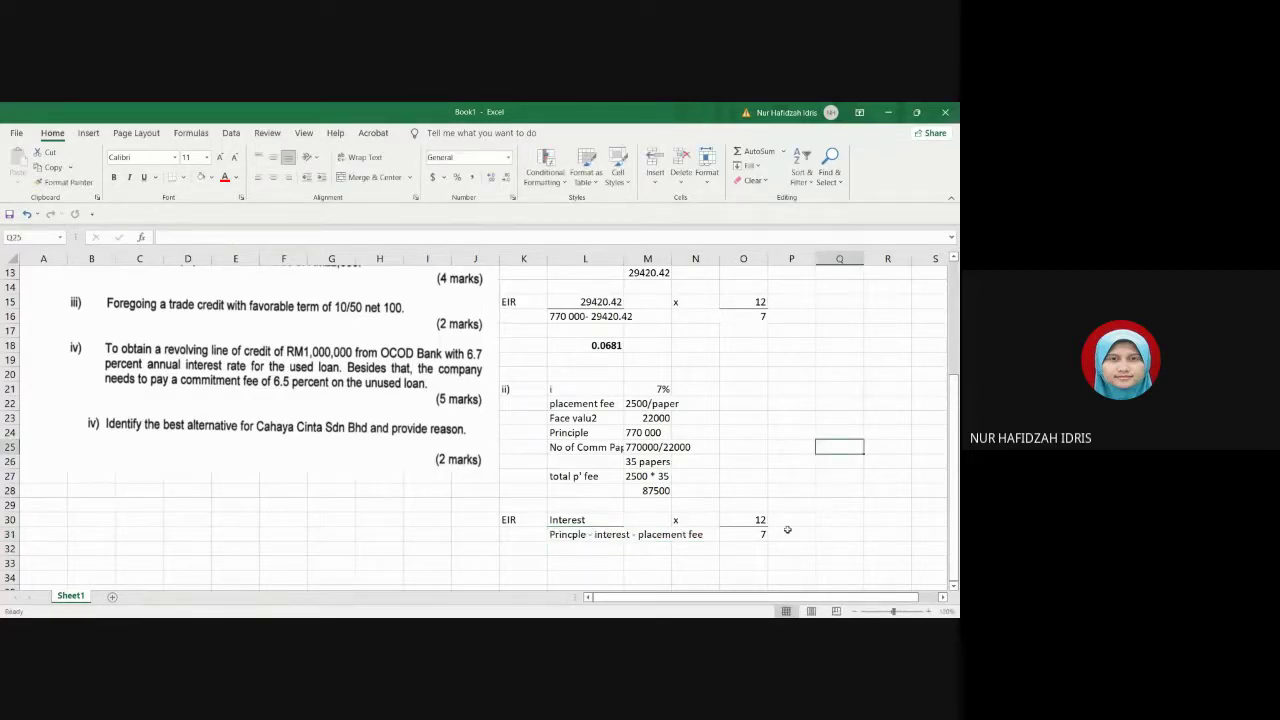
Step: Enter the label I in L33 and copy the P*r*t expression from M11 into M33
scroll(785, 555, "down", 1)
left_click(553, 477)
left_click(534, 520)
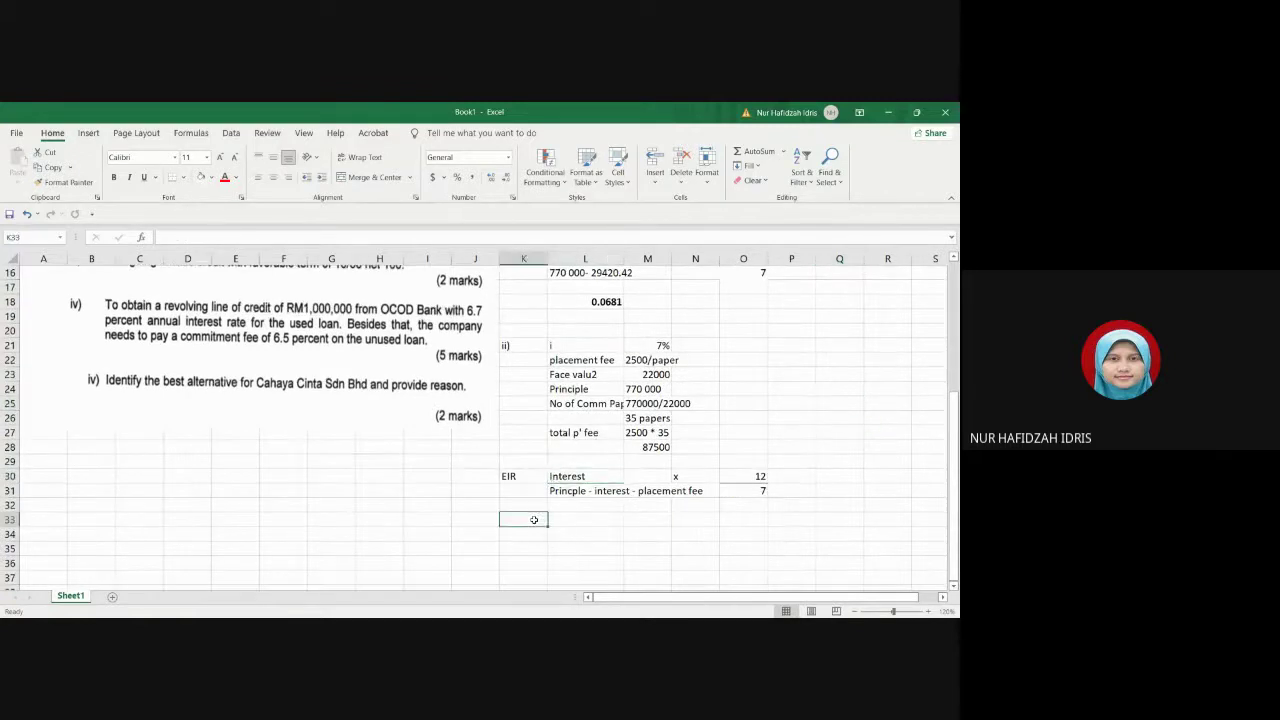
left_click(560, 520)
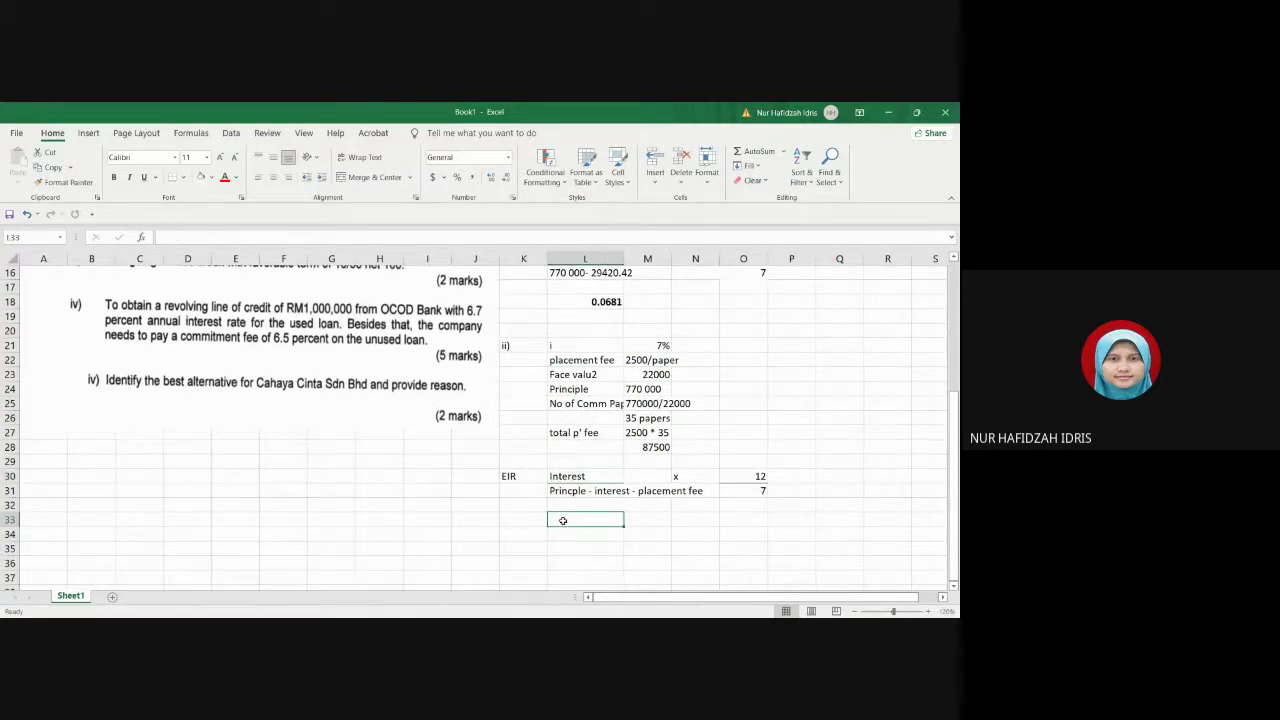
type("i")
scroll(570, 520, "up", 3)
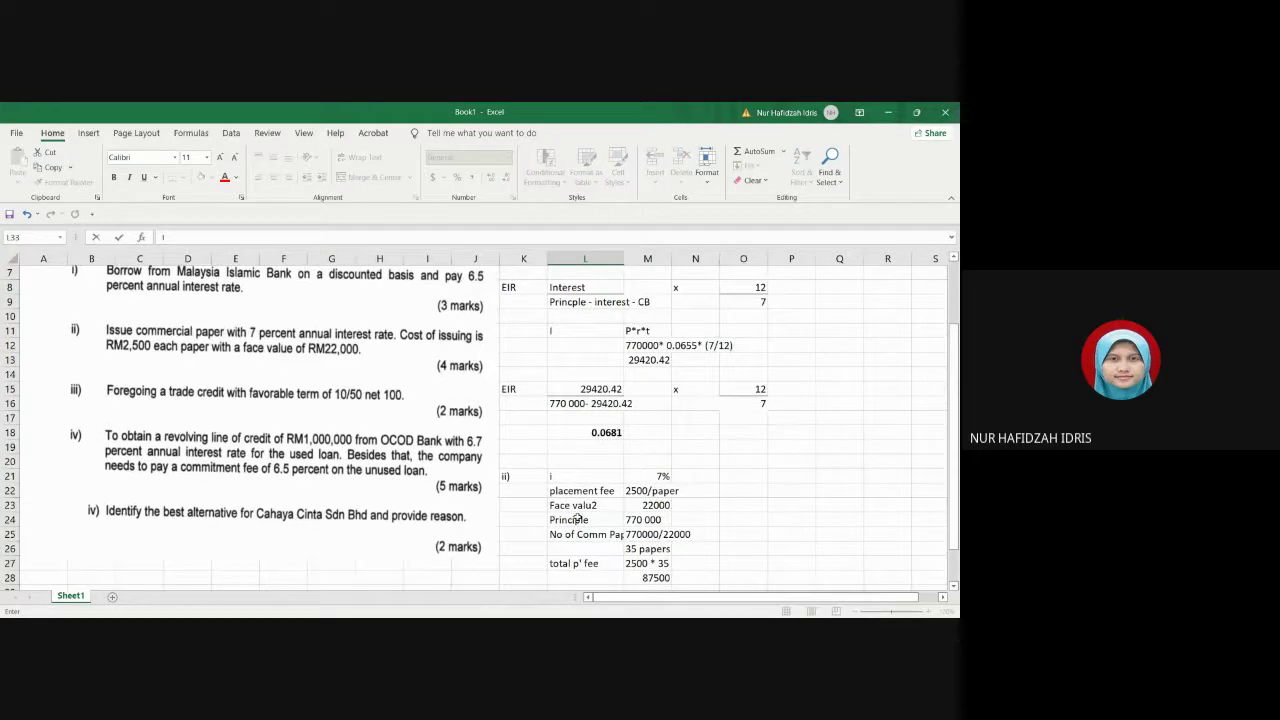
left_click(636, 331)
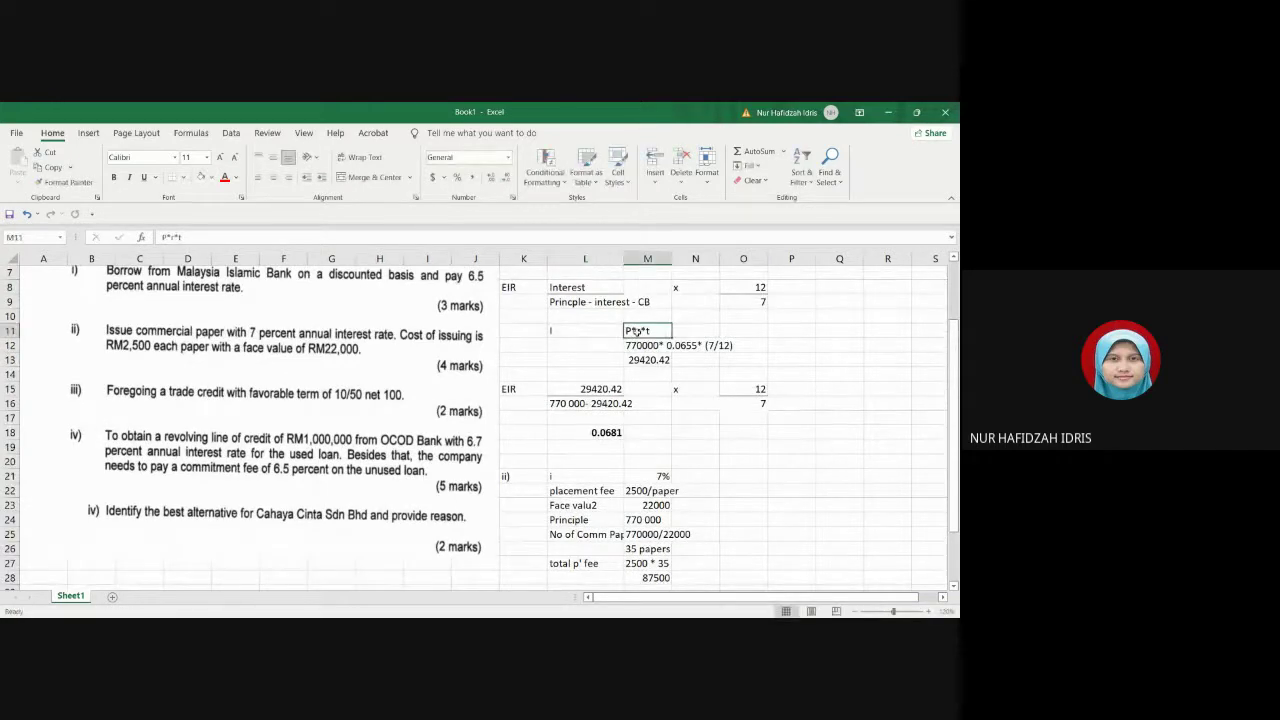
key("ctrl+c")
scroll(630, 560, "down", 2)
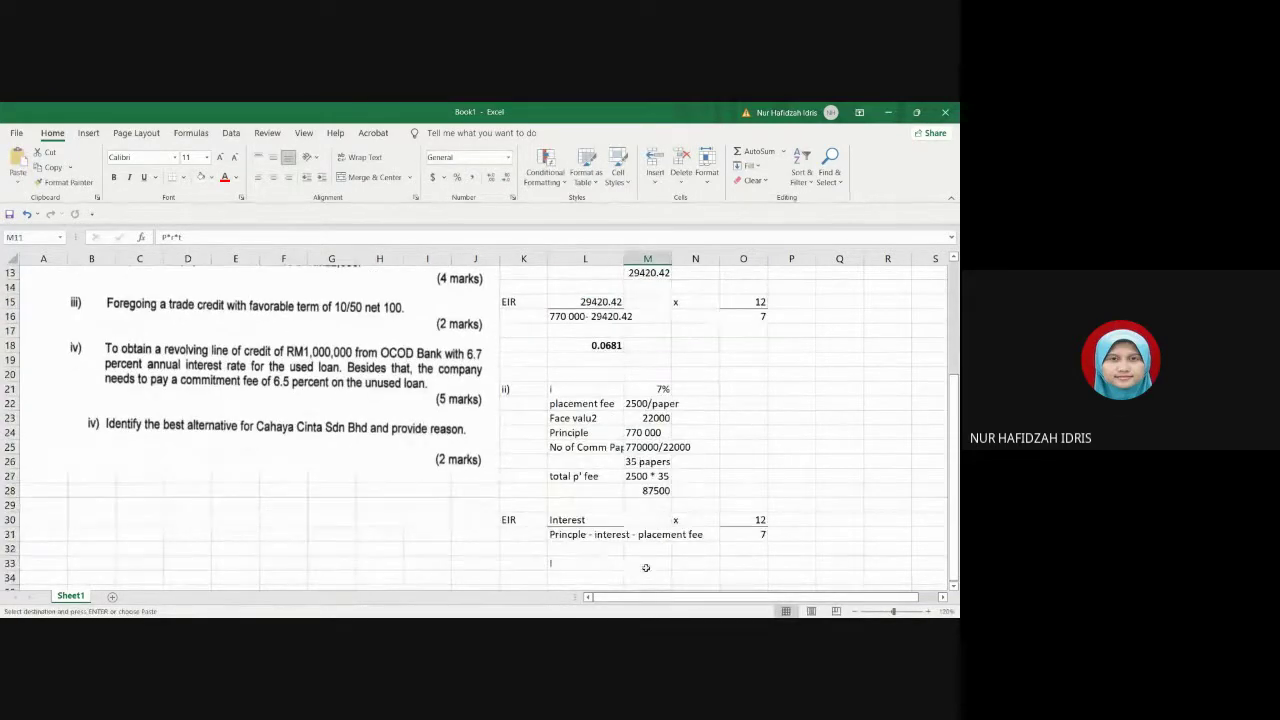
left_click(646, 568)
key("ctrl+v")
Step: Paste the P*r*t expression into M34 and replace its terms to read 770000*0.07*(7/12)
scroll(635, 527, "down", 2)
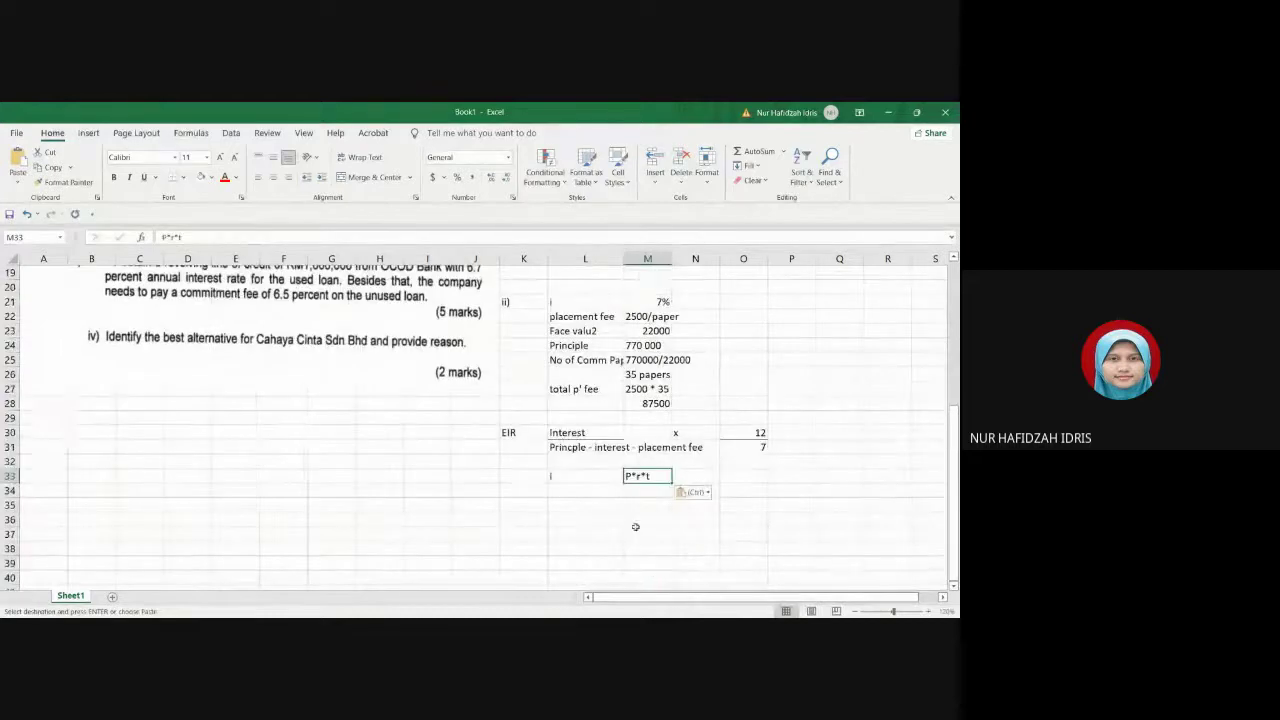
left_click(630, 490)
key("ctrl+v")
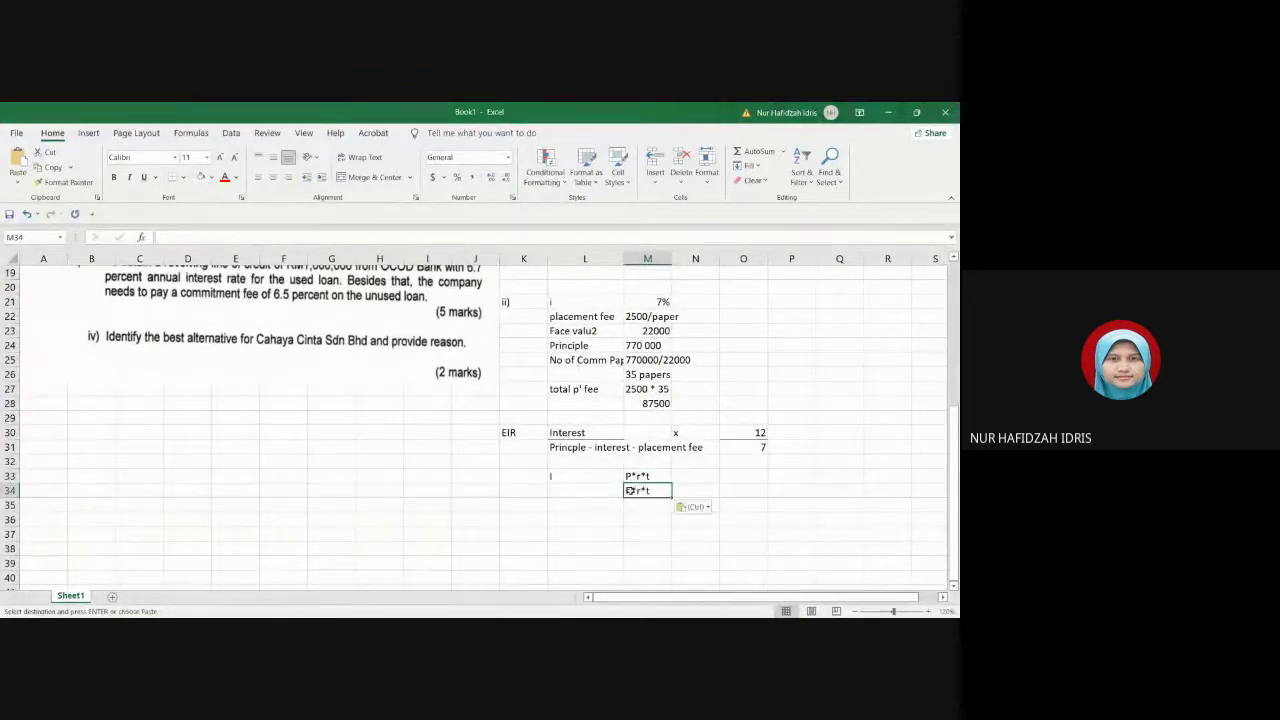
double_click(630, 490)
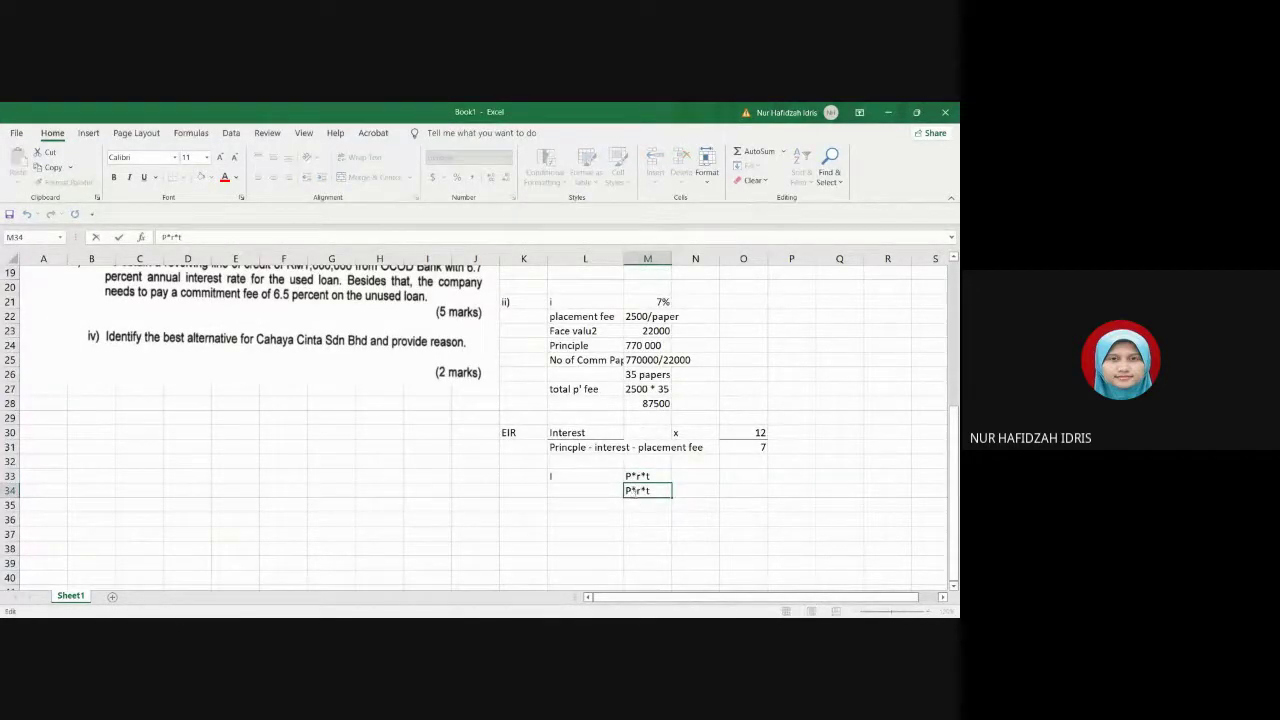
key("BackSpace")
type("770000")
key("BackSpace")
scroll(356, 519, "up", 1)
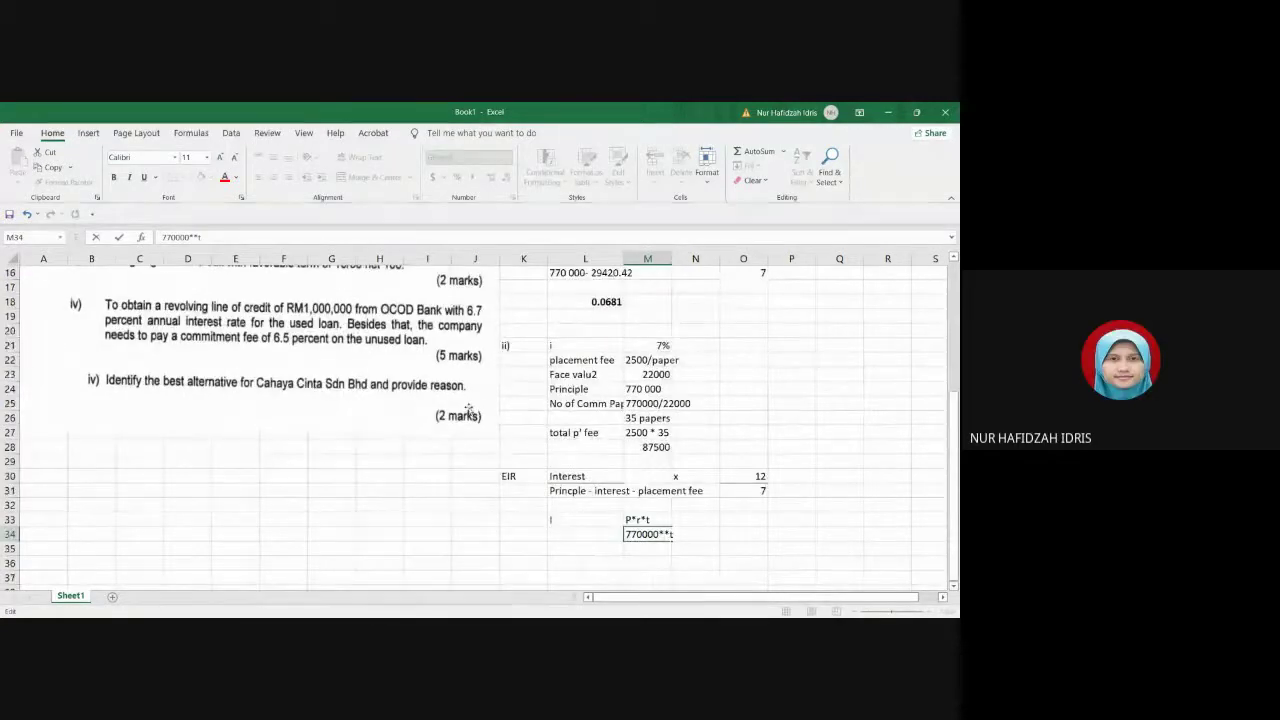
type("0.07")
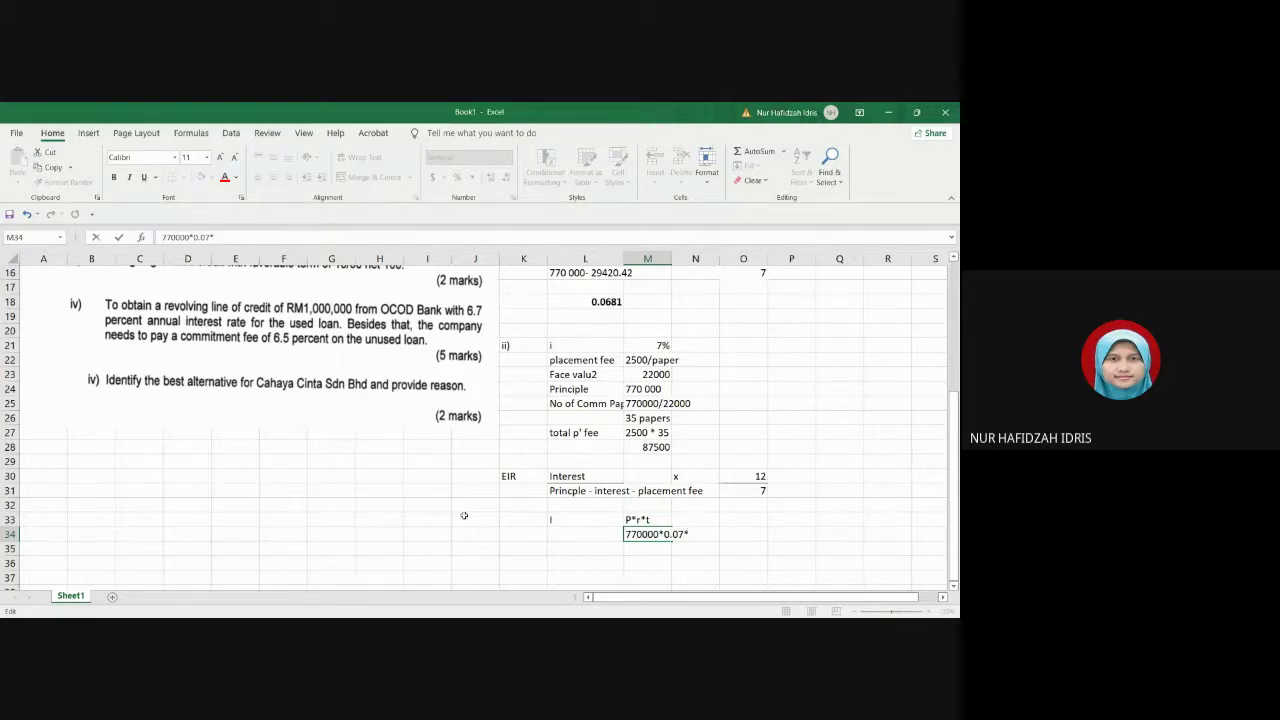
scroll(462, 516, "up", 3)
scroll(462, 516, "up", 2)
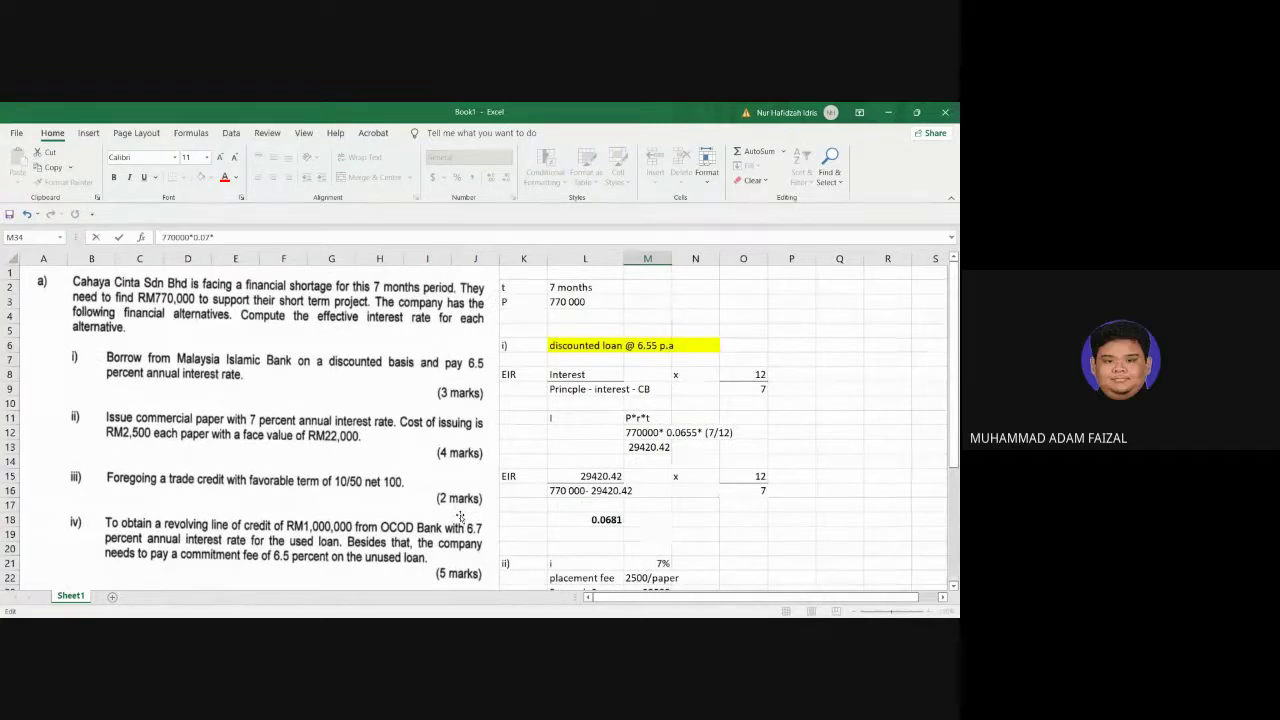
scroll(460, 516, "down", 6)
type("7")
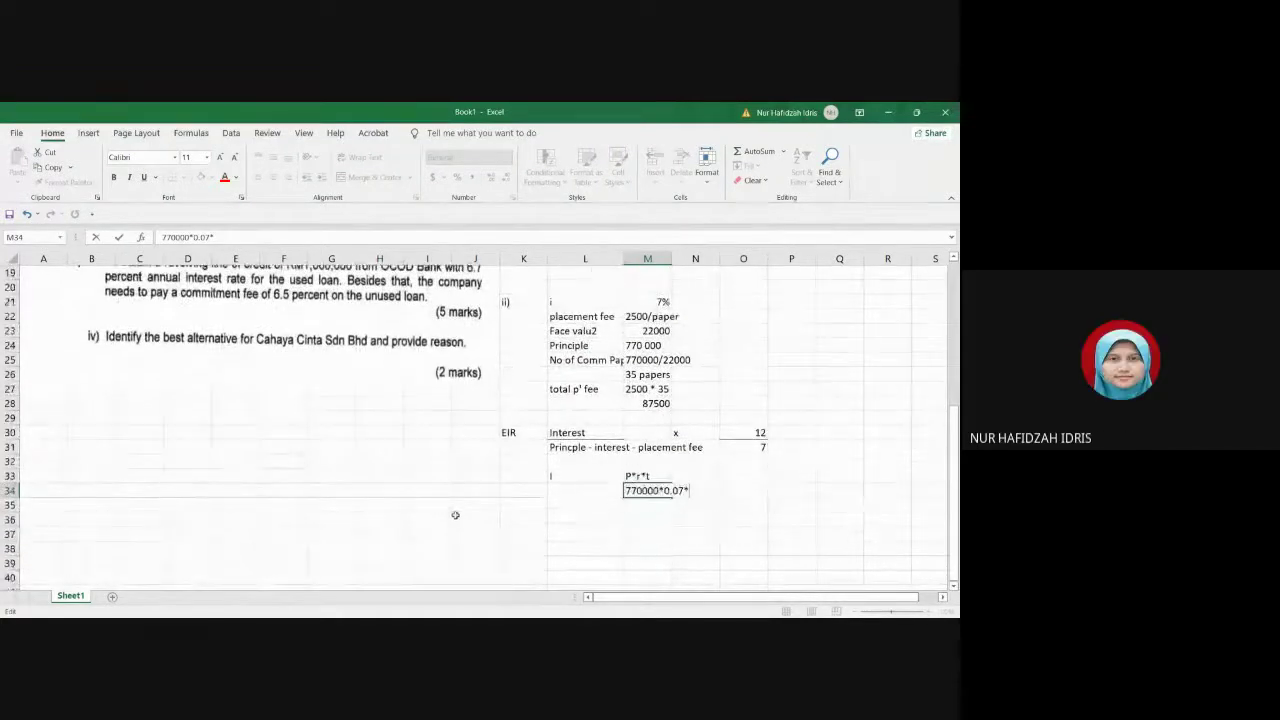
key("BackSpace")
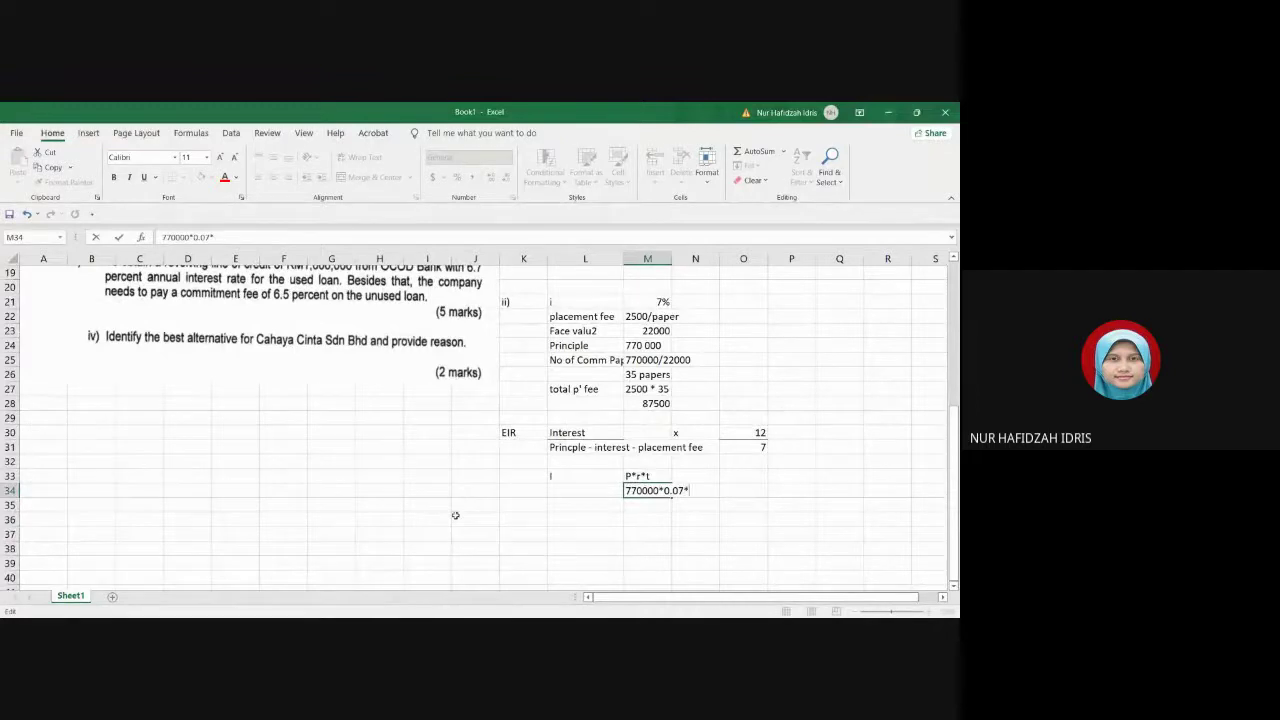
type("(7/12)")
Step: Enter the commercial paper's interest amount as 31441.67 in M35
left_click(631, 505)
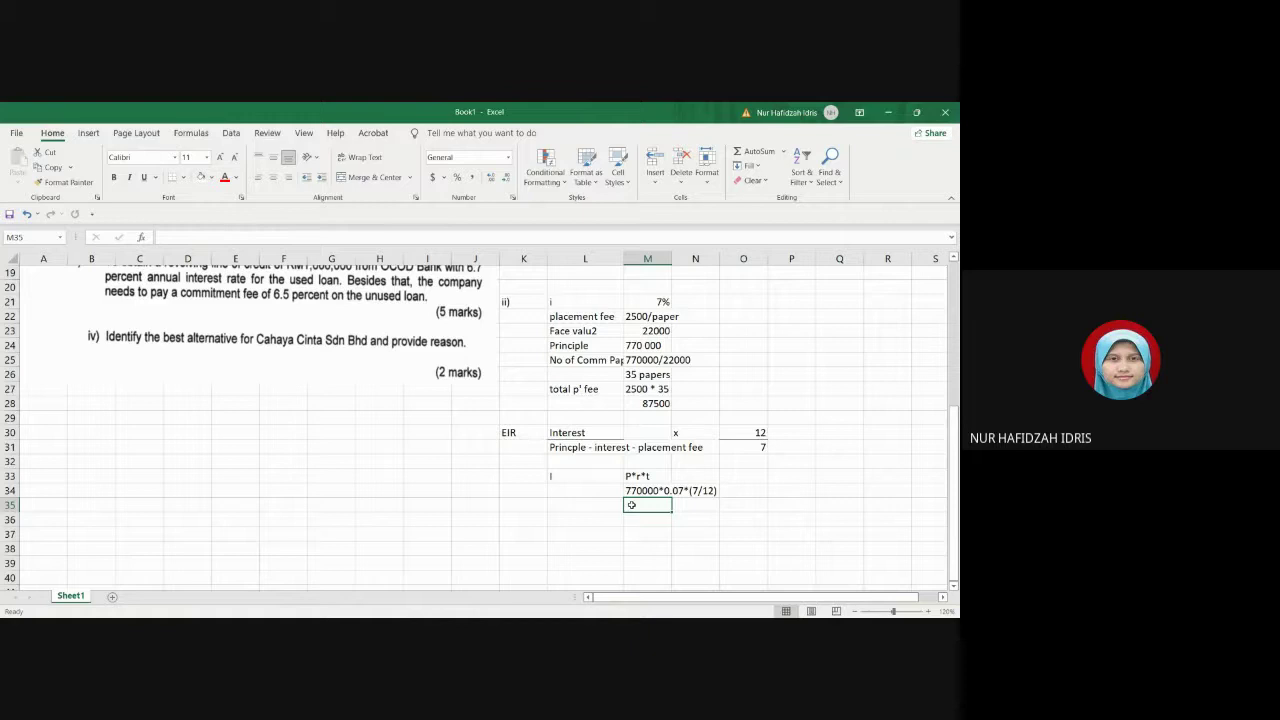
type("3")
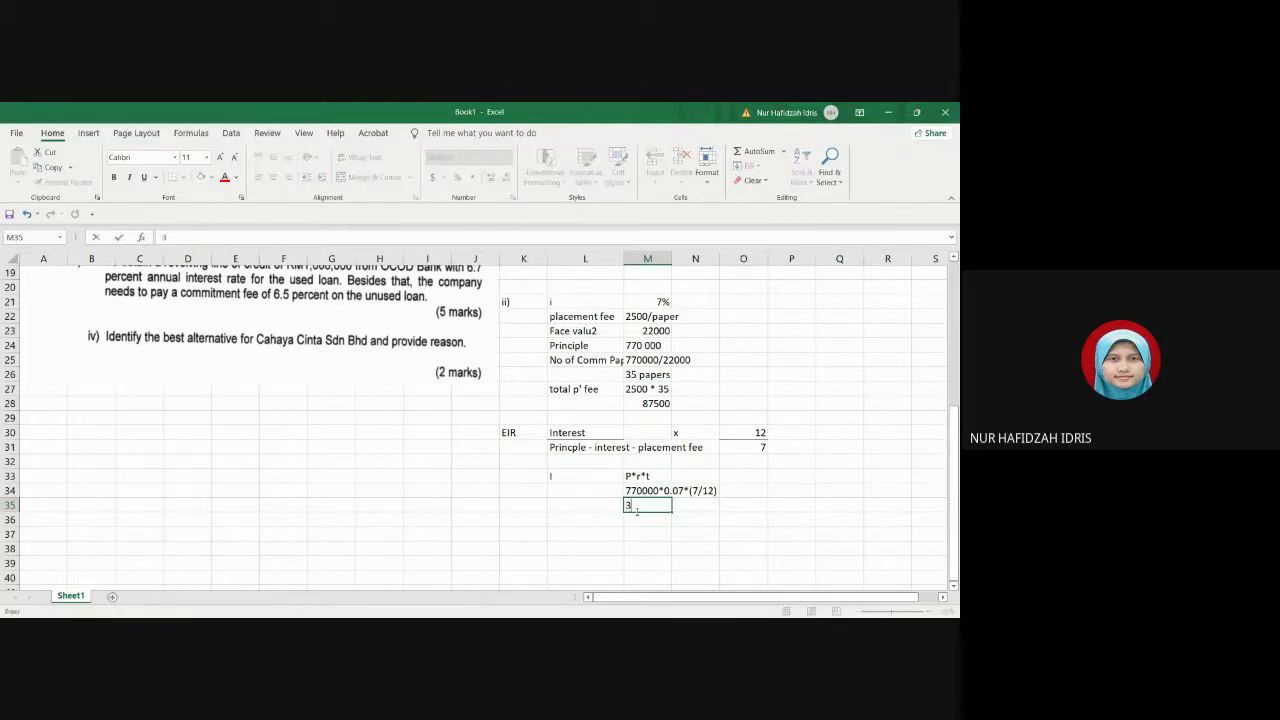
type("1441.67")
left_click(647, 549)
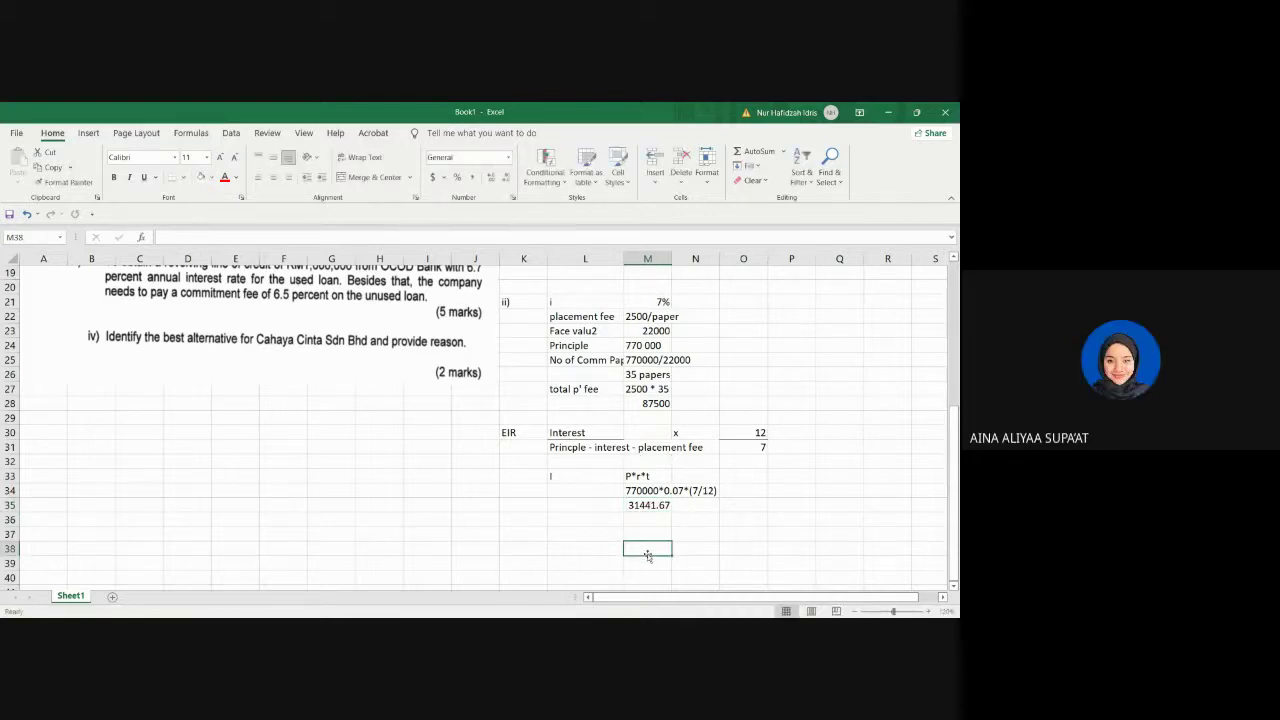
left_click(647, 508)
left_click(633, 537)
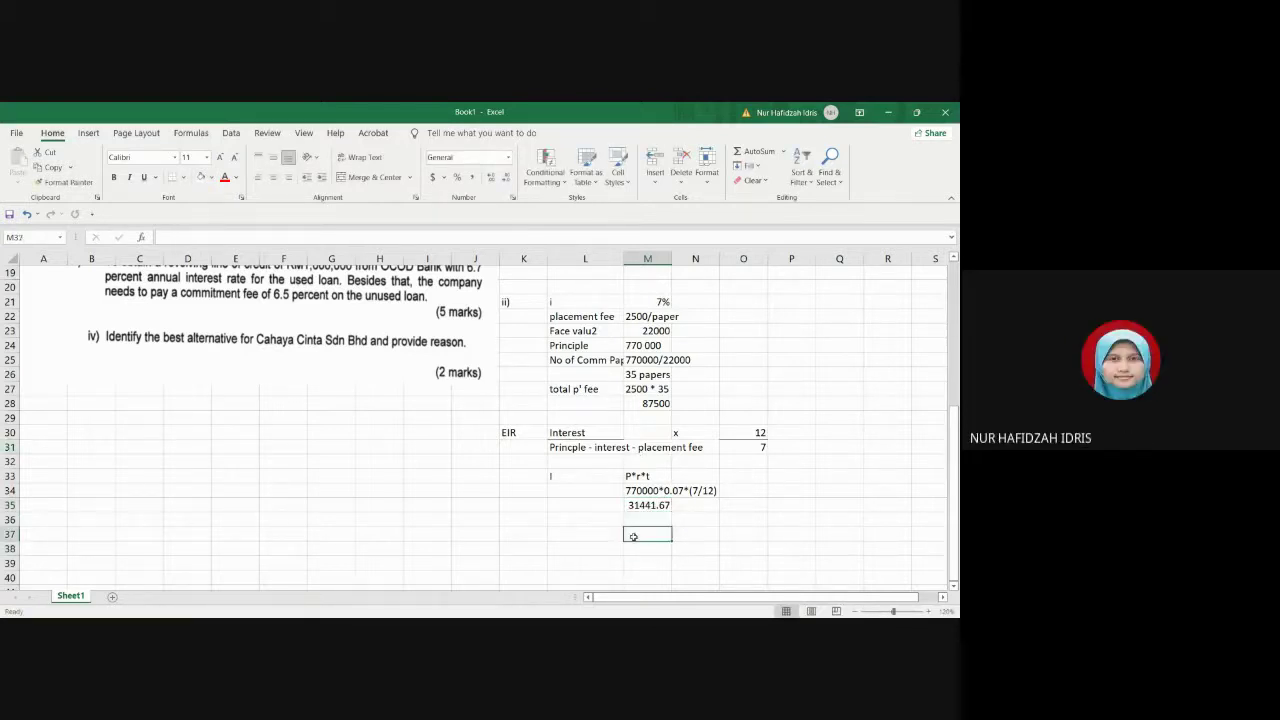
Step: Copy the commercial paper's EIR formula block from K30:O31 to the rows starting at K37
key("alt+Tab")
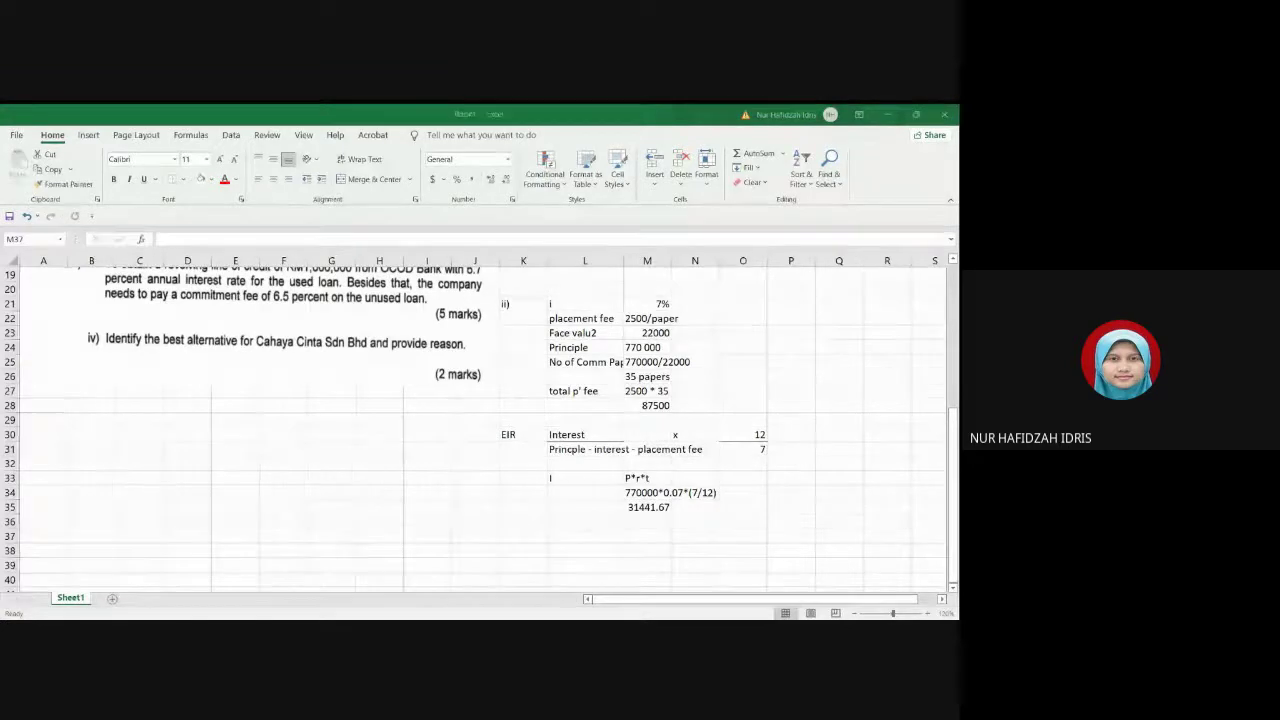
left_click(492, 529)
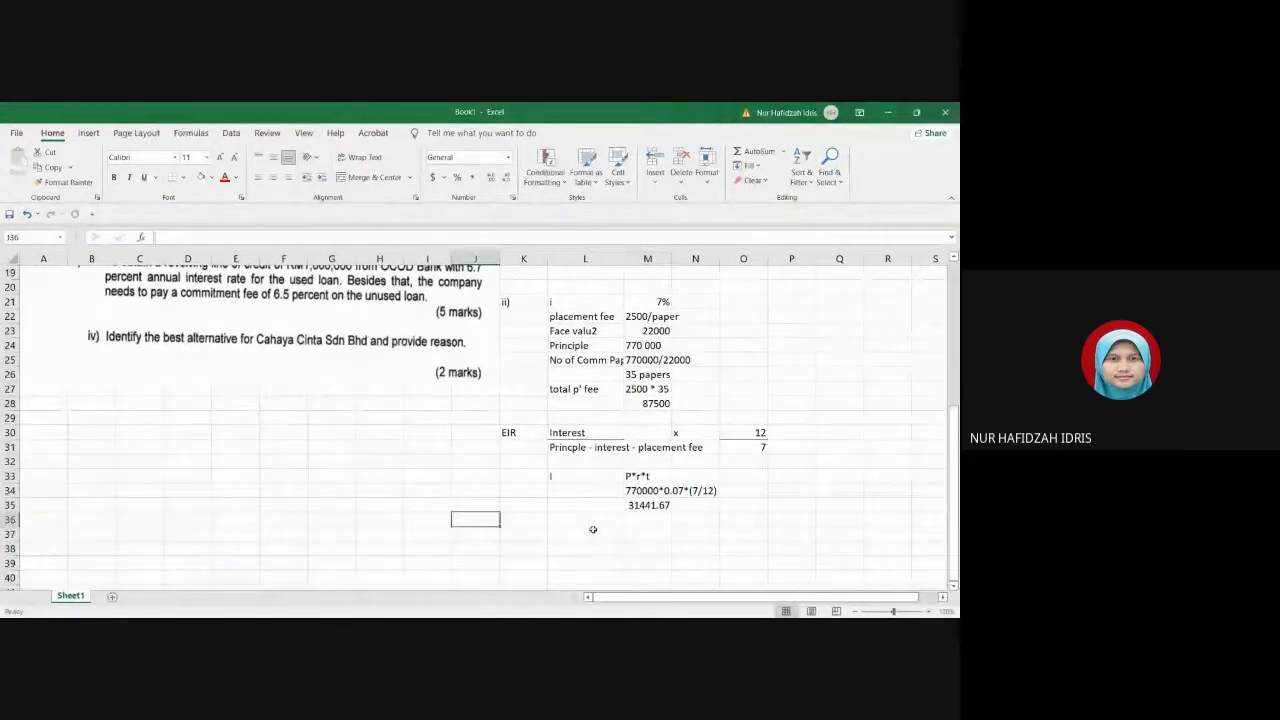
left_click(558, 432)
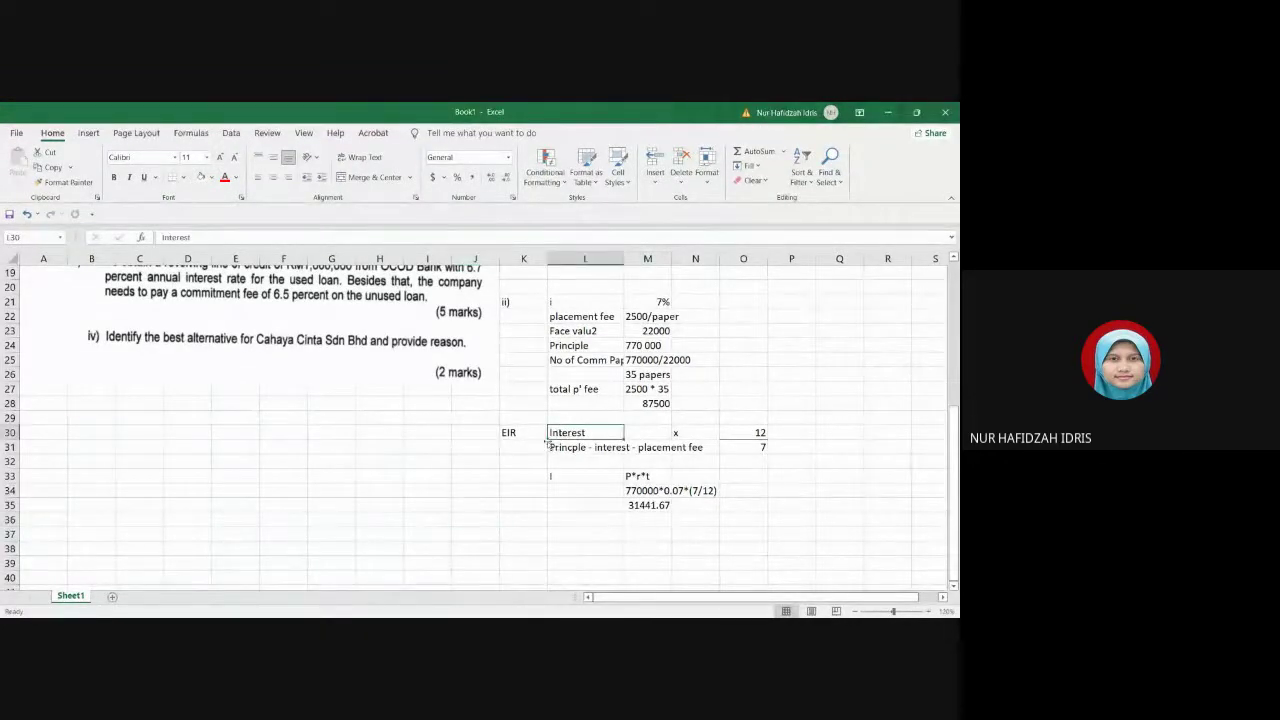
left_click_drag(517, 433, 742, 448)
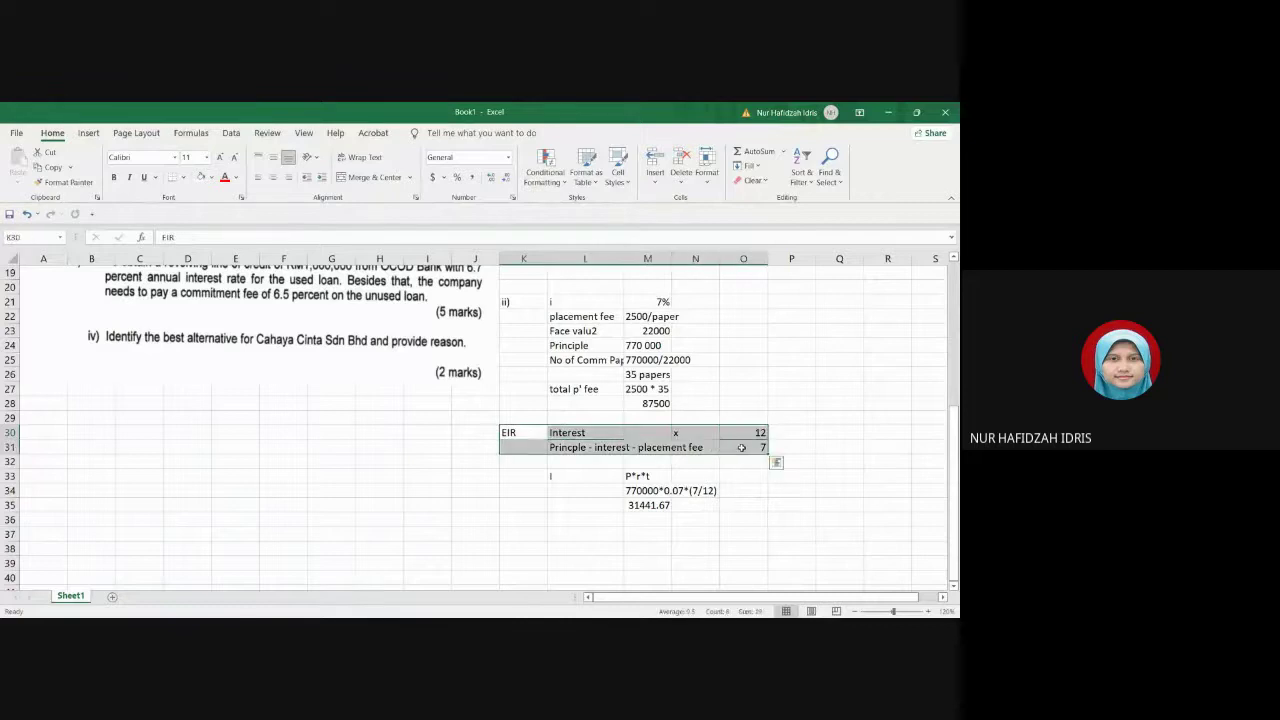
key("ctrl+c")
left_click(531, 534)
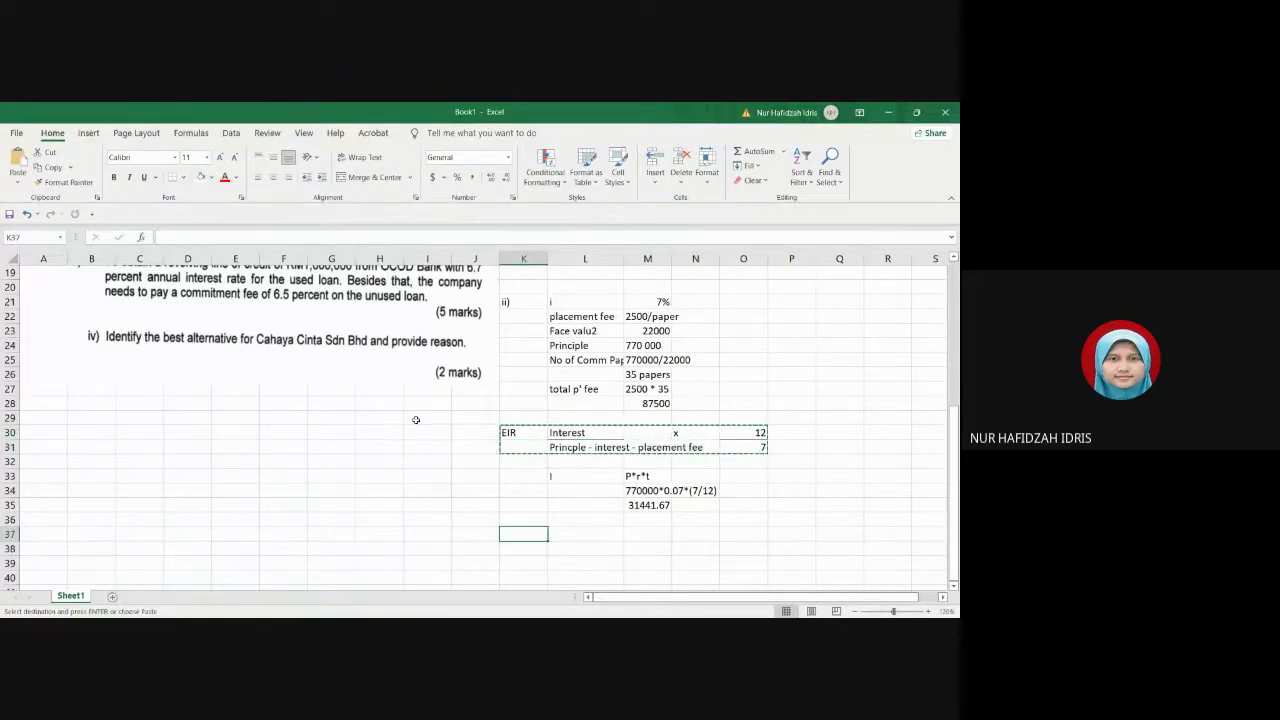
key("ctrl+v")
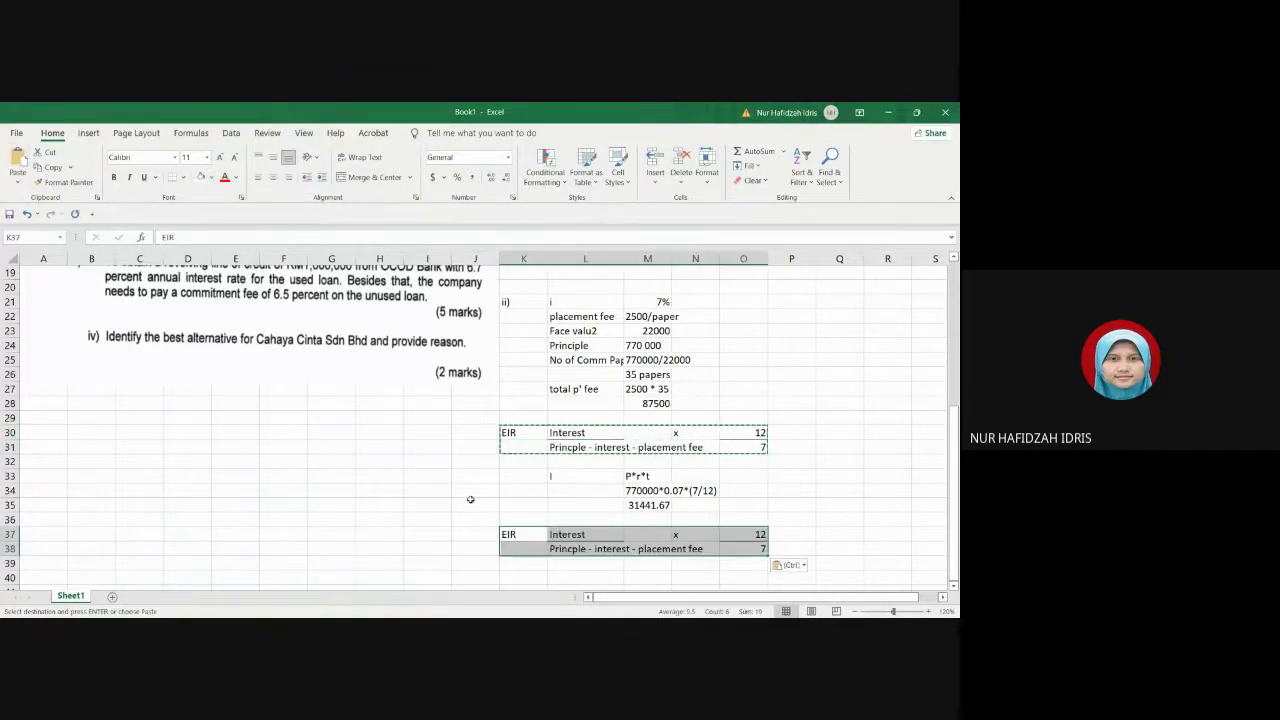
Step: Replace the numerator in L37 with the interest amount copied from M35 and left-align the cell
double_click(589, 535)
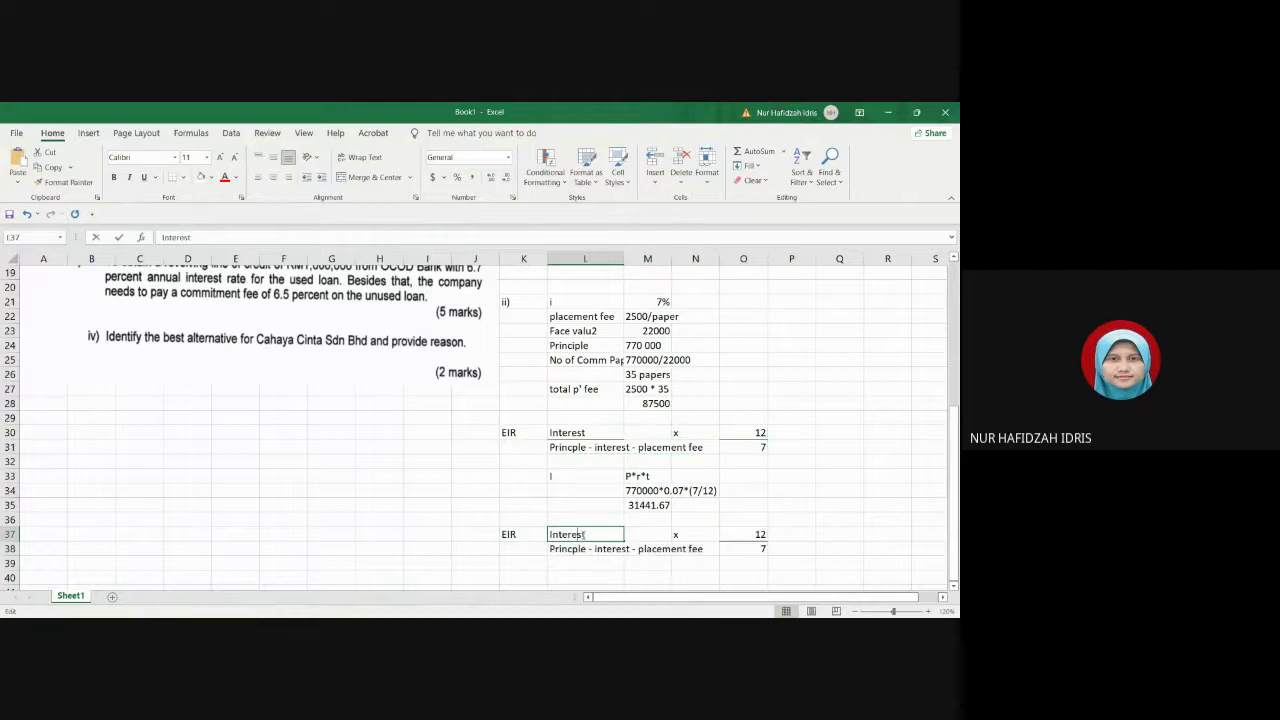
left_click(647, 506)
key("ctrl+c")
left_click(571, 536)
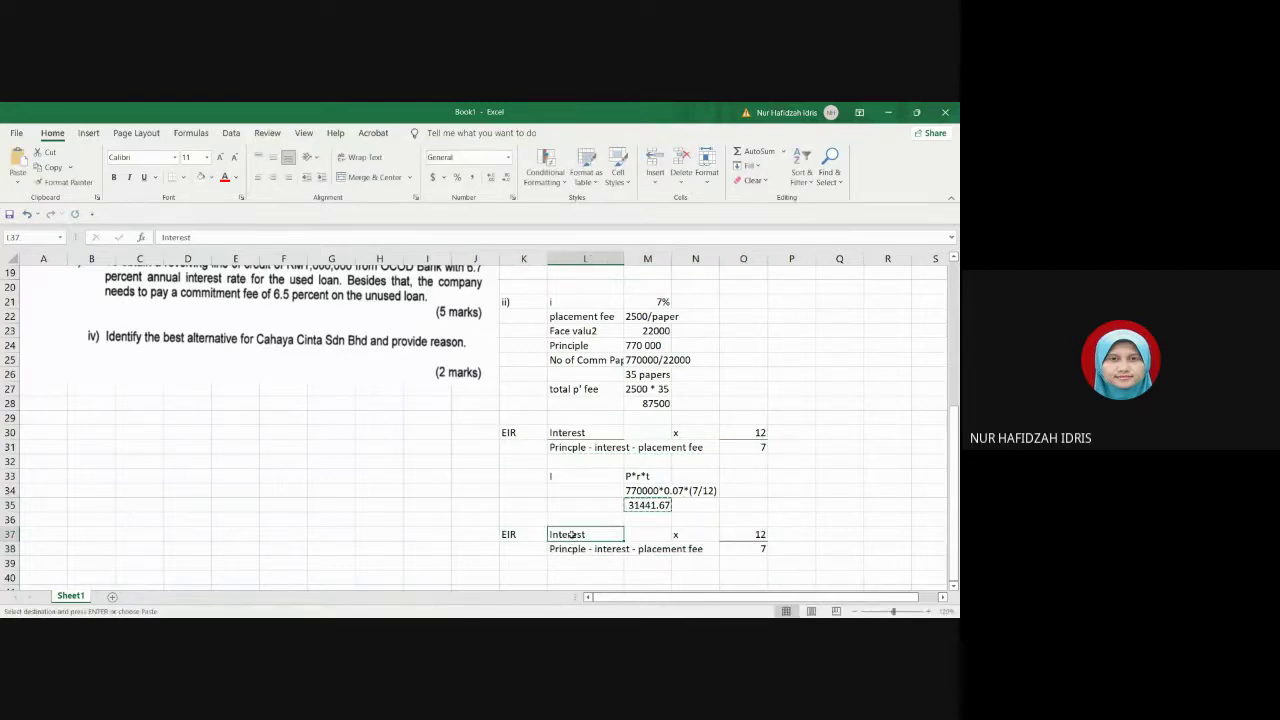
key("ctrl+v")
left_click(576, 563)
left_click(575, 536)
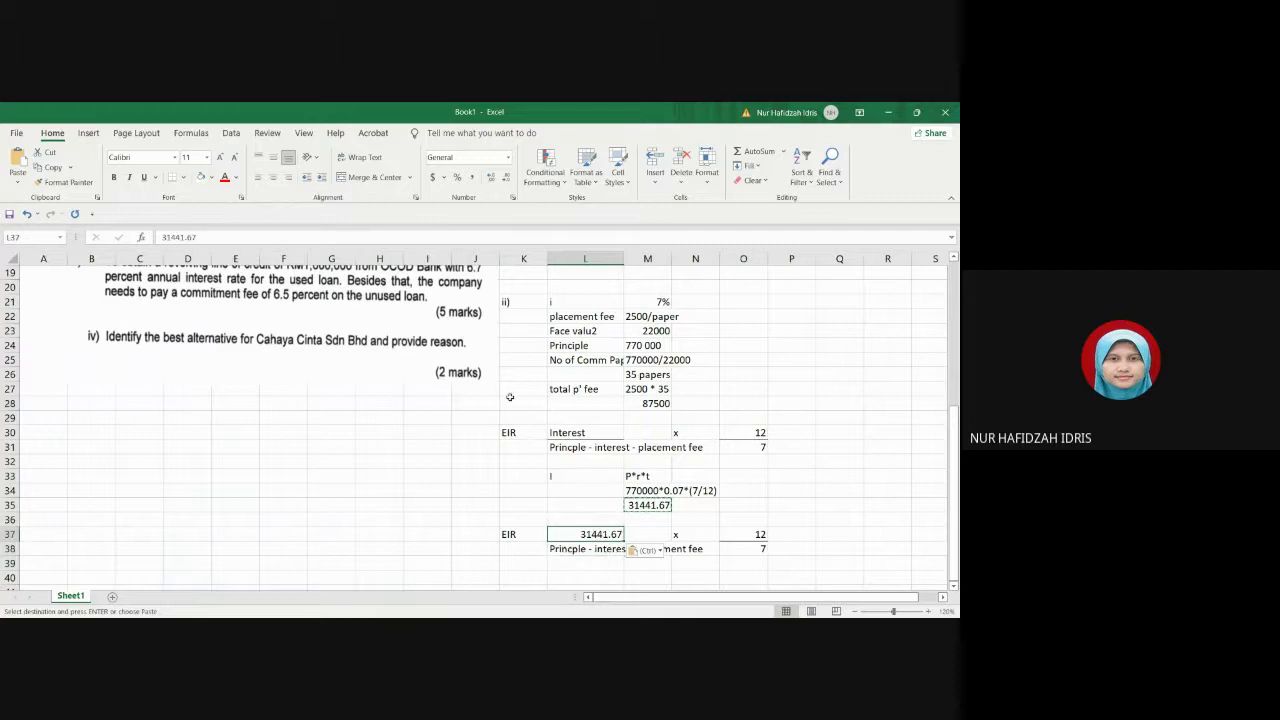
left_click(257, 177)
Step: In the denominator in L38, replace "Princple" with 770000 and "interest" with 31441.67
left_click(585, 550)
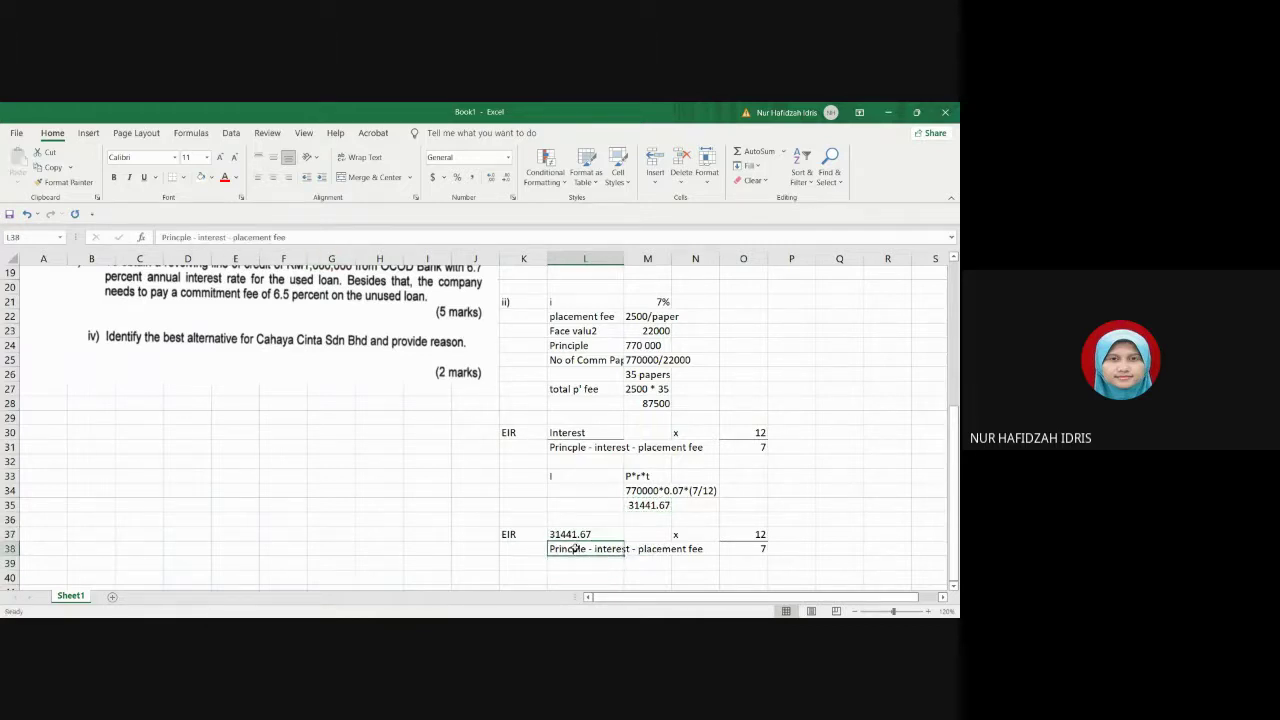
double_click(588, 550)
left_click_drag(588, 550, 542, 552)
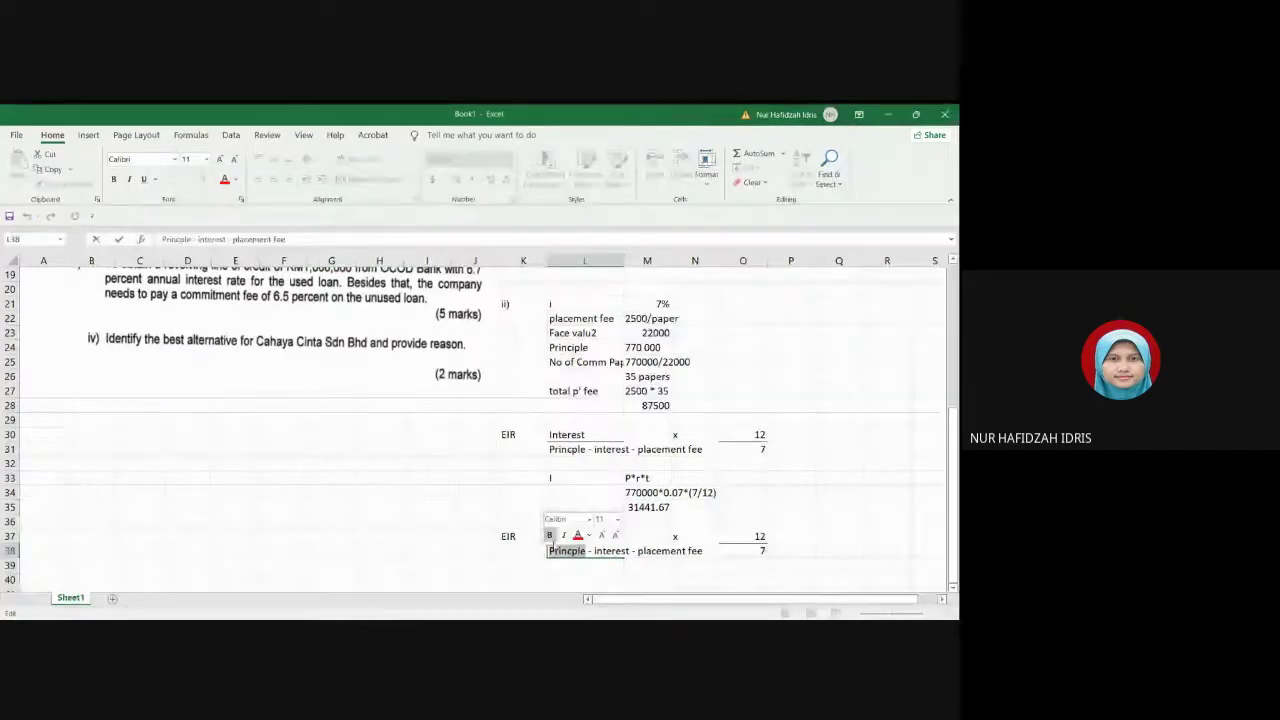
type("770000")
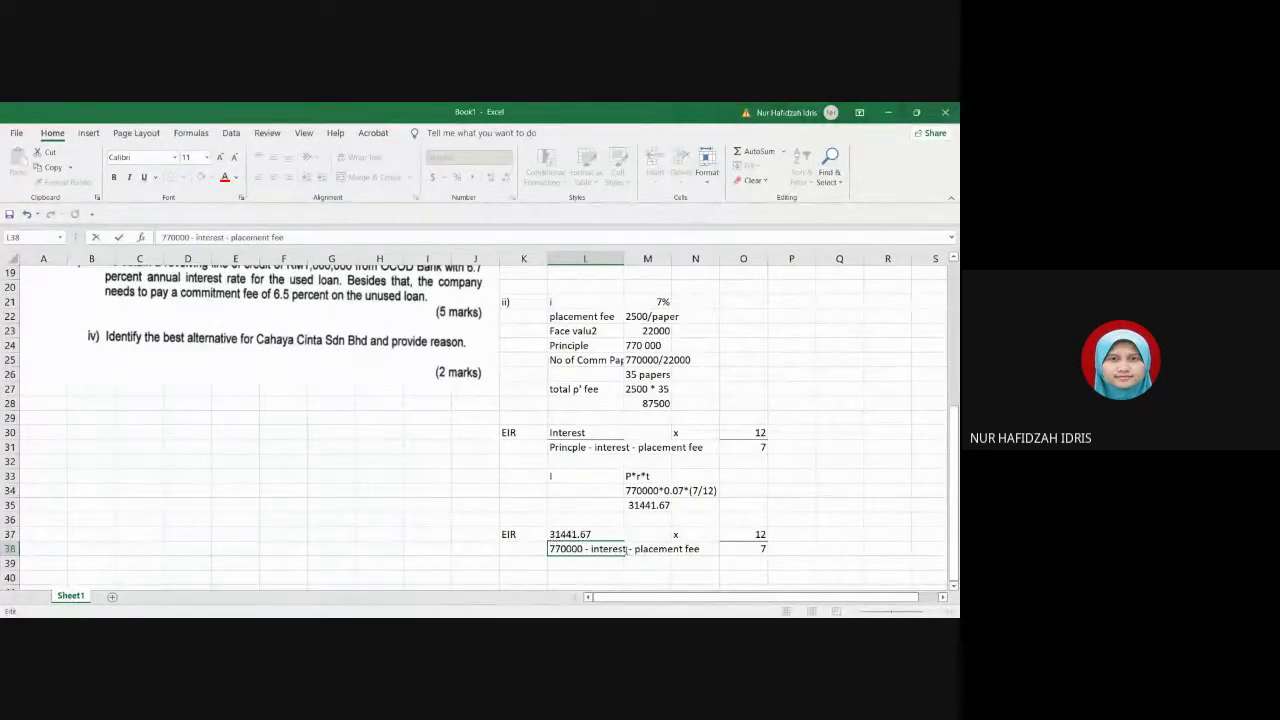
key("BackSpace")
key("BackSpace")
key("BackSpace")
key("BackSpace")
key("BackSpace")
key("BackSpace")
key("BackSpace")
key("BackSpace")
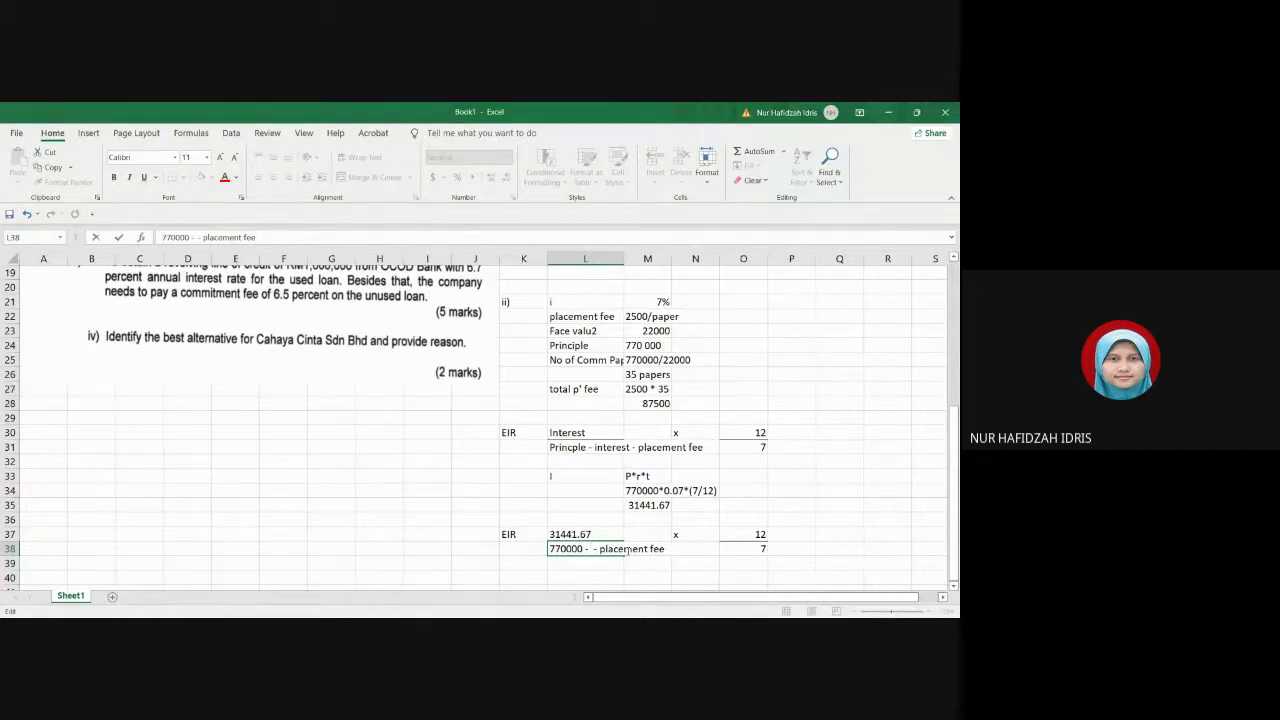
type("3144")
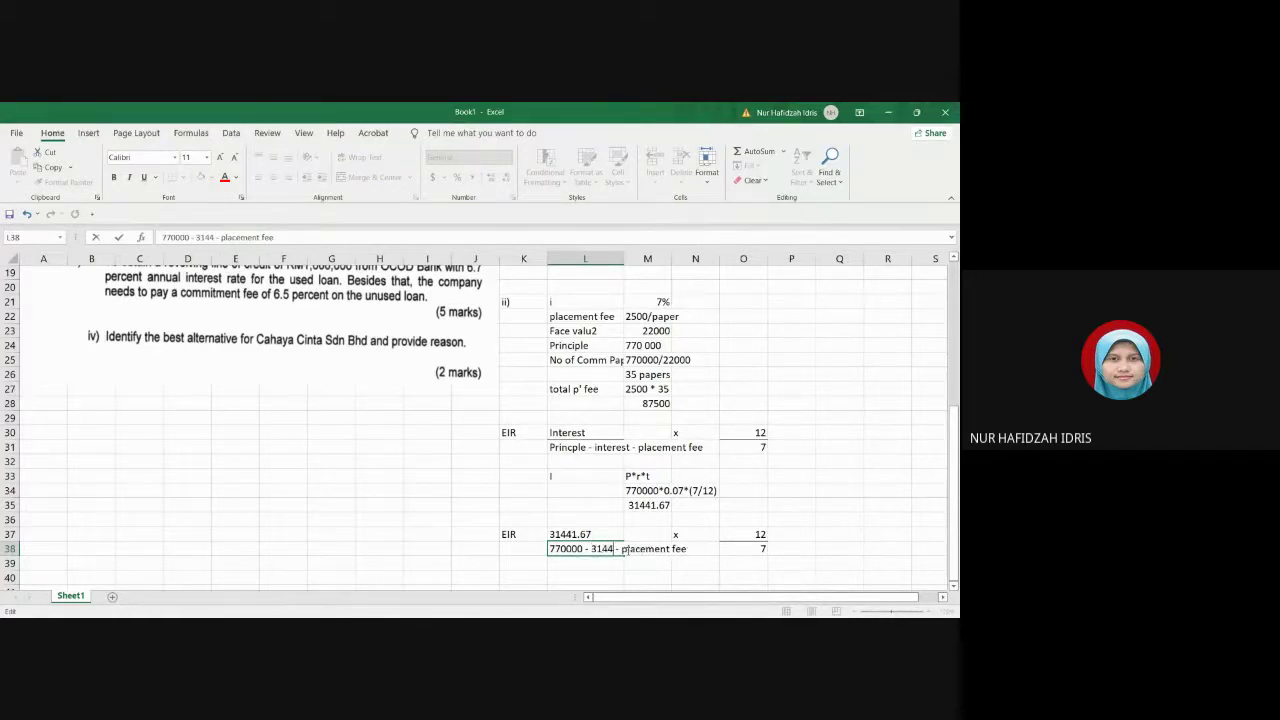
type("1.67")
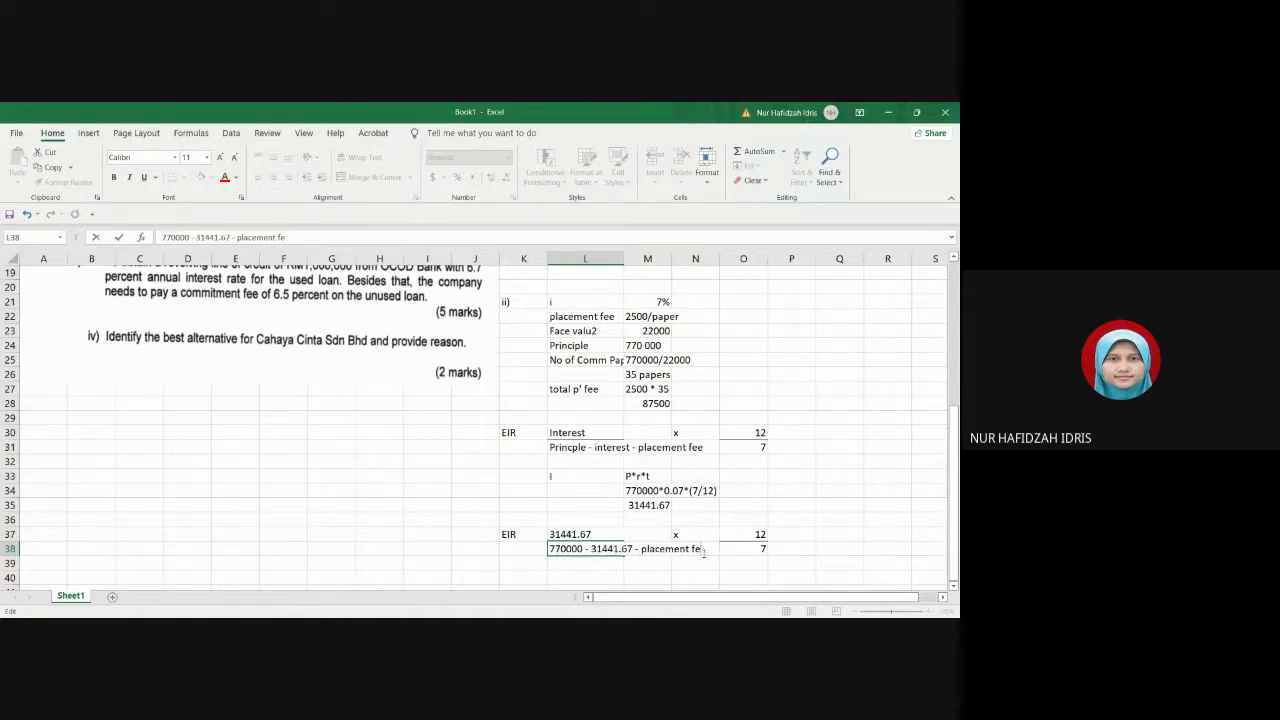
Step: Replace "placement fee" with 87500 in the denominator in L38
key("BackSpace")
key("BackSpace")
key("BackSpace")
key("BackSpace")
key("BackSpace")
key("BackSpace")
key("BackSpace")
key("BackSpace")
key("BackSpace")
key("BackSpace")
key("BackSpace")
key("BackSpace")
type("87500")
left_click(885, 579)
scroll(589, 567, "down", 1)
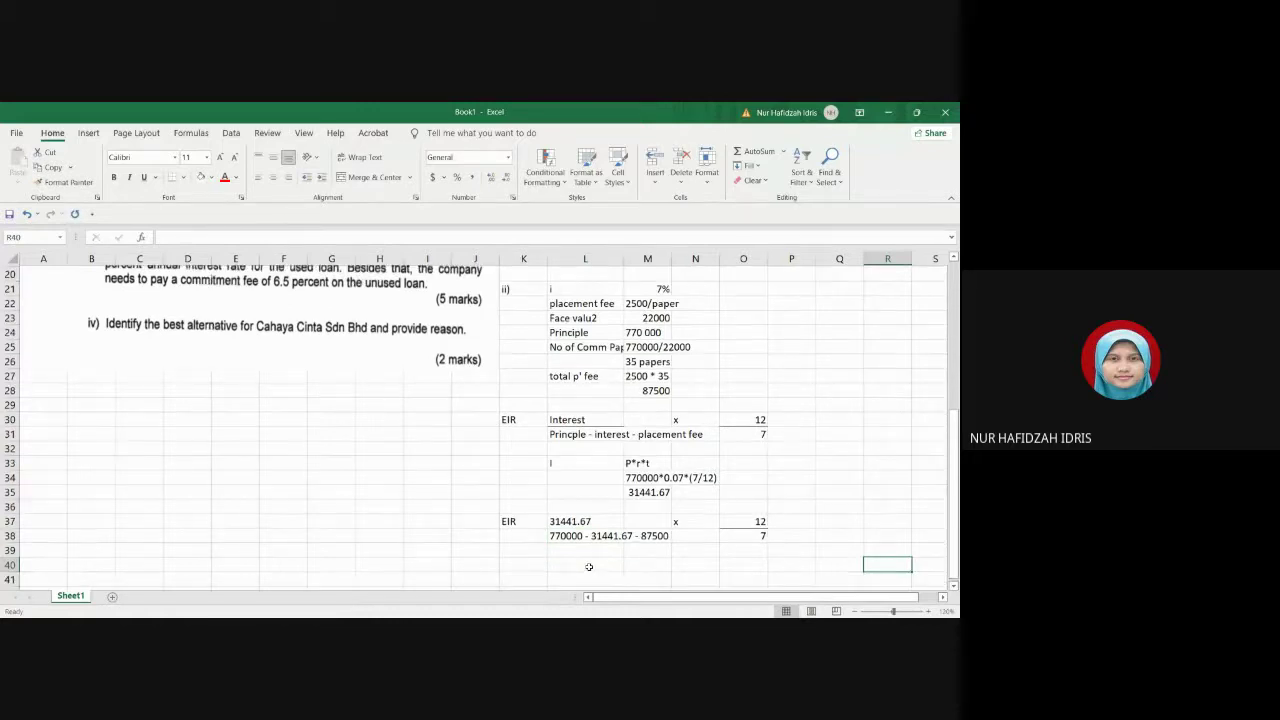
scroll(589, 567, "down", 1)
left_click(588, 534)
type("=")
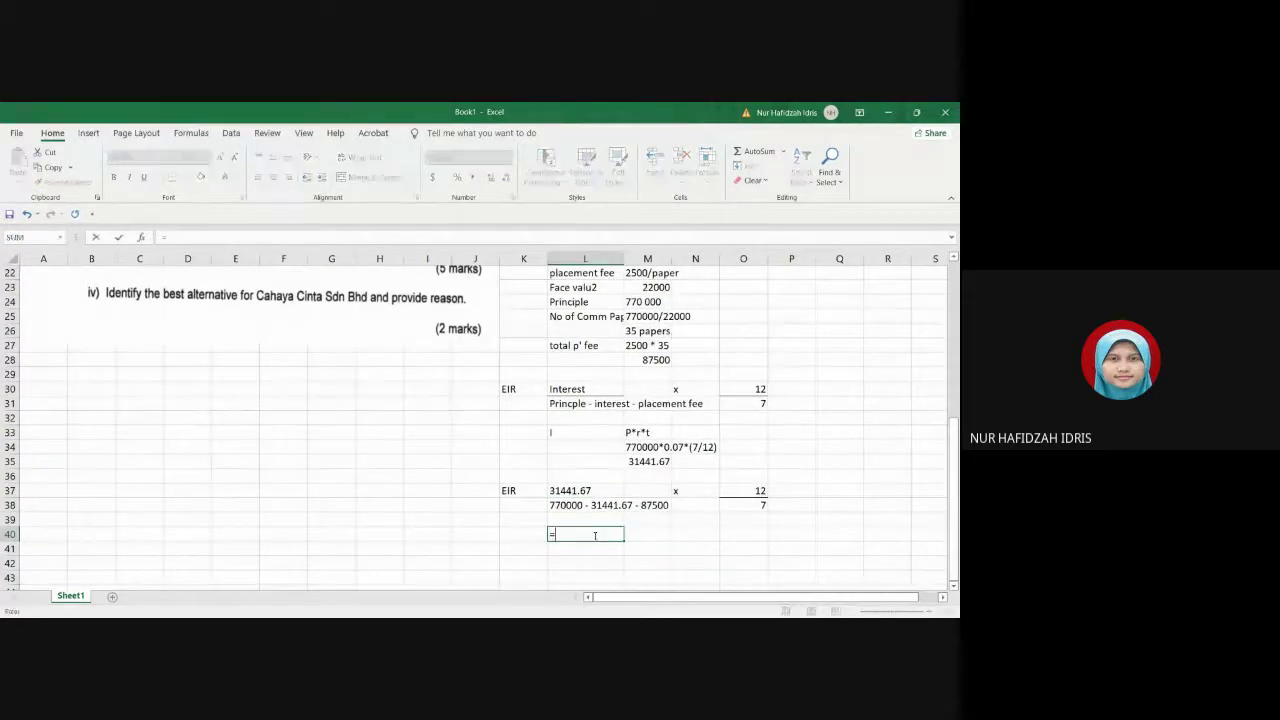
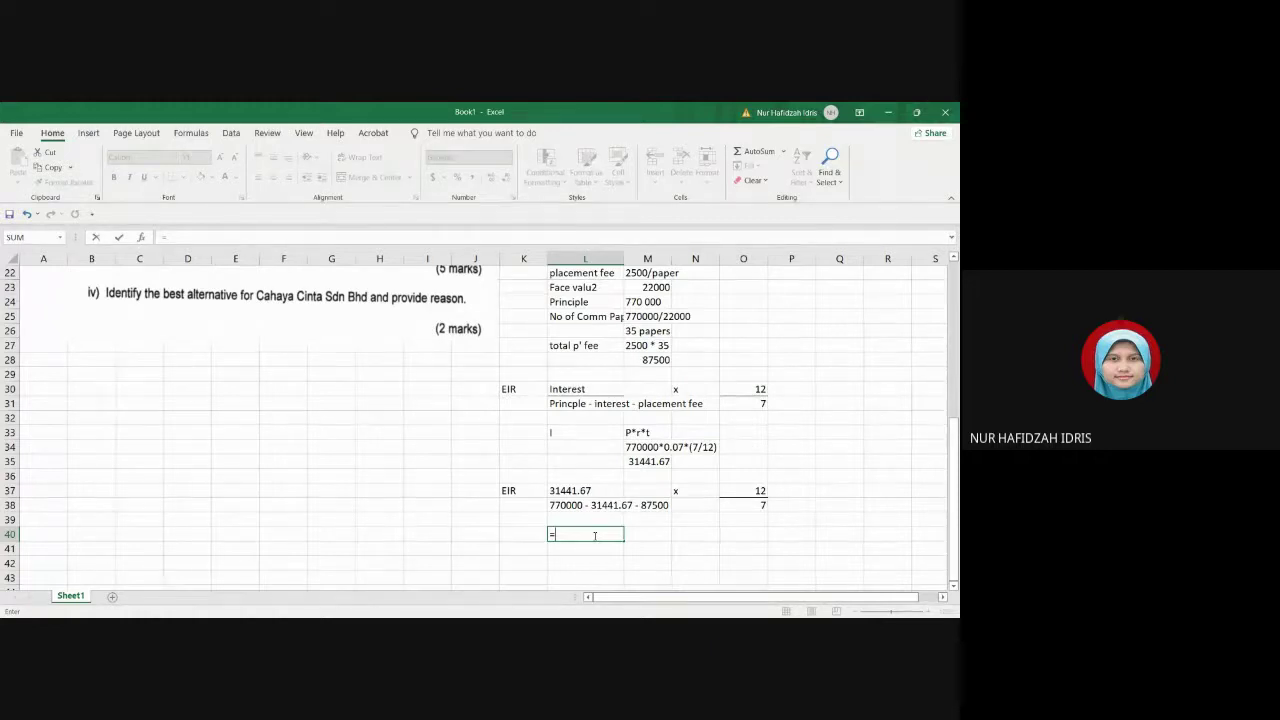
left_click(560, 550)
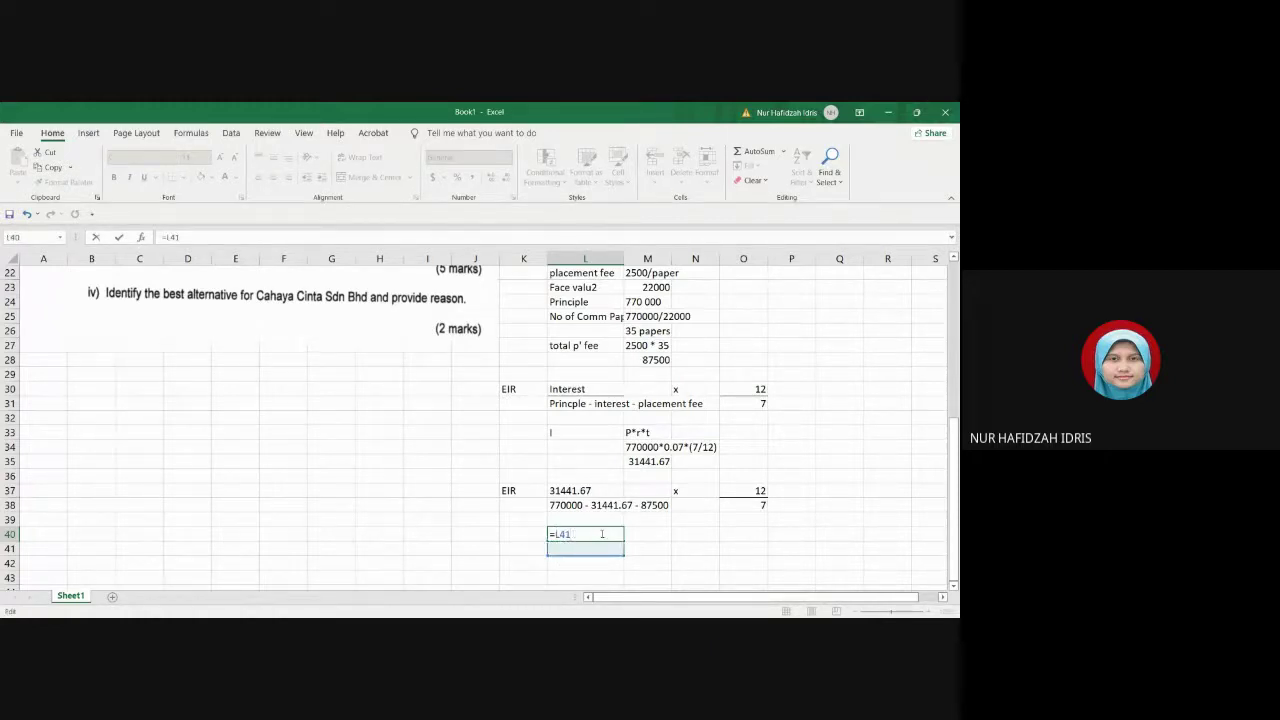
key("BackSpace")
key("BackSpace")
key("BackSpace")
key("BackSpace")
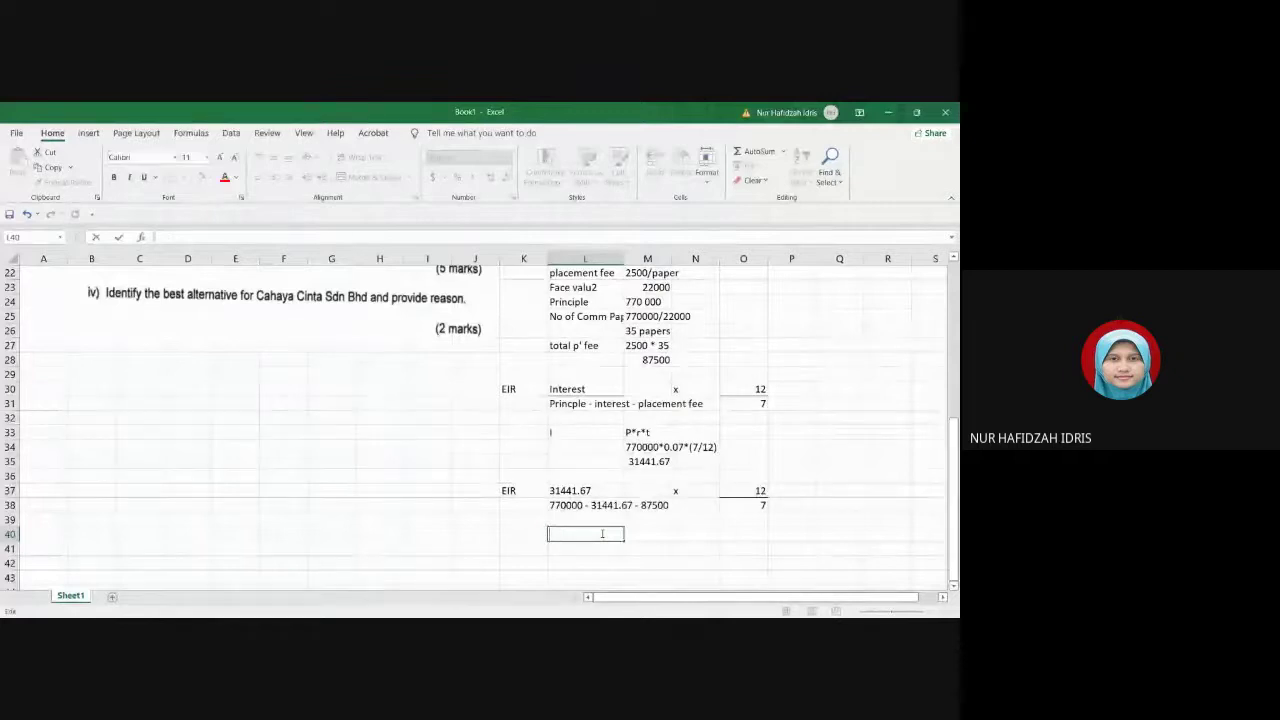
Step: Enter 8.28% in L40 as the commercial paper's EIR
type("8")
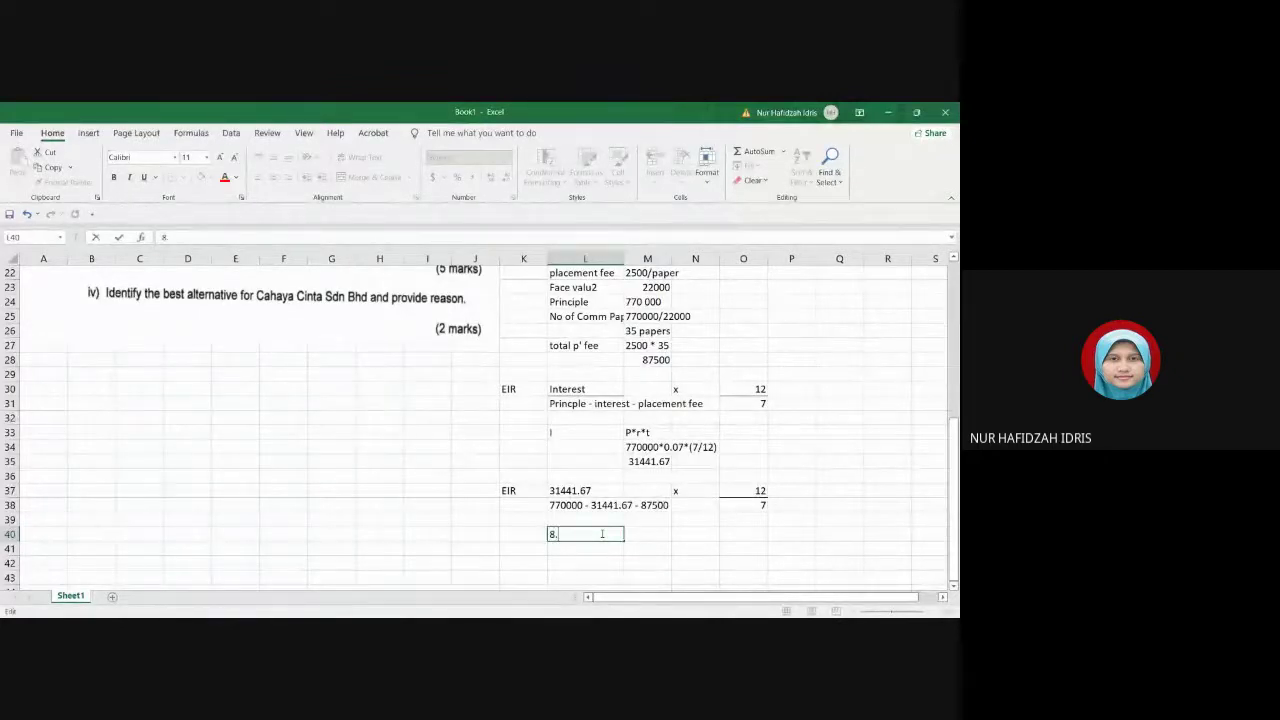
type(".28%")
left_click(648, 535)
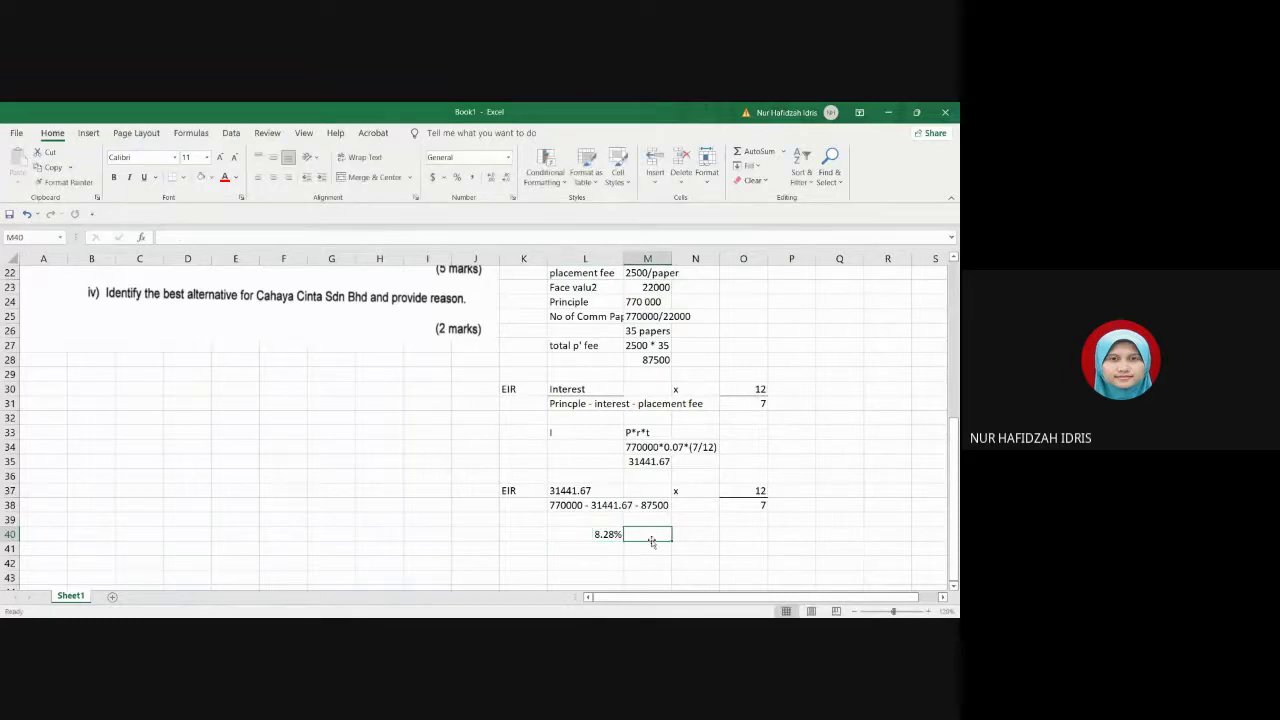
Step: Remove the equals sign from the discounted loan's EIR in L18, leaving the plain value 6.81%
scroll(653, 538, "up", 3)
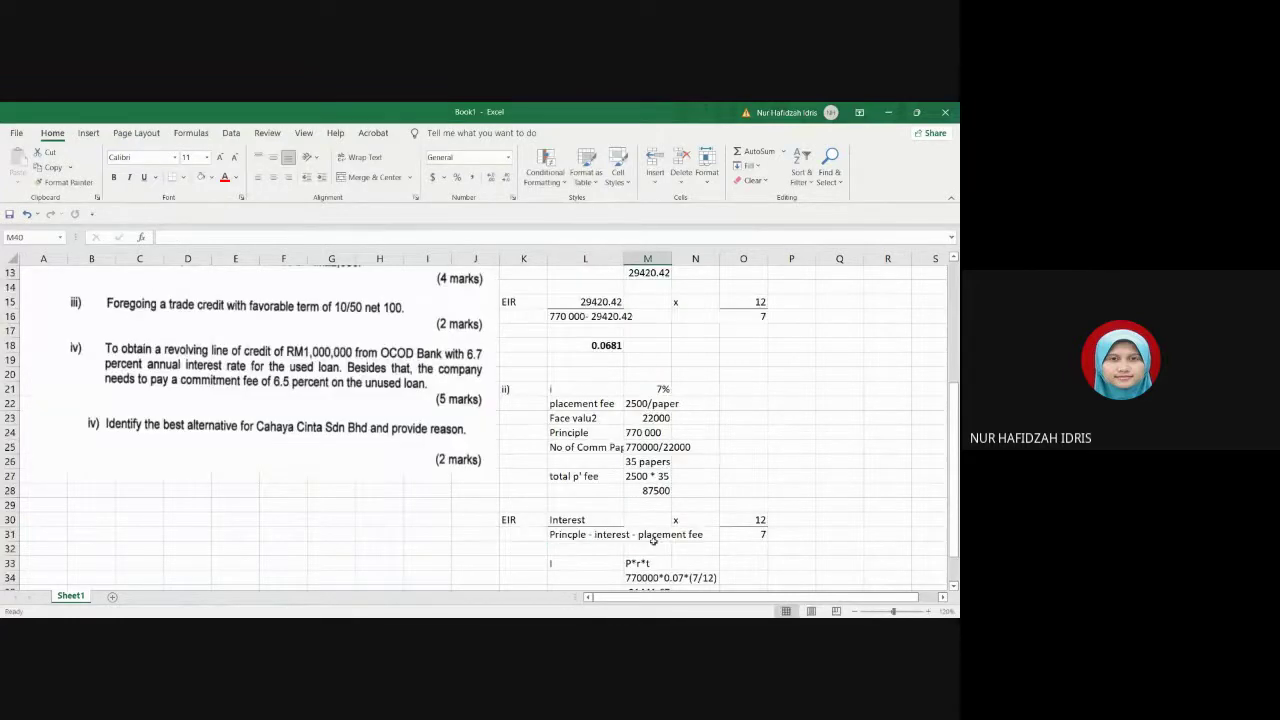
left_click(594, 345)
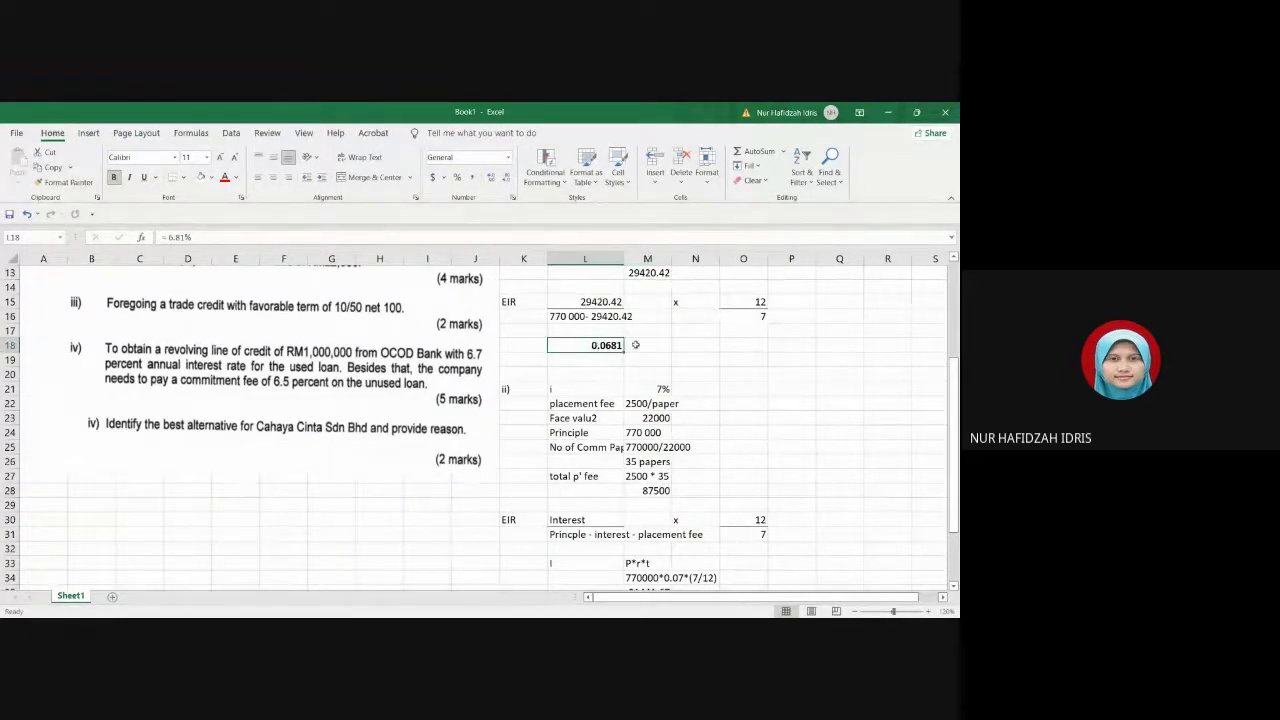
scroll(580, 459, "down", 2)
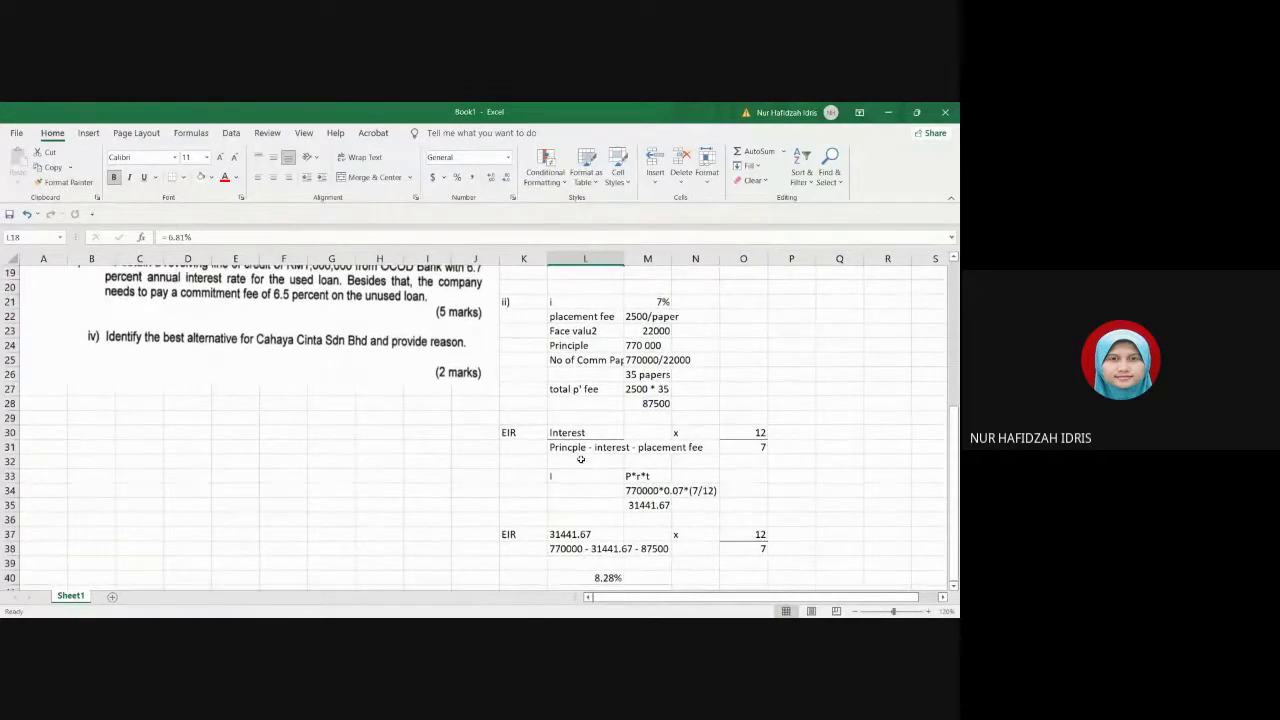
scroll(580, 459, "up", 3)
left_click(168, 237)
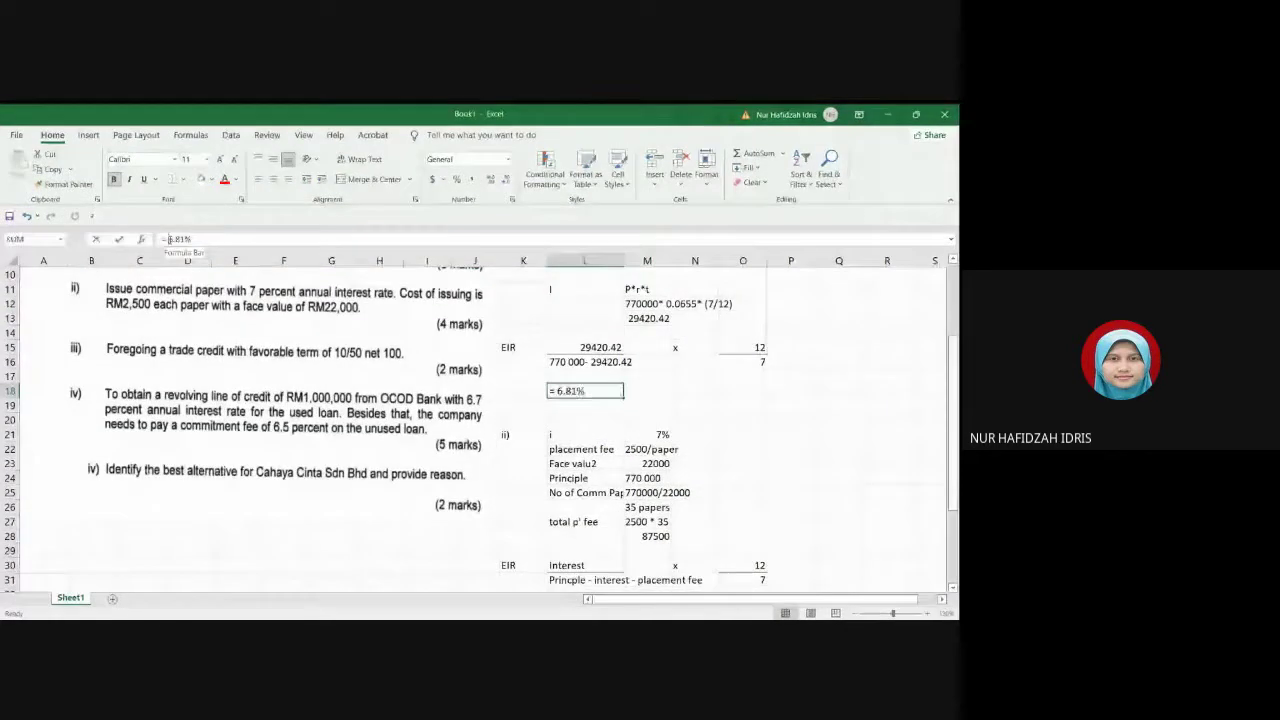
key("BackSpace")
key("BackSpace")
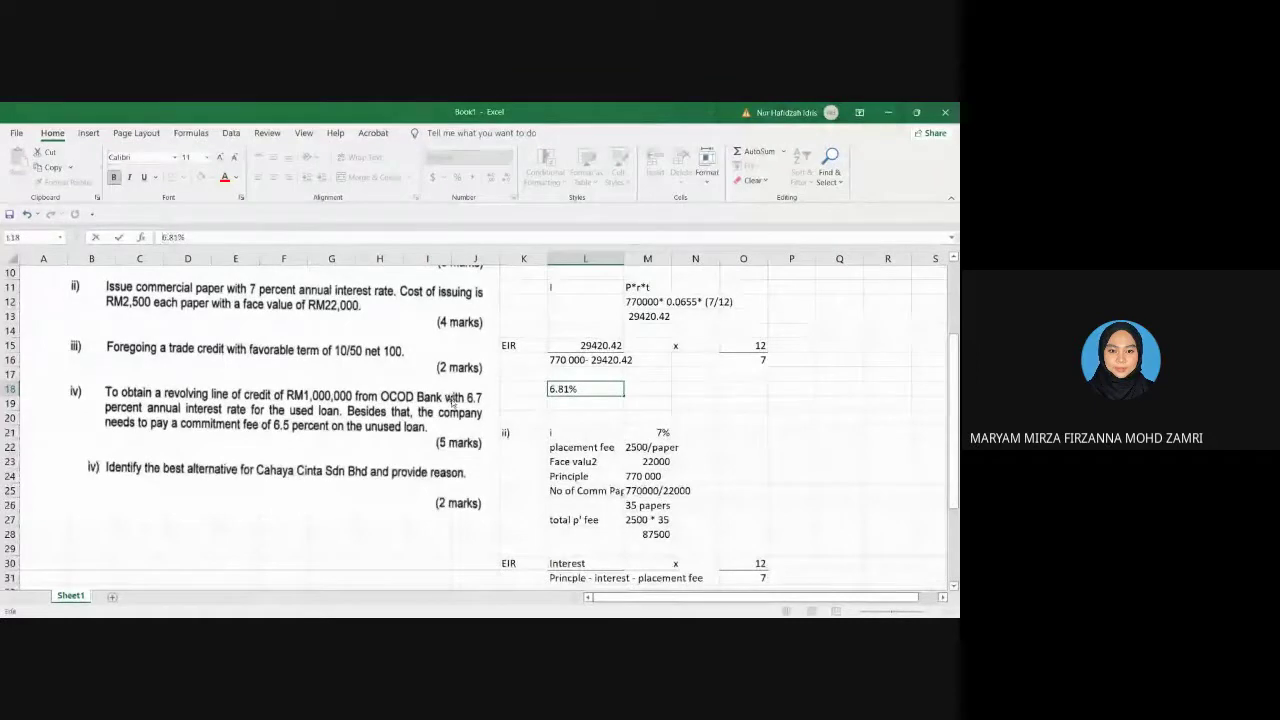
left_click(790, 438)
Step: Highlight the discounted loan's EIR in L18 with a light blue fill
left_click(600, 388)
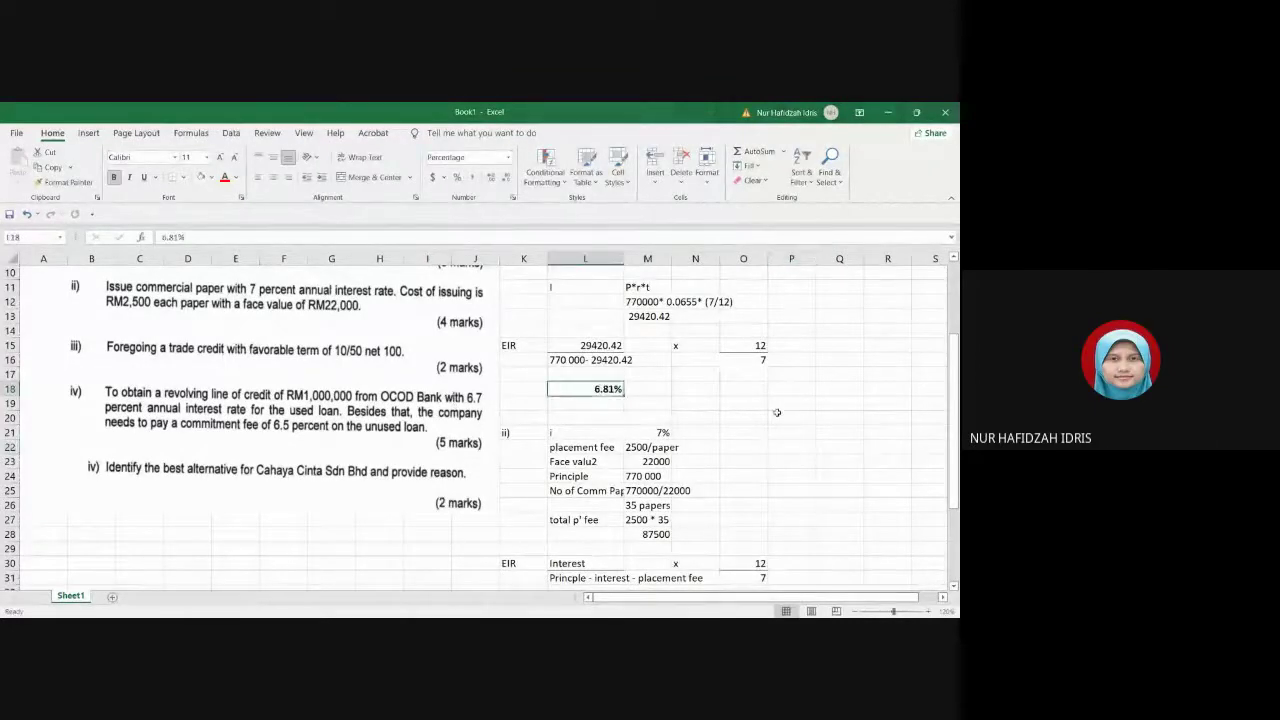
scroll(777, 412, "down", 1)
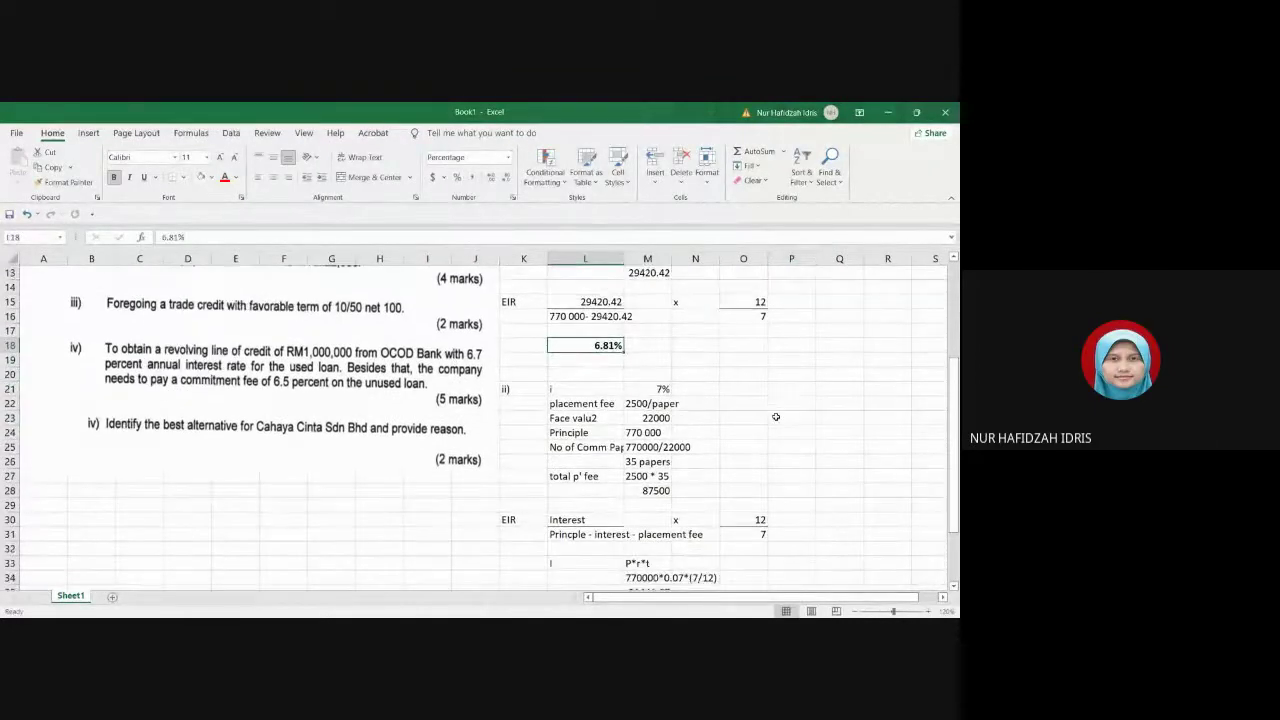
left_click(210, 177)
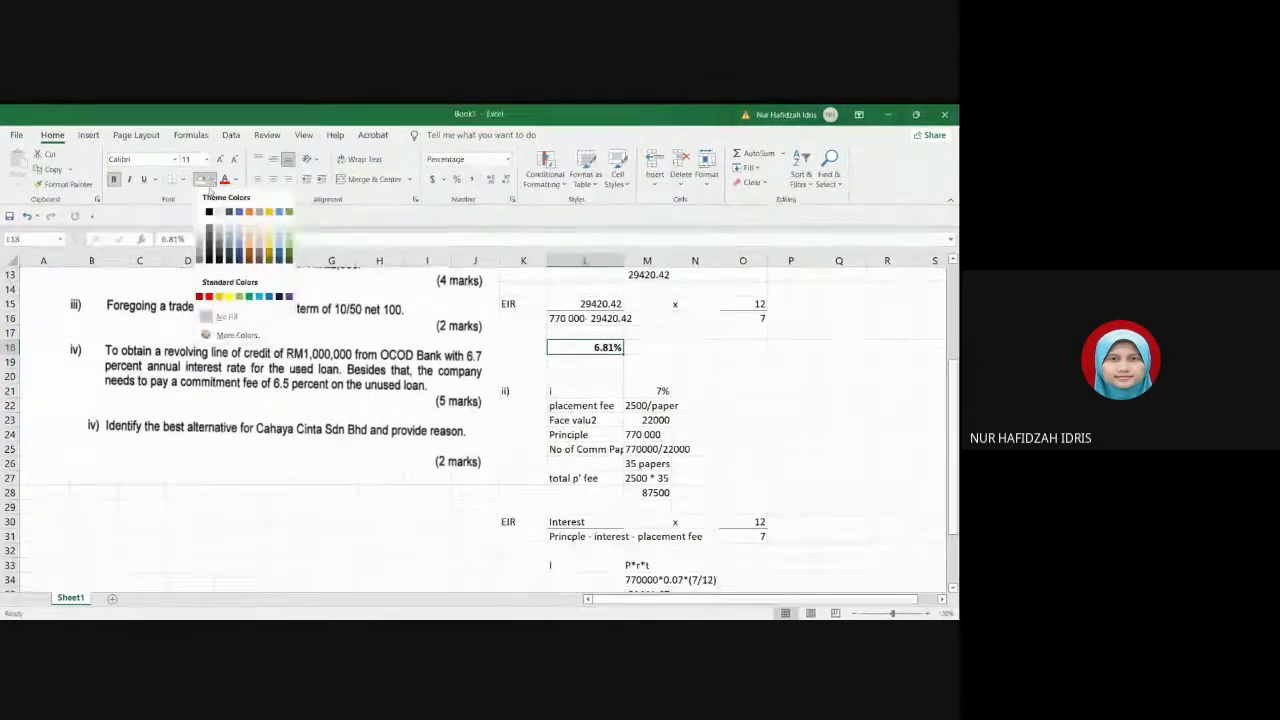
left_click(279, 237)
Step: Format the commercial paper's EIR in L40 with the same light blue fill, left alignment and bold
scroll(511, 352, "down", 3)
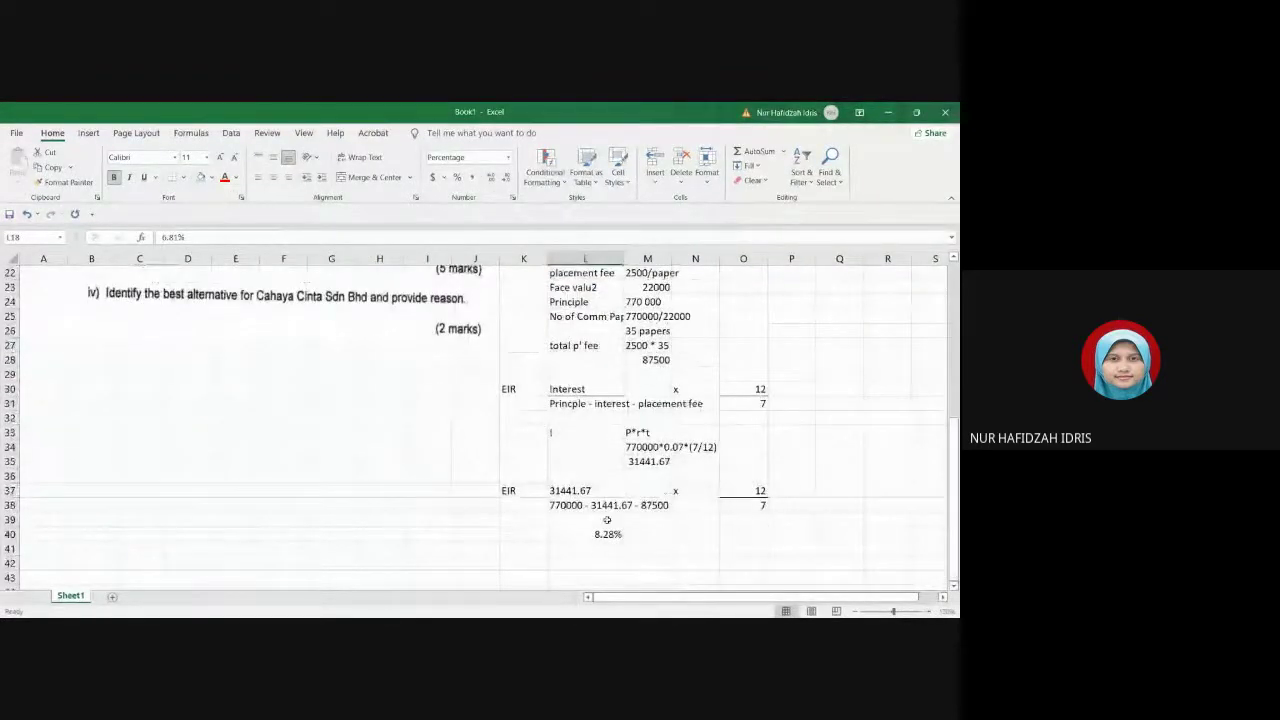
left_click(585, 534)
left_click(201, 177)
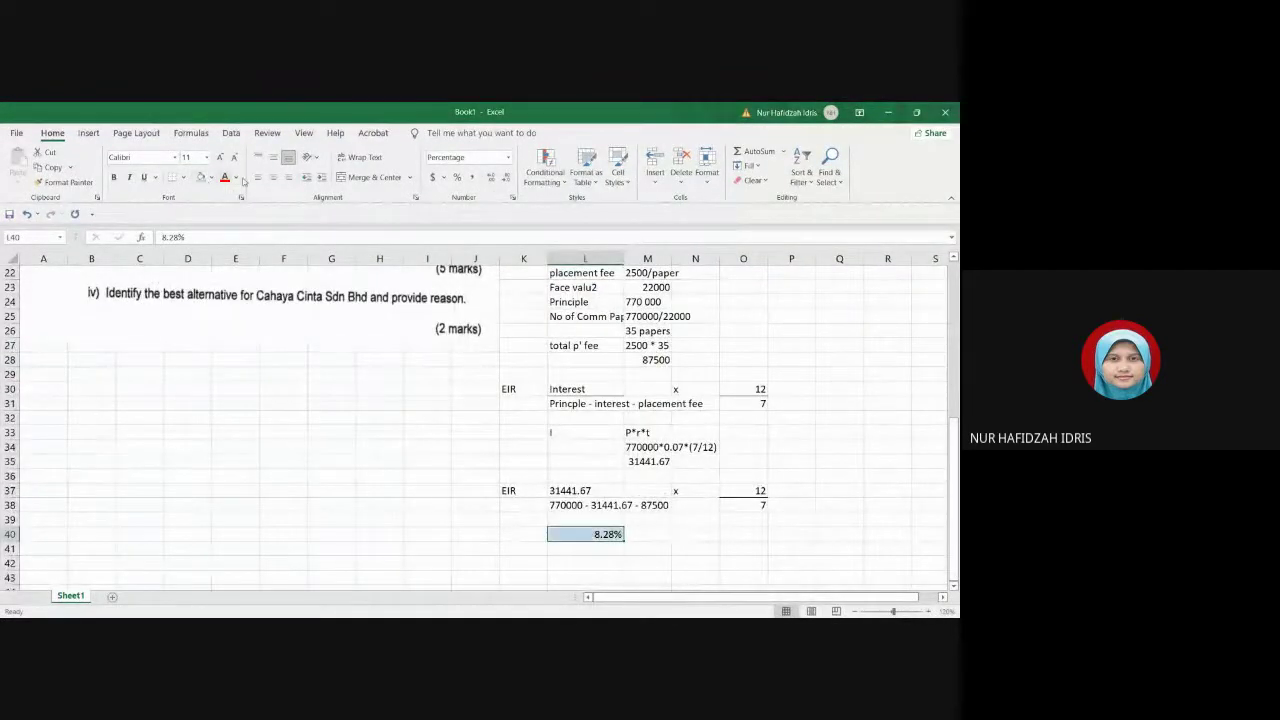
left_click(257, 177)
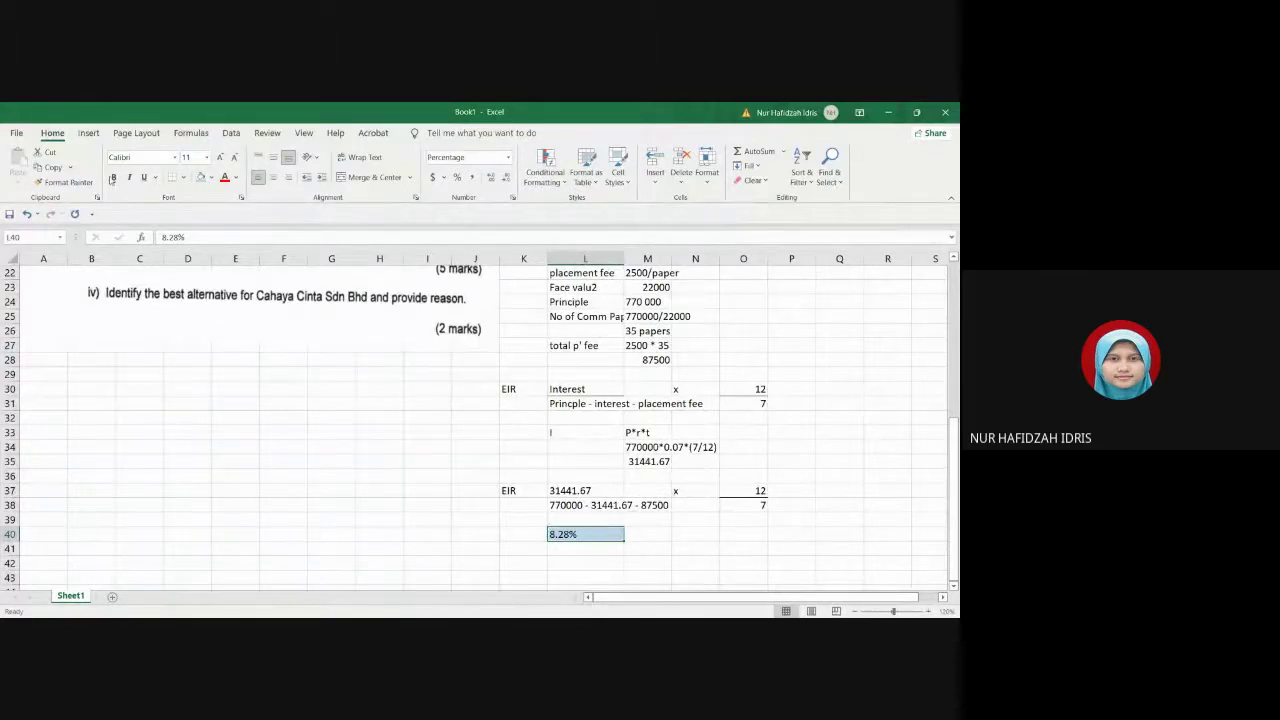
left_click(113, 177)
left_click(678, 537)
scroll(672, 530, "up", 3)
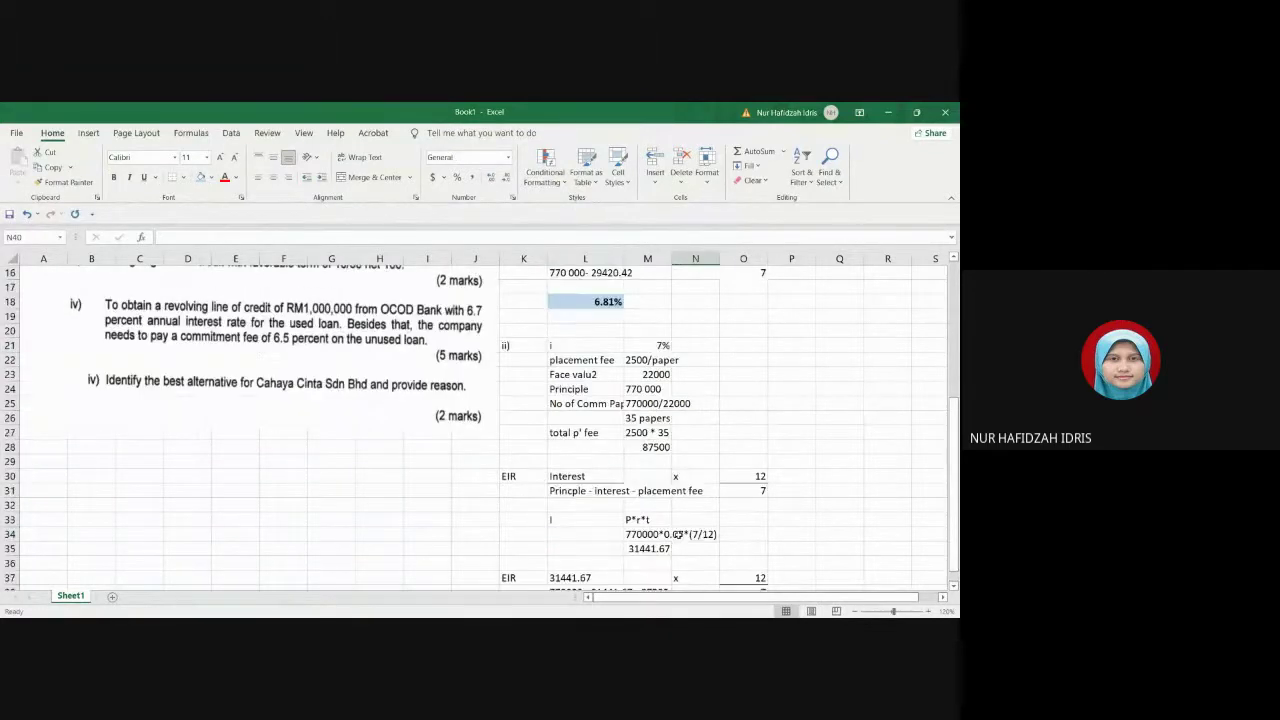
scroll(640, 496, "down", 3)
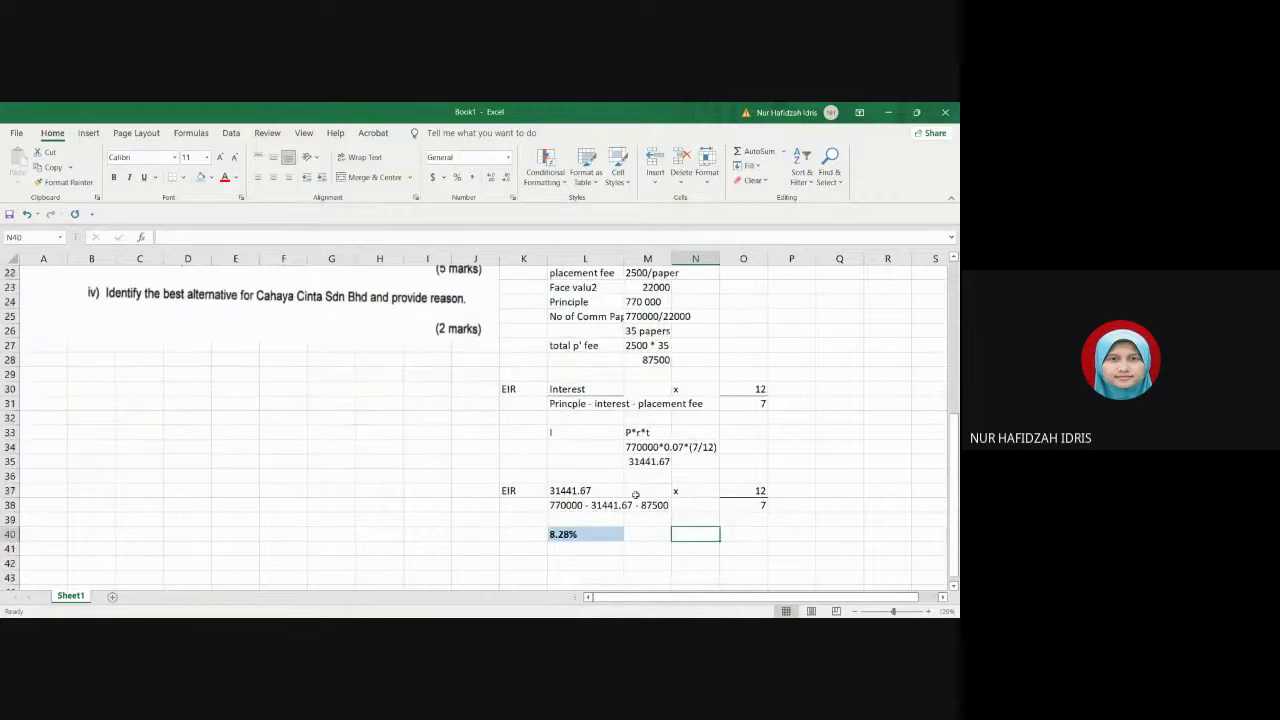
Step: Start the trade credit section below the question text with "iii)" in A28 and "10/50 net 100" in B28
scroll(635, 490, "up", 7)
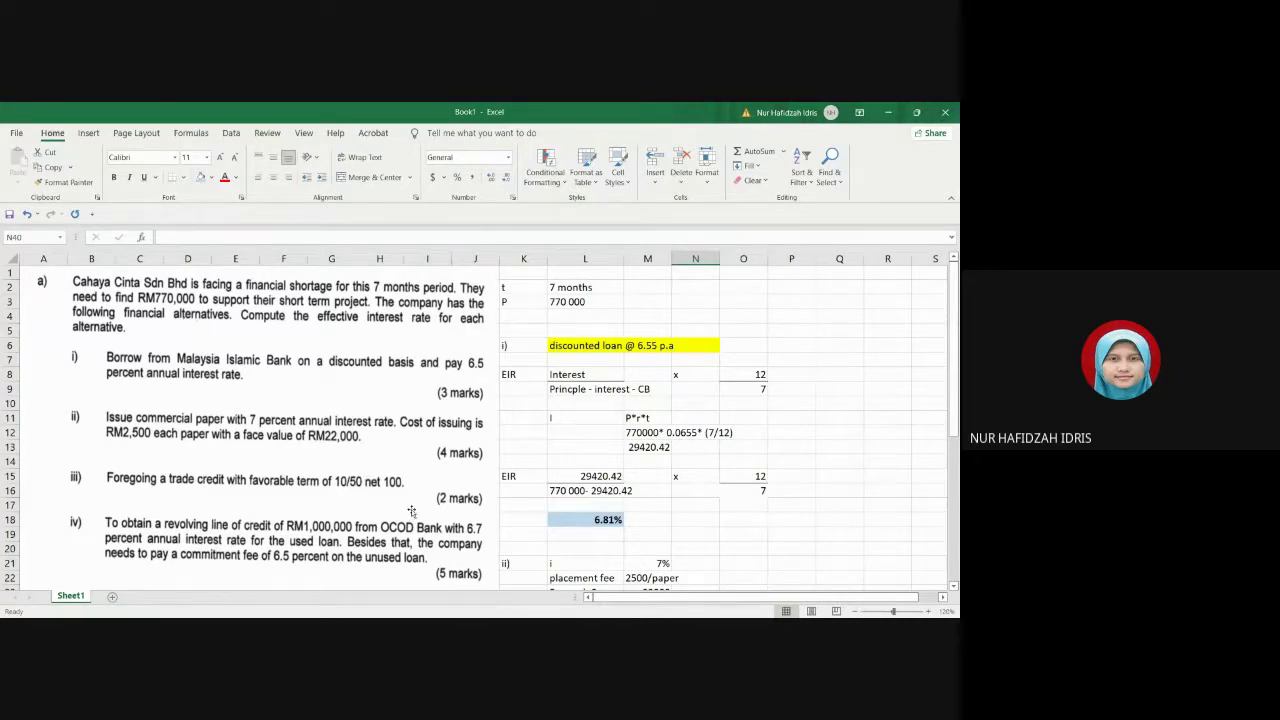
scroll(405, 513, "down", 7)
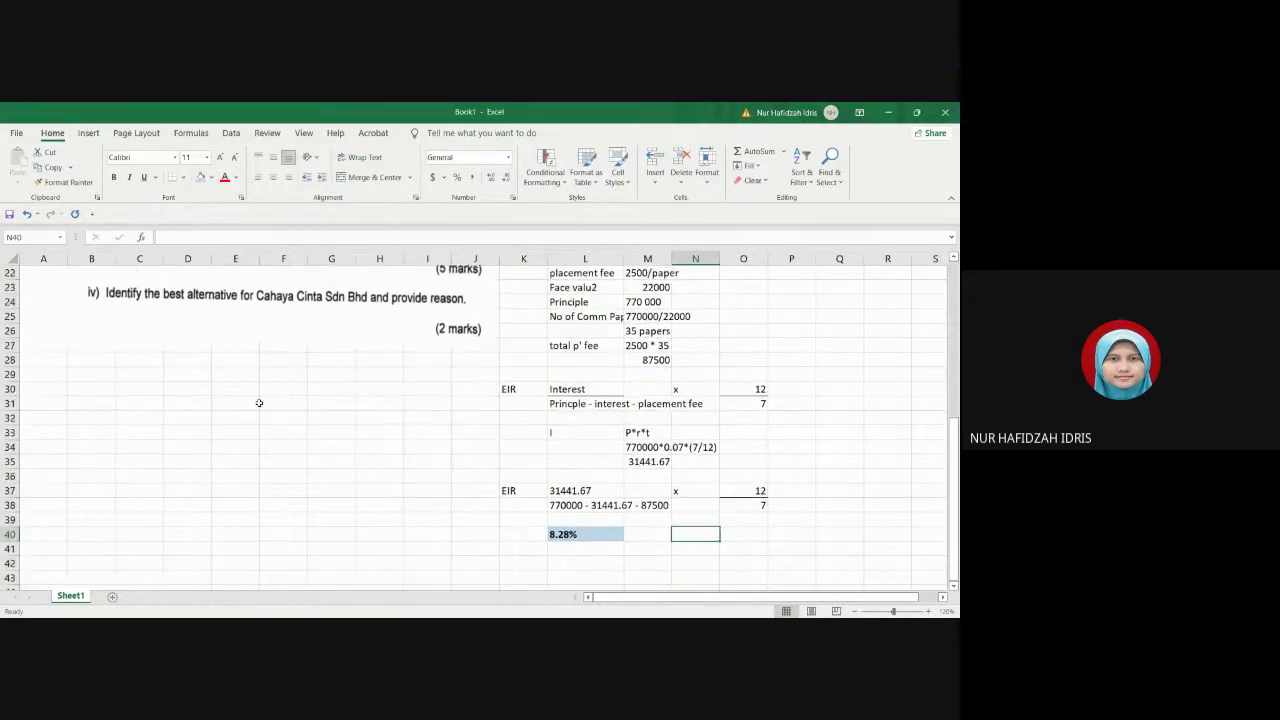
left_click(60, 362)
type("ii)")
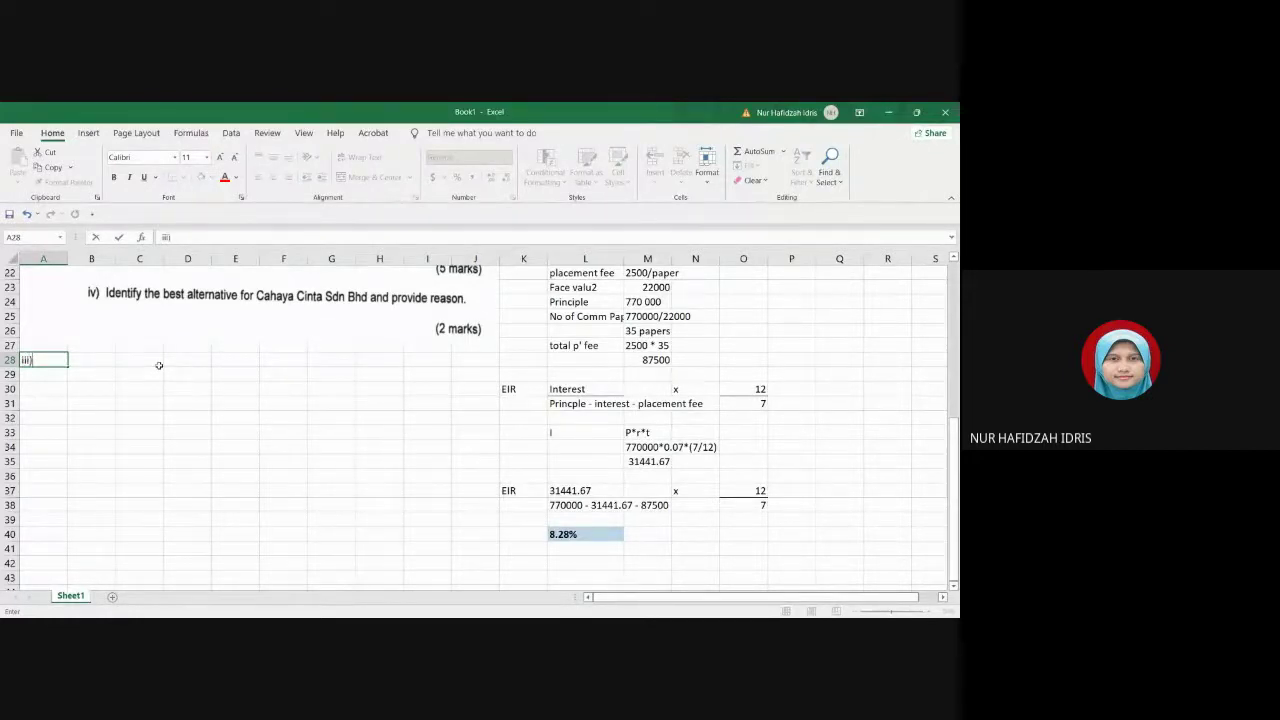
left_click(94, 360)
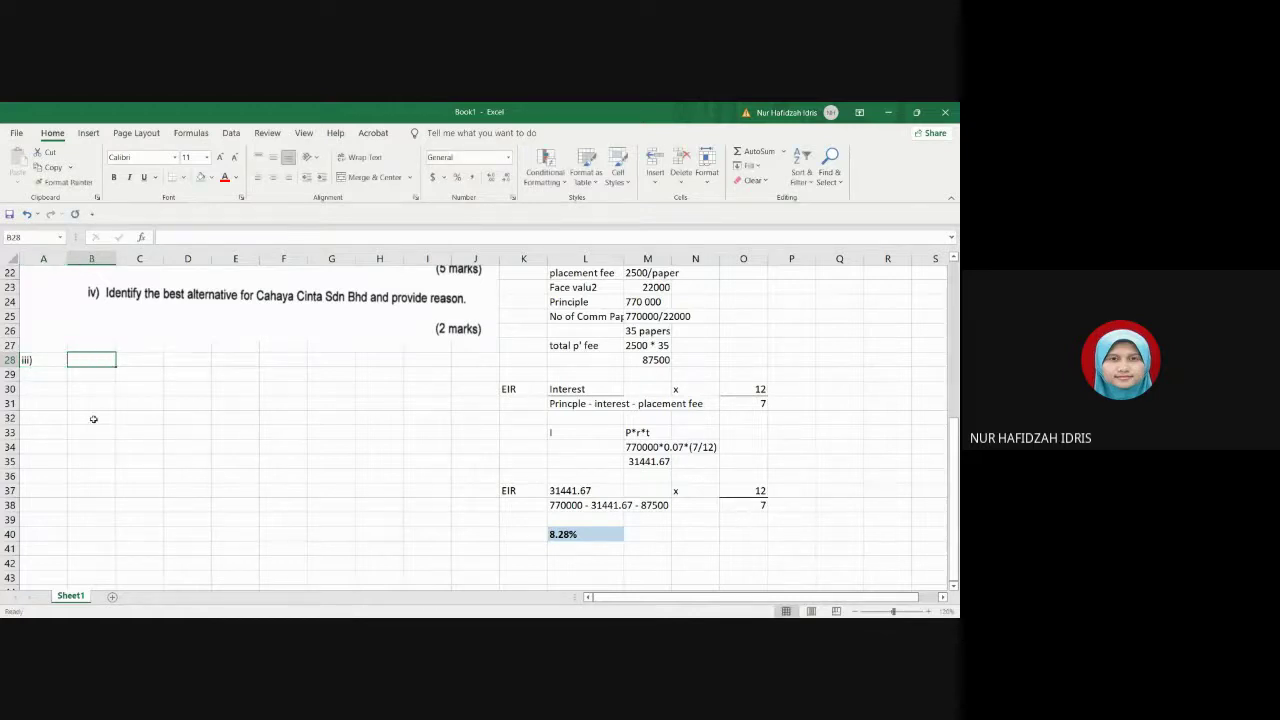
scroll(91, 417, "up", 3)
scroll(97, 440, "up", 1)
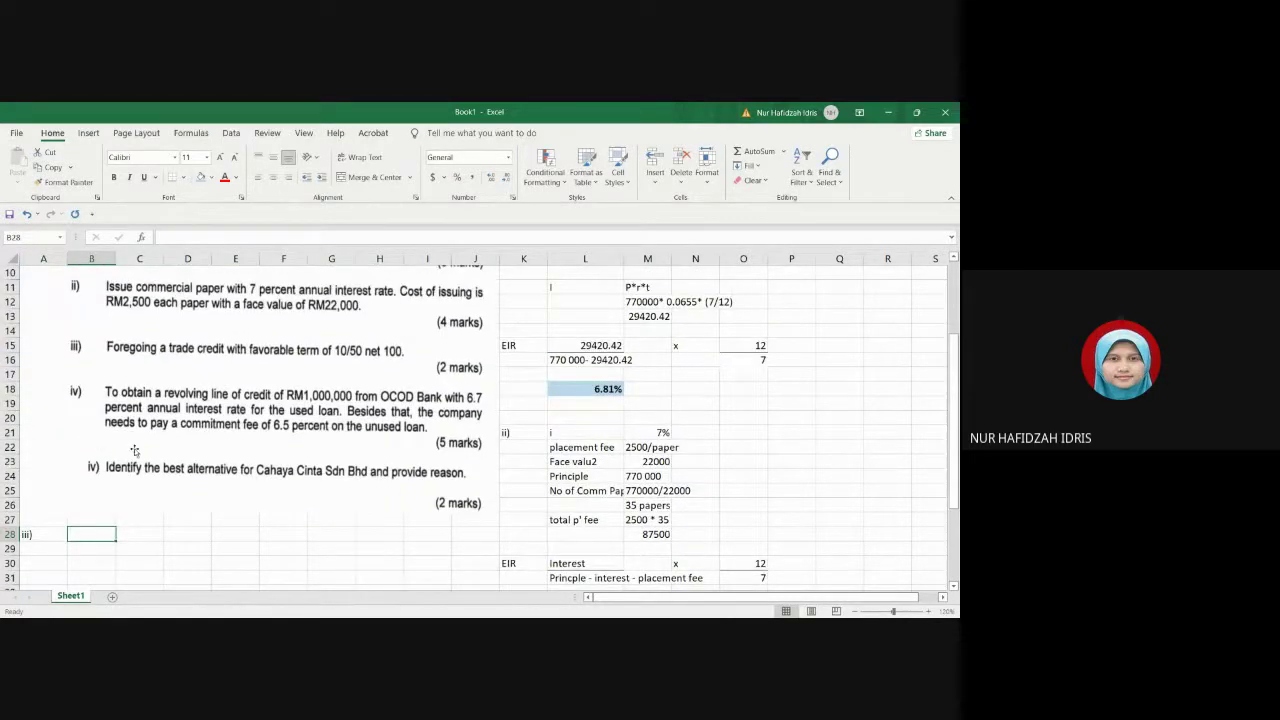
type("10/5")
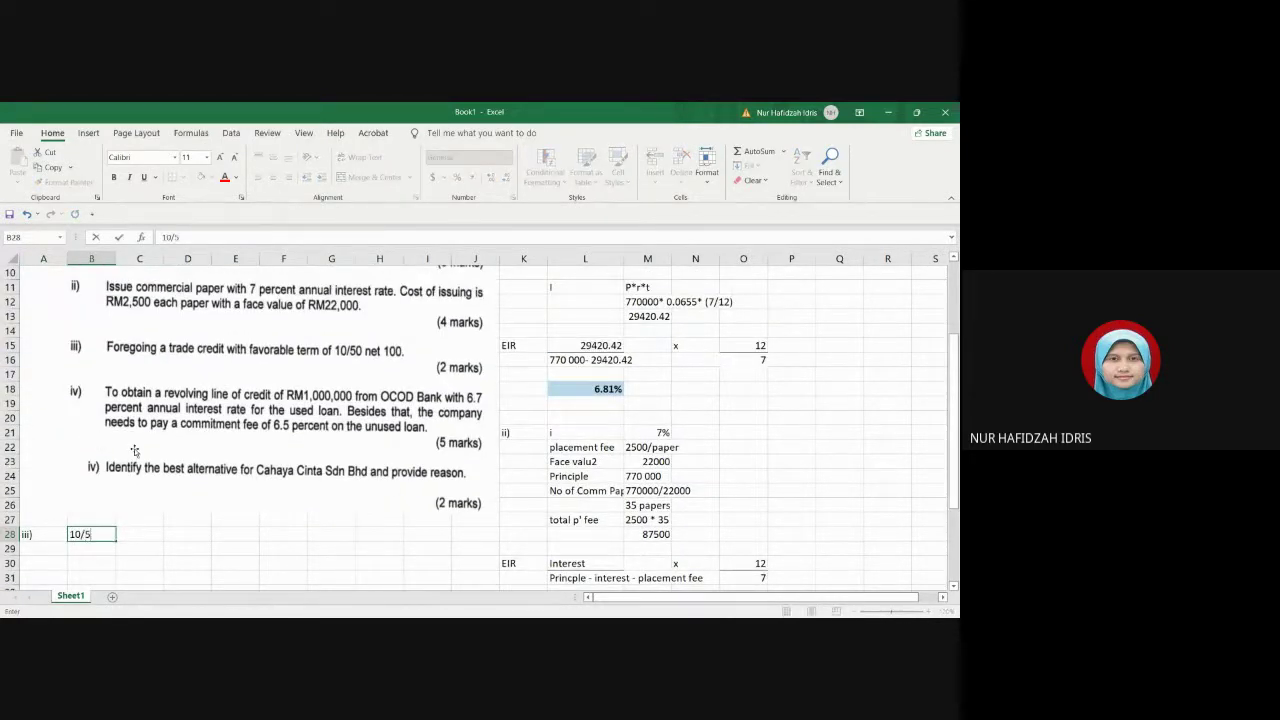
type("0 net 100")
left_click(135, 548)
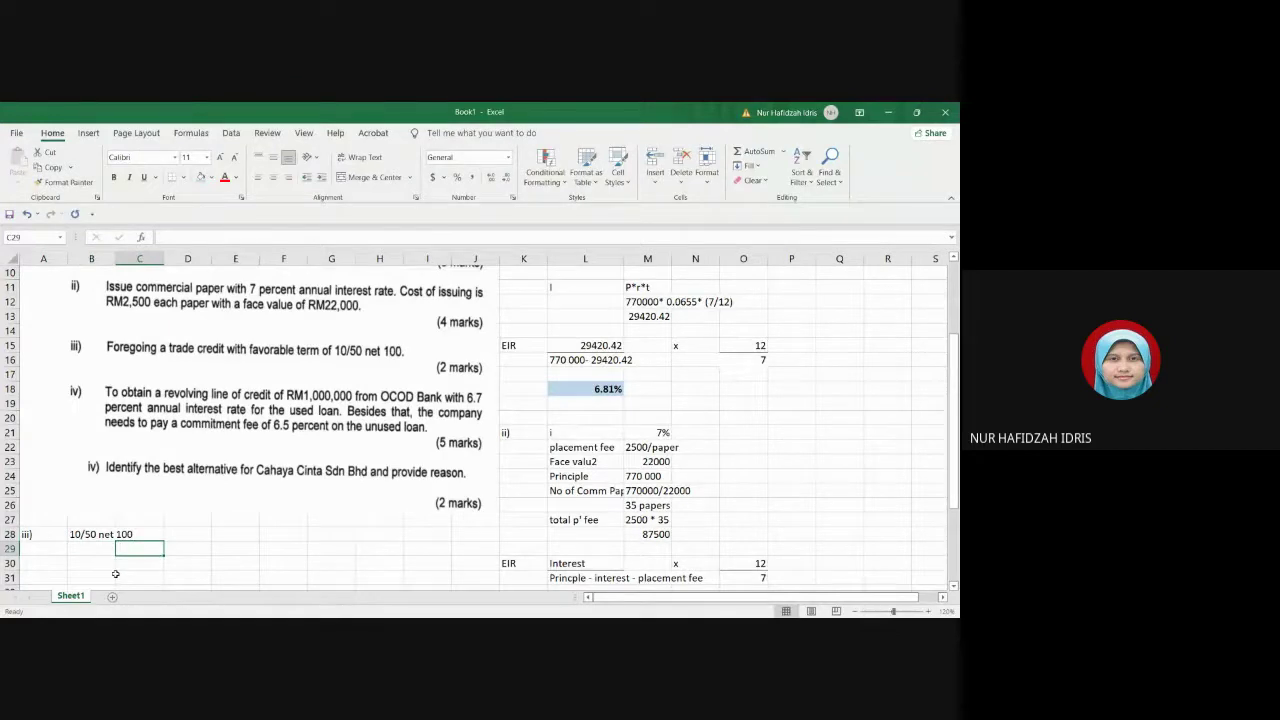
Step: Enter 10 in B29 and its label D in C29 under the trade credit term
left_click(92, 551)
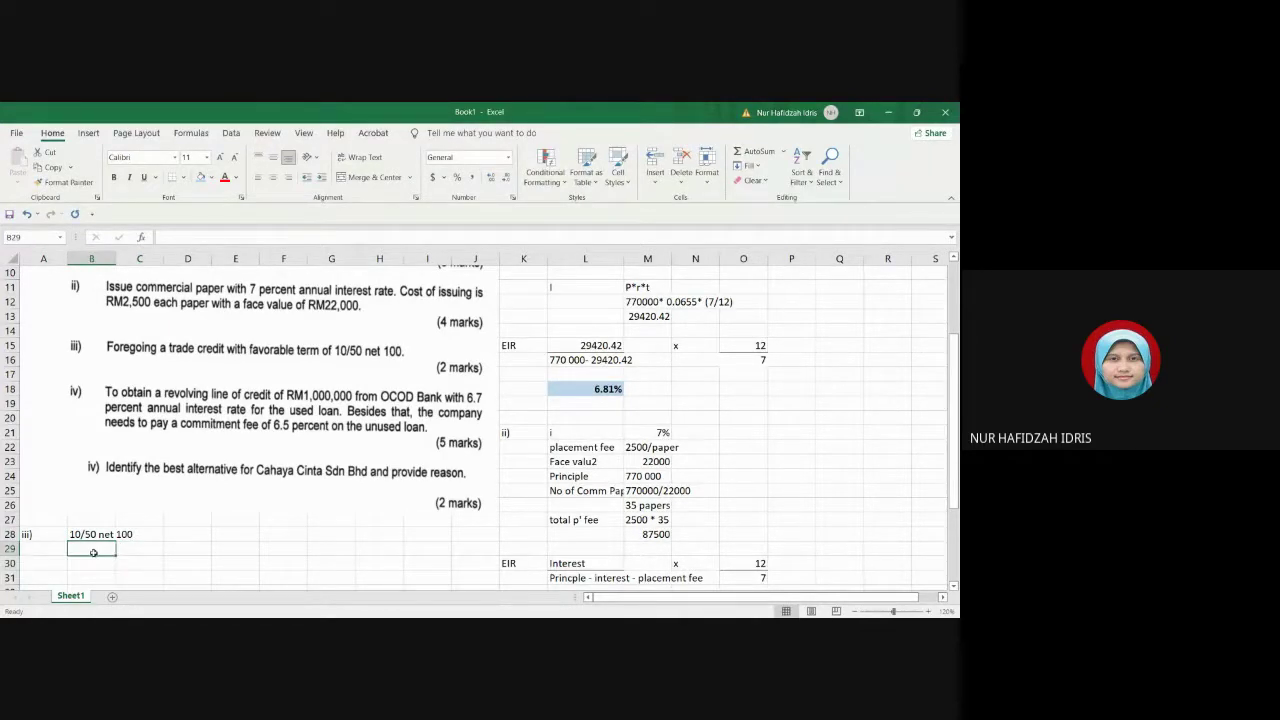
type("10")
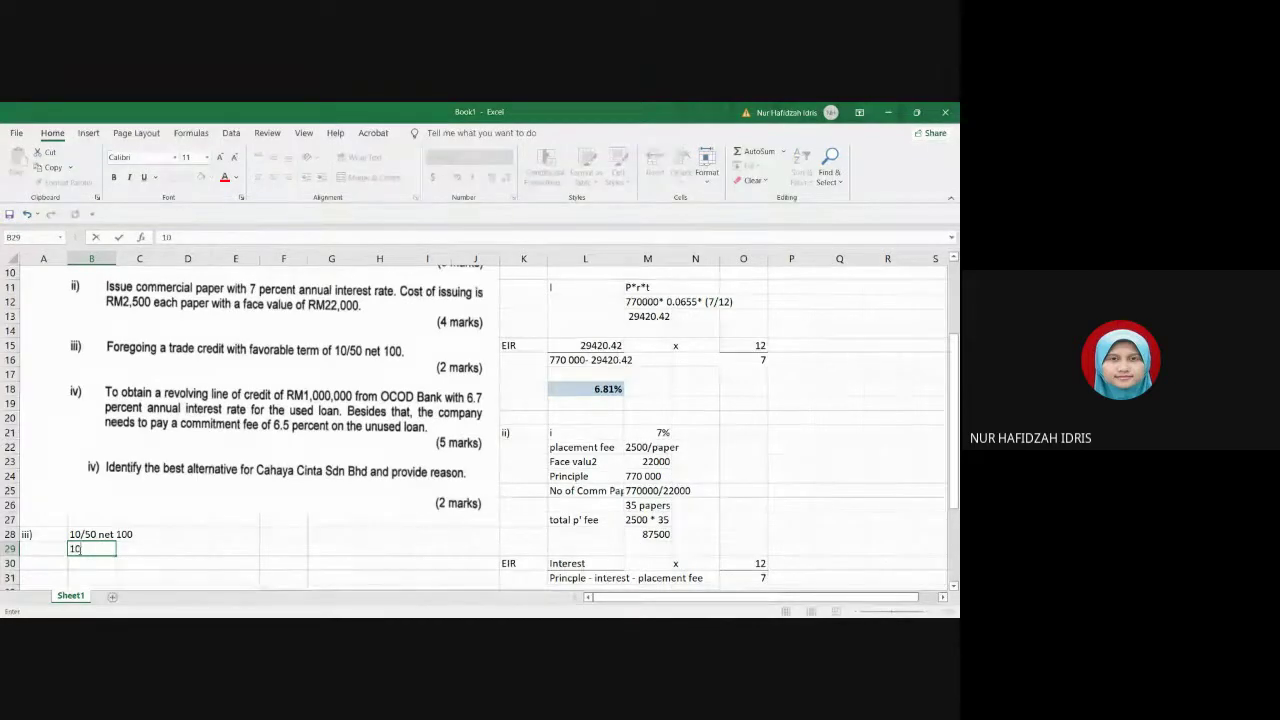
key("Tab")
type("D")
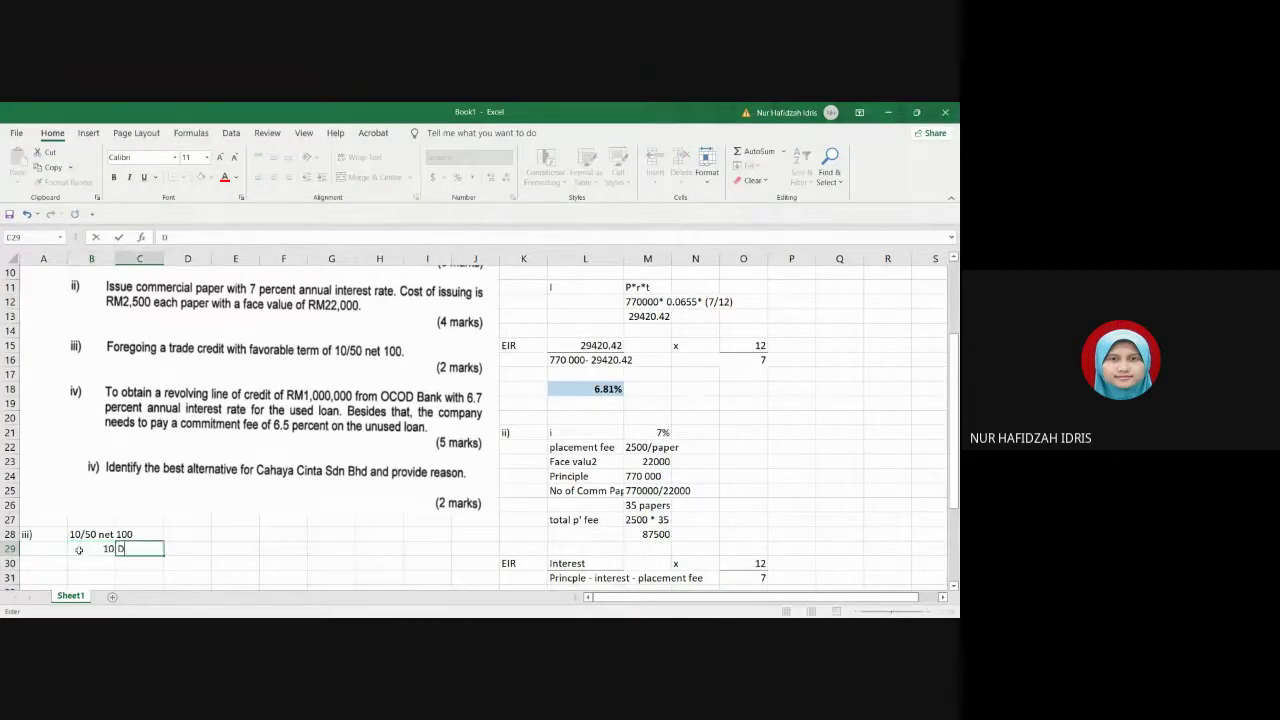
key("Return")
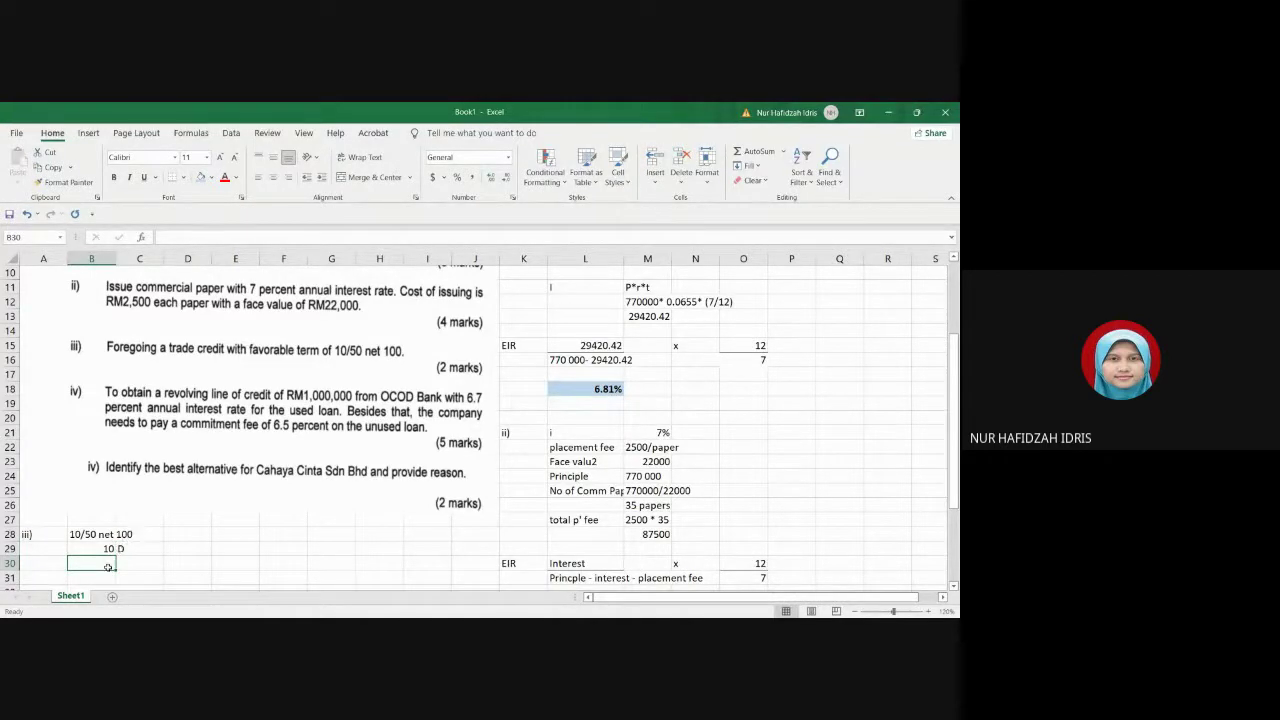
Step: Enter 50 in B30 and its label DP in C30 under the trade credit term
type("50")
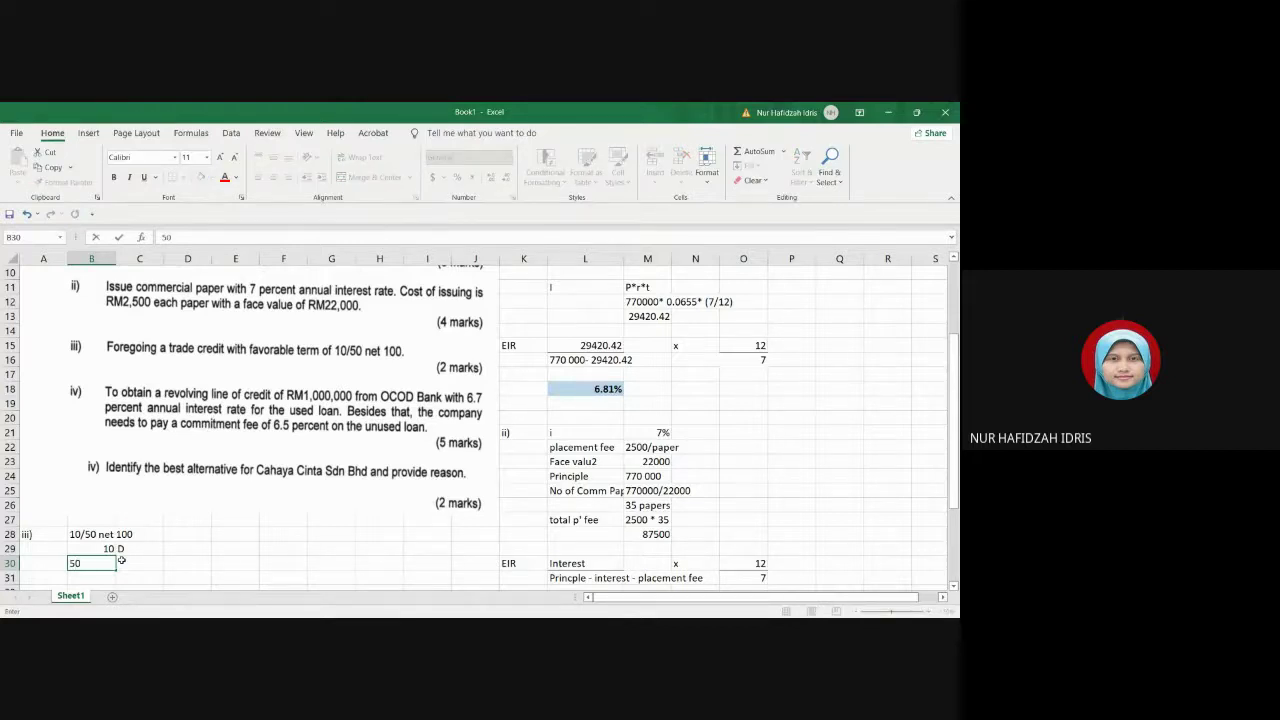
key("Tab")
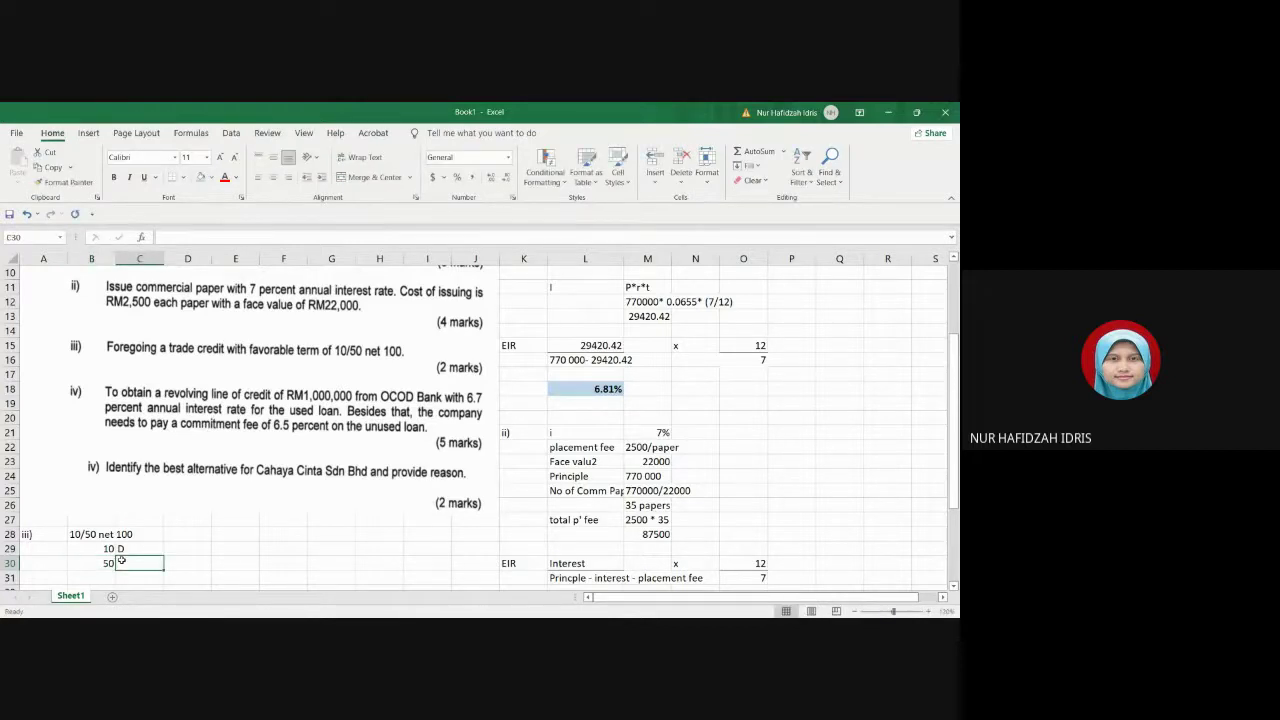
type("dp")
key("BackSpace")
key("BackSpace")
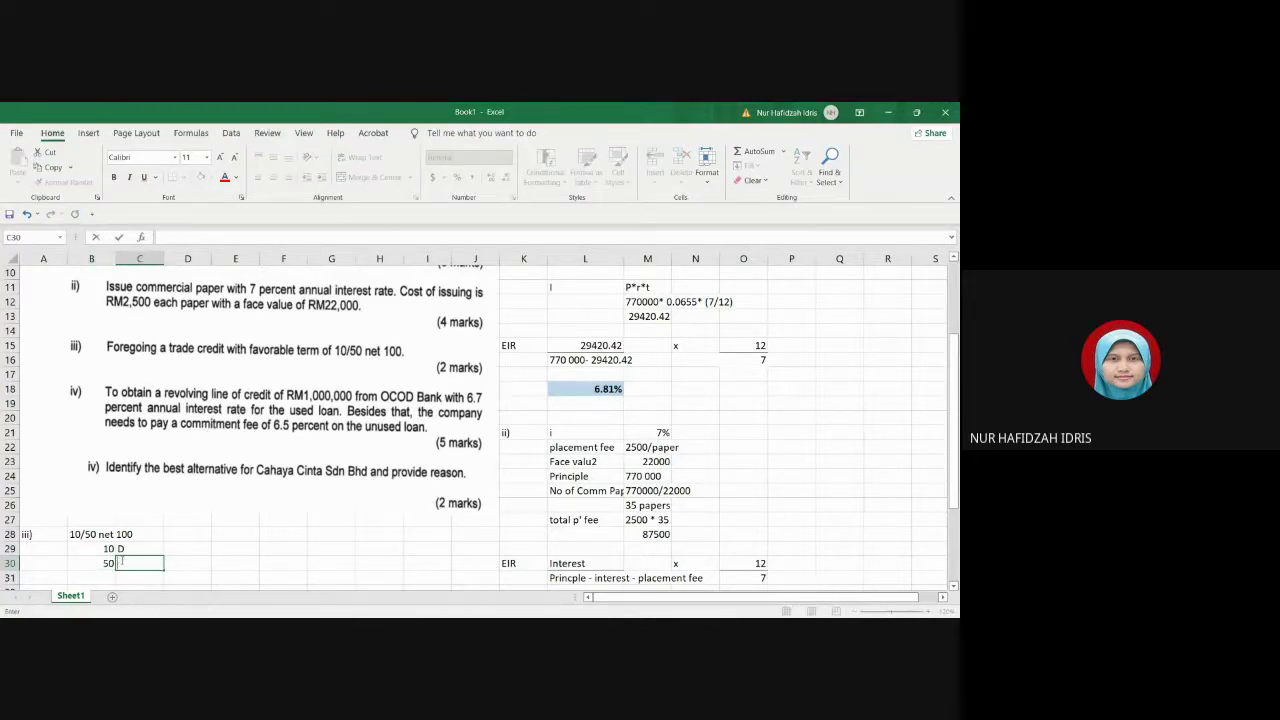
type("DP")
Step: Enter 100 in B31 and its label CP in C31 to complete the term breakdown
left_click(106, 578)
type("100")
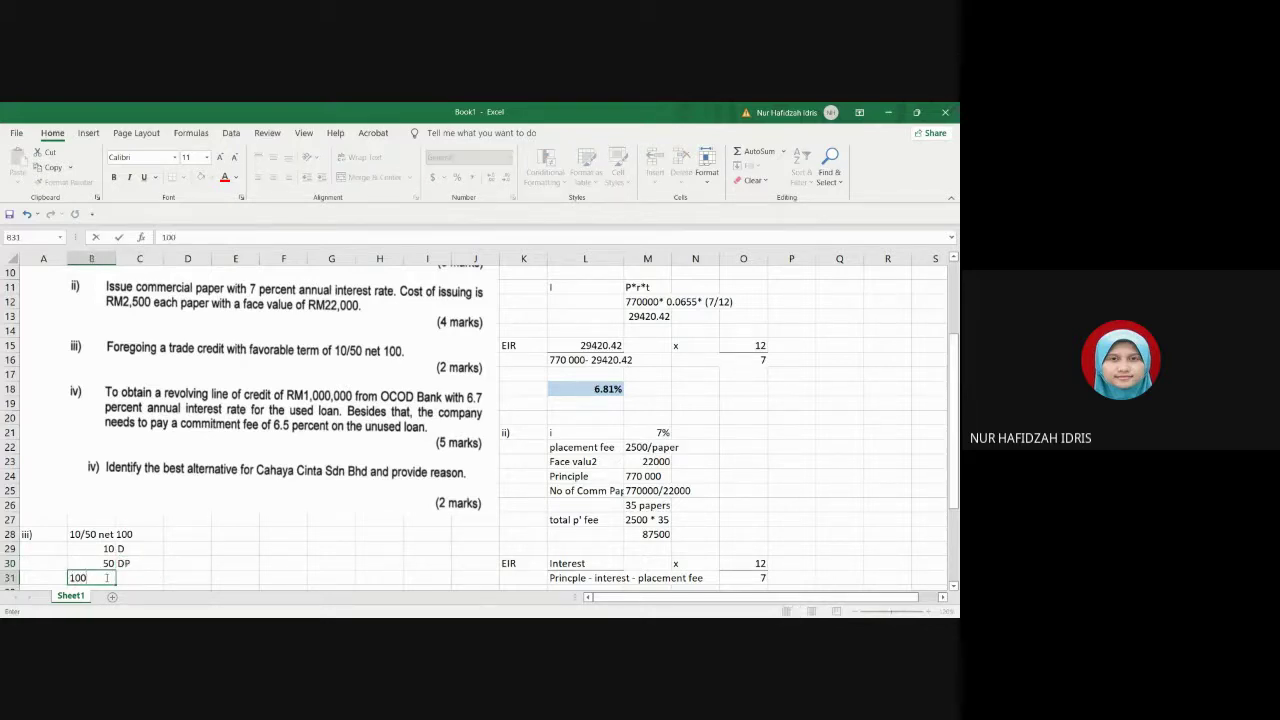
left_click(150, 580)
type("CP")
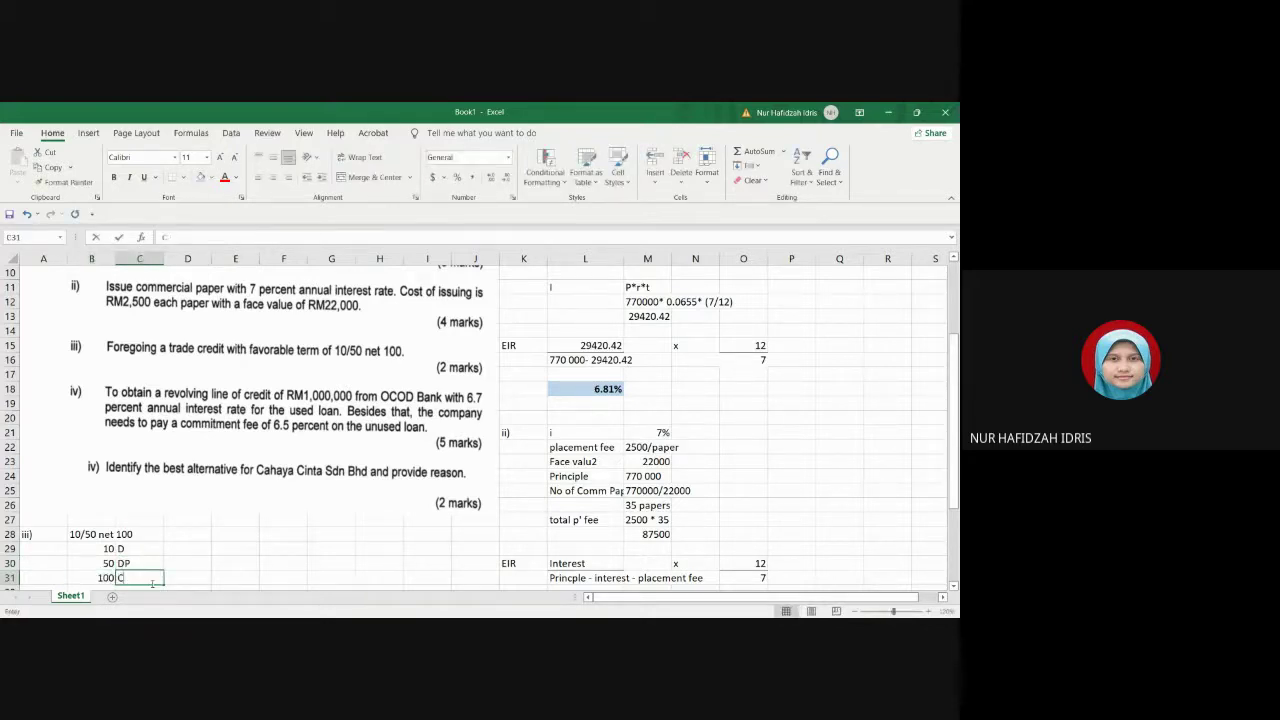
left_click(230, 536)
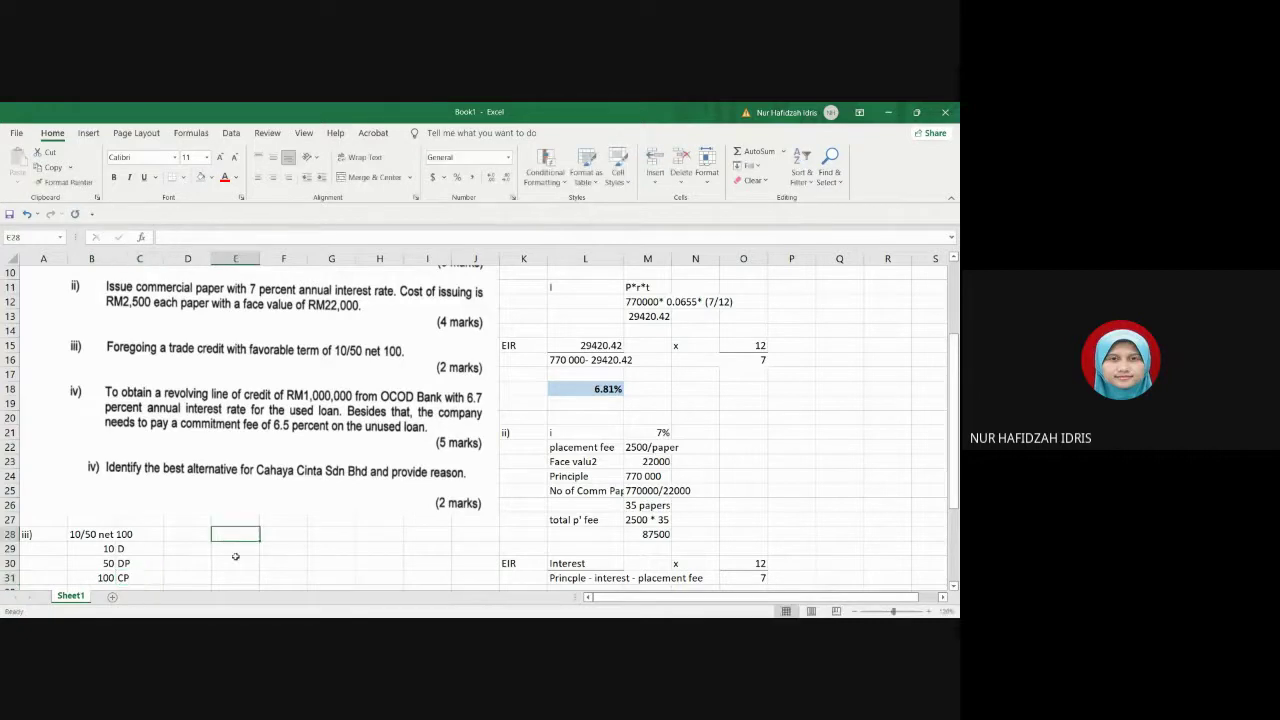
Step: Start the trade credit rate formula with the label APR in B33 and the numerator D in C33
scroll(230, 548, "down", 2)
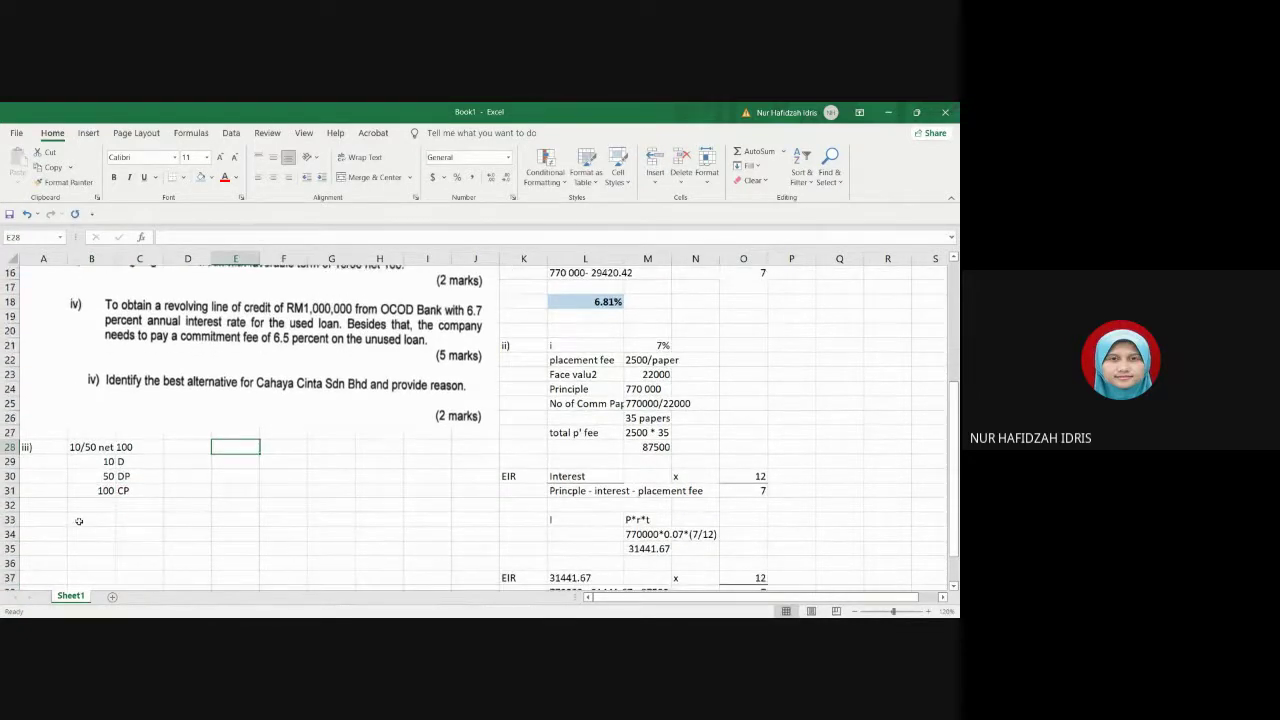
left_click(80, 521)
type("APR")
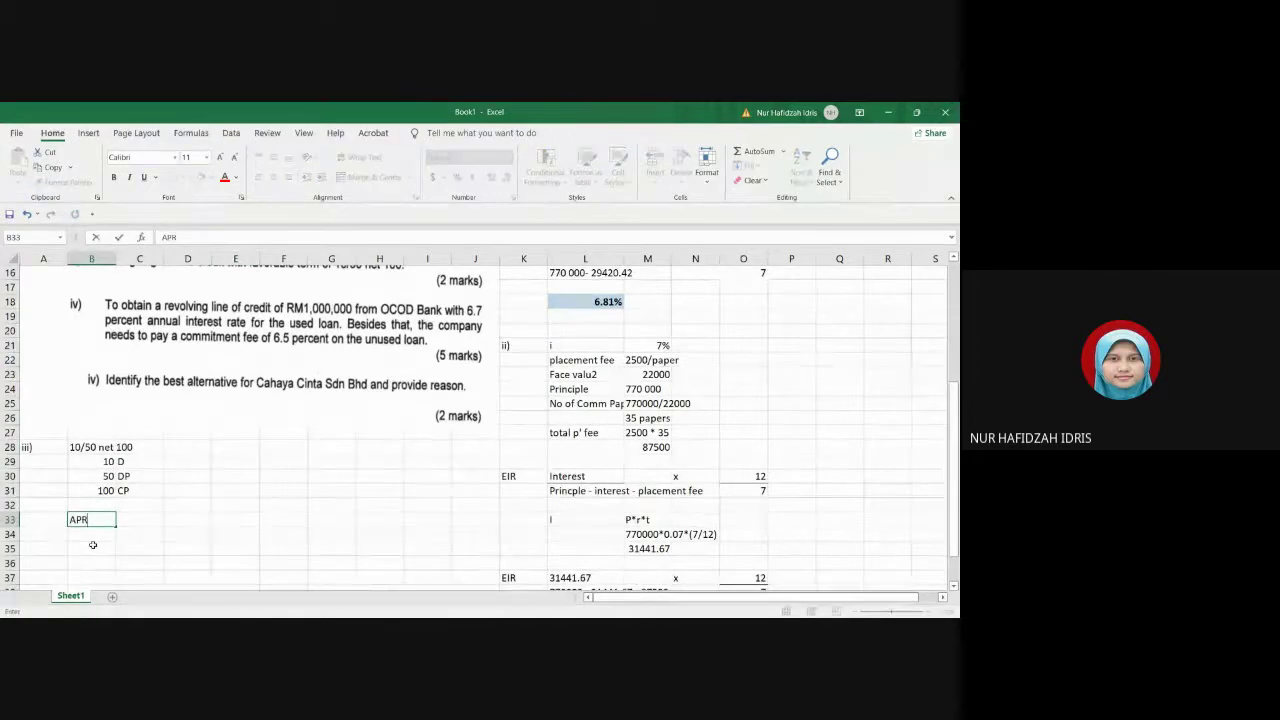
left_click(148, 550)
left_click(150, 521)
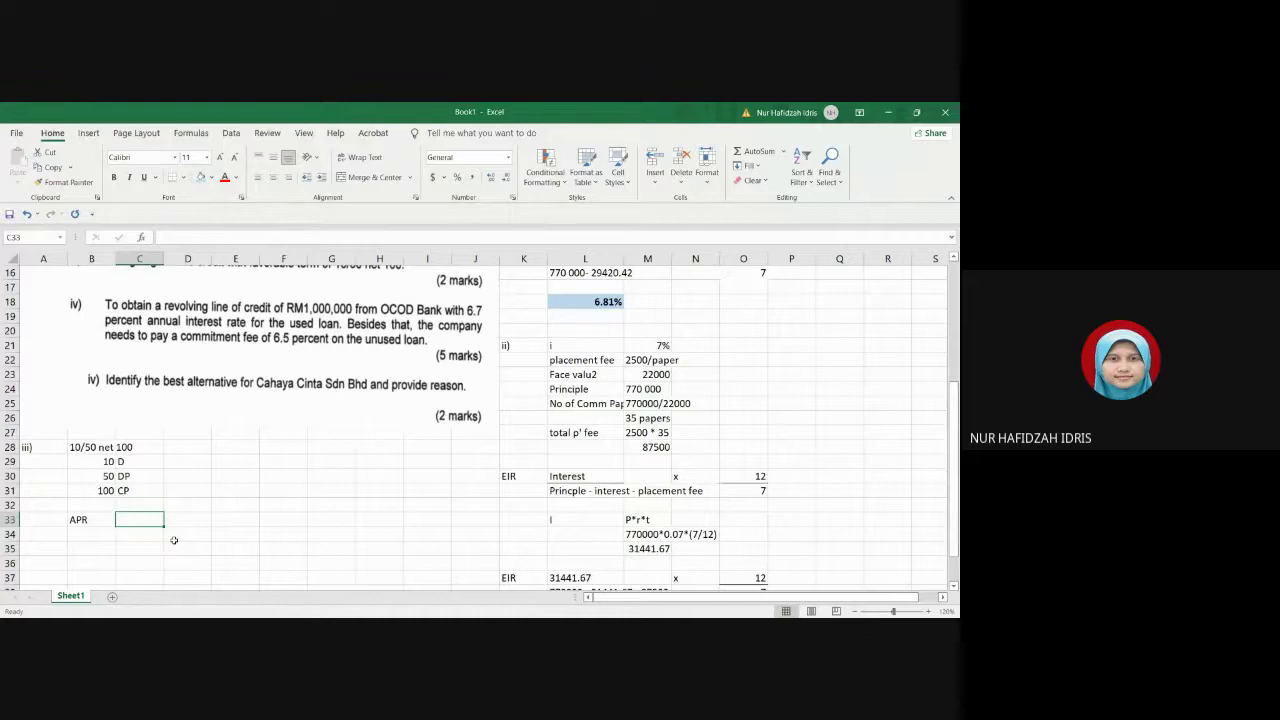
type("D")
key("Return")
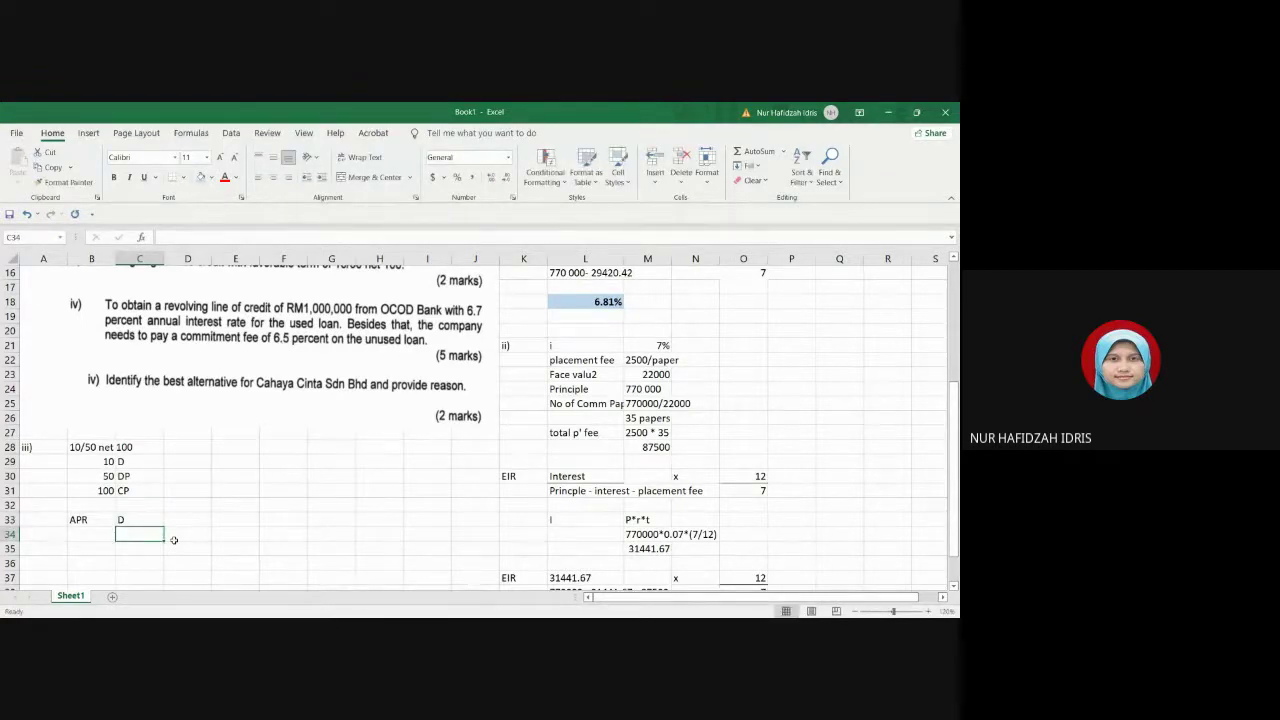
Step: Enter the denominator 100-D in C34 and add a bottom border to C33 as the fraction line
type("10")
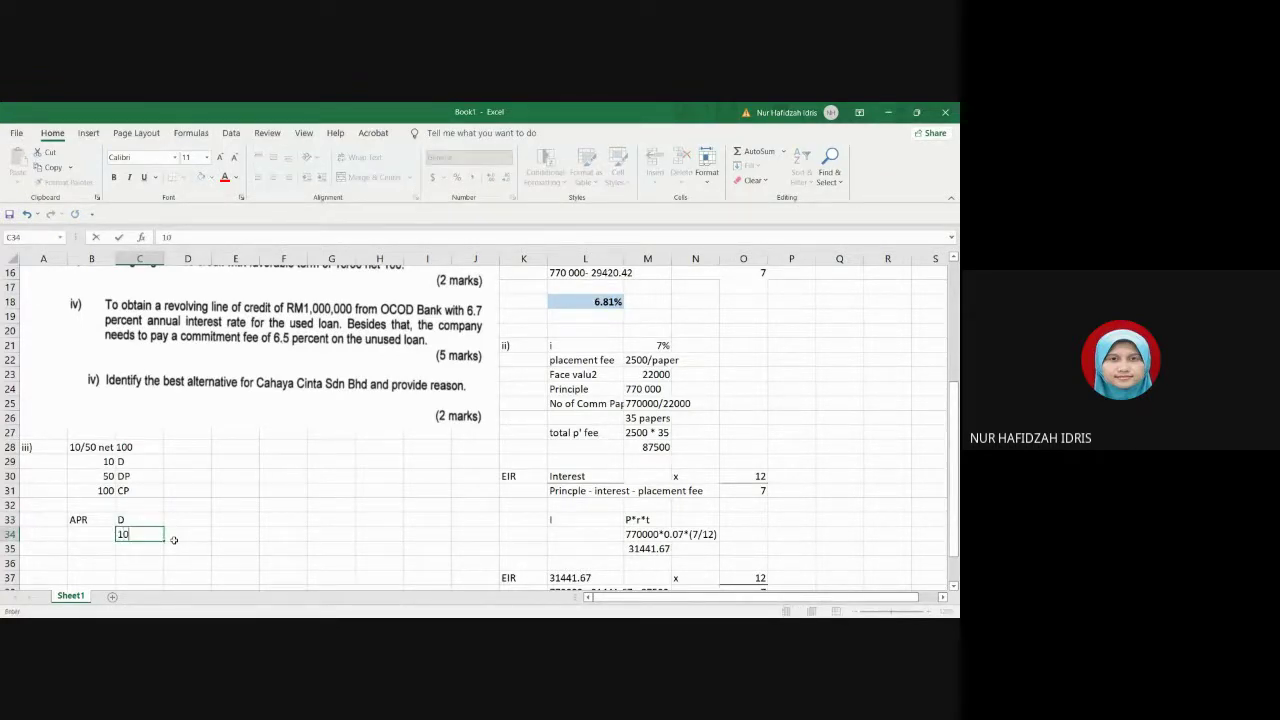
type("0-D")
left_click(173, 540)
left_click(148, 522)
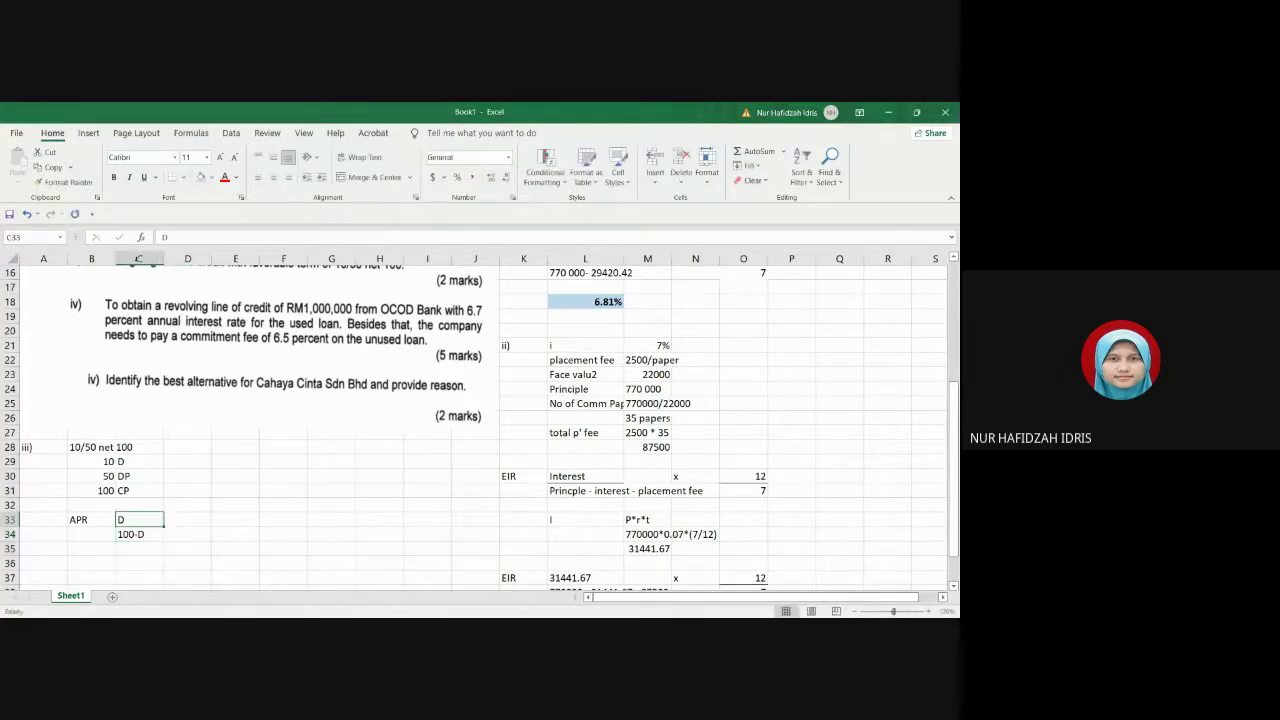
left_click(205, 567)
Step: Add the multiplier to the APR formula with X in D33, 360 in E33 and CP - DP in E34
left_click(198, 525)
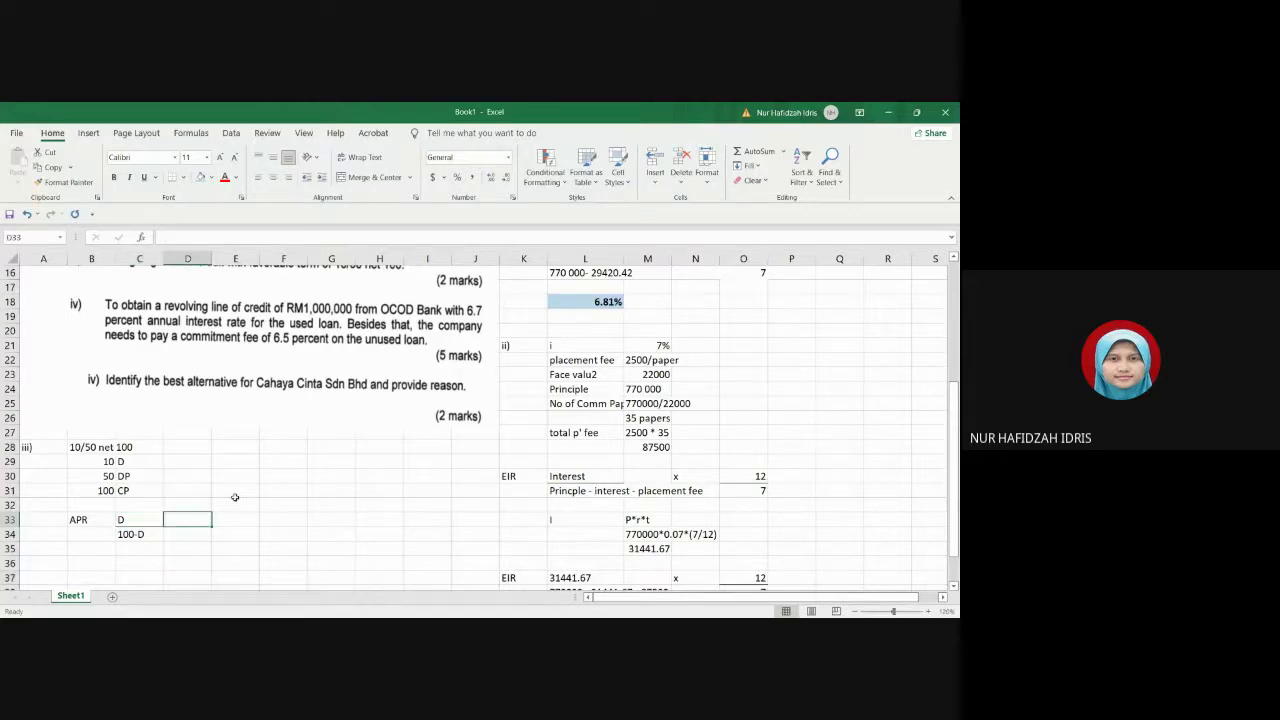
type("X")
left_click(250, 520)
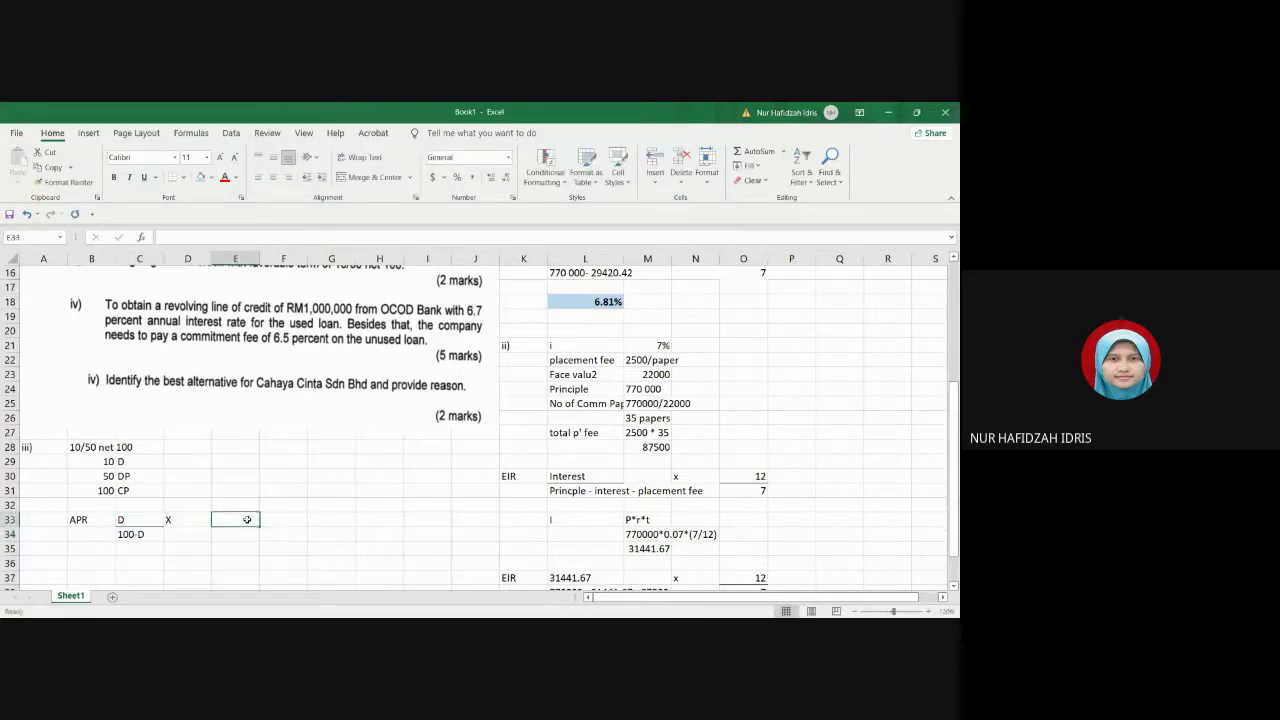
type("36")
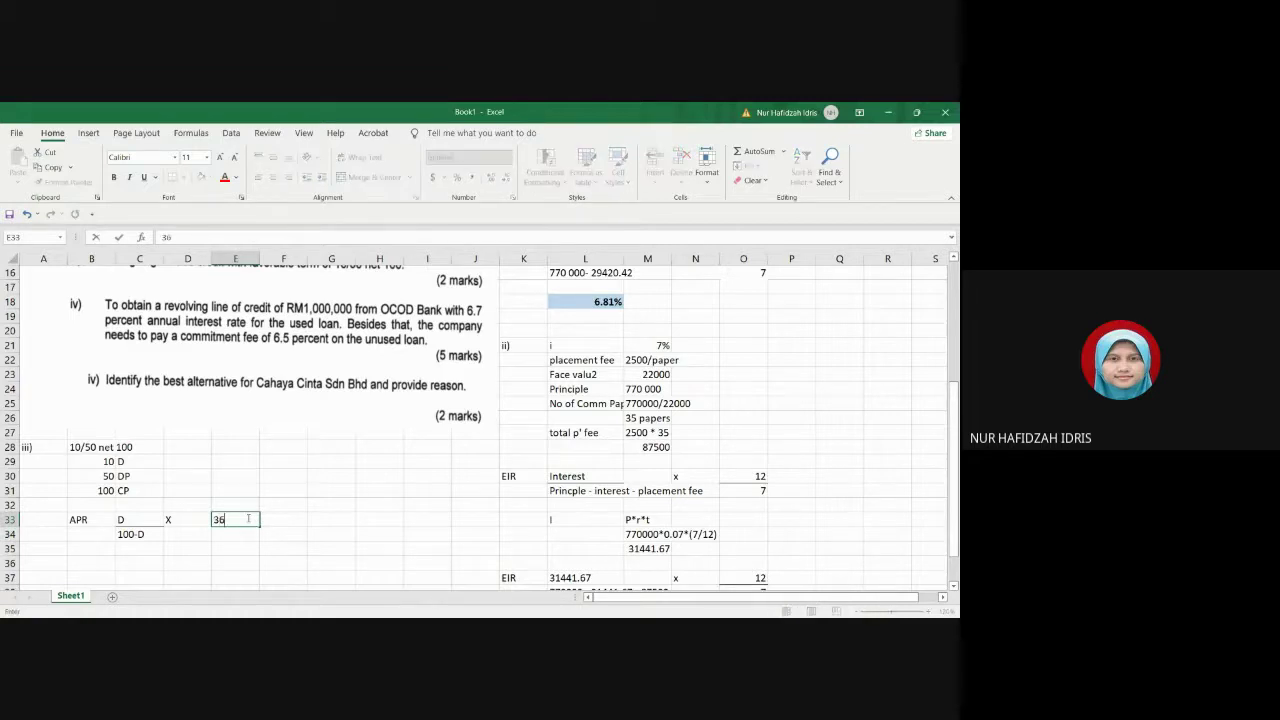
type("0")
left_click(248, 530)
type("CP - DP")
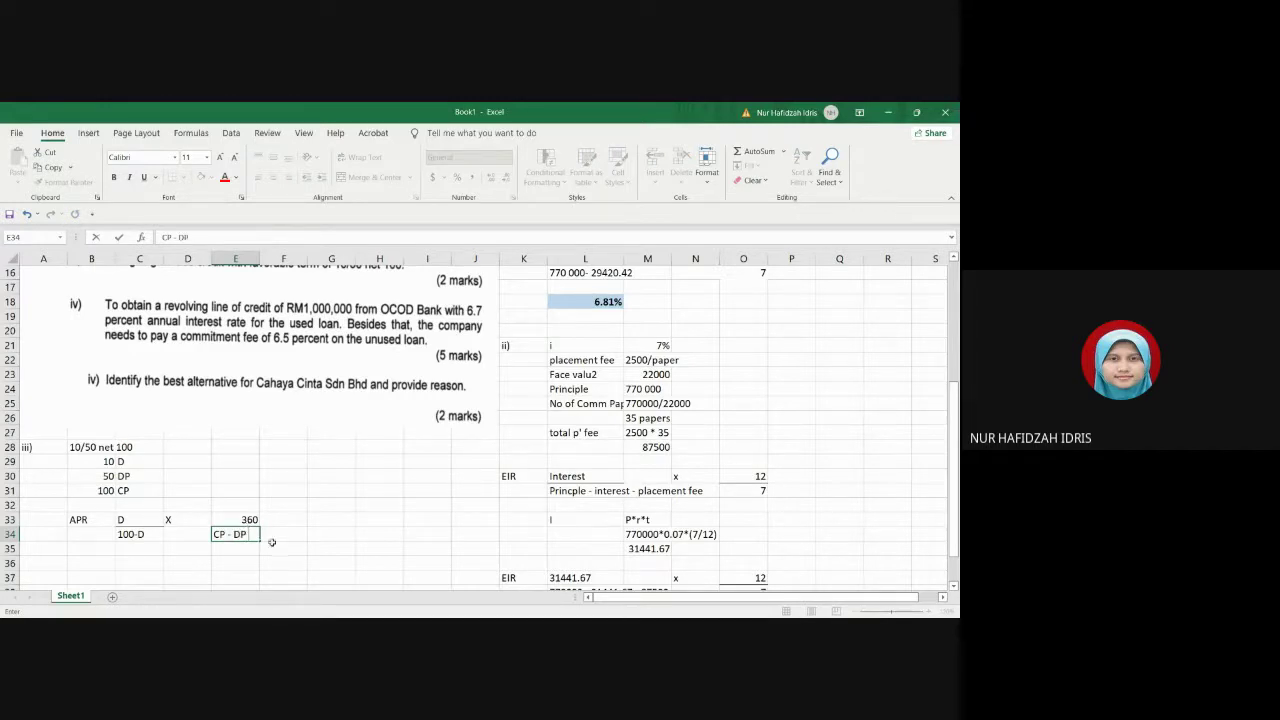
Step: Left-align the 360 in E33 and give the cell a bottom border as the second fraction line
left_click(283, 548)
left_click(248, 520)
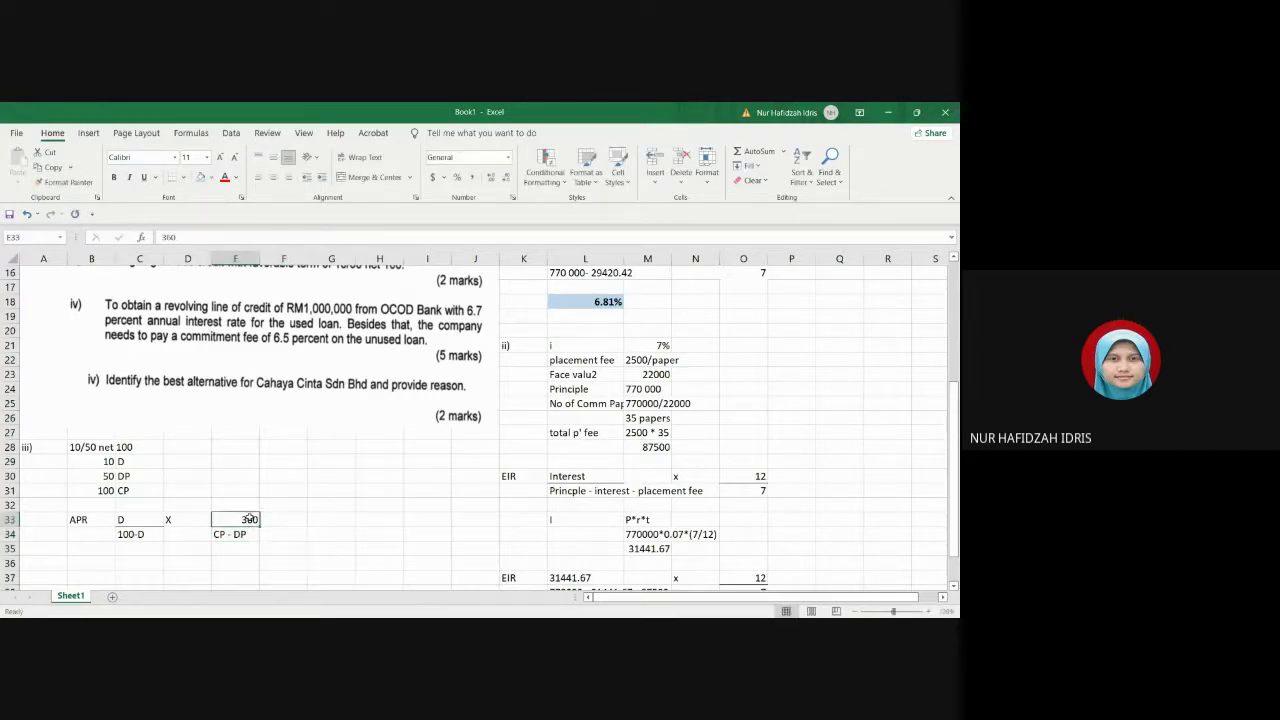
left_click(258, 177)
left_click(350, 553)
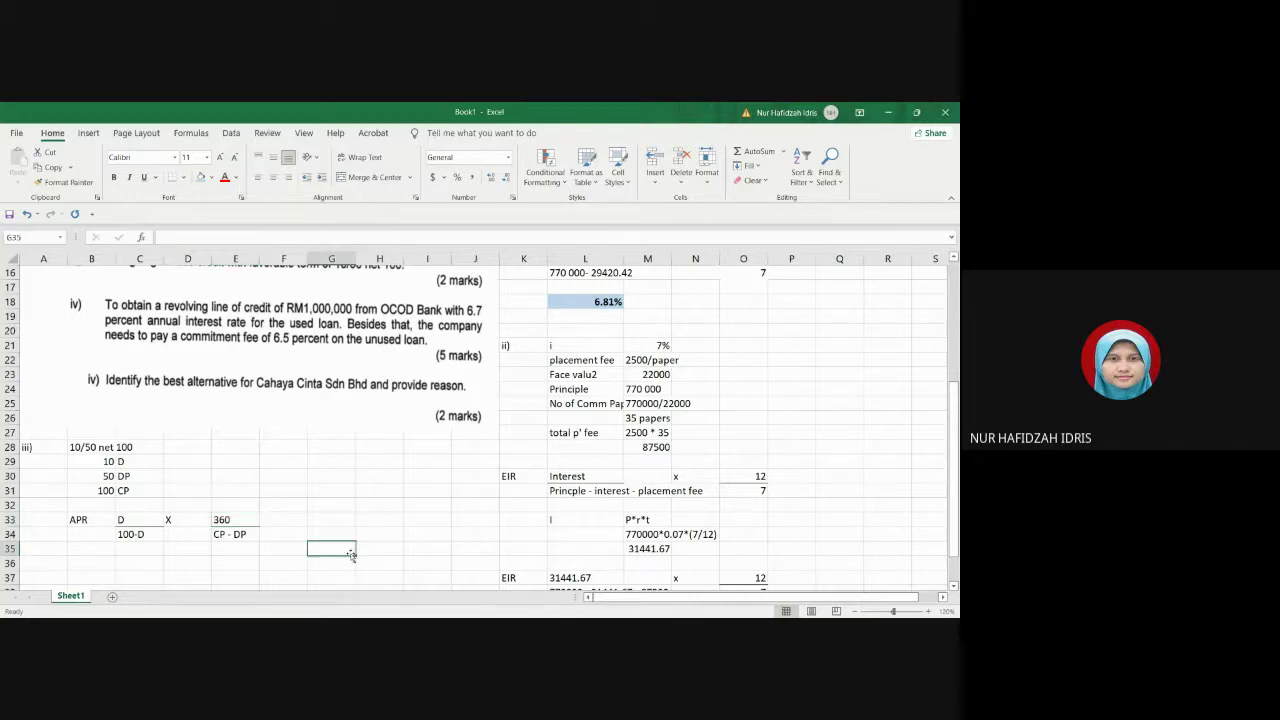
Step: Enter 10 in C36 and copy the APR formula block C33:E34
left_click(145, 564)
type("10")
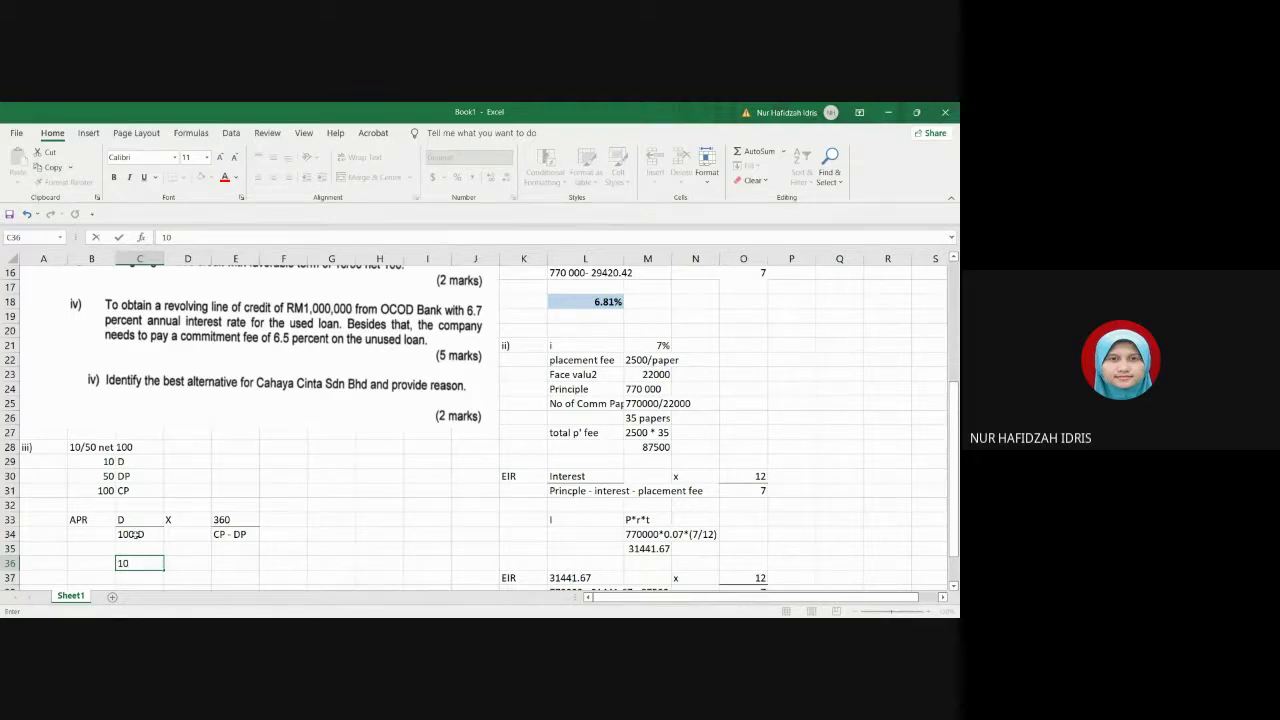
left_click_drag(130, 520, 225, 534)
key("ctrl+c")
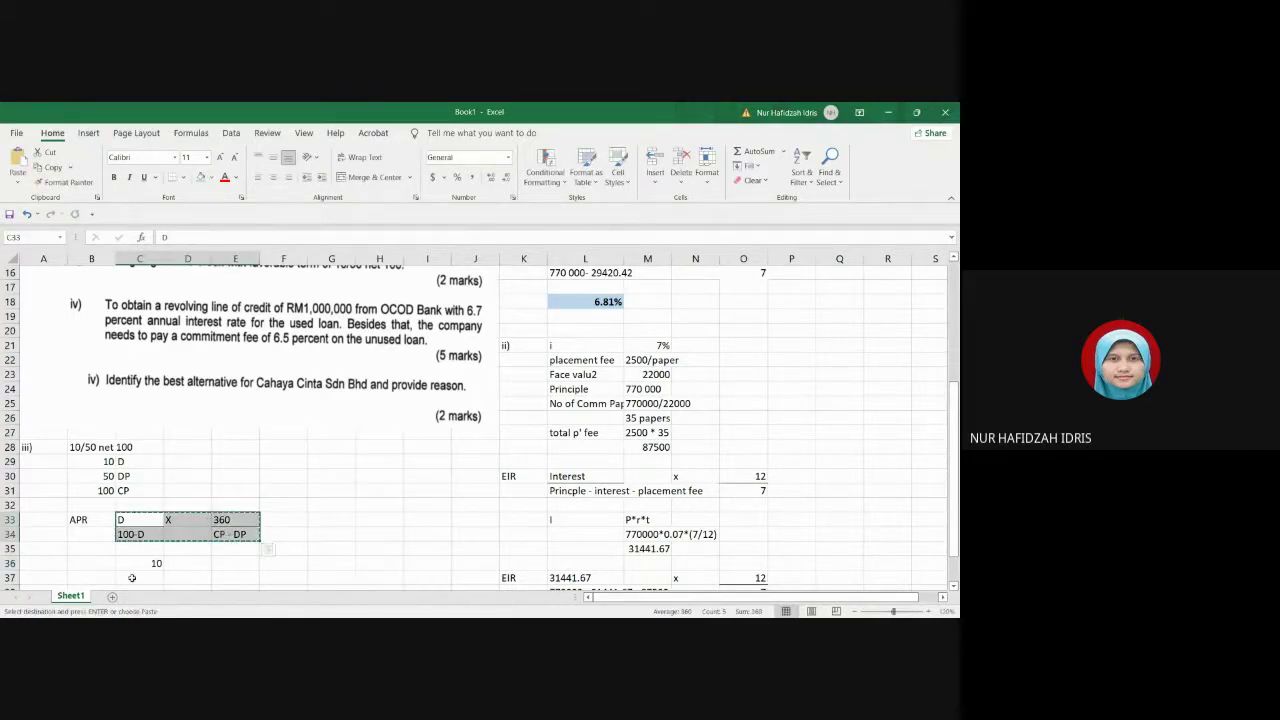
Step: Paste the copied APR formula block at C36 and substitute the discount: 10 in C36 and 100-10 in C37
left_click(131, 563)
key("ctrl+v")
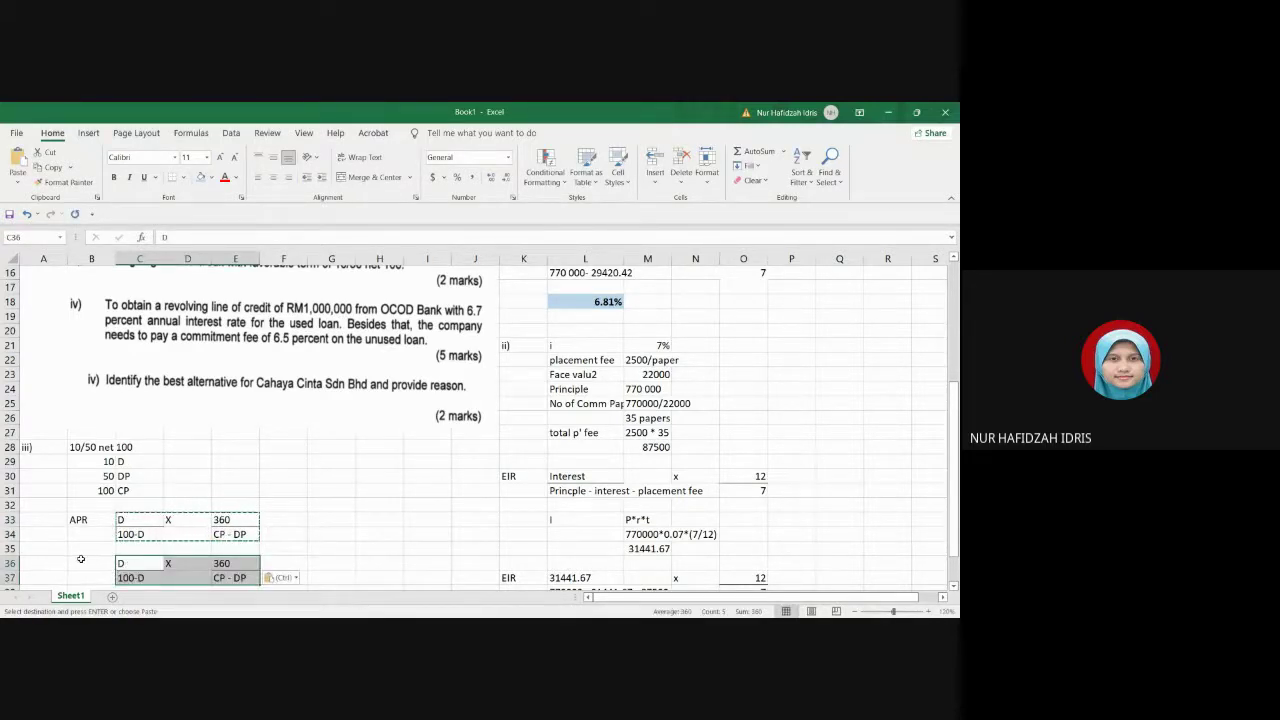
left_click(151, 569)
type("10")
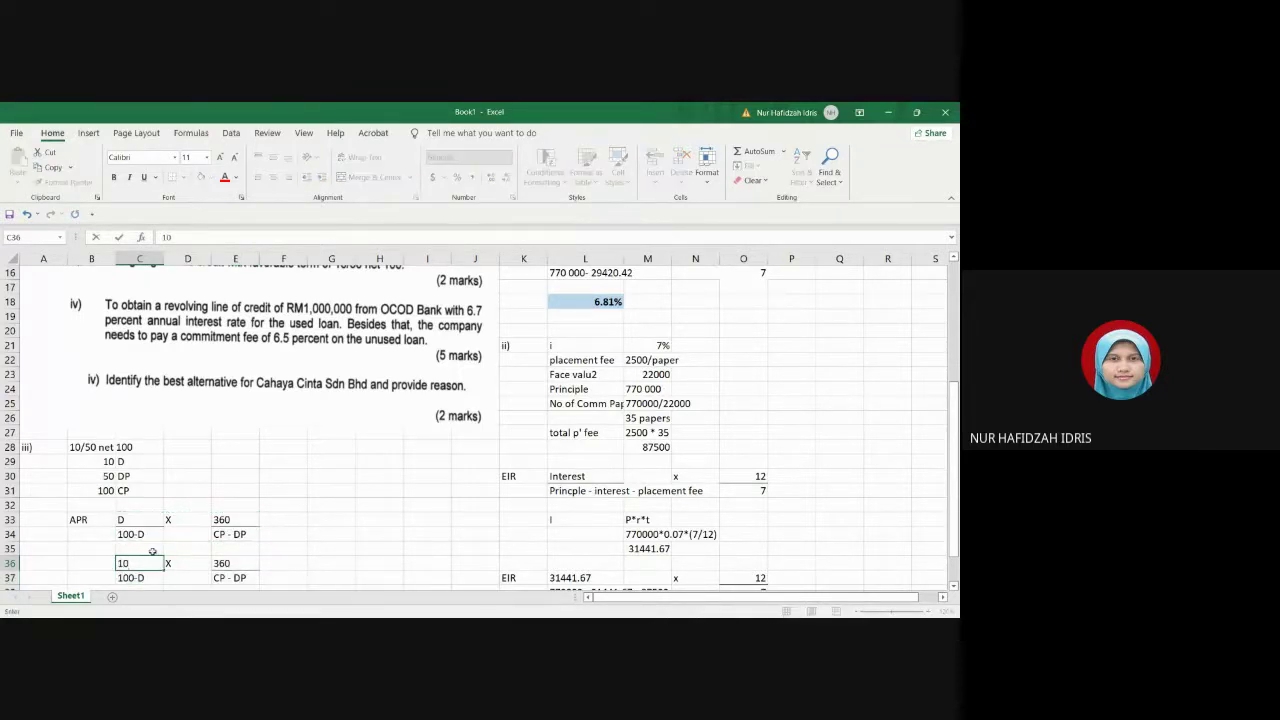
double_click(153, 577)
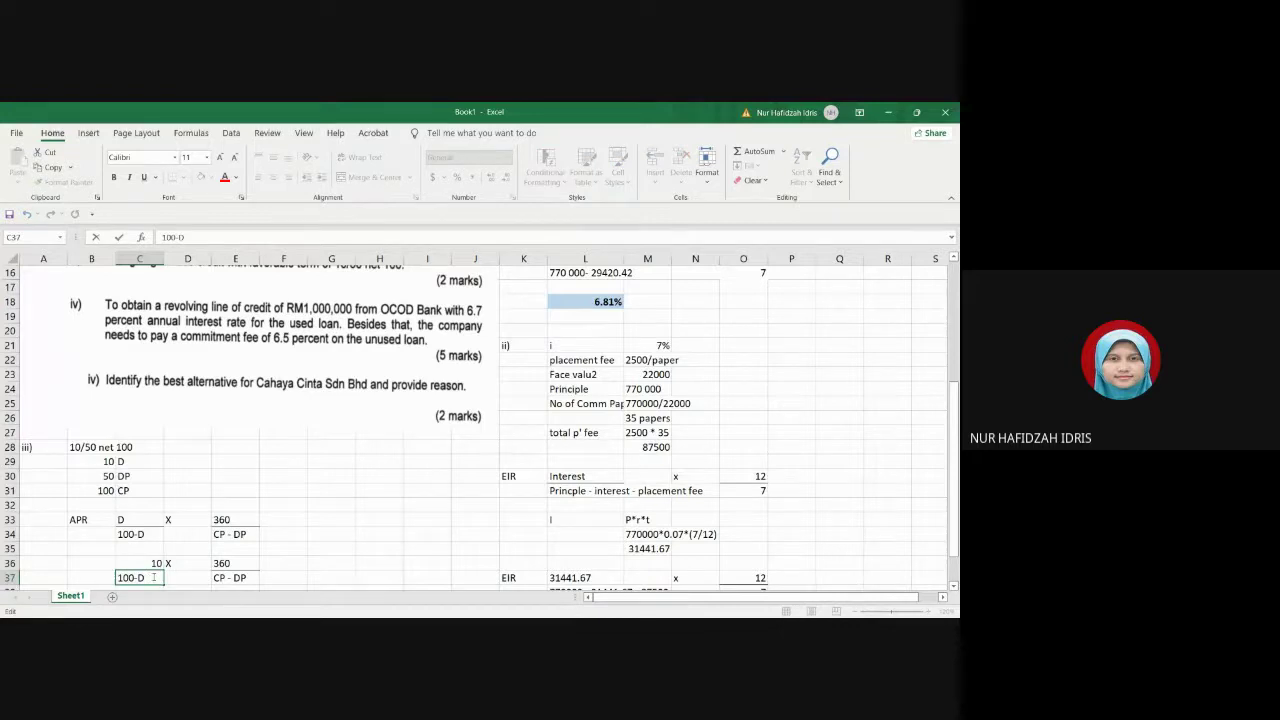
key("BackSpace")
type("10")
Step: Replace CP - DP in E37 with the actual periods, 100 - 50
left_click(218, 578)
double_click(220, 578)
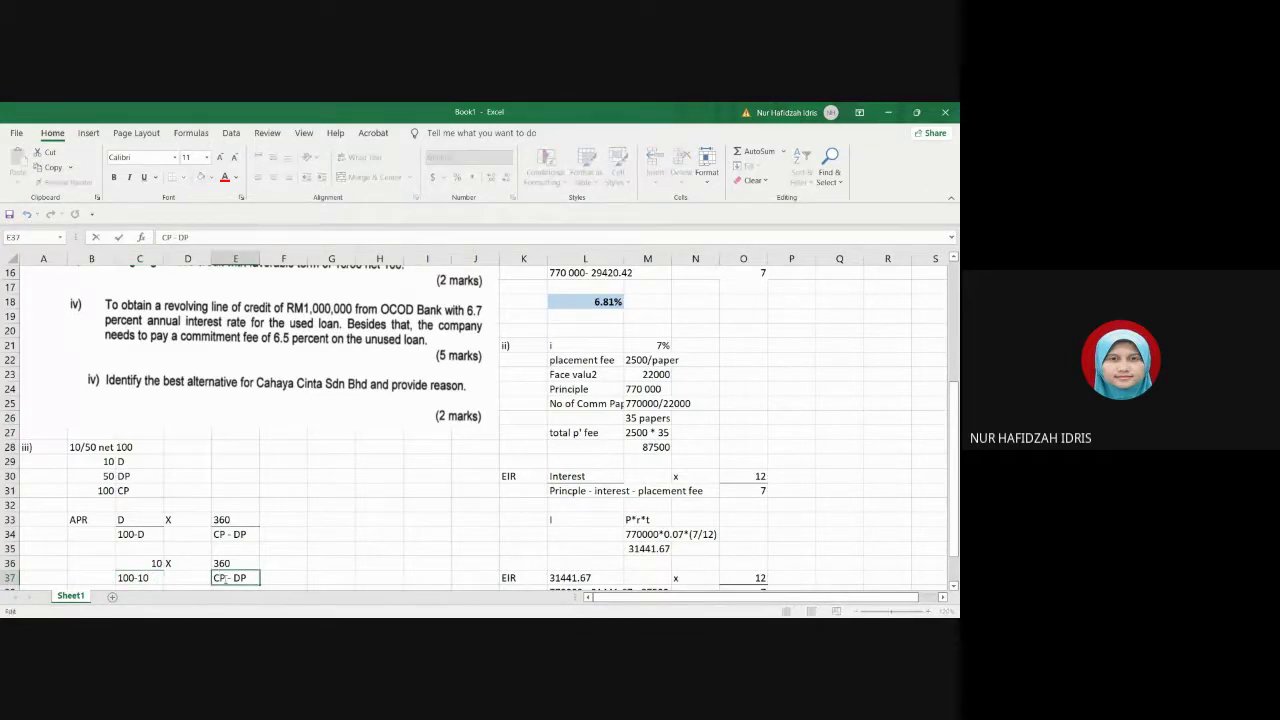
type("100")
key("BackSpace")
key("BackSpace")
type("50")
left_click(386, 551)
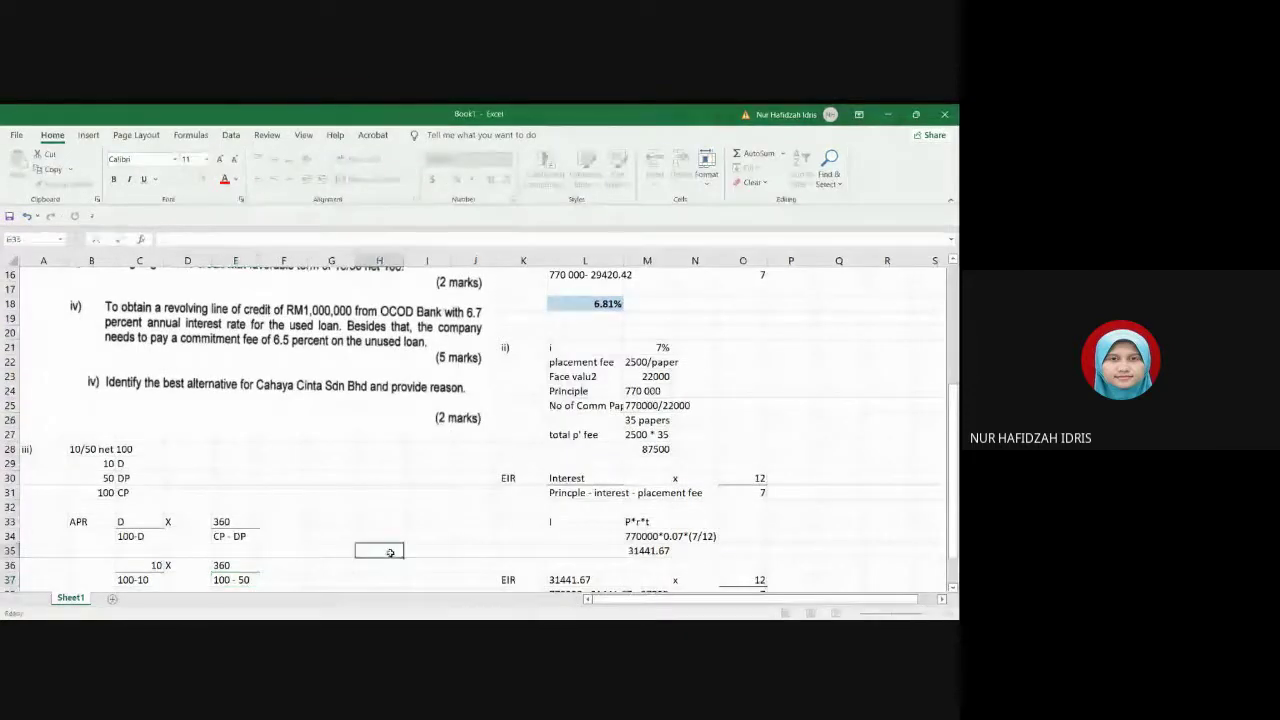
Step: Centre the X multiplication signs in cells D33 to D36
scroll(295, 537, "down", 2)
left_click(133, 520)
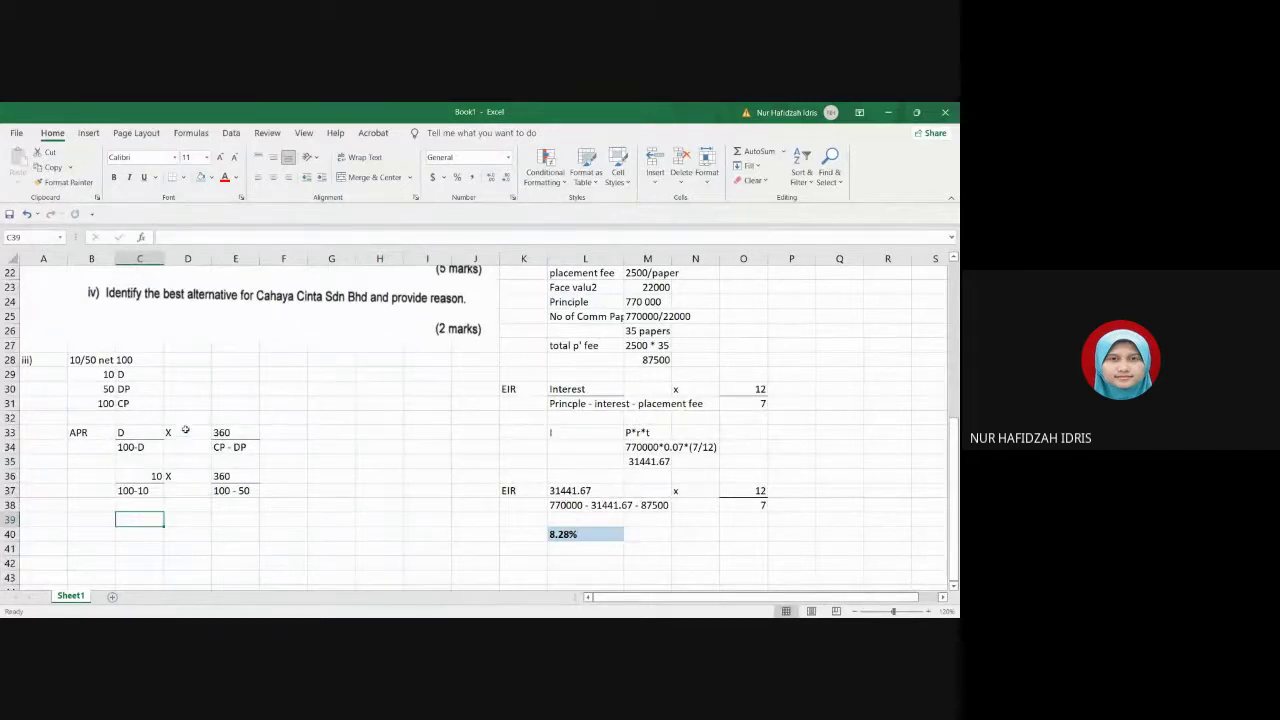
left_click_drag(185, 433, 185, 470)
left_click(272, 177)
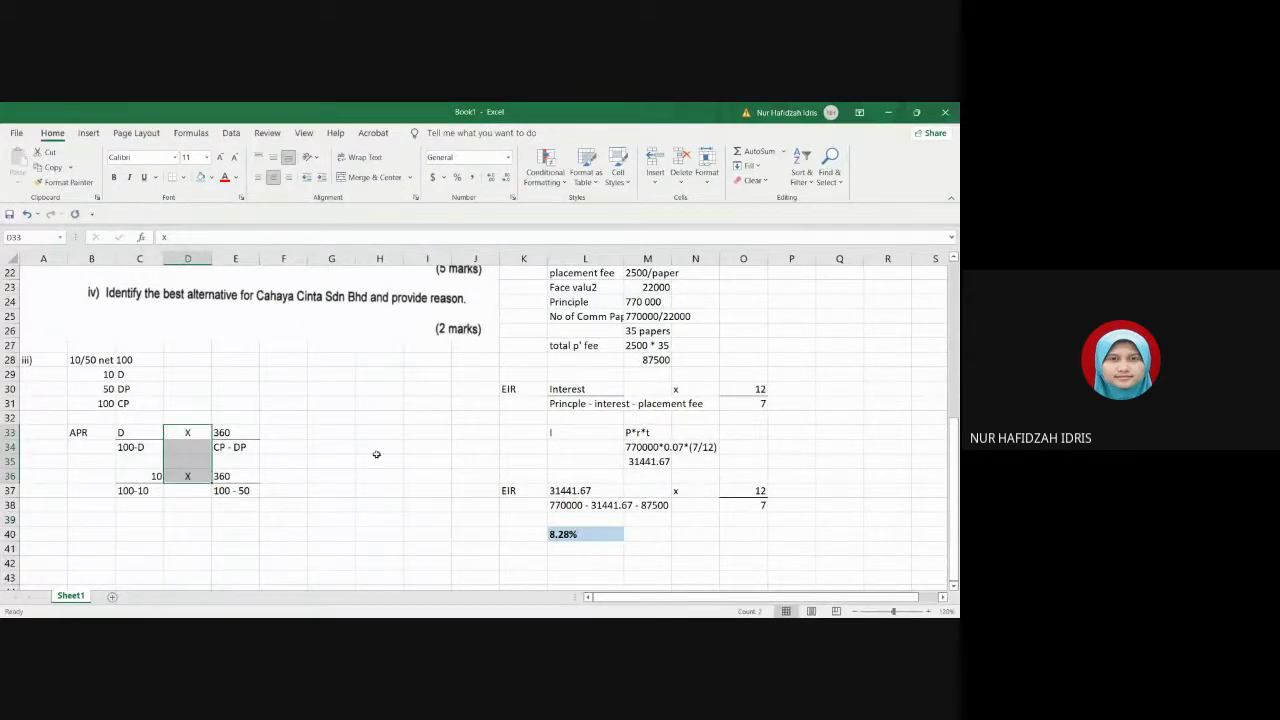
left_click(397, 562)
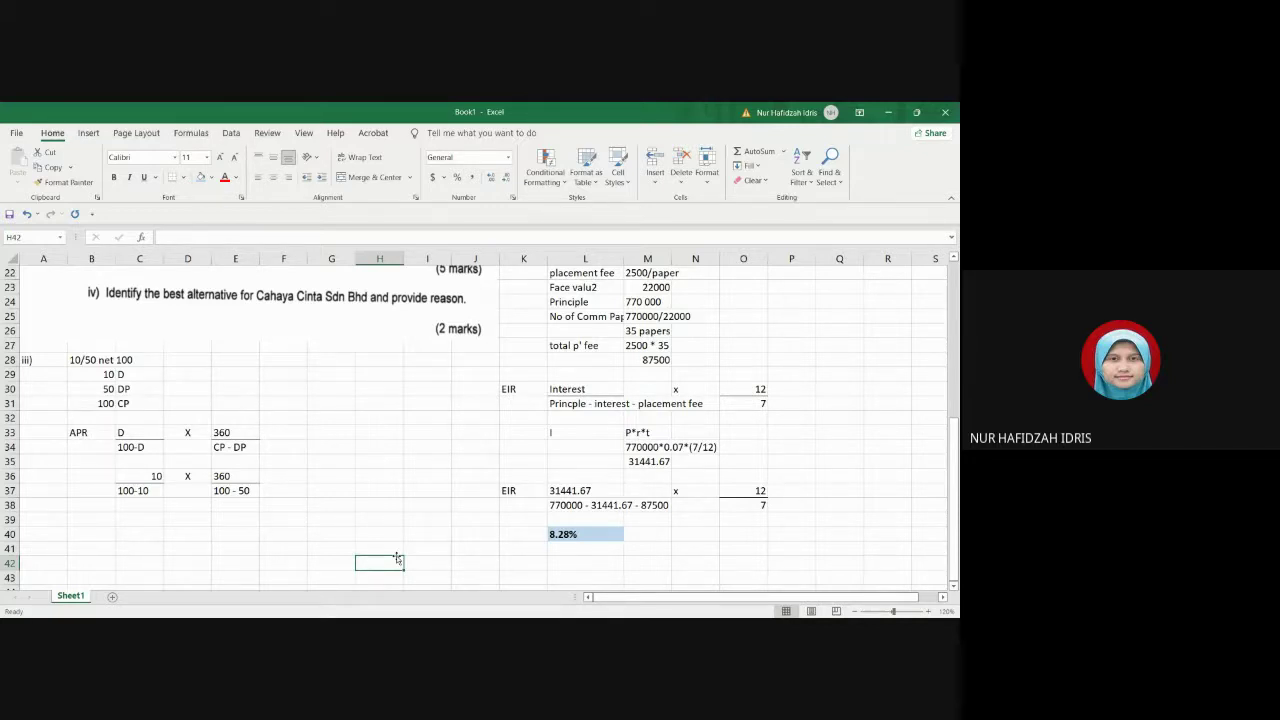
Step: Enter the APR result 80% in C39 and format it bold with a light blue fill
left_click(146, 521)
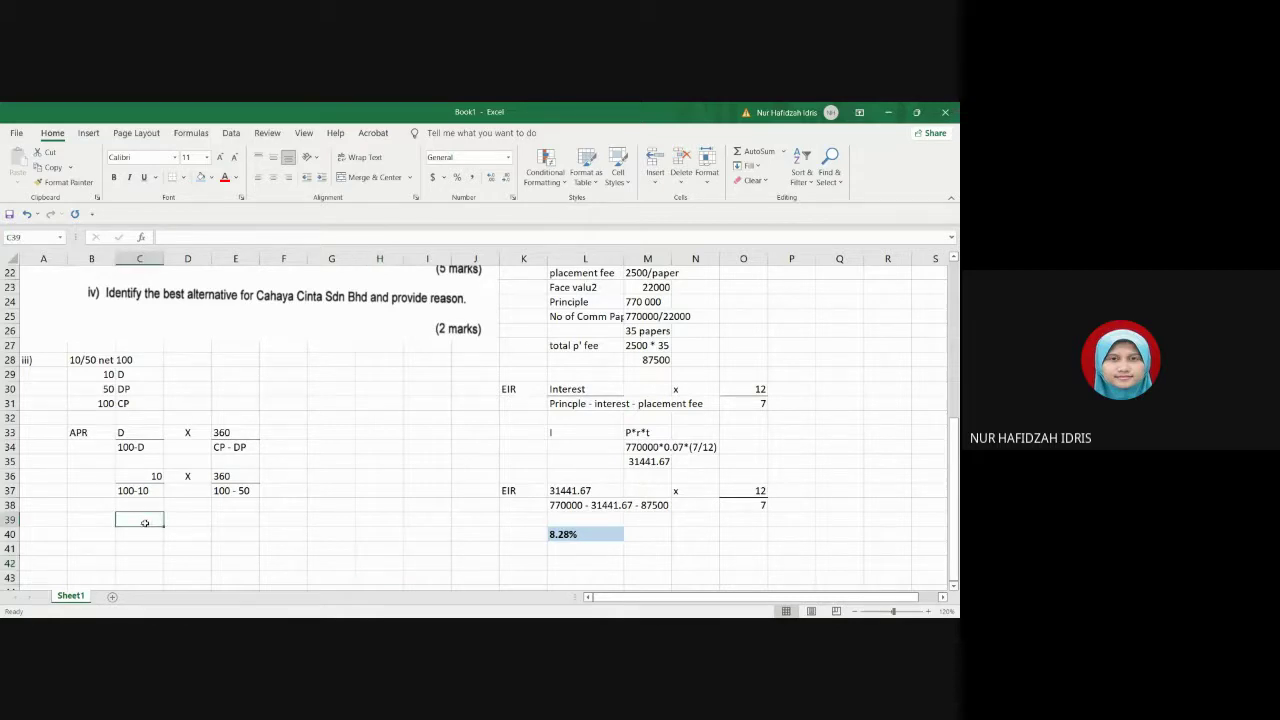
type("80%")
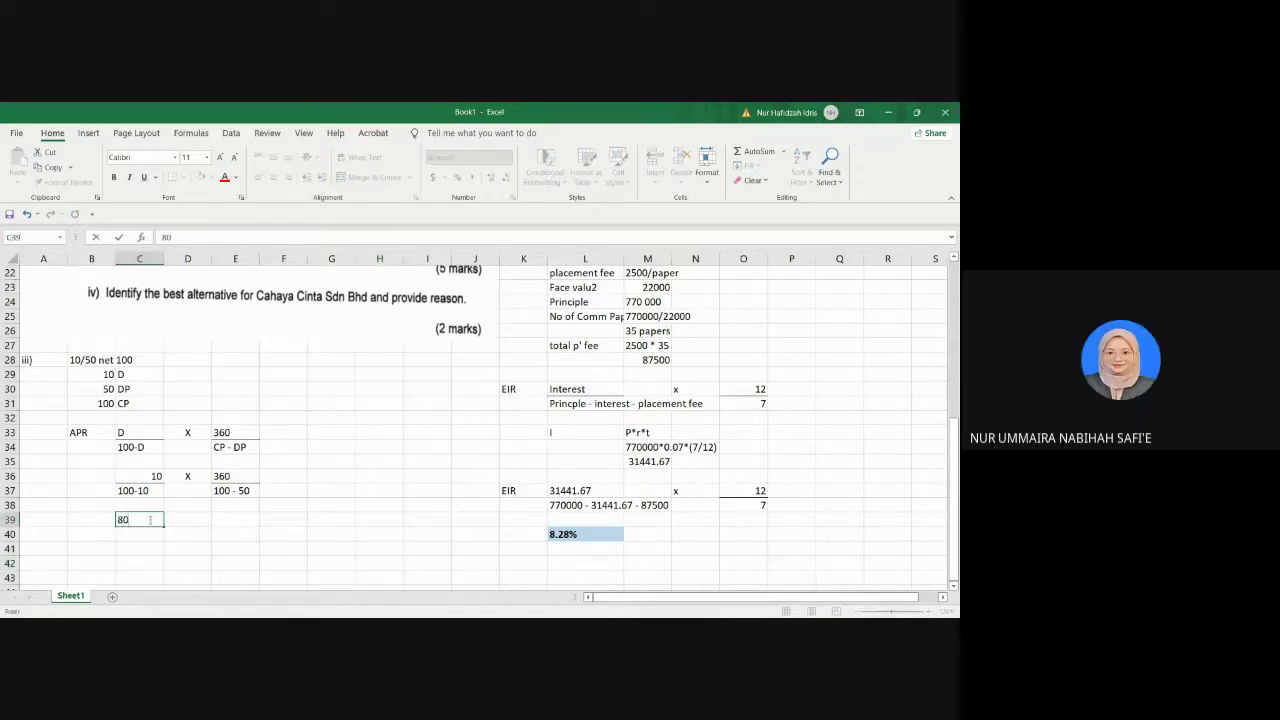
left_click(223, 541)
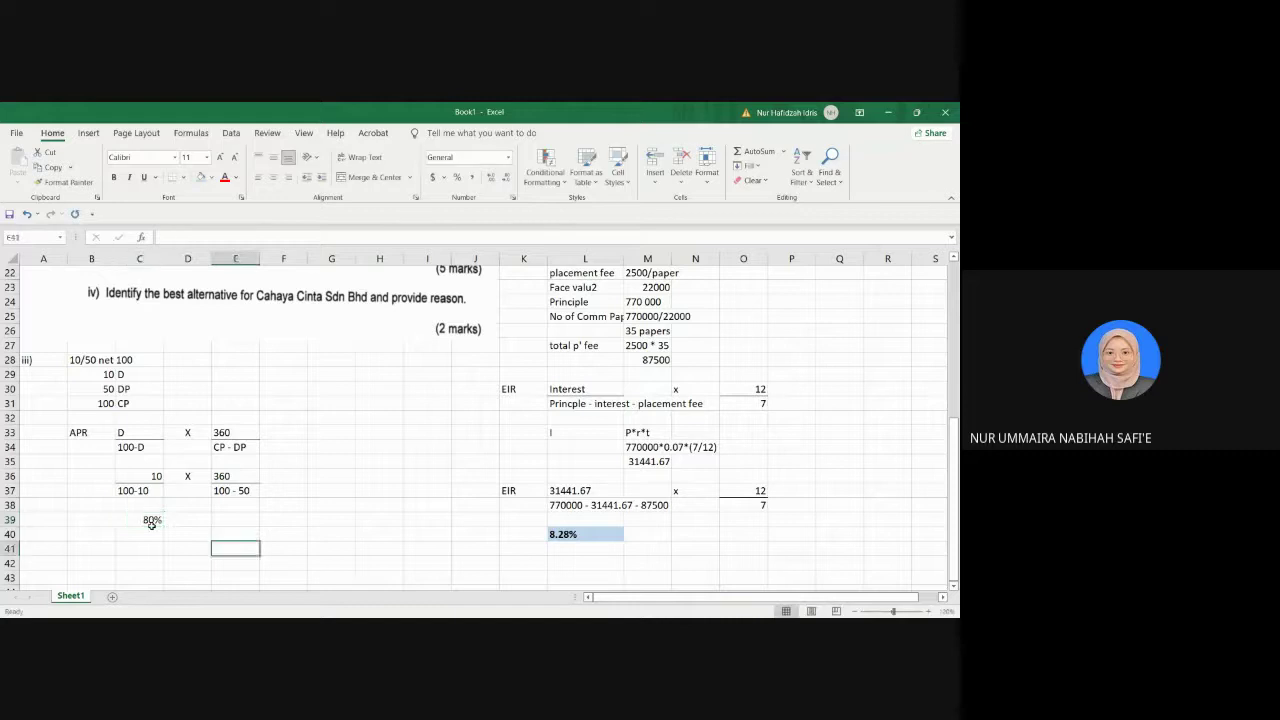
left_click(151, 522)
left_click(200, 177)
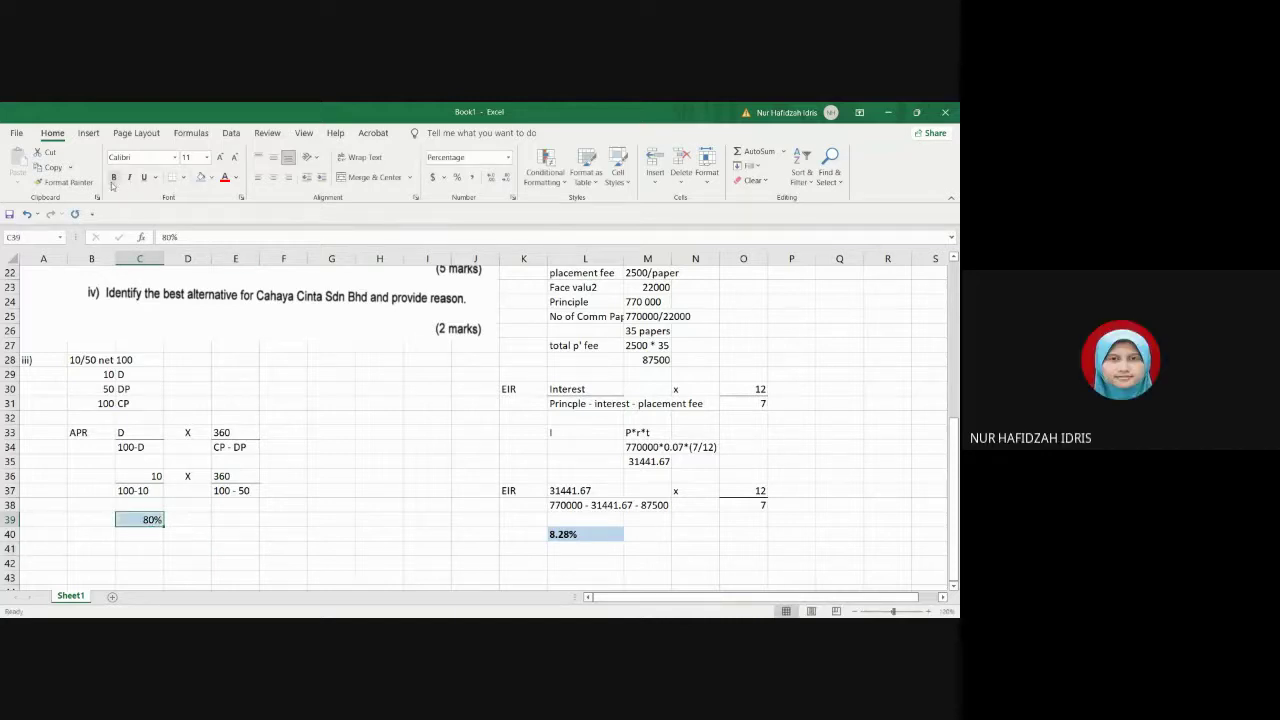
left_click(113, 177)
left_click(270, 519)
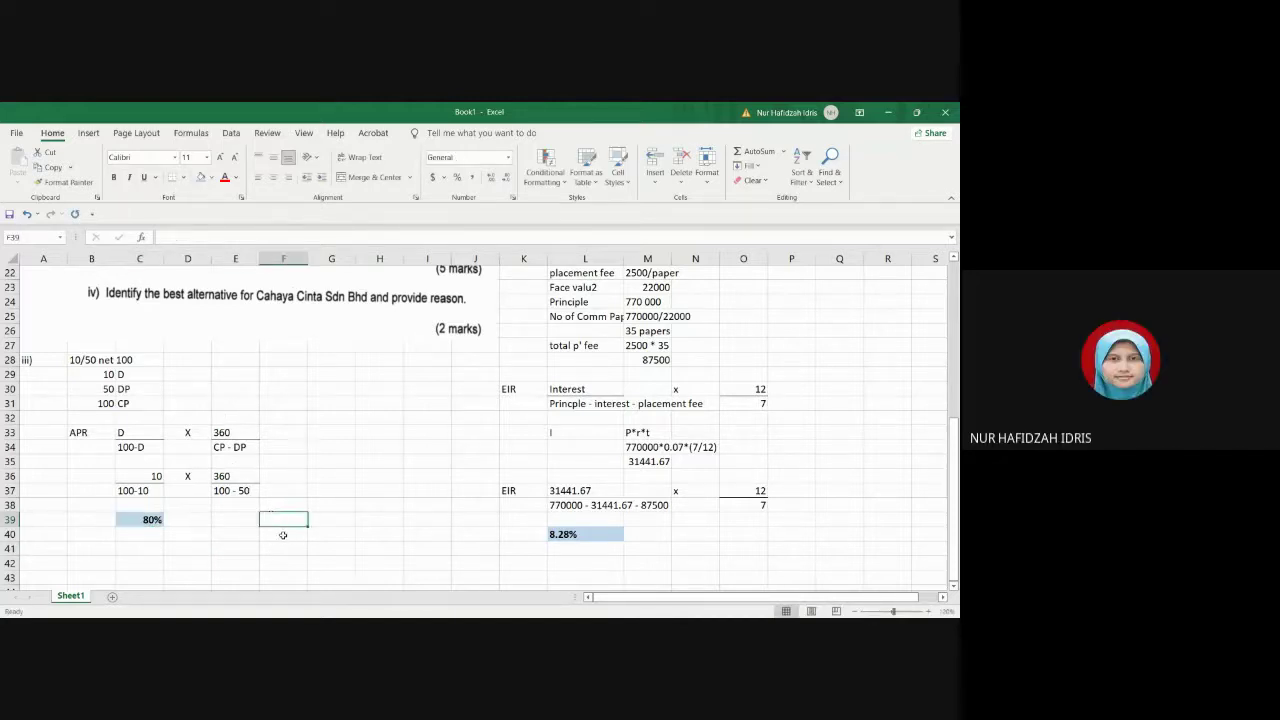
Step: Label the next answer section iv) in cell A42
scroll(268, 531, "up", 1)
scroll(268, 531, "up", 2)
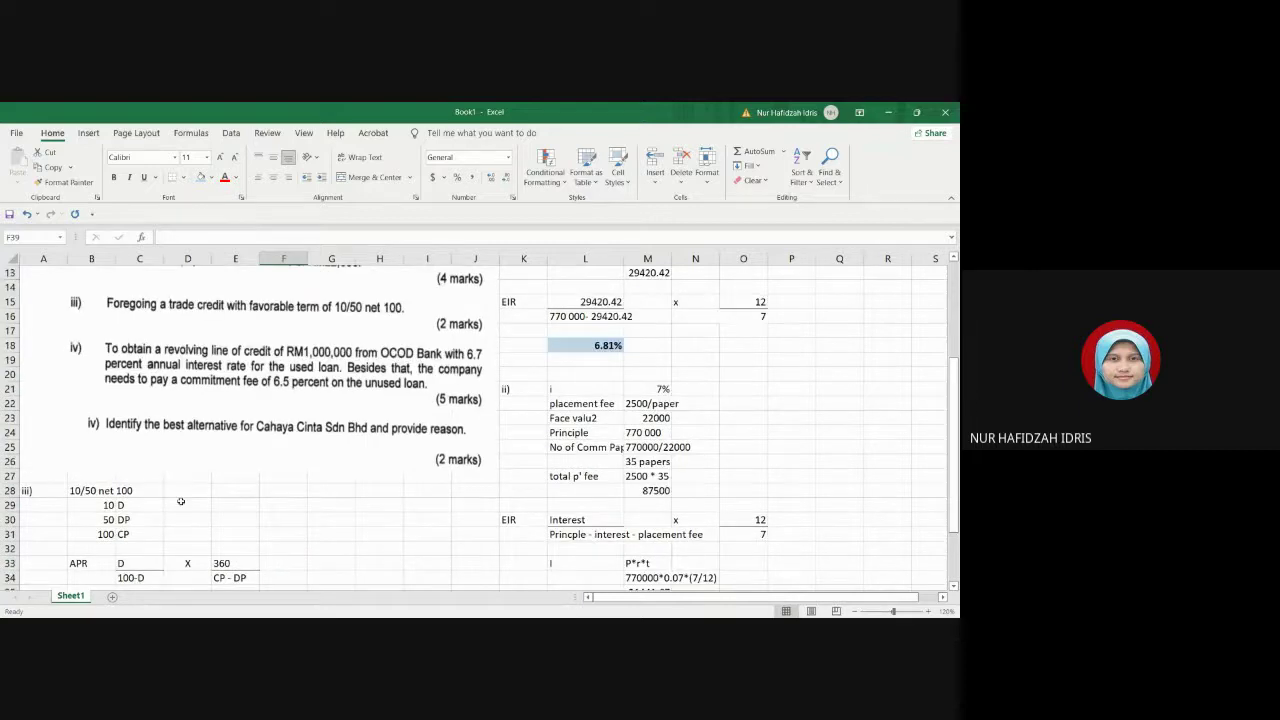
scroll(133, 563, "down", 4)
left_click(51, 561)
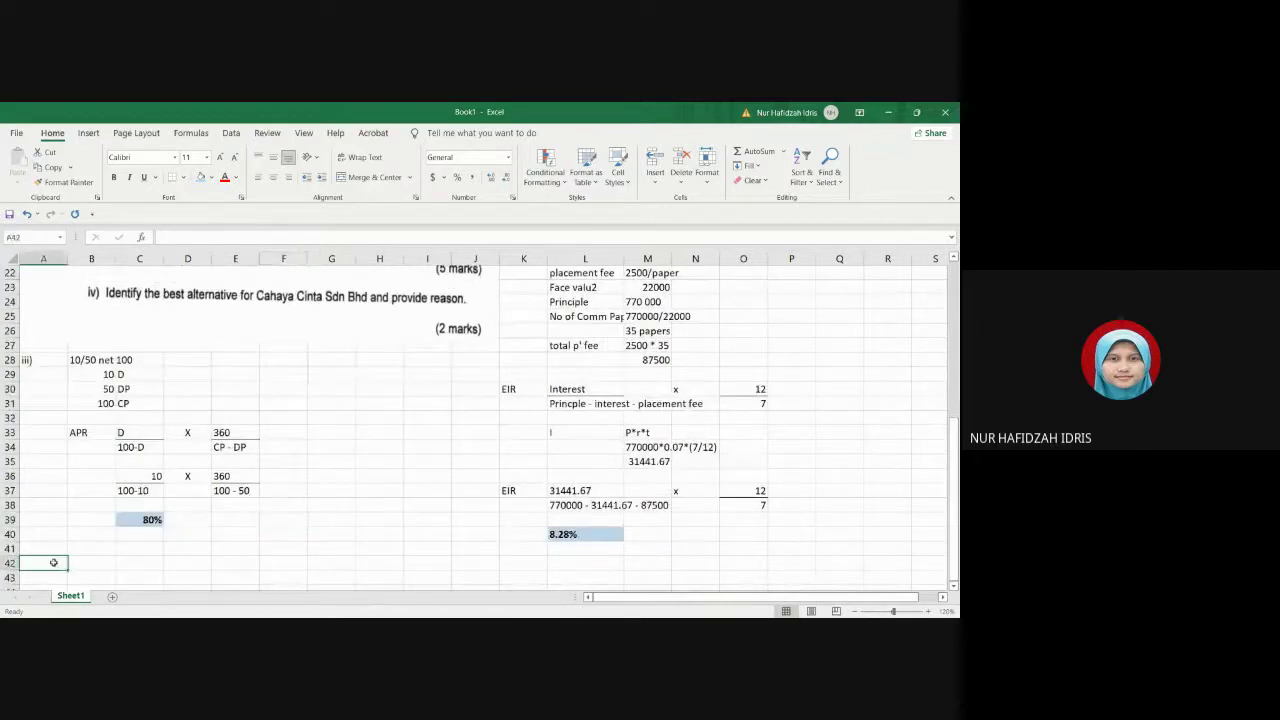
type("IV")
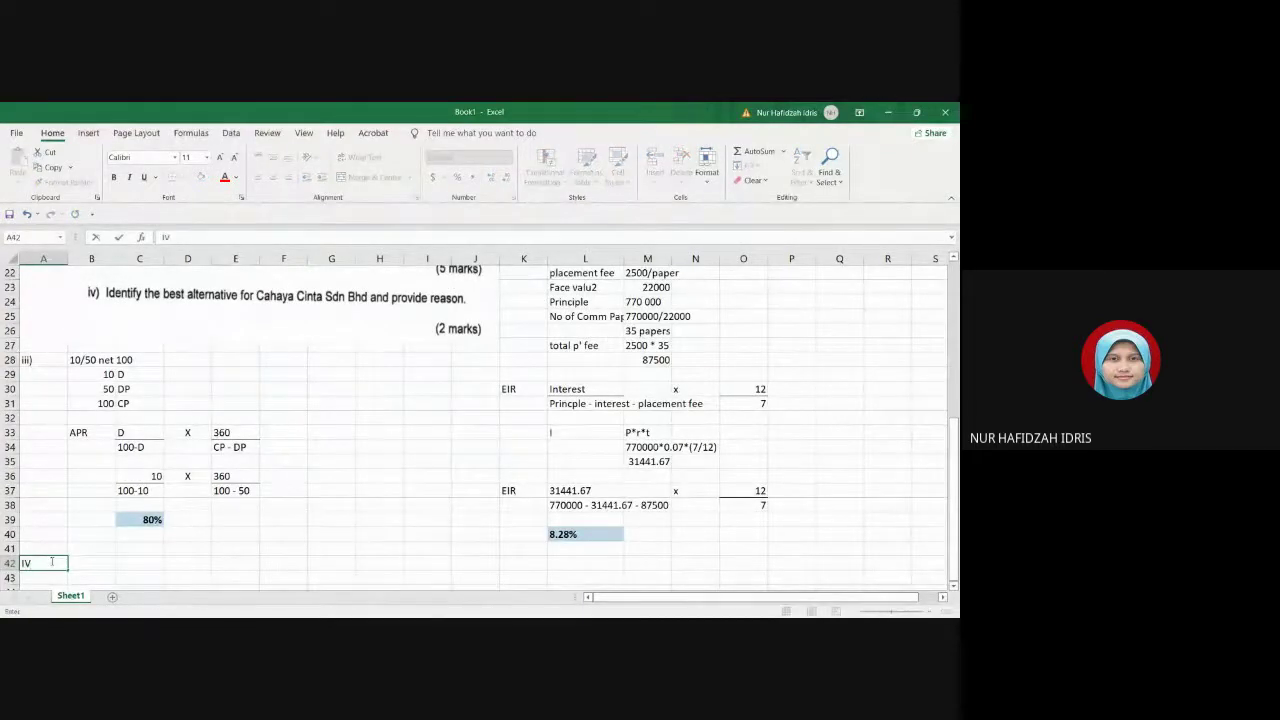
type(")")
key("BackSpace")
key("BackSpace")
key("BackSpace")
type("iv)")
Step: Enter the label "offered amout" in B42 with the credit line value 1000000 in C42
left_click(103, 561)
scroll(115, 552, "up", 2)
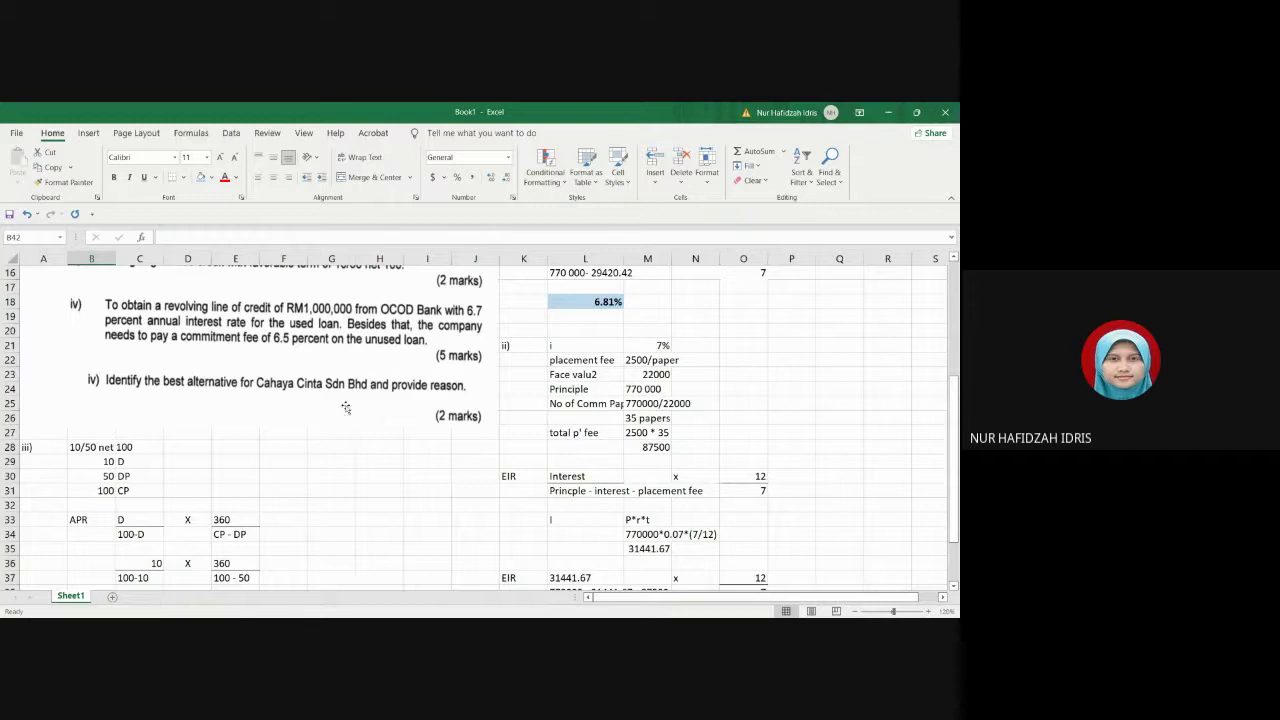
scroll(265, 525, "down", 3)
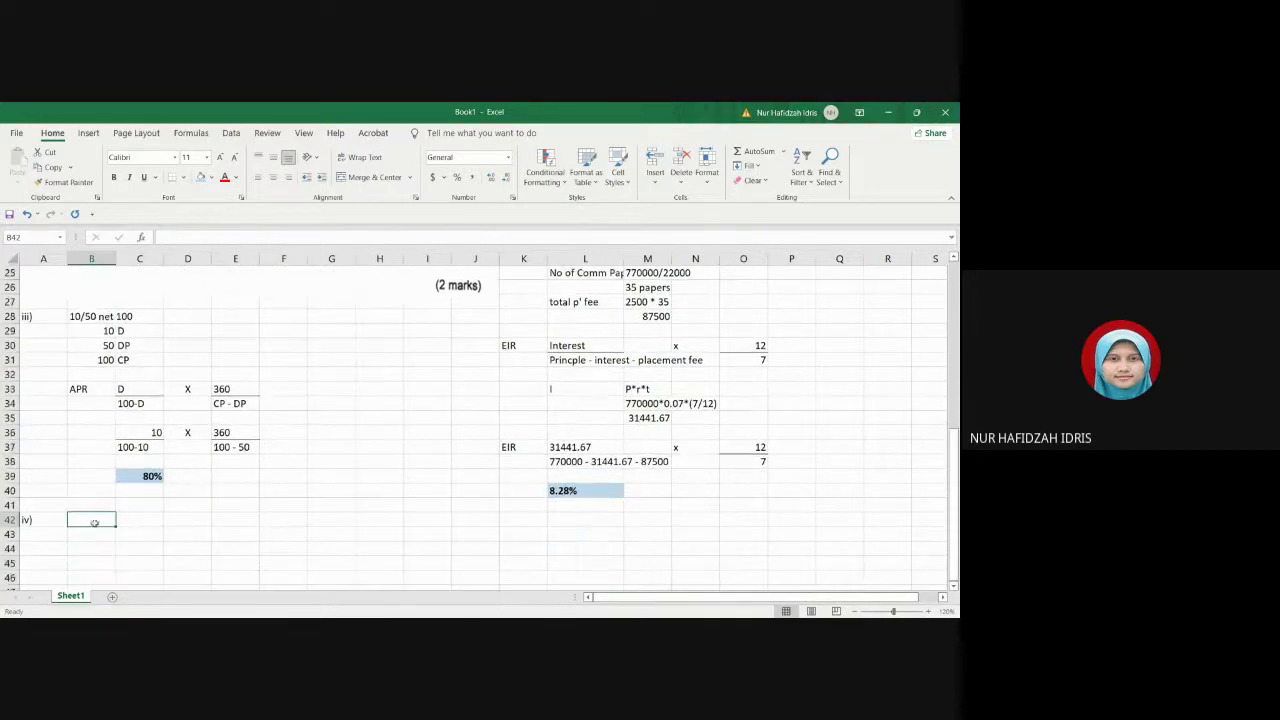
type("offer")
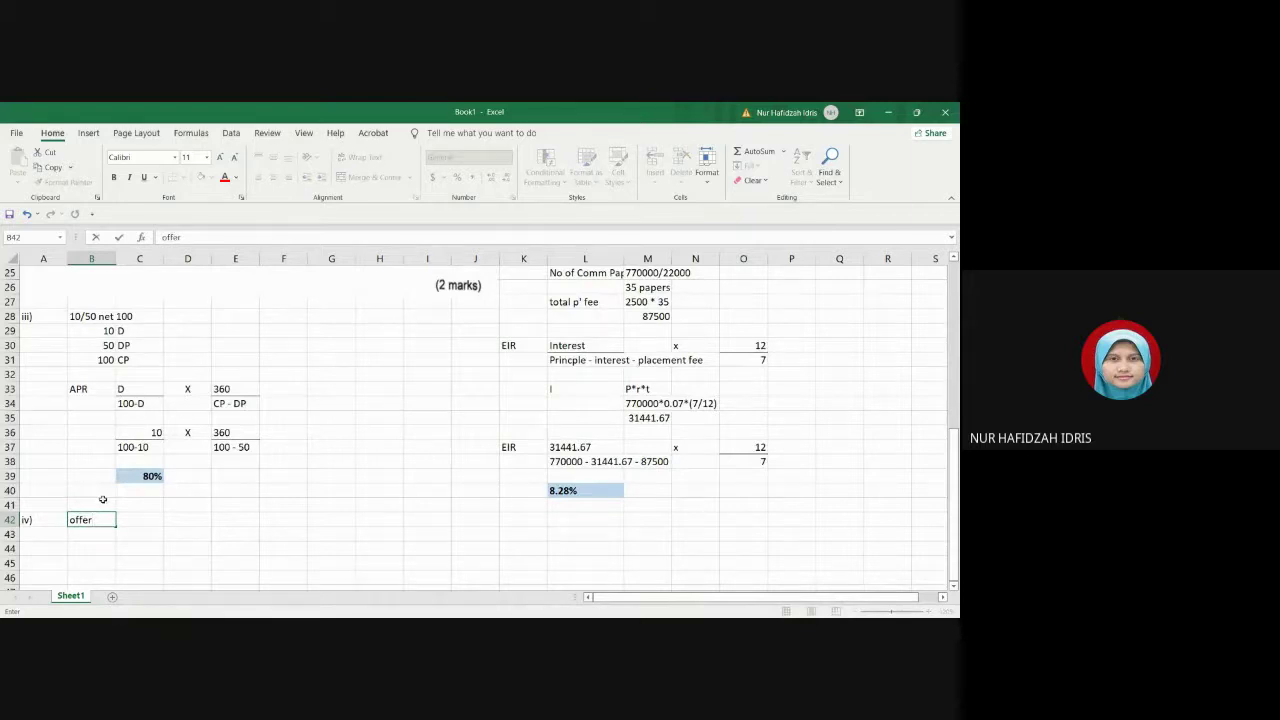
type("ed amout")
left_click(146, 524)
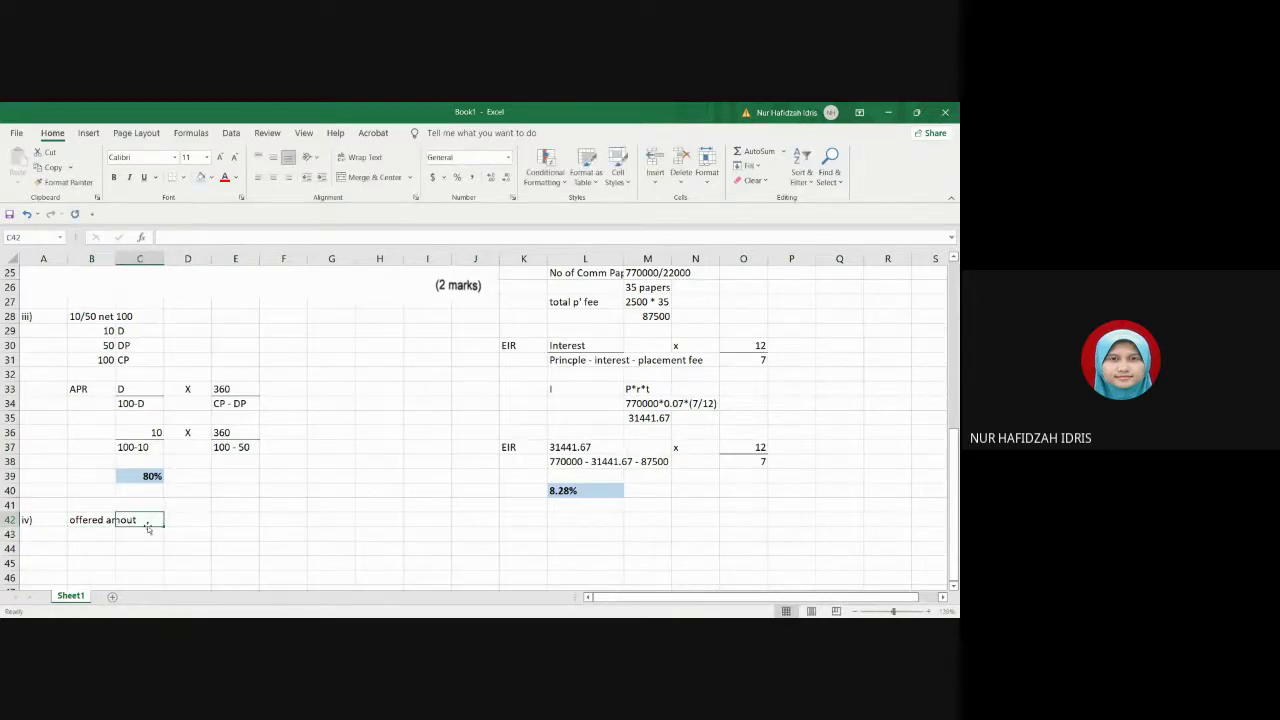
type("1000000")
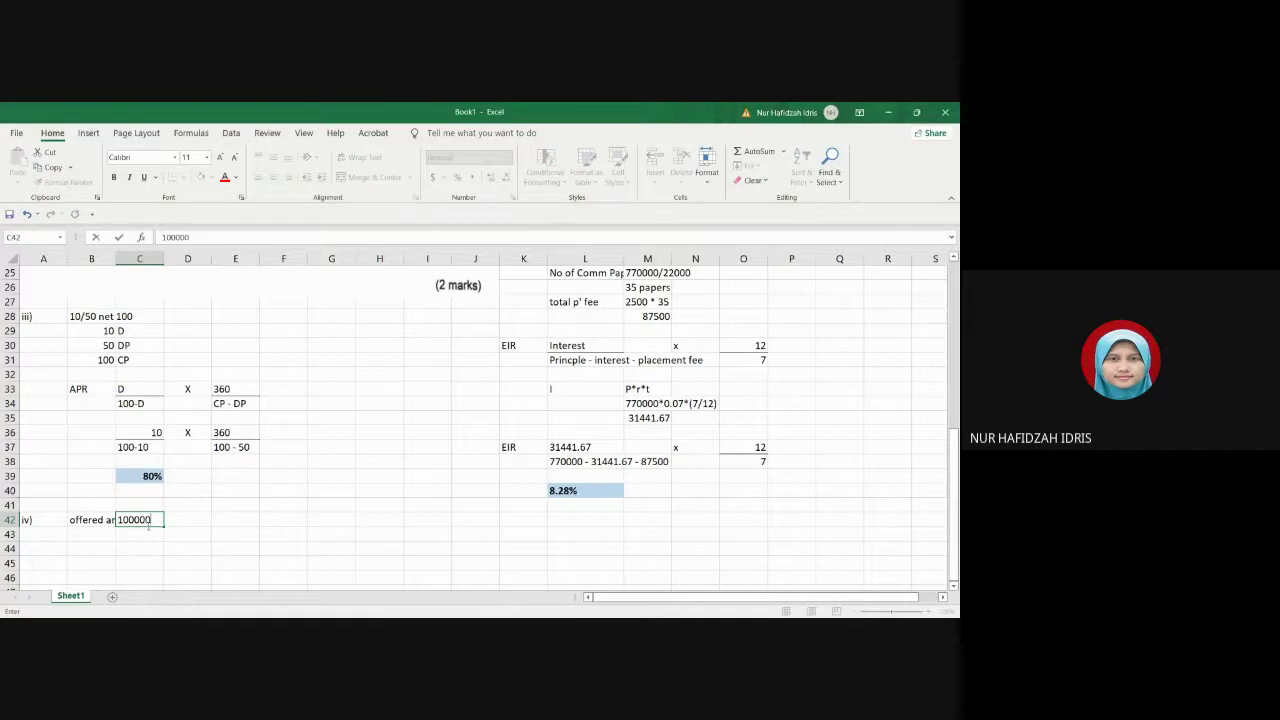
left_click(243, 546)
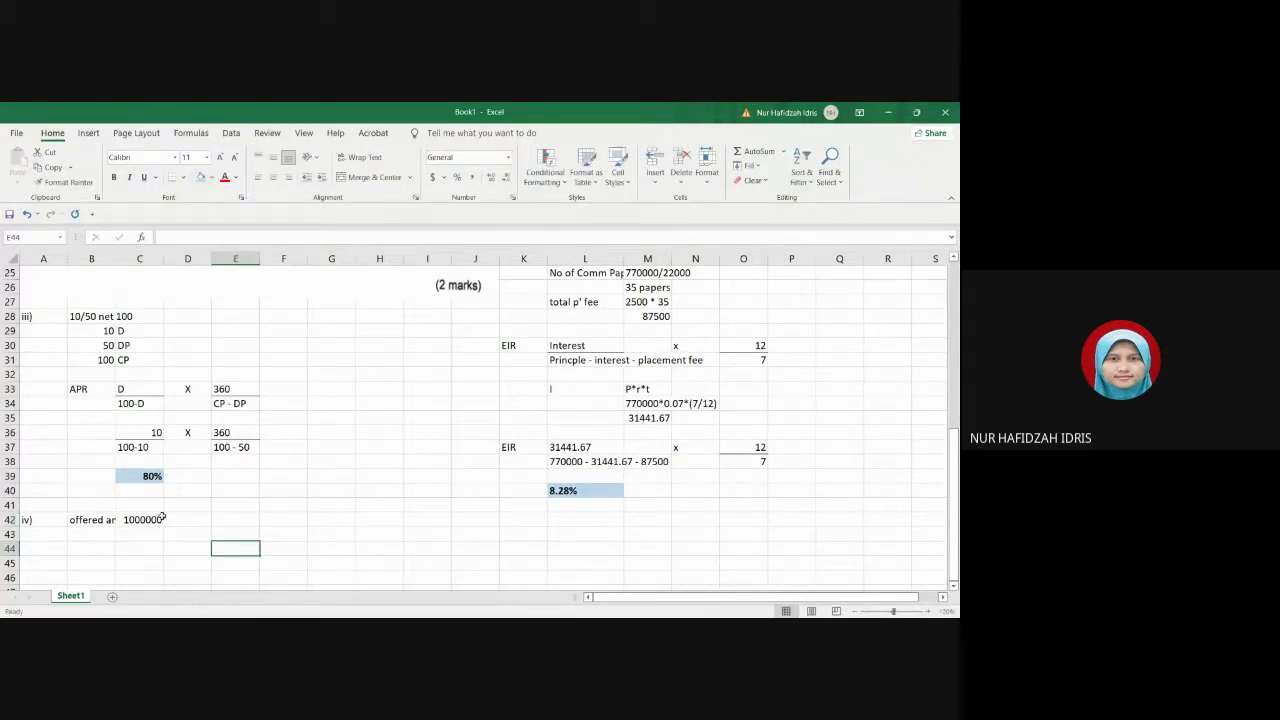
Step: Add the label "needed" in B43 with the required loan amount 770000 in C43
left_click(108, 536)
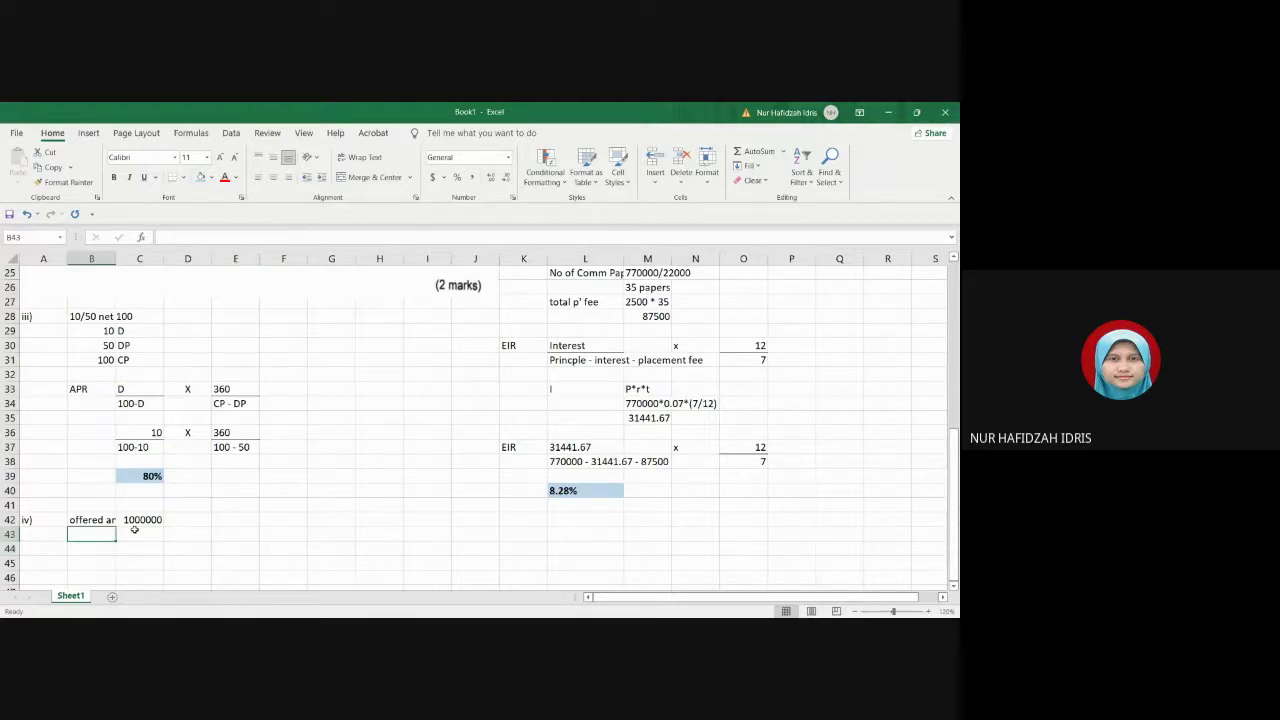
type("needed")
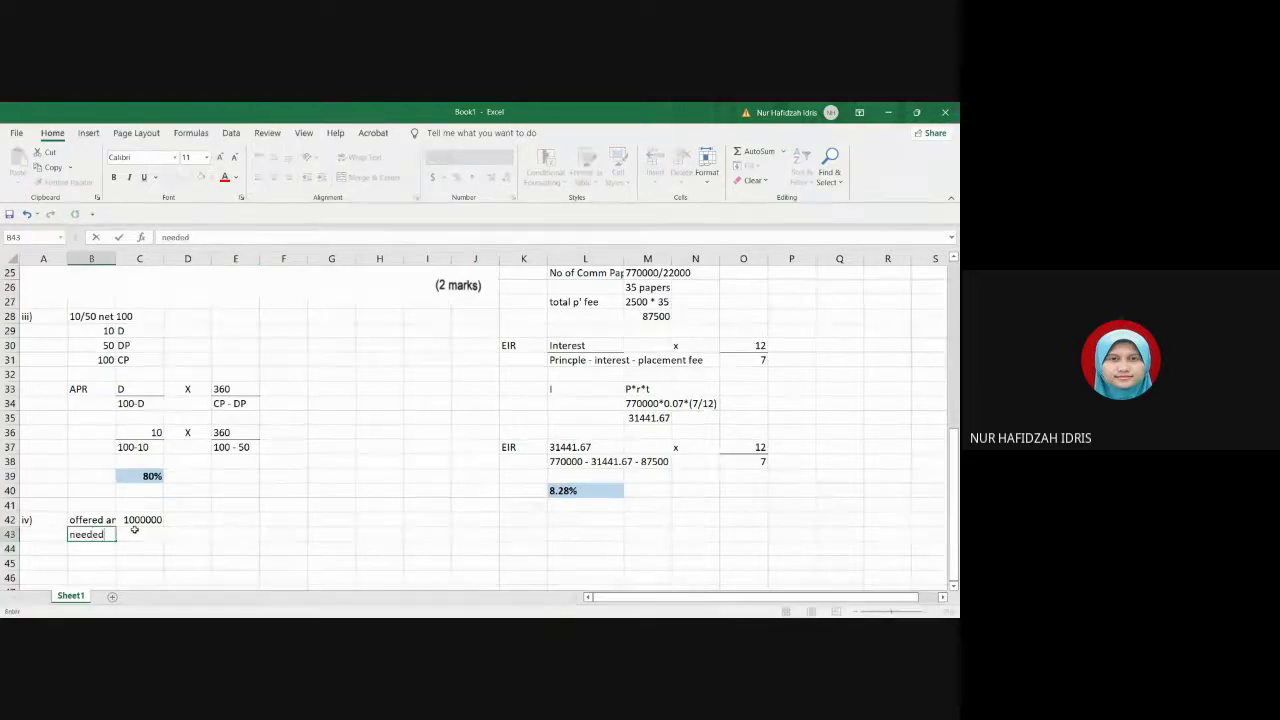
left_click(134, 530)
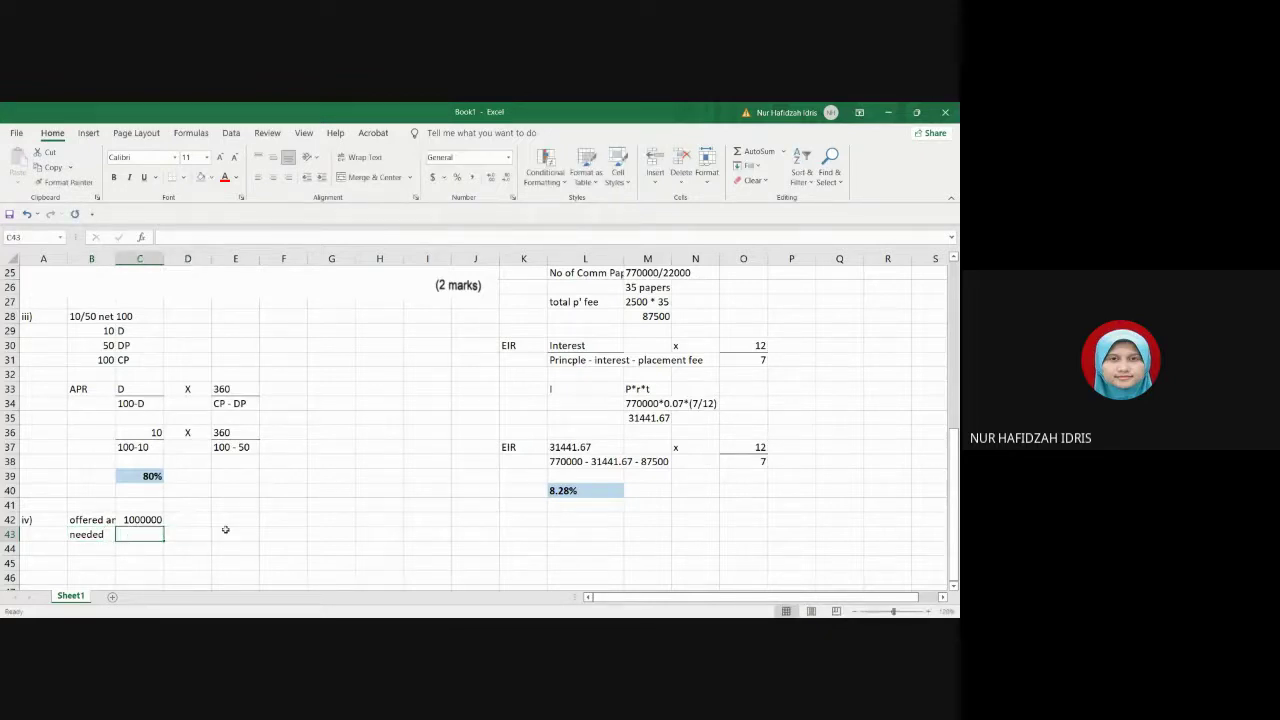
scroll(225, 531, "up", 2)
scroll(225, 531, "up", 3)
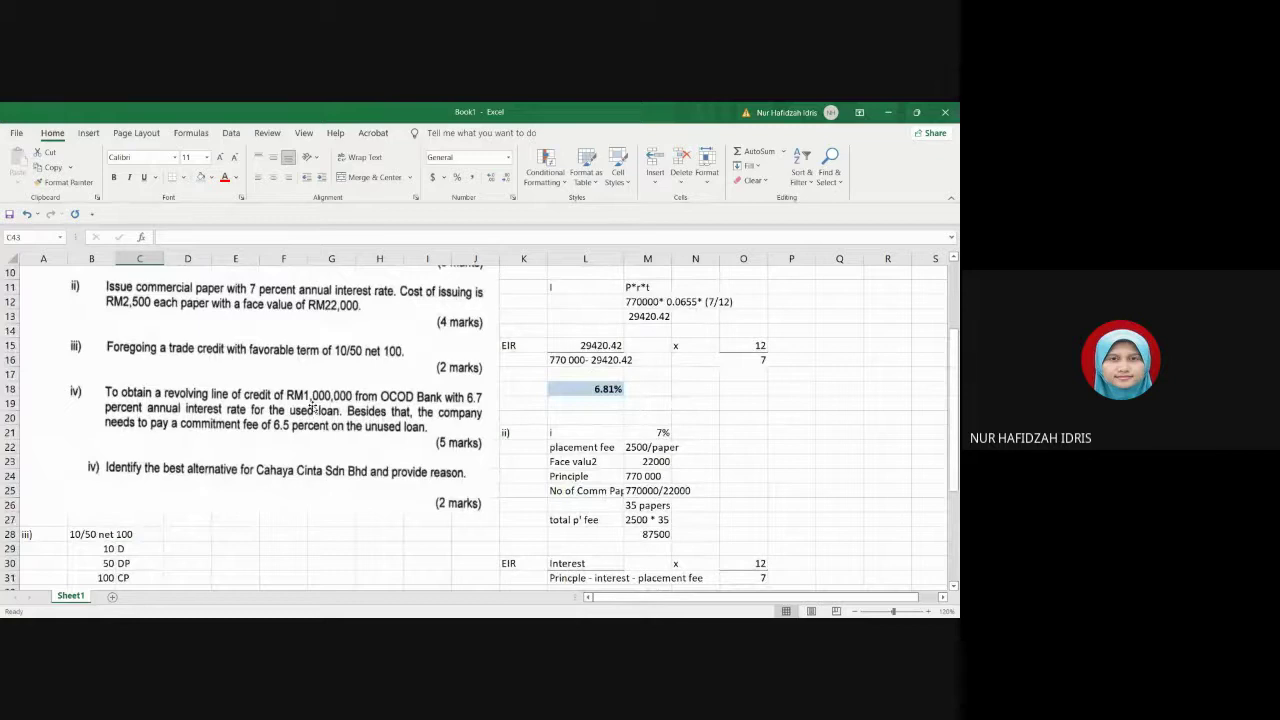
scroll(281, 457, "up", 2)
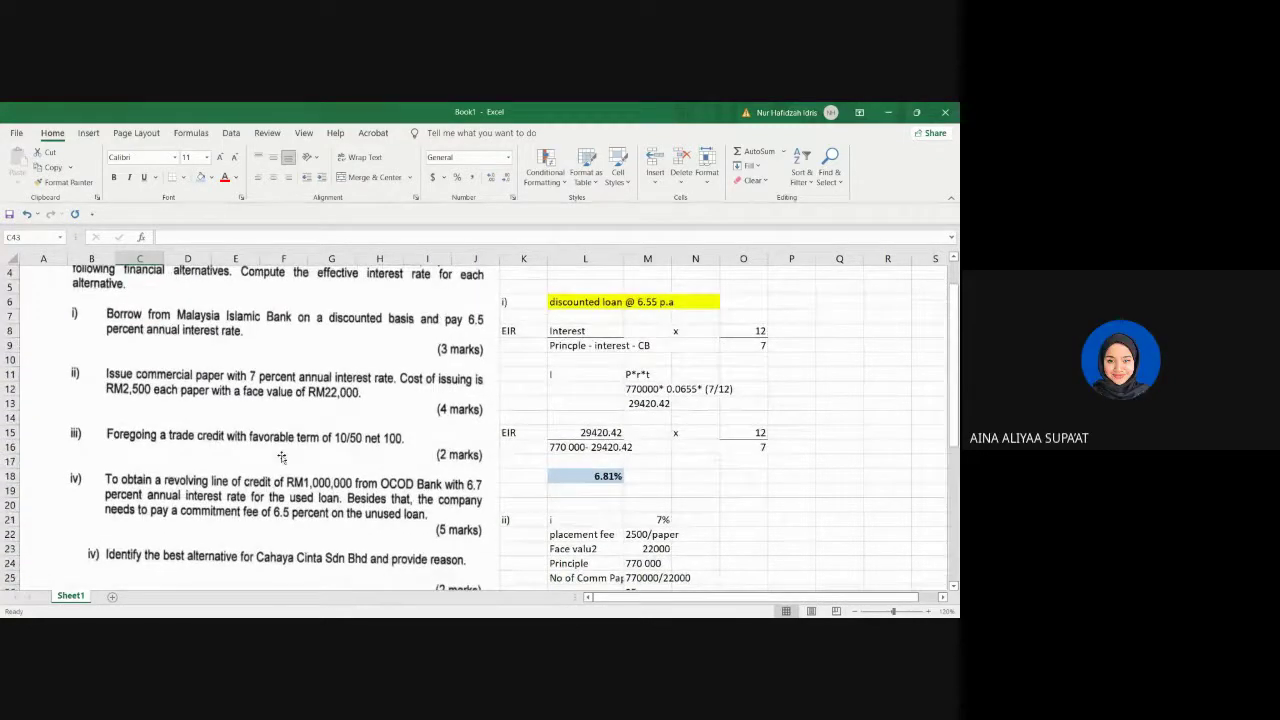
scroll(281, 457, "down", 7)
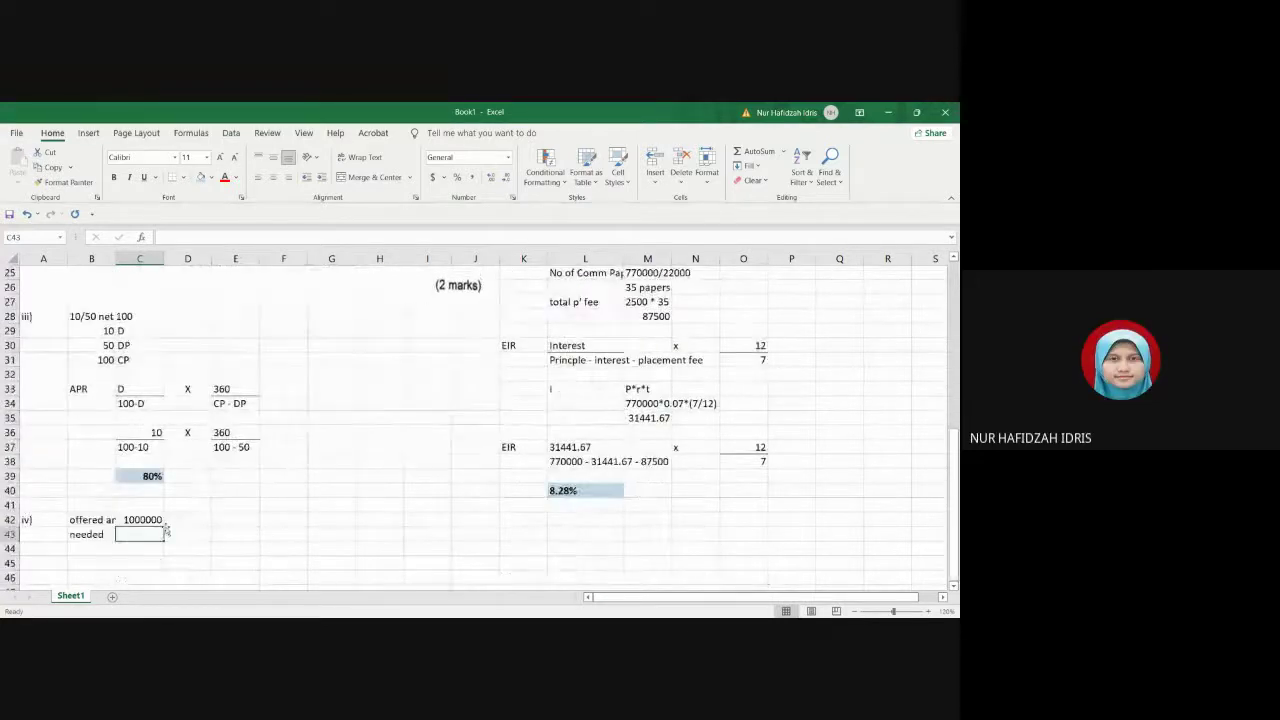
type("770")
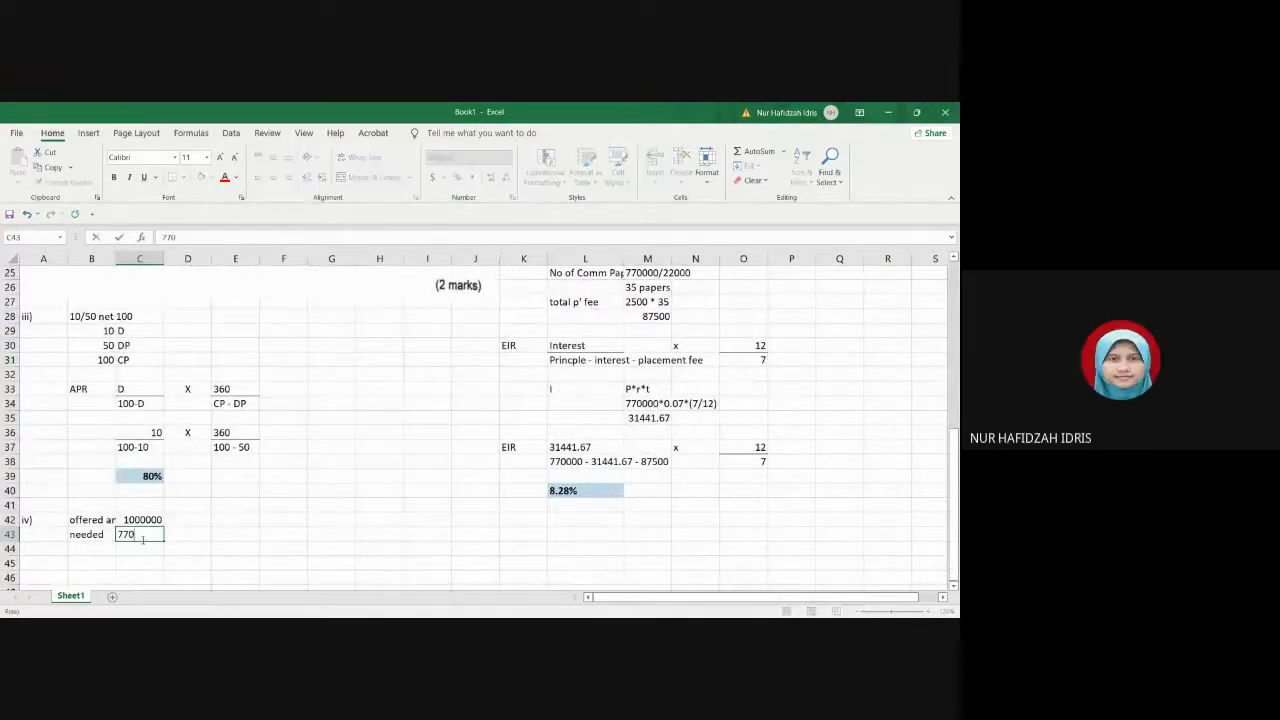
type("000")
key("Return")
Step: Add the label "unused" in B44 with the remaining credit 230000 in C44
left_click(79, 550)
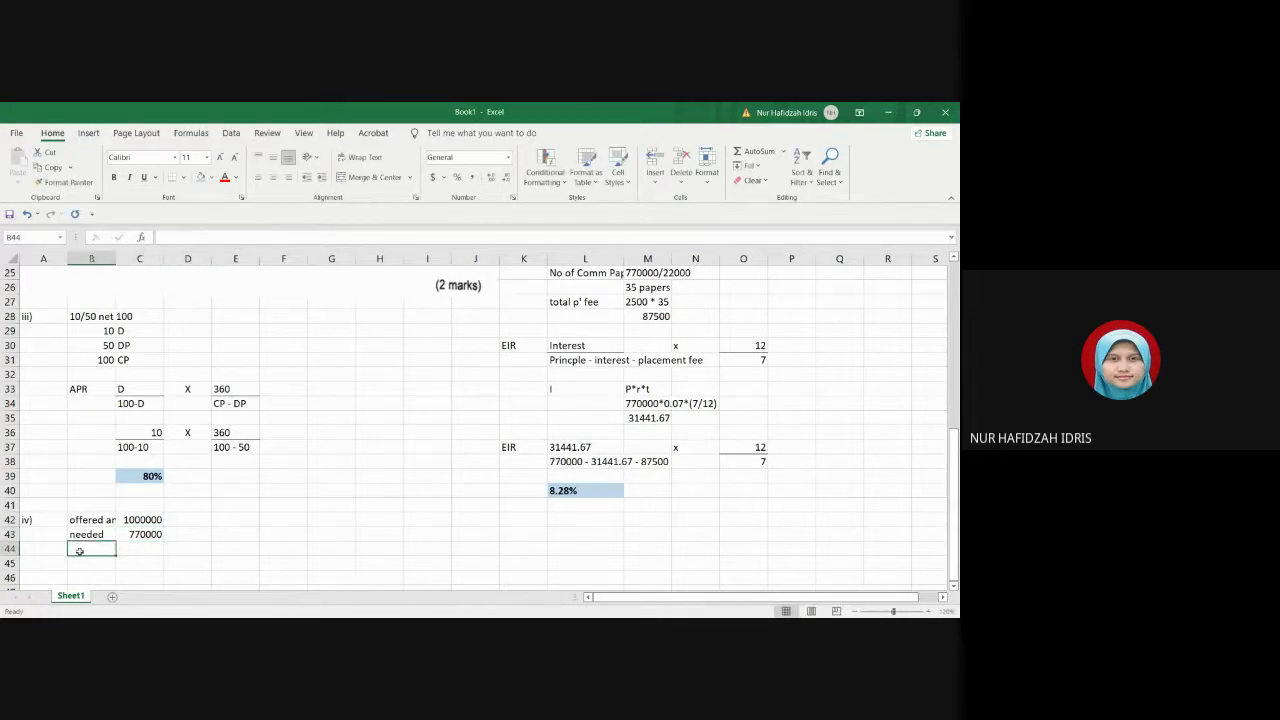
type("unused")
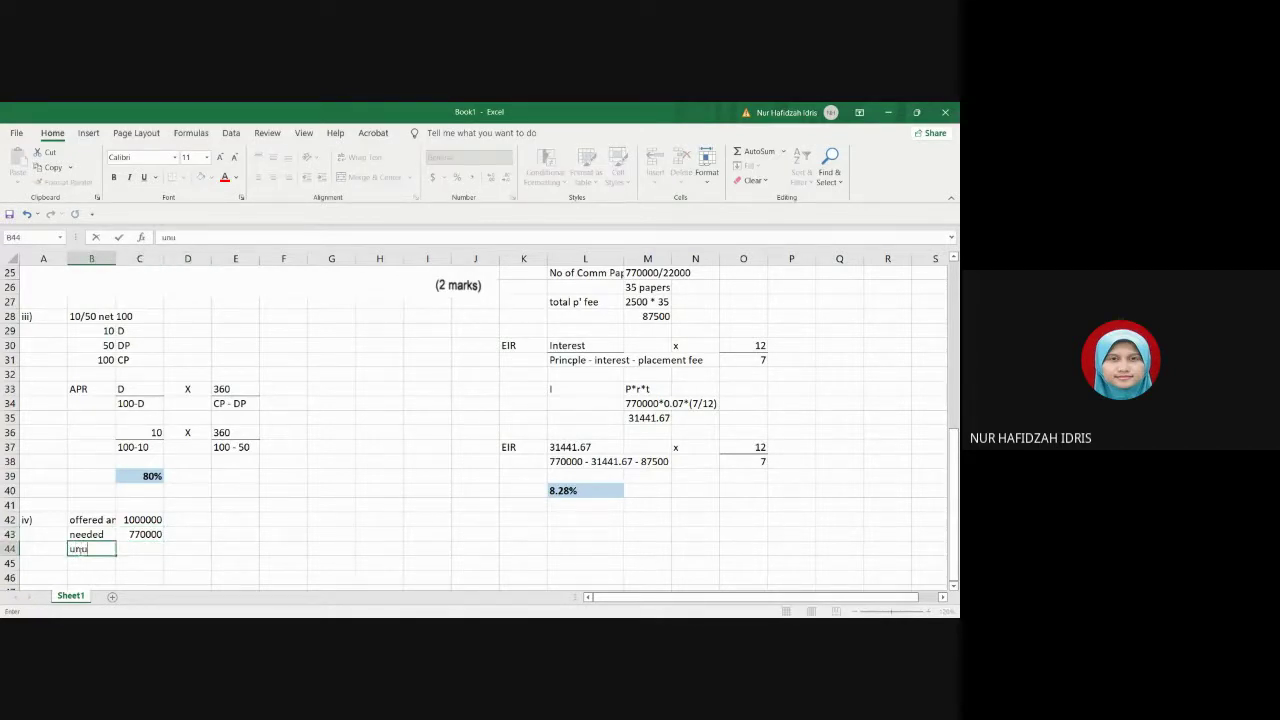
left_click(158, 575)
left_click(153, 537)
left_click(160, 549)
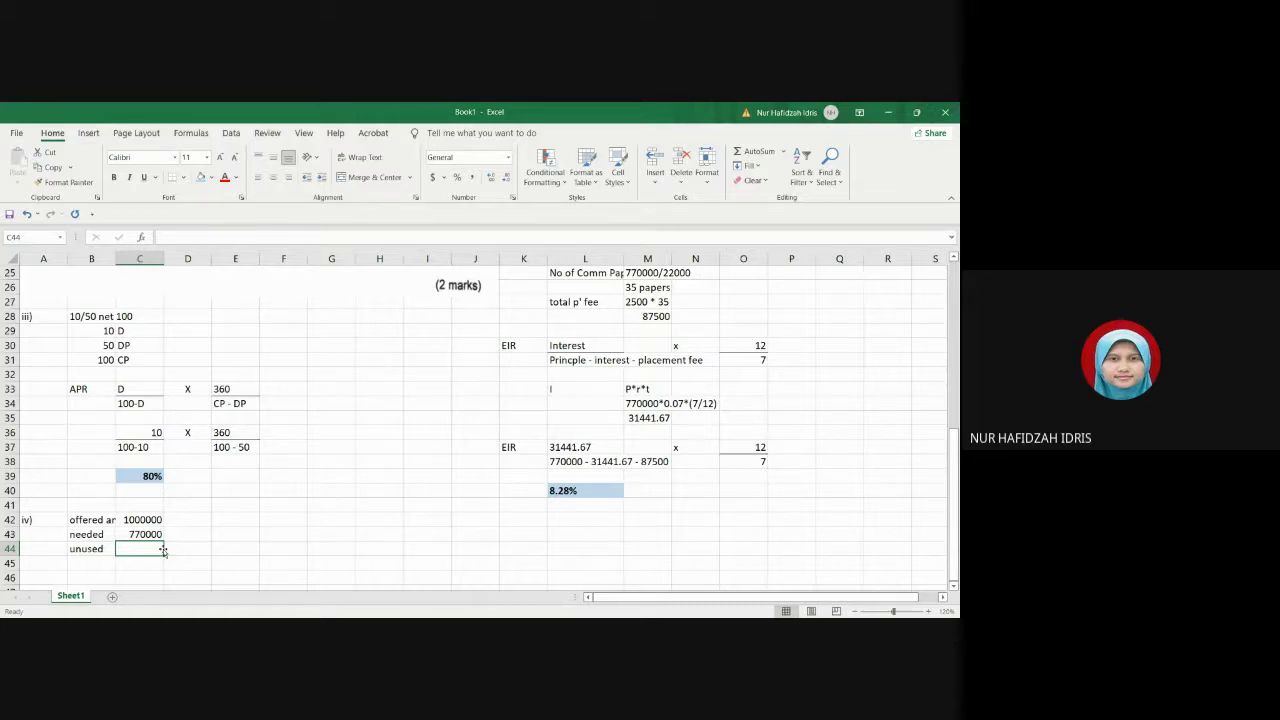
type("230000")
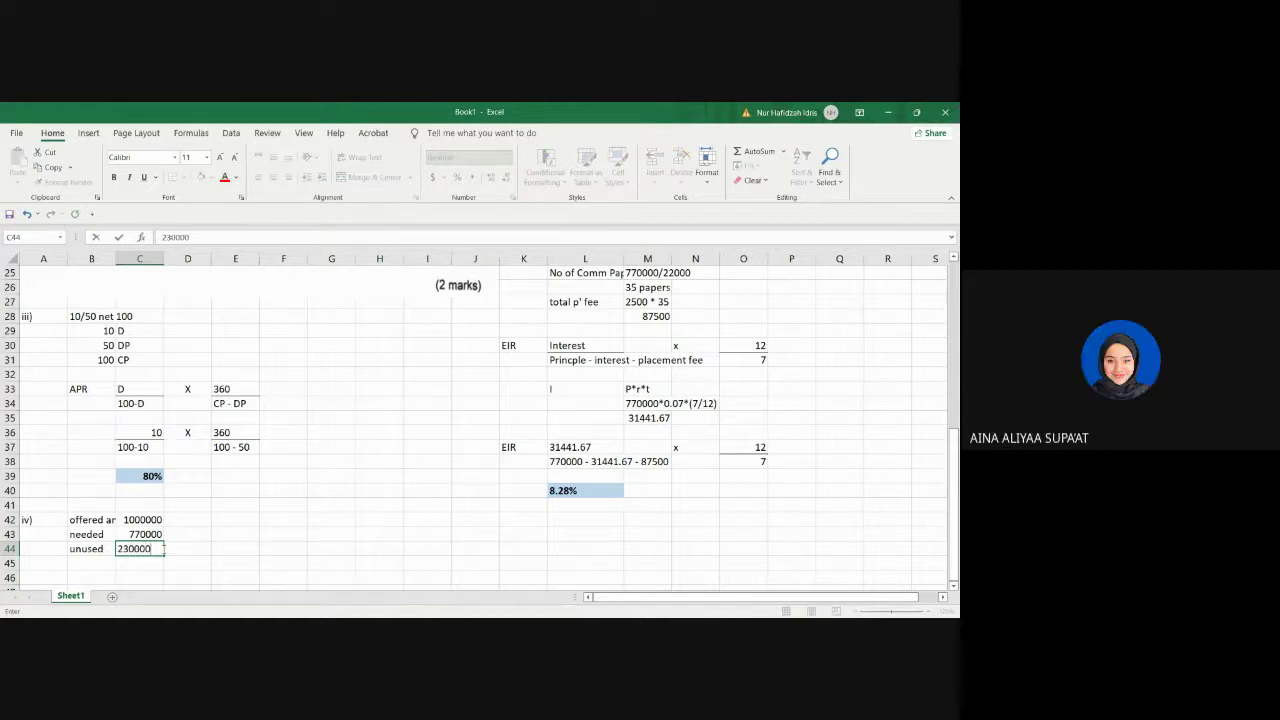
left_click(192, 550)
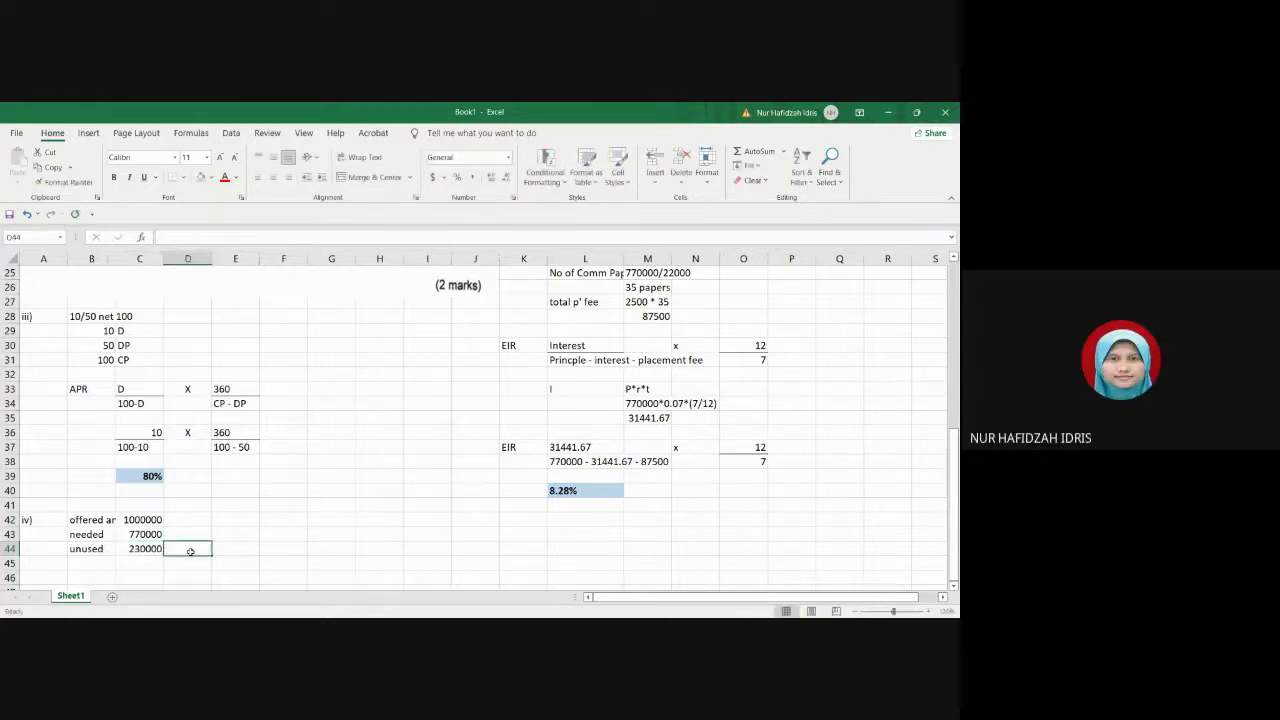
Step: Enter an "@" sign beside the unused amount in D44 and beside the needed amount in D43
left_click(155, 549)
left_click(174, 547)
type("@")
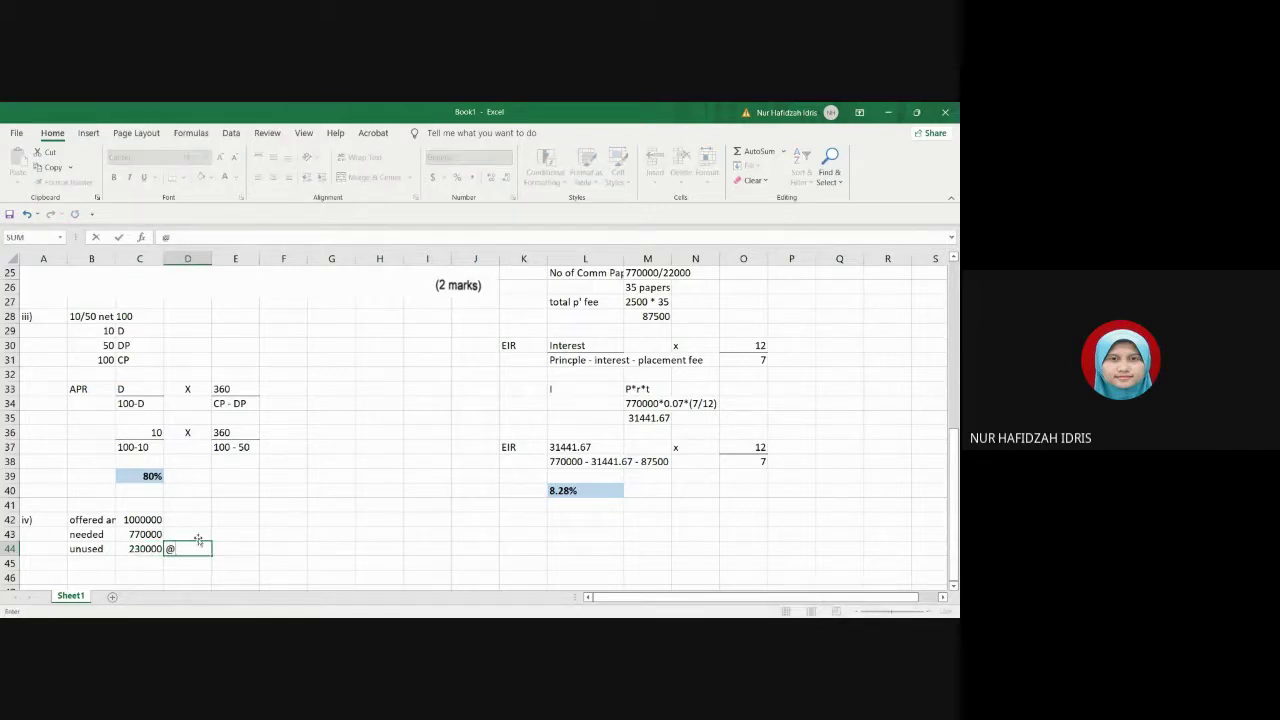
left_click(196, 535)
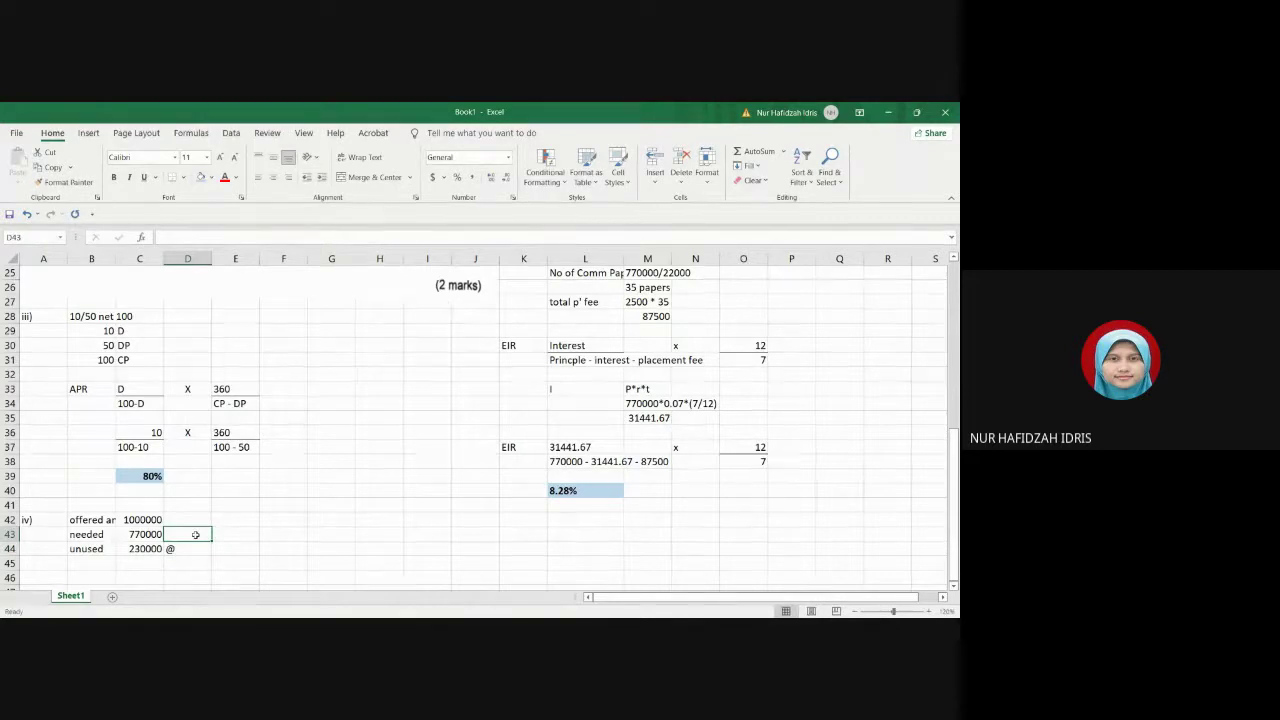
type("@")
left_click(297, 549)
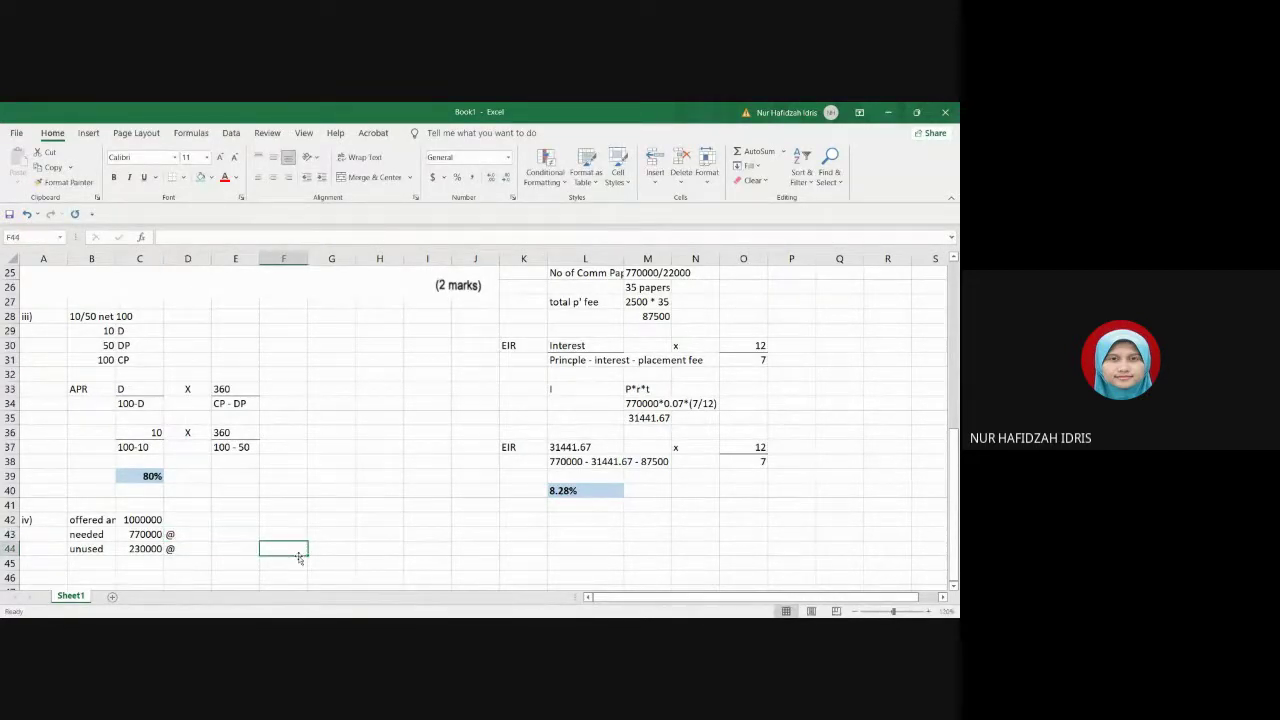
Step: Enter the used loan's annual interest rate of 6.7% in E43, taken from question iv)
scroll(164, 520, "up", 4)
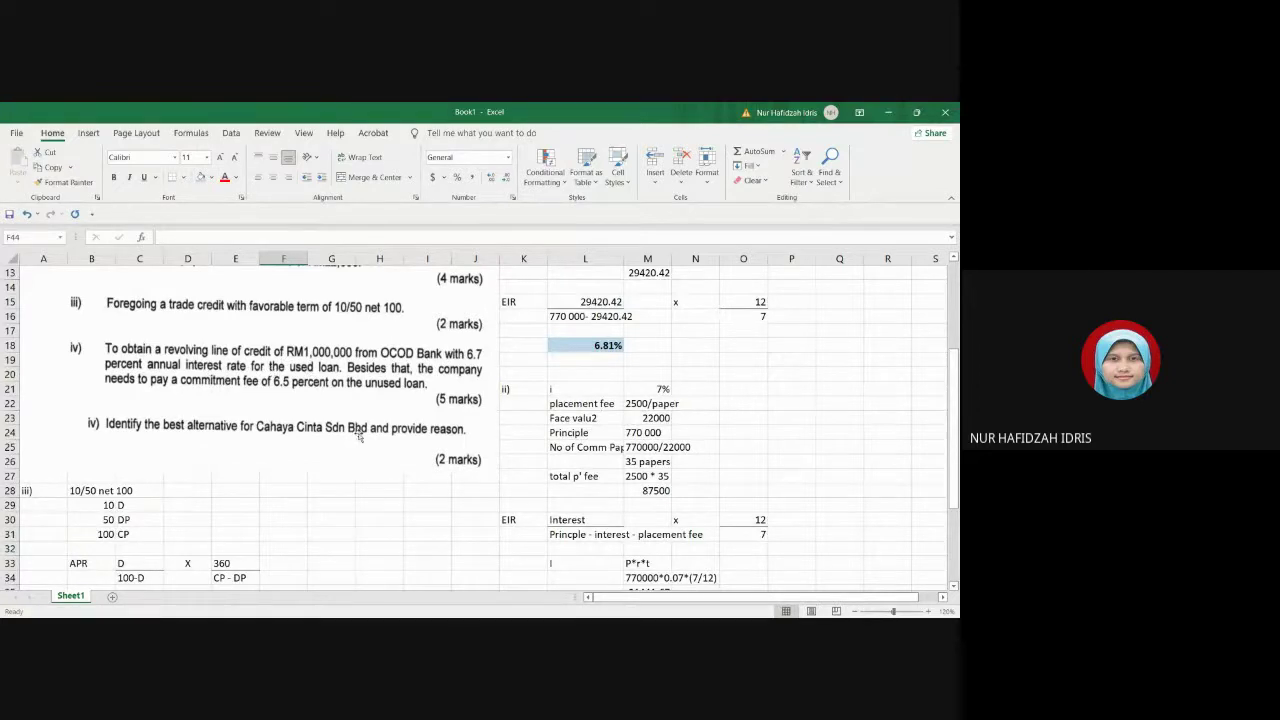
scroll(357, 468, "down", 3)
scroll(357, 468, "down", 3)
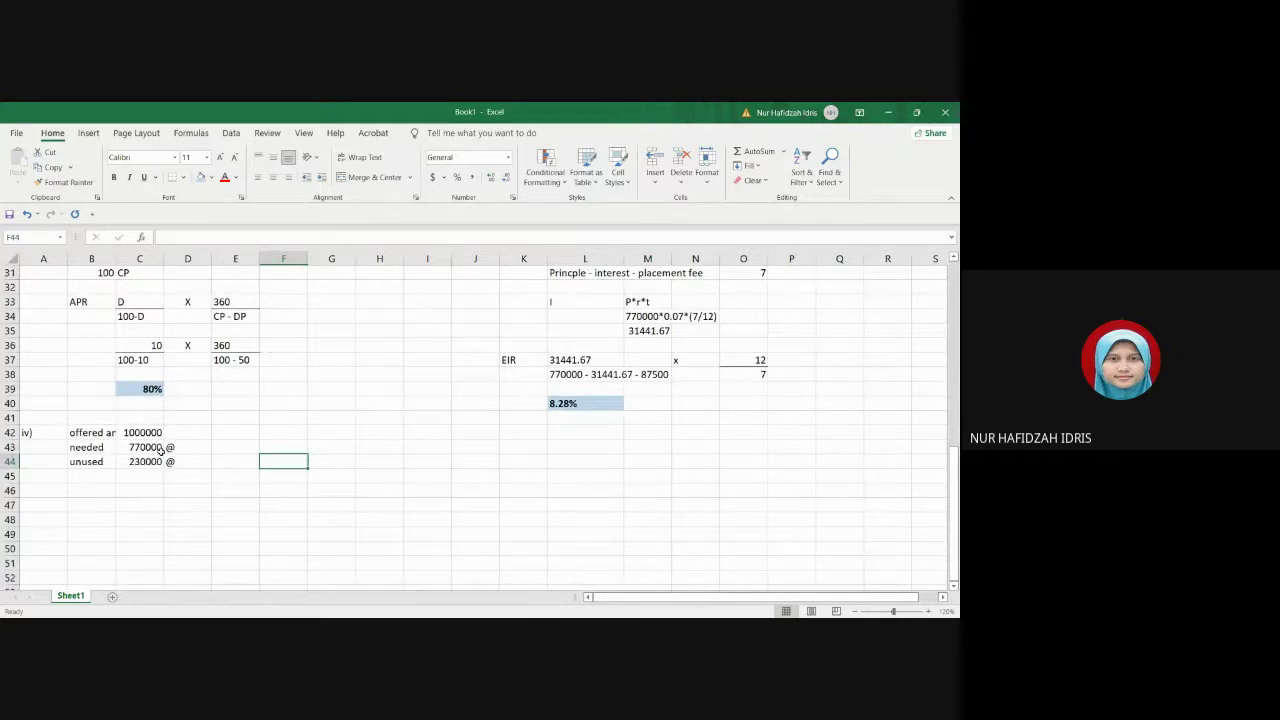
left_click(221, 452)
scroll(248, 481, "up", 5)
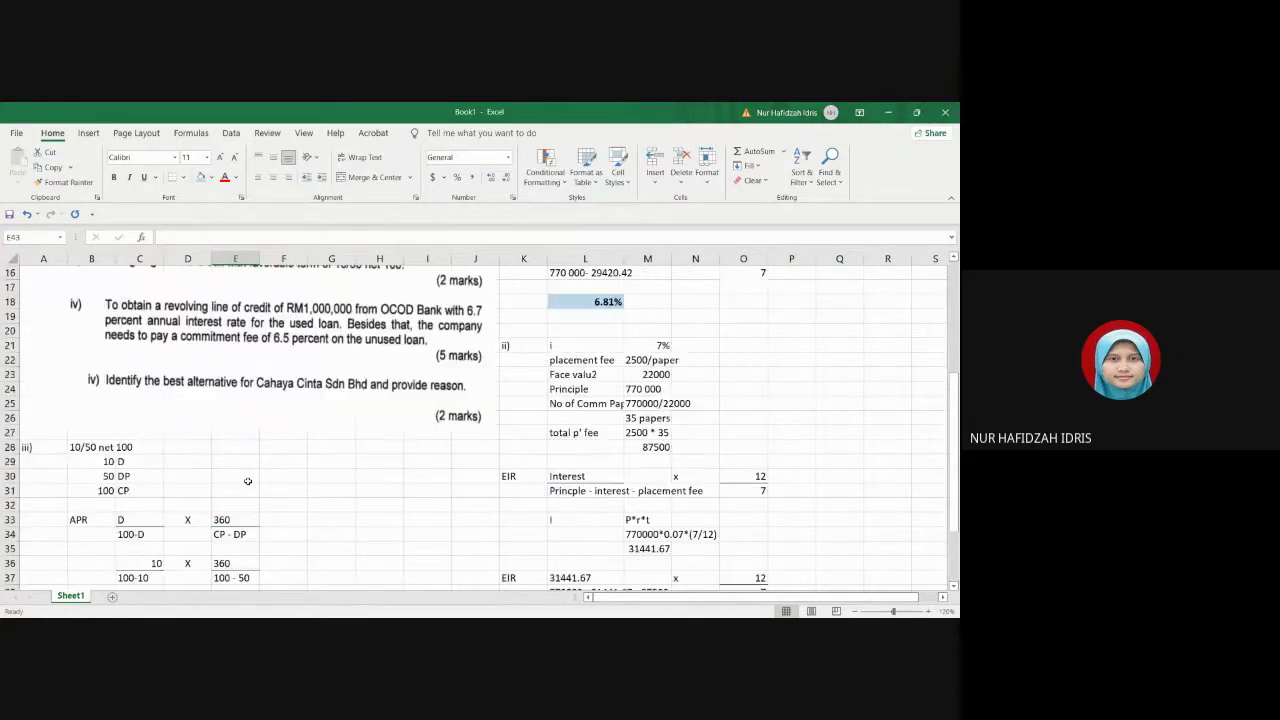
scroll(248, 481, "down", 4)
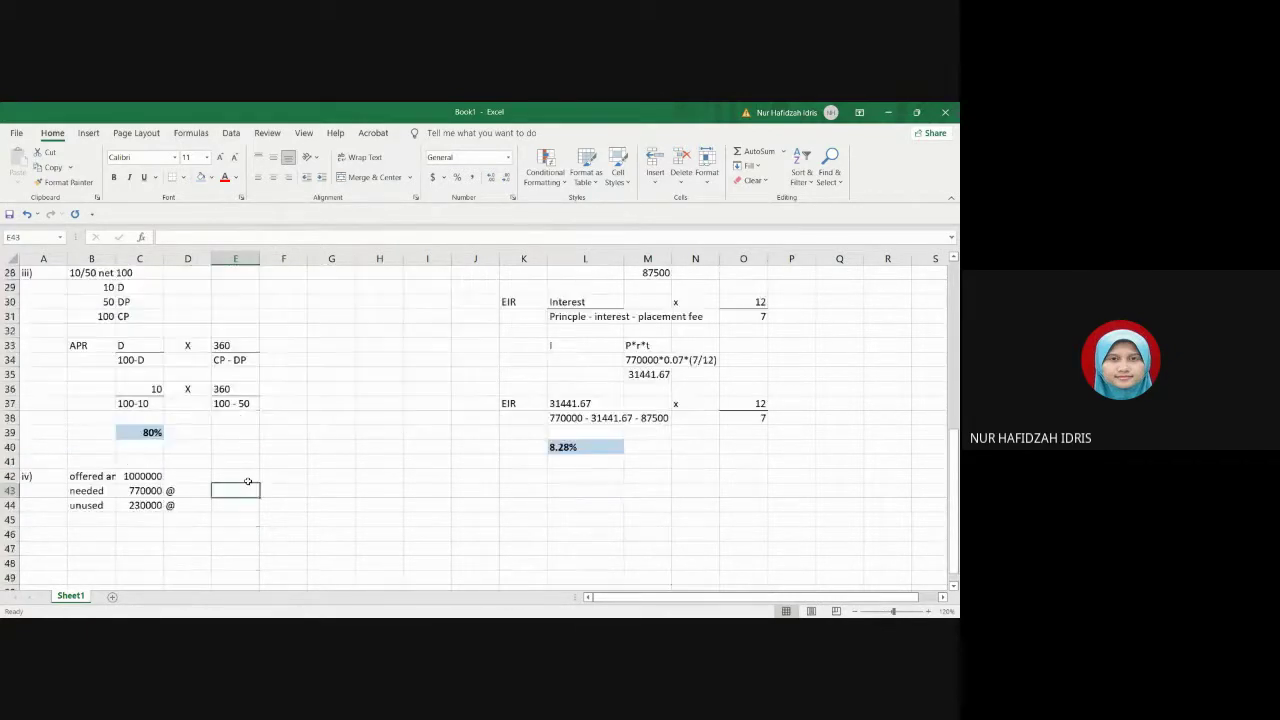
type("6.7%")
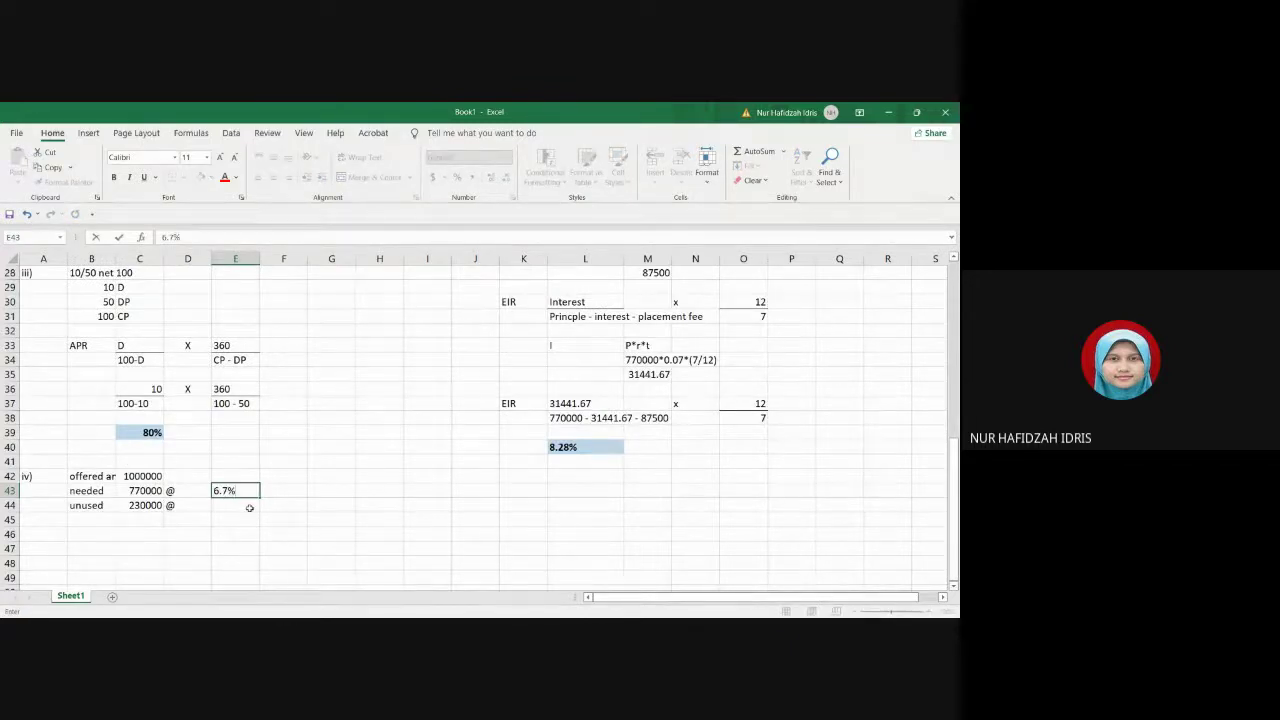
Step: Enter the unused loan's rate of 6.5% in E44 and label it "commitment fee" in F44
scroll(313, 535, "up", 5)
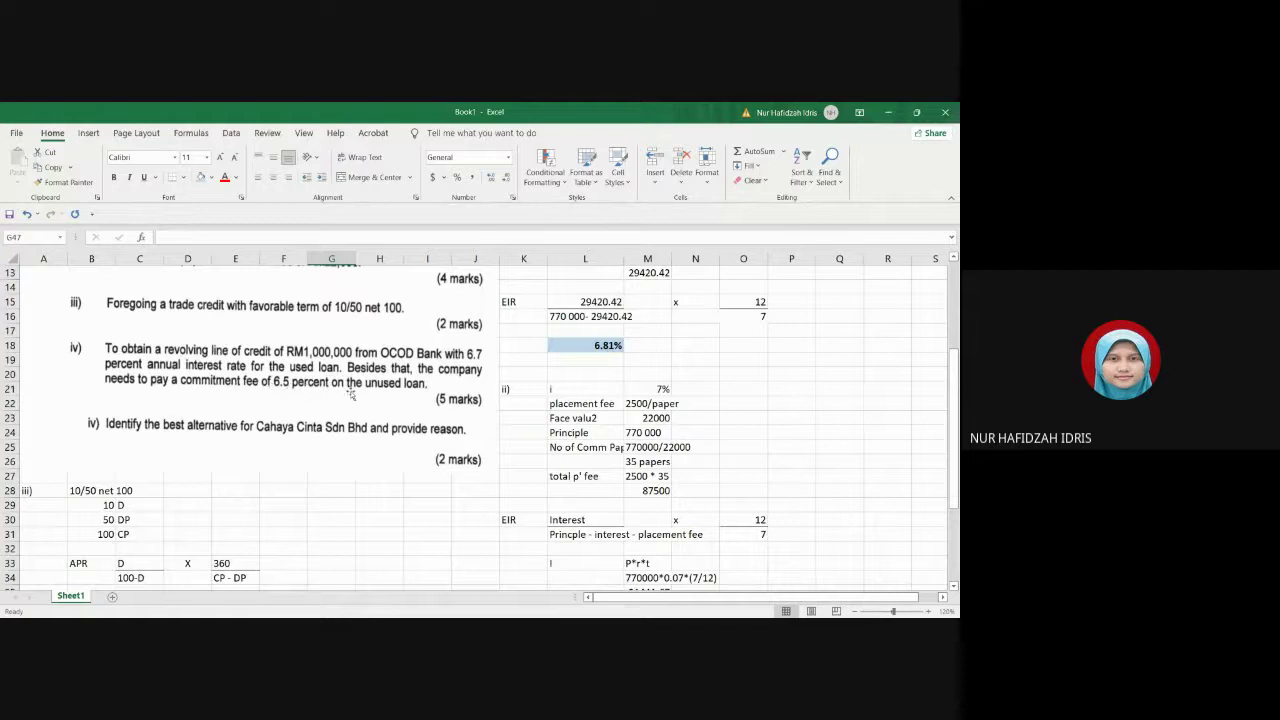
scroll(290, 443, "down", 5)
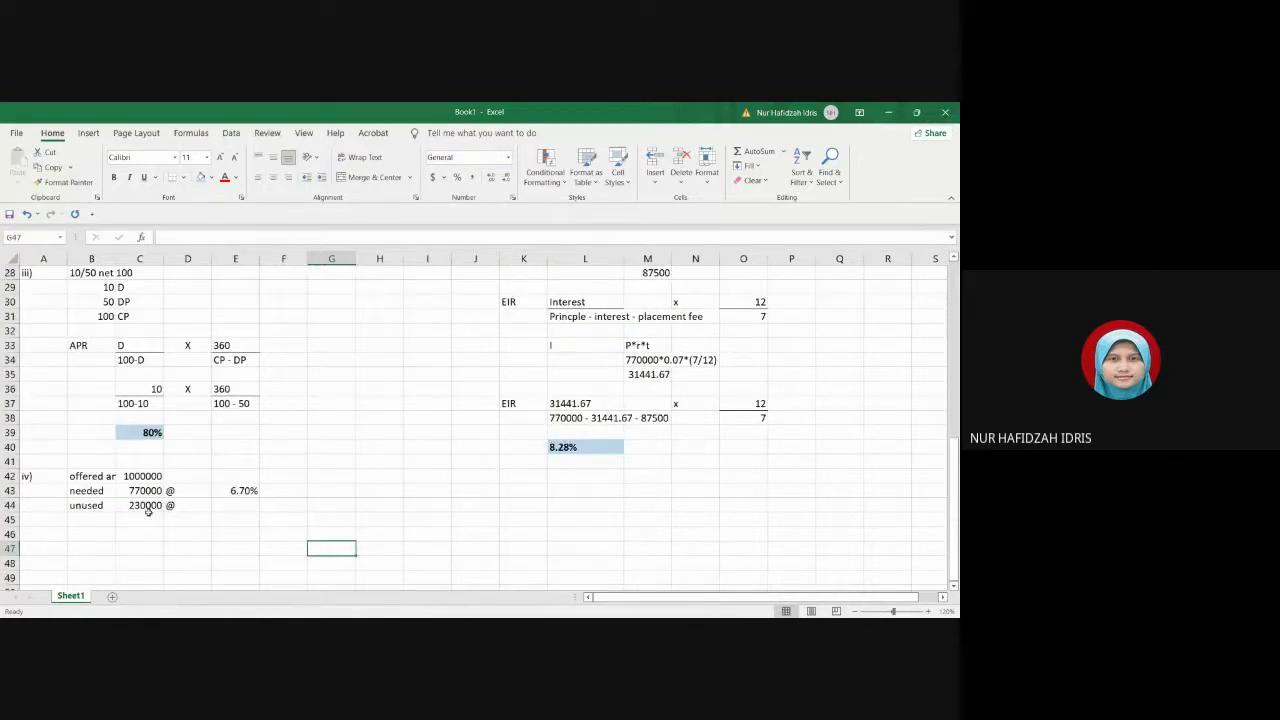
left_click(147, 506)
left_click(243, 505)
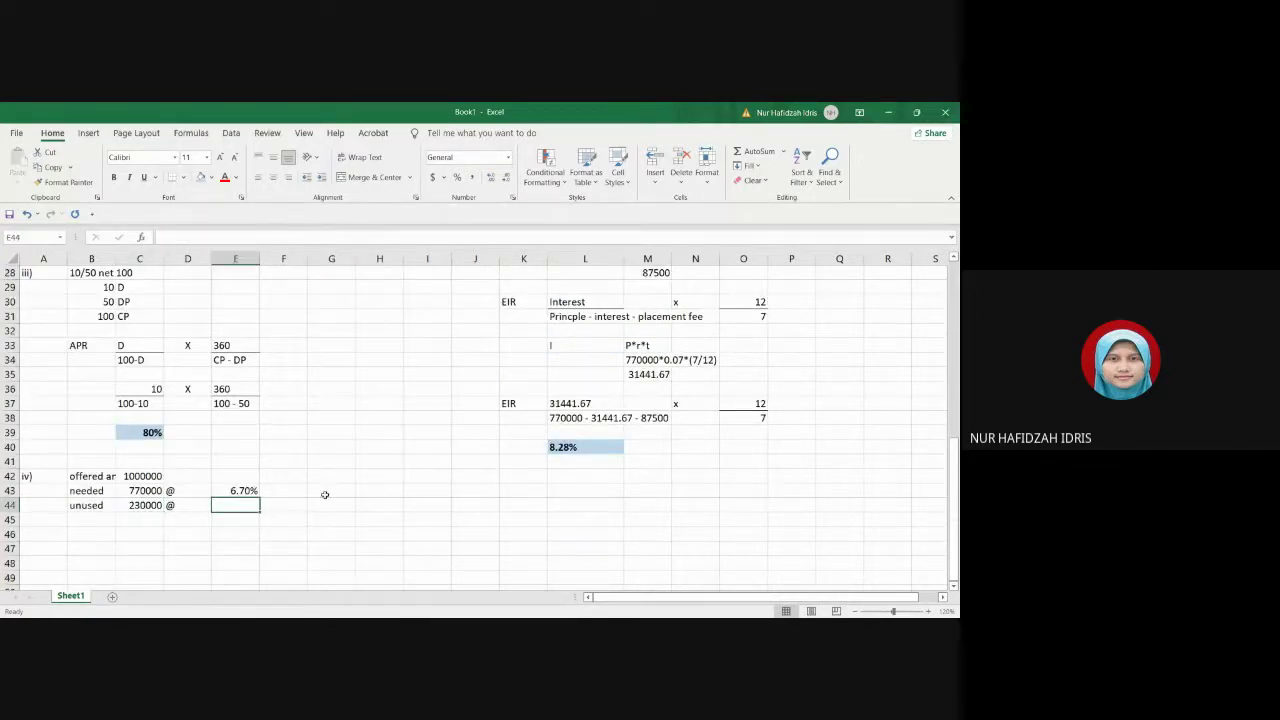
scroll(323, 491, "up", 5)
scroll(325, 494, "down", 5)
scroll(325, 494, "down", 1)
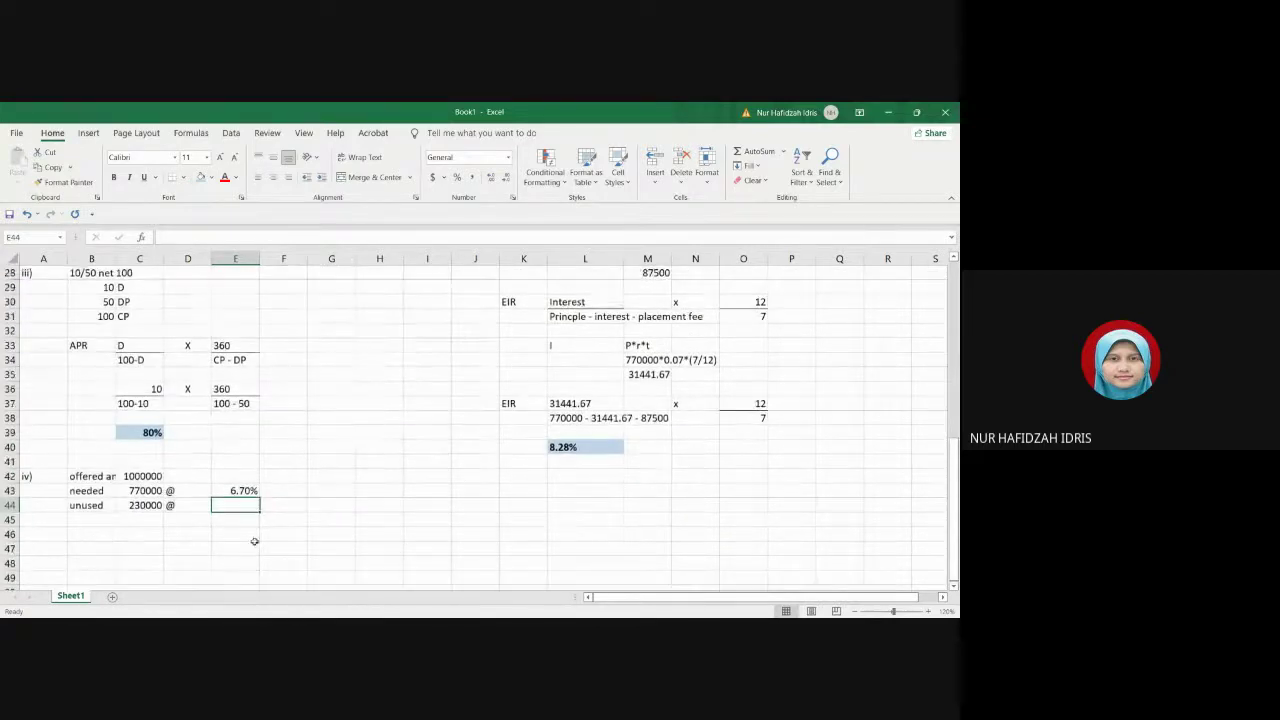
type("6")
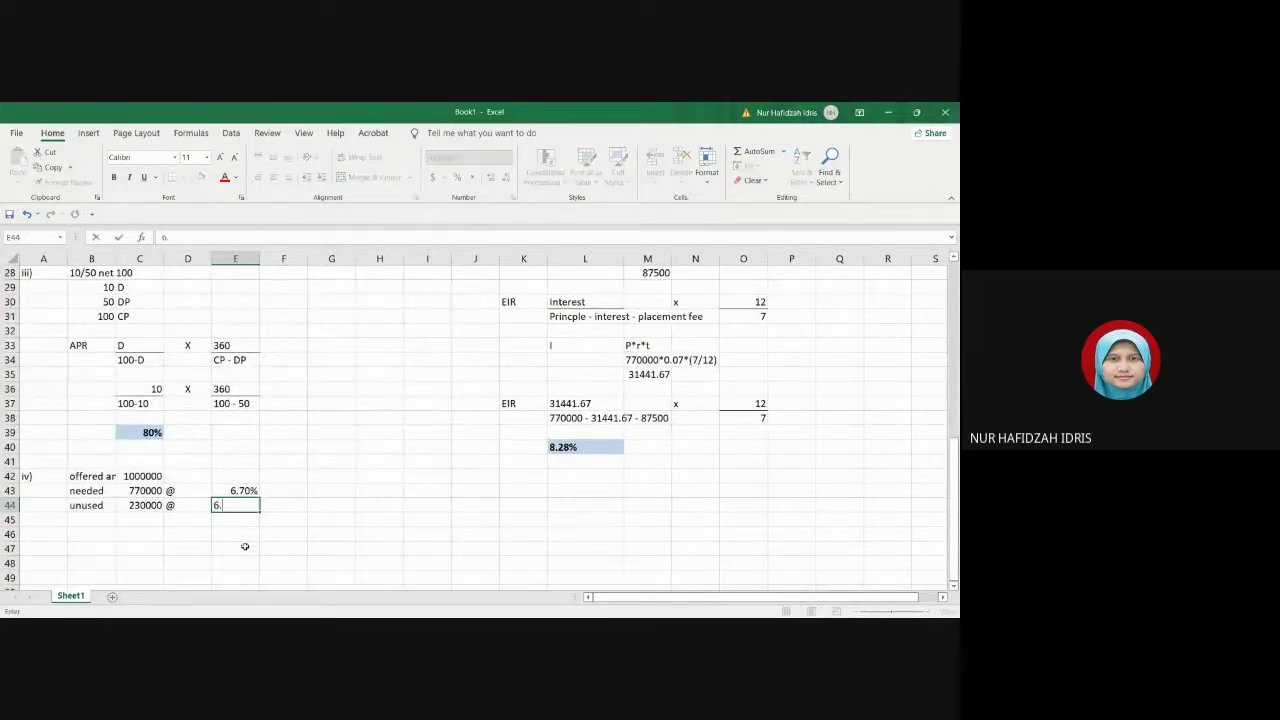
type(".5%")
key("Tab")
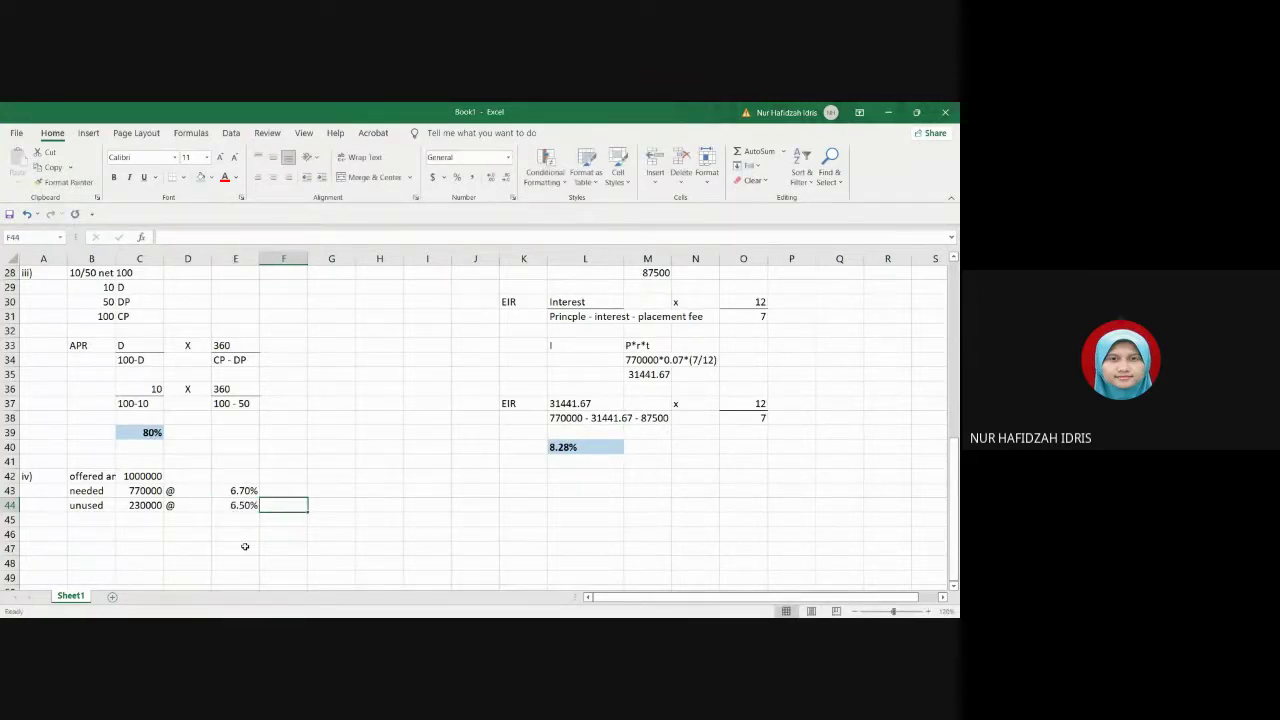
type("commitment fee")
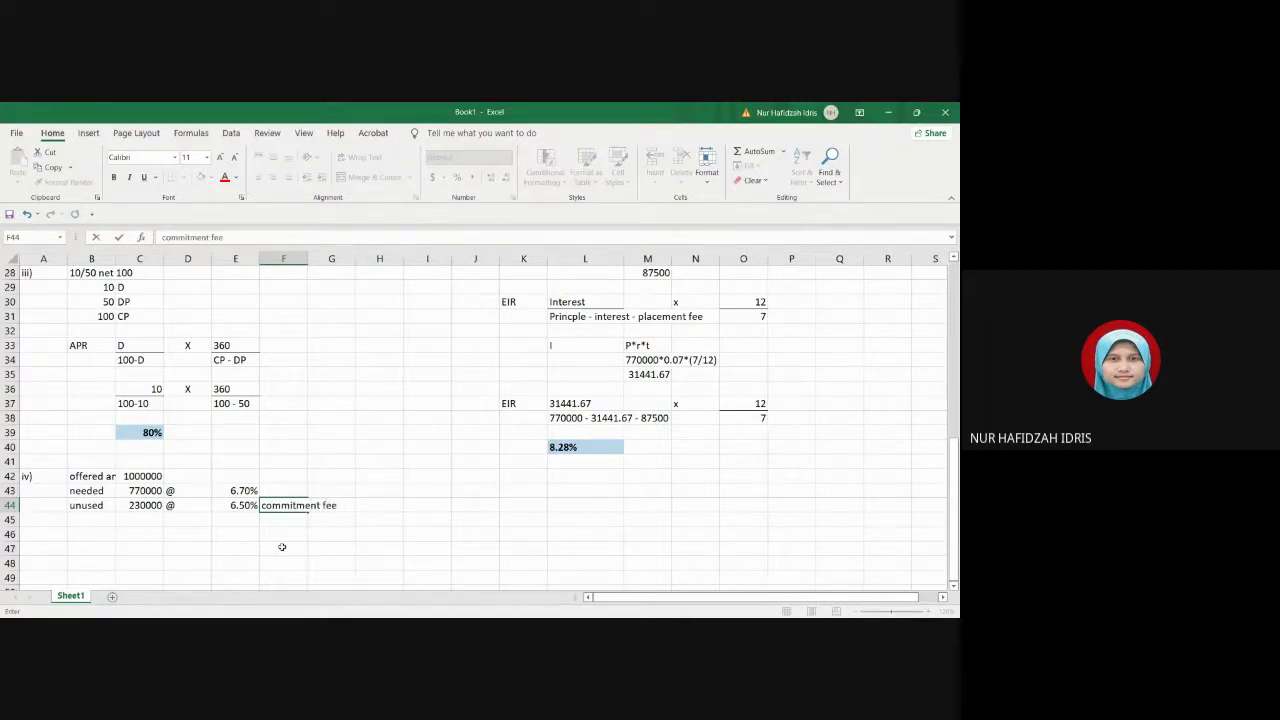
left_click(349, 535)
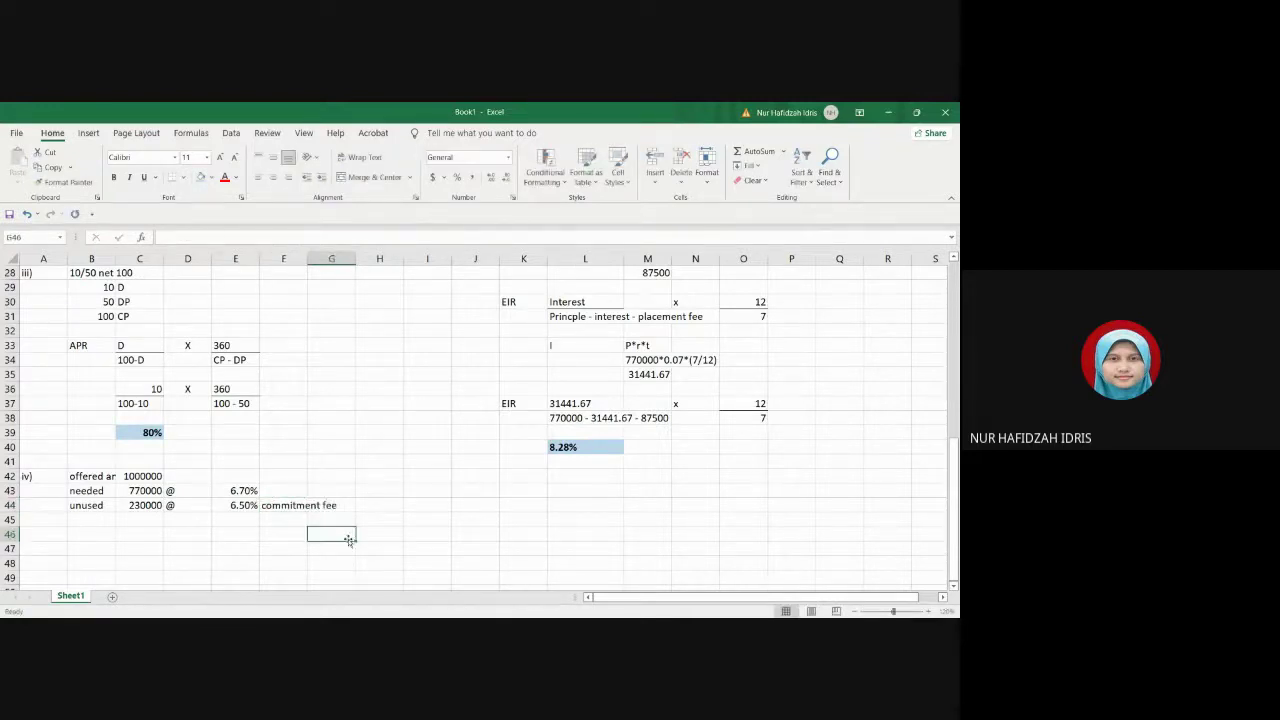
Step: Copy the EIR formula block with the interest line from K30:O33 and paste it at A46 under section iv)
scroll(353, 541, "up", 4)
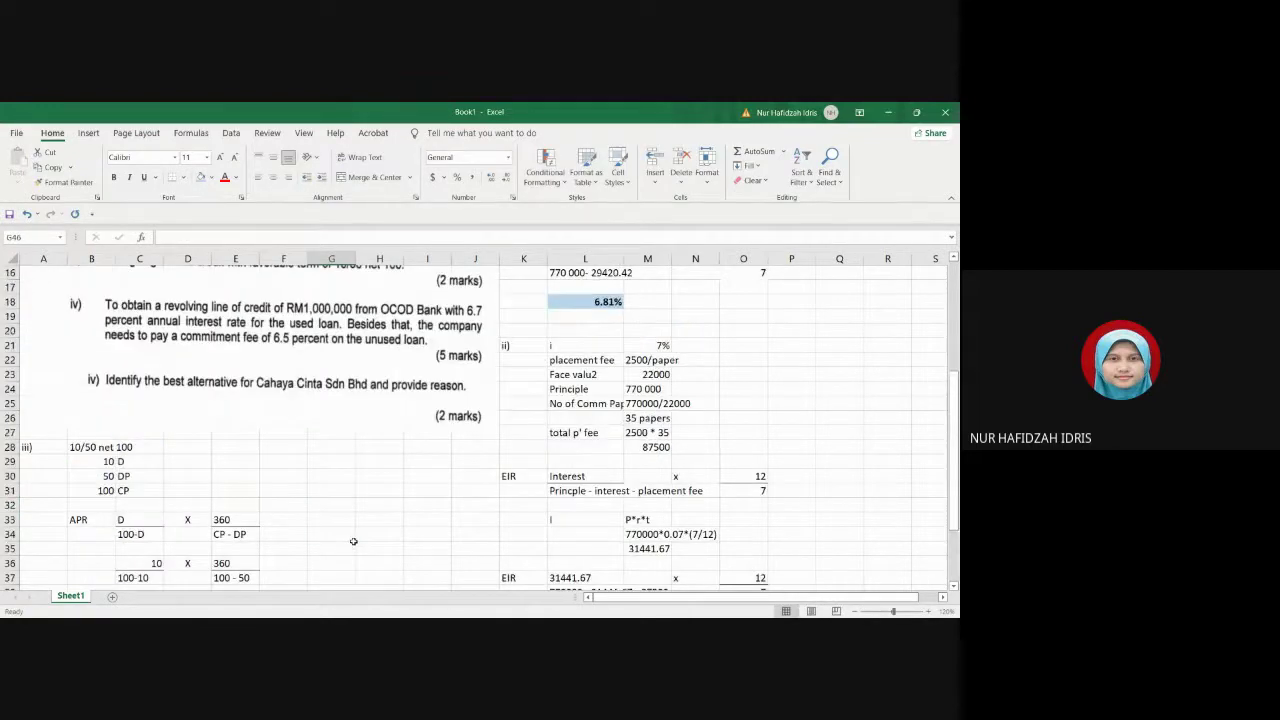
scroll(353, 541, "down", 5)
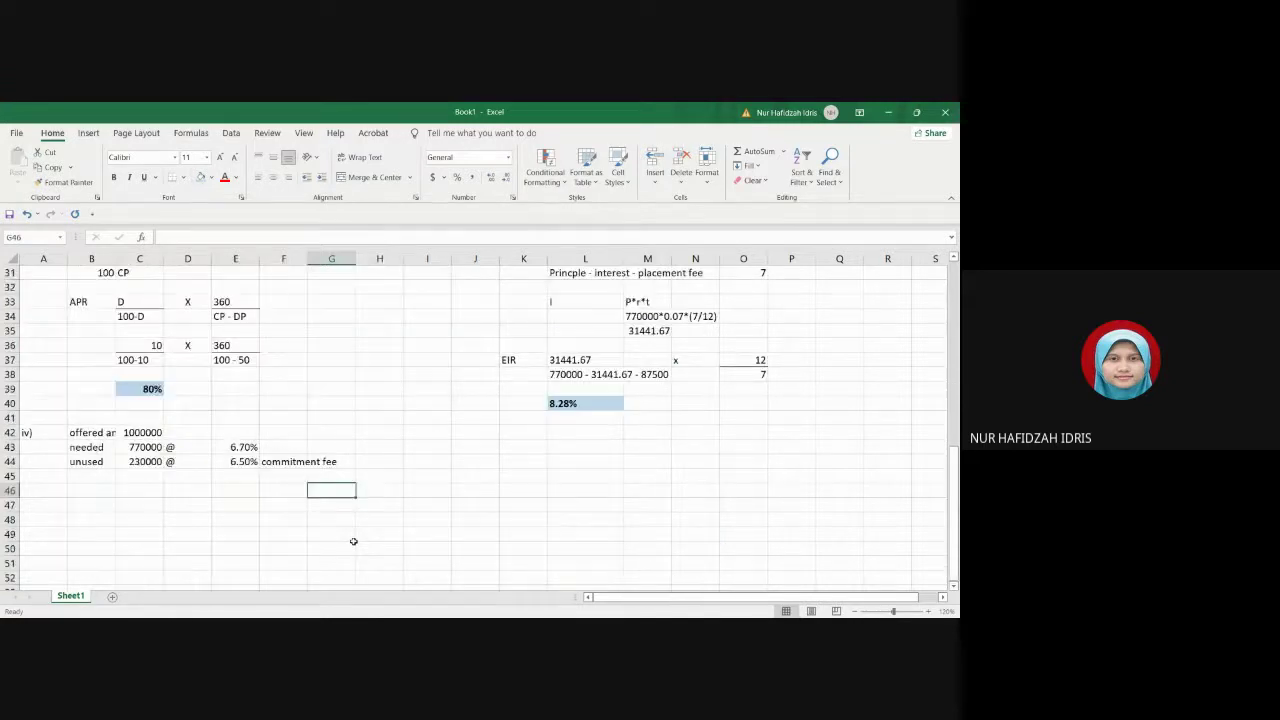
left_click(200, 534)
left_click(96, 491)
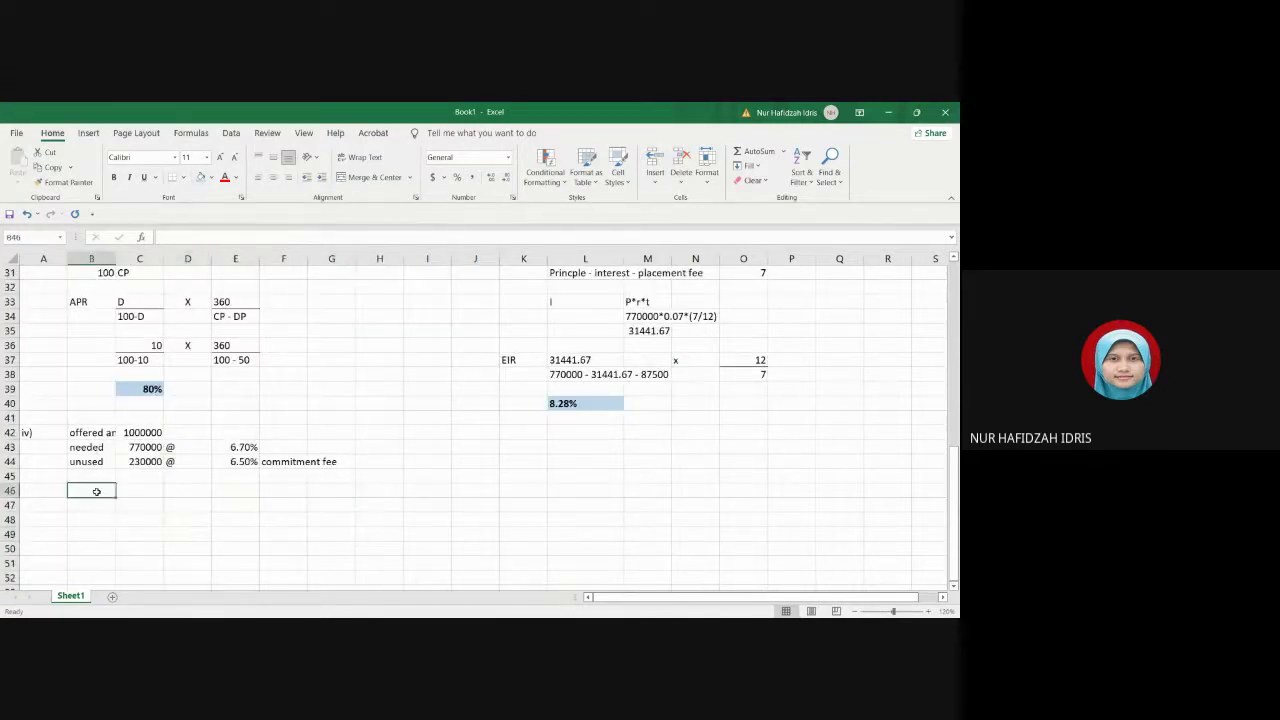
scroll(624, 465, "up", 3)
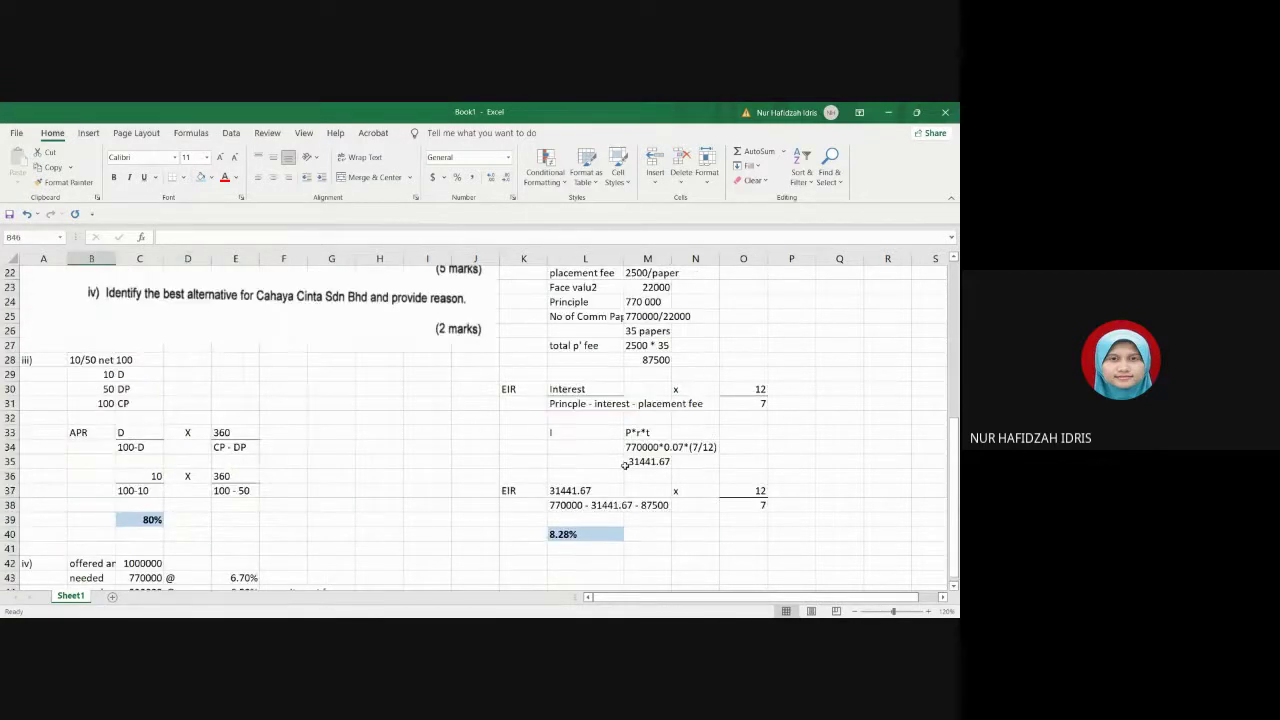
left_click(541, 389)
left_click_drag(548, 389, 763, 428)
key("ctrl+c")
scroll(200, 540, "down", 3)
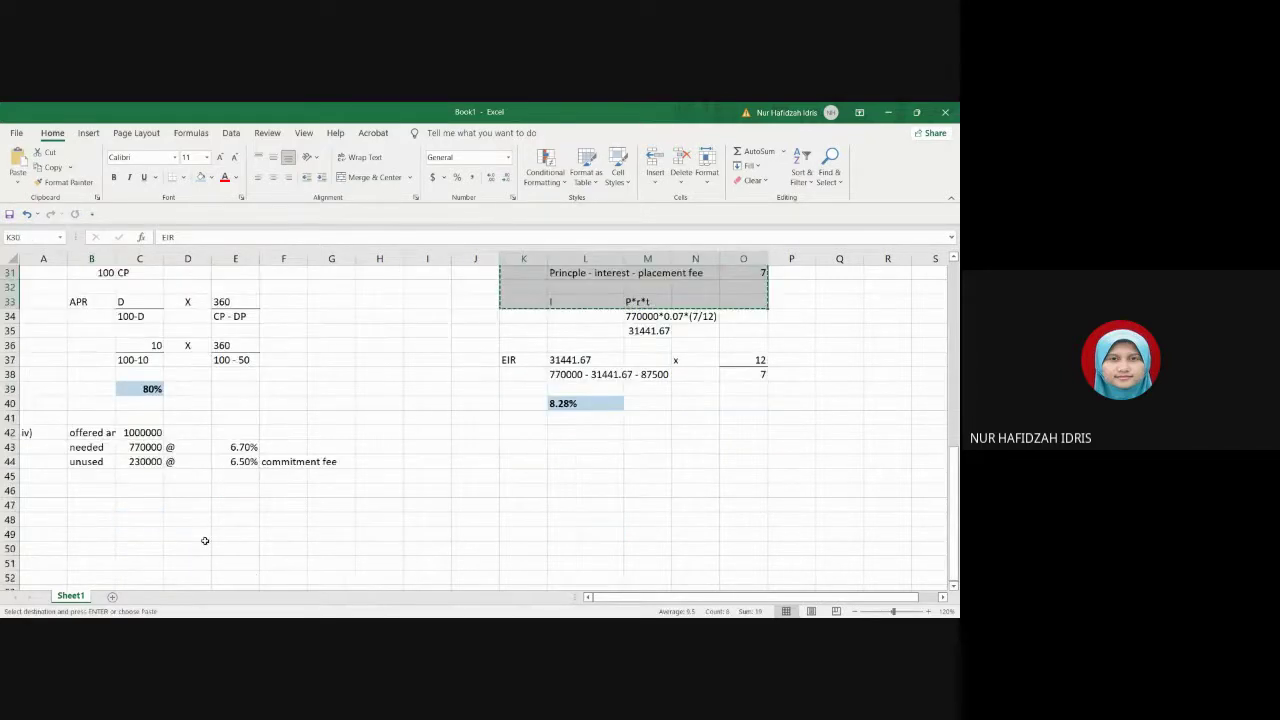
left_click(52, 492)
left_click(17, 160)
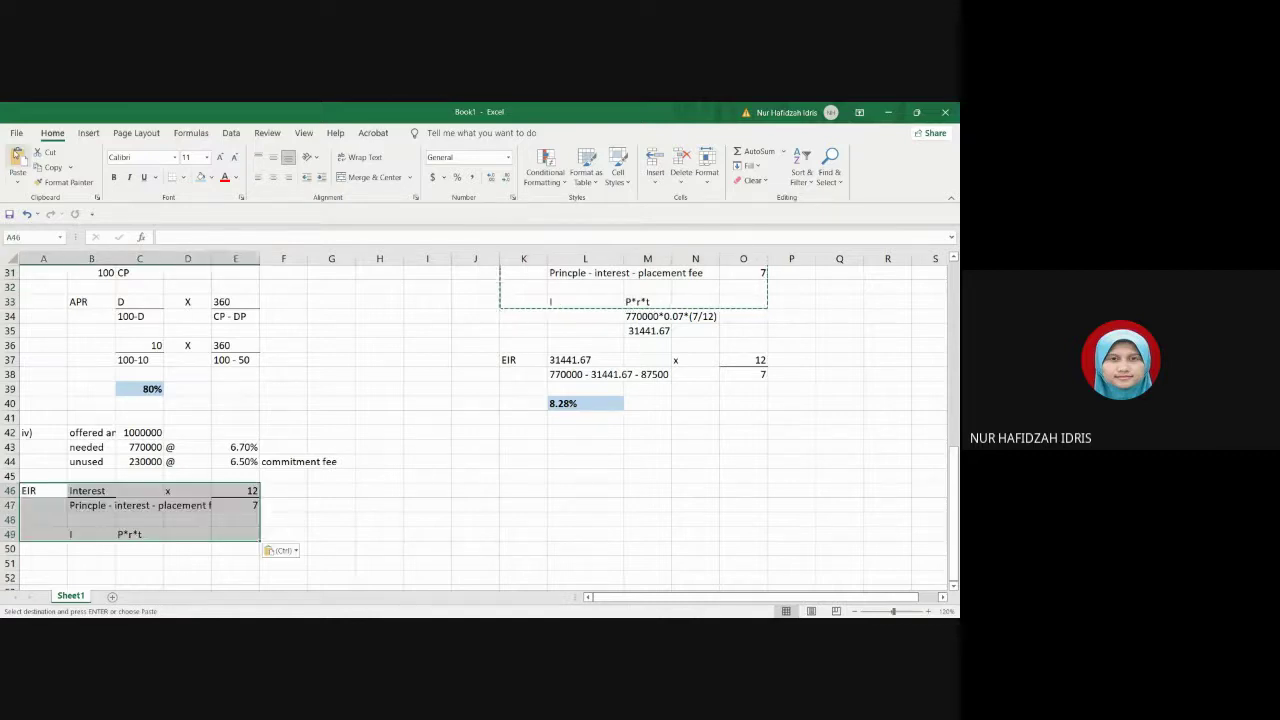
left_click(347, 551)
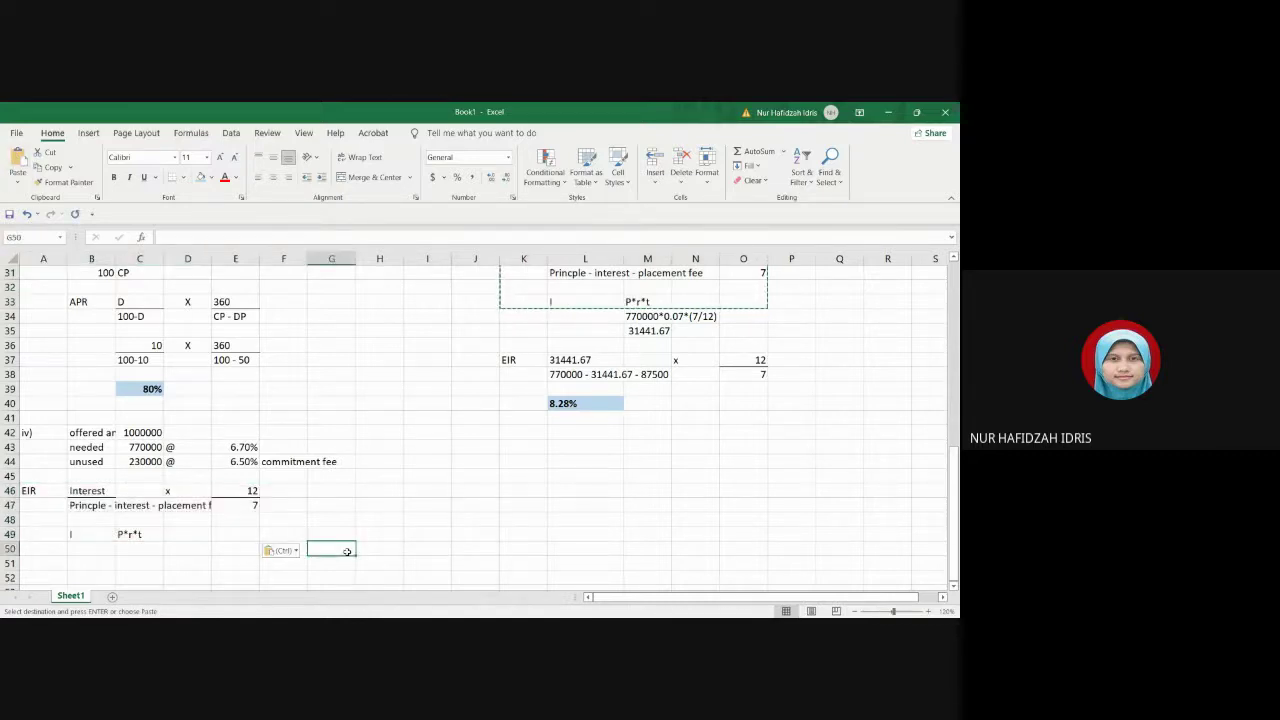
Step: Extend the numerator of the pasted EIR formula in B46 to "Interest + CF"
left_click(100, 490)
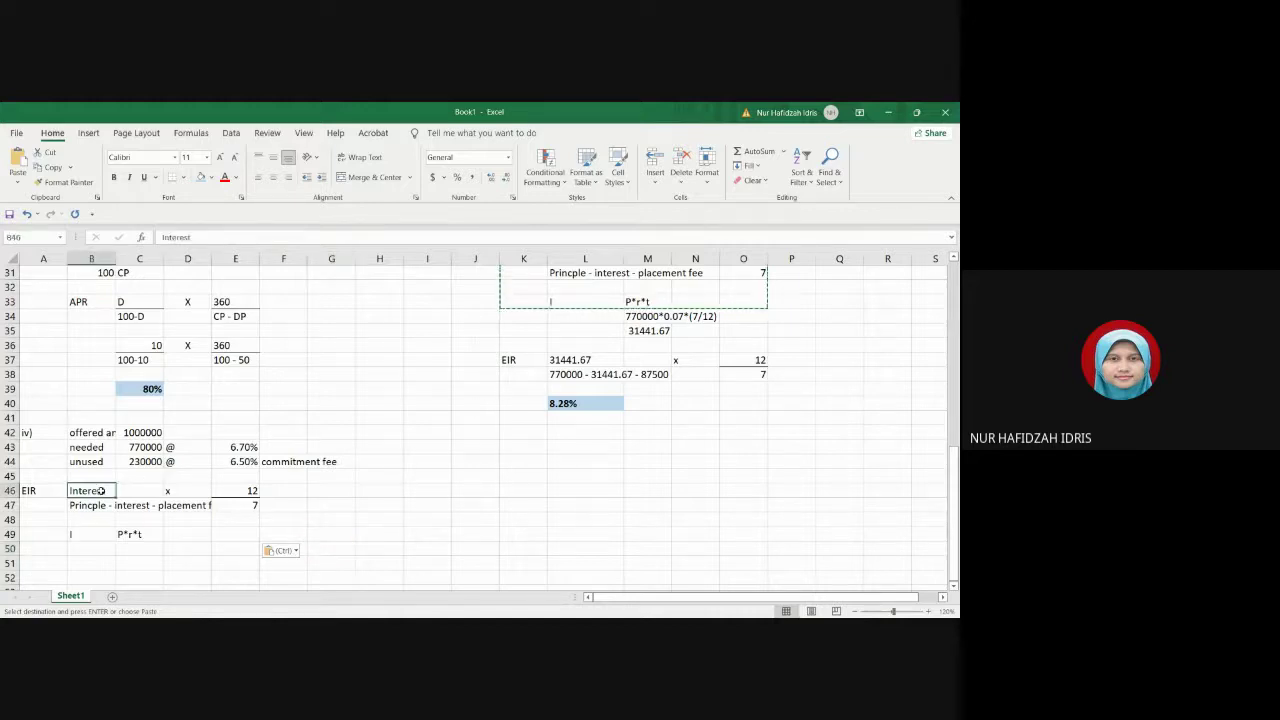
left_click(201, 238)
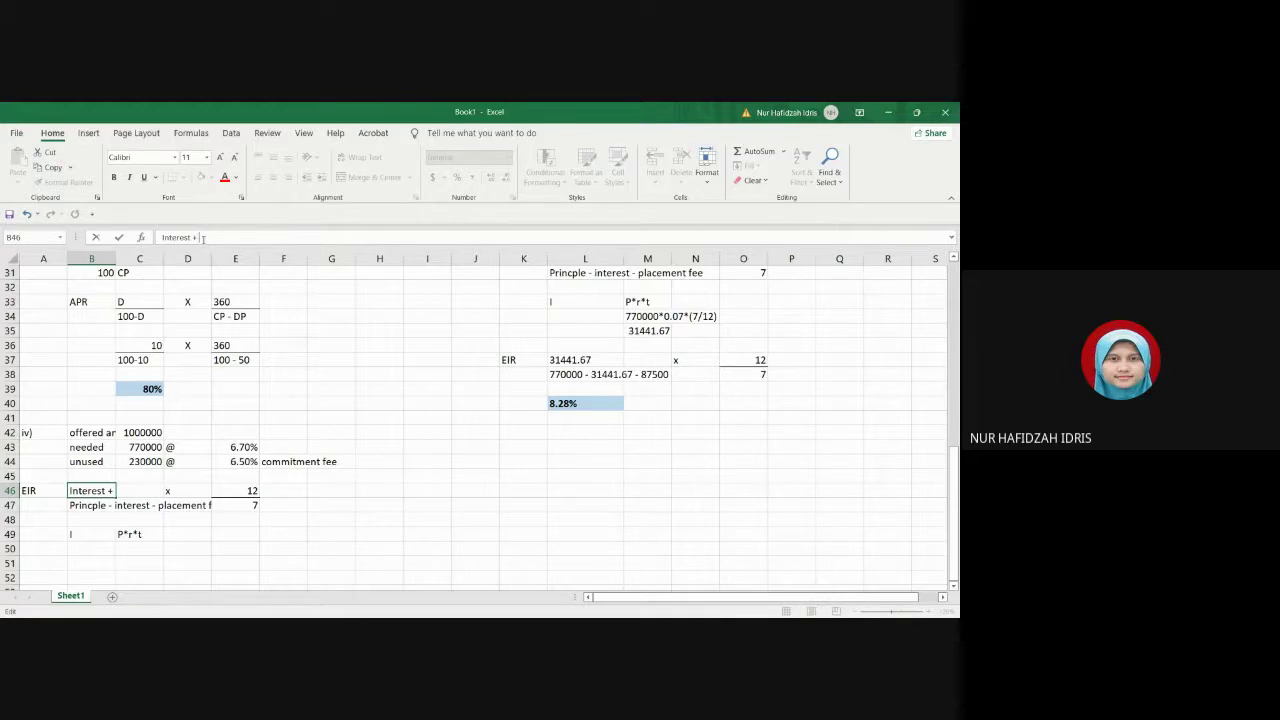
type("CF")
left_click(408, 561)
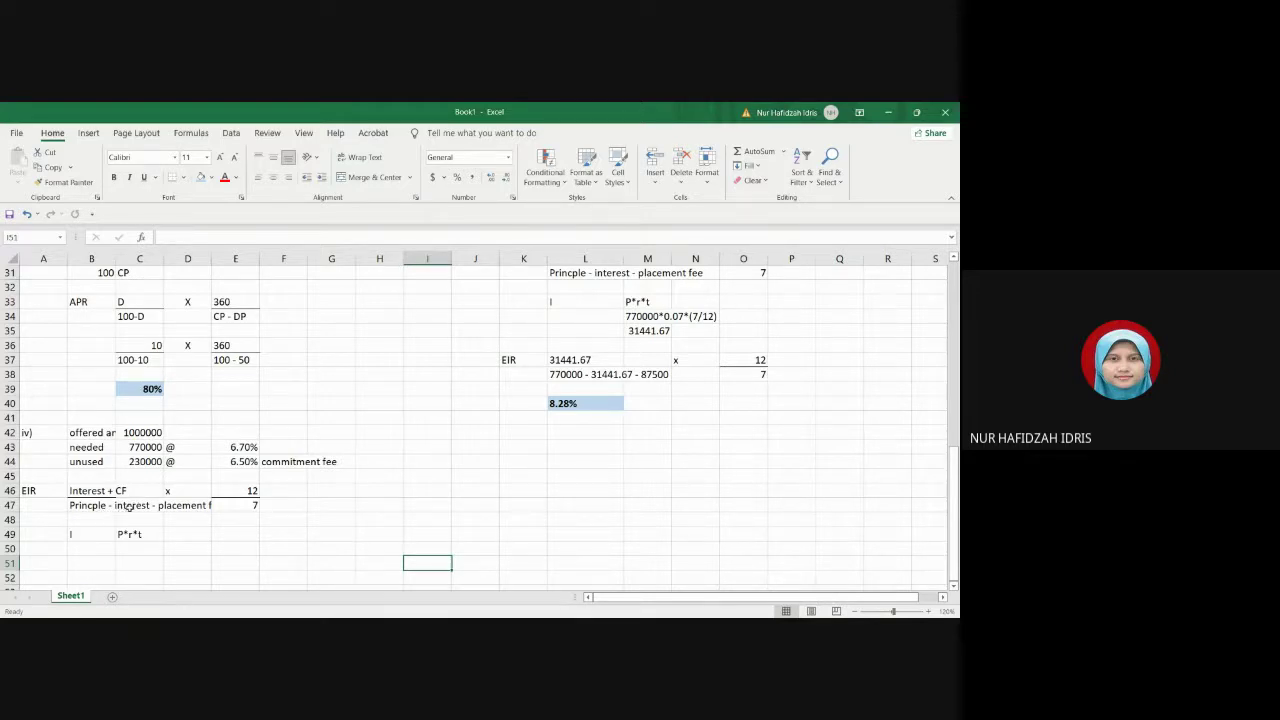
Step: Replace the interest term in the EIR denominator in B47 with 0, so it reads "Princple - 0 - placement fee"
left_click(128, 507)
scroll(130, 507, "up", 6)
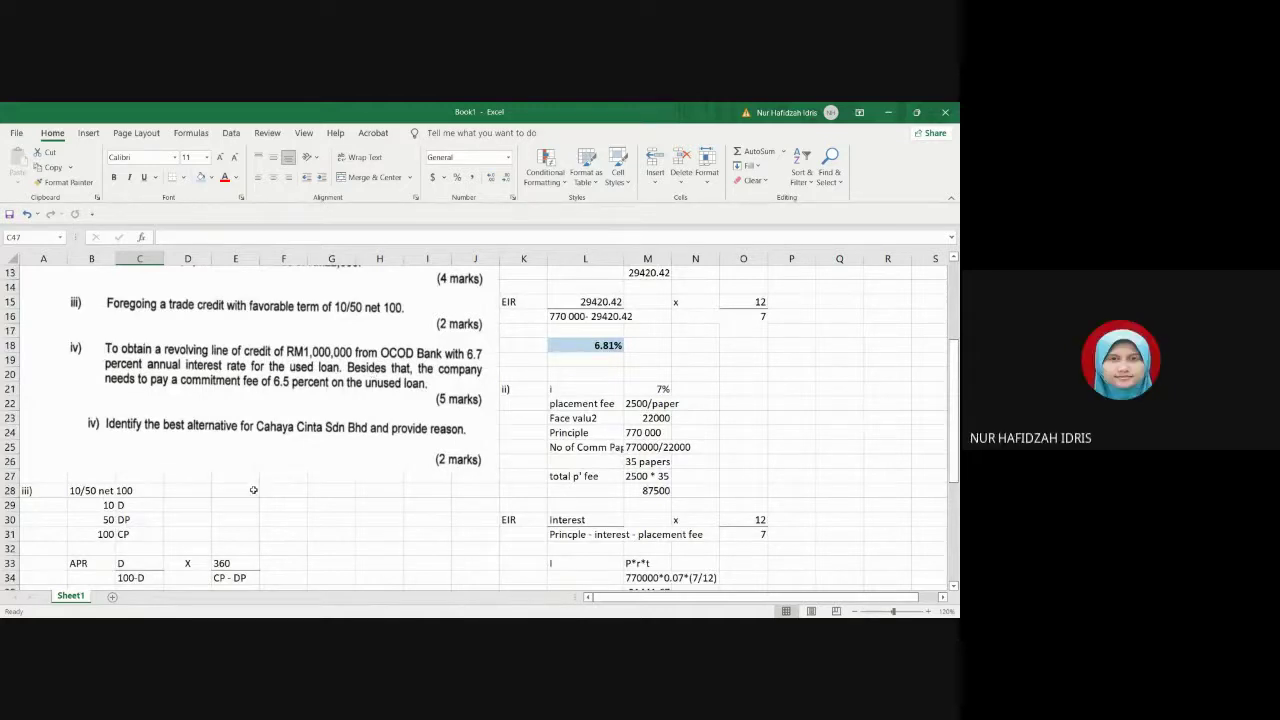
scroll(254, 490, "down", 3)
scroll(254, 490, "down", 3)
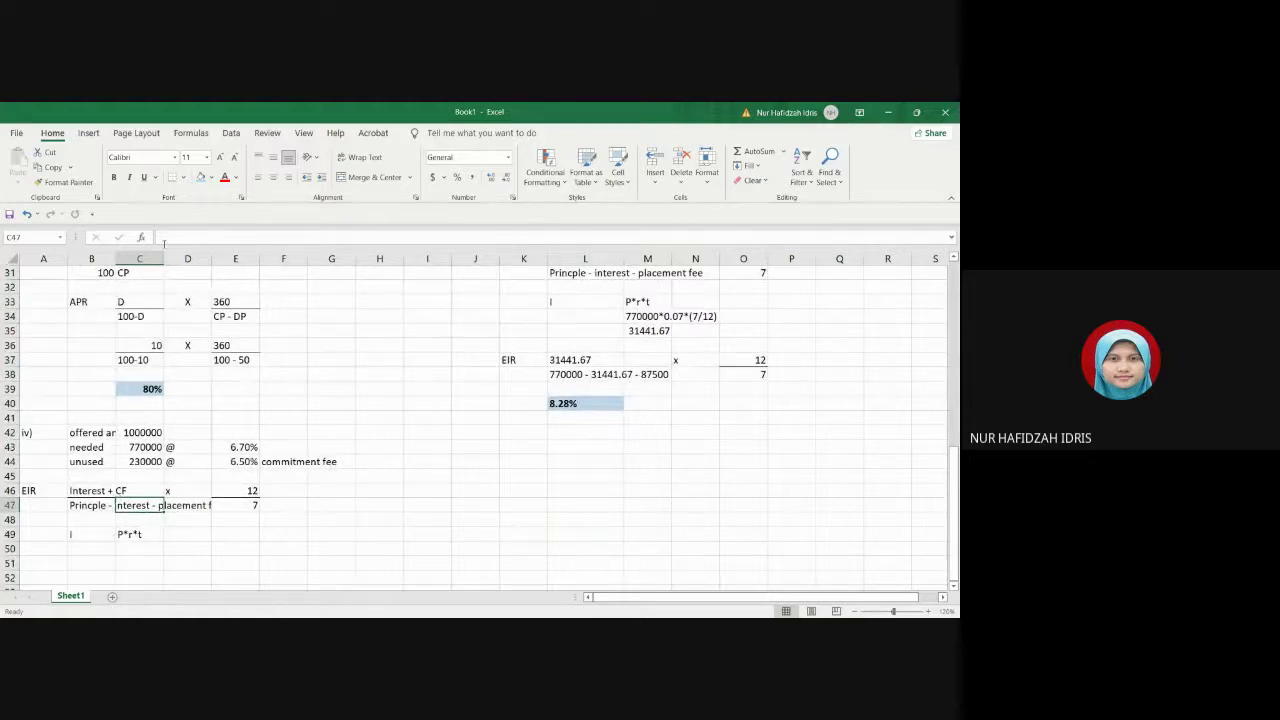
left_click(88, 506)
left_click(230, 238)
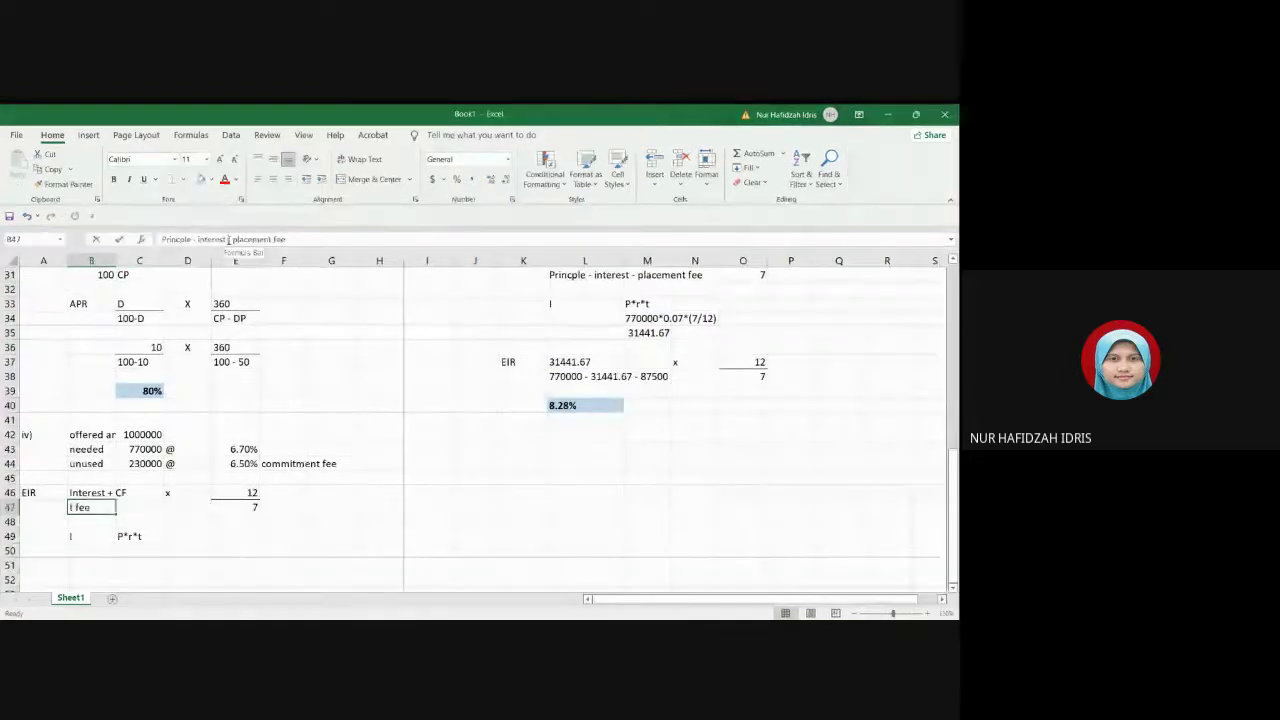
key("BackSpace")
key("BackSpace")
key("BackSpace")
key("BackSpace")
key("BackSpace")
key("BackSpace")
key("BackSpace")
key("BackSpace")
key("BackSpace")
key("BackSpace")
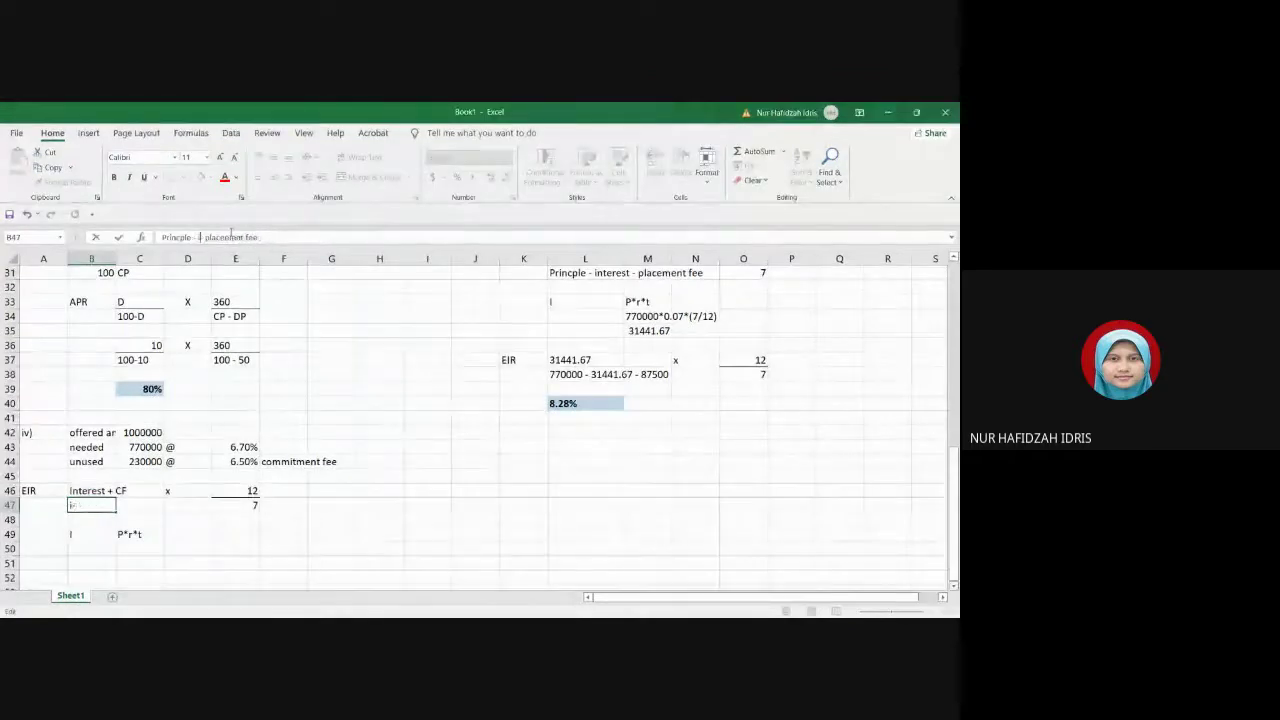
type("0 -")
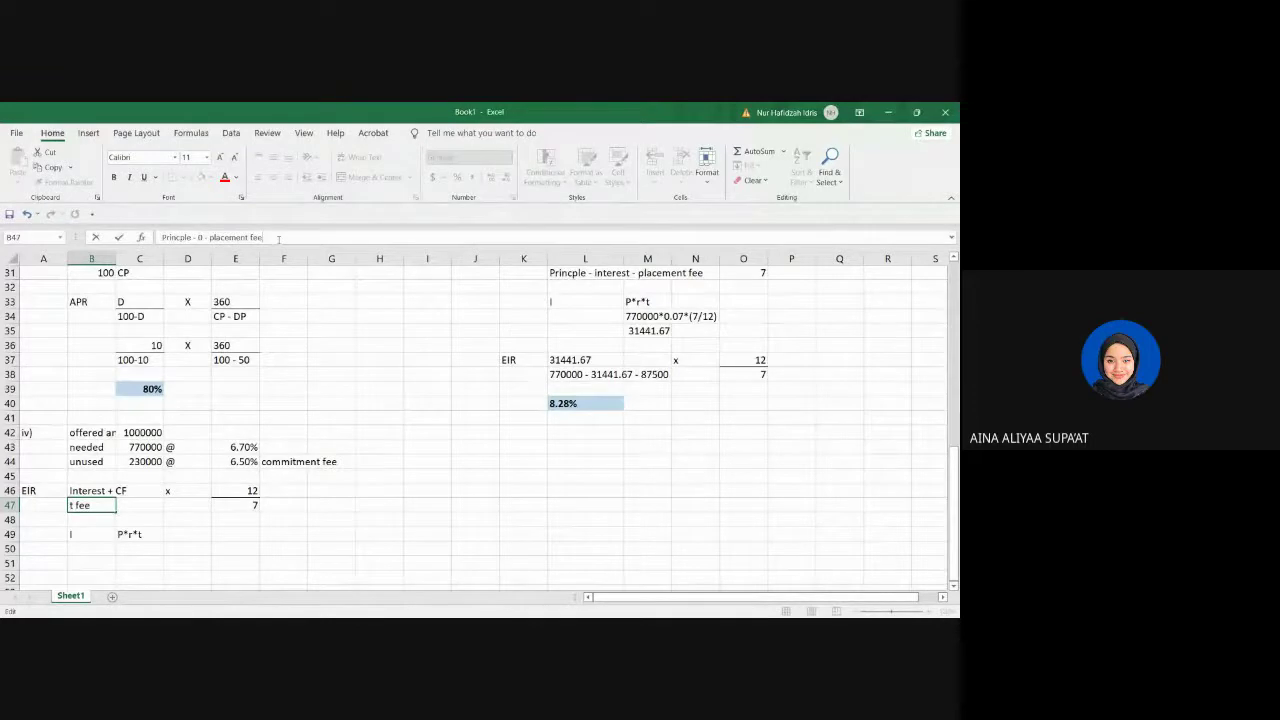
left_click(358, 542)
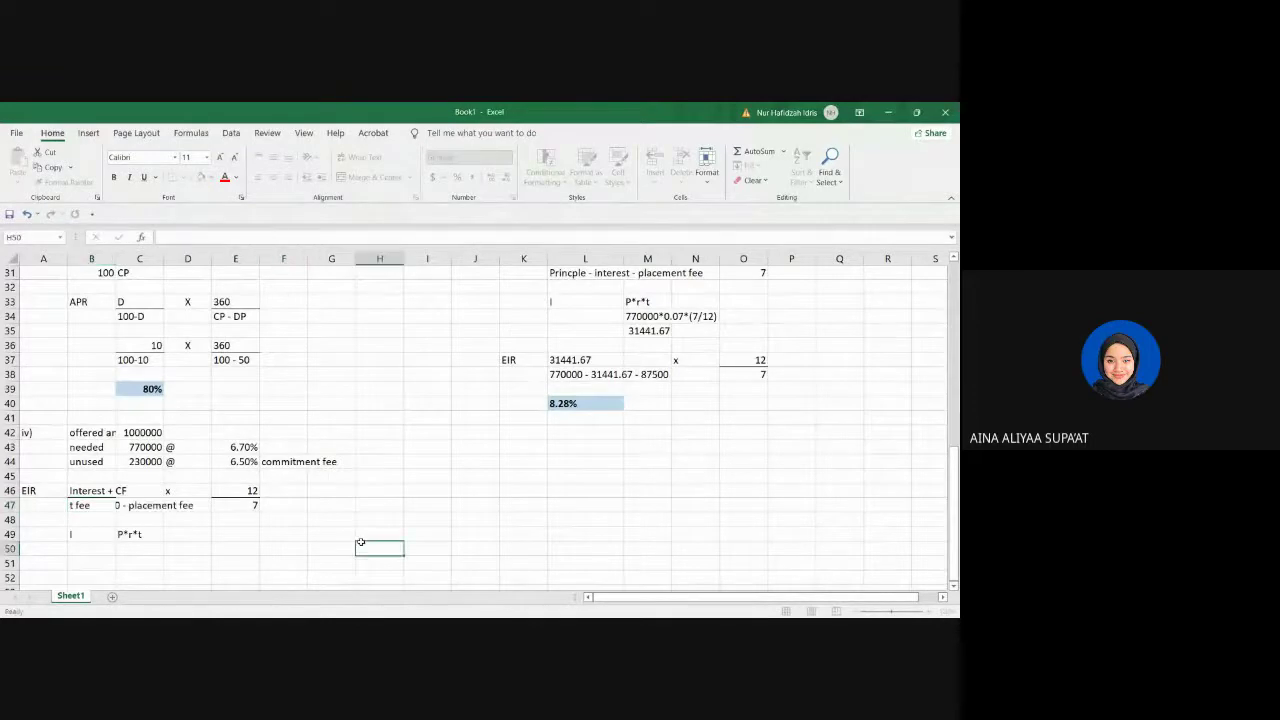
Step: Spell out the abbreviation in the EIR numerator in B46 so it reads "Interest + Commitment fee"
left_click(86, 490)
left_click(226, 238)
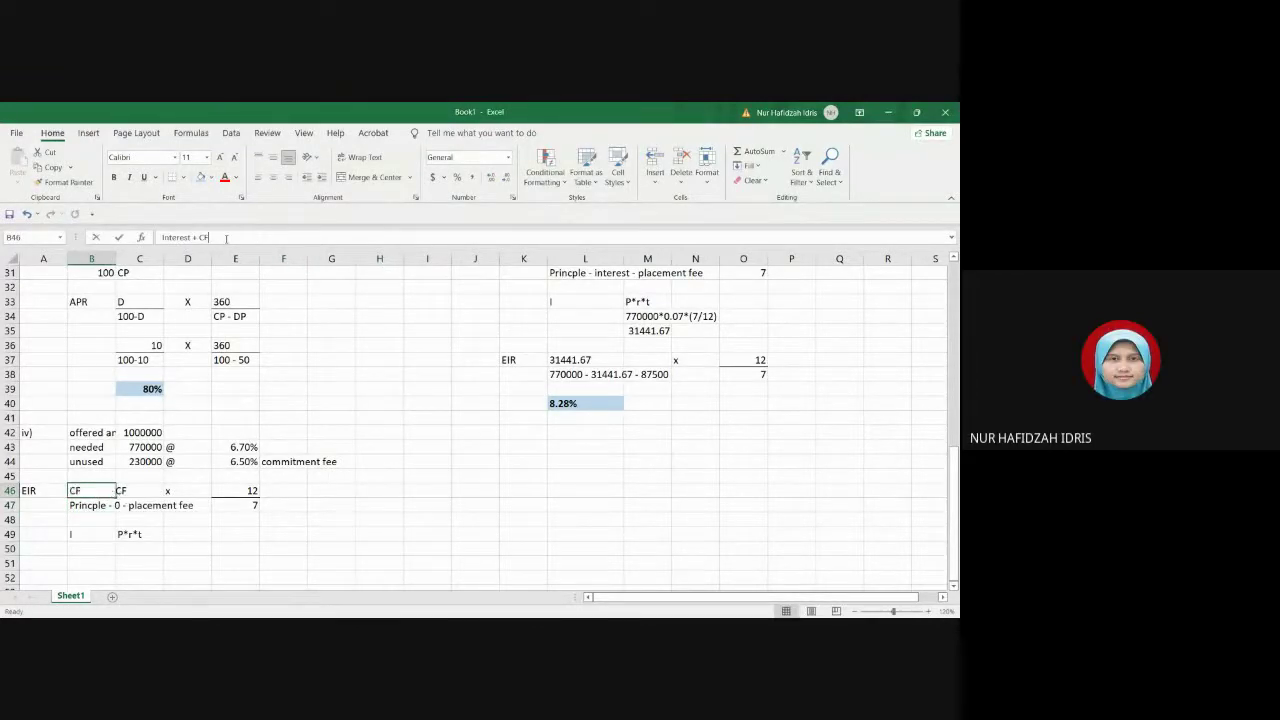
type("ommi")
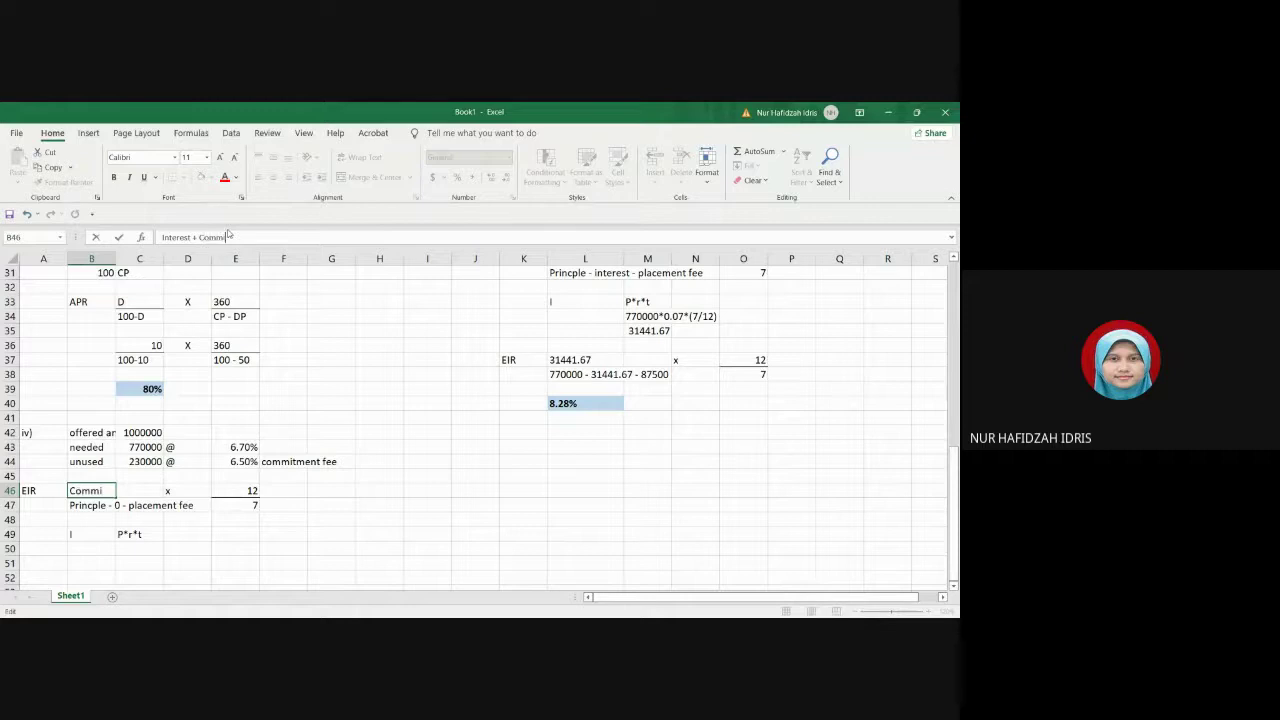
type("tment fee")
key("Return")
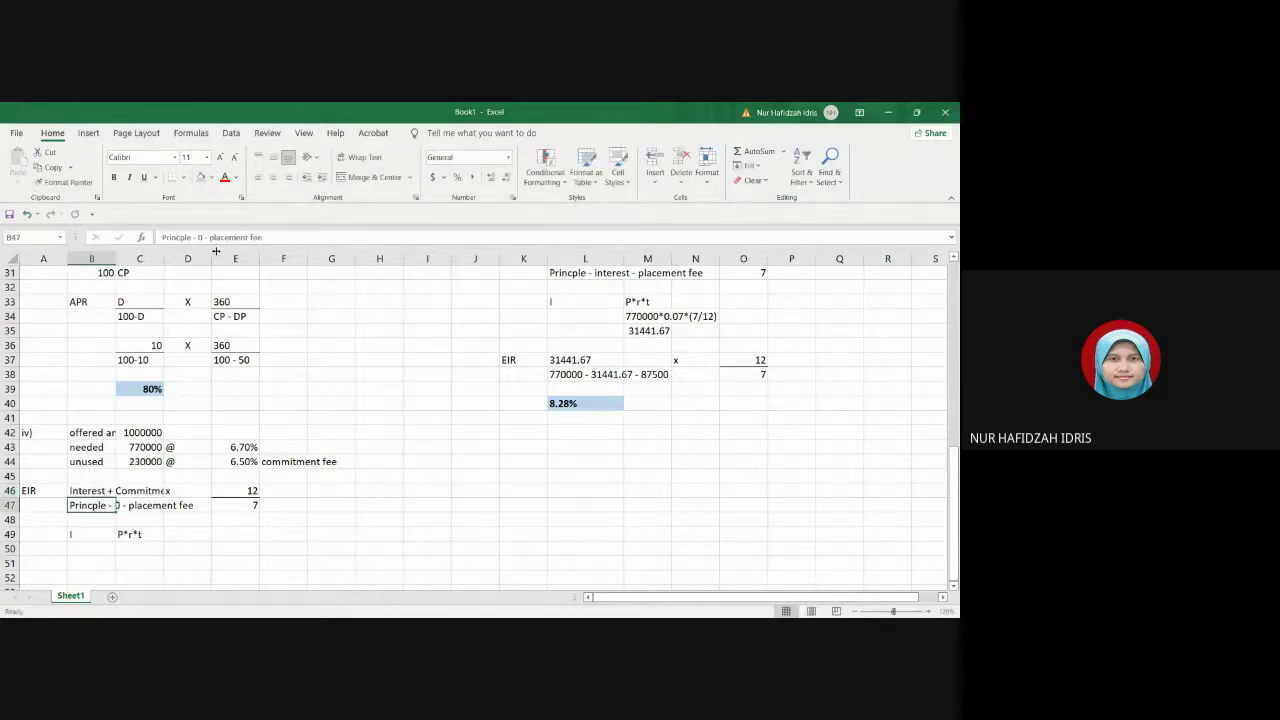
Step: Shorten the EIR denominator in B47 to "Princple" and recheck the revolving line of credit terms in the question
left_click_drag(270, 237, 195, 236)
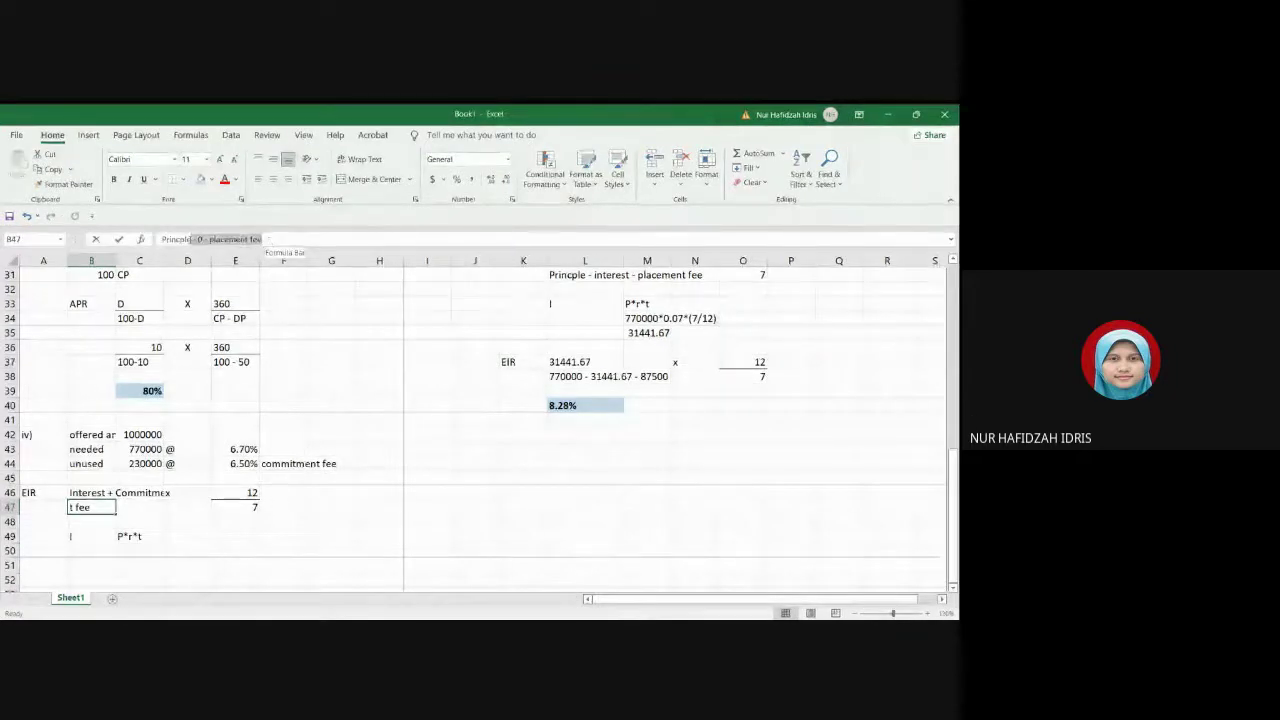
key("BackSpace")
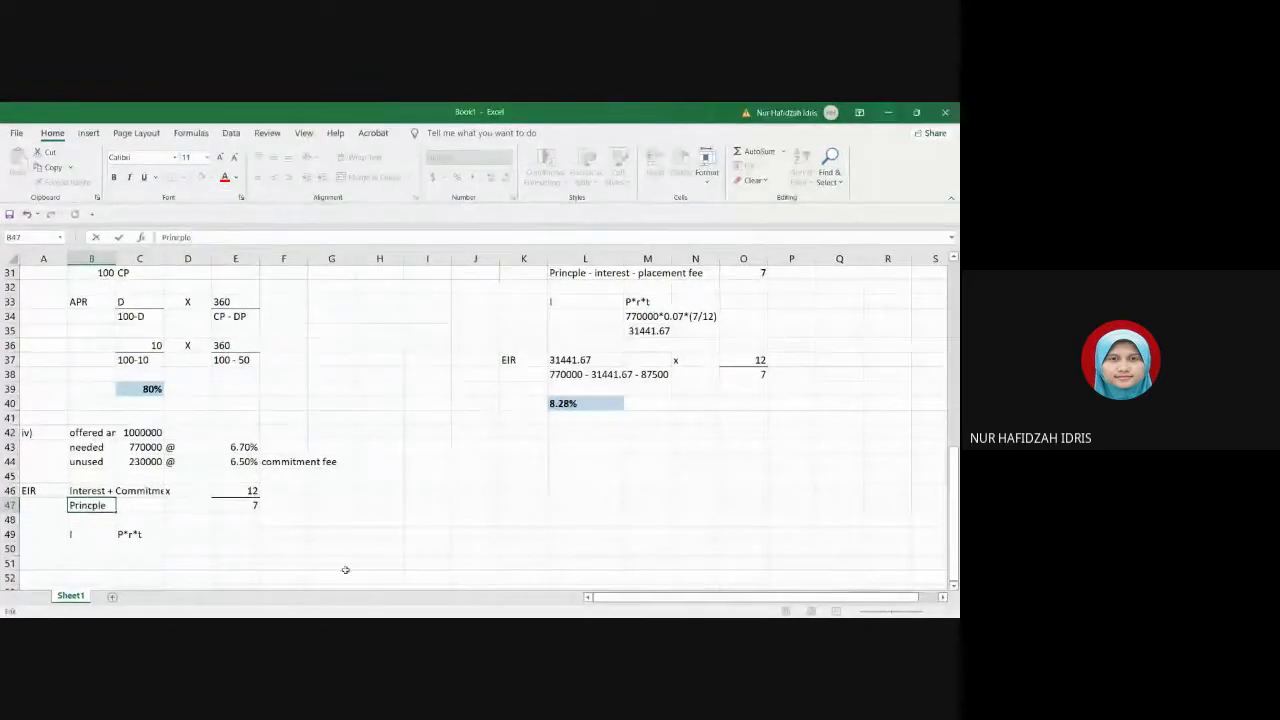
left_click(379, 548)
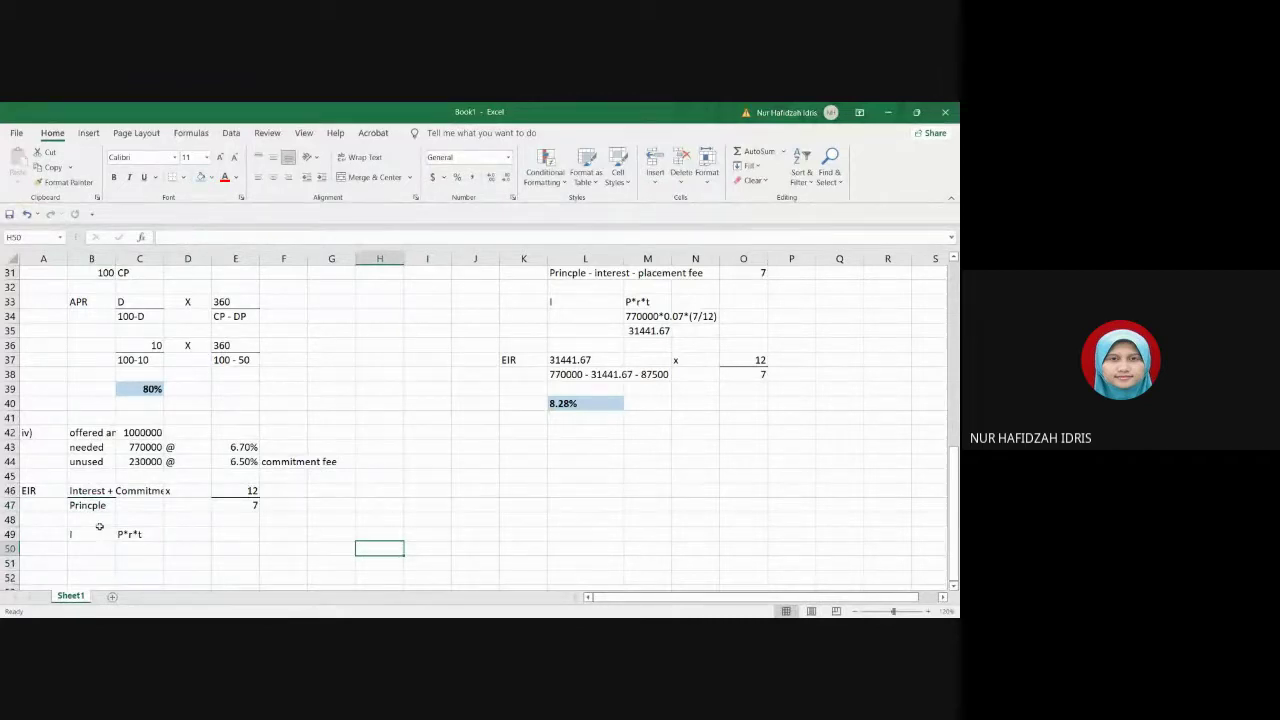
left_click(500, 519)
scroll(490, 533, "up", 5)
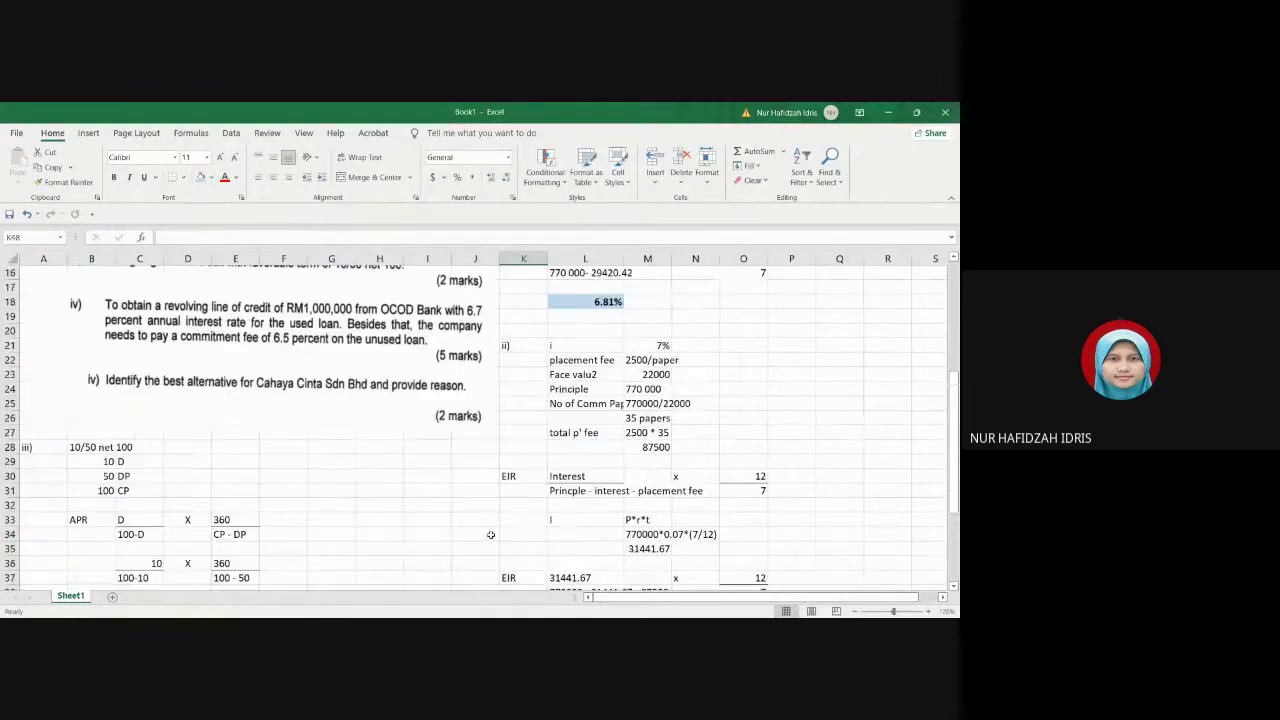
scroll(264, 462, "up", 1)
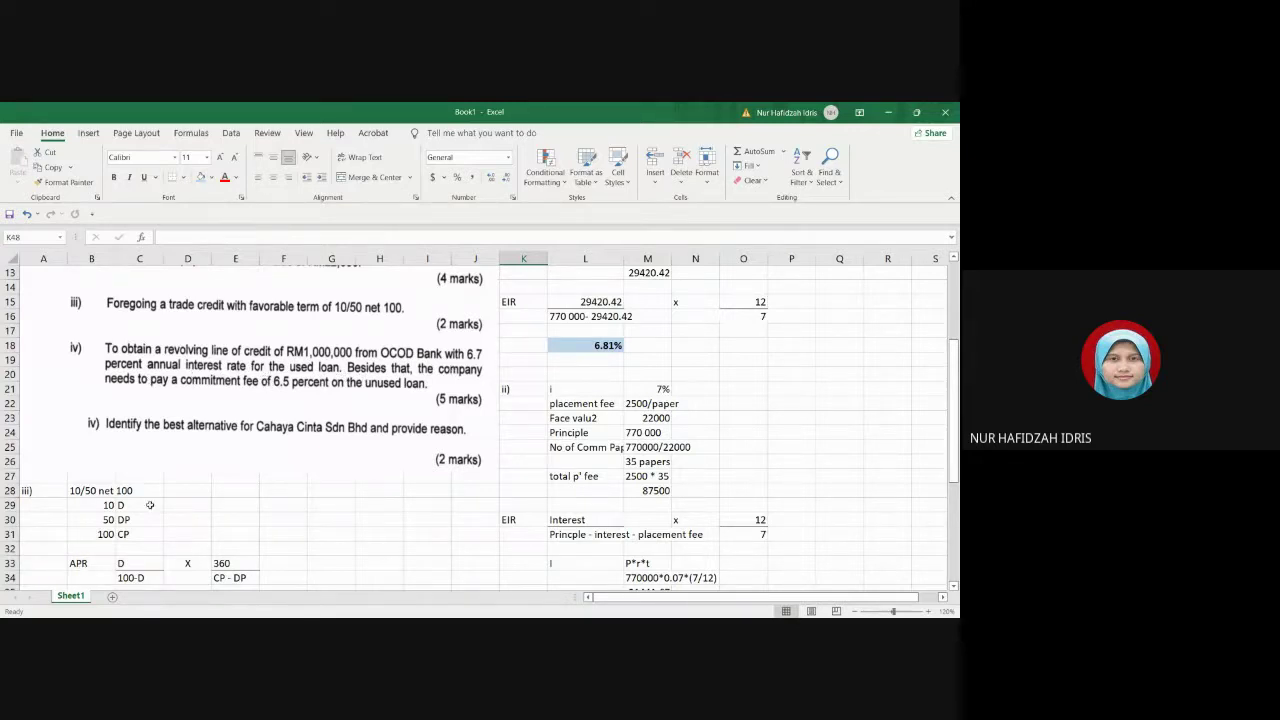
scroll(280, 392, "down", 5)
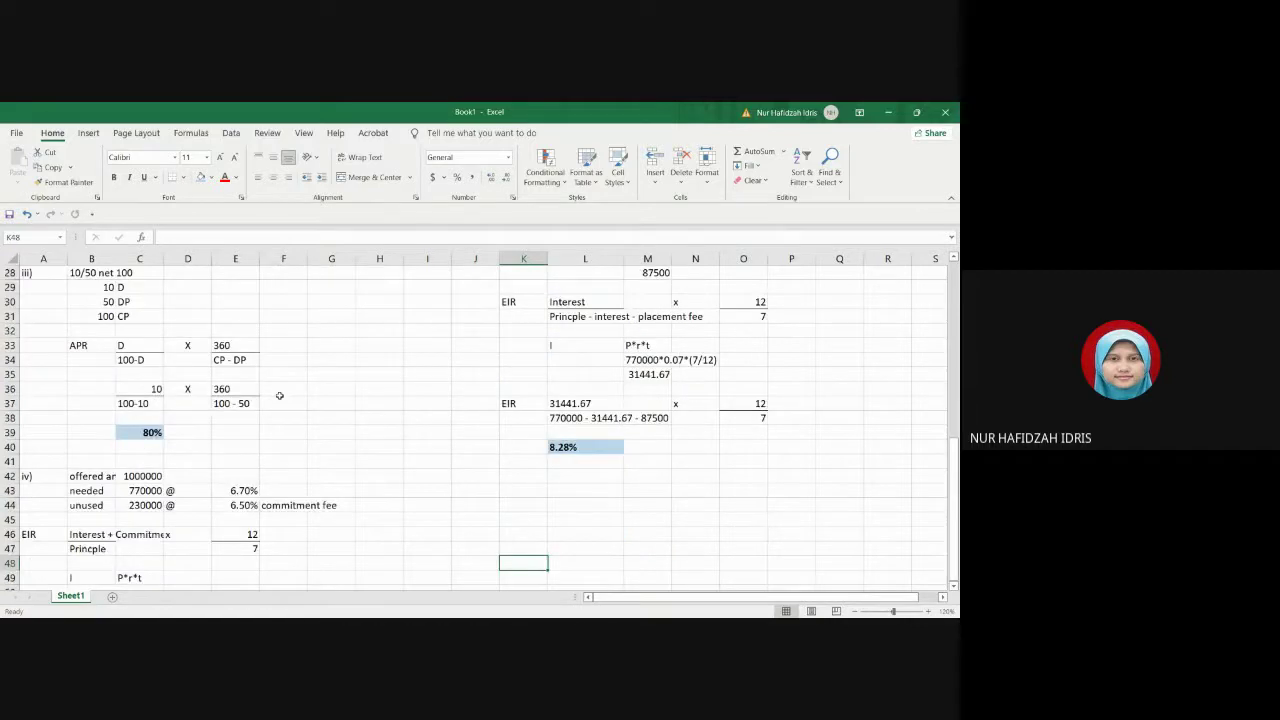
scroll(280, 396, "down", 3)
Step: Shade B47:C47 light blue and extend the denominator in B47 to "Princple - Compensating balance"
left_click(100, 420)
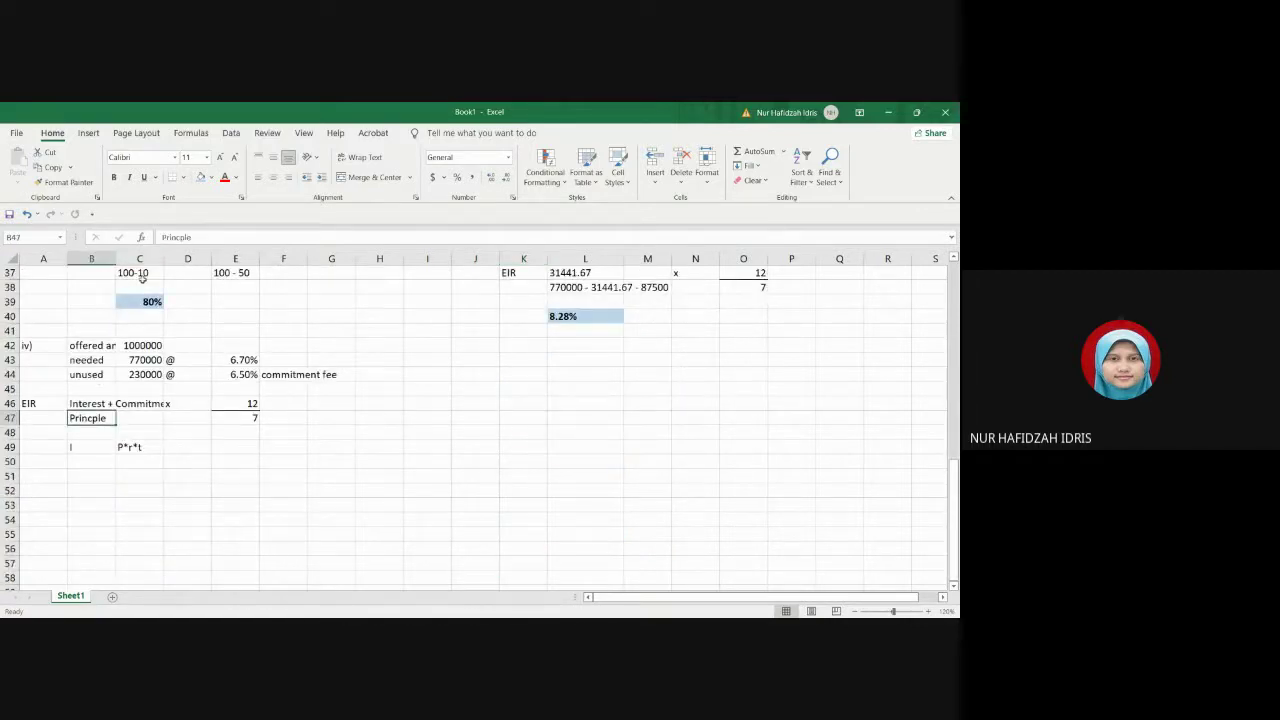
left_click_drag(90, 420, 140, 418)
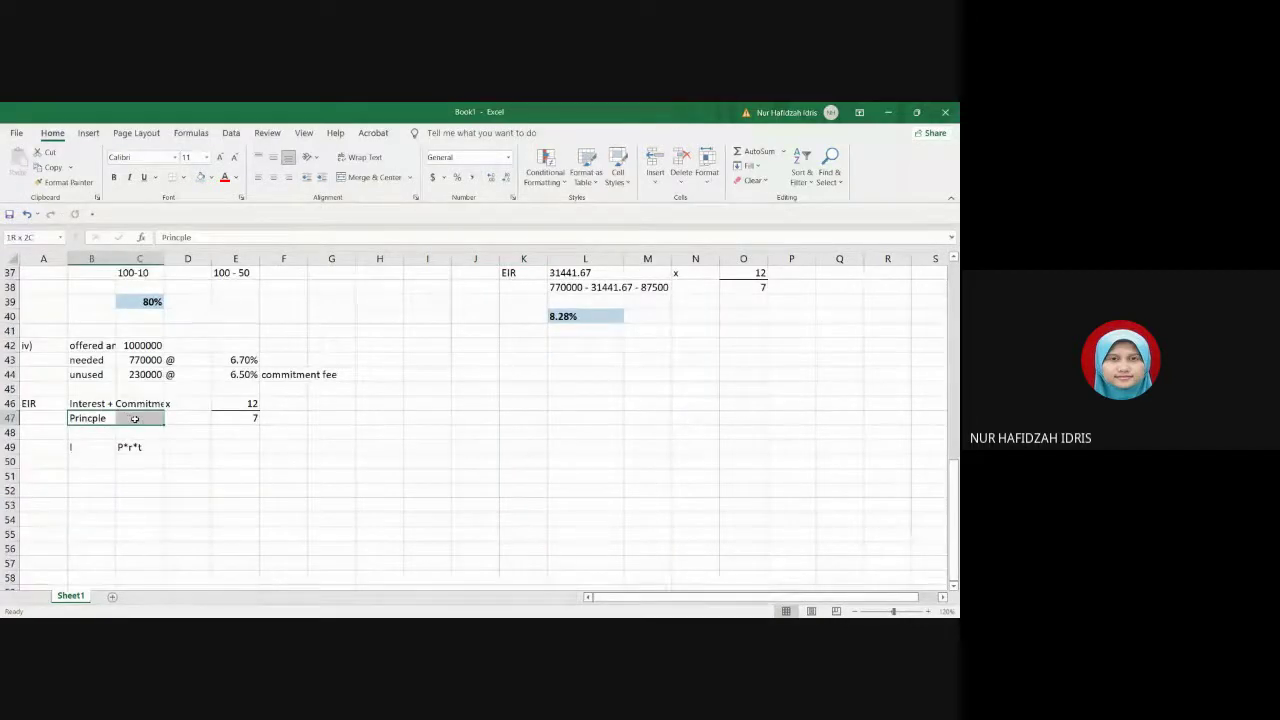
left_click(202, 178)
left_click(172, 545)
left_click(84, 424)
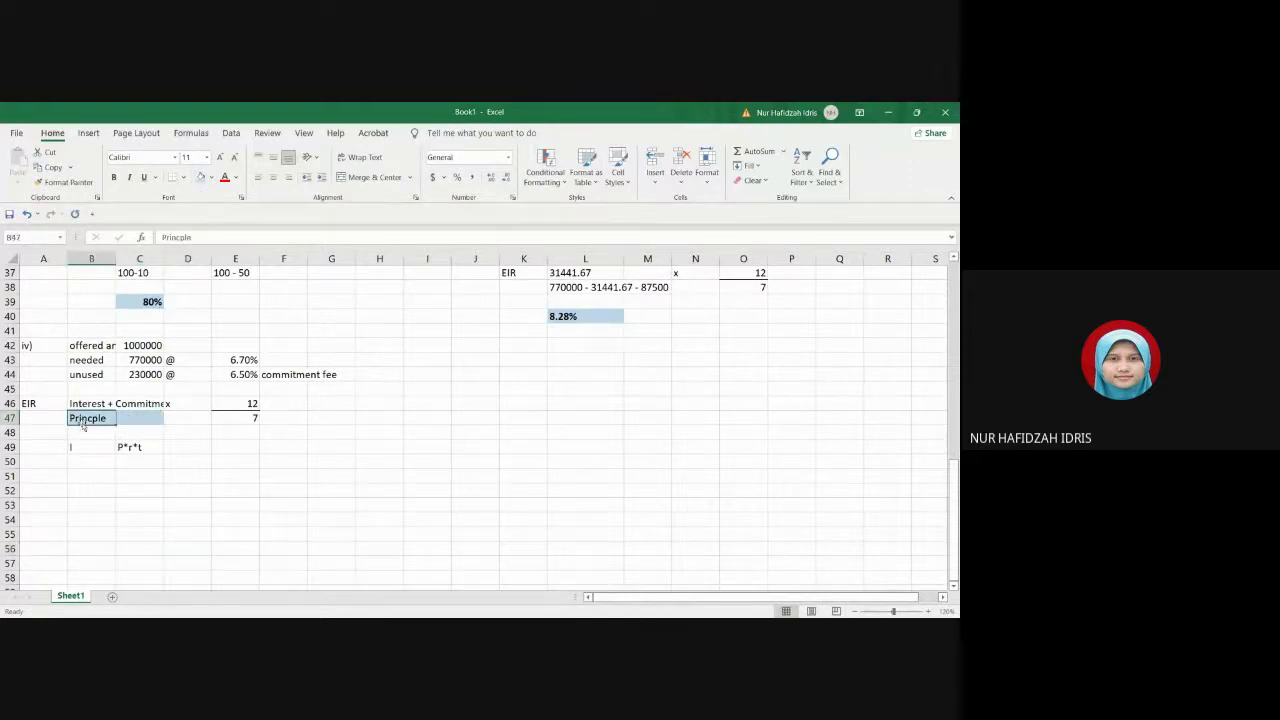
left_click(217, 236)
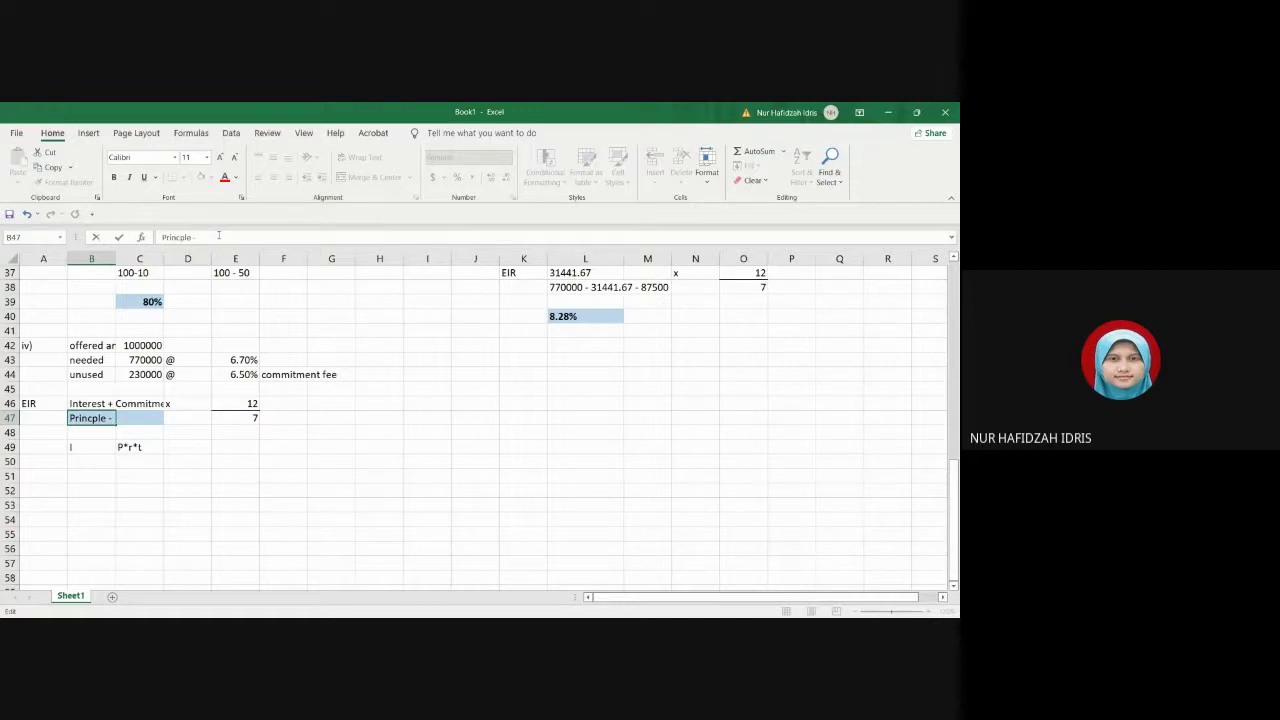
type("Compensating balancple")
left_click(343, 531)
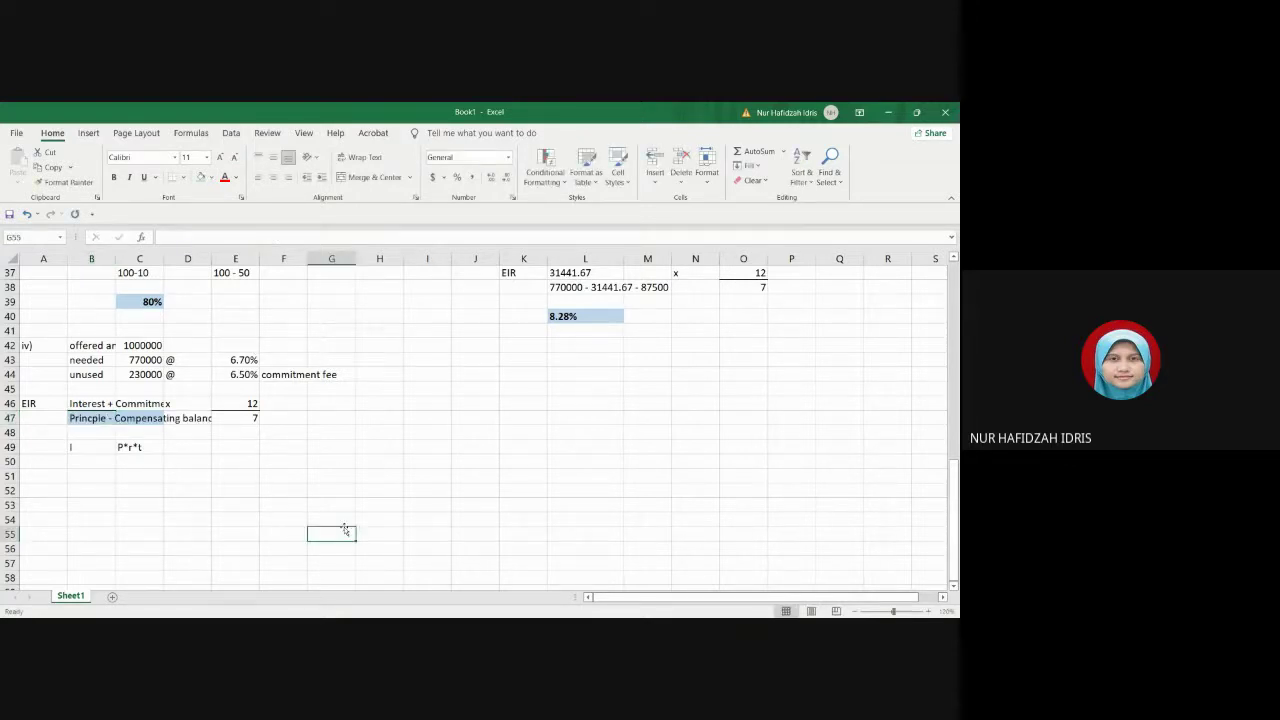
Step: Remove the compensating balance term from B47 and take the light blue shading off B47:C47
left_click(100, 416)
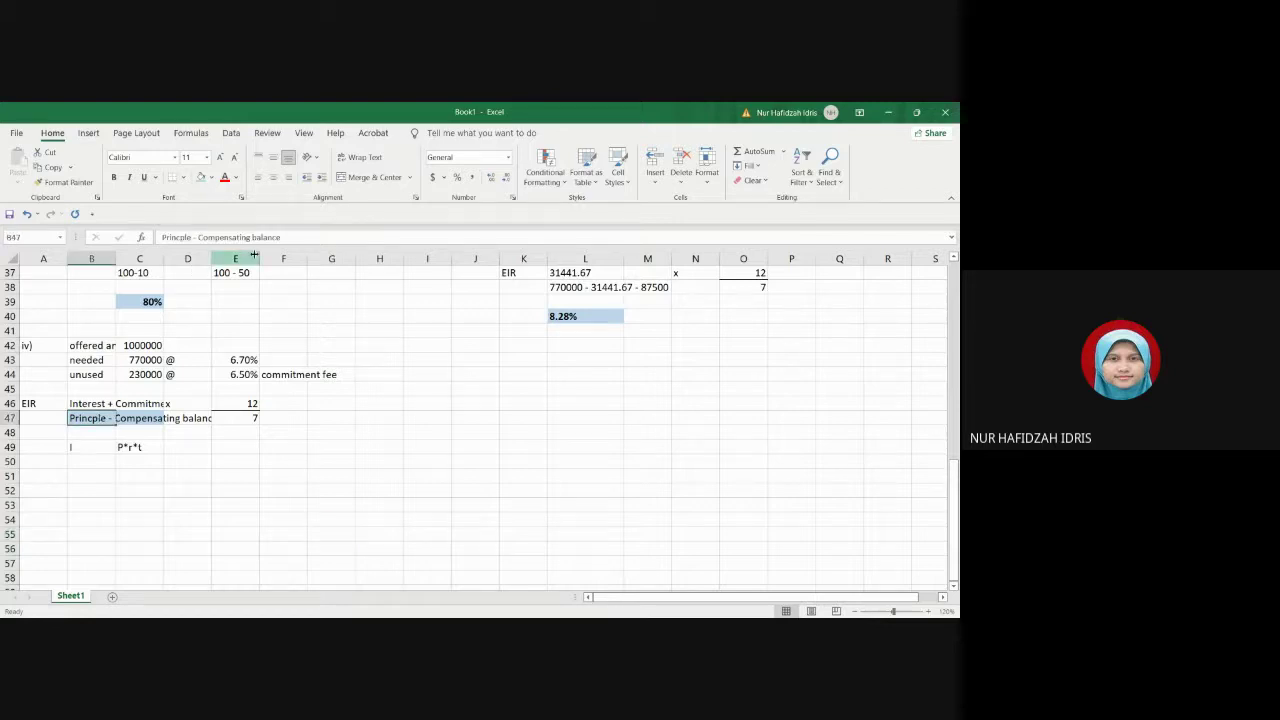
left_click_drag(281, 237, 194, 237)
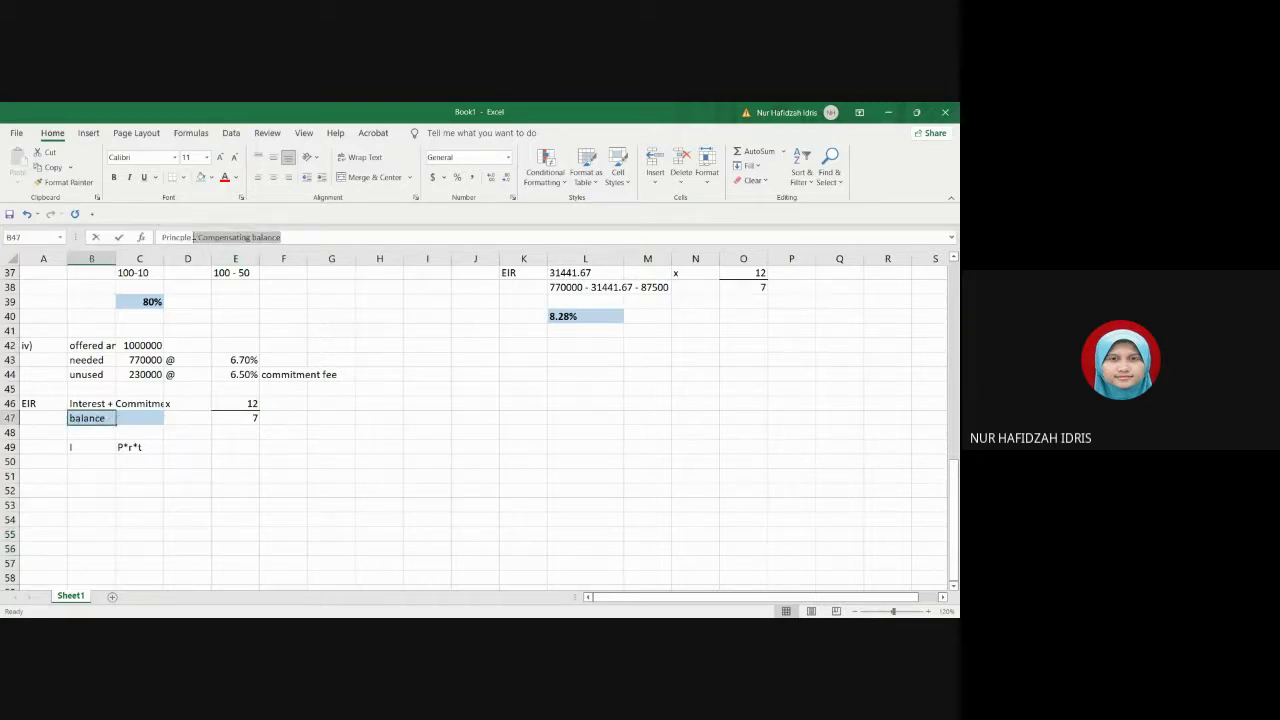
key("BackSpace")
left_click(283, 519)
left_click(101, 416)
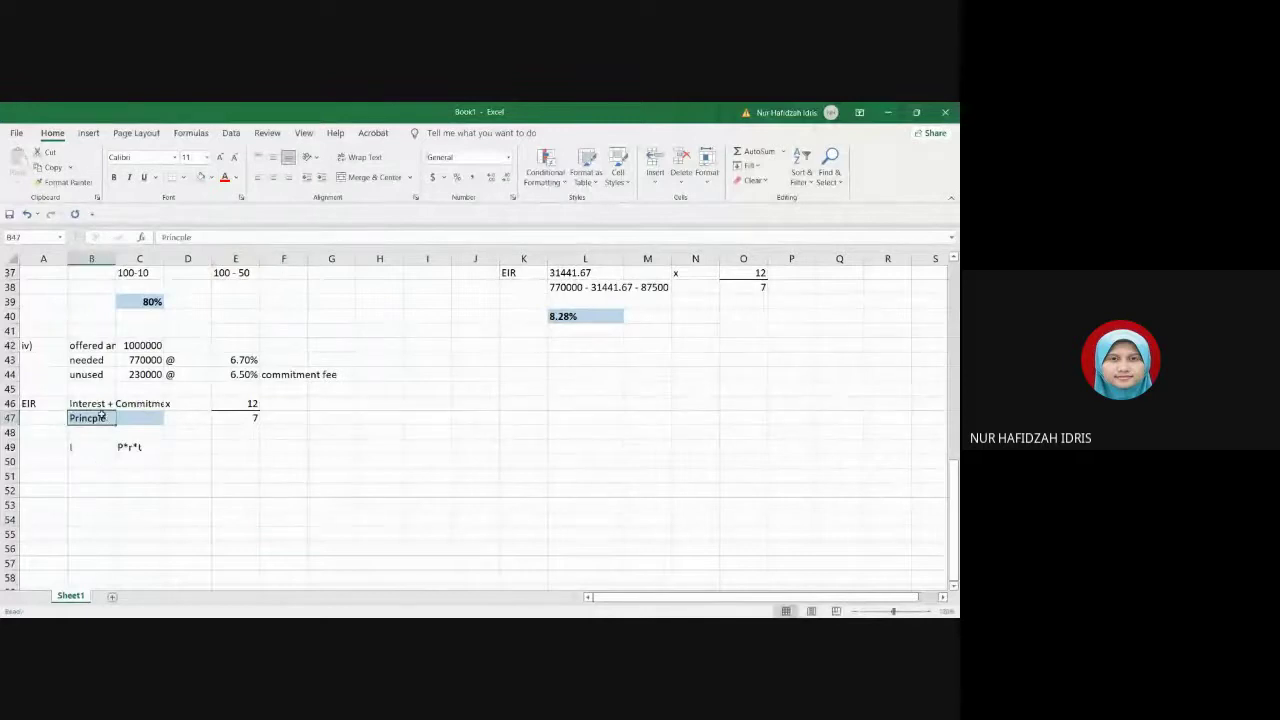
left_click(210, 178)
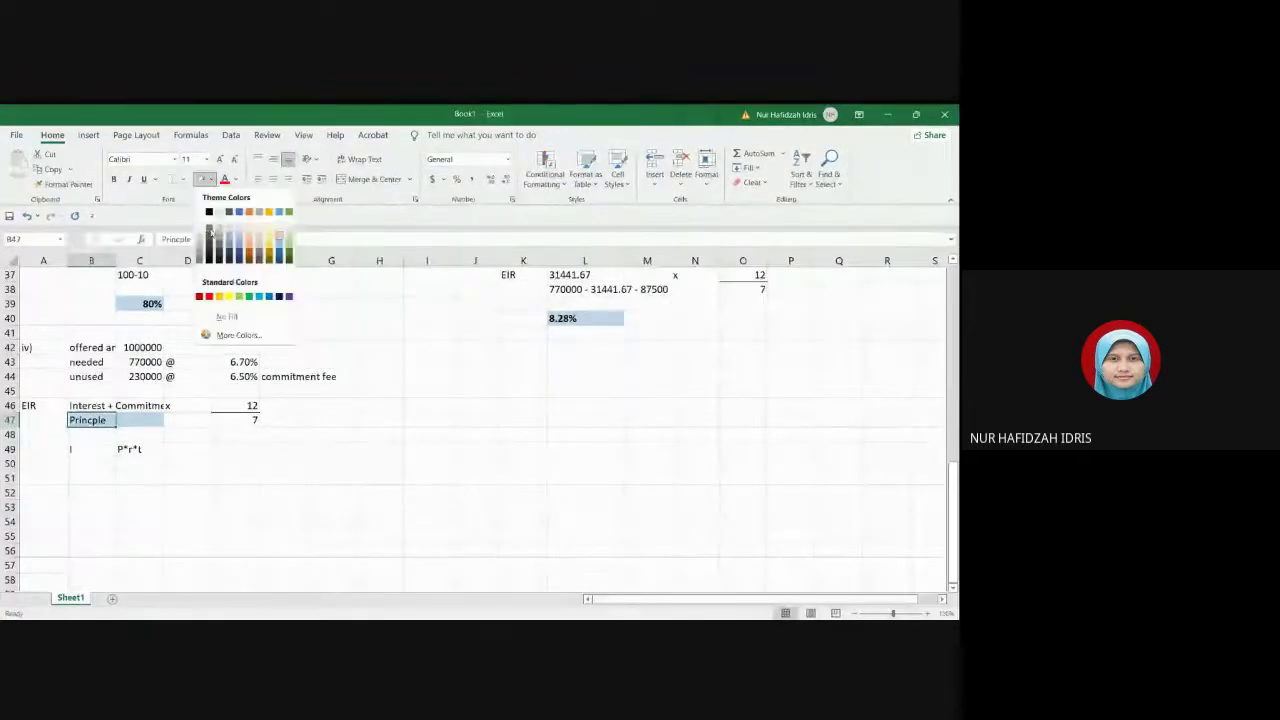
left_click(209, 229)
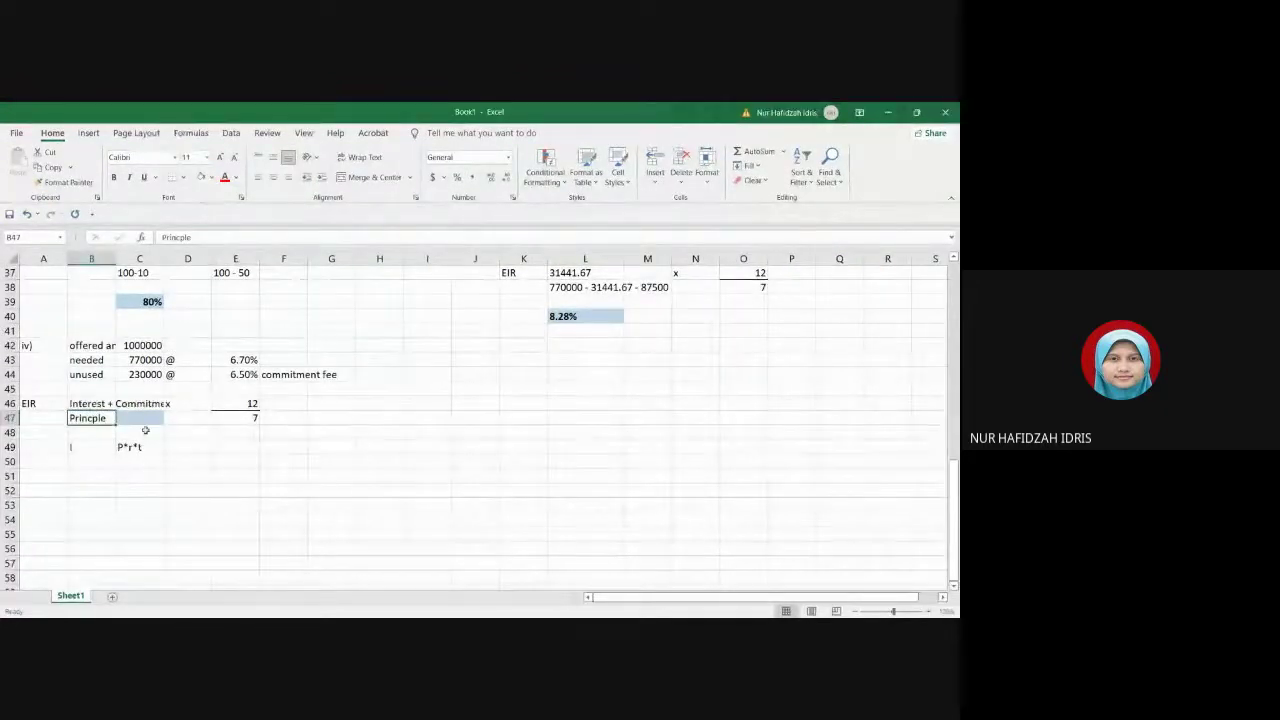
left_click(147, 419)
left_click(200, 179)
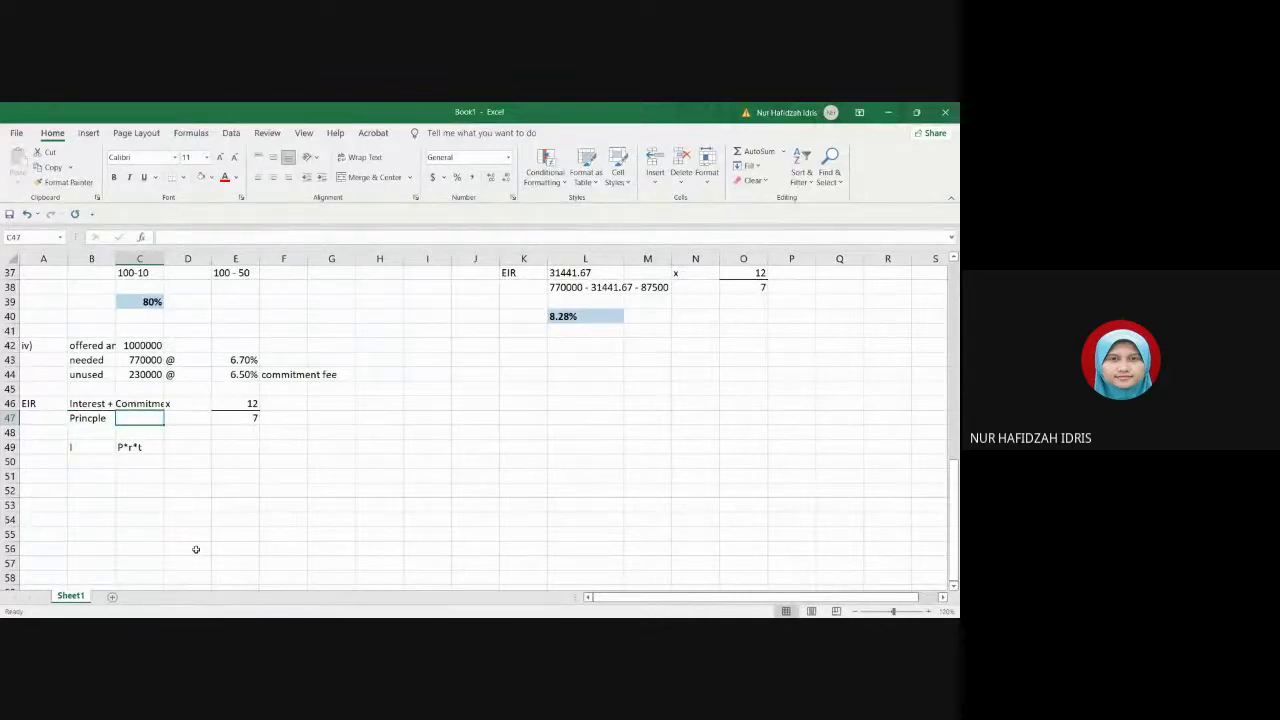
left_click(196, 549)
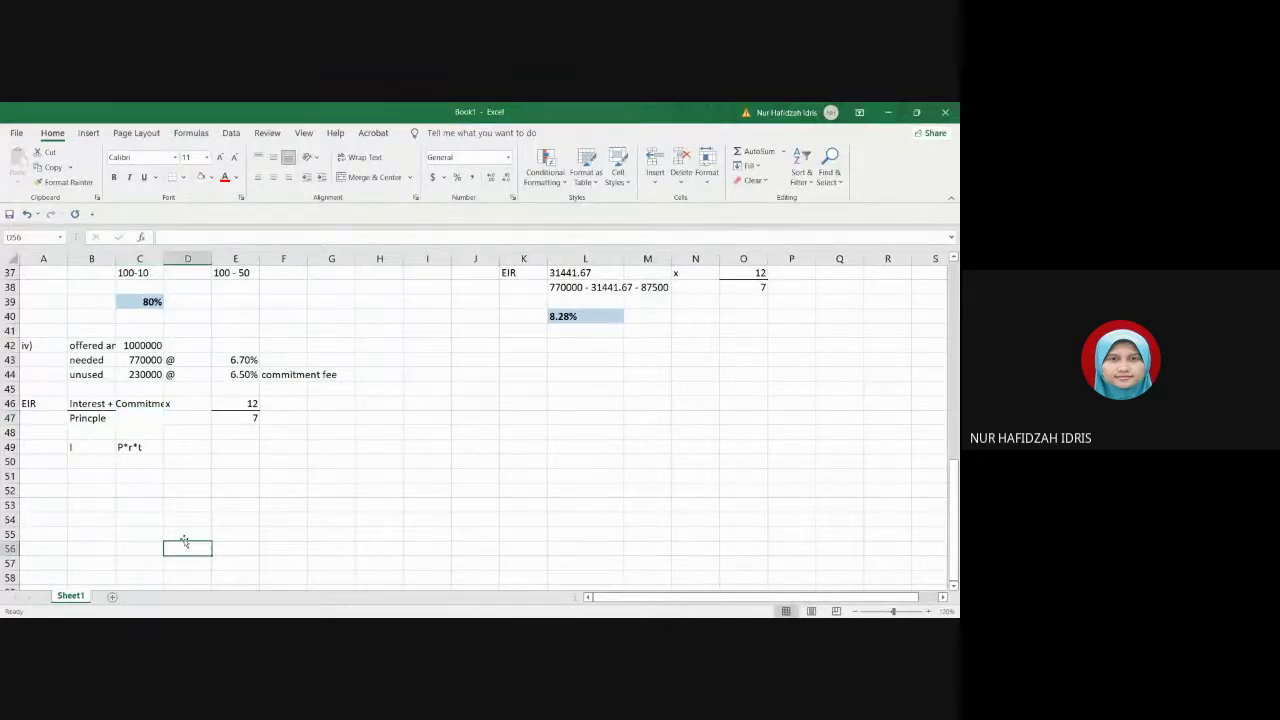
Step: Start the interest calculation in C50 below P*r*t with "770000*"
left_click(123, 461)
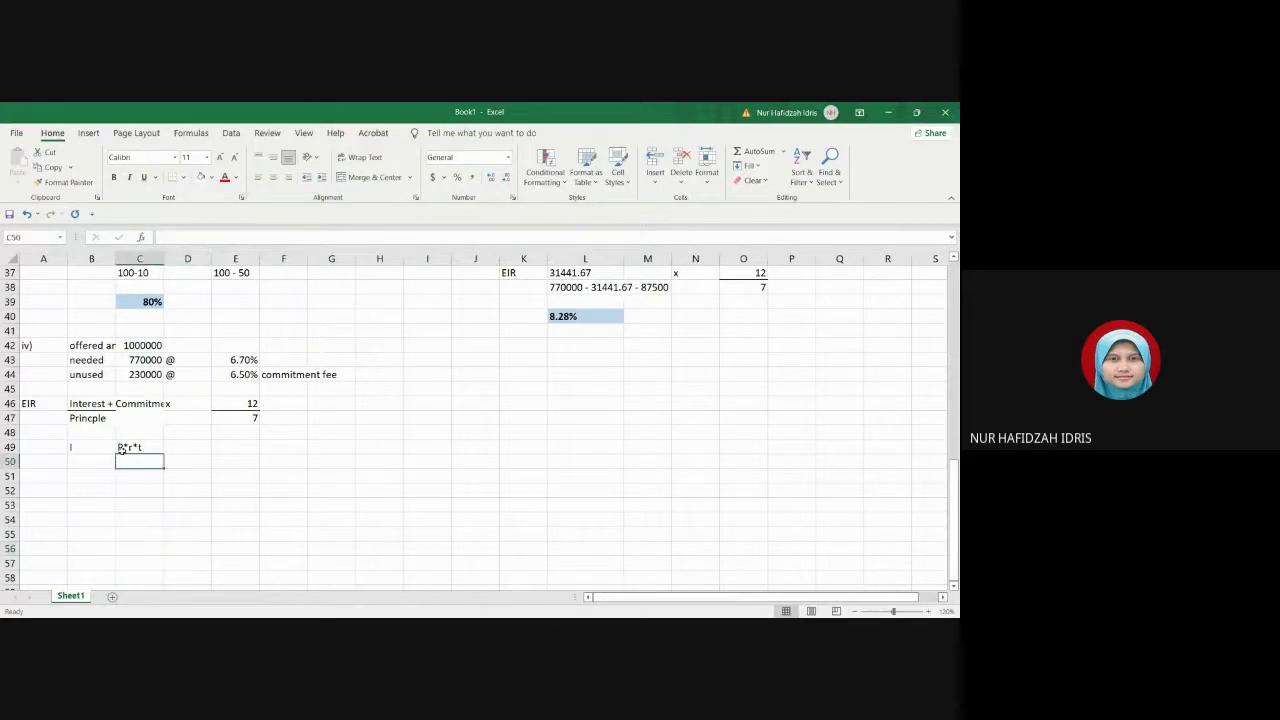
left_click(134, 447)
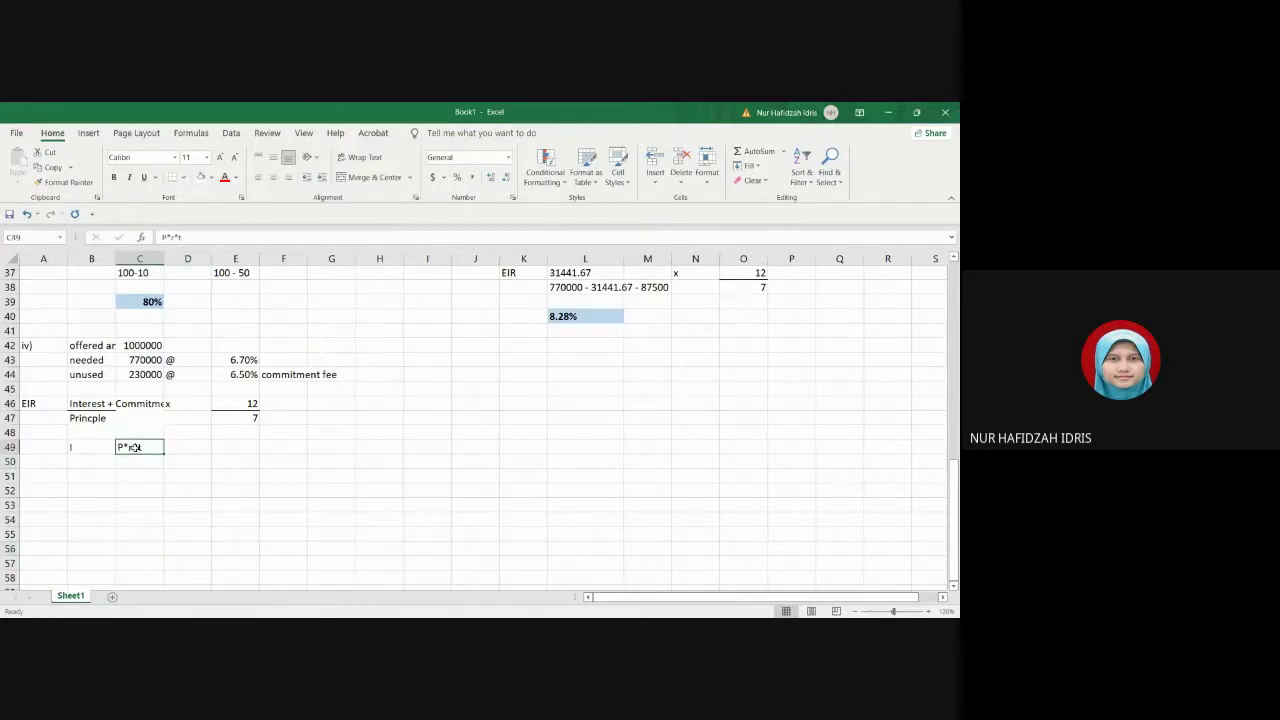
key("ctrl+c")
left_click(137, 458)
type("7")
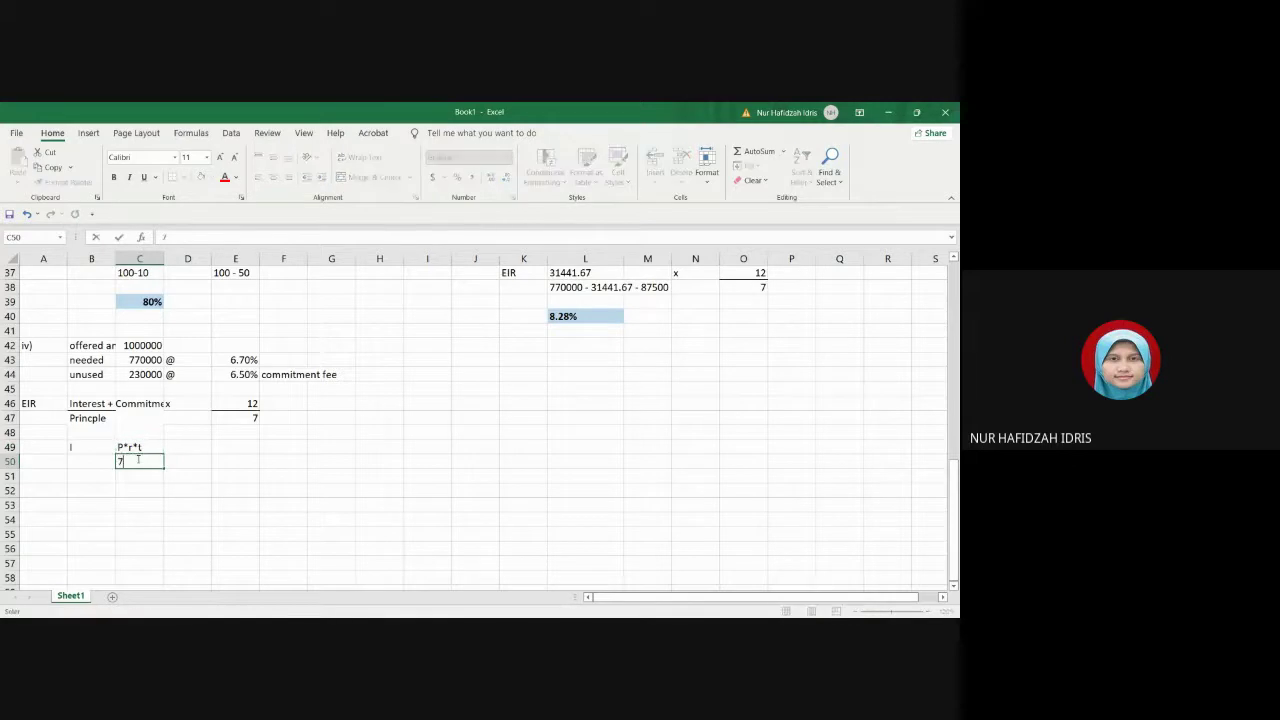
type("70000*")
Step: Highlight the needed amount and its interest rate in C43:E43 with a light gold fill
left_click_drag(158, 362, 231, 366)
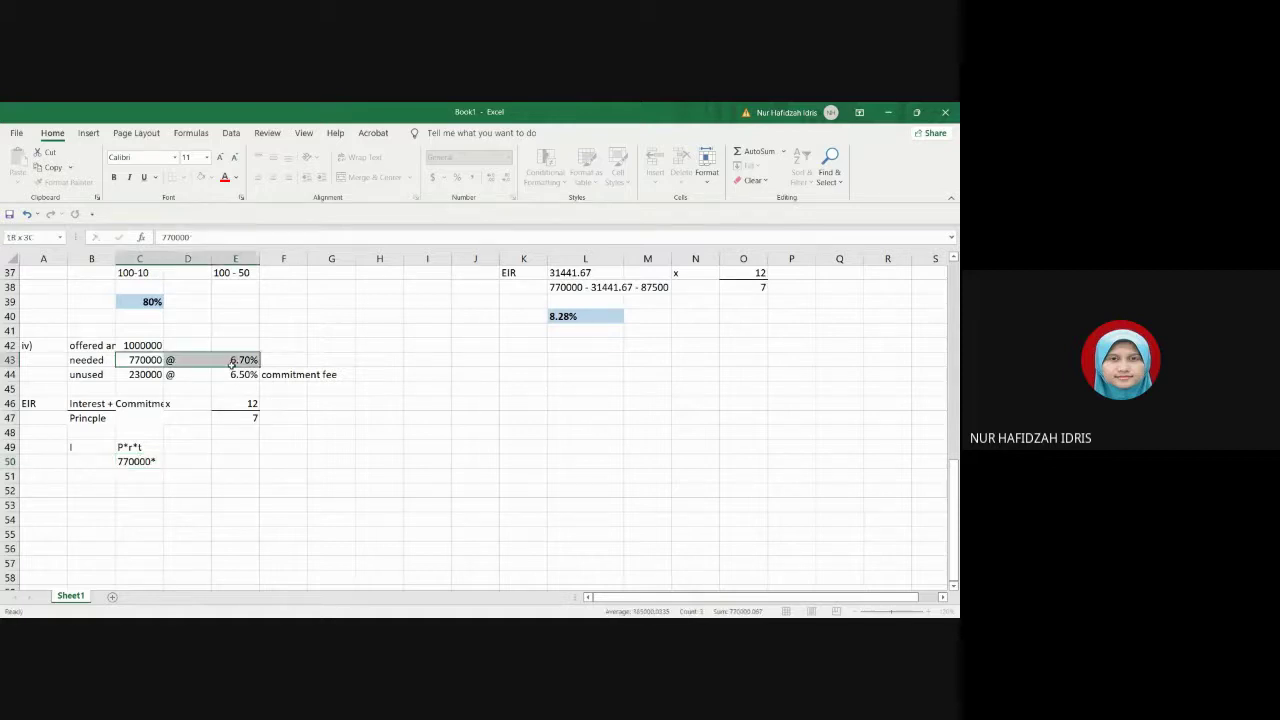
left_click(211, 177)
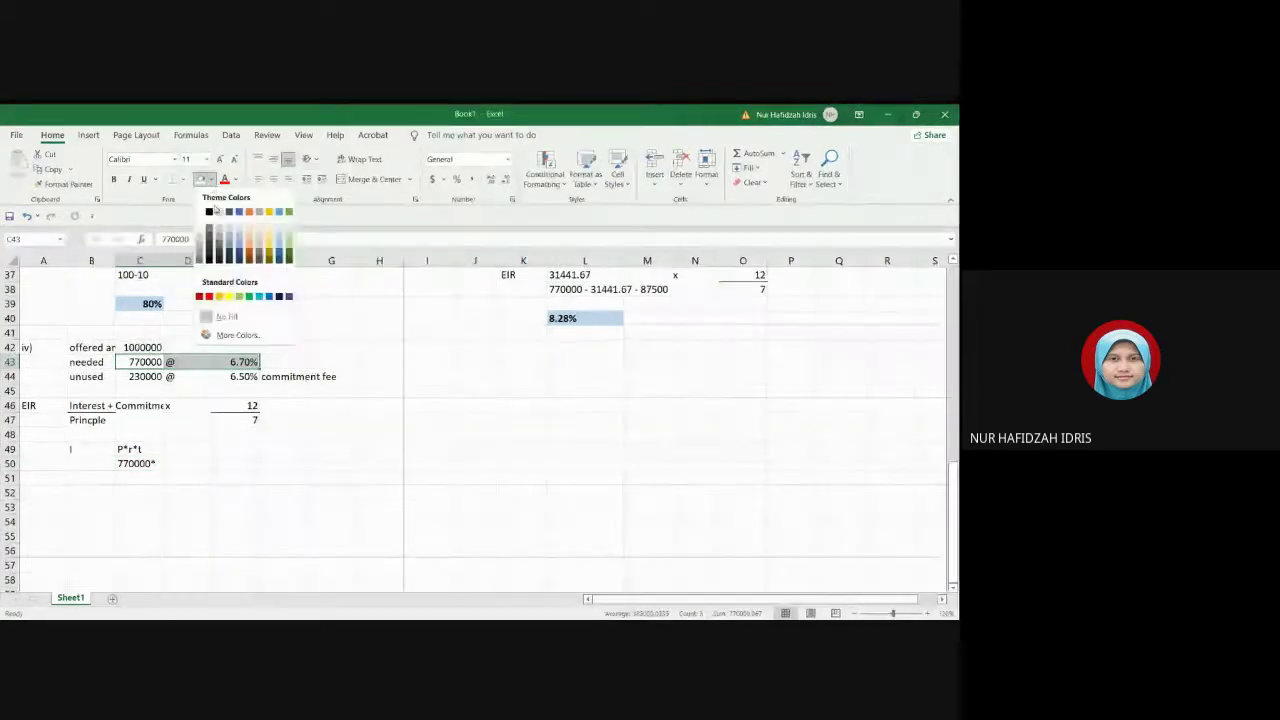
left_click(270, 234)
left_click(285, 518)
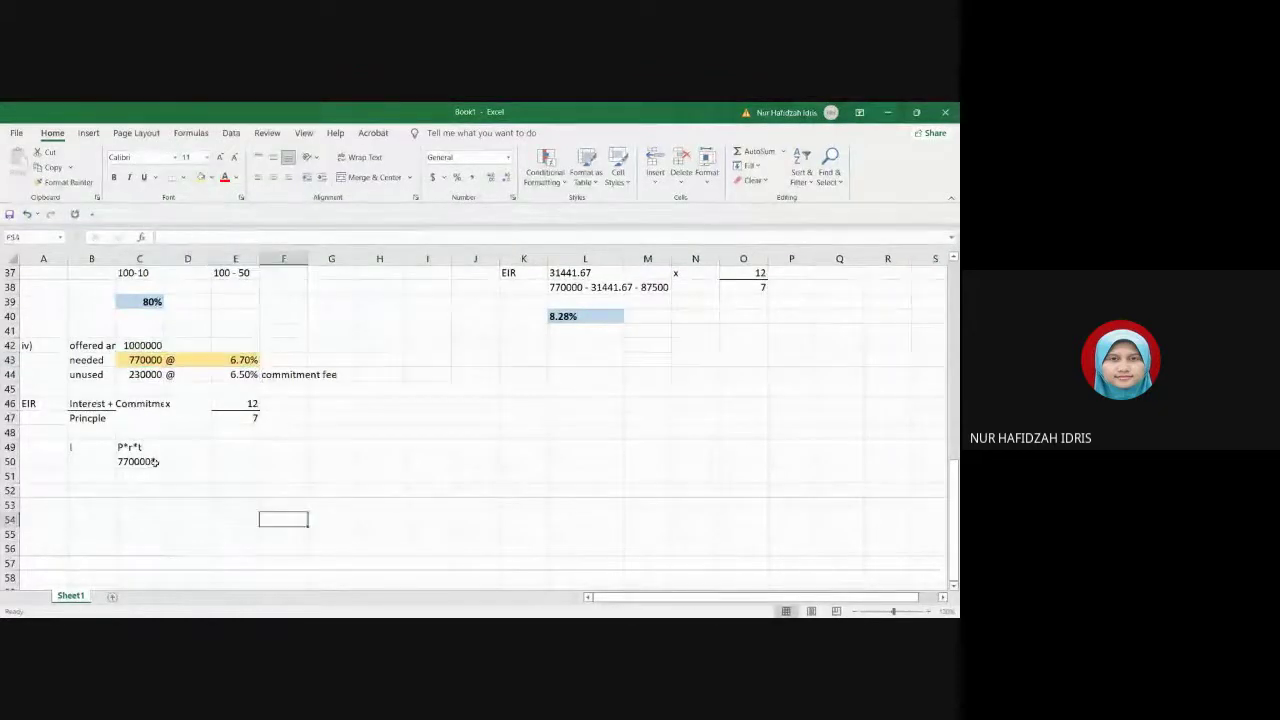
Step: Complete the interest calculation in C50 so it reads "770000*0.067*(7/12)"
left_click(152, 462)
double_click(157, 463)
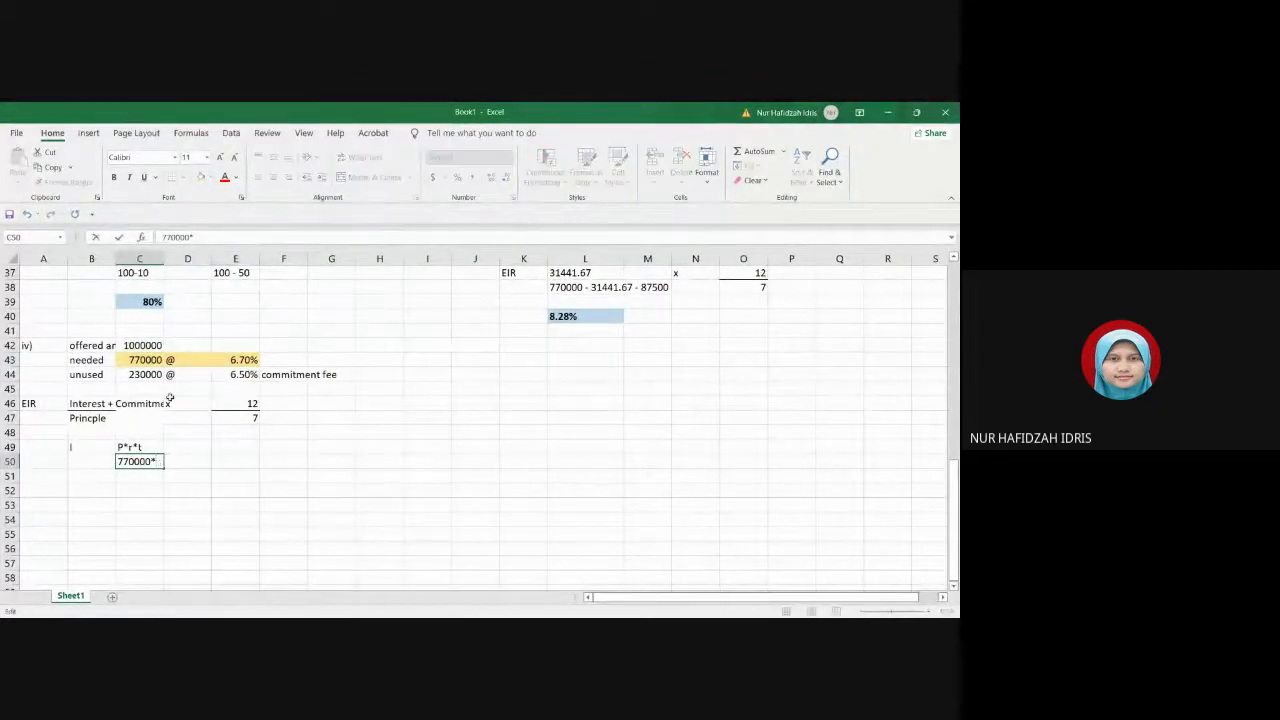
type("0.067*(7/12")
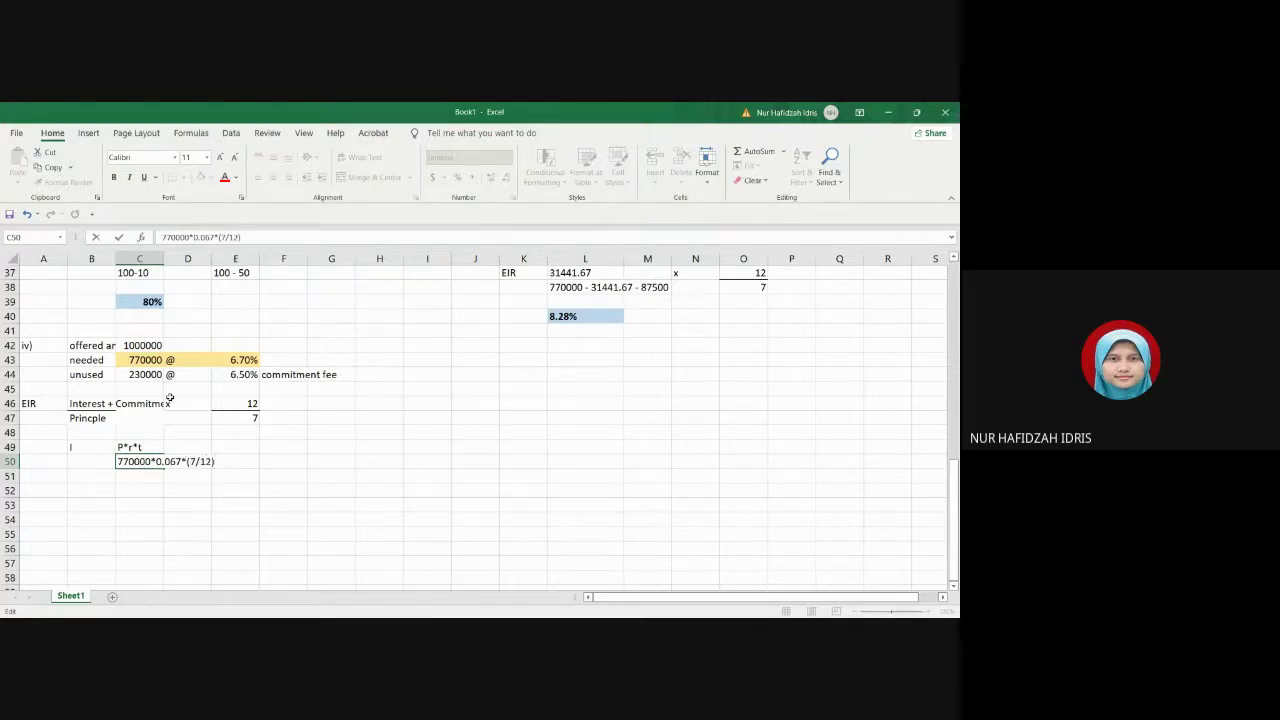
left_click(105, 530)
Step: Enter the interest amount 30094.17 in C51 below the calculation
left_click(138, 476)
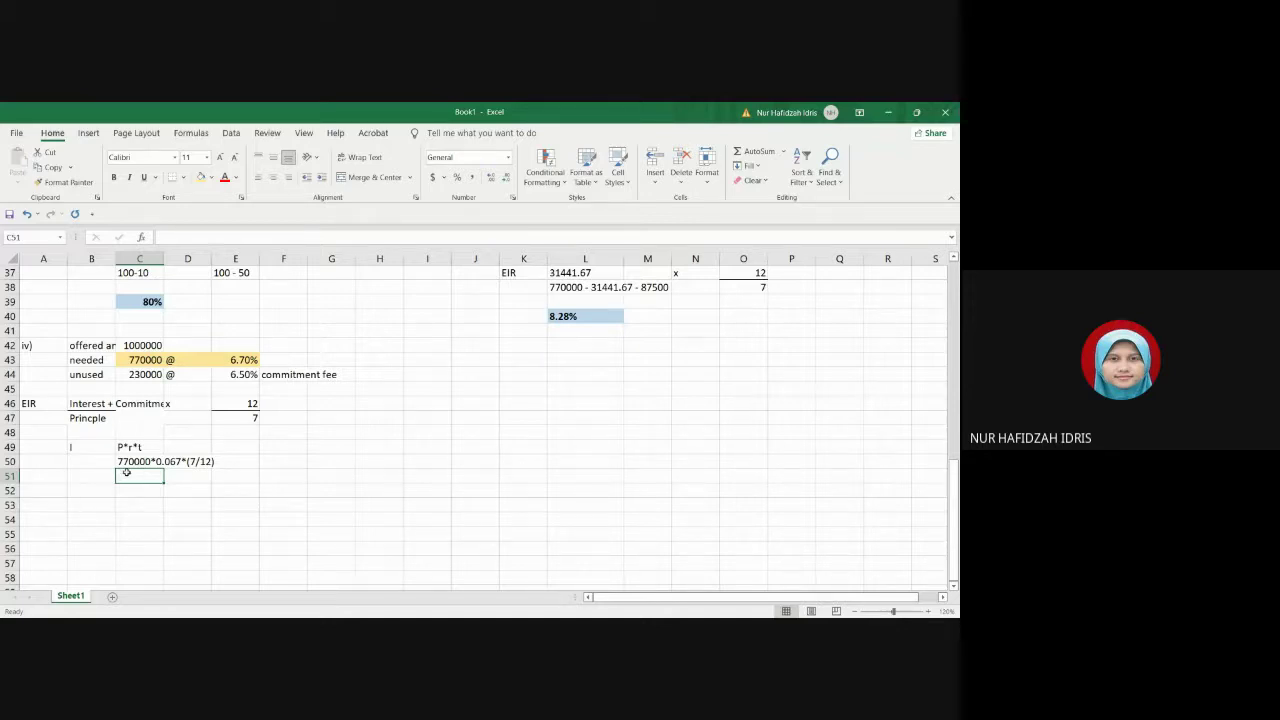
type("300")
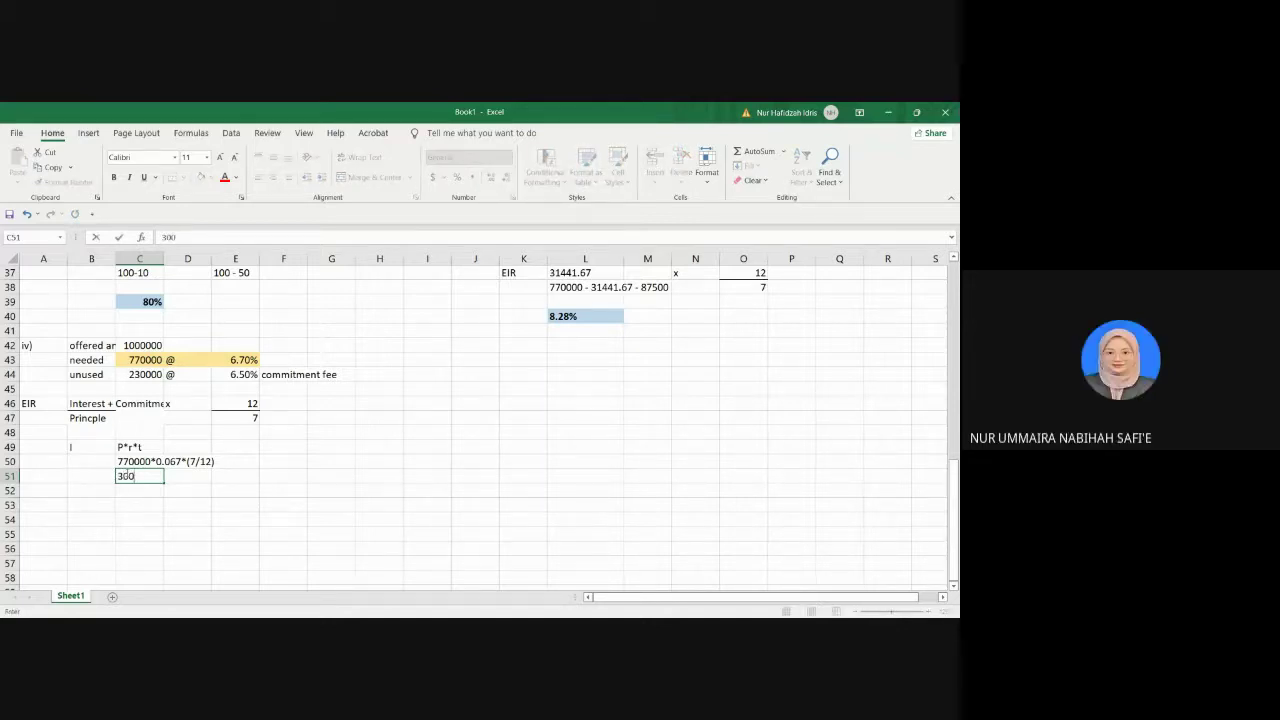
type("94.17")
left_click(216, 518)
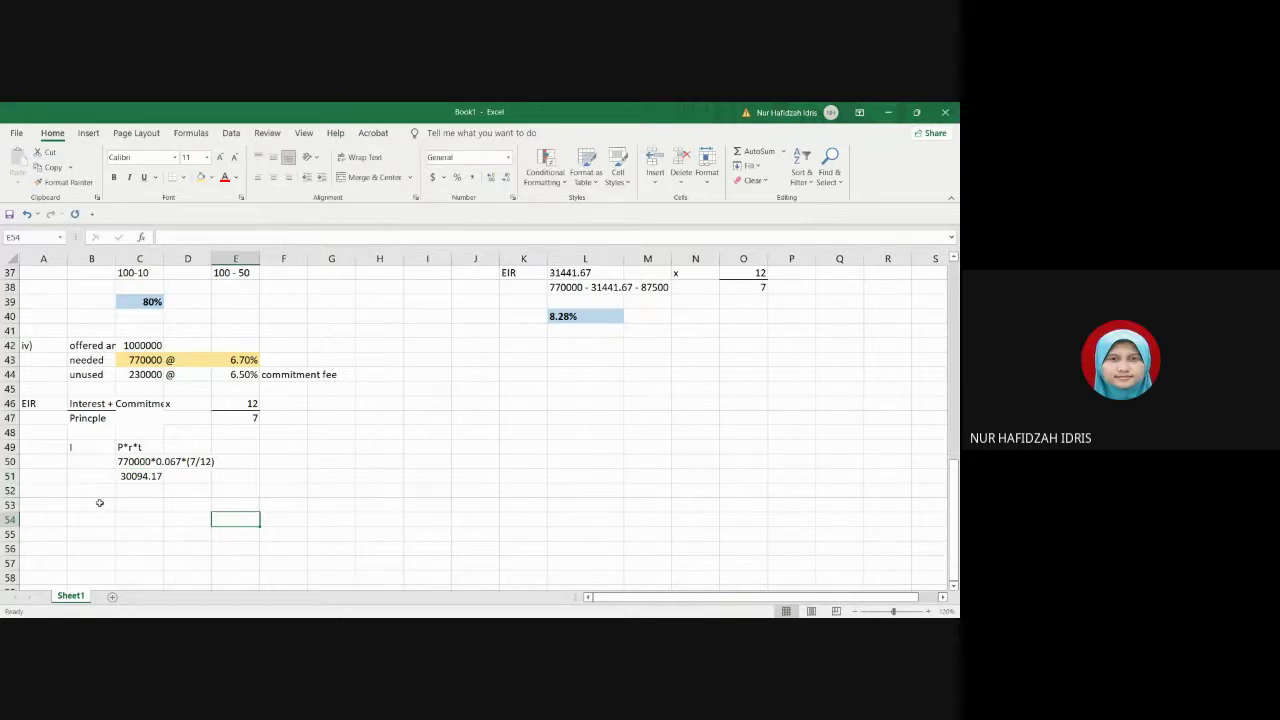
Step: Widen column C so the full "Interest + Commitment fee" numerator in row 46 fits
left_click(99, 502)
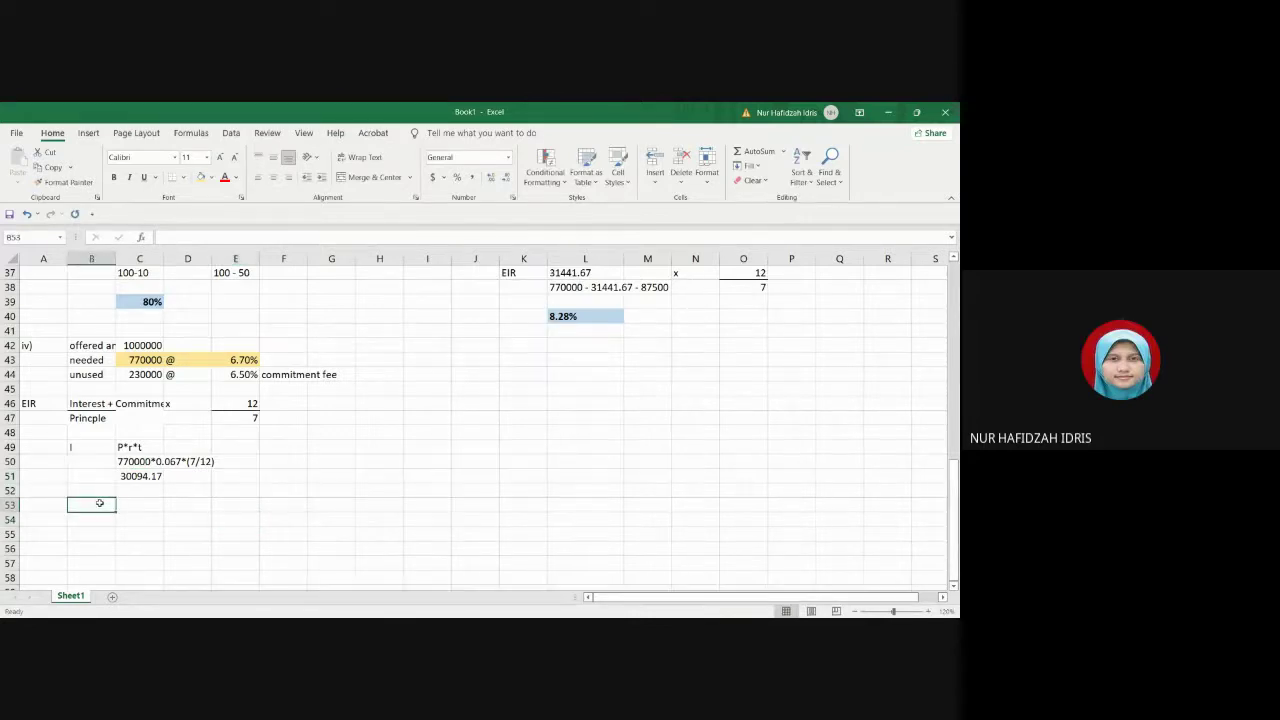
left_click(94, 406)
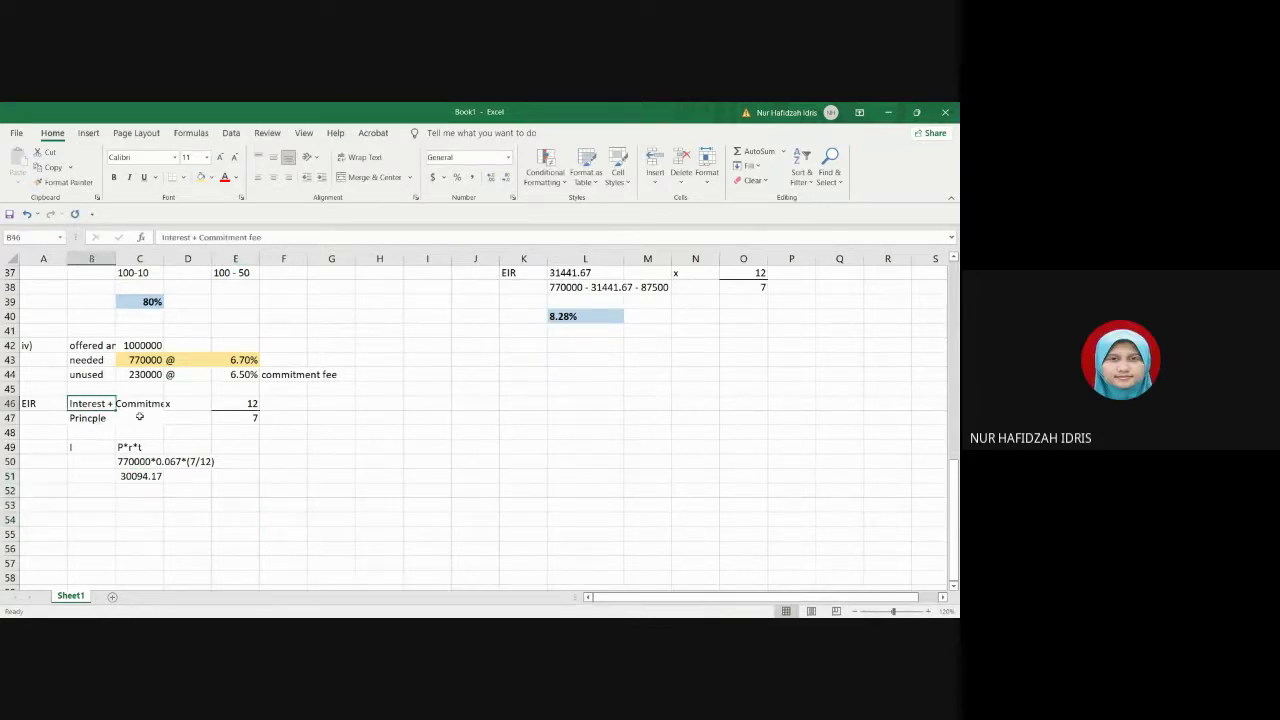
left_click(140, 405)
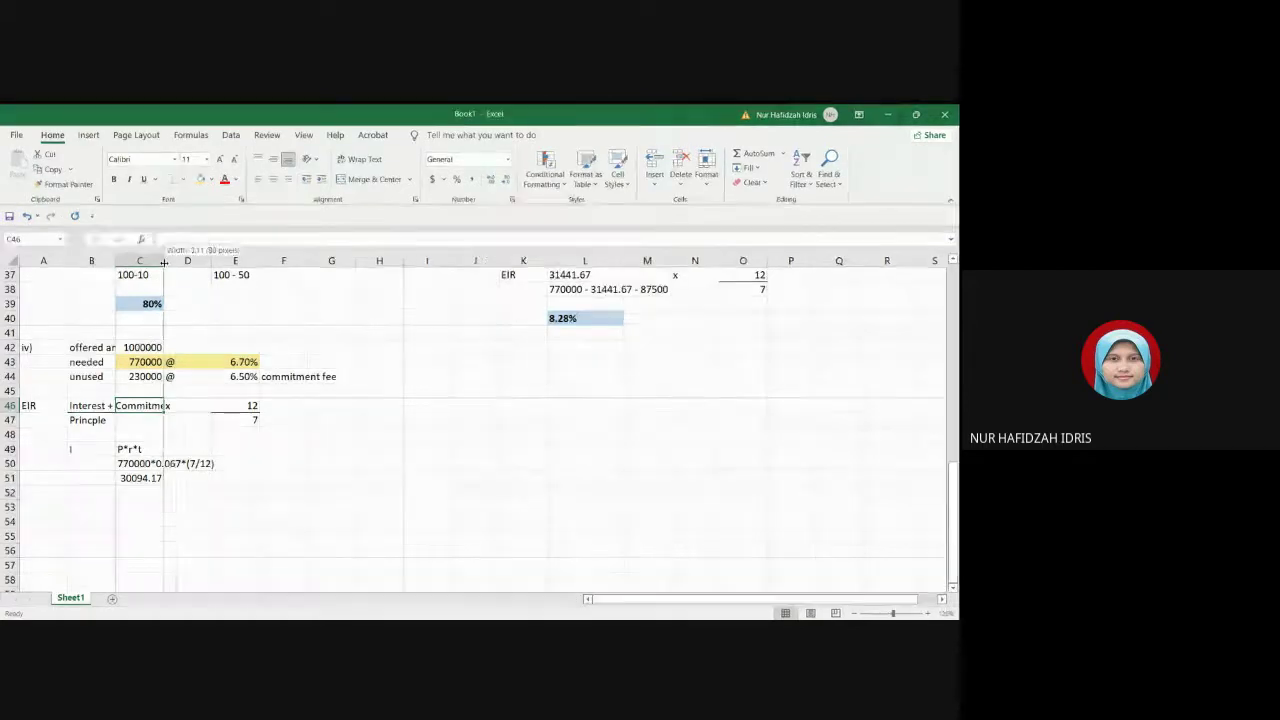
left_click_drag(170, 264, 197, 262)
left_click(220, 548)
left_click(173, 400)
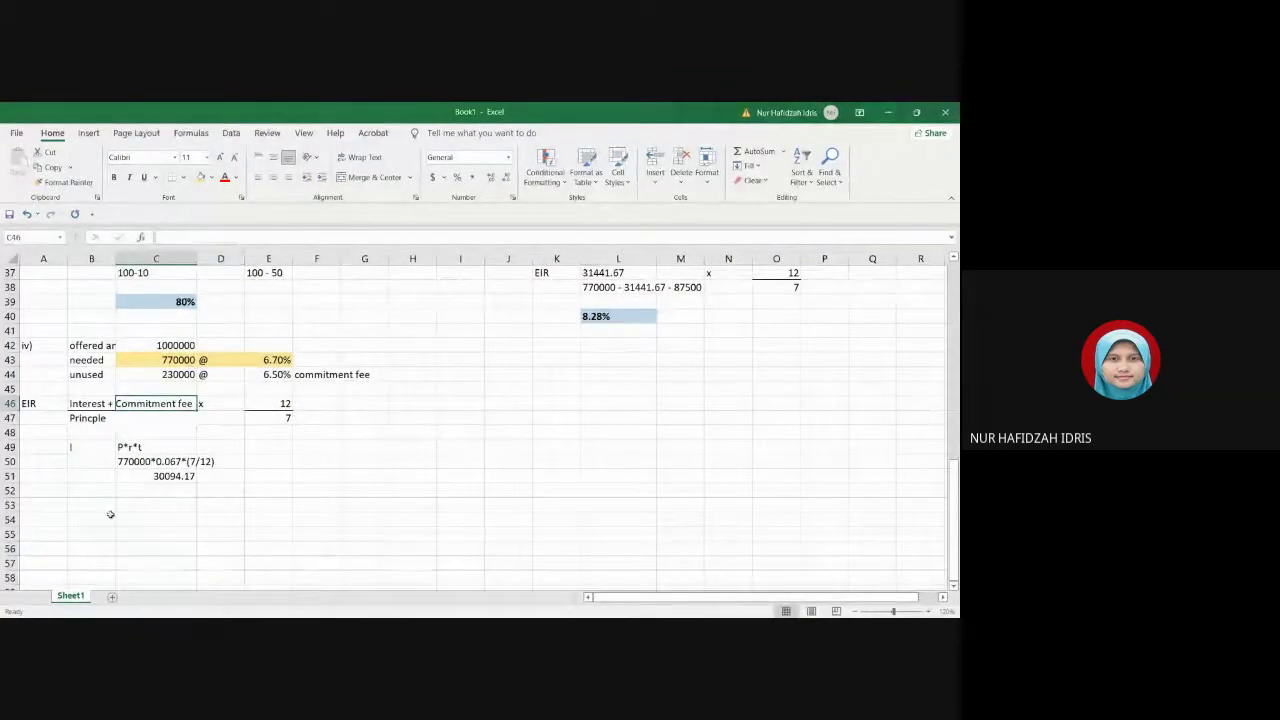
Step: Label B53 "CF" to start the commitment fee calculation below the interest amount
left_click(99, 502)
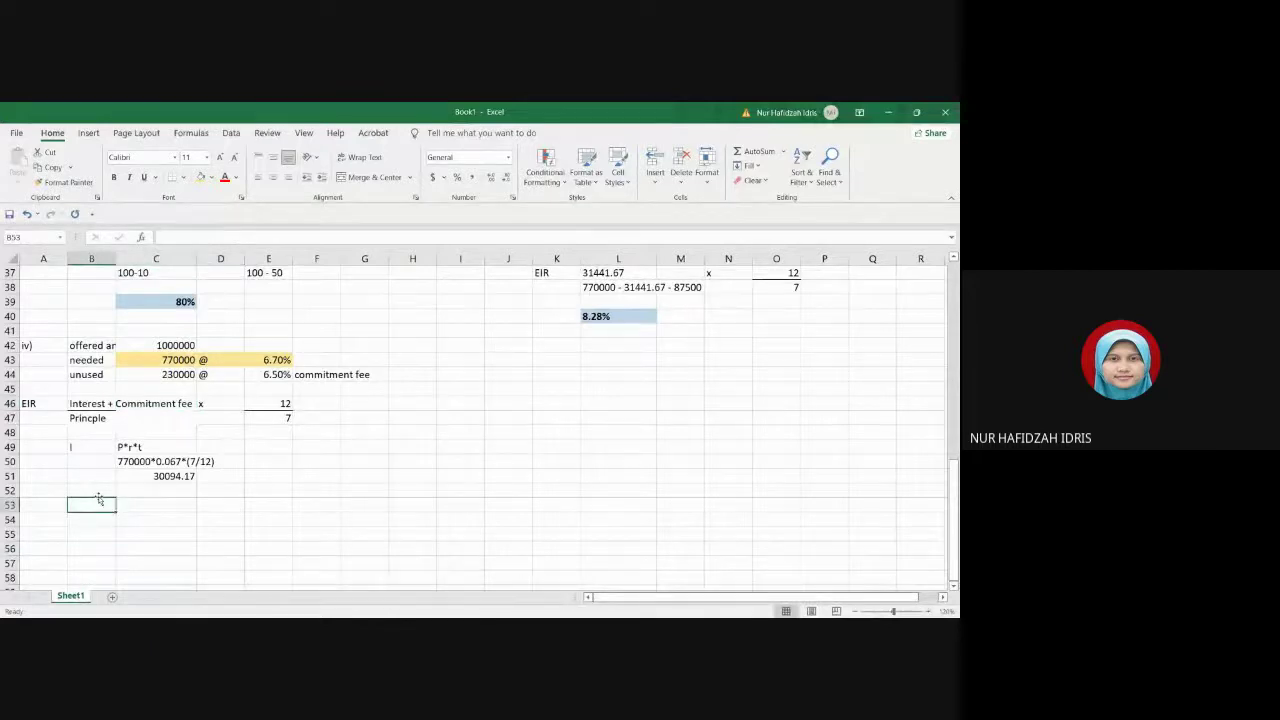
type("cf")
key("BackSpace")
key("BackSpace")
type("CF")
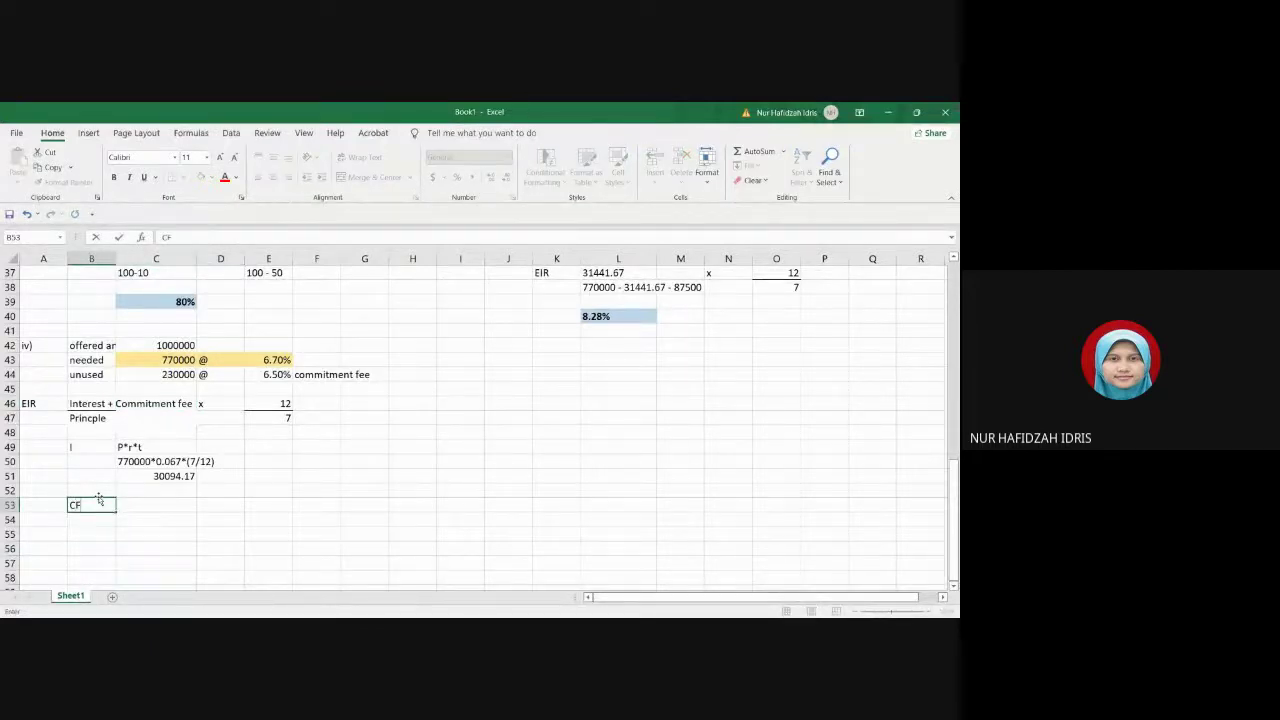
left_click(150, 533)
Step: Enter the commitment fee formula "unused amount* r" in C53 beside the CF label
left_click(141, 503)
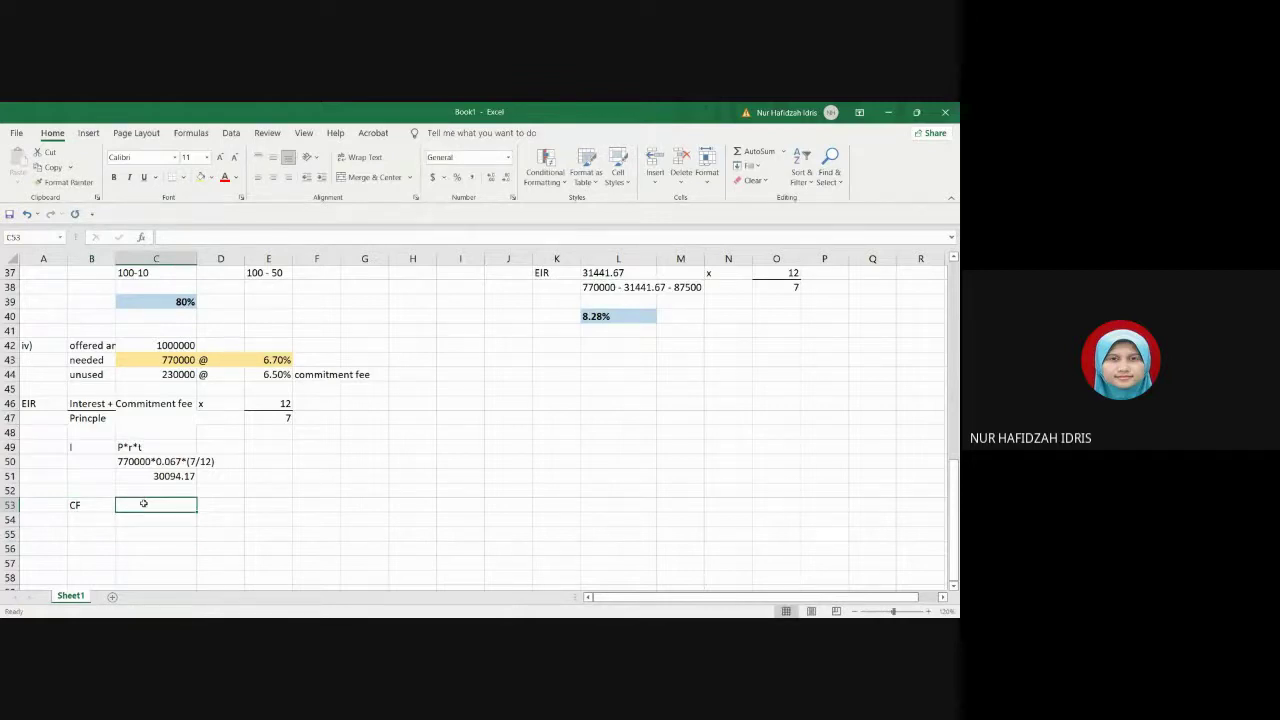
type("unused")
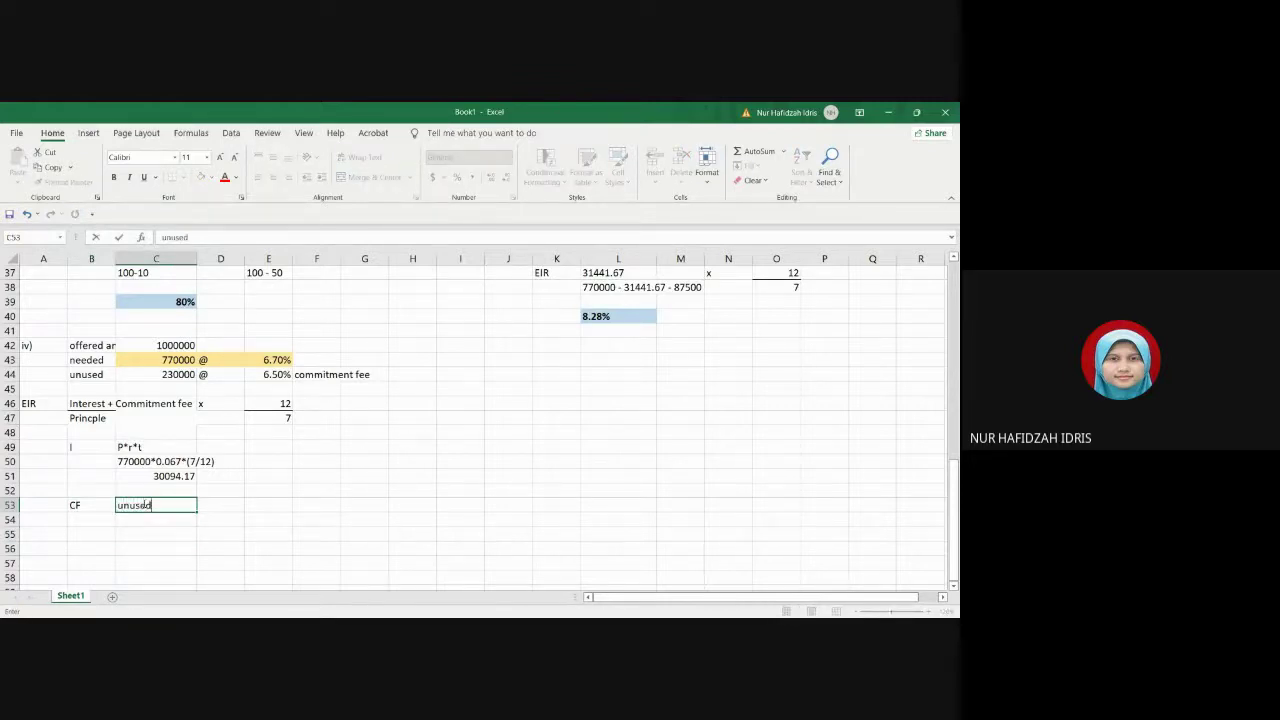
type(" amount* %")
key("BackSpace")
type("r")
left_click(234, 550)
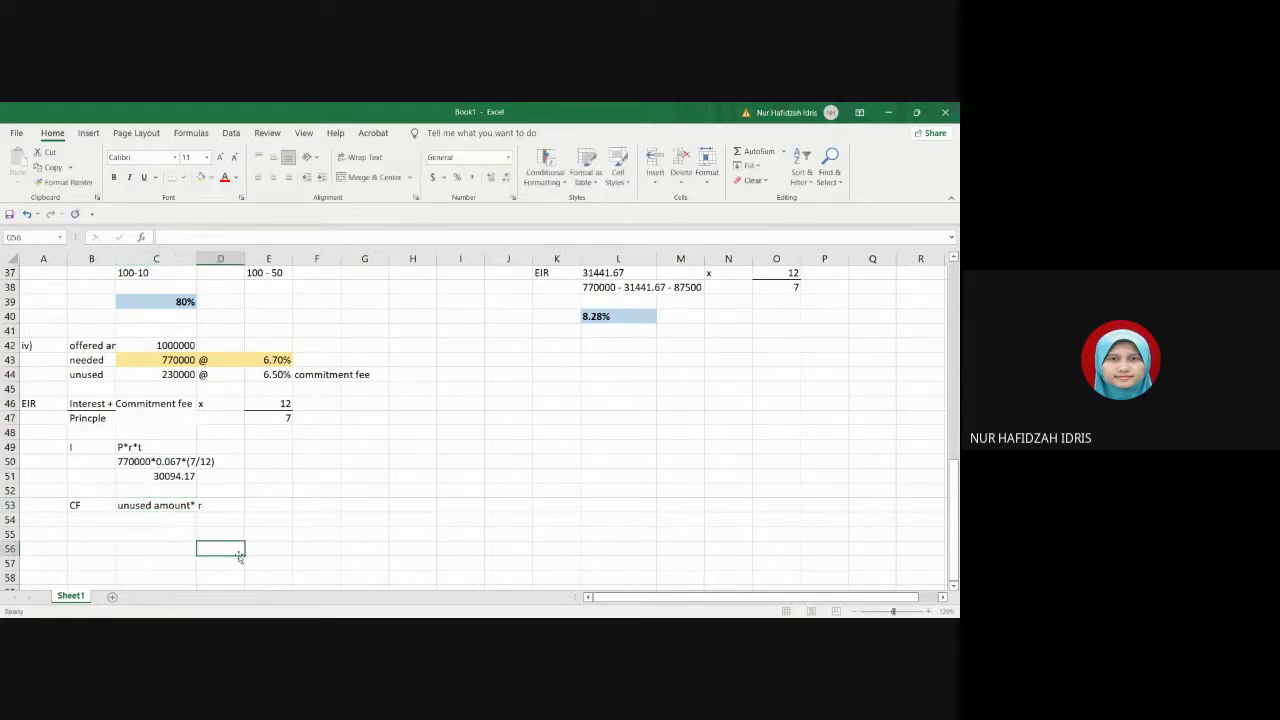
Step: Highlight the unused amount and its commitment fee rate in C44:E44 with a light green fill
left_click(152, 523)
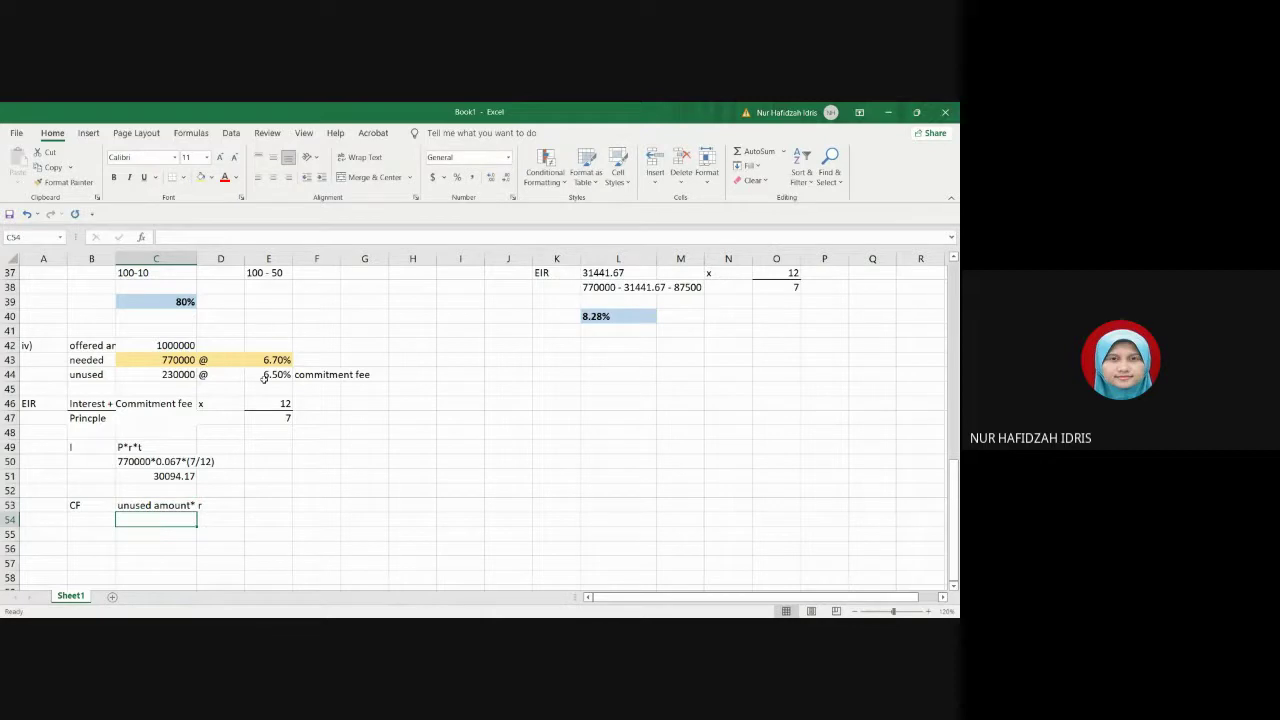
left_click_drag(168, 375, 257, 373)
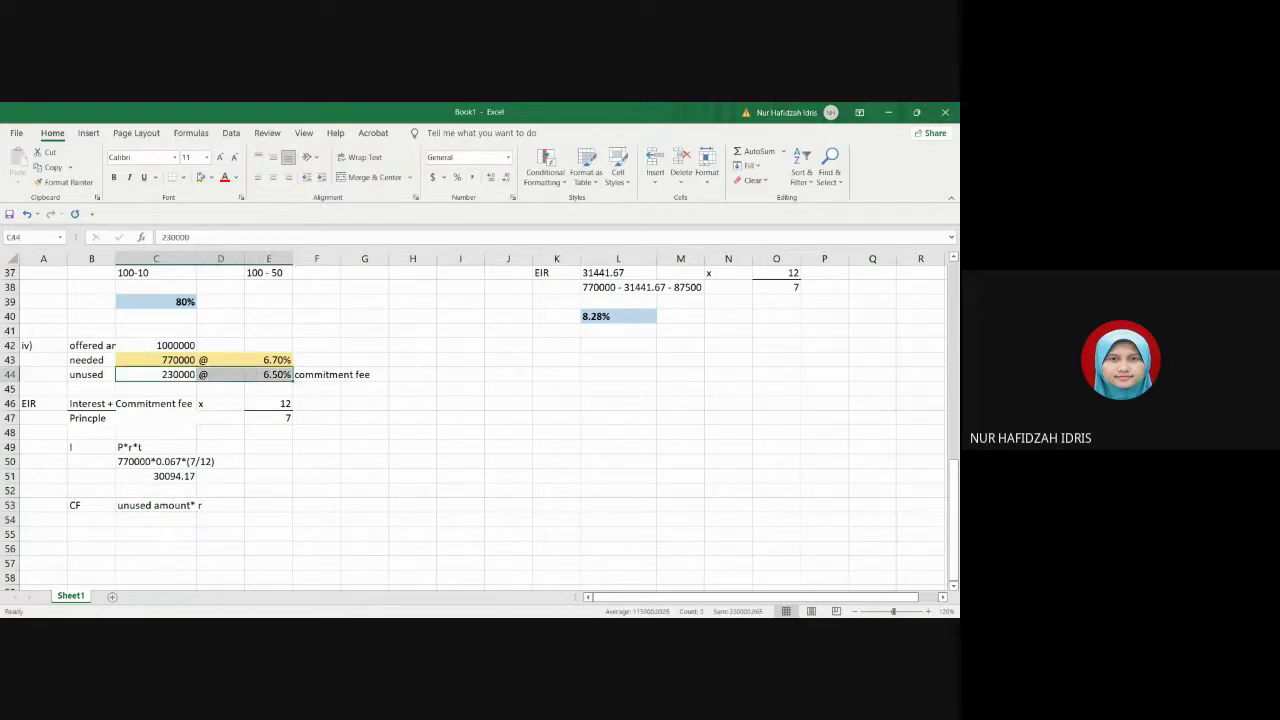
left_click(209, 177)
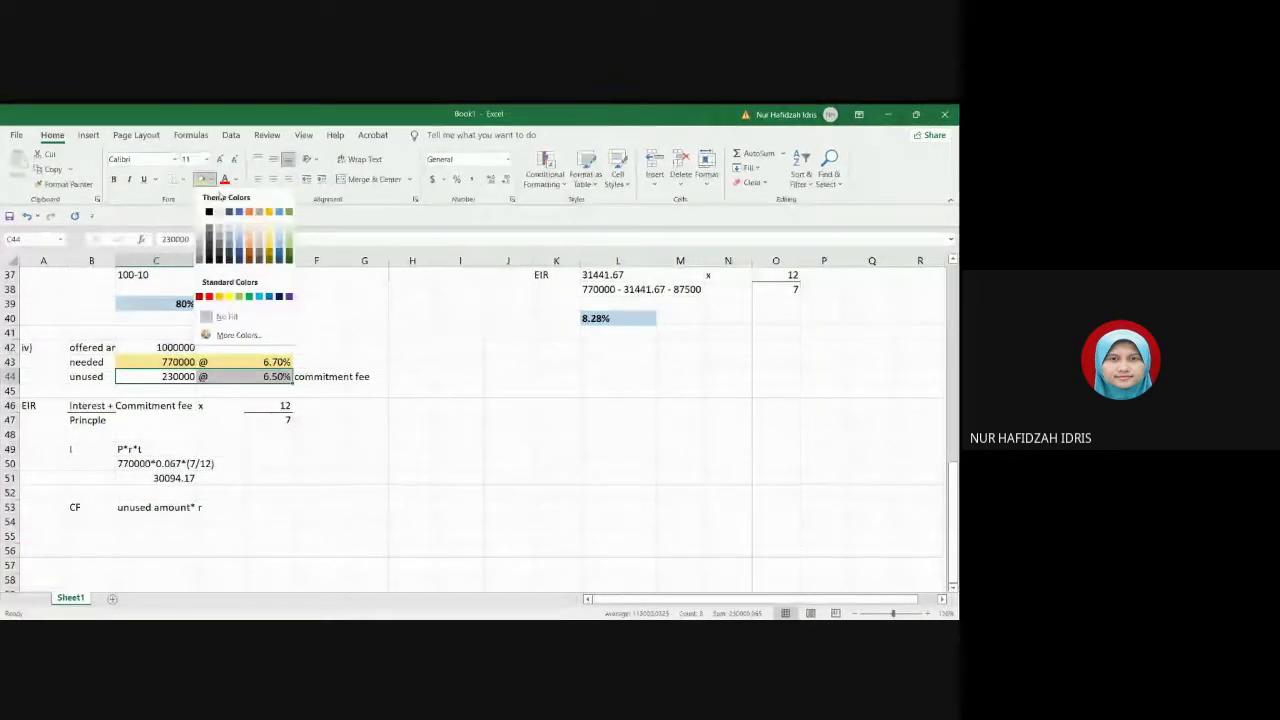
left_click(289, 243)
left_click(362, 491)
Step: Enter the commitment fee calculation "230000*0.065" in C54 and its amount 14950 in C55
left_click(141, 516)
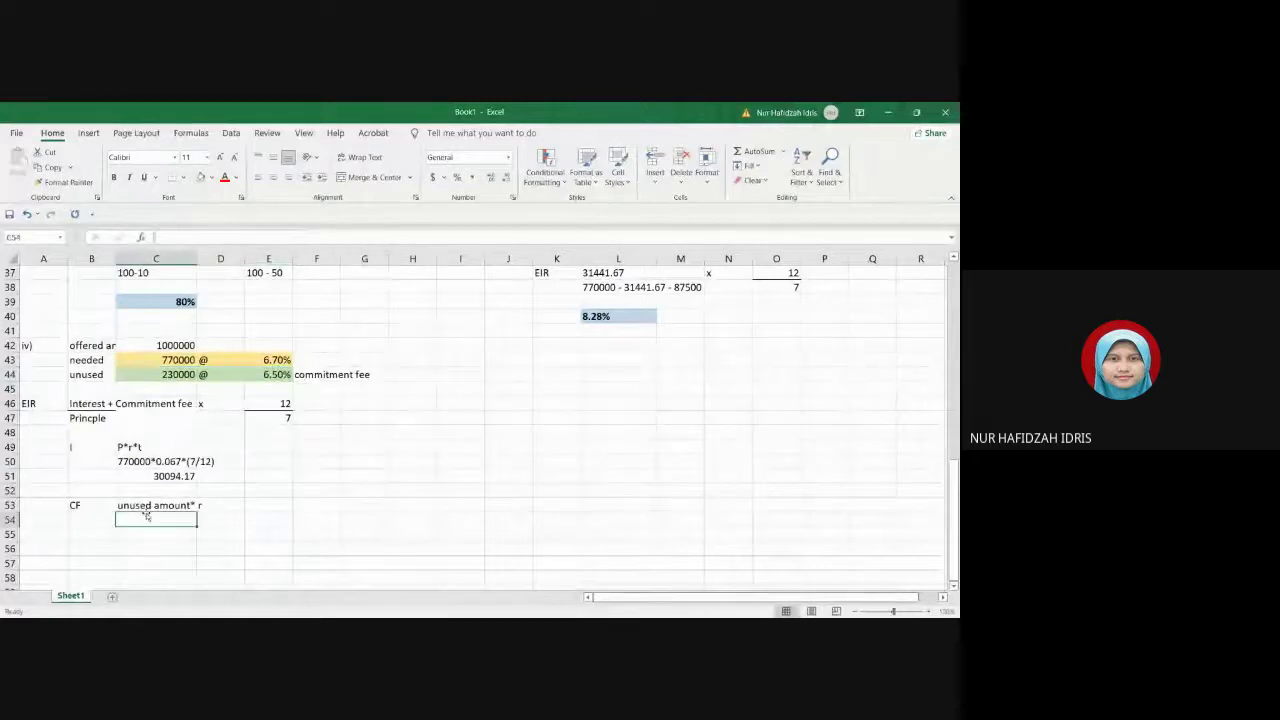
type("230000")
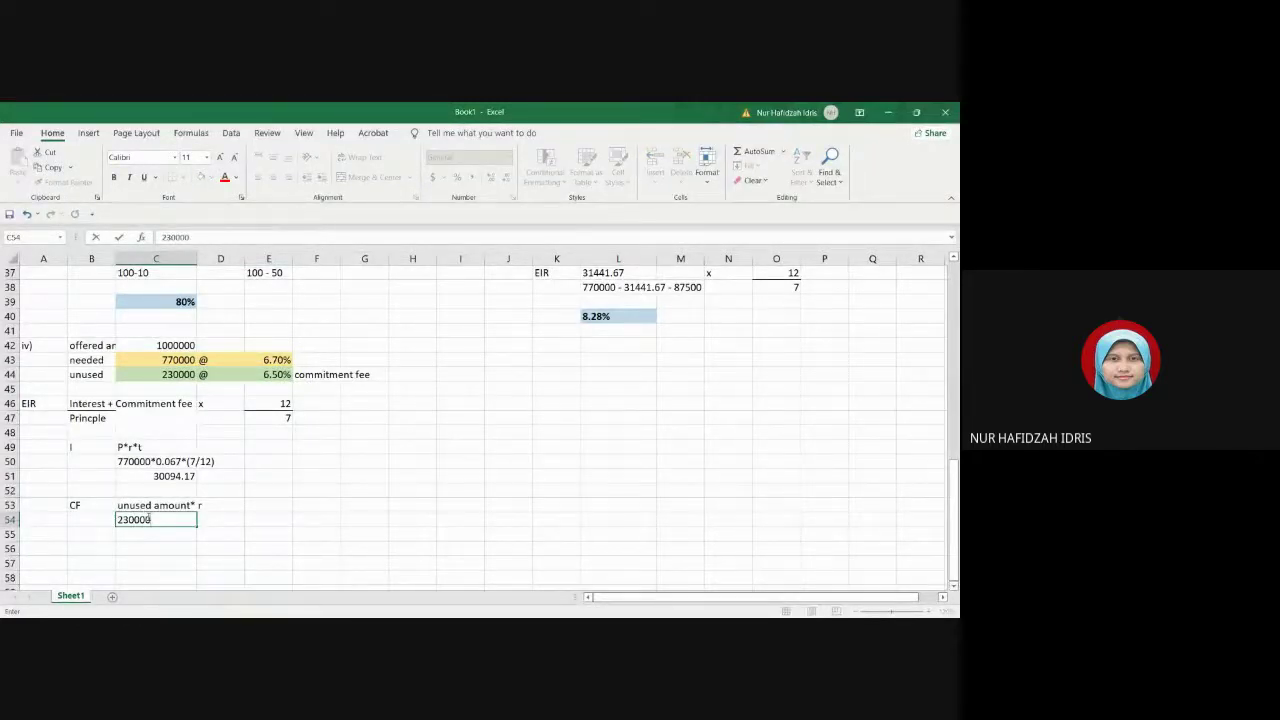
type("*0.065")
left_click(177, 563)
left_click(152, 535)
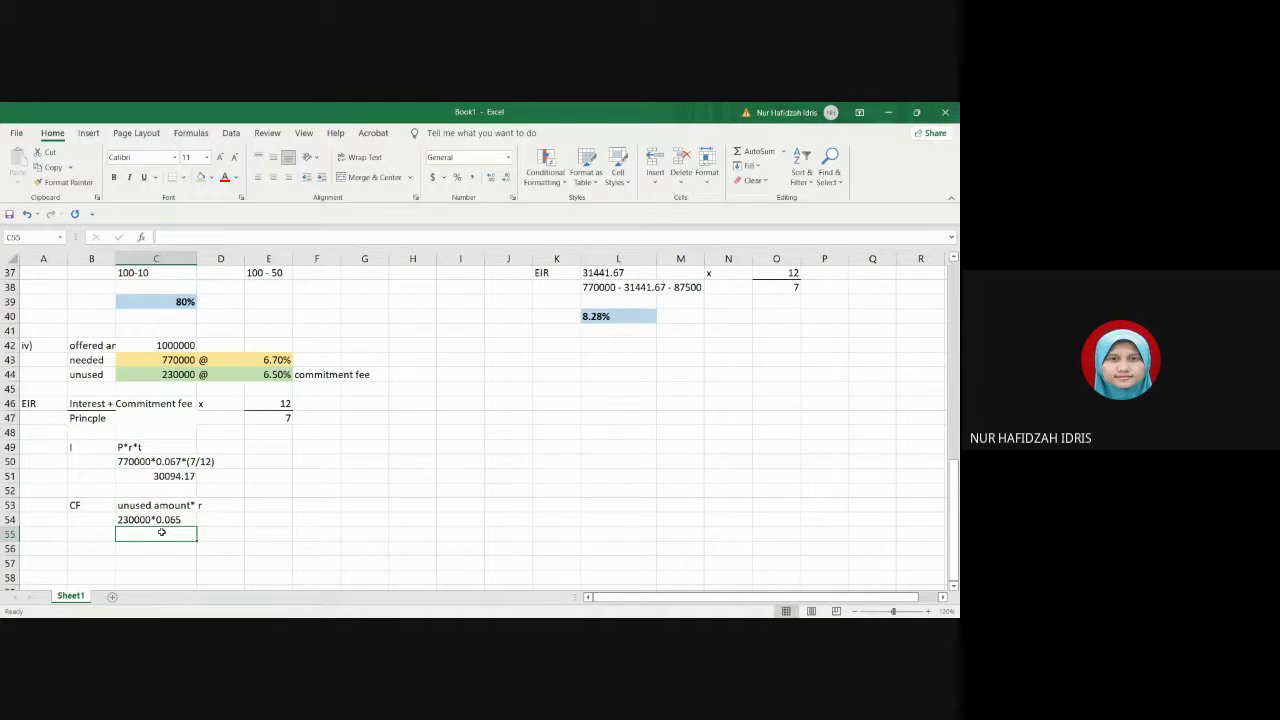
type("14")
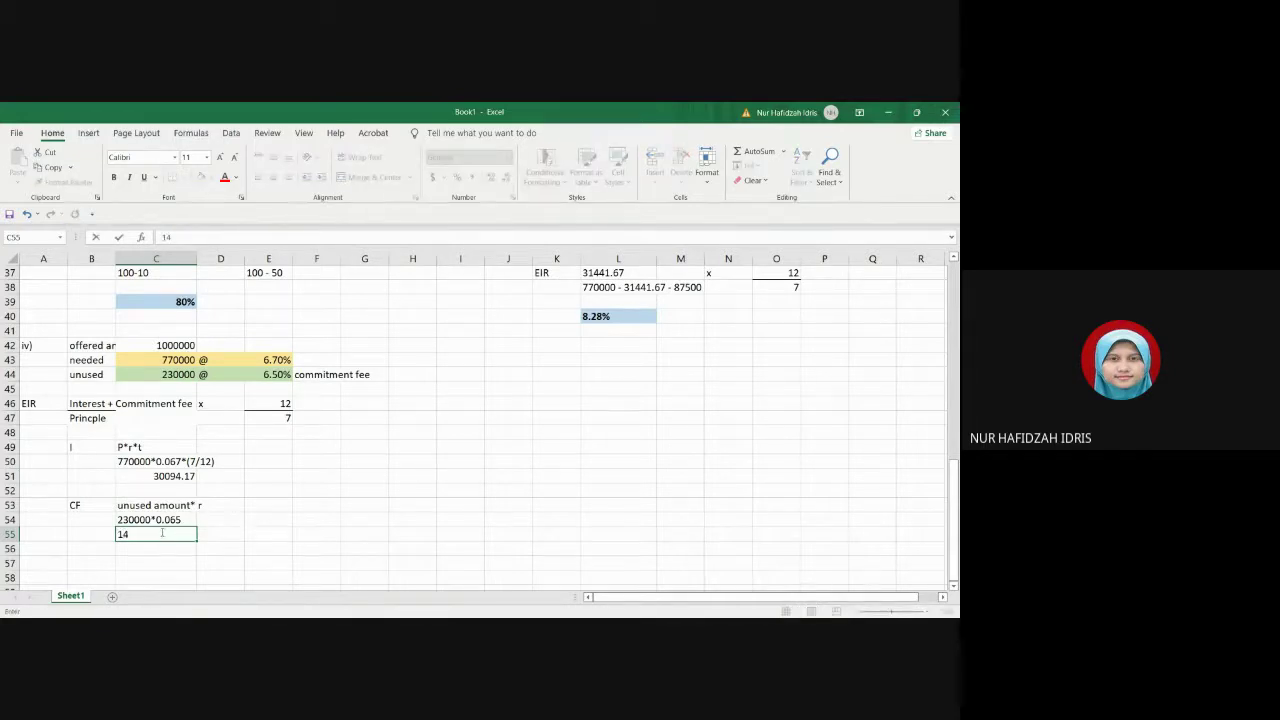
type("950")
left_click(263, 545)
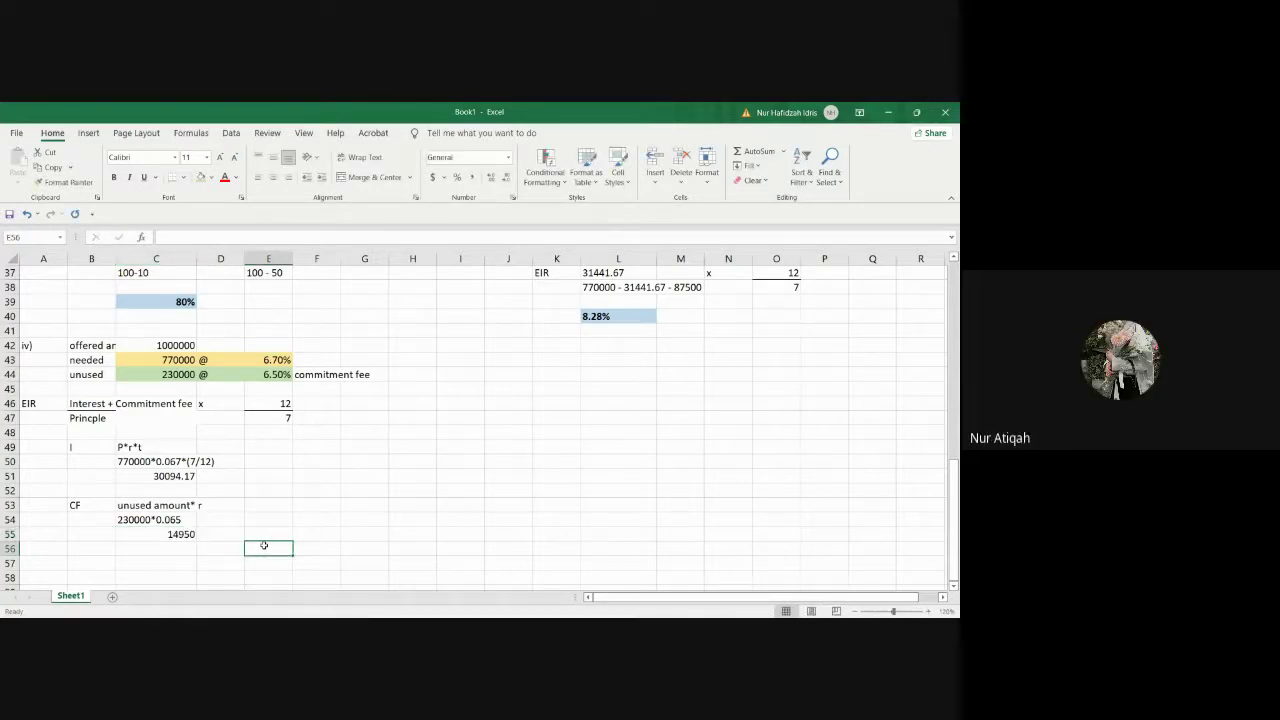
Step: Copy the EIR formula block A46:E47 to A57 and remove the fill from the pasted cells
left_click(51, 403)
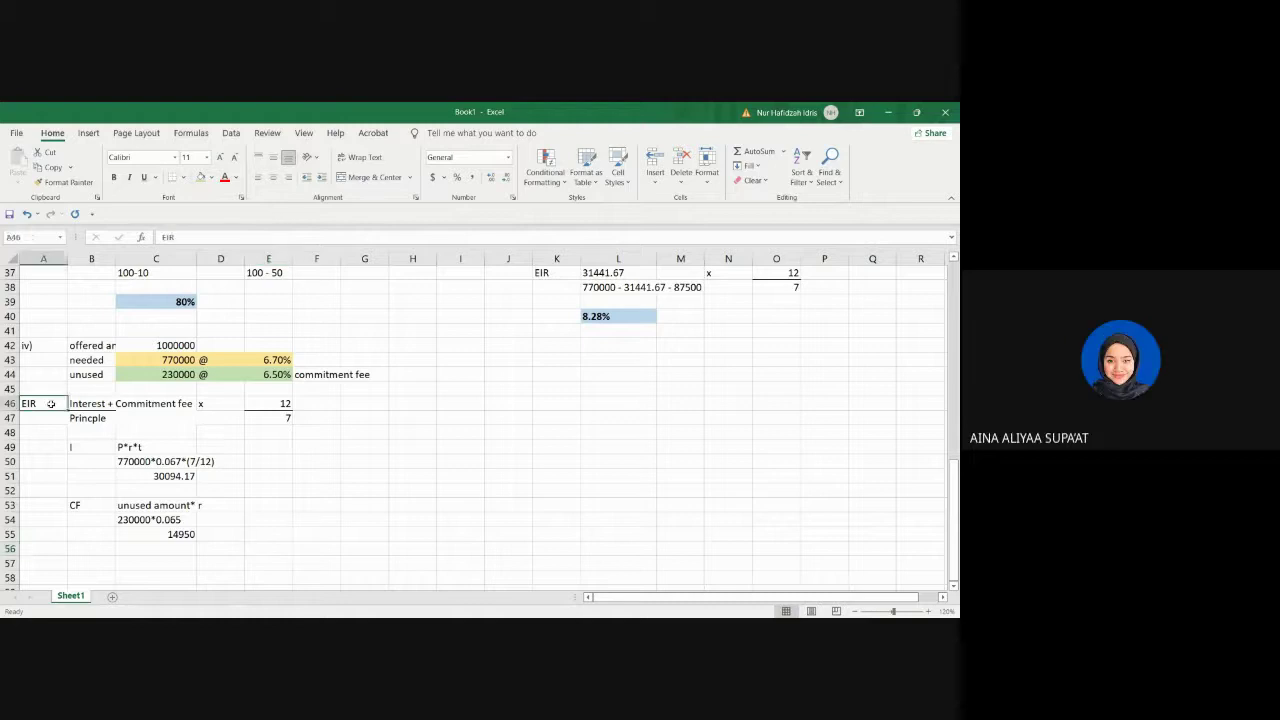
left_click_drag(51, 403, 268, 418)
key("ctrl+c")
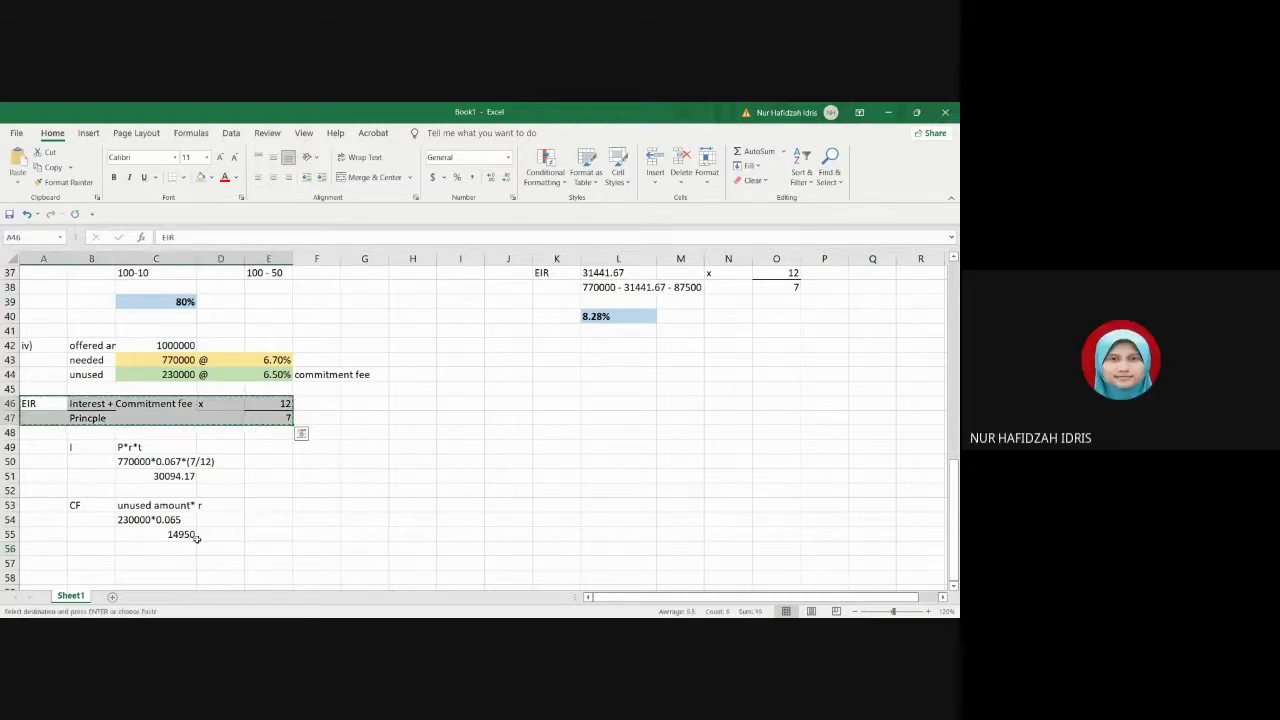
left_click(48, 564)
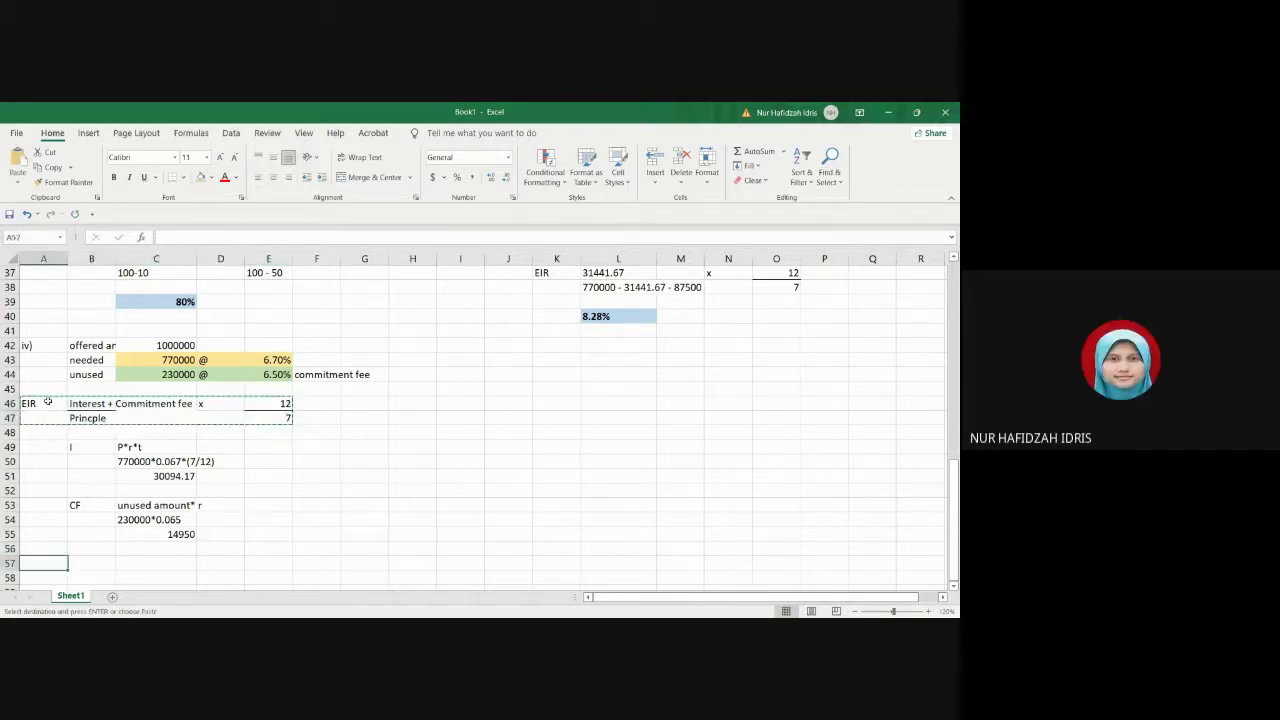
left_click(18, 160)
scroll(100, 483, "down", 2)
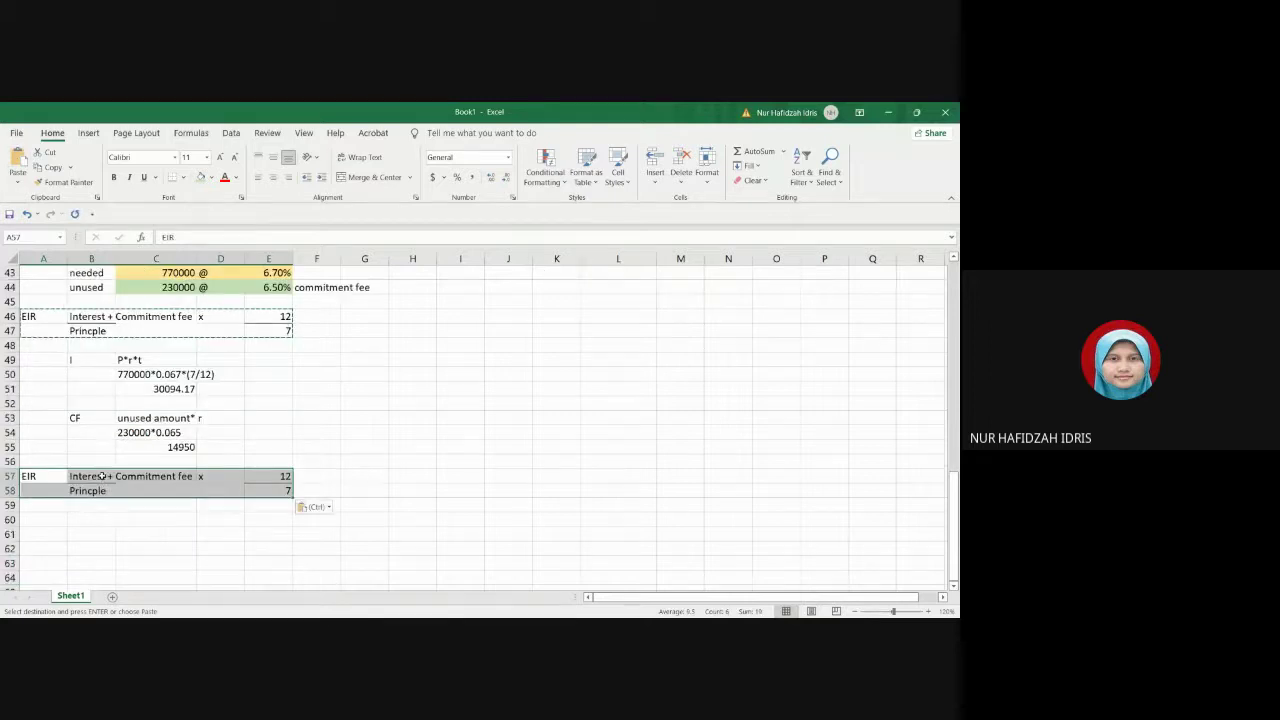
left_click(210, 178)
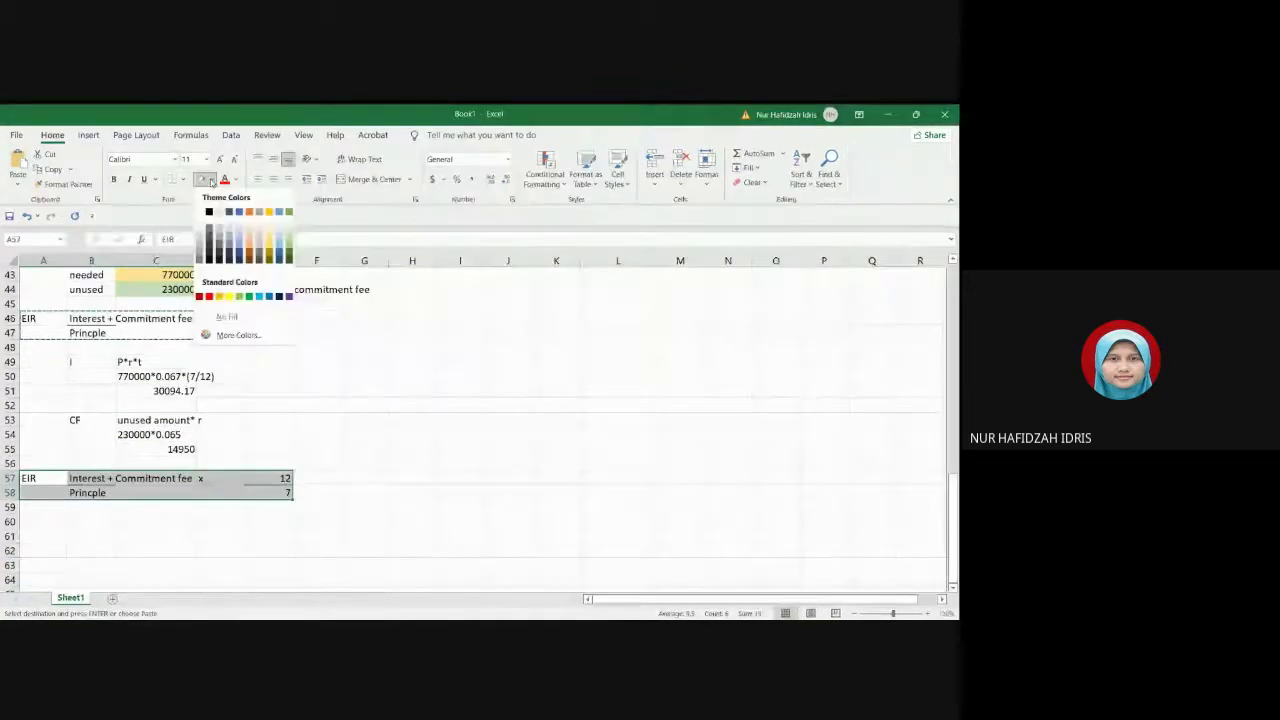
left_click(214, 322)
left_click(364, 462)
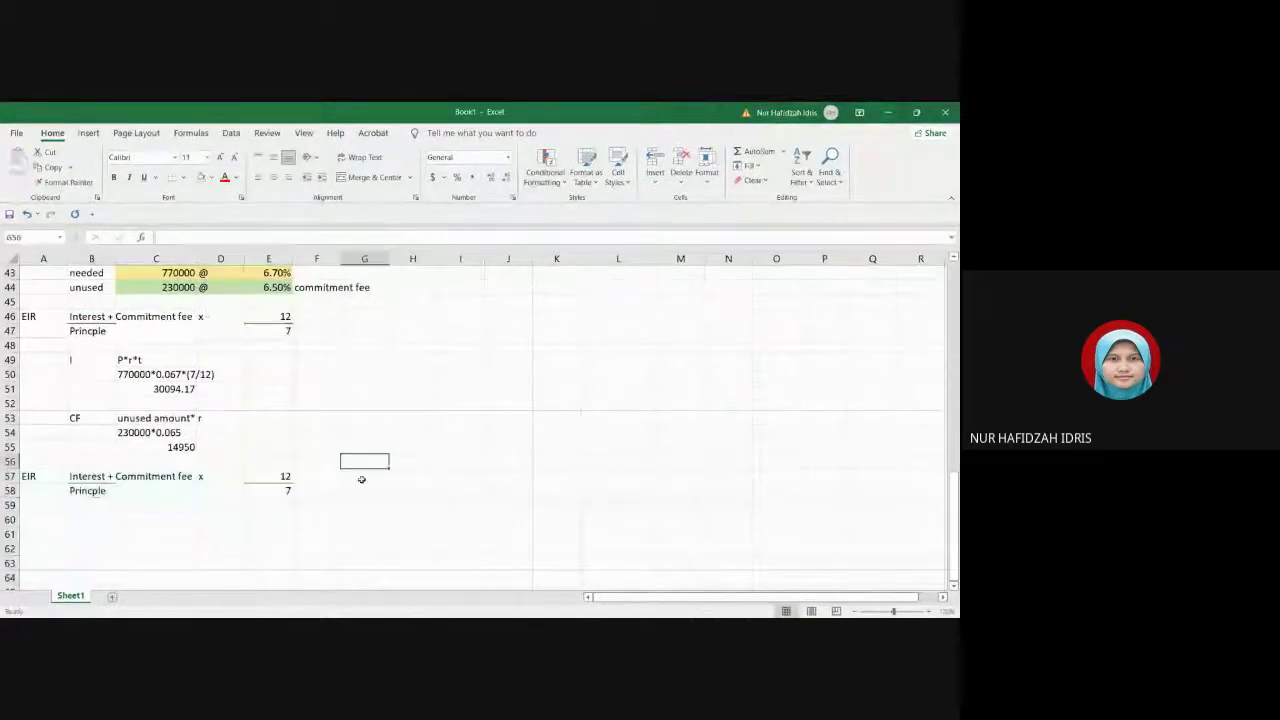
Step: Replace the numerator text in B57 with the amounts "30094.17 + 14950"
double_click(83, 476)
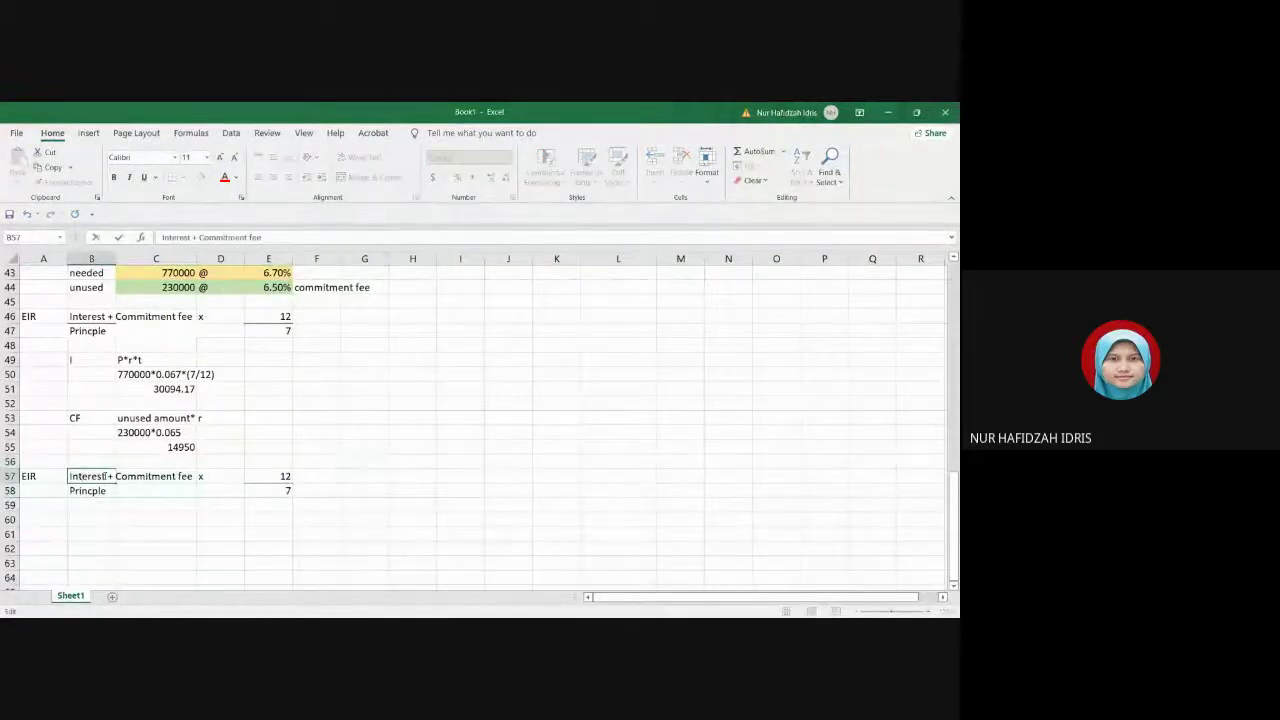
double_click(86, 476)
type("30")
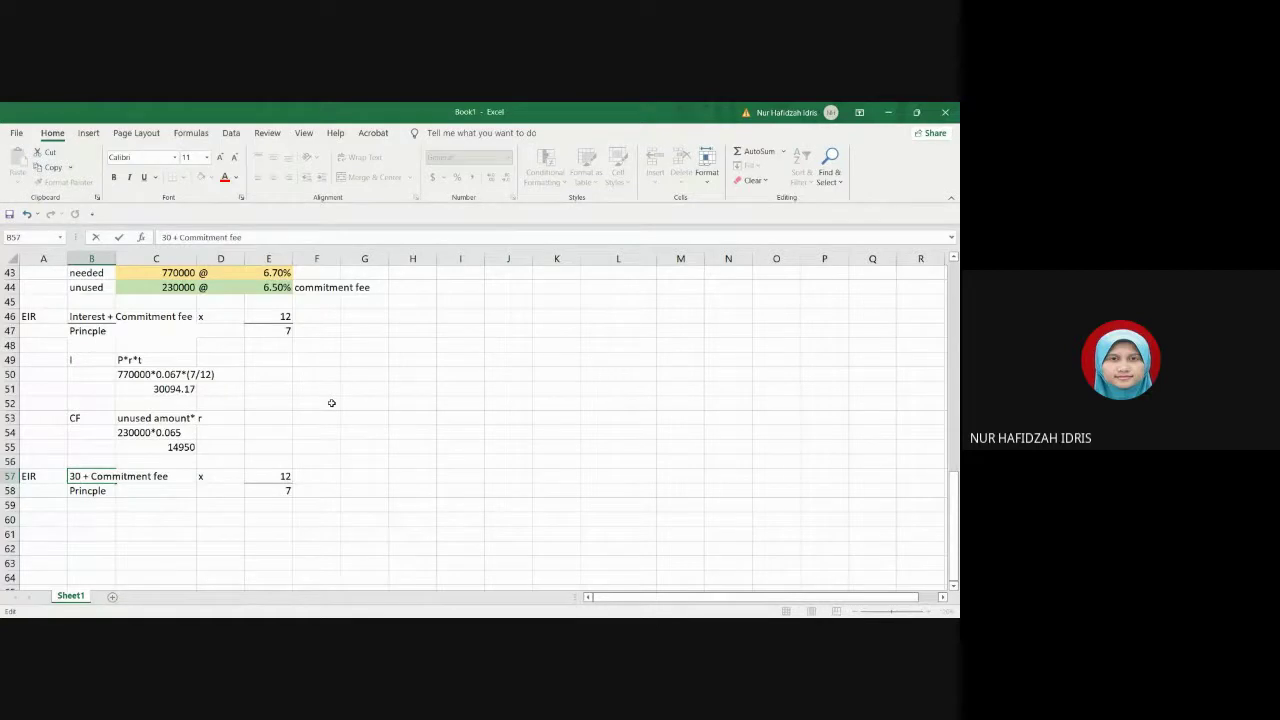
type("09")
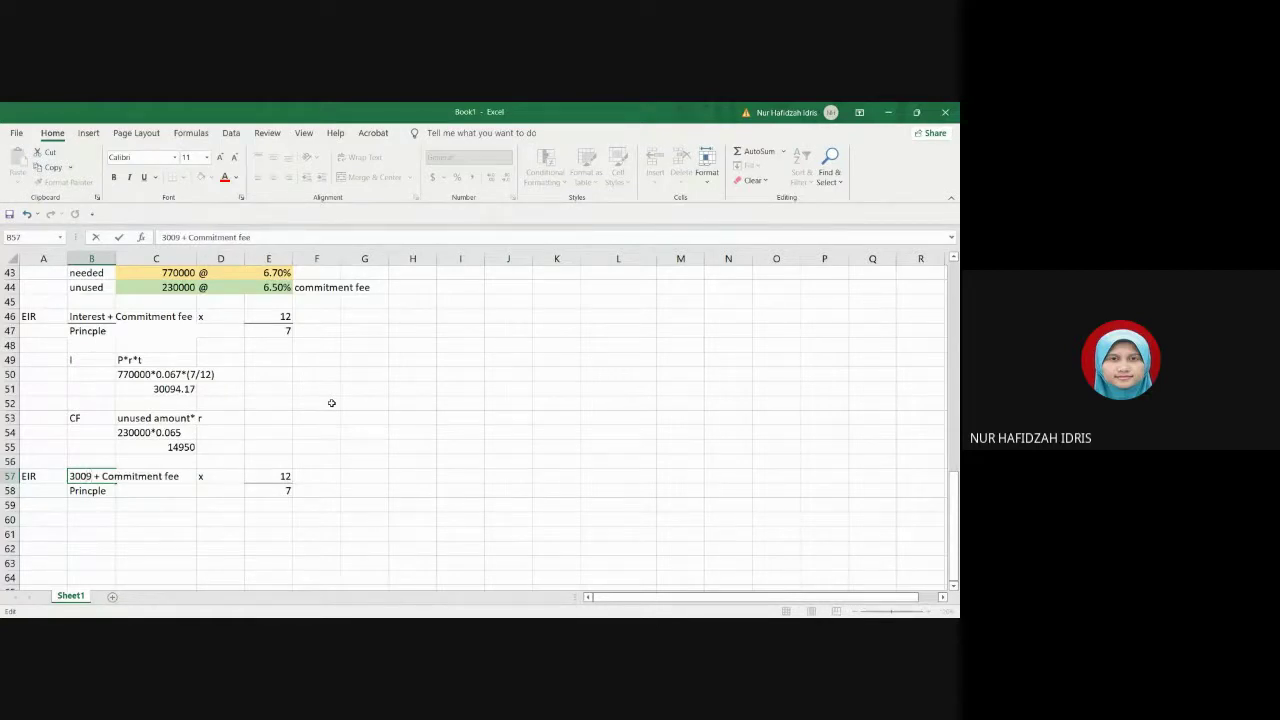
type("4.17")
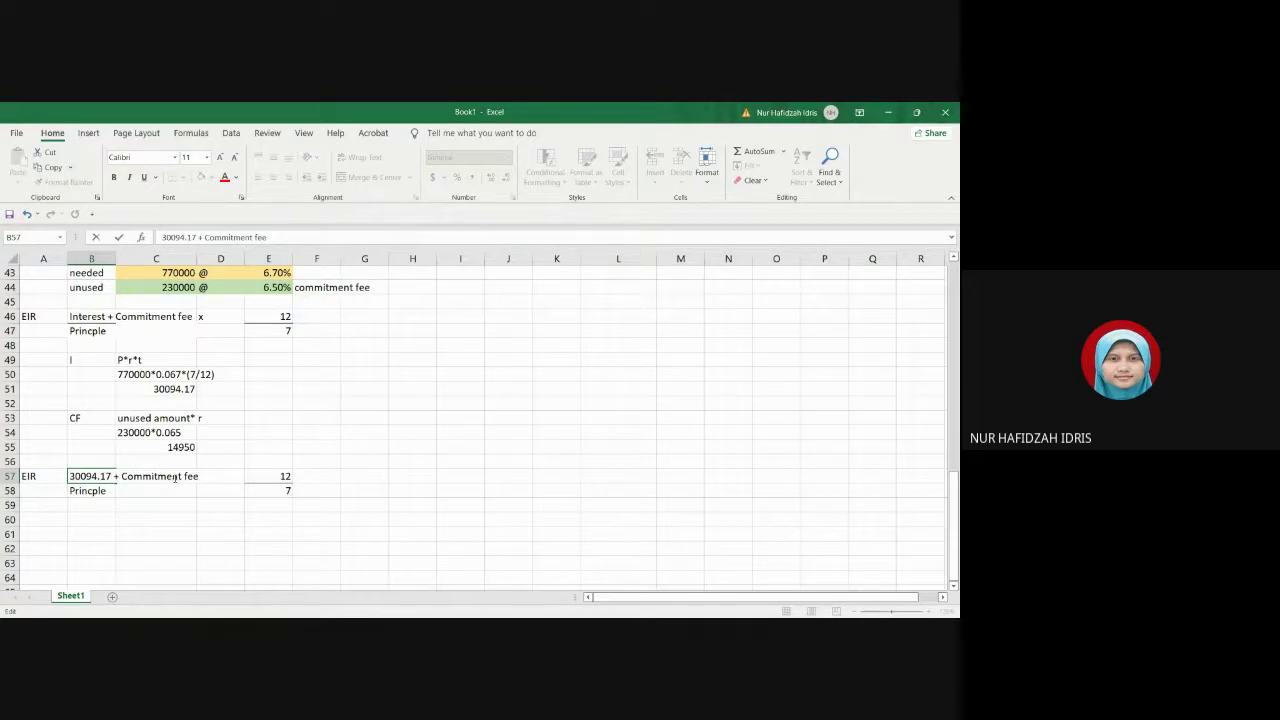
mouse_move(122, 478)
left_mouse_down()
mouse_move(181, 478)
mouse_move(126, 477)
left_mouse_up()
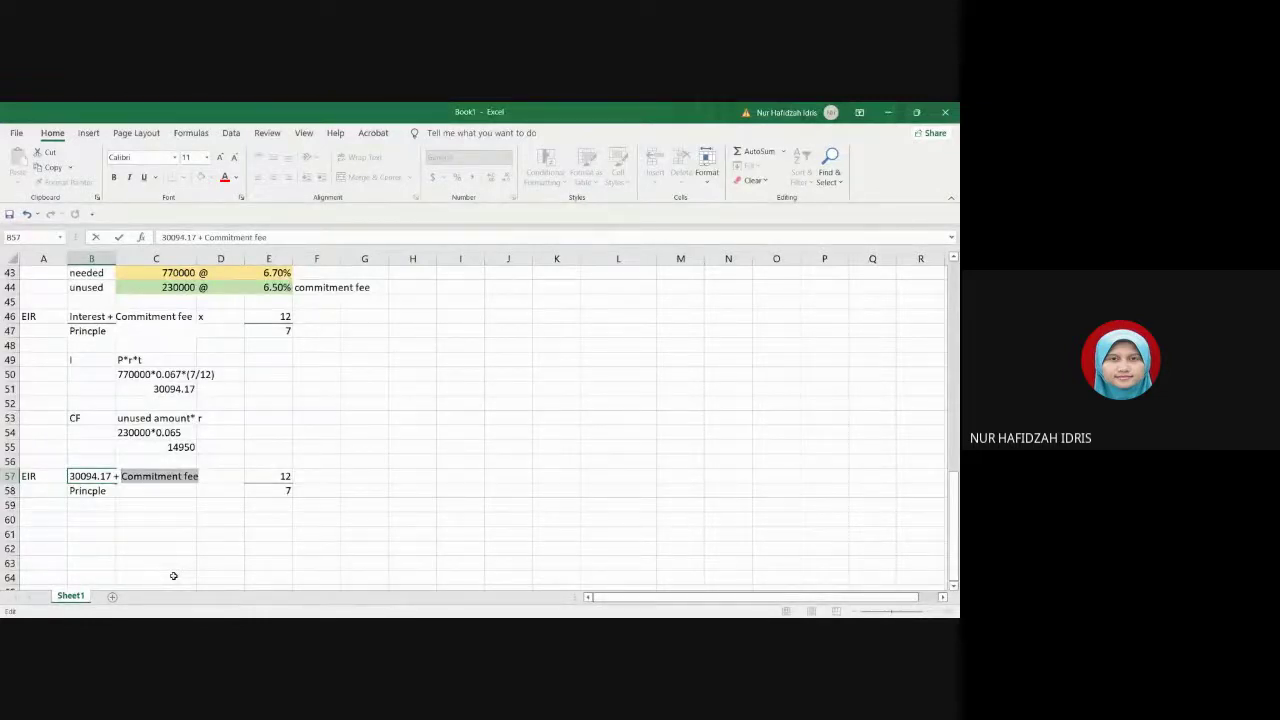
type("14")
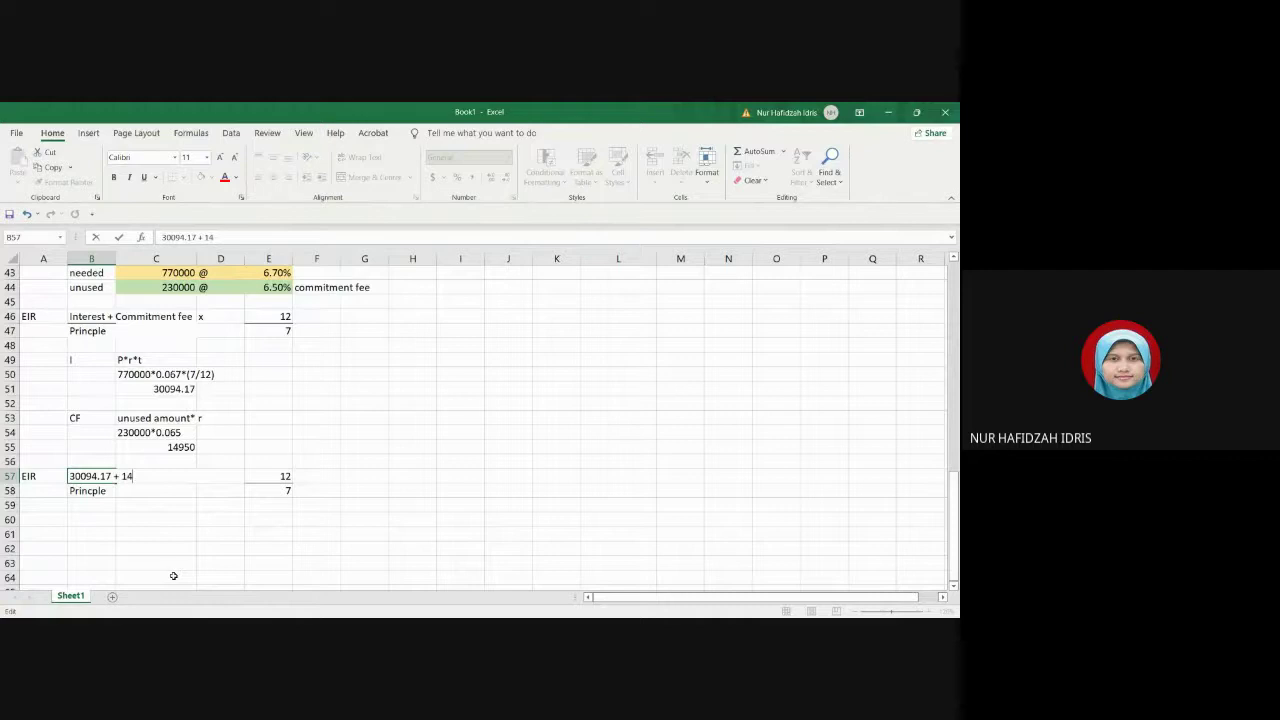
type("950")
left_click(97, 545)
Step: Replace the principal label in B58 with the amount 770000
left_click(95, 490)
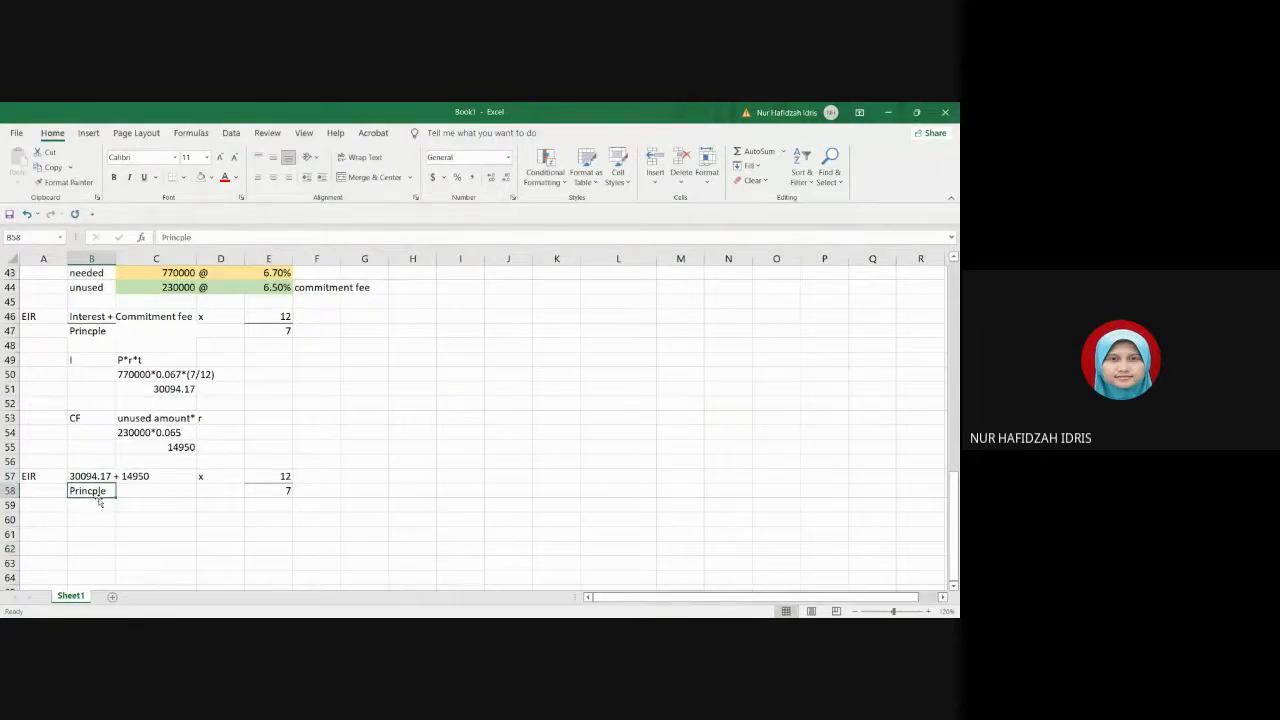
type("77000")
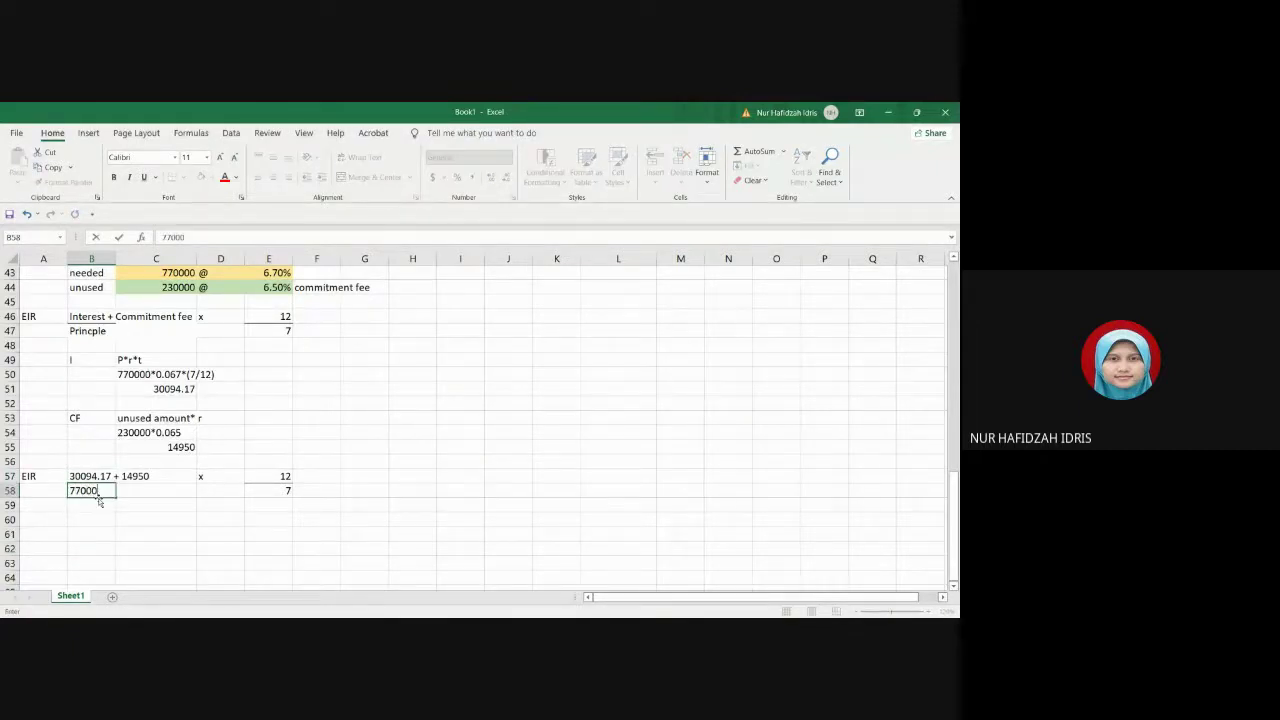
type("0")
Step: Enter the EIR result 10.03% in B60 below the substituted formula
left_click(97, 518)
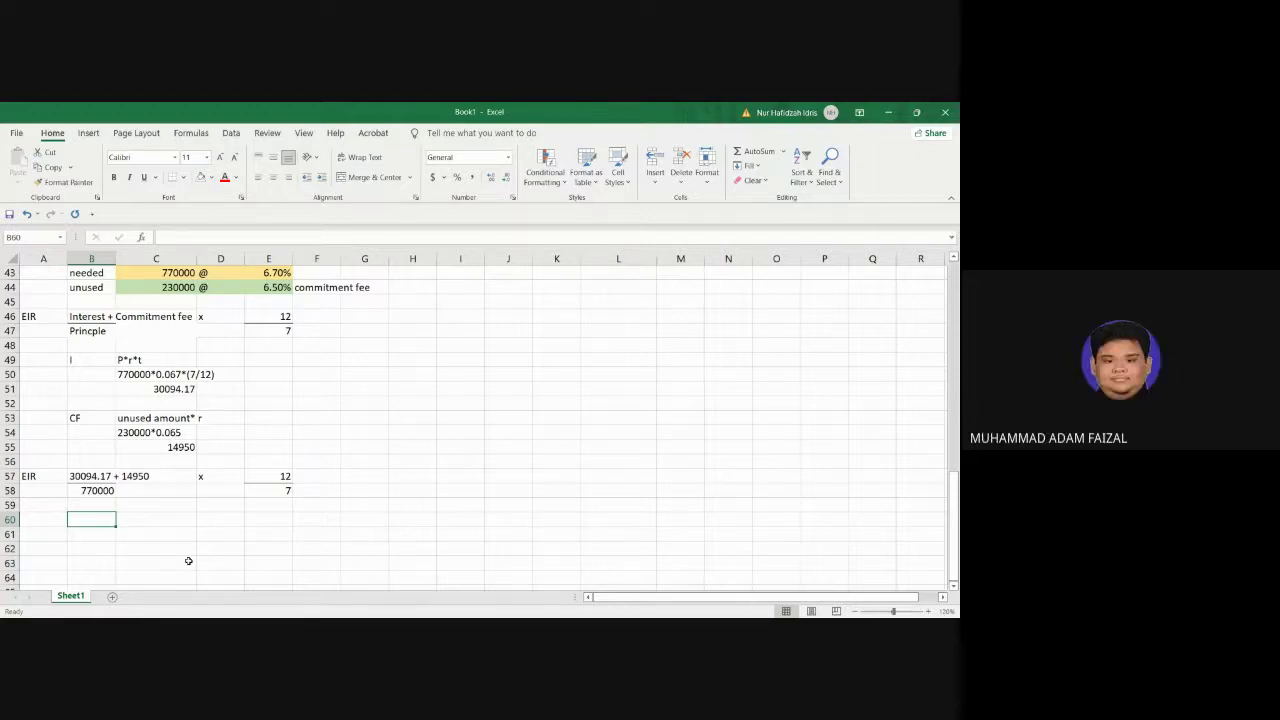
type("10.03")
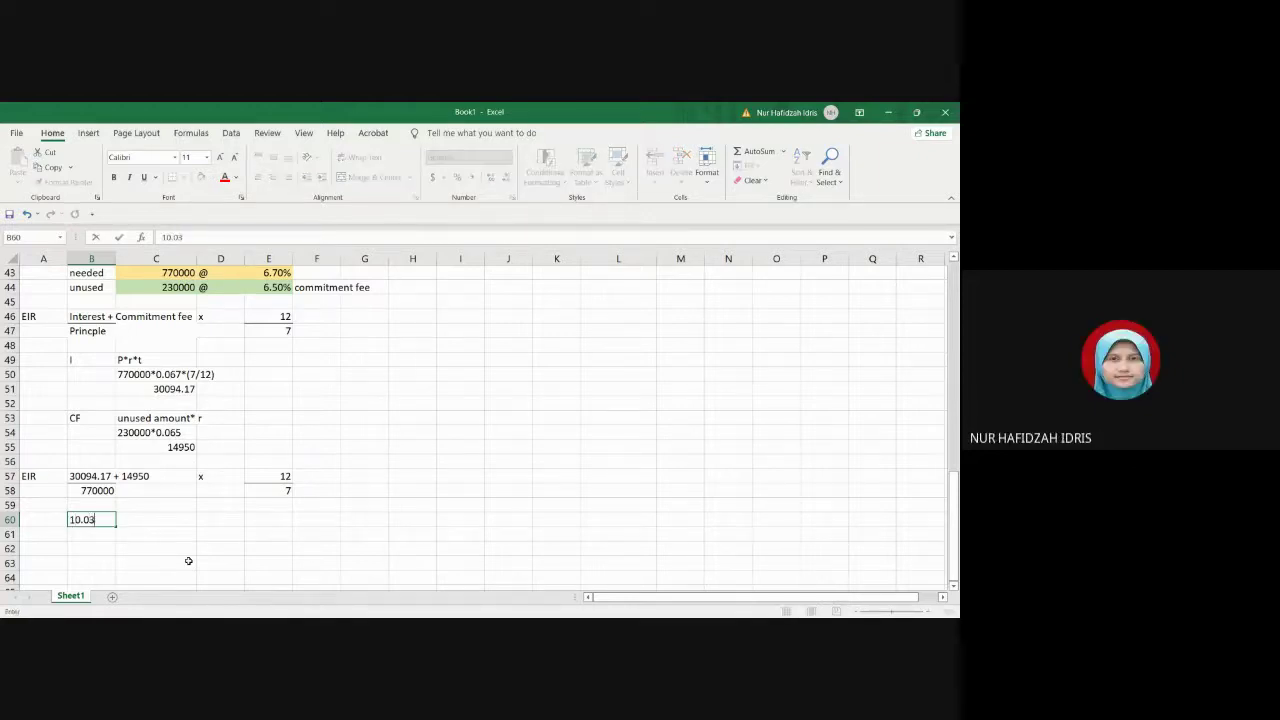
type("%")
left_click(268, 549)
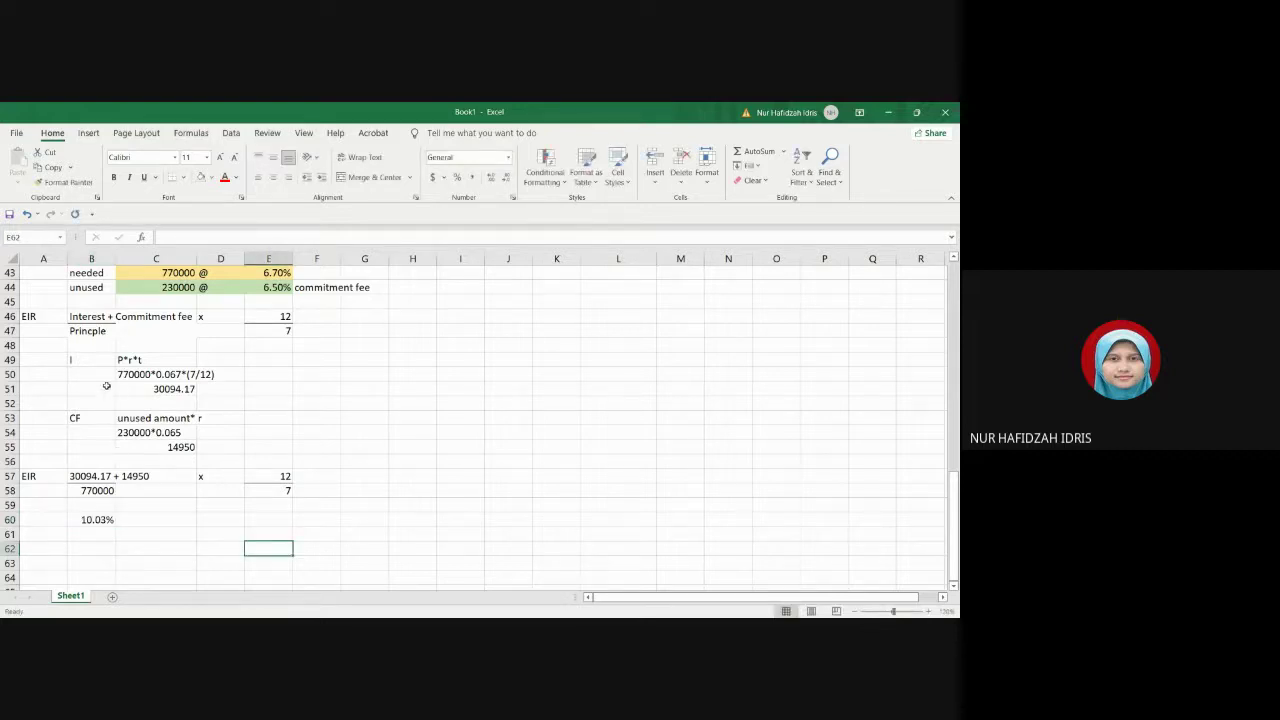
Step: Emphasize the EIR result in B60 with a light blue fill and bold text
left_click(104, 521)
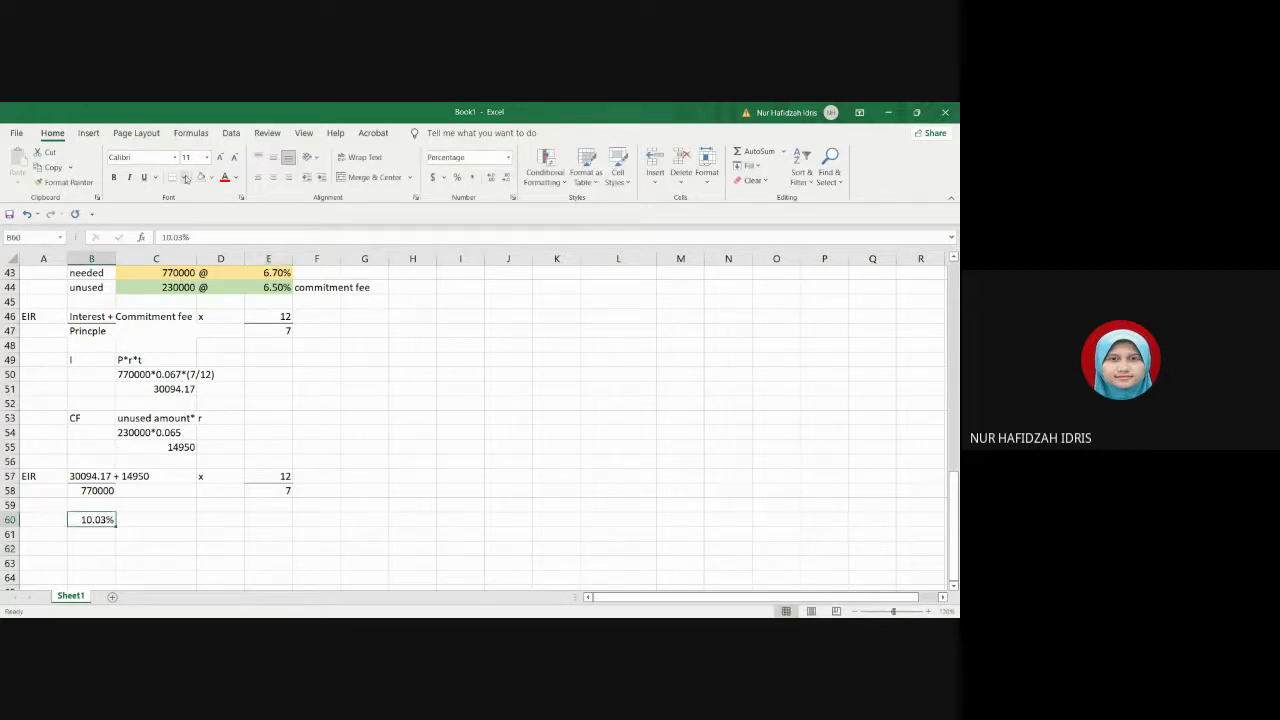
left_click(210, 177)
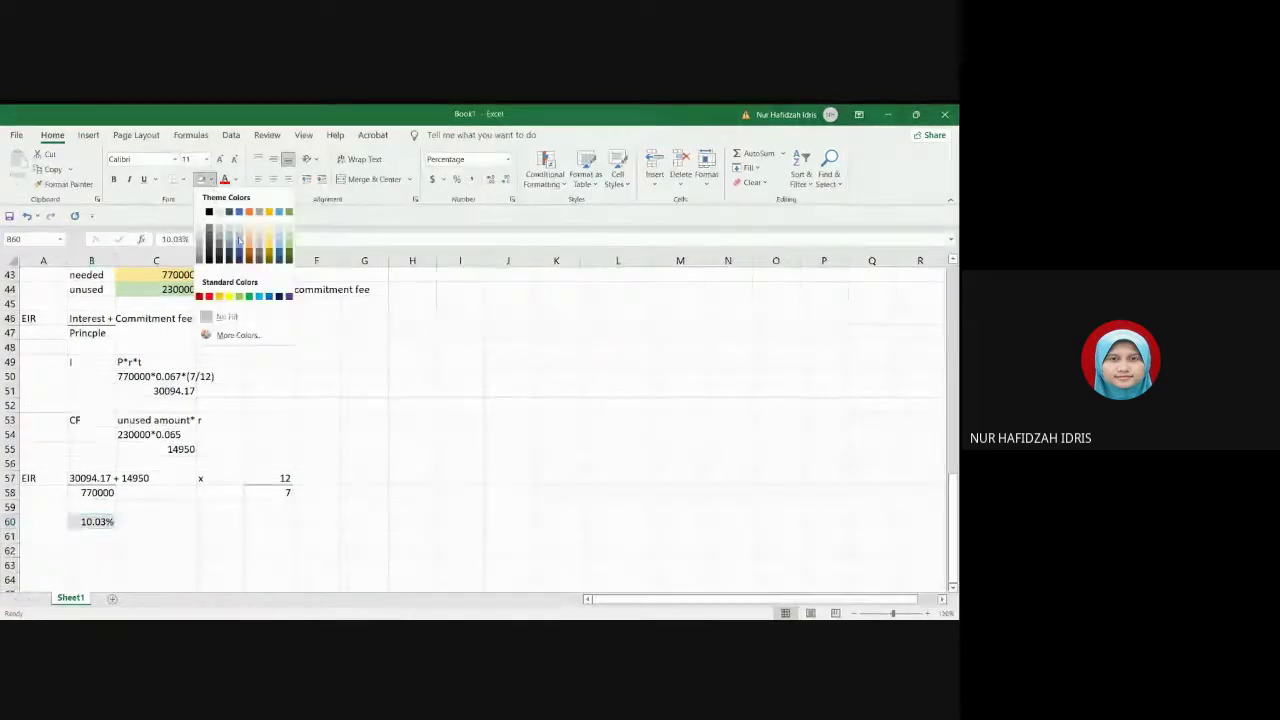
left_click(238, 240)
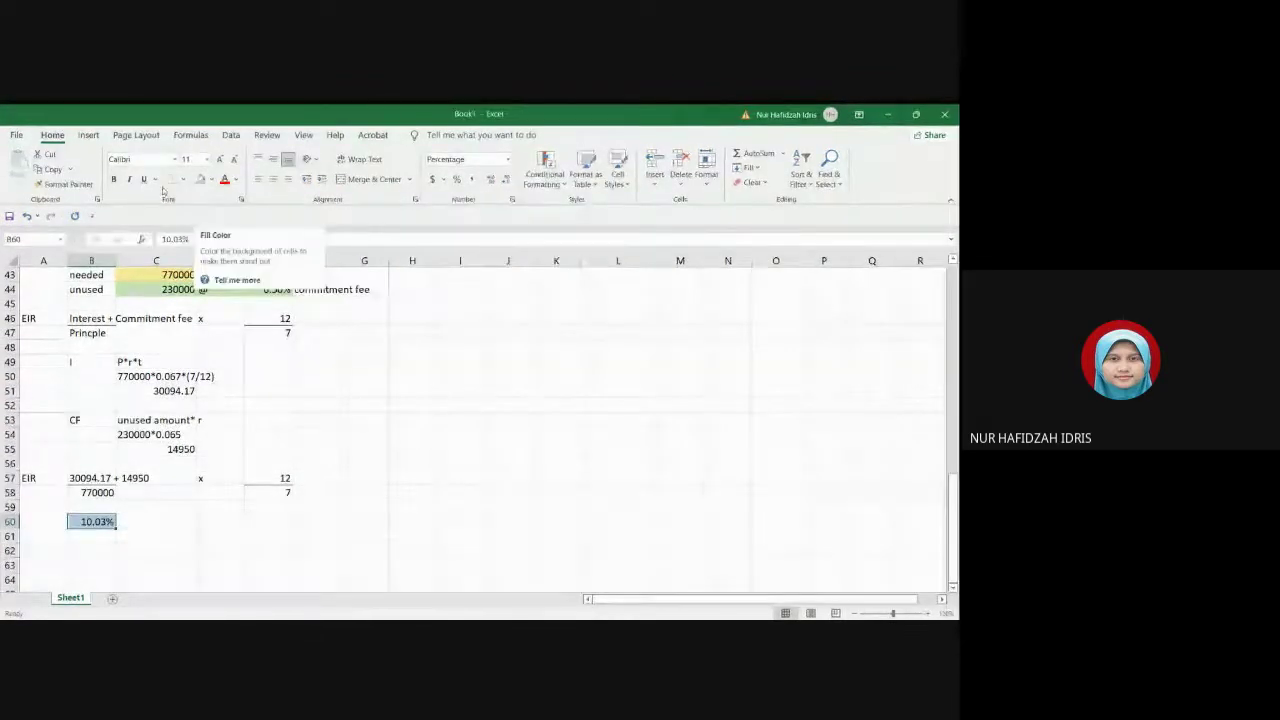
left_click(360, 507)
scroll(354, 554, "up", 1)
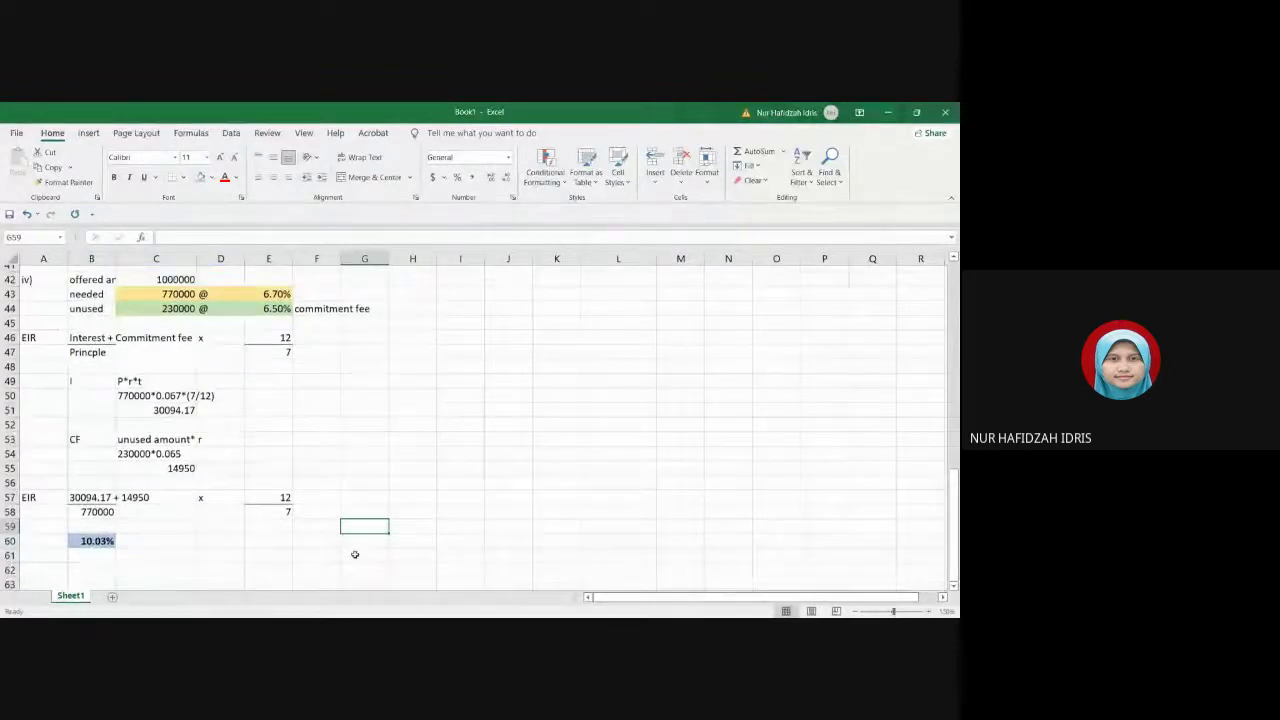
scroll(354, 554, "up", 8)
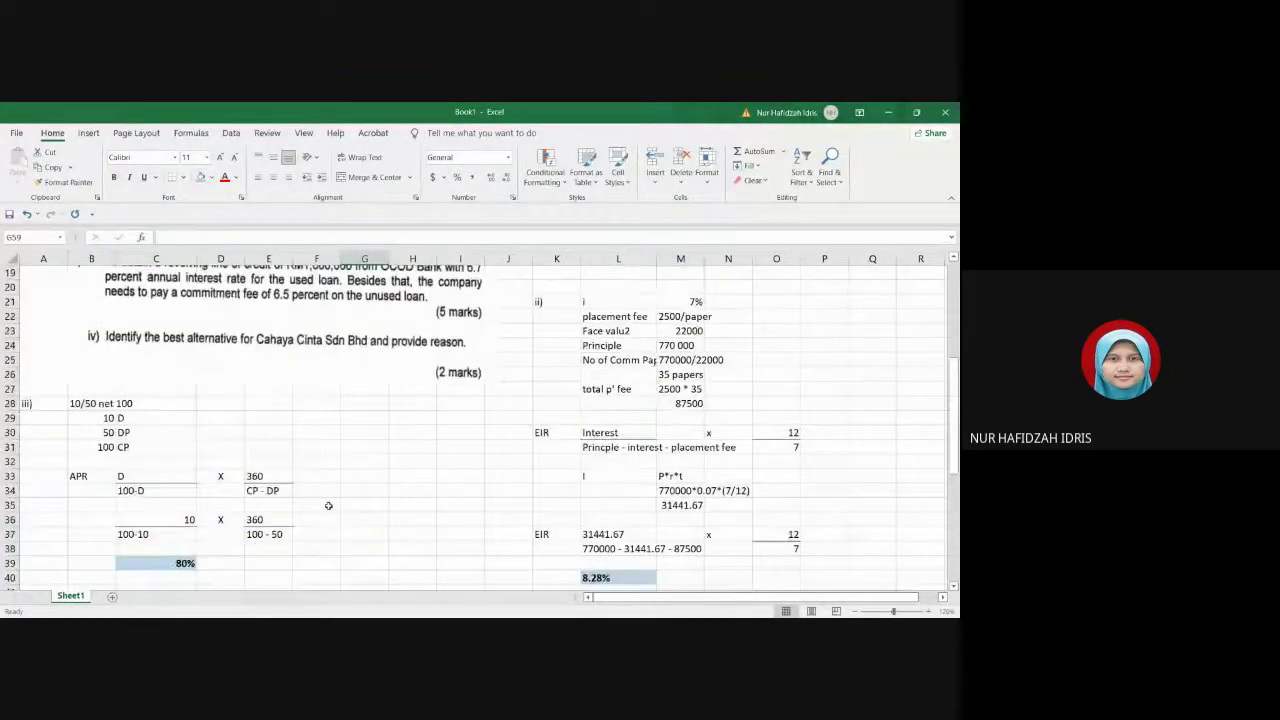
Step: Start a comparison table beside the revolving credit workings with the headings "I" in K45 and "EIR" in L45
scroll(150, 428, "up", 2)
scroll(136, 430, "up", 3)
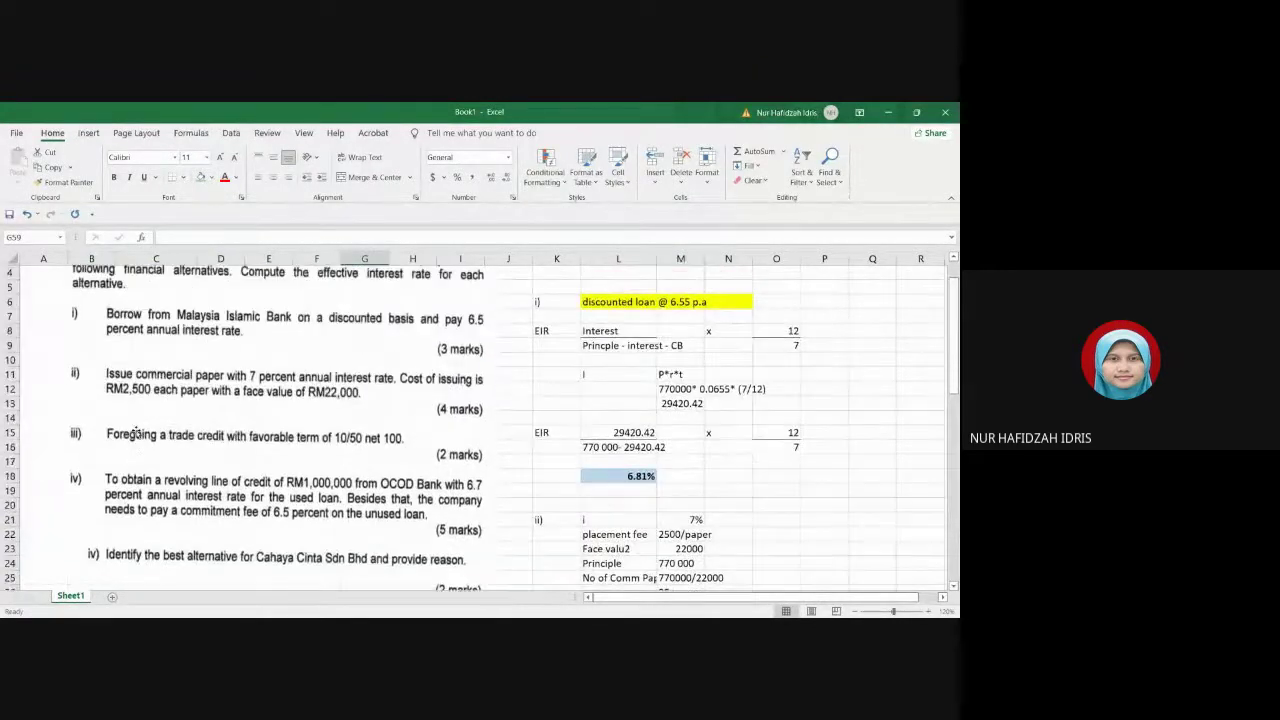
scroll(136, 432, "down", 4)
scroll(143, 487, "down", 7)
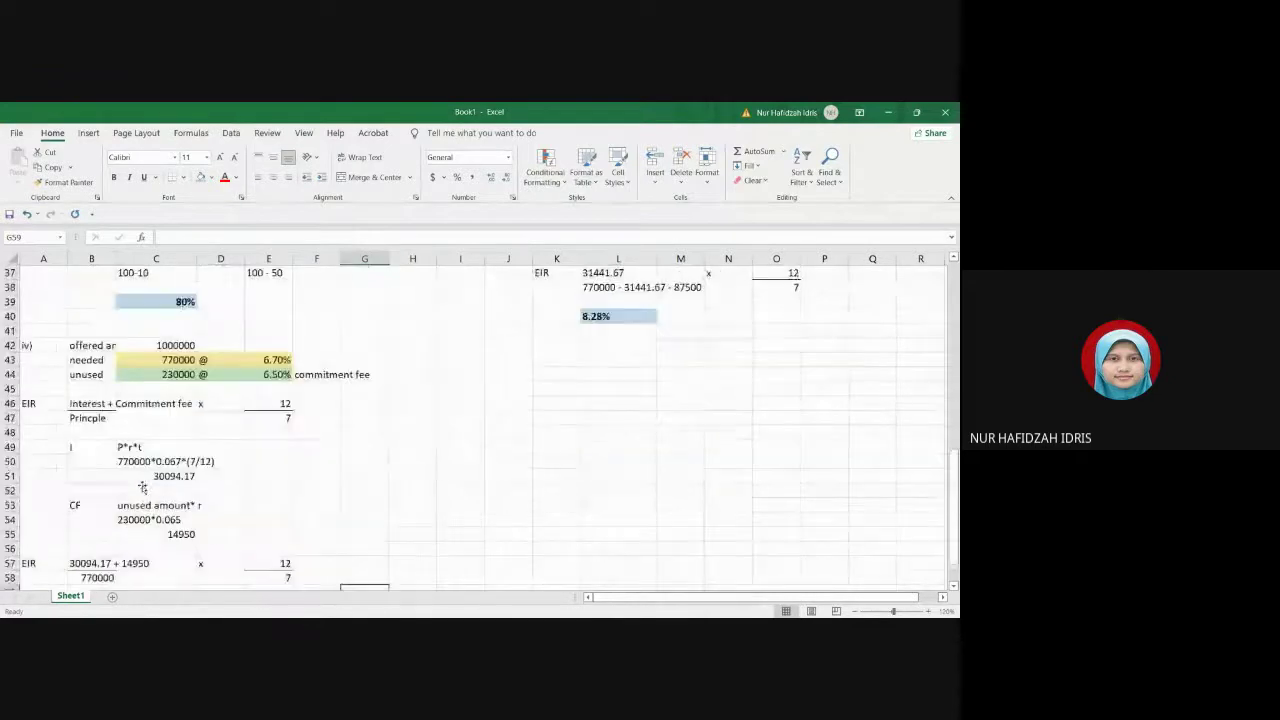
left_click(547, 403)
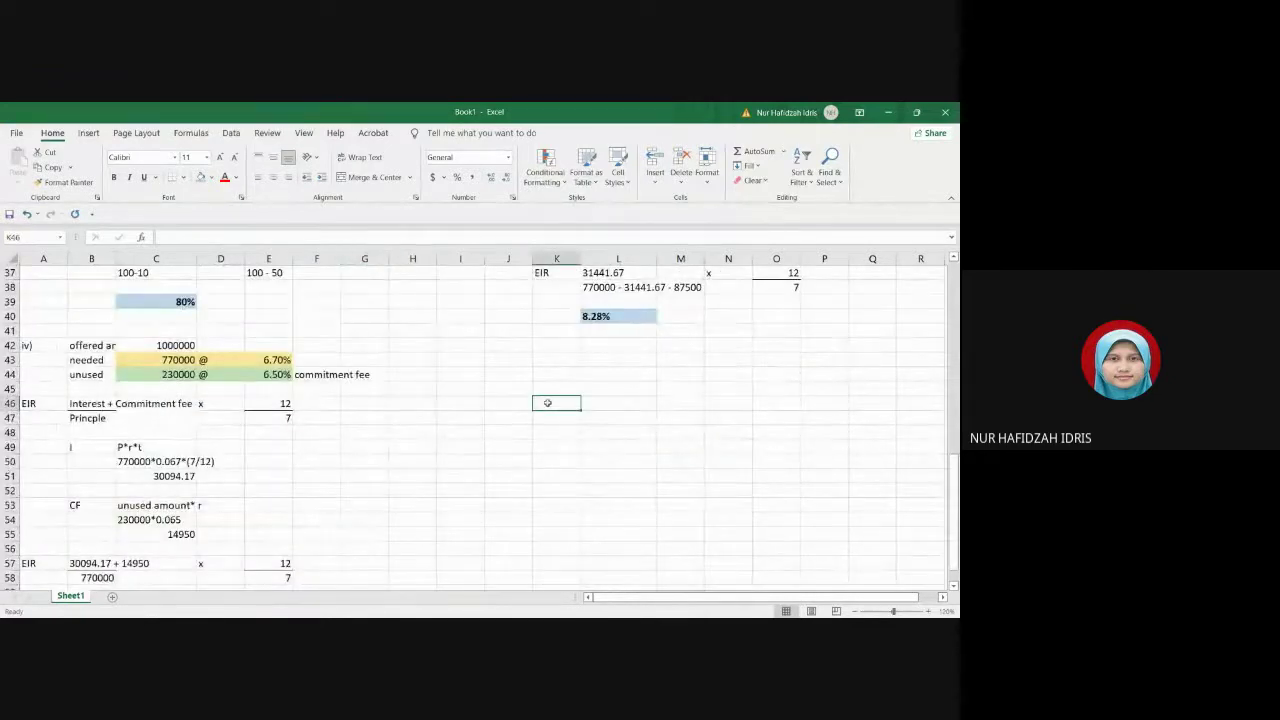
scroll(547, 403, "up", 1)
left_click(546, 435)
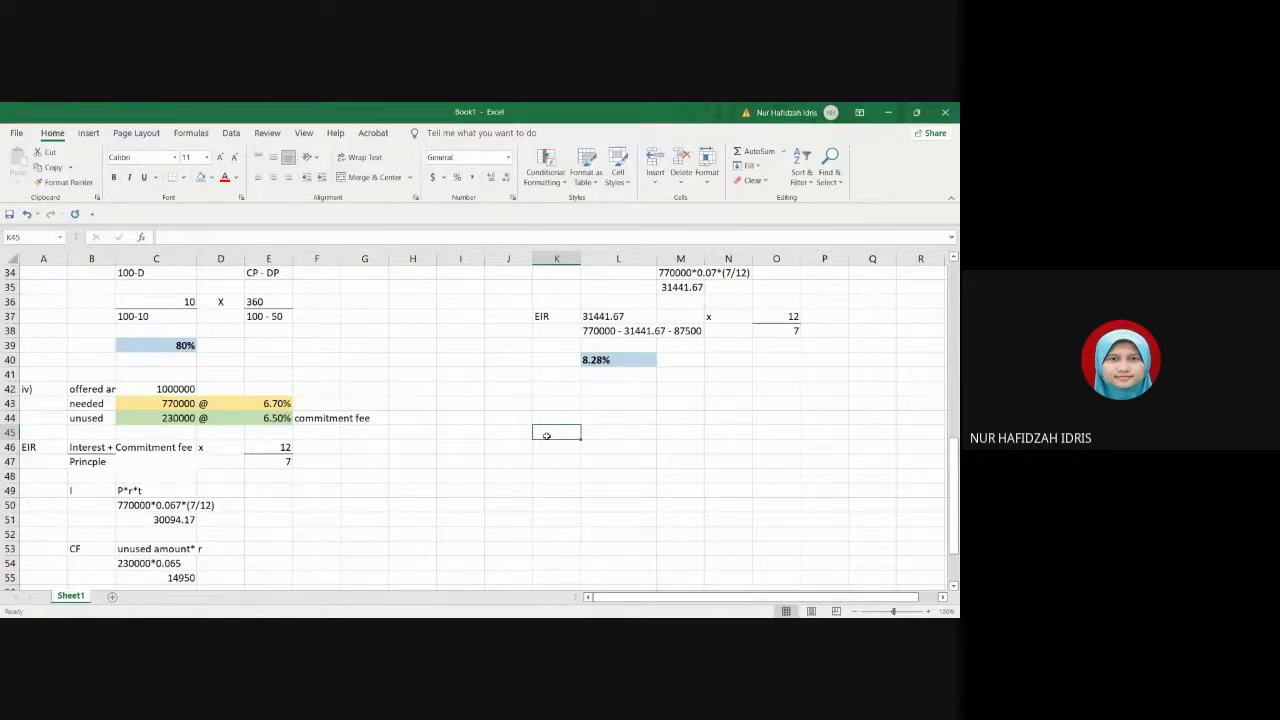
type("i")
key("Tab")
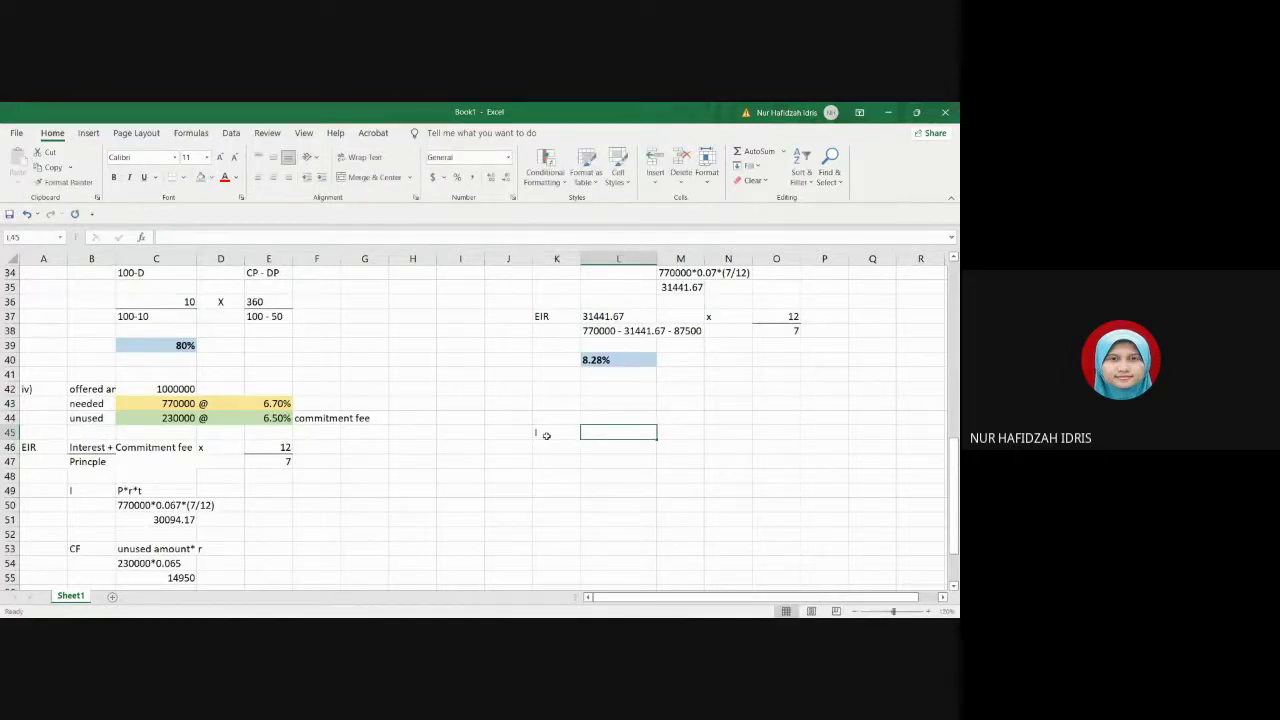
type("EIR")
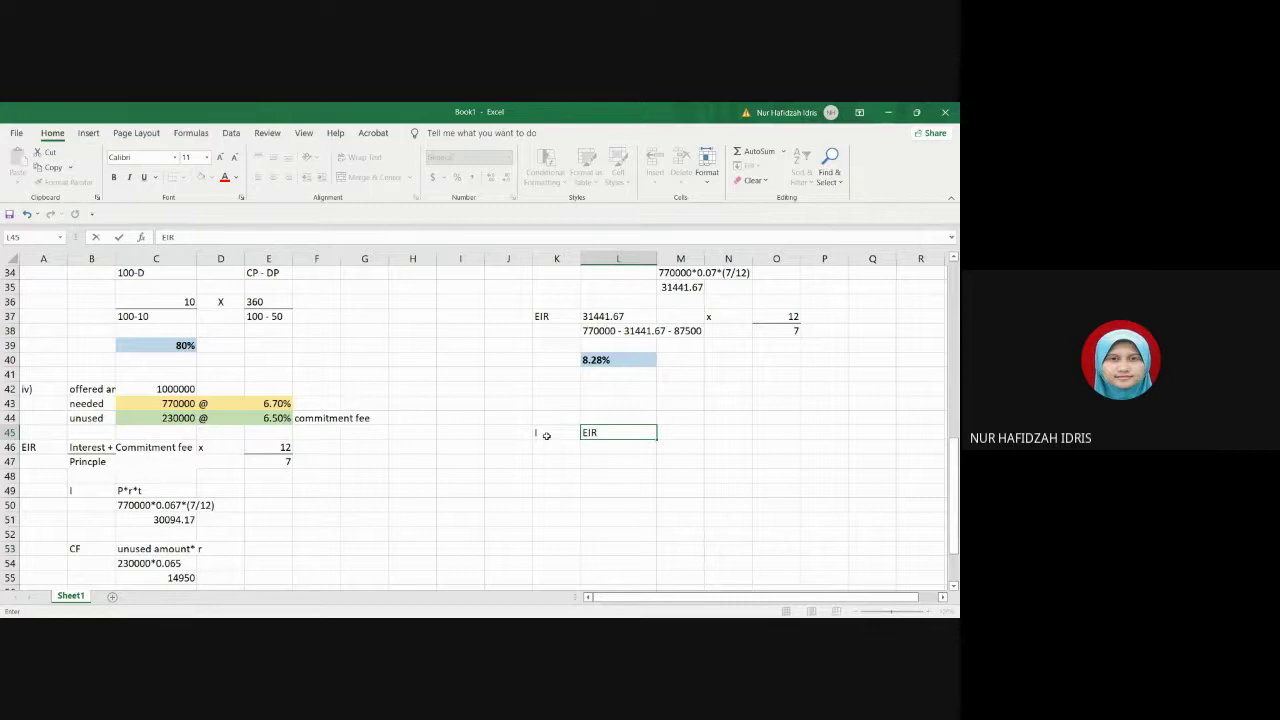
Step: Label the table's rows i, ii, iii and iv down cells J46 to J49
left_click(524, 444)
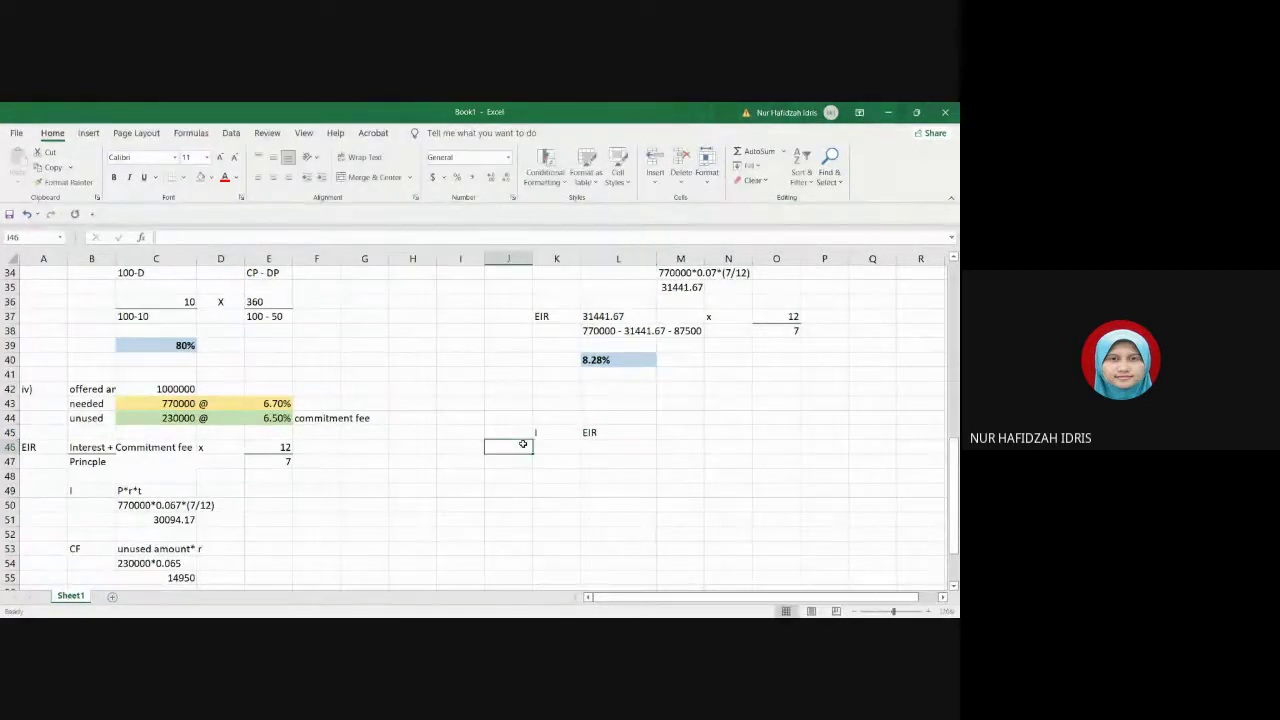
type("i")
key("Return")
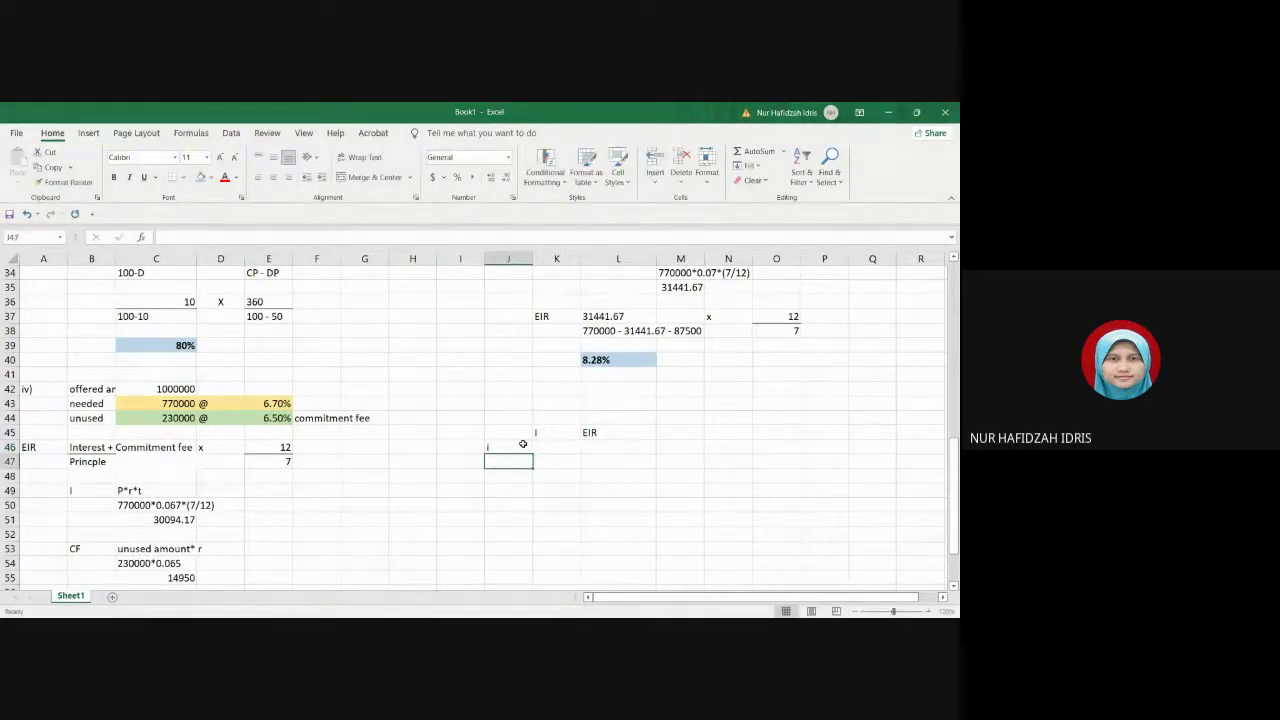
type("ii")
key("Return")
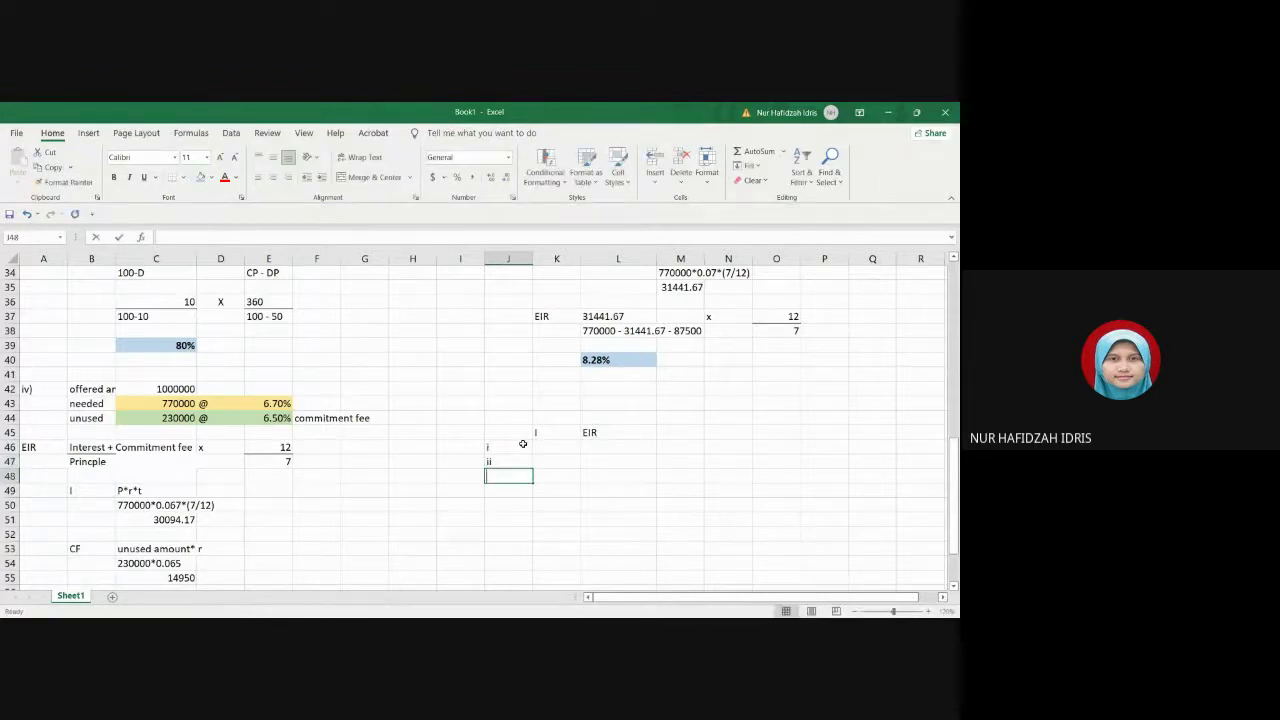
type("ii")
key("Return")
key("Up")
key("F2")
type("i")
key("Return")
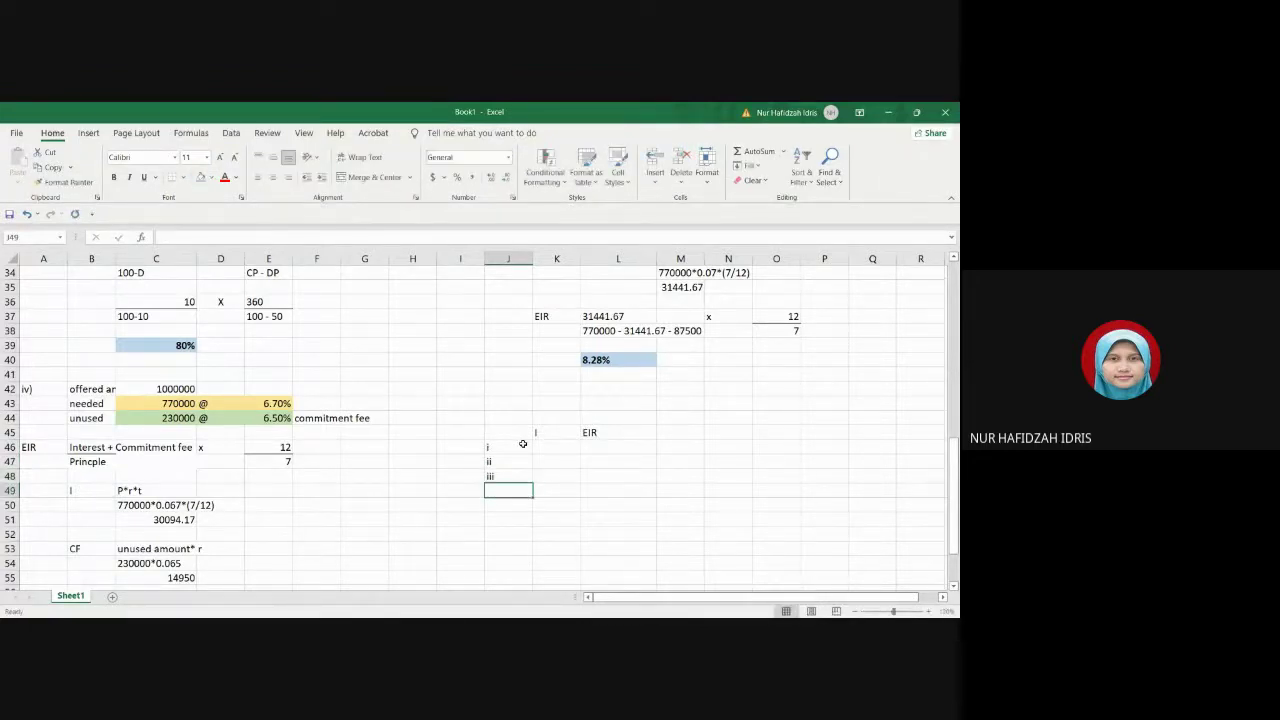
type("iv")
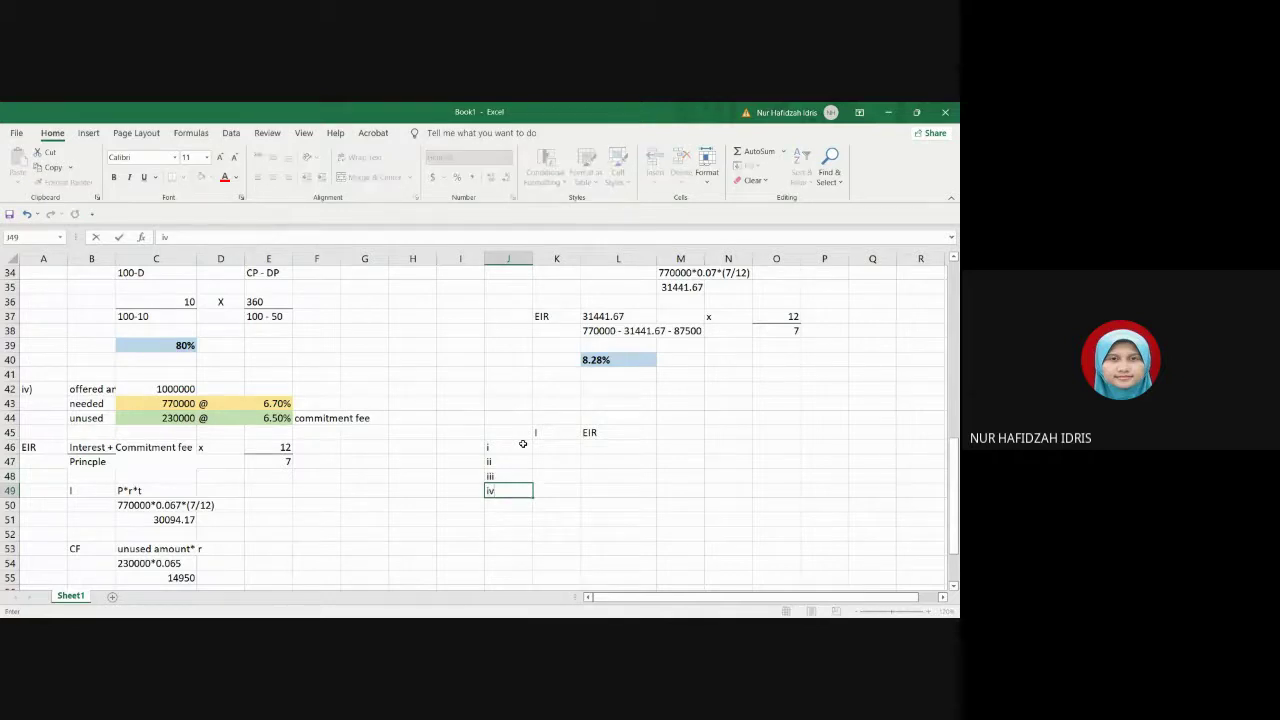
Step: Enter the EIR 10.03% for alternative iv in L49 and 80% for alternative iii in L48
left_click(622, 488)
scroll(198, 503, "down", 2)
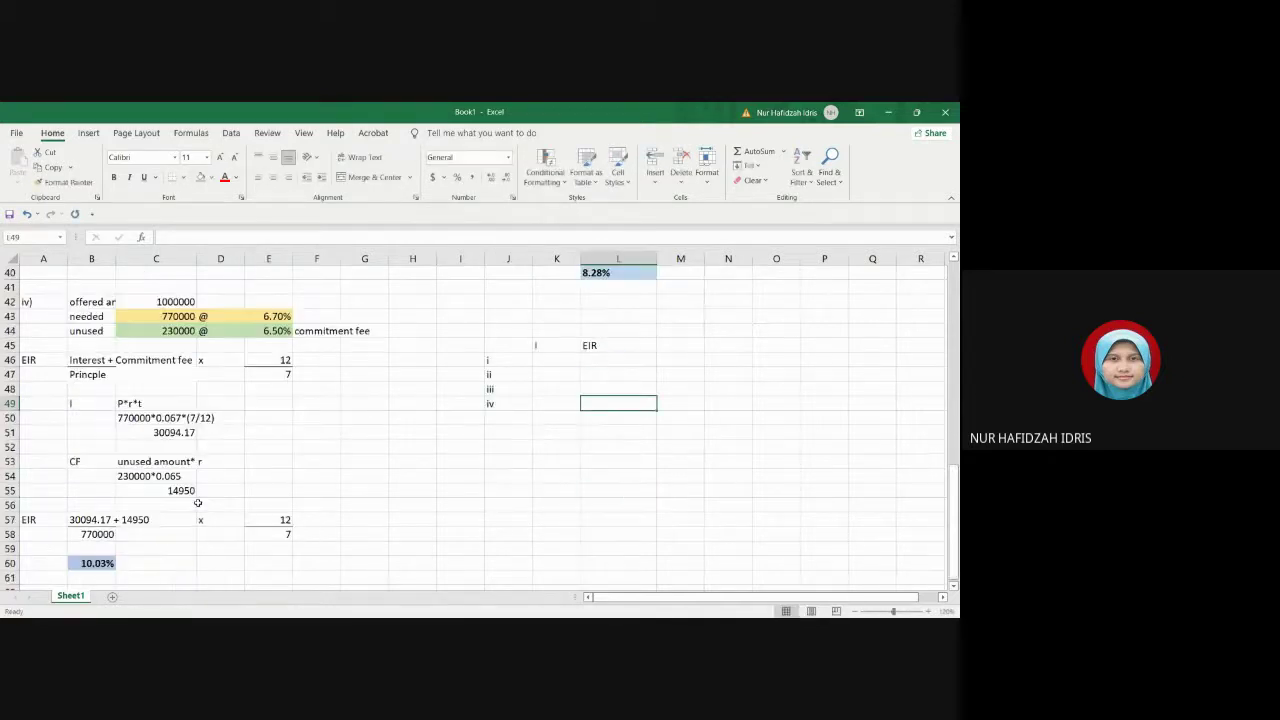
type("10.0")
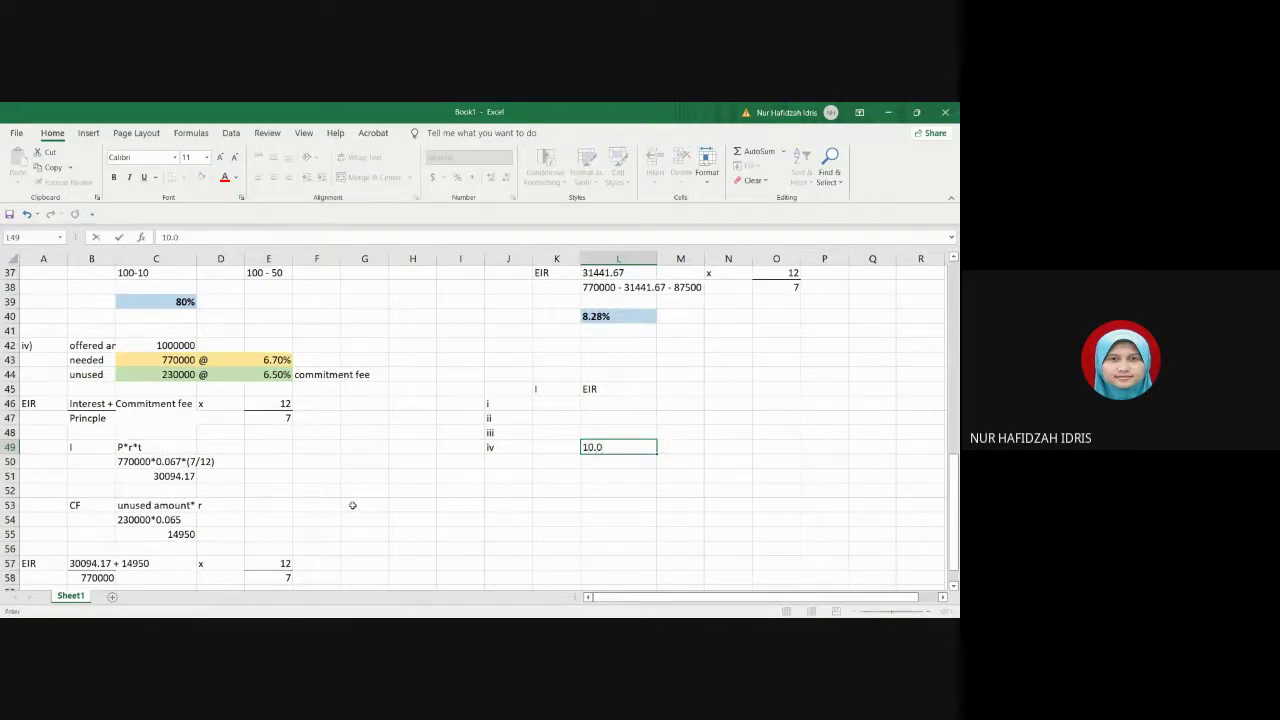
type("3%")
left_click(588, 431)
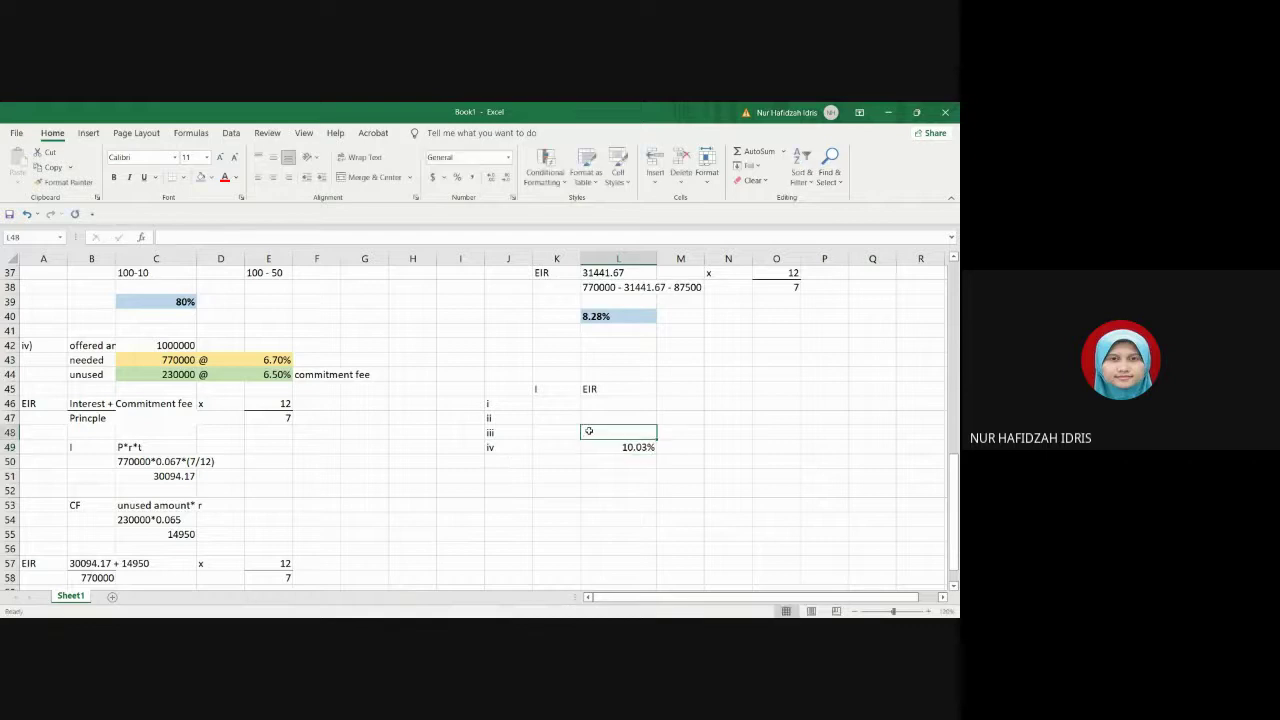
type("80")
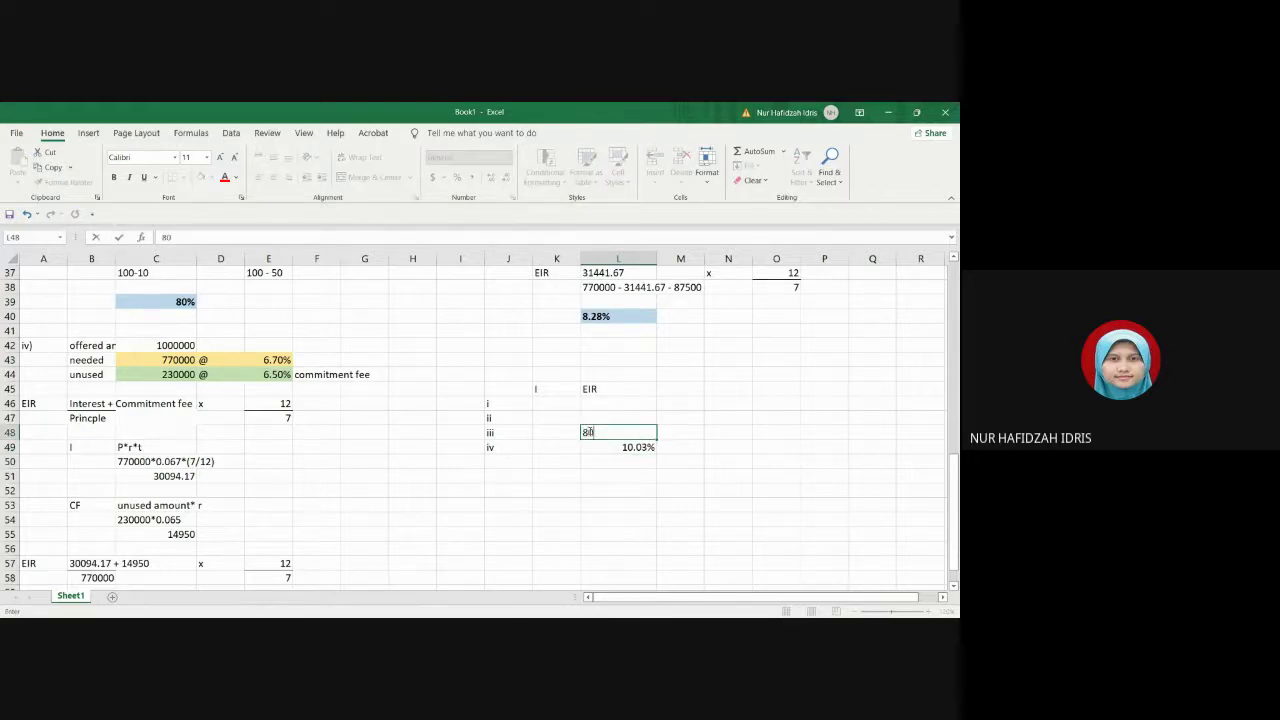
type("%")
left_click(696, 478)
Step: Black out alternative iii in the comparison table by filling J48 to L48 with black
left_click_drag(520, 433, 618, 430)
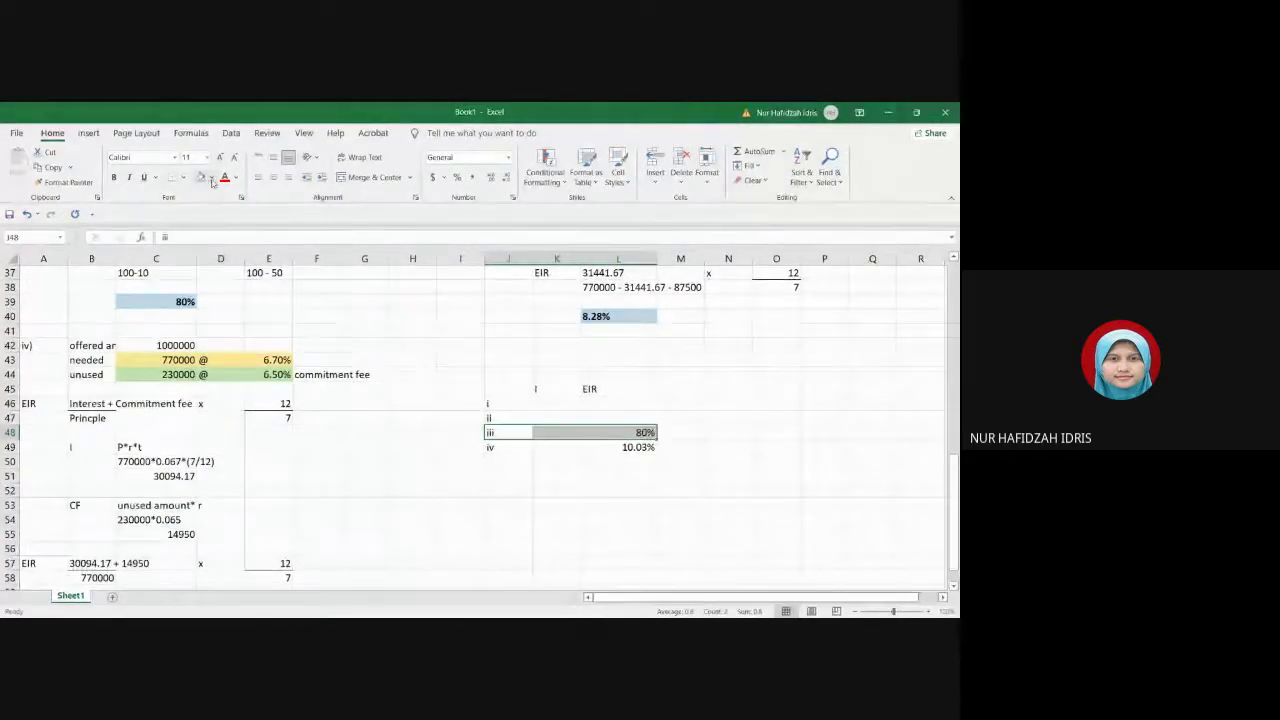
left_click(210, 178)
left_click(219, 211)
Step: Enter the commercial paper's EIR of 8.28% for alternative ii in L47
left_click(618, 418)
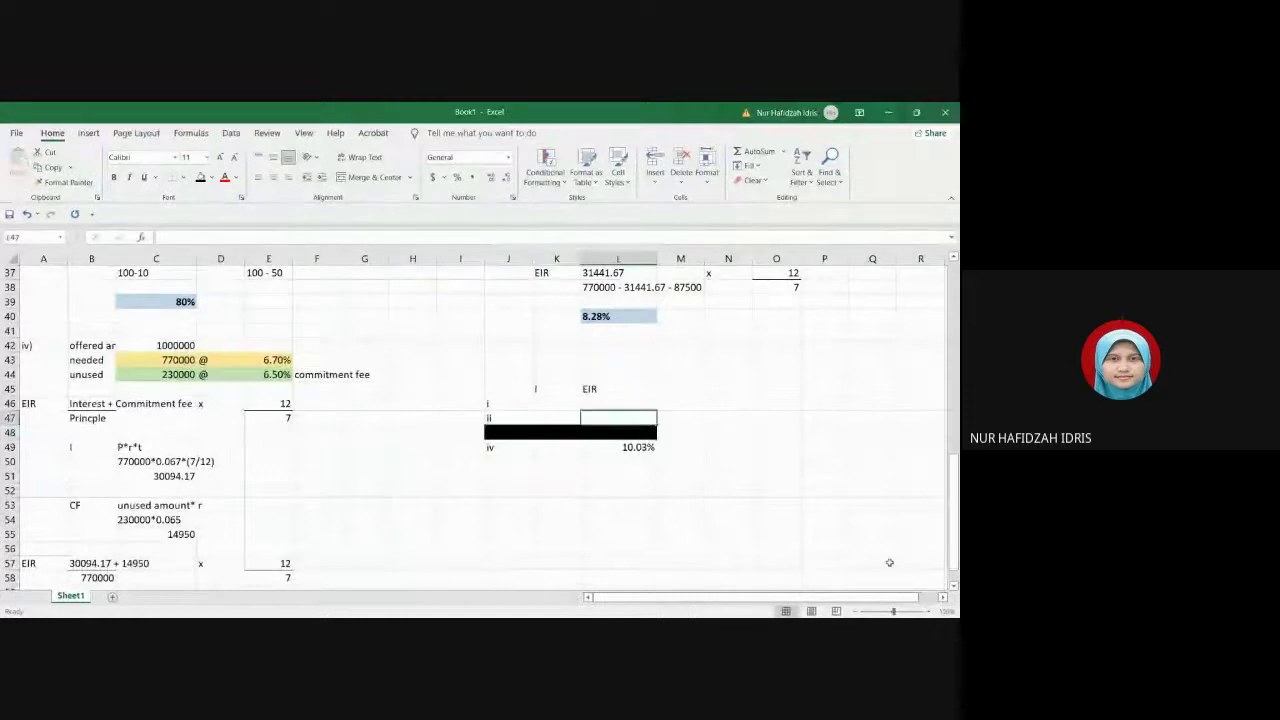
scroll(834, 492, "up", 2)
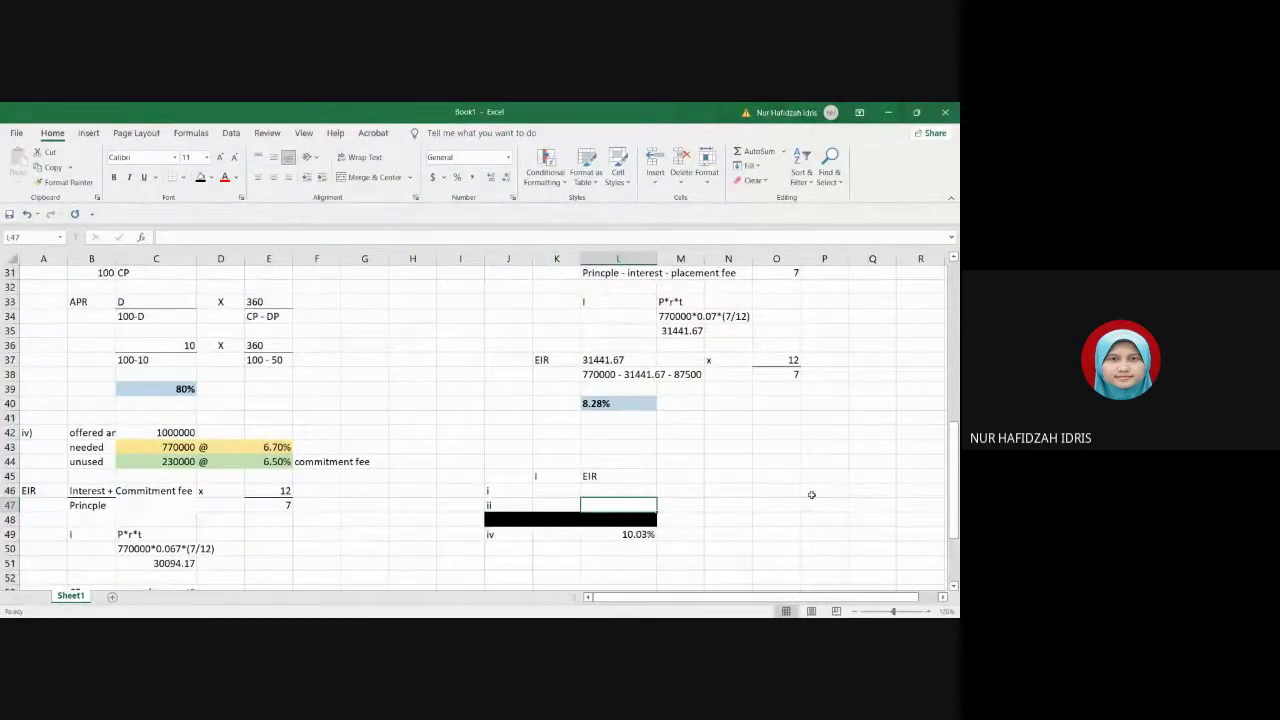
scroll(621, 499, "up", 1)
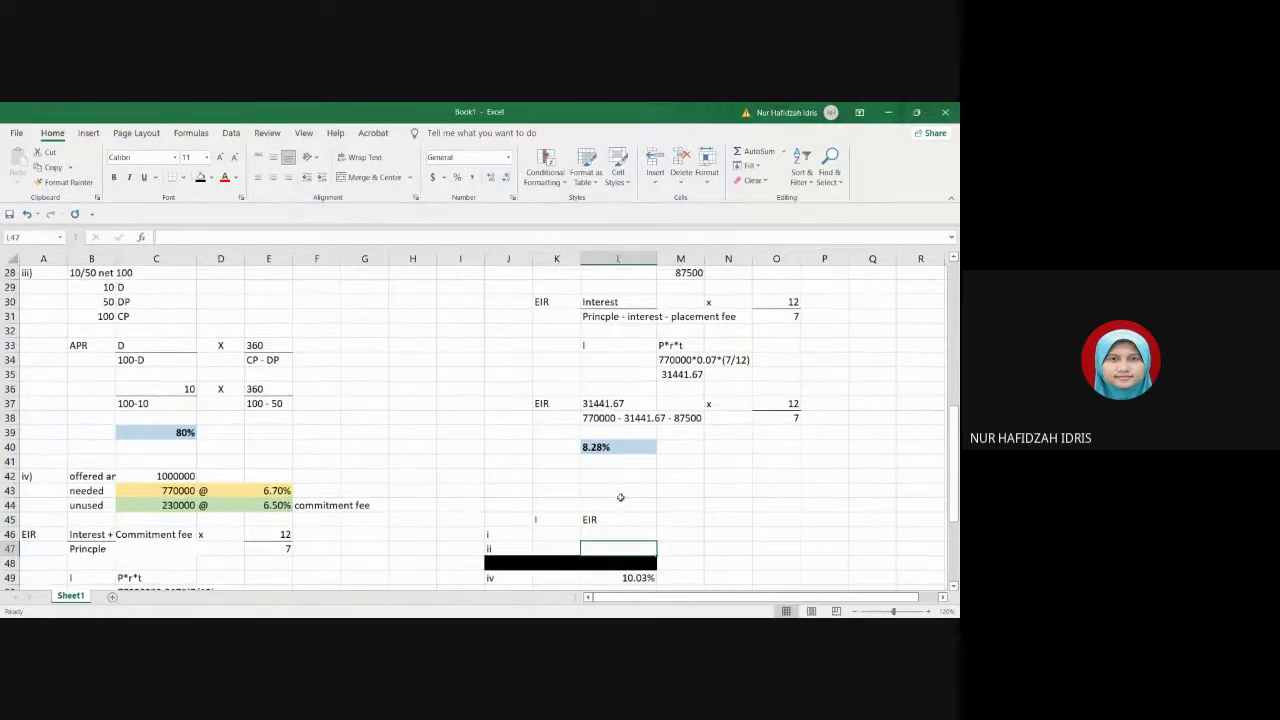
scroll(620, 497, "down", 1)
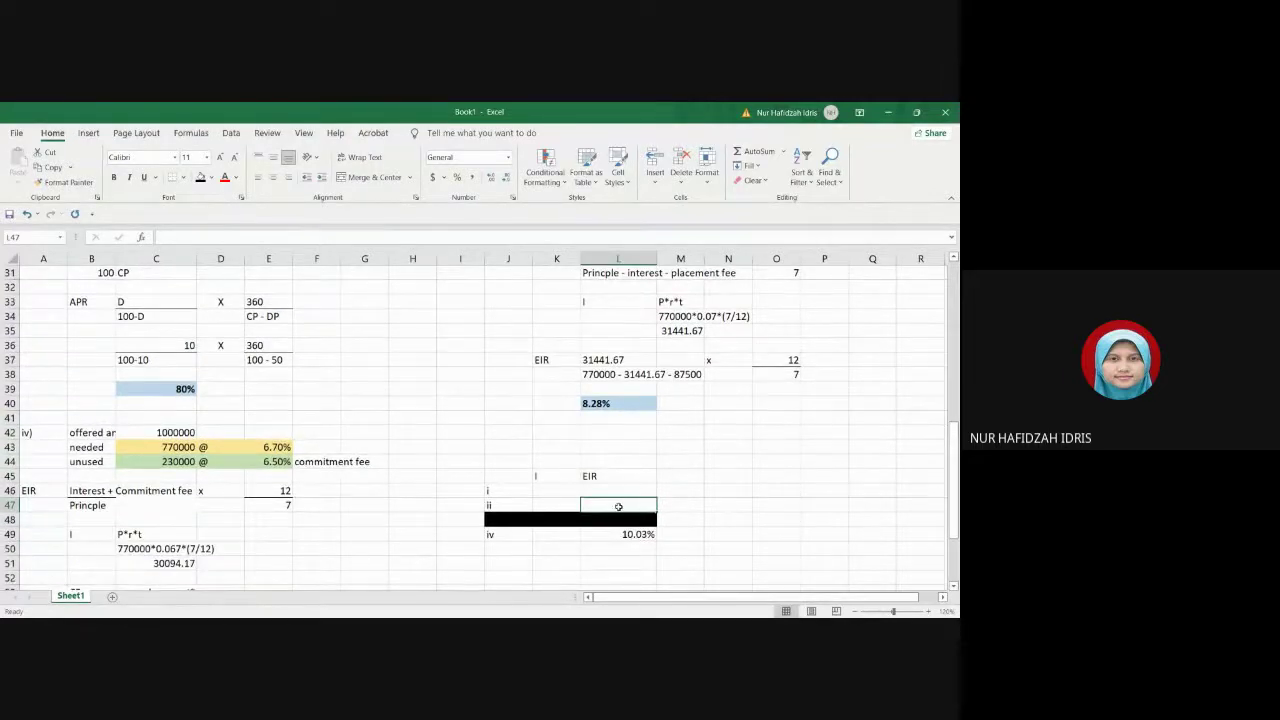
type("8.28")
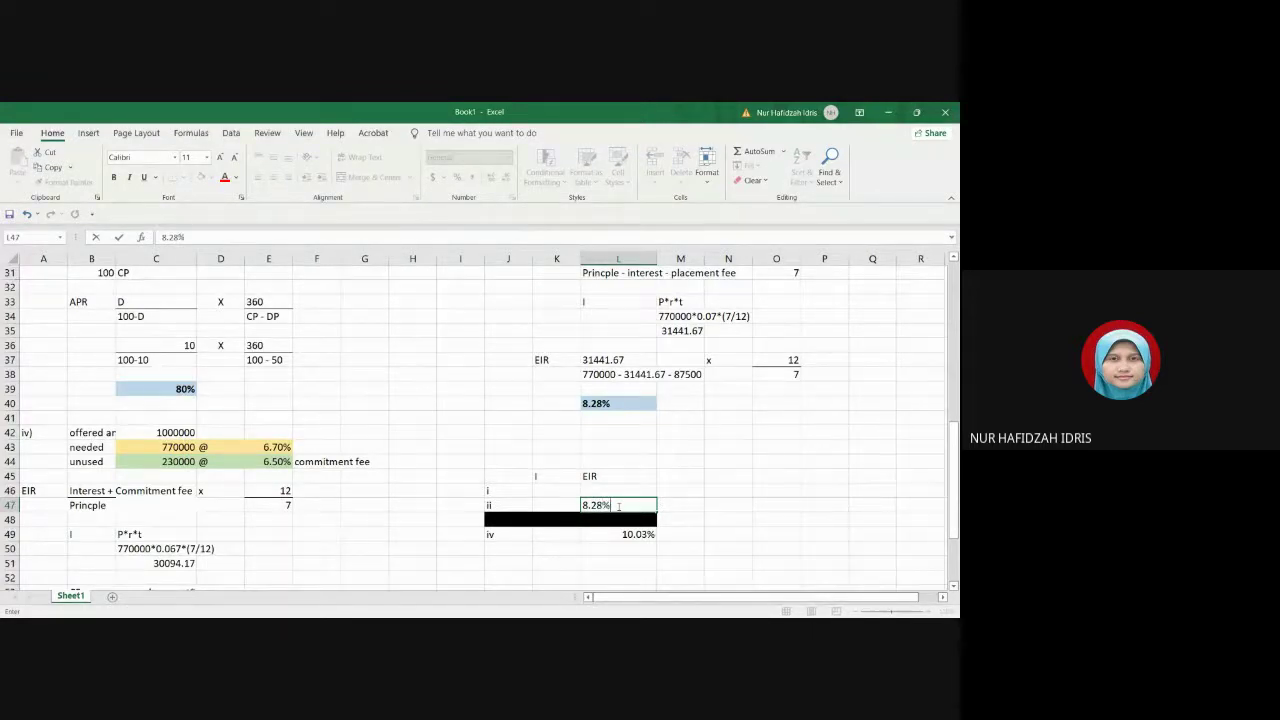
left_click(722, 515)
Step: Enter the discounted loan's EIR of 6.81% for alternative i in L46
scroll(722, 515, "up", 3)
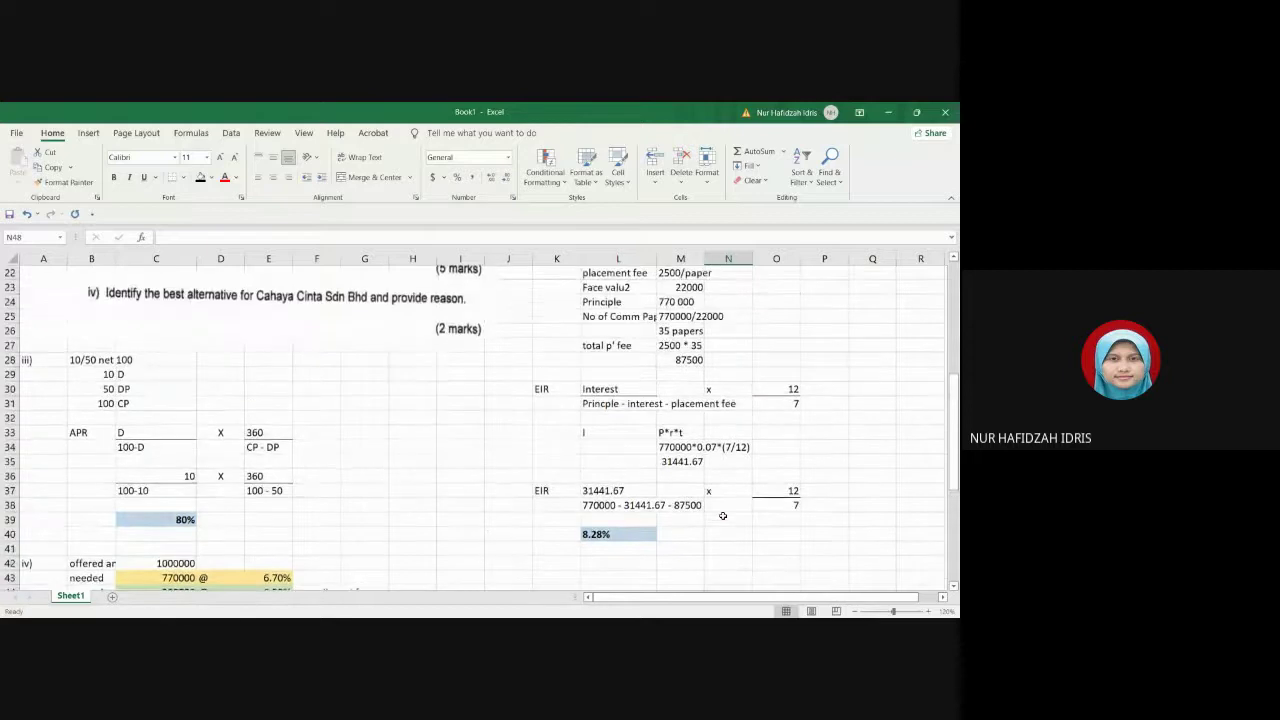
scroll(722, 515, "up", 3)
scroll(675, 517, "down", 4)
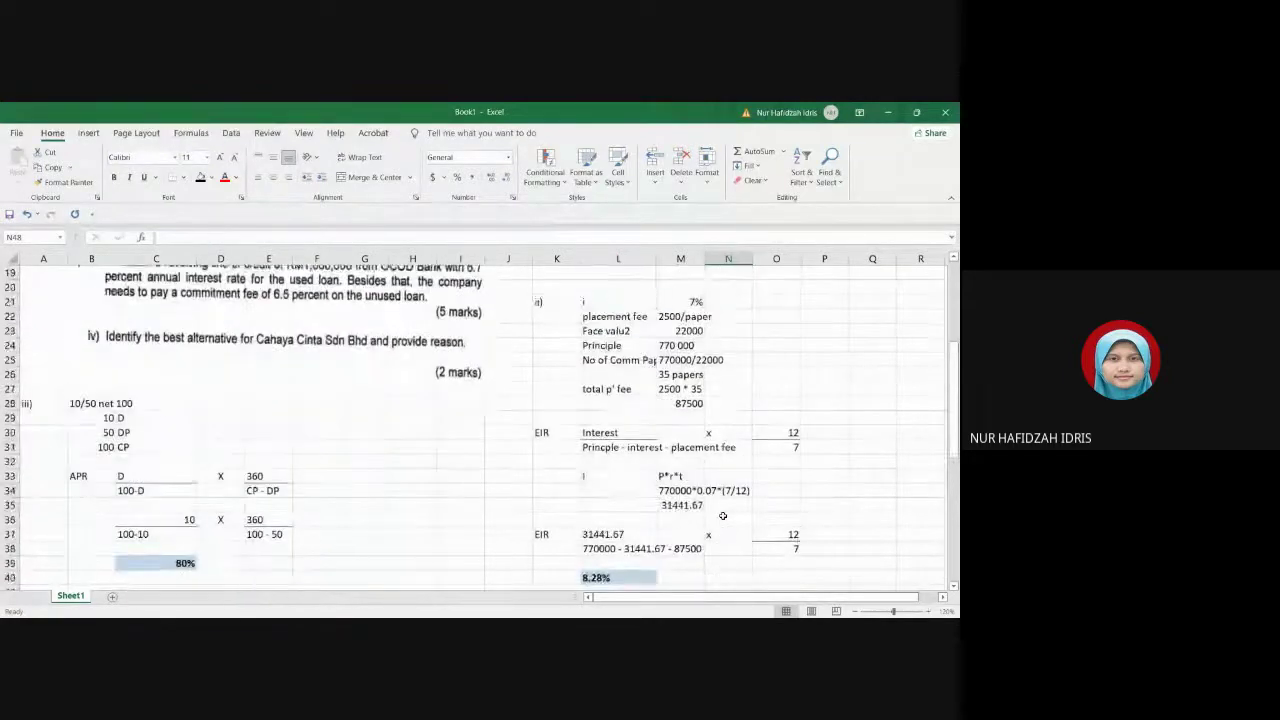
scroll(675, 517, "down", 1)
left_click(636, 537)
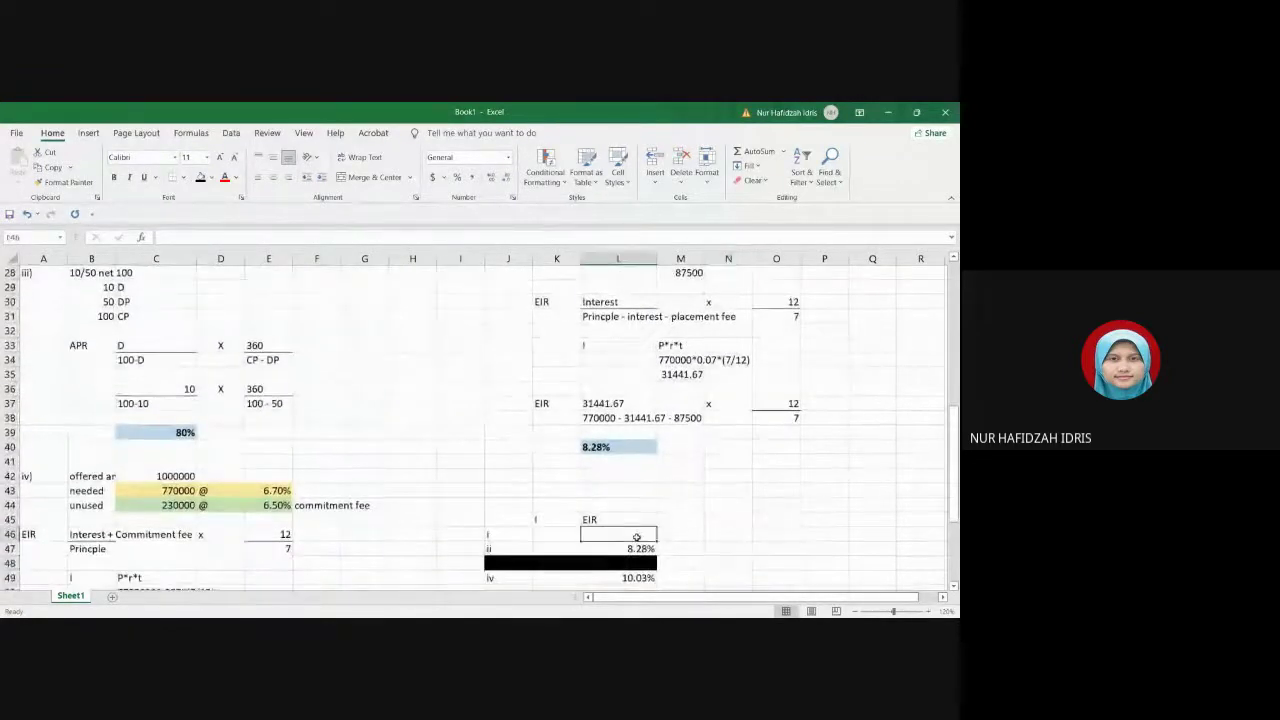
type("6.81")
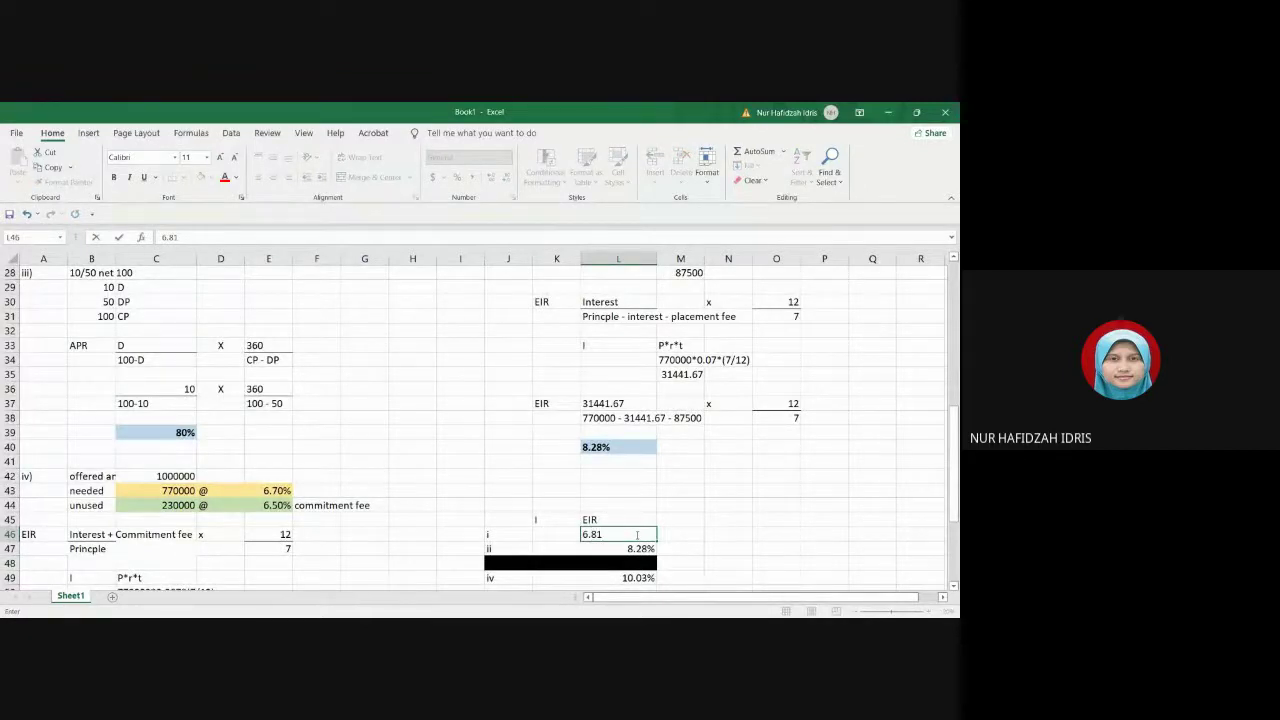
left_click(707, 537)
Step: Enter the discounted loan's annual interest rate from the question, 6.5%, for alternative i in K46
scroll(648, 528, "up", 2)
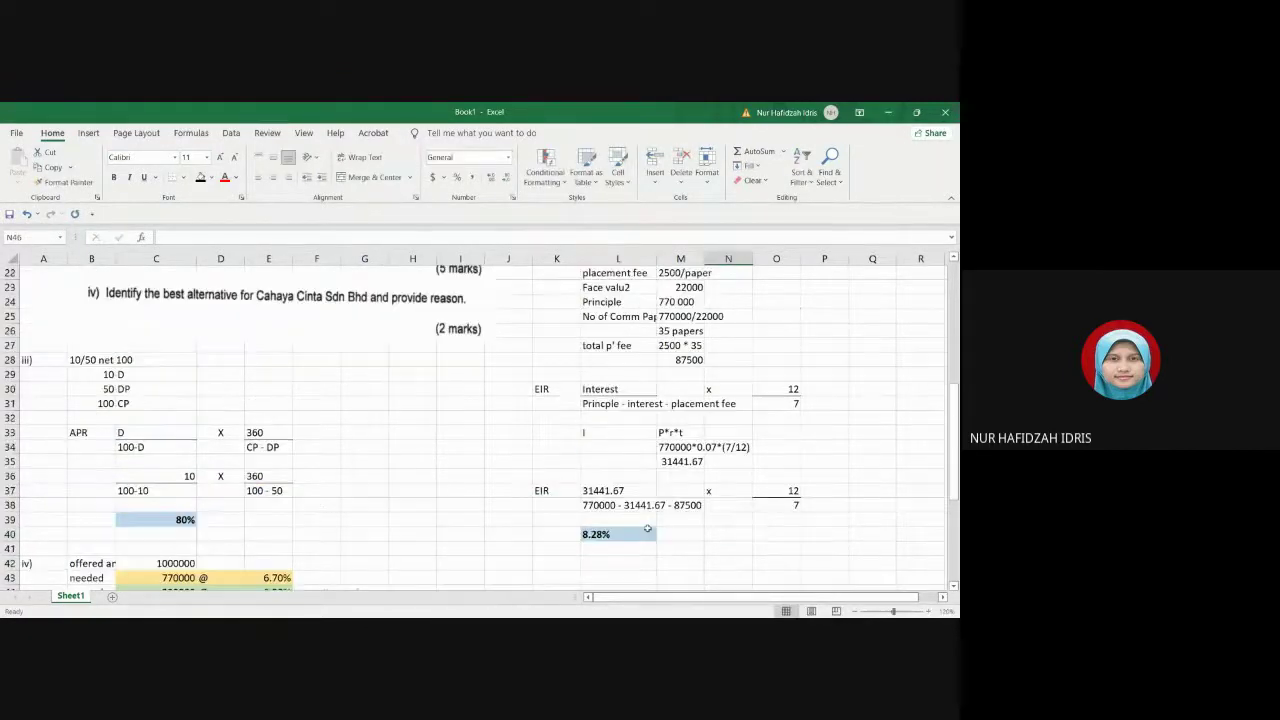
scroll(647, 529, "down", 4)
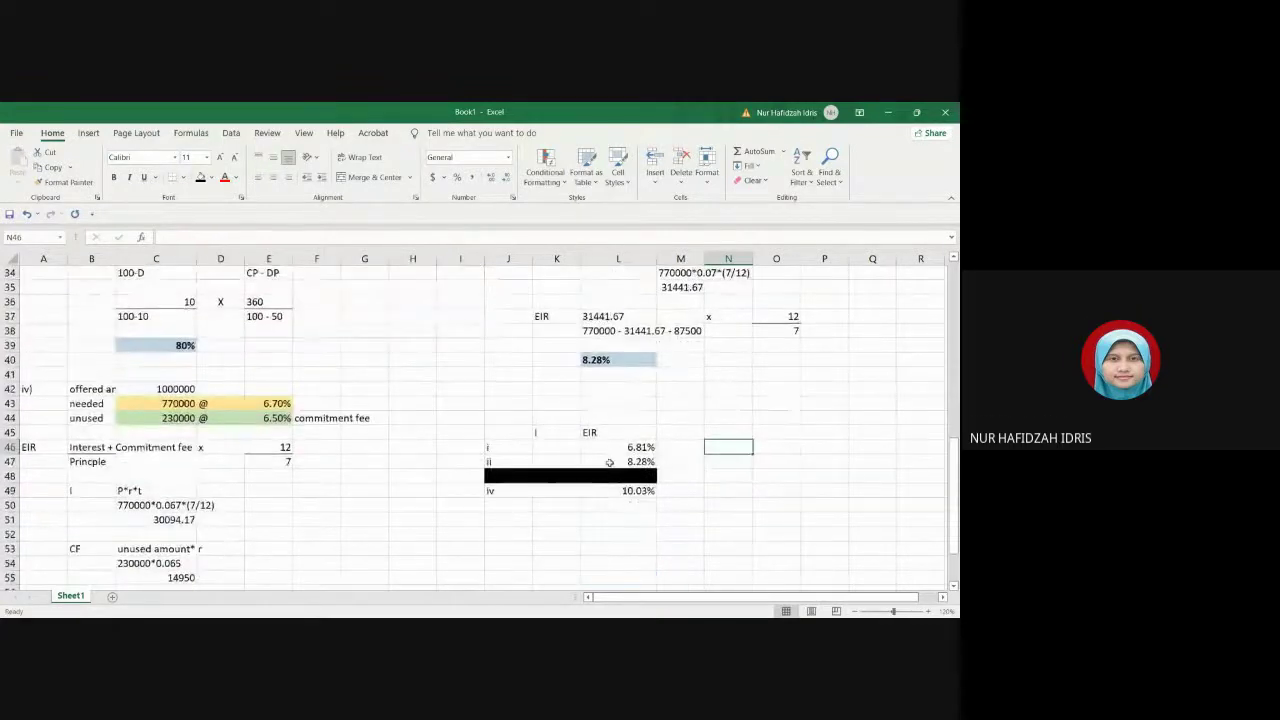
scroll(609, 463, "up", 4)
scroll(609, 463, "up", 7)
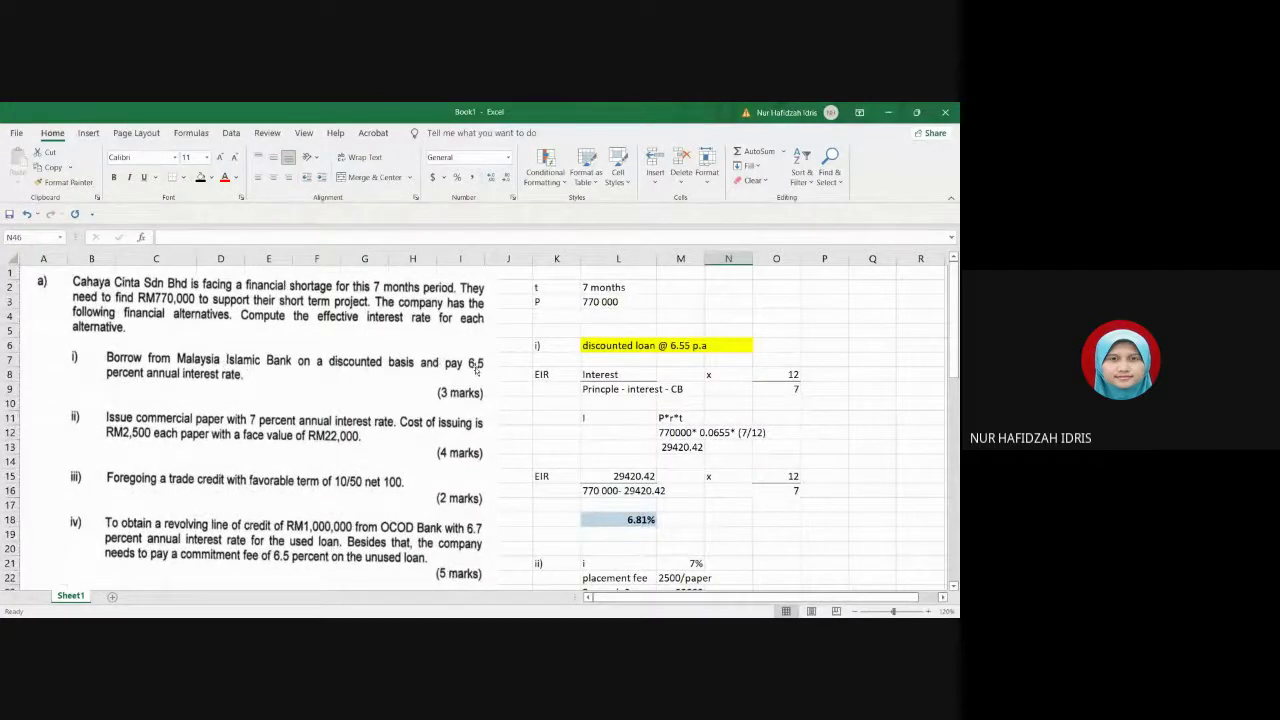
scroll(428, 380, "down", 8)
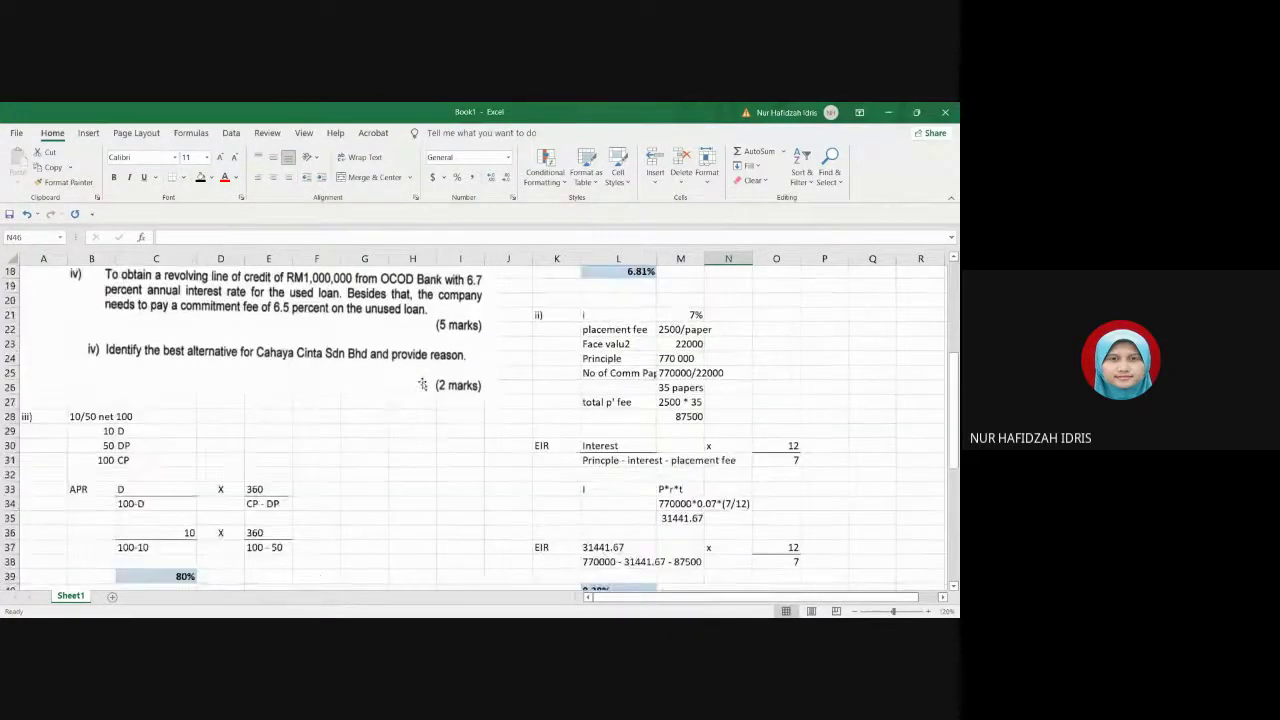
scroll(577, 490, "down", 2)
left_click(548, 489)
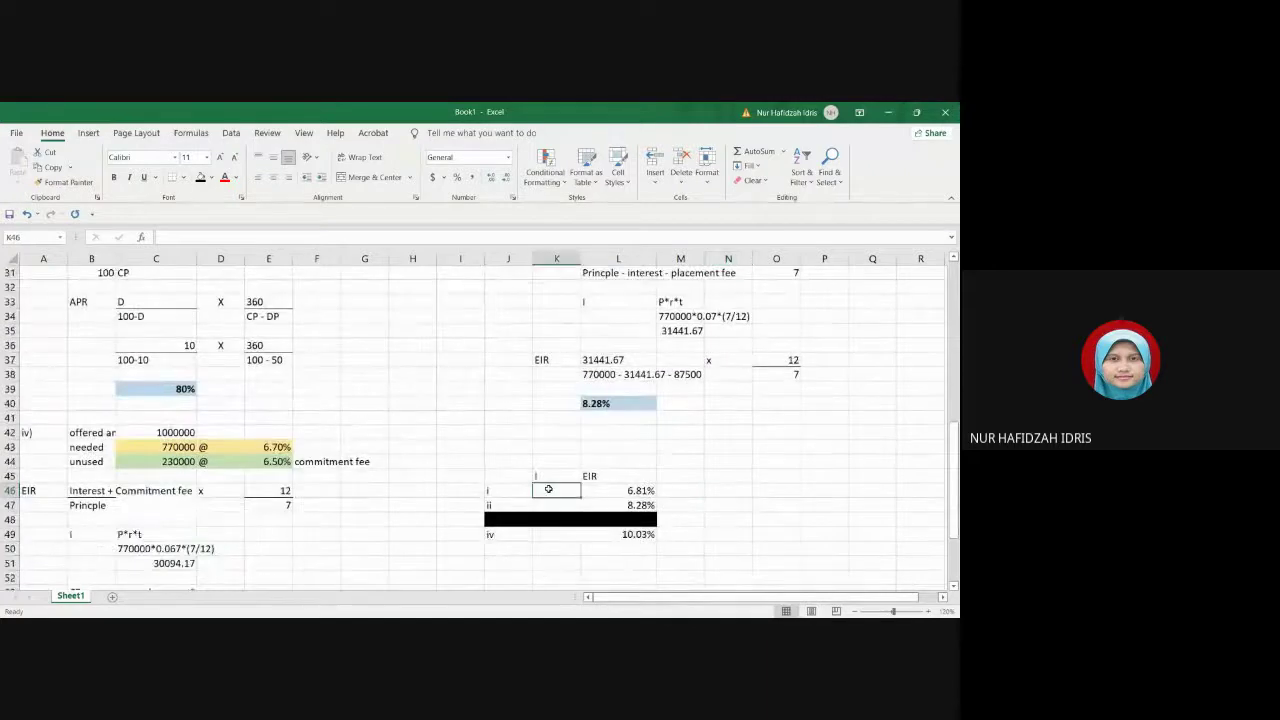
type("6.5")
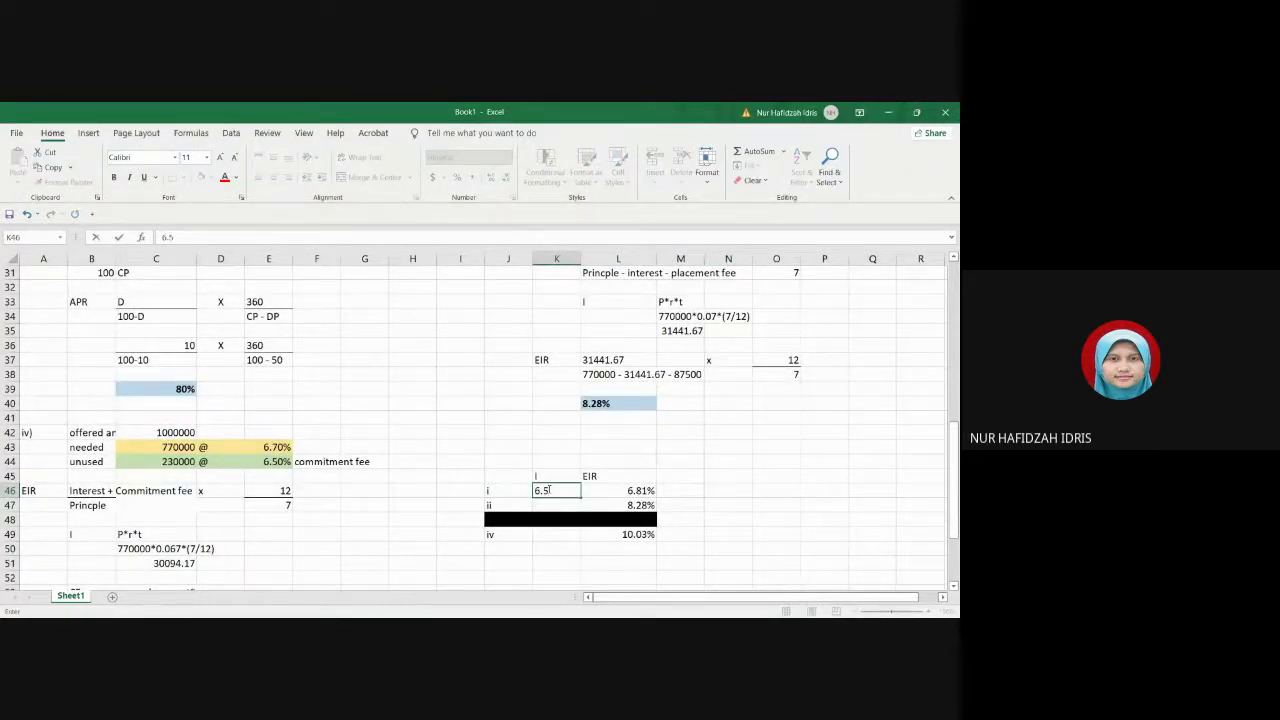
type("%")
left_click(719, 494)
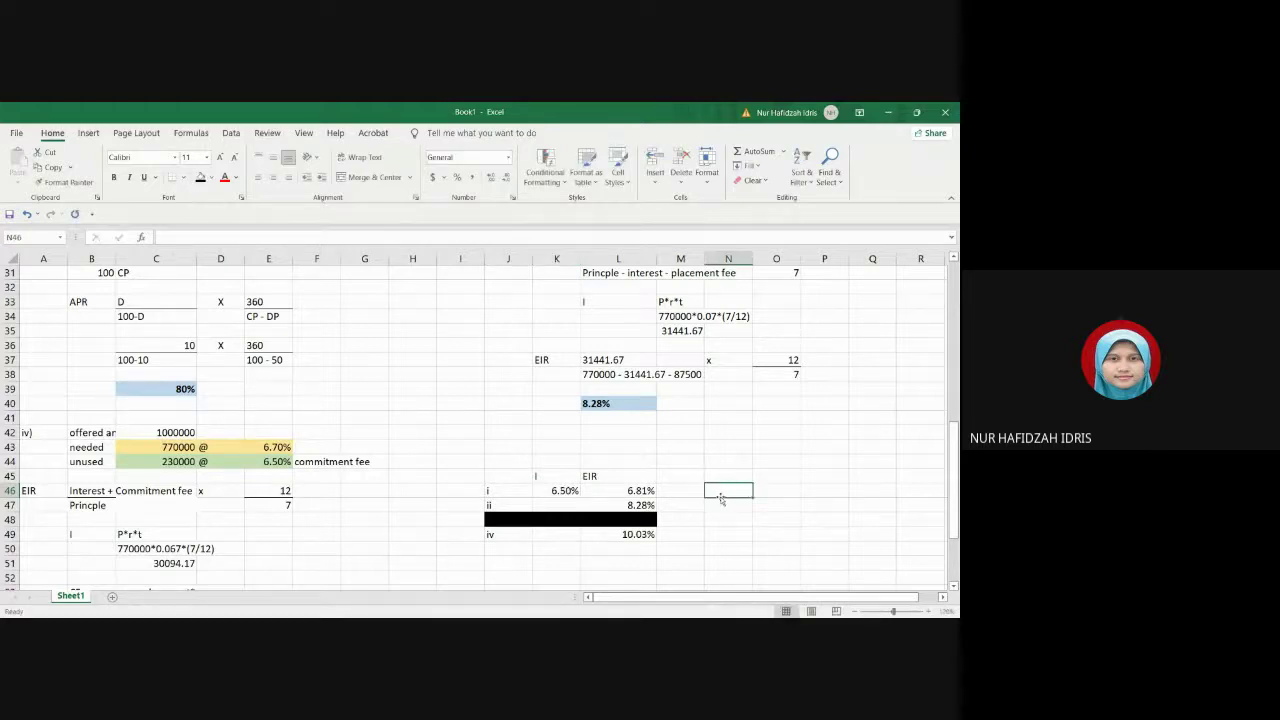
Step: Make alternative i's interest rate in K46 and EIR in L46 bold and red
left_click(567, 493)
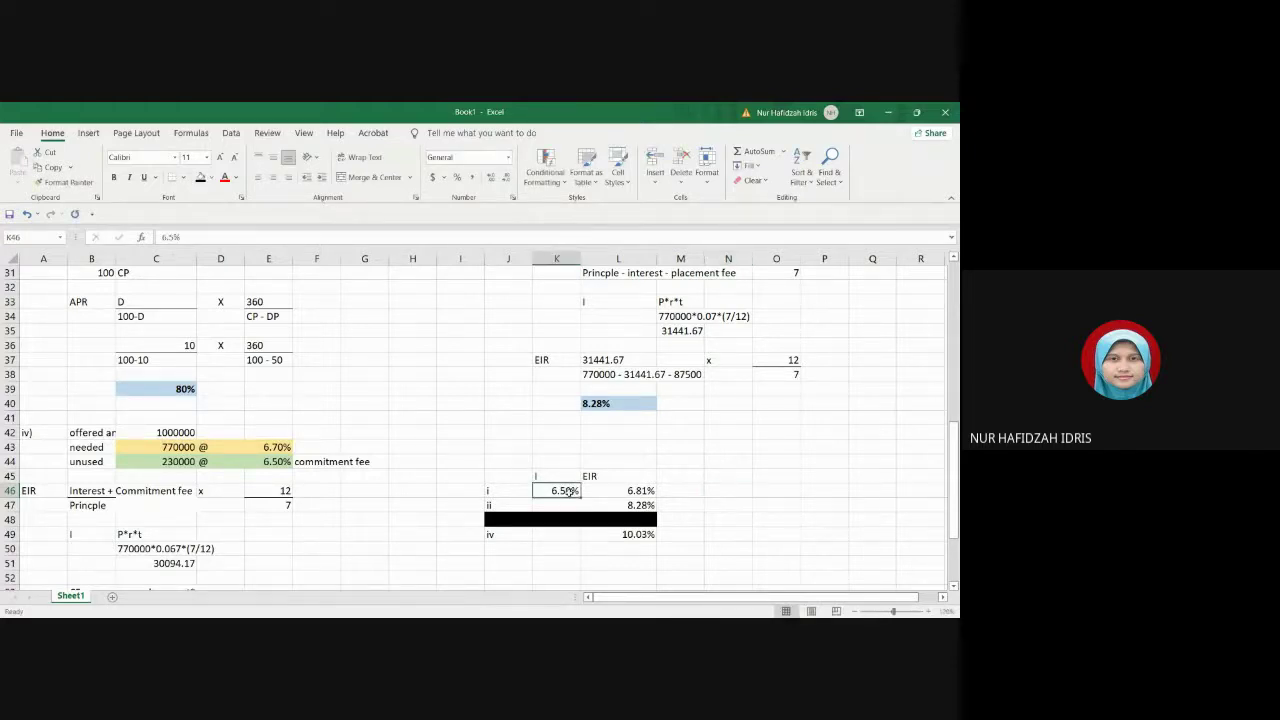
left_click(225, 178)
left_click(113, 177)
left_click(608, 490)
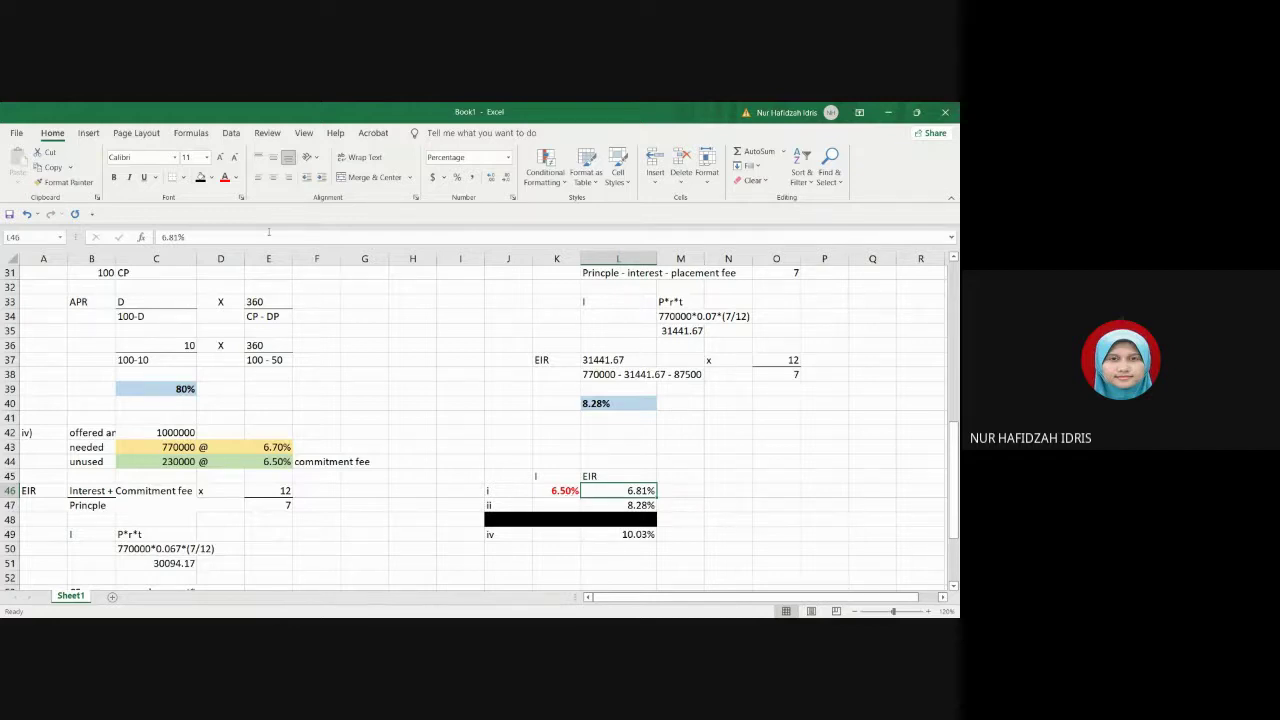
left_click(225, 178)
left_click(113, 177)
scroll(442, 568, "up", 8)
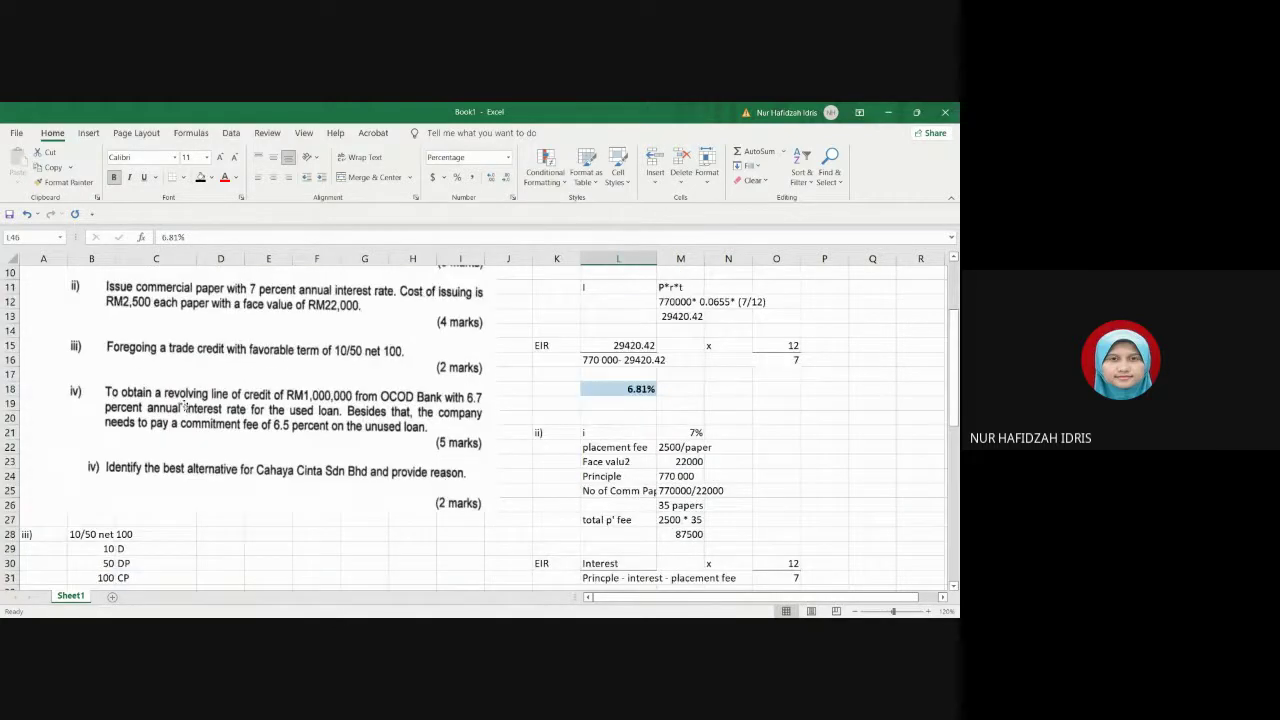
Step: Enter the commercial paper's annual interest rate from the question, 7%, for alternative ii in K47
scroll(179, 385, "up", 1)
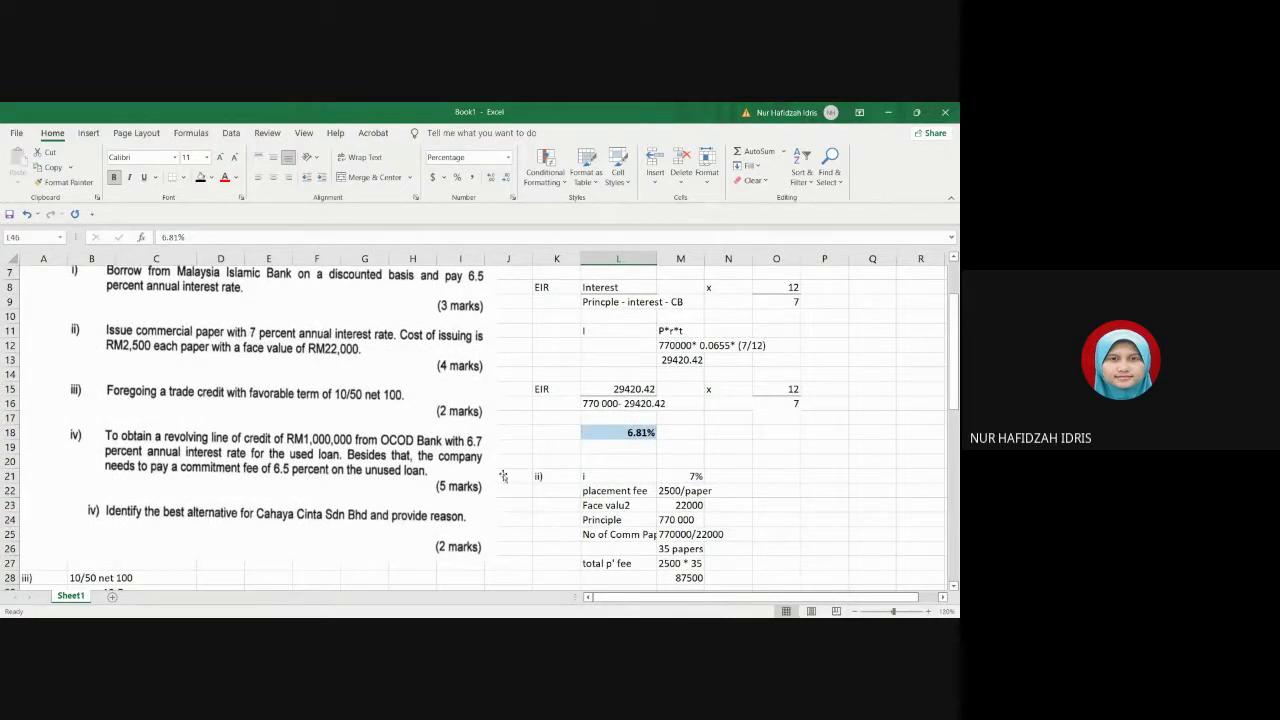
scroll(556, 486, "down", 6)
scroll(559, 485, "down", 3)
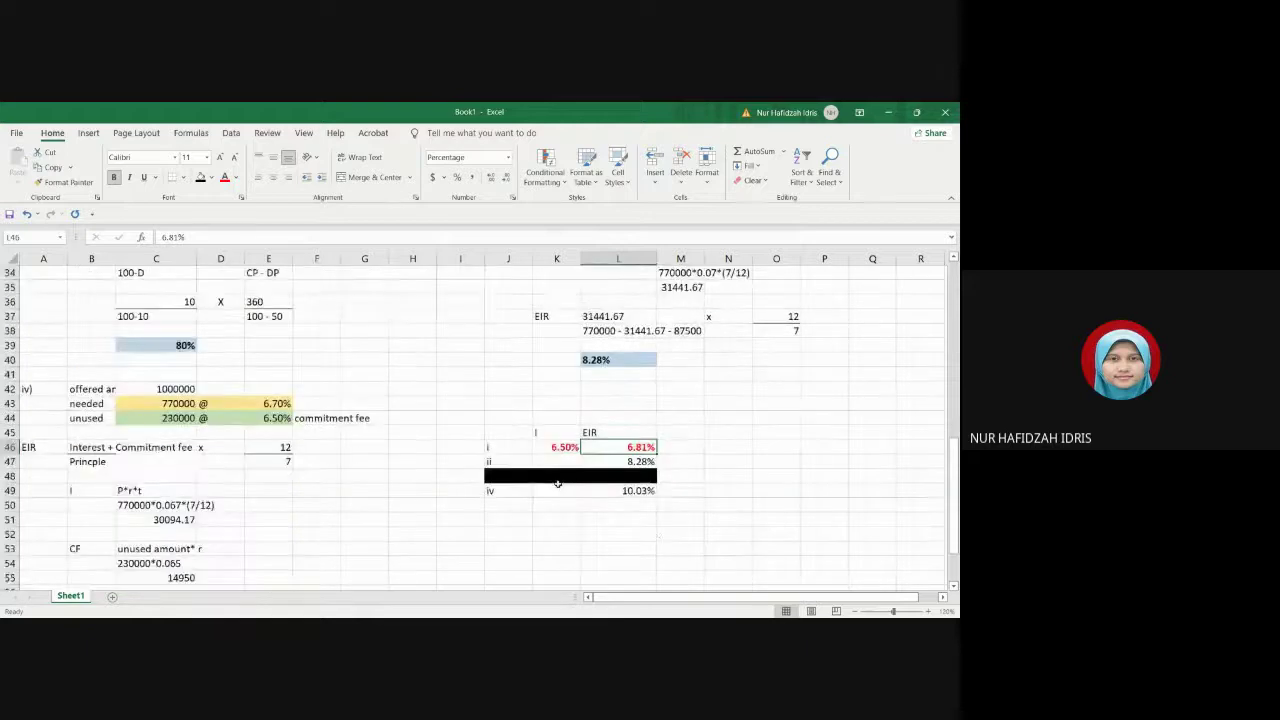
left_click(554, 462)
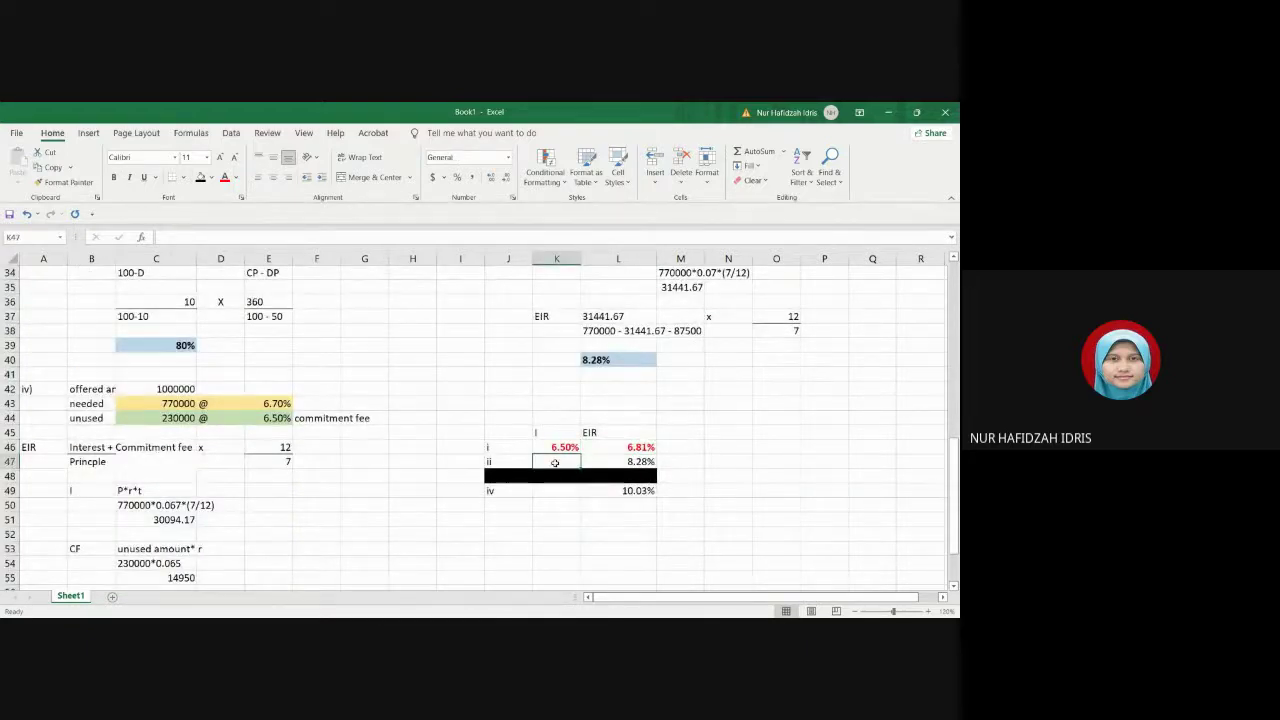
type("7")
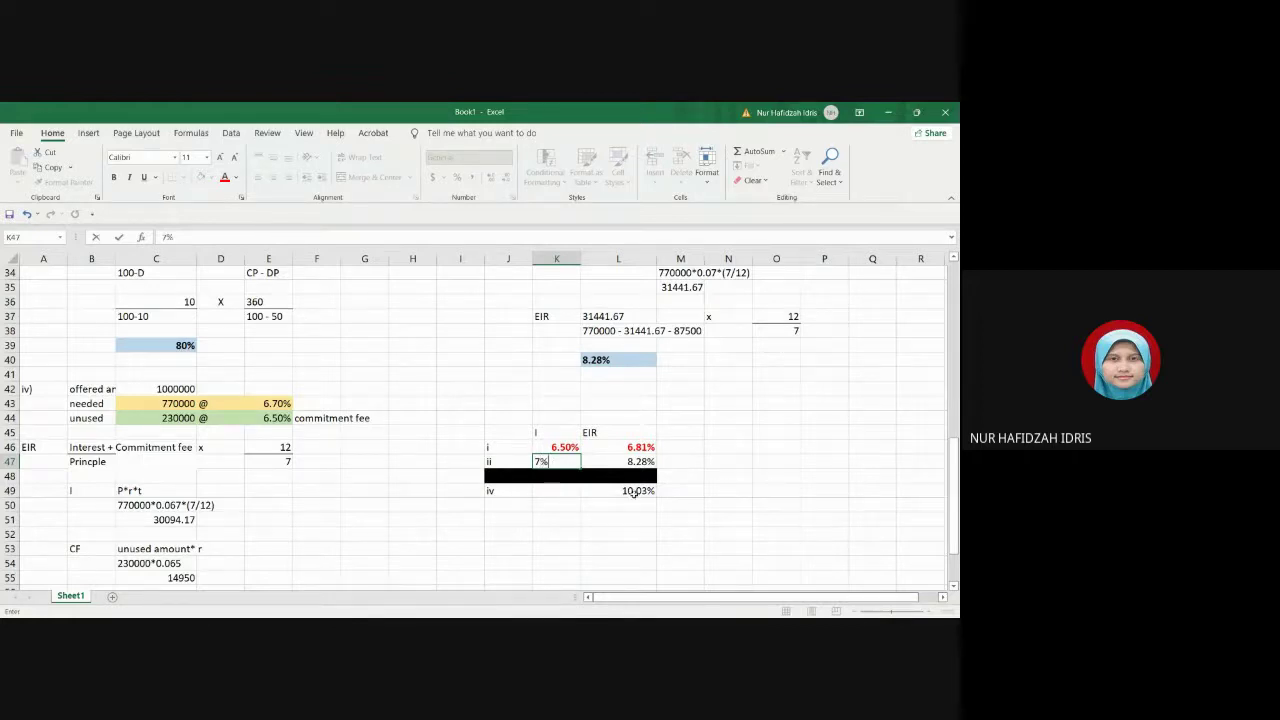
left_click(758, 504)
Step: Make alternative ii's interest rate in K47 and EIR in L47 bold and red
left_click(636, 462)
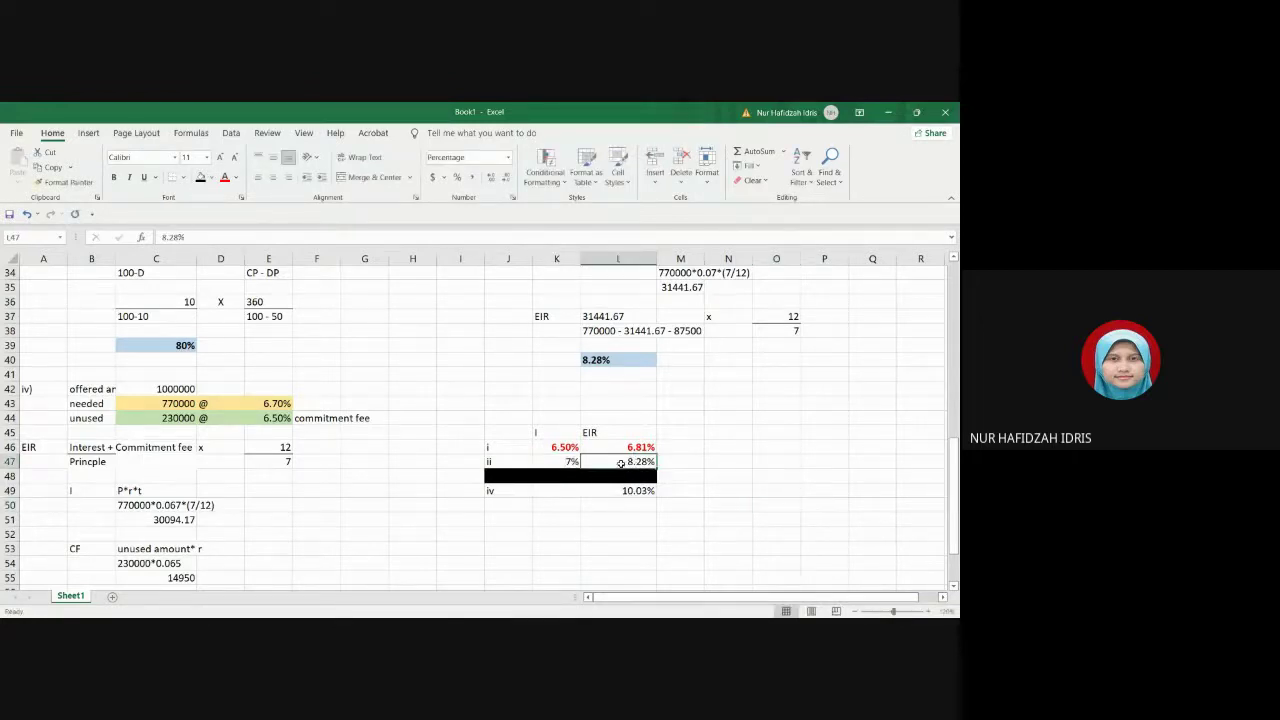
left_click_drag(573, 461, 620, 461)
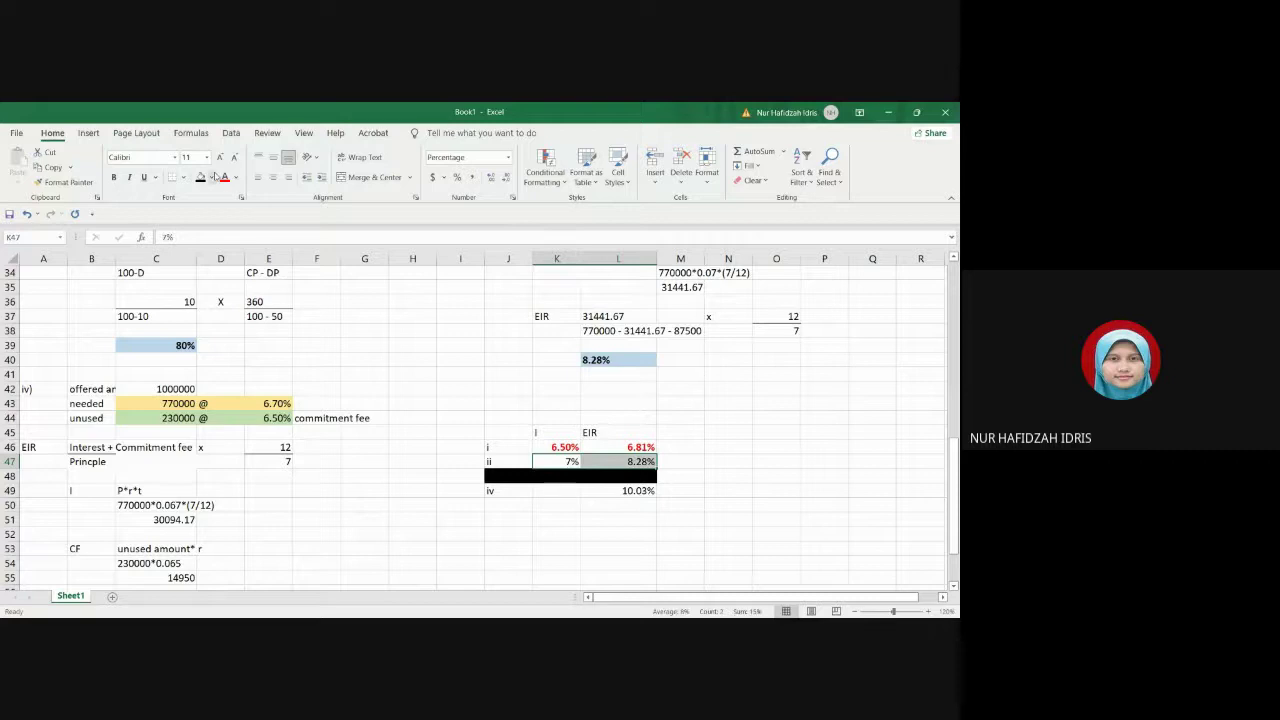
left_click(728, 447)
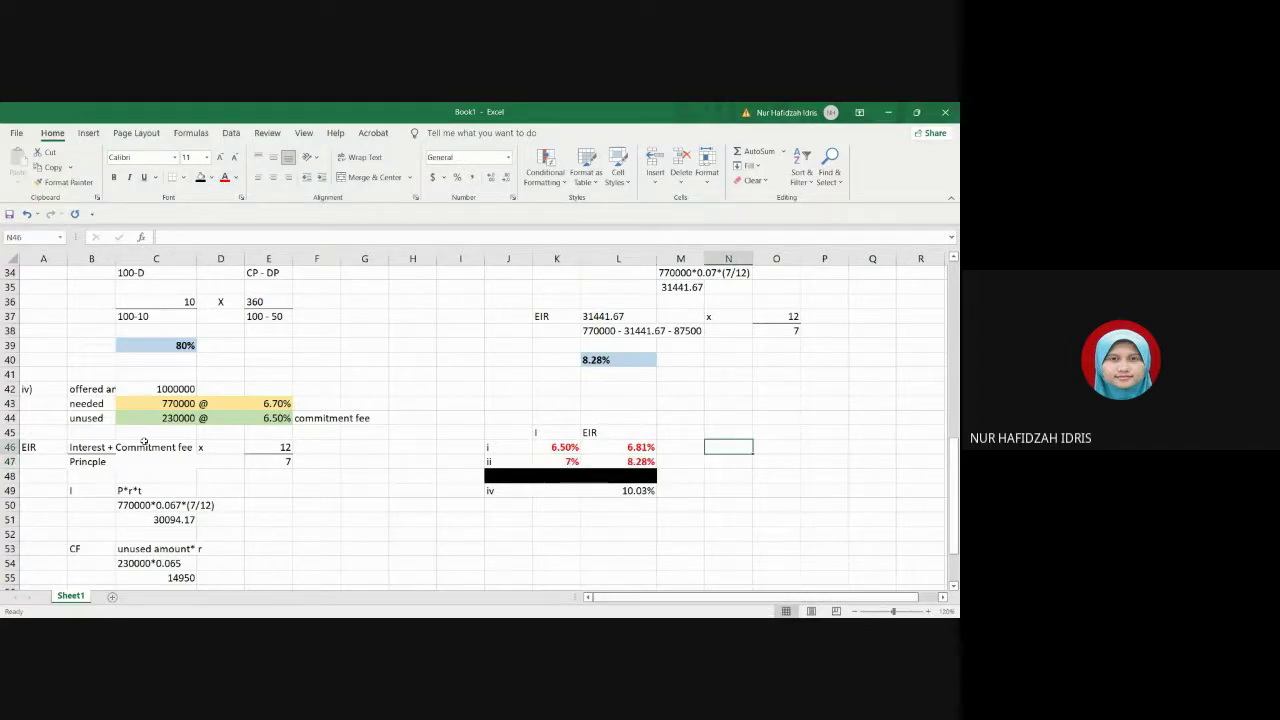
Step: Enter the revolving credit line's annual interest rate, 6.70%, for alternative iv in K49 and check it against the question
scroll(143, 441, "up", 6)
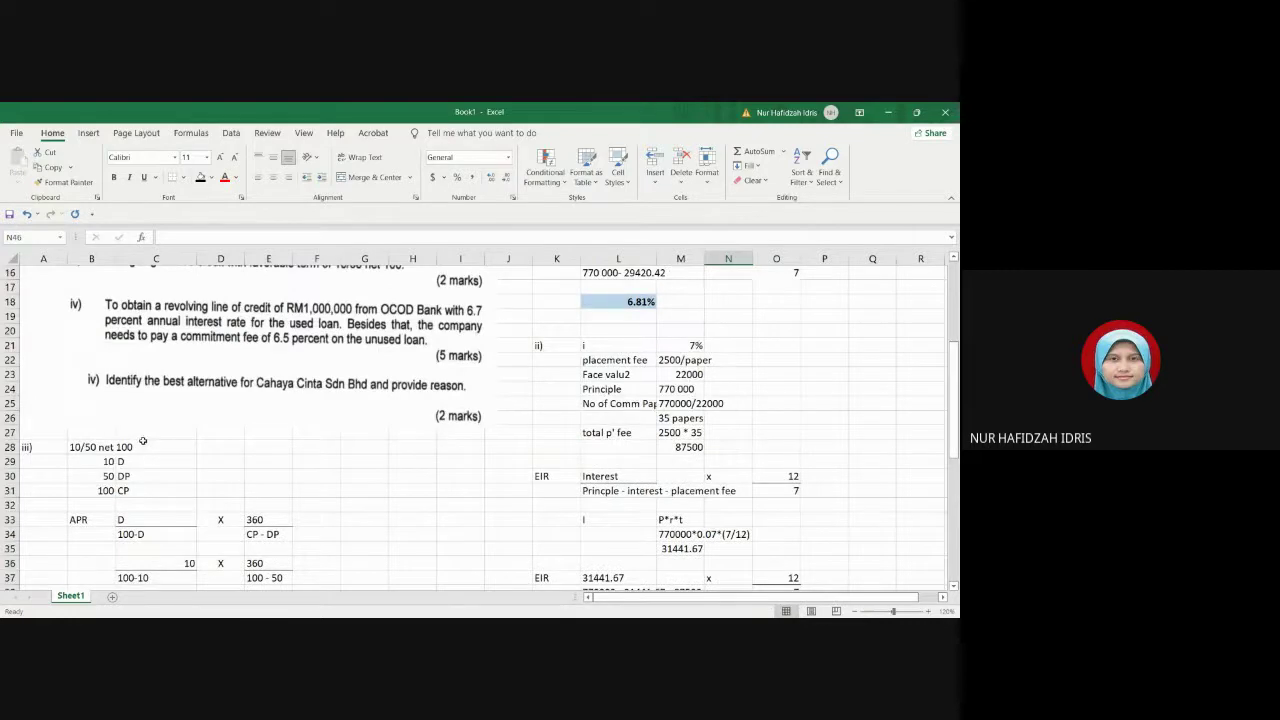
scroll(402, 342, "down", 4)
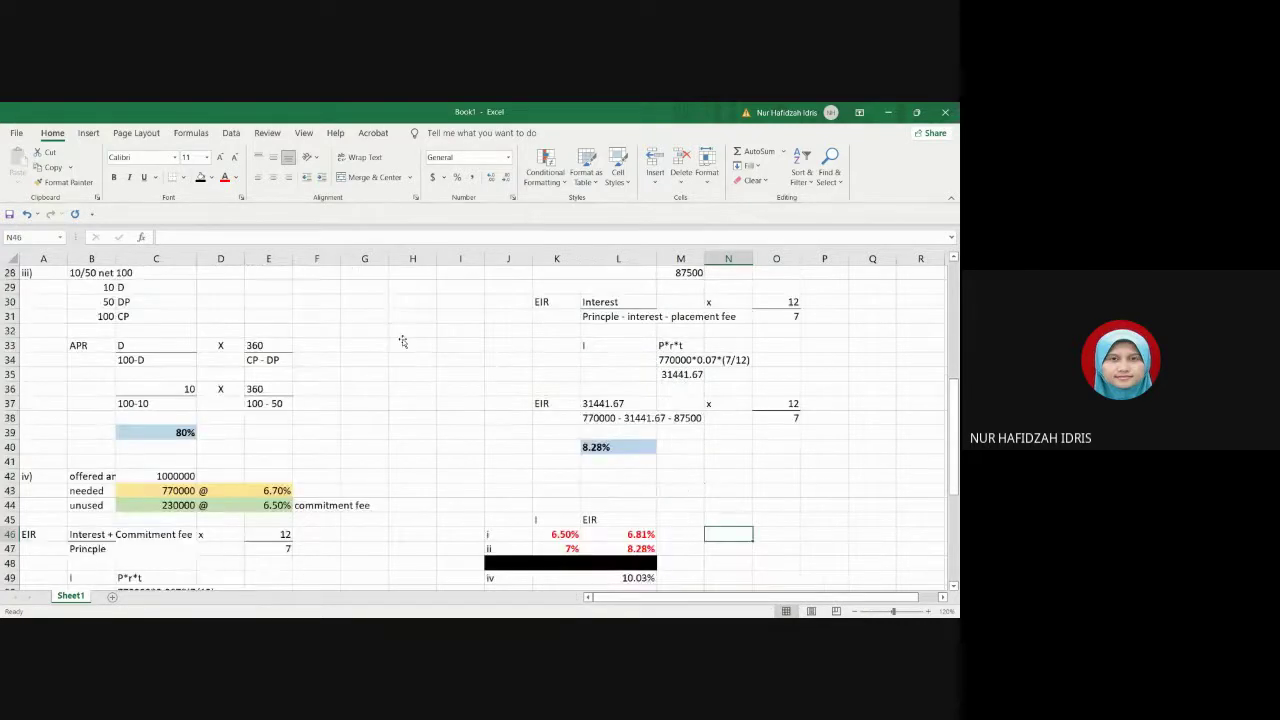
scroll(402, 342, "down", 2)
left_click(538, 493)
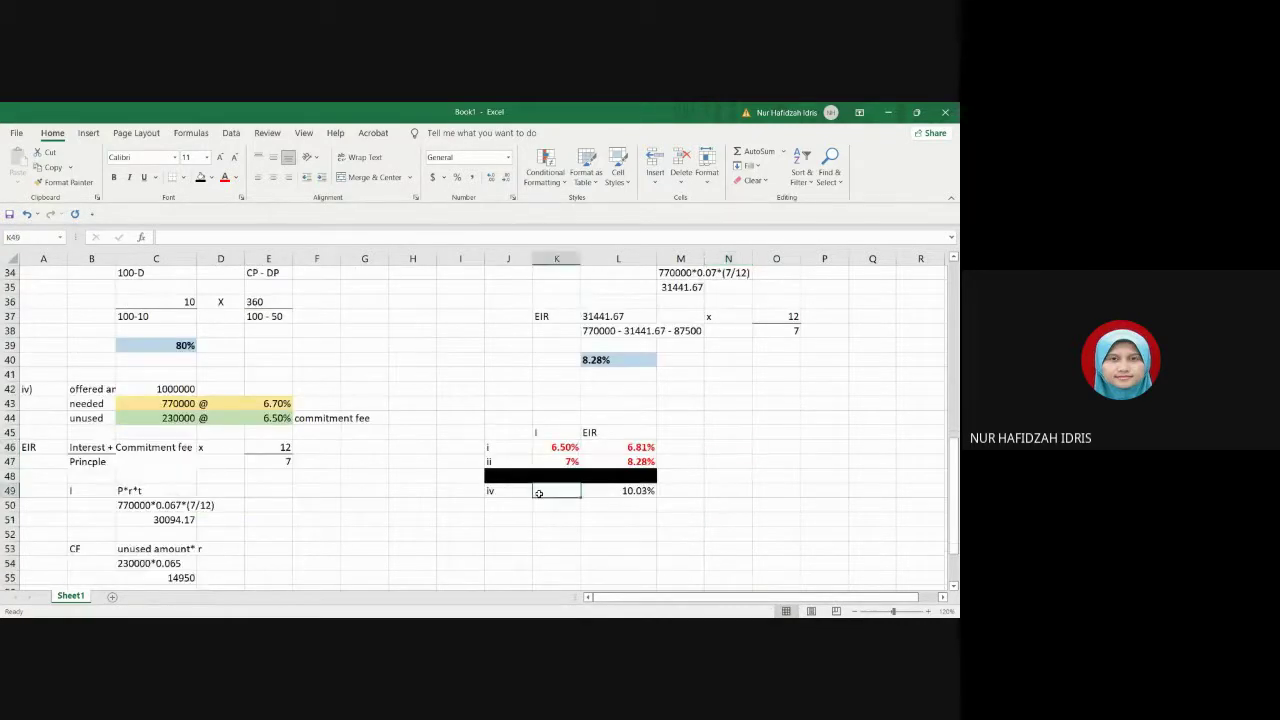
type("6")
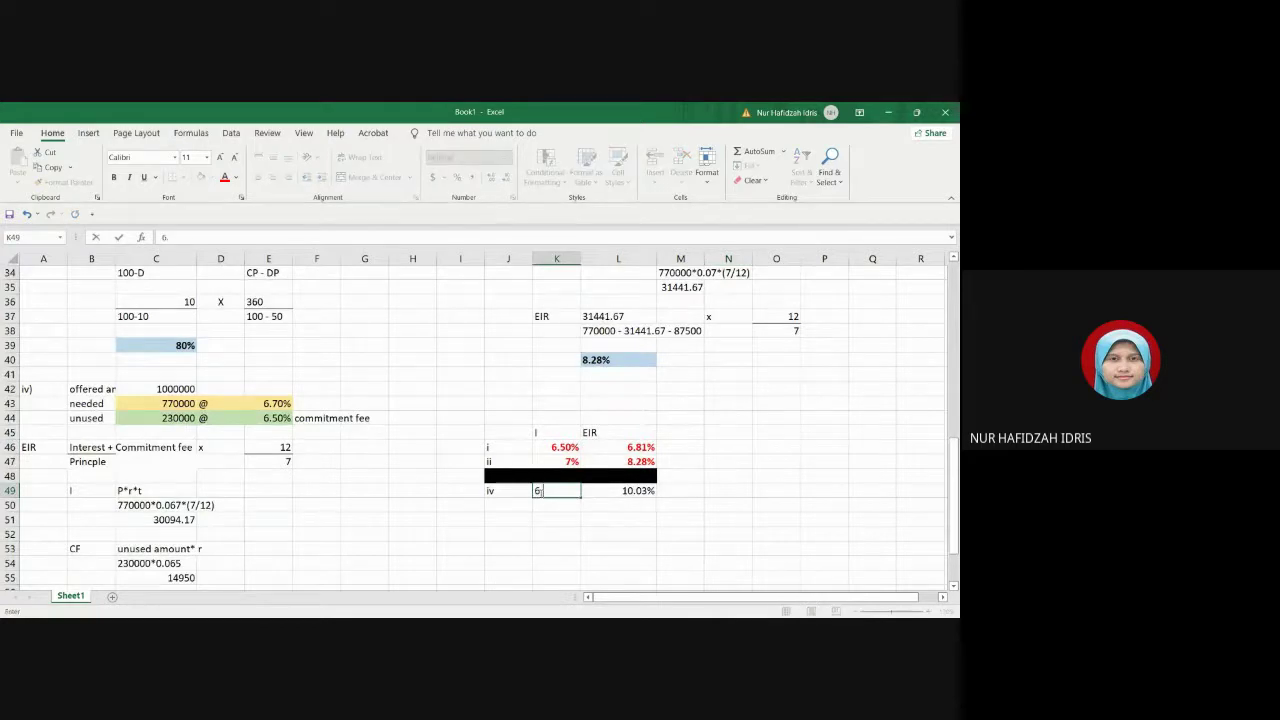
type(".70%")
left_click(728, 516)
left_click(562, 498)
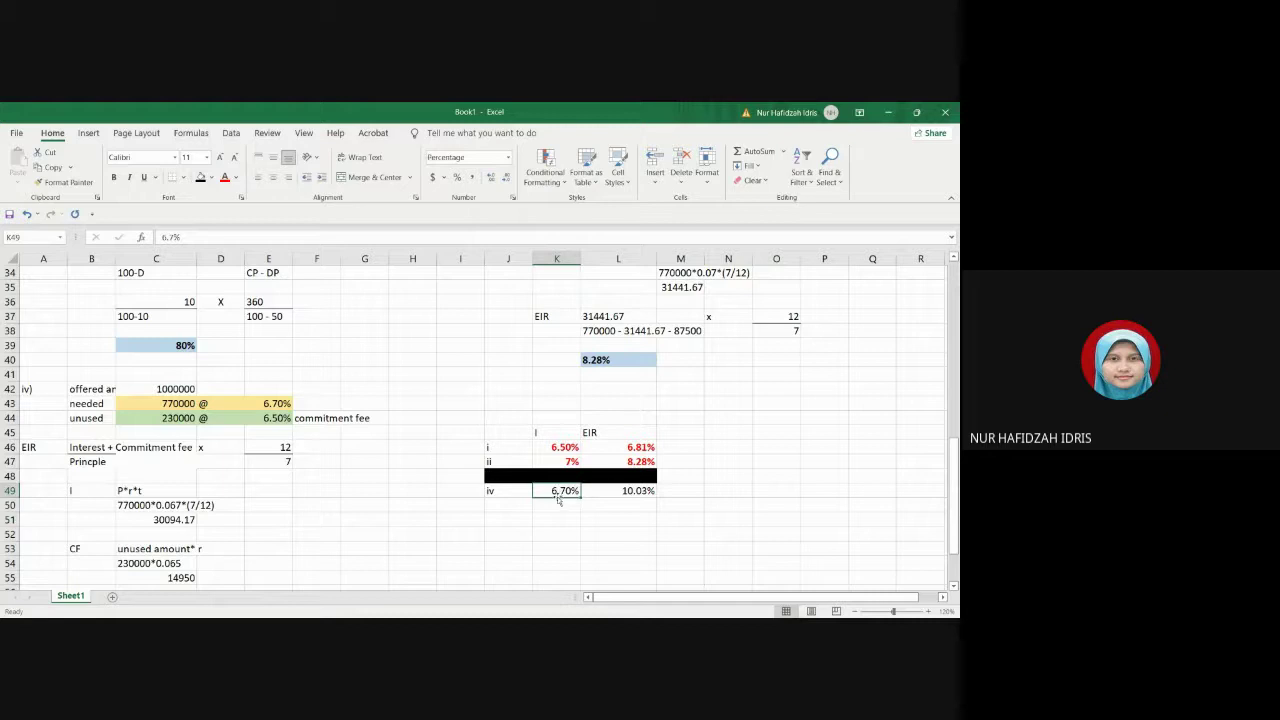
scroll(459, 453, "up", 9)
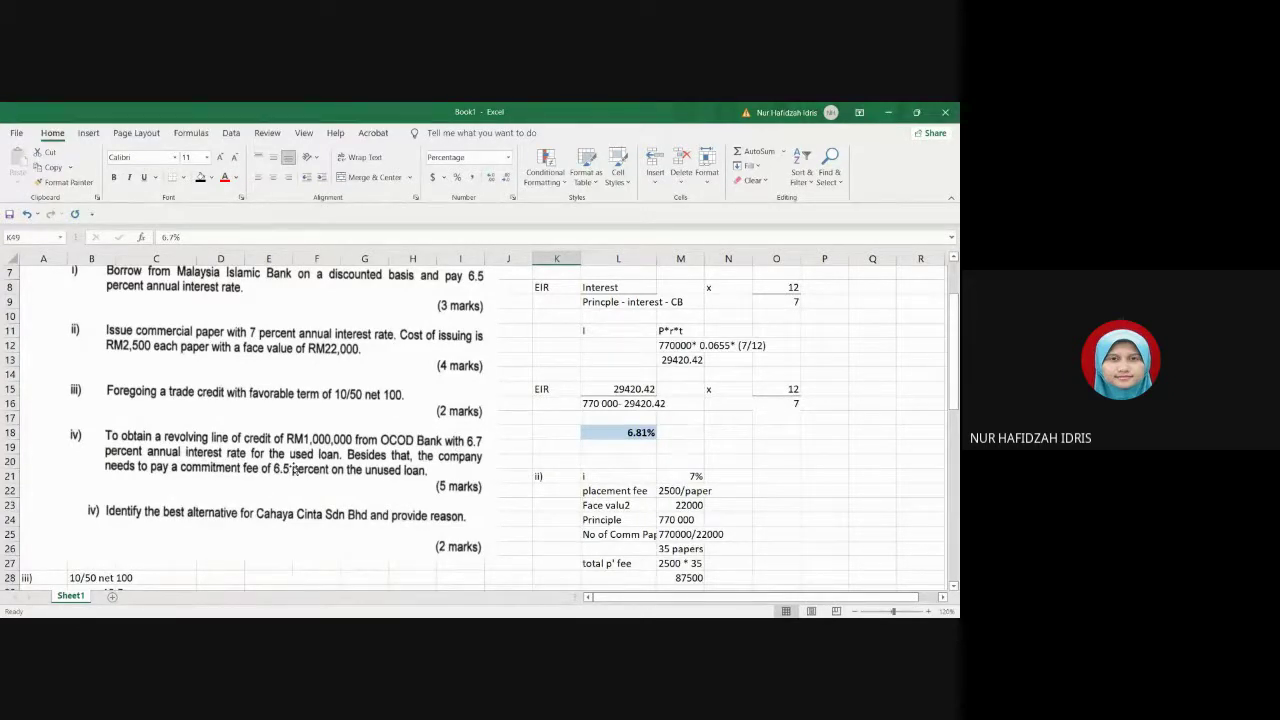
scroll(293, 469, "down", 9)
left_click(777, 532)
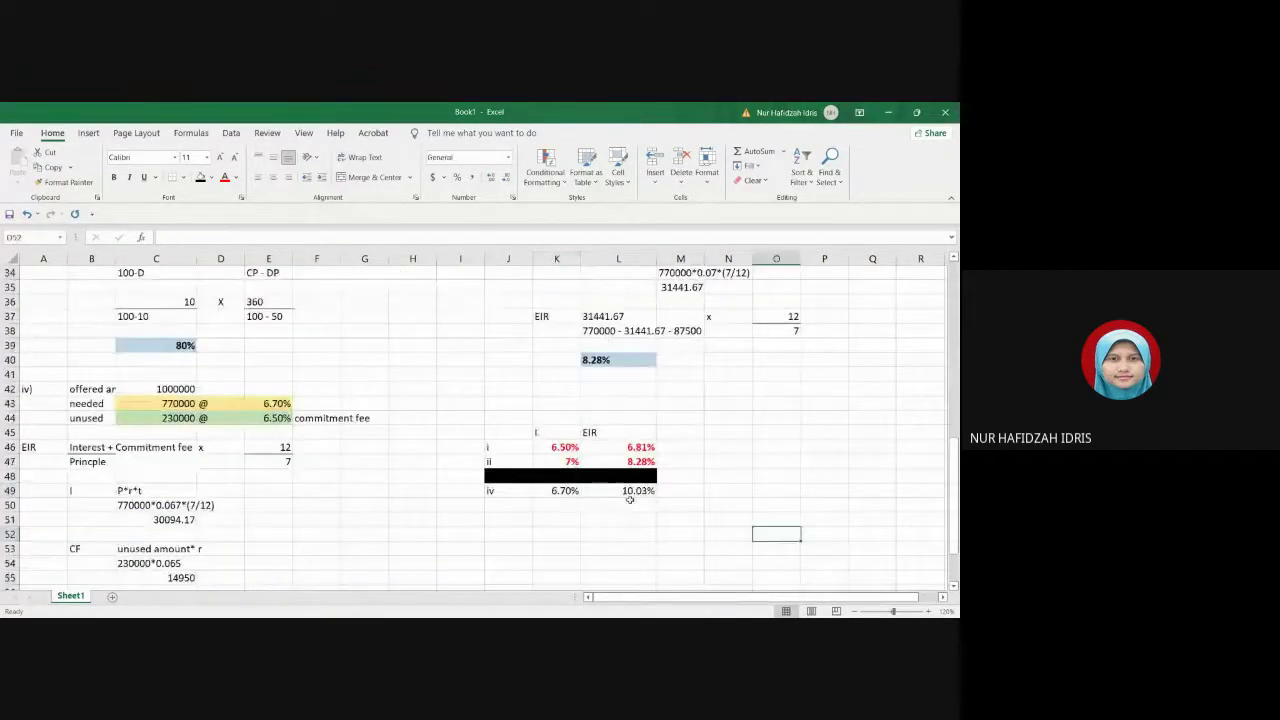
Step: Make alternative iv's EIR in L49 bold and red
left_click(630, 495)
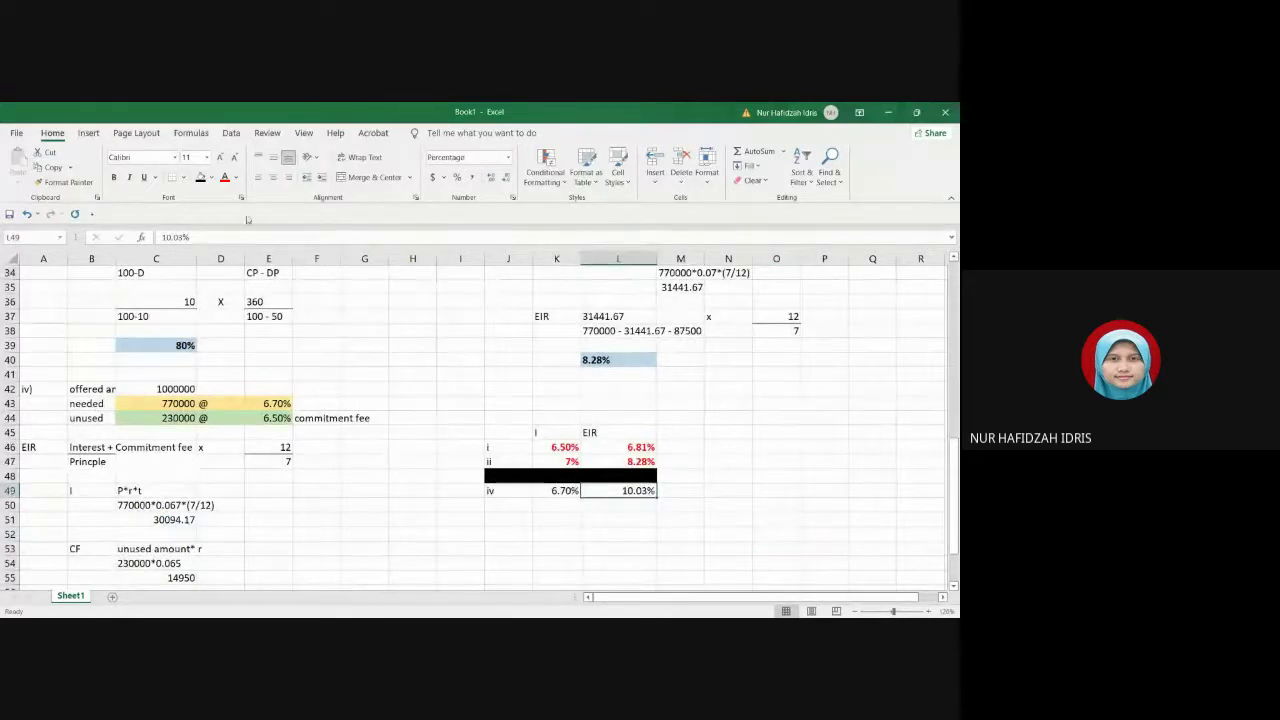
left_click(224, 177)
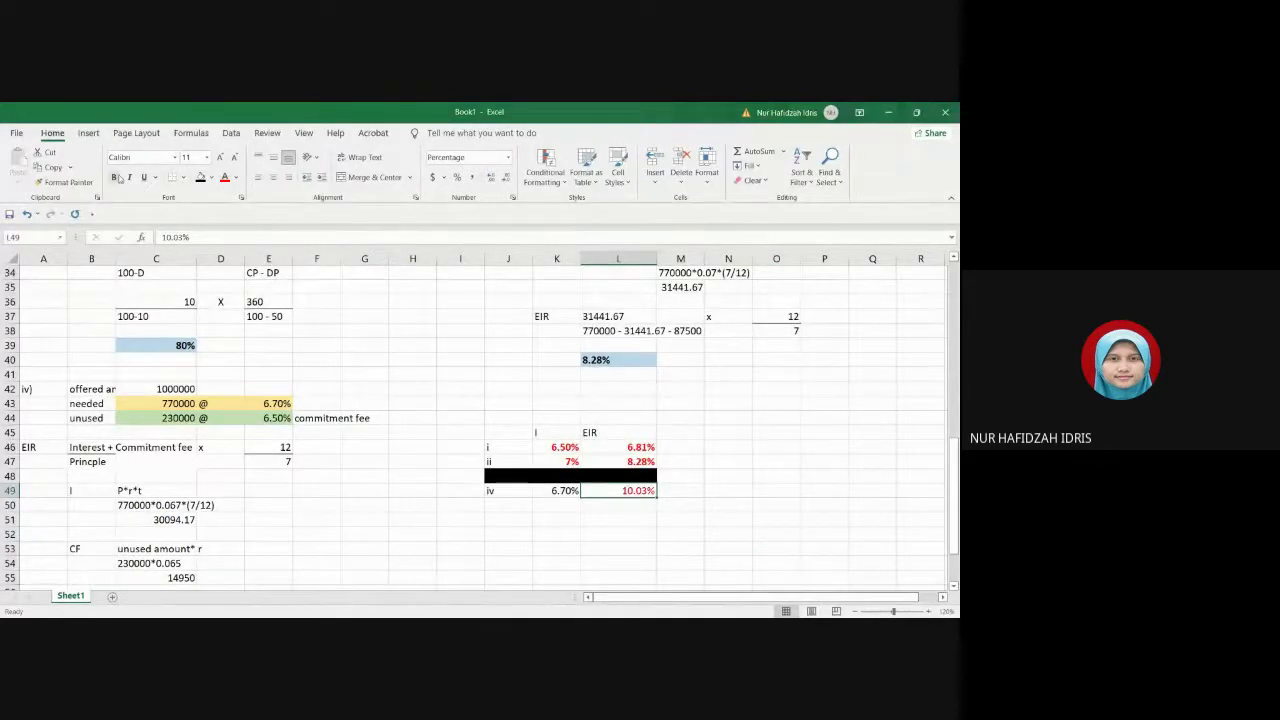
left_click(116, 177)
left_click(723, 475)
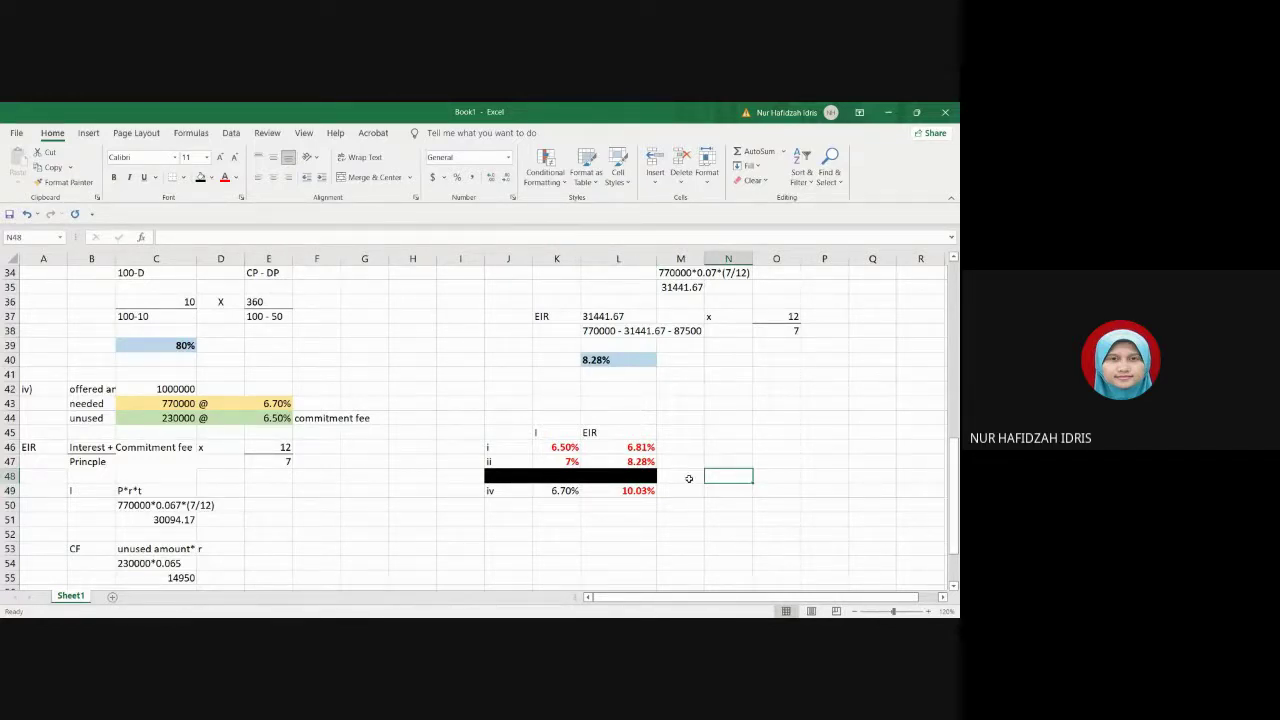
Step: Apply all borders to the interest rate and EIR columns of the comparison table, K45:L49
left_click_drag(549, 432, 642, 487)
left_click(183, 179)
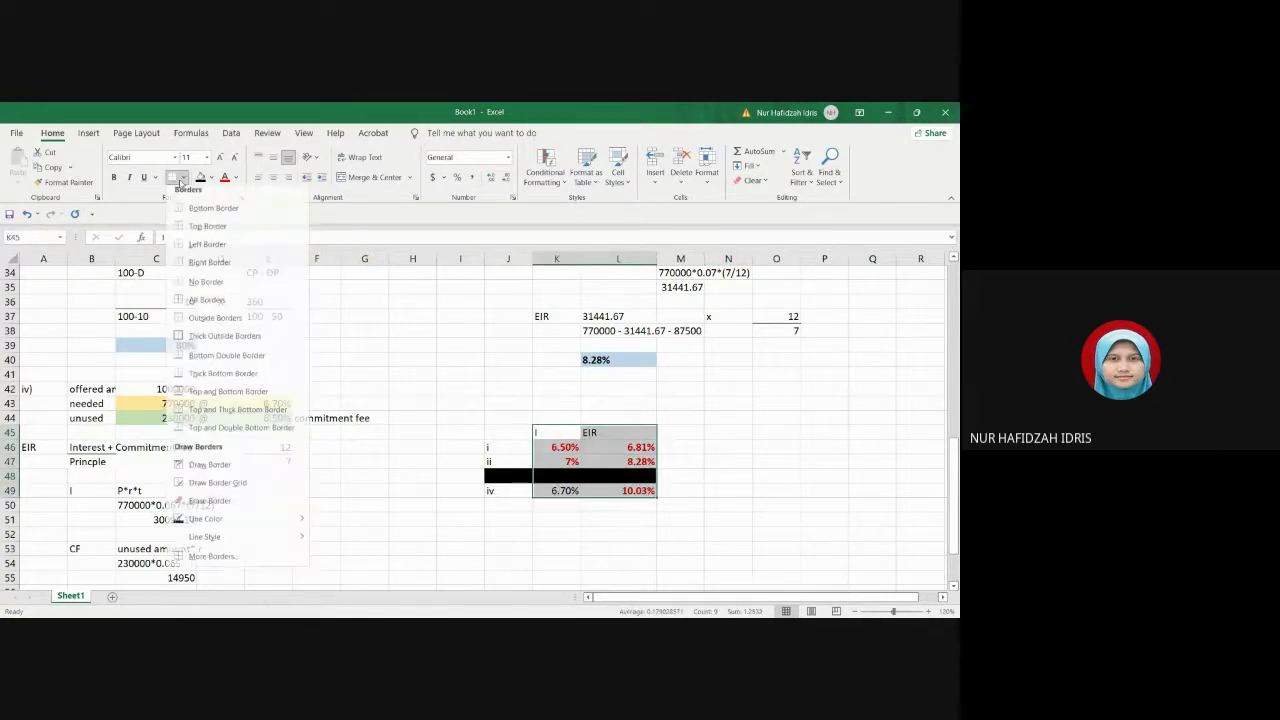
left_click(200, 308)
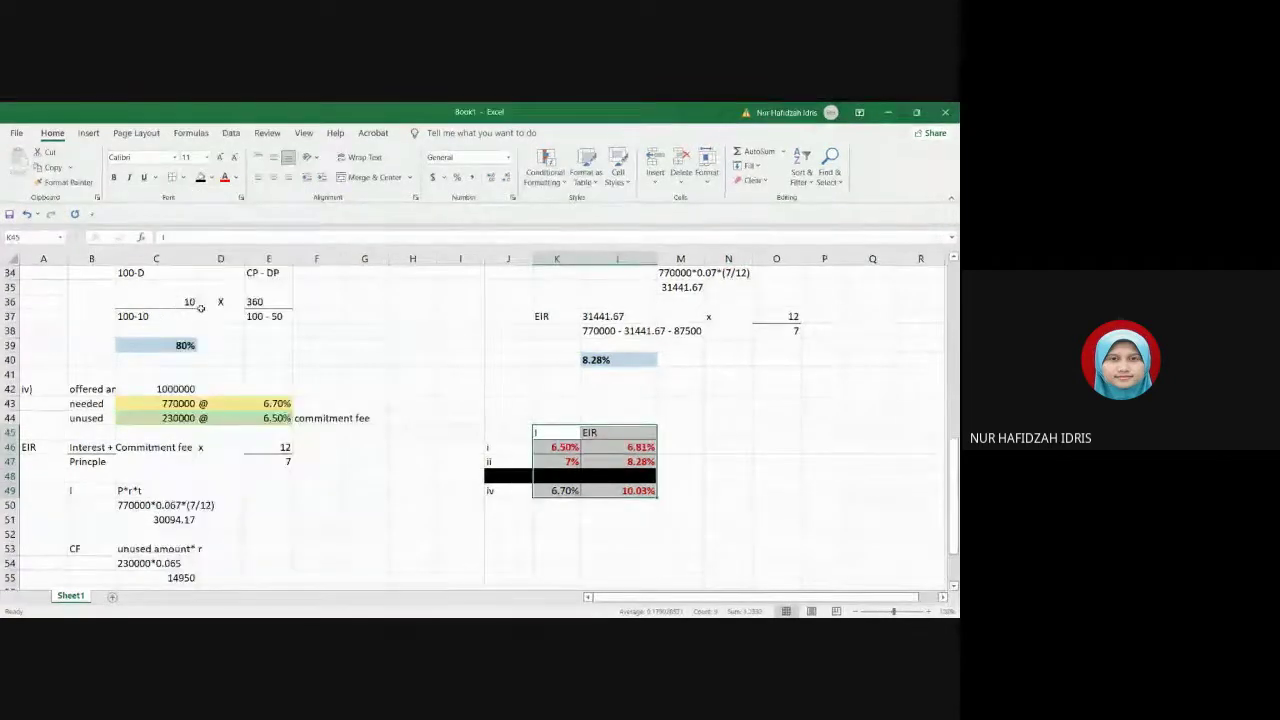
left_click(765, 533)
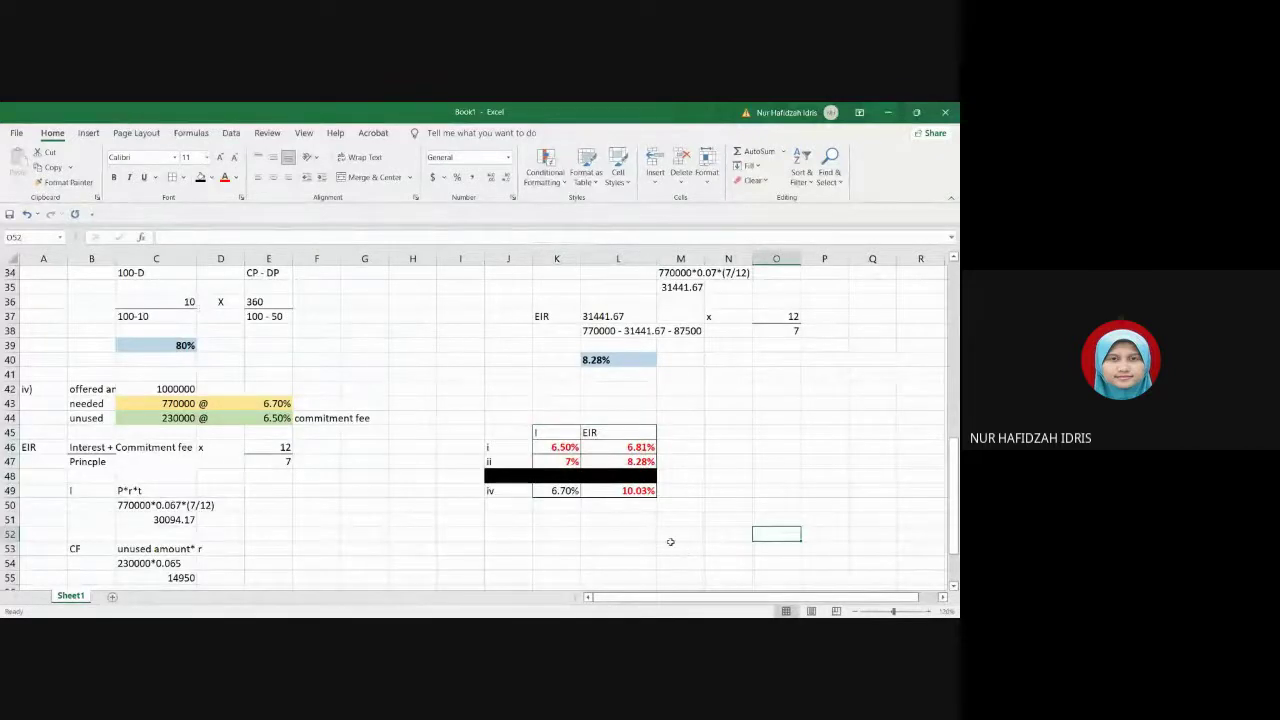
Step: Fill the EIR column of the comparison table, L45:L49, with light green
left_click_drag(629, 436, 631, 492)
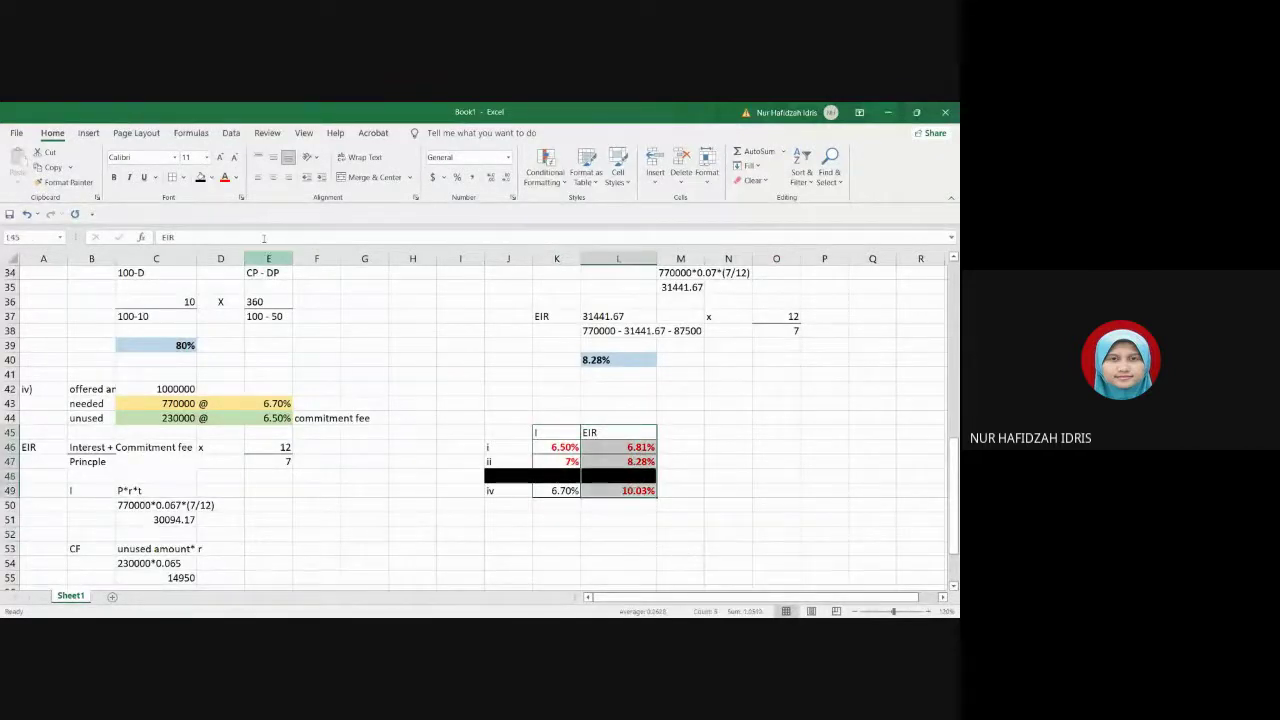
left_click(211, 178)
left_click(288, 239)
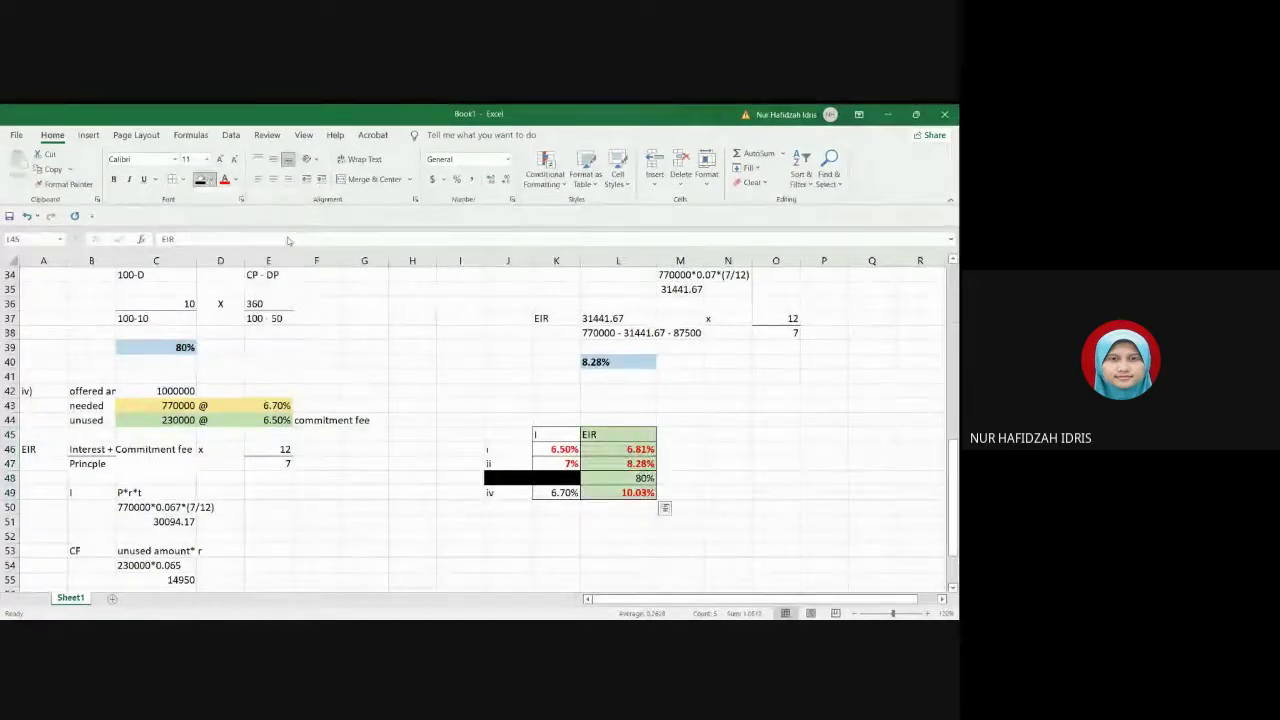
Step: Review the question's alternatives and remove the black fill from alternative iii's cells J48:K48 in the comparison table
scroll(127, 408, "up", 6)
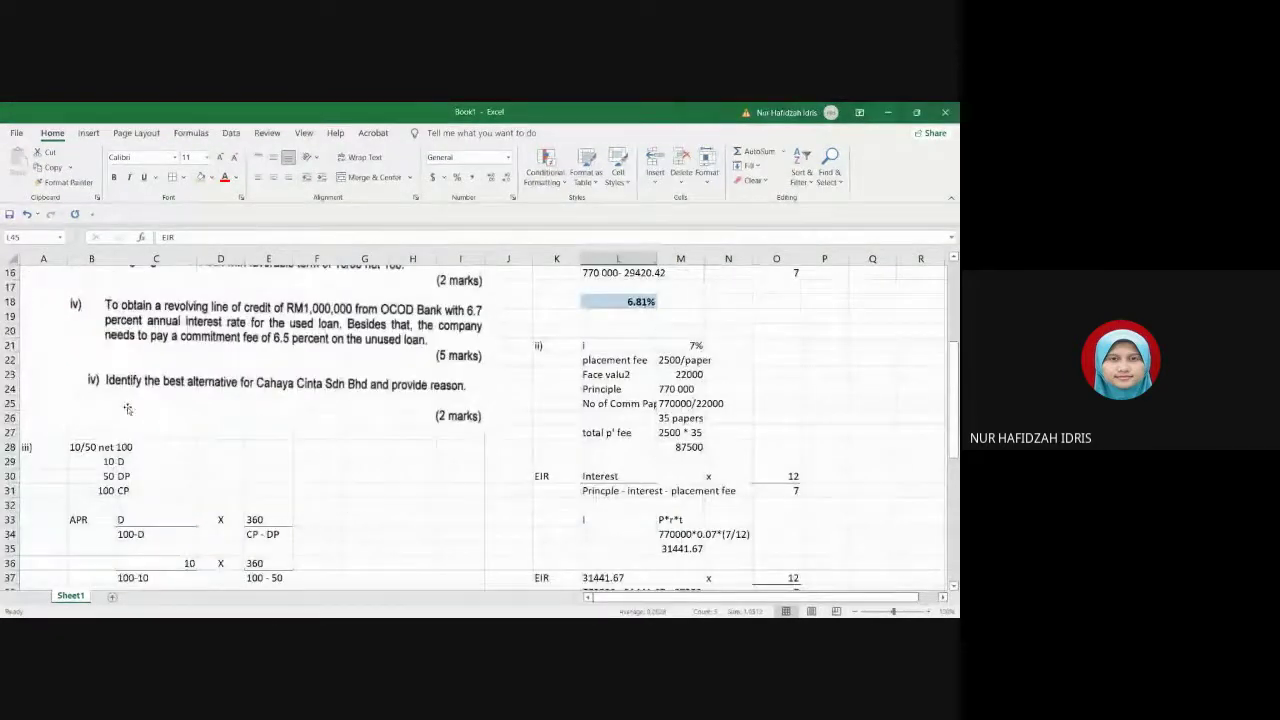
scroll(124, 398, "up", 5)
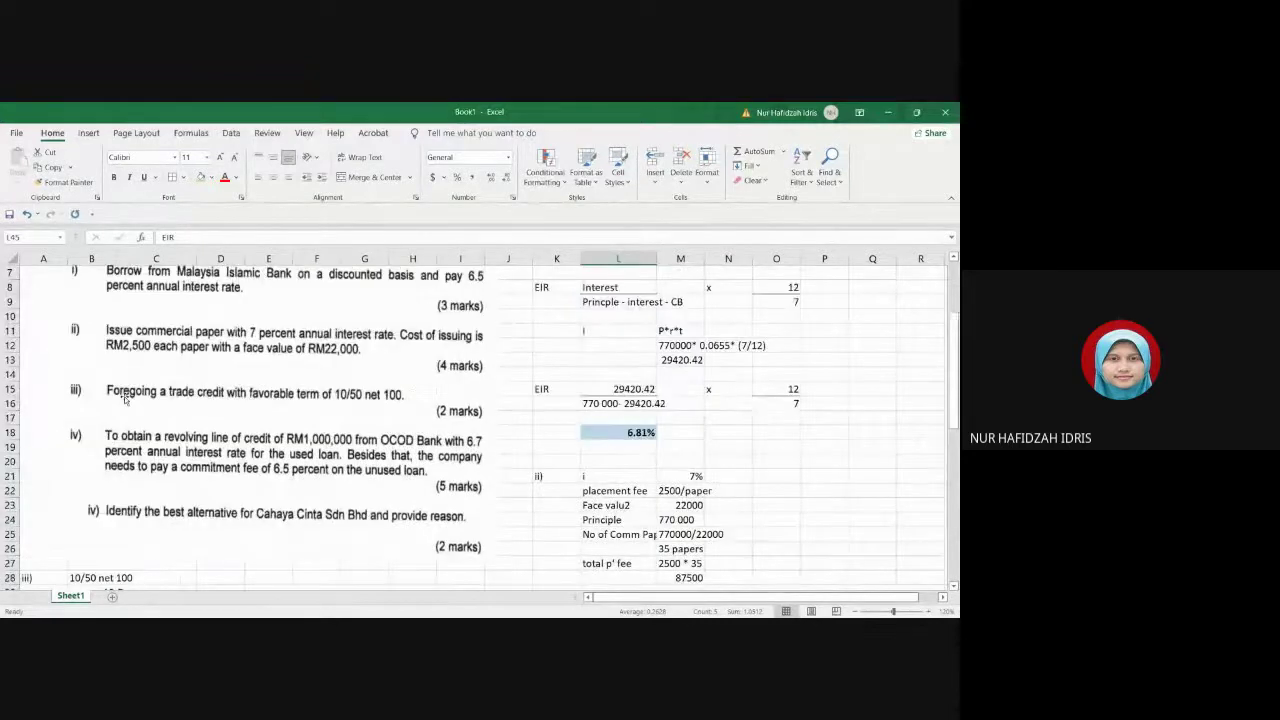
scroll(124, 398, "down", 2)
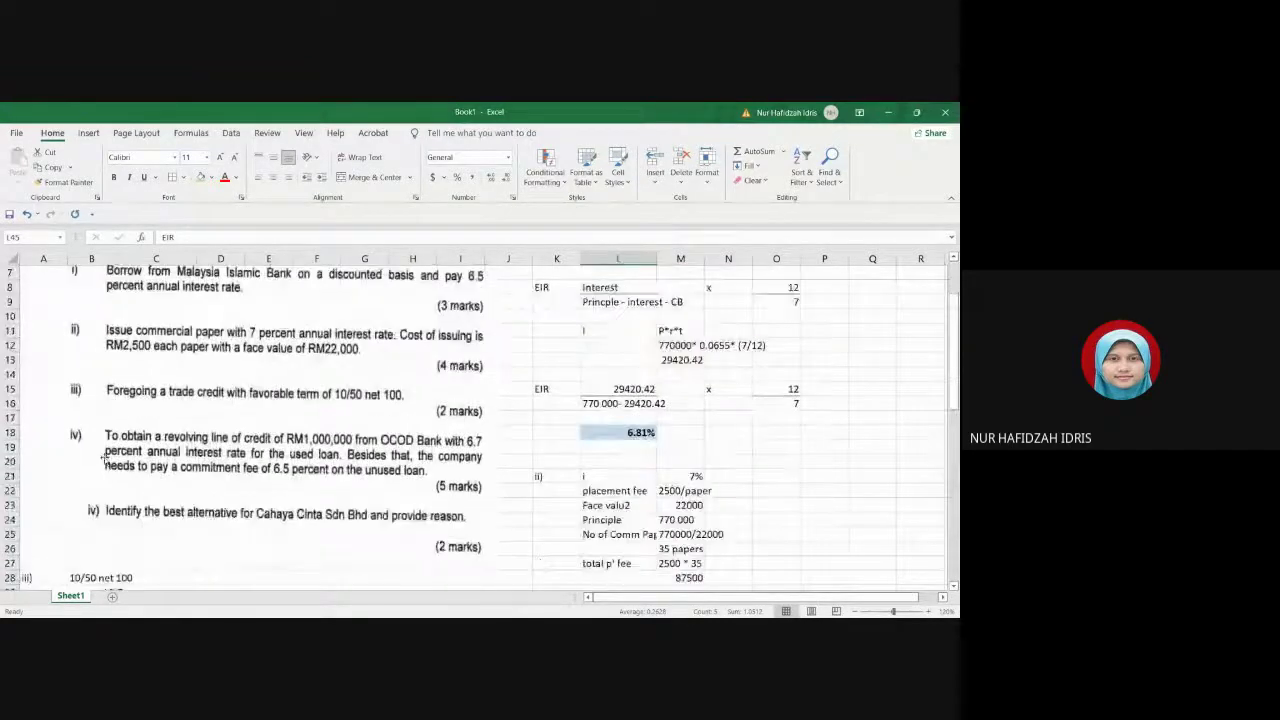
scroll(113, 524, "down", 2)
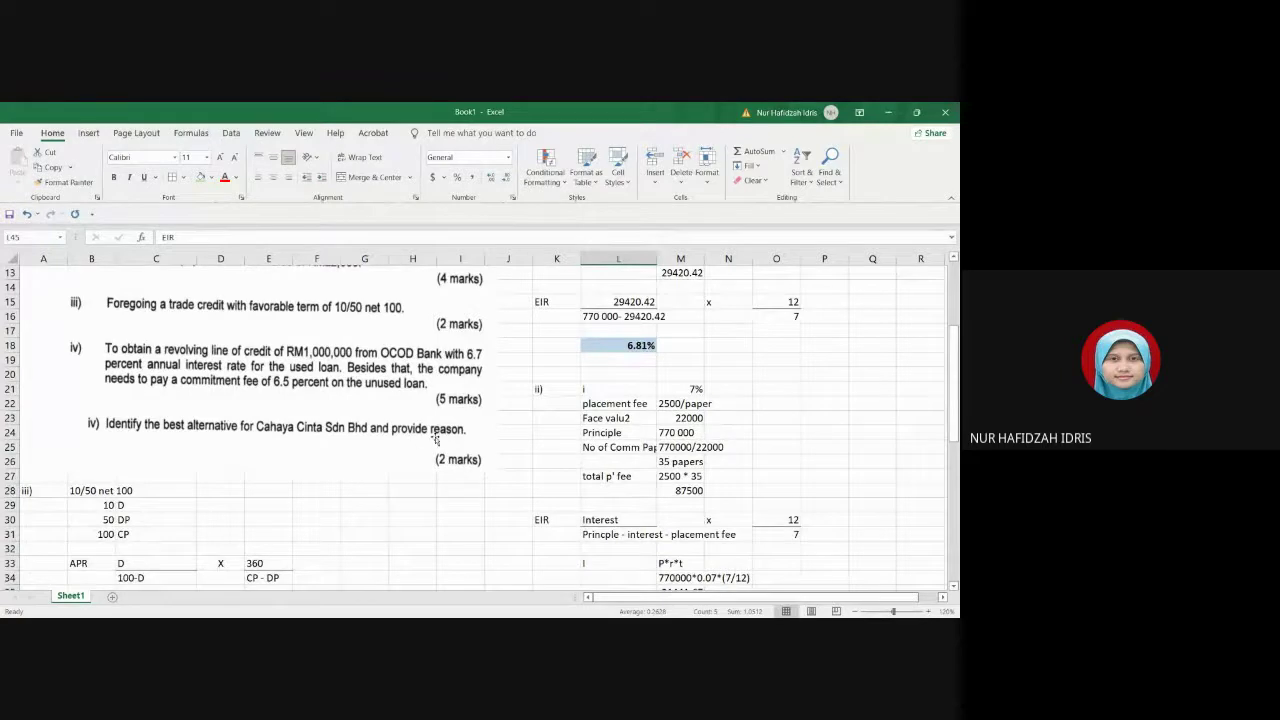
scroll(435, 437, "down", 7)
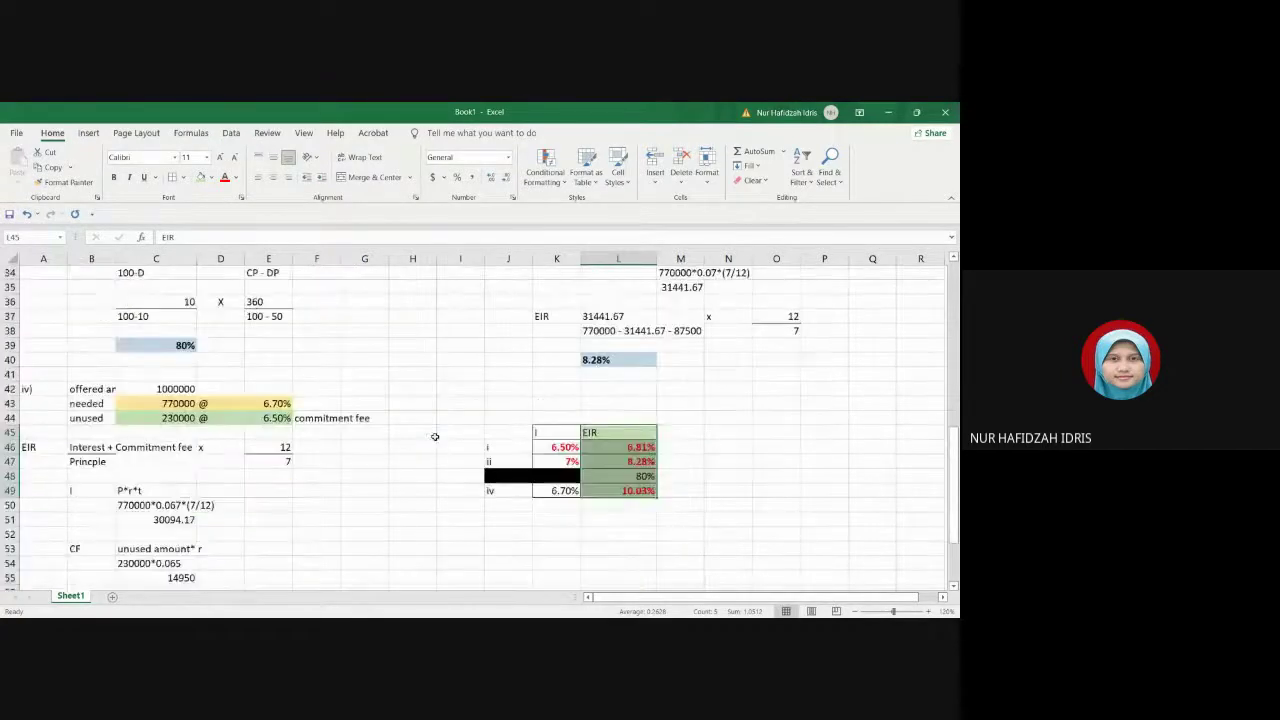
left_click(517, 475)
left_click_drag(517, 475, 565, 479)
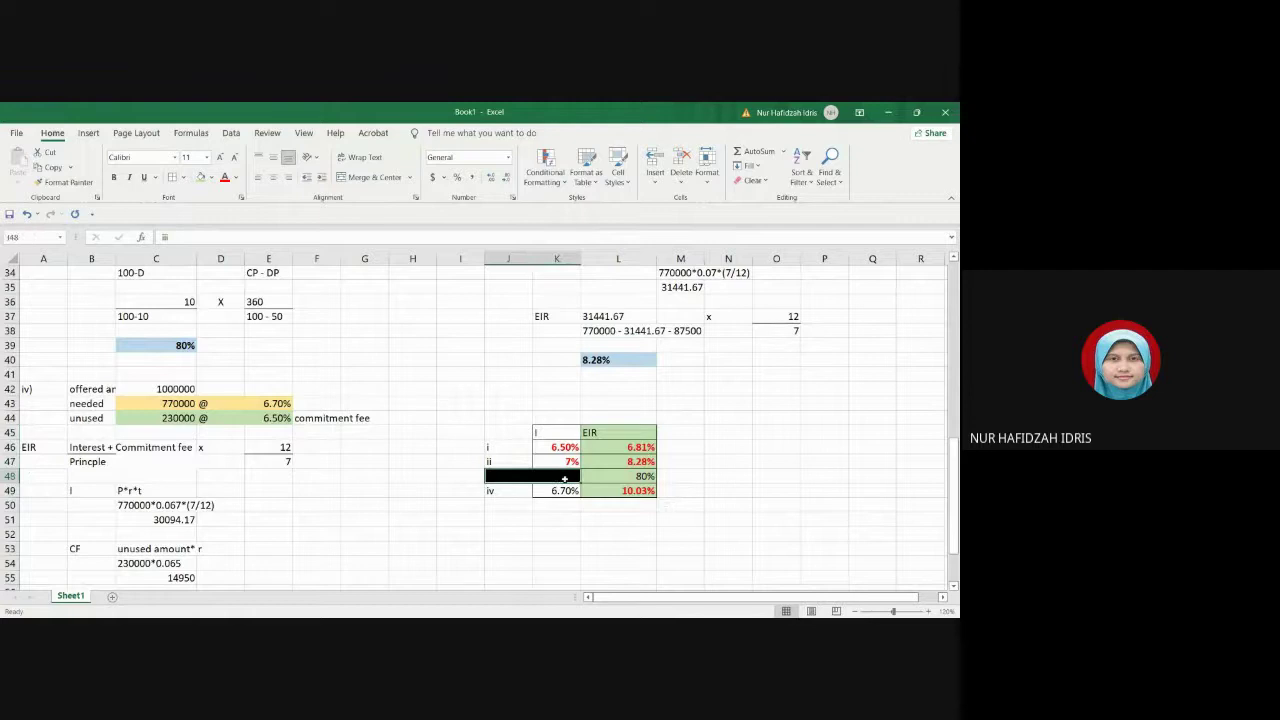
left_click(209, 177)
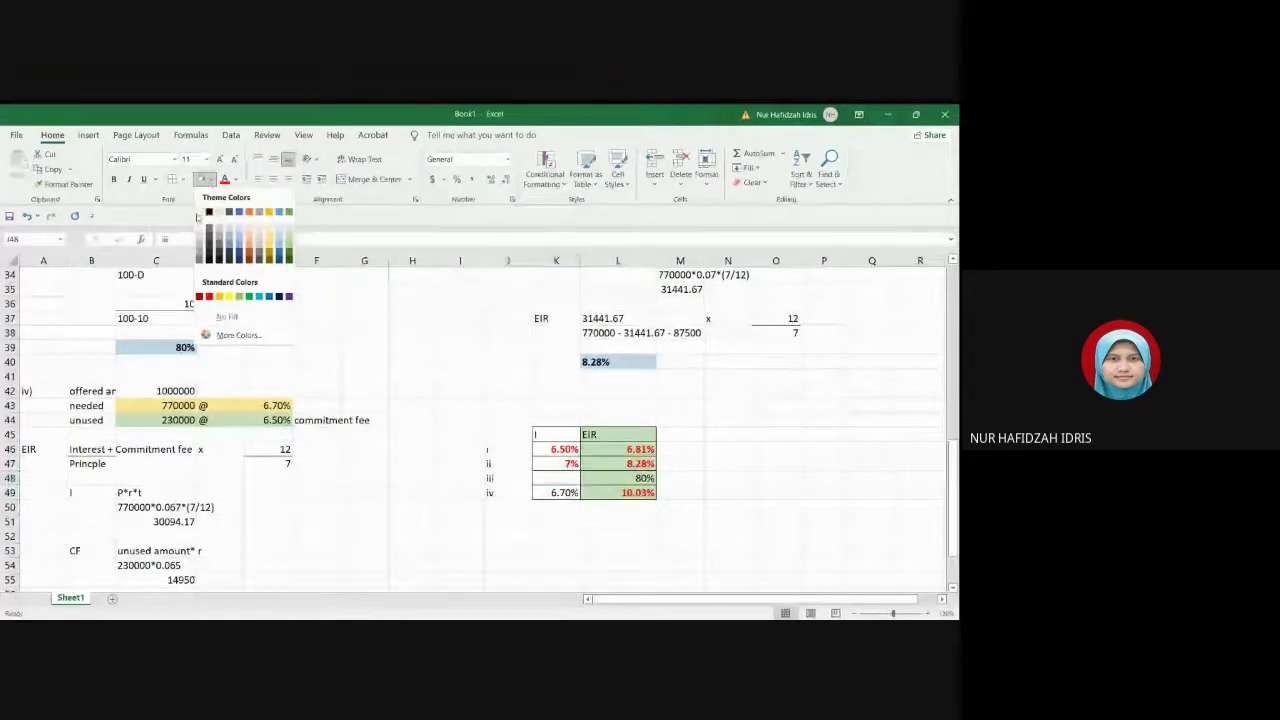
left_click(208, 317)
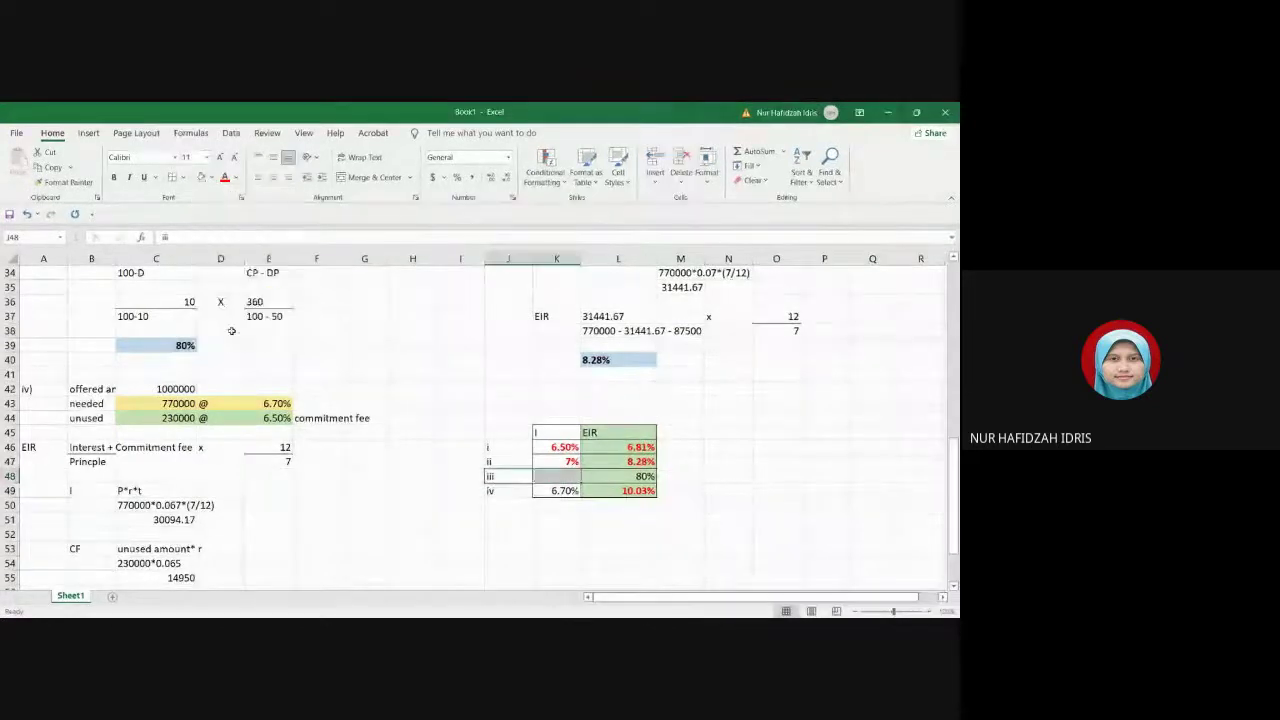
left_click(650, 548)
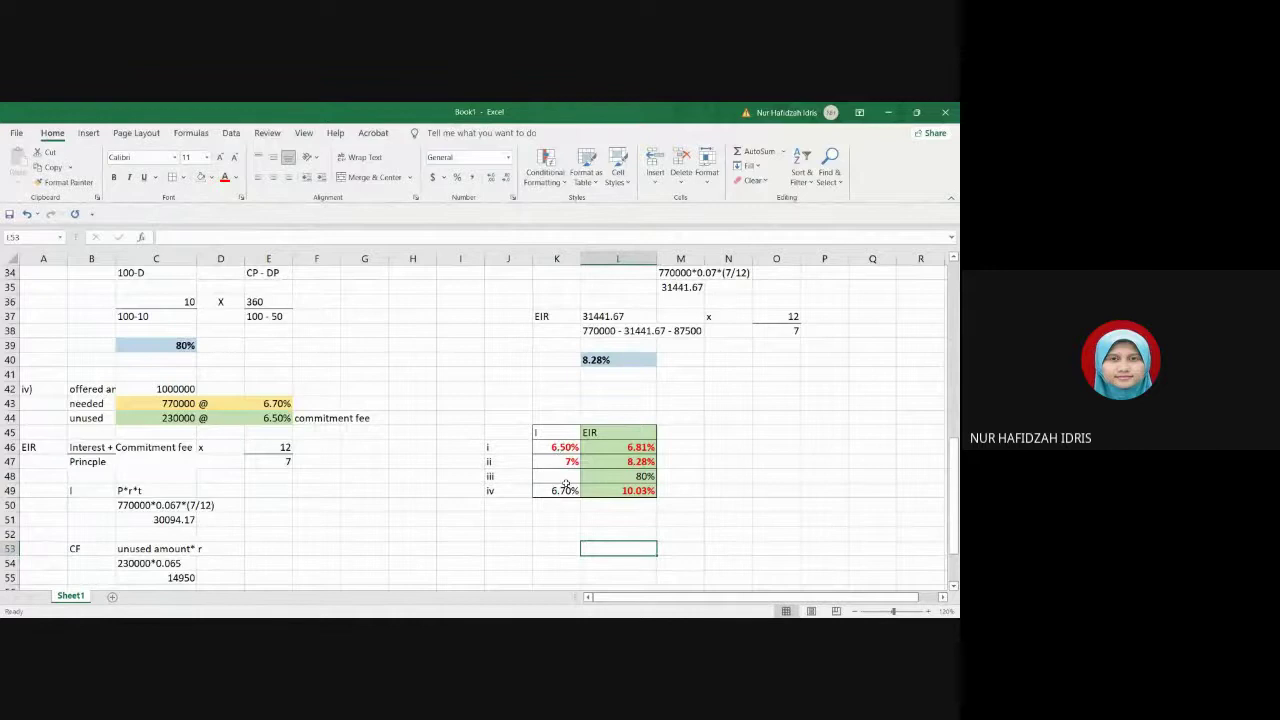
left_click(722, 481)
left_click(627, 448)
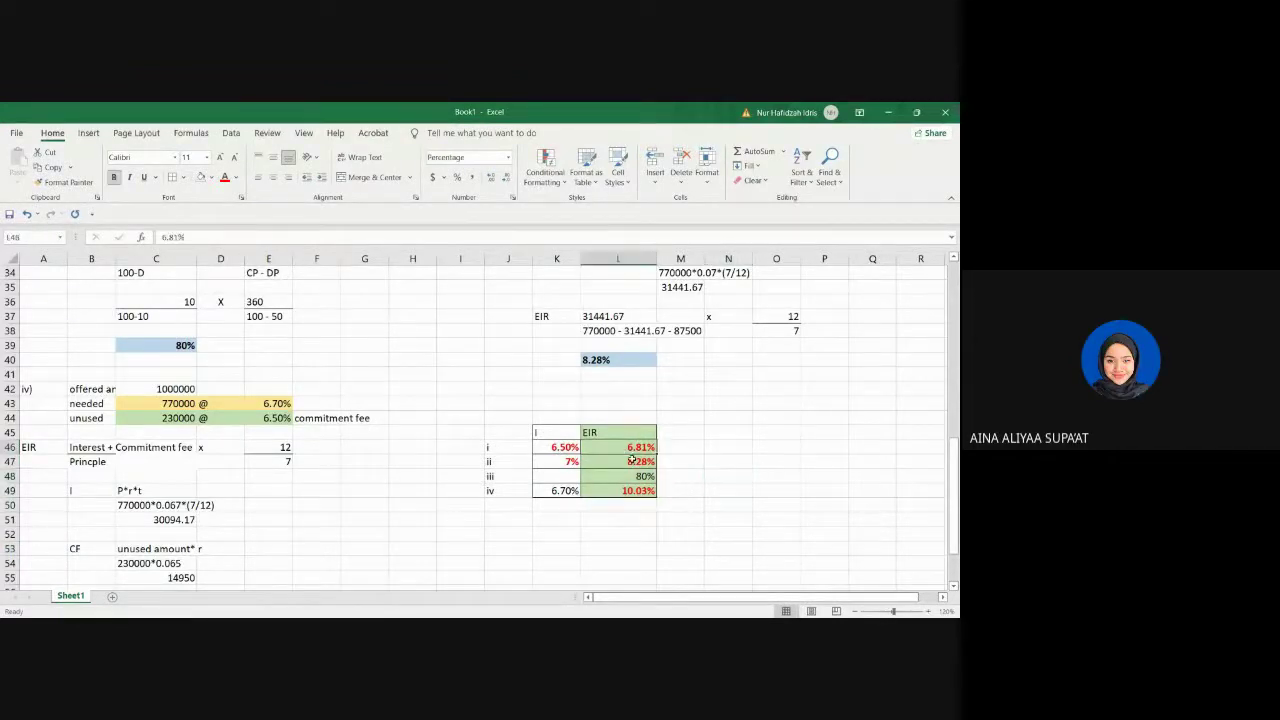
left_click(521, 524)
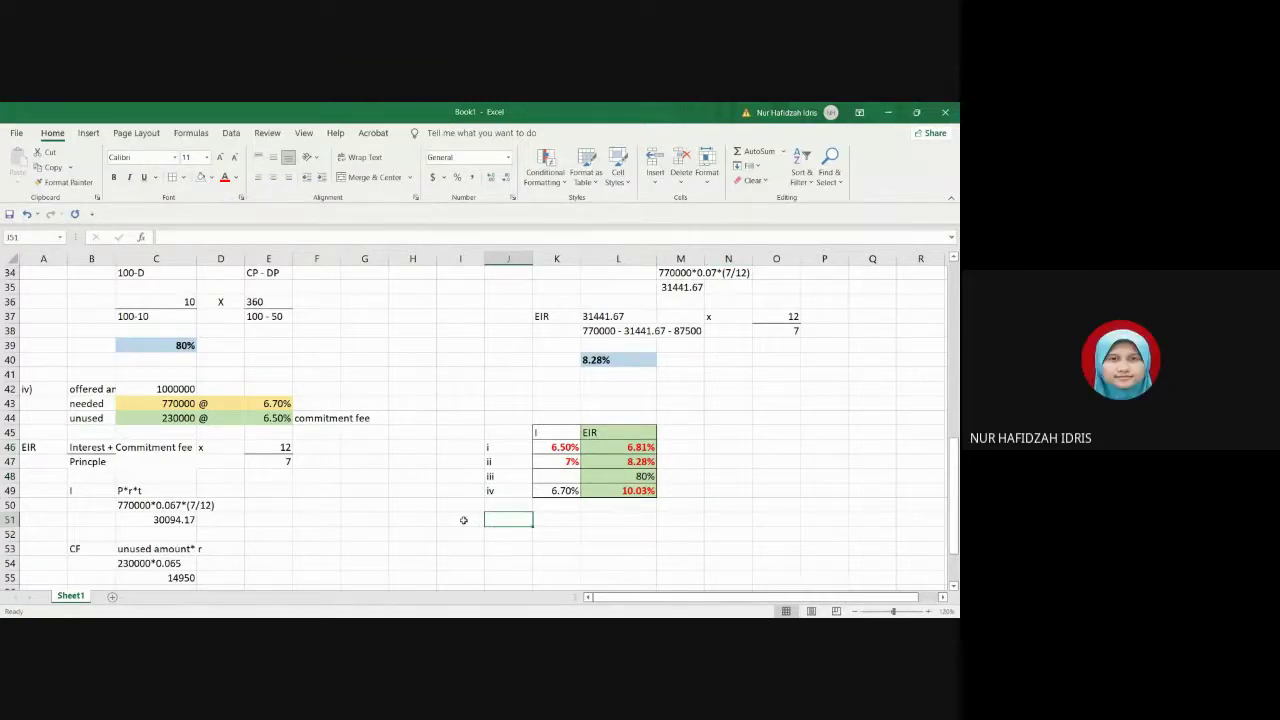
Step: Label cell A63 "v)" below alternative iv's workings and check the question's final part
scroll(329, 517, "down", 4)
left_click(31, 520)
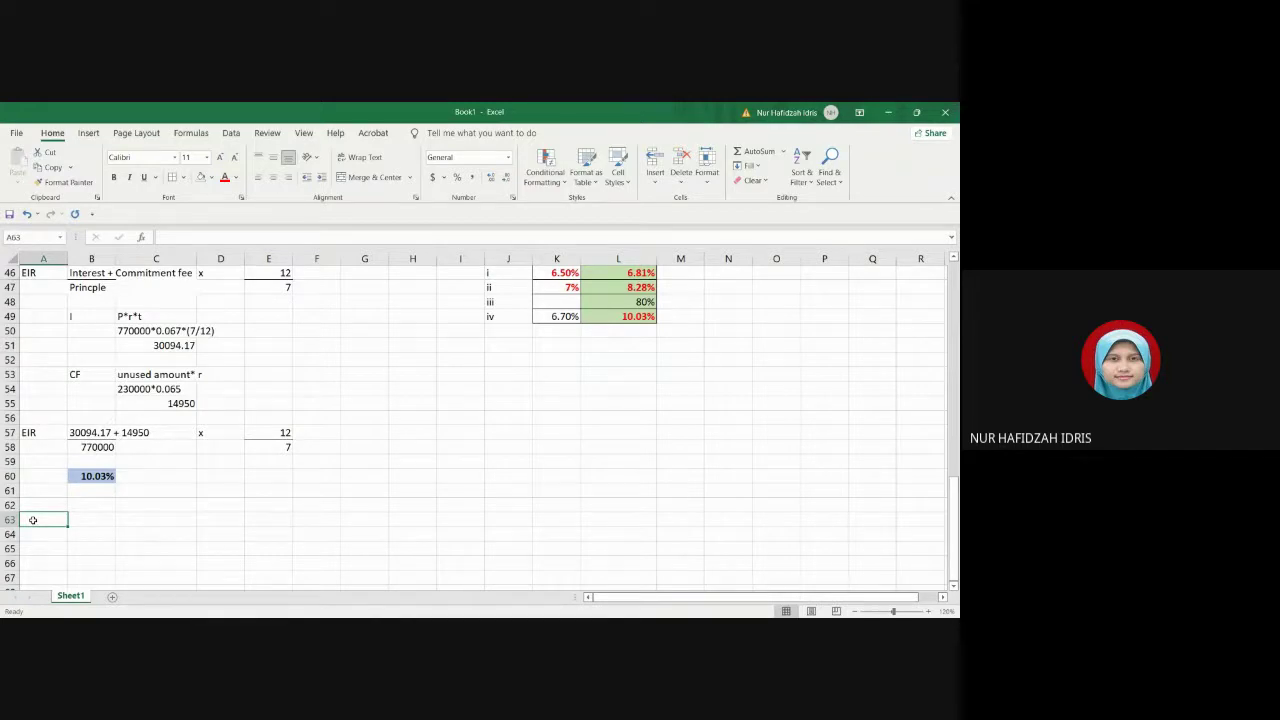
type("v")
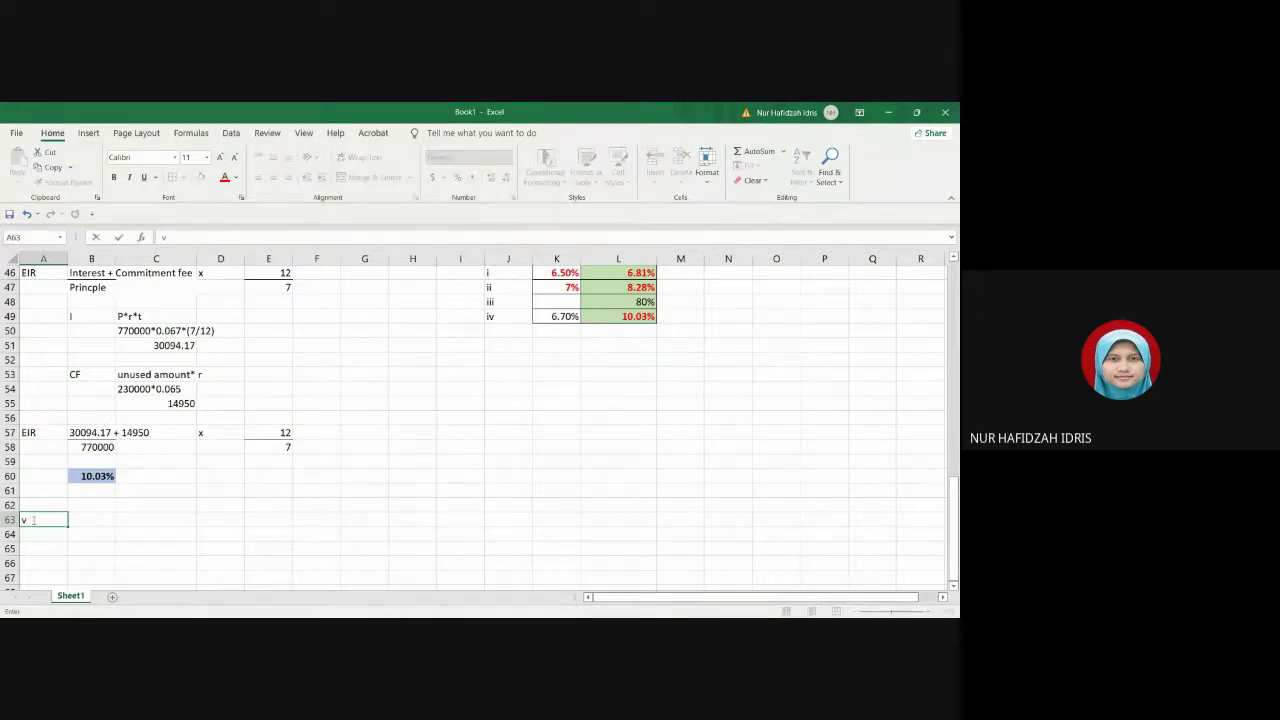
type(")")
scroll(100, 531, "up", 12)
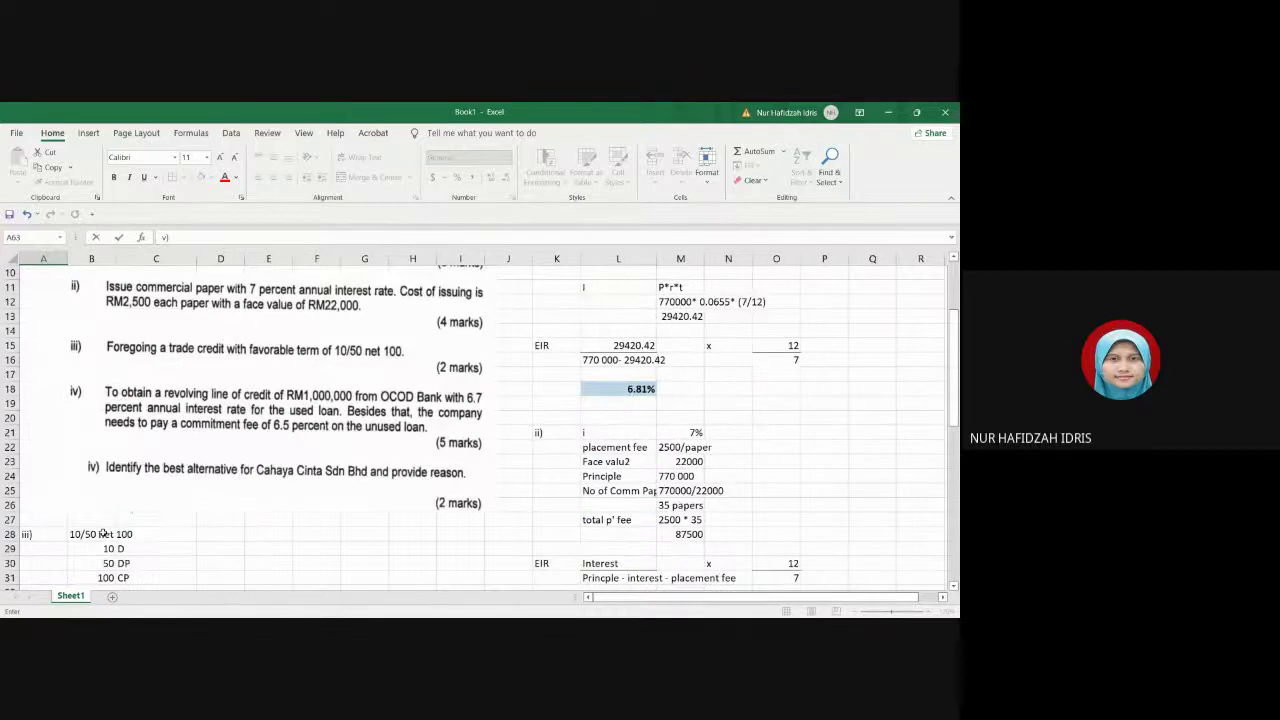
scroll(155, 485, "down", 13)
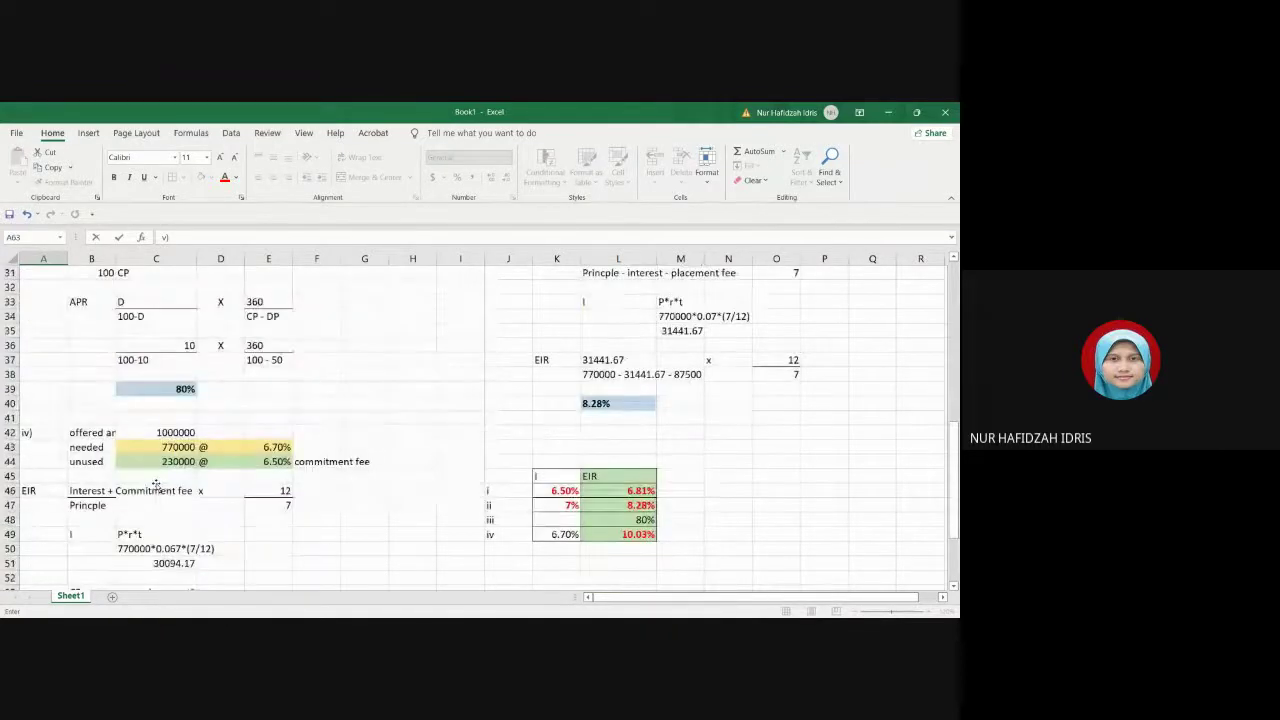
Step: Enter the answer in B63: "The company should choose alternative I (discounted loan) , because its provide the lowers EIR."
left_click(97, 478)
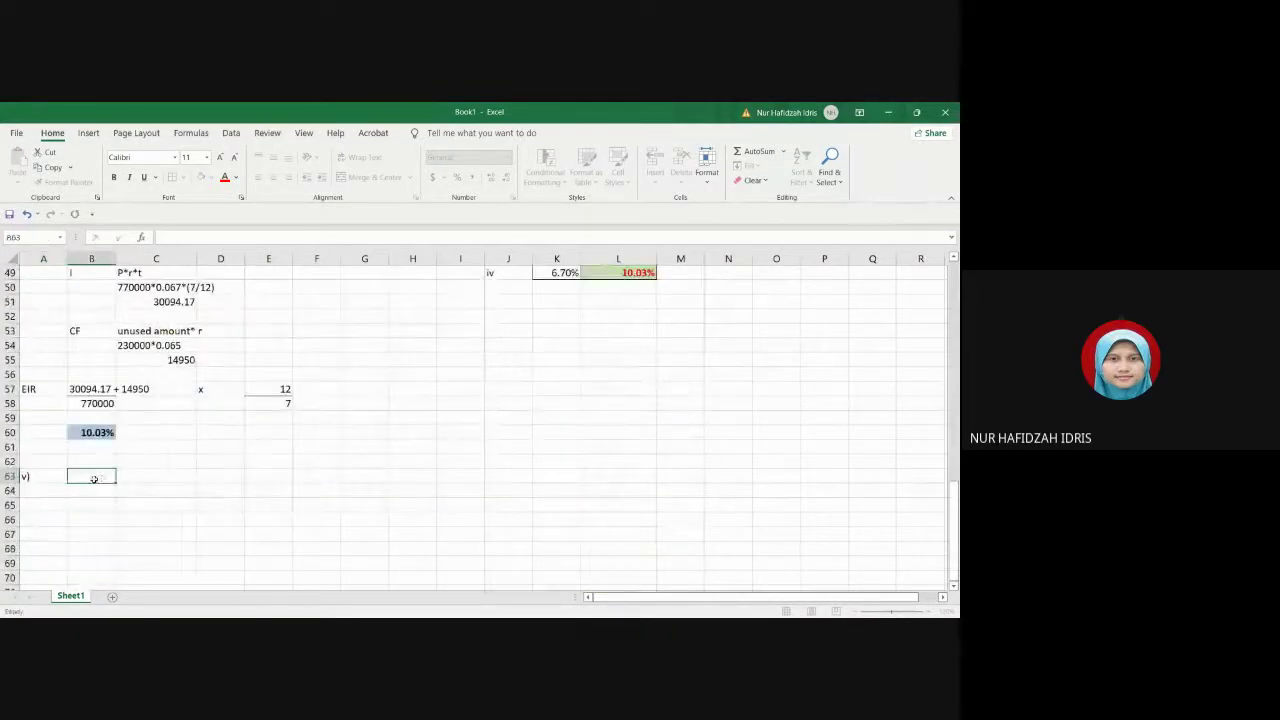
type("Te")
type("mpany should")
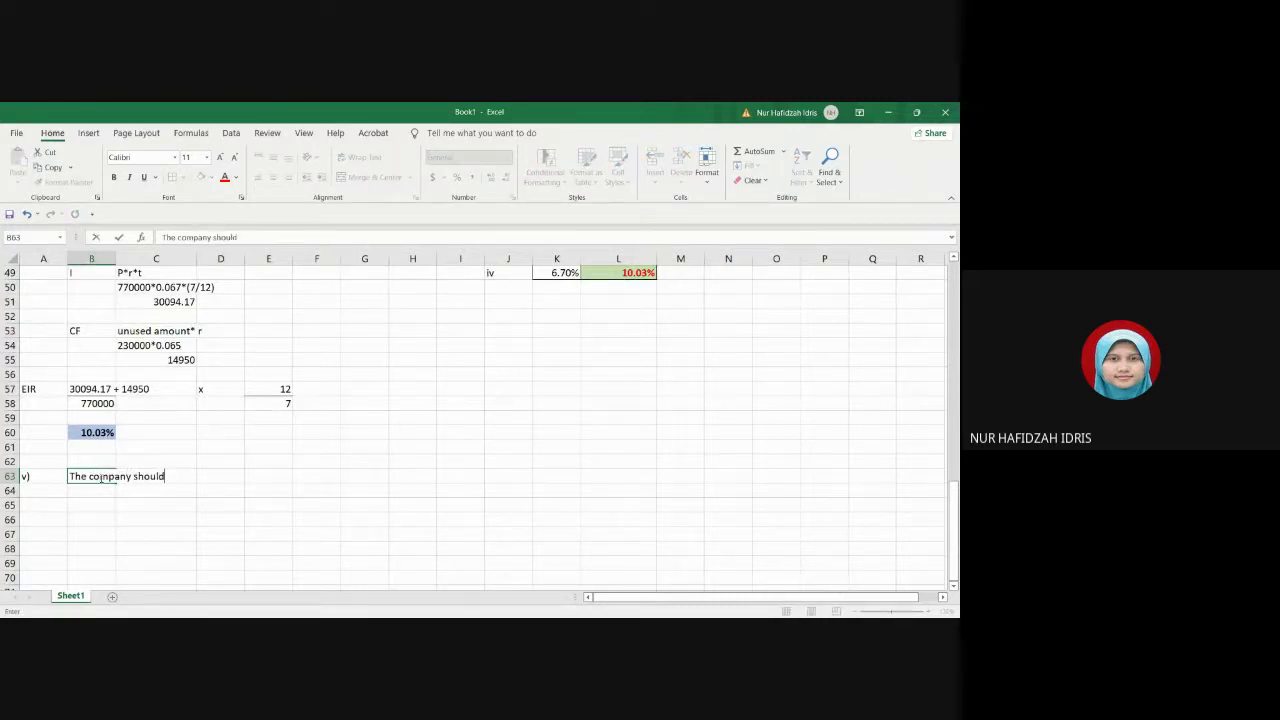
type(" selc")
key("BackSpace")
key("BackSpace")
key("BackSpace")
key("BackSpace")
key("BackSpace")
type("choose alternative ")
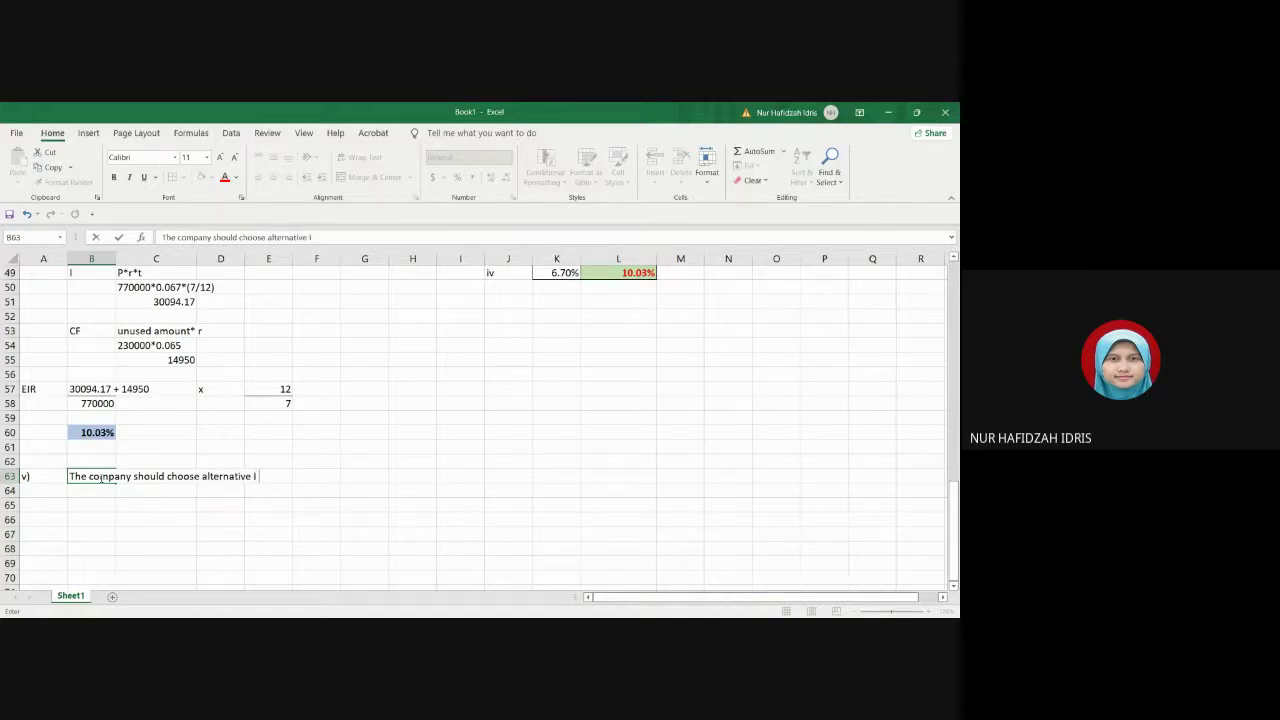
type("I (discounted loan) ")
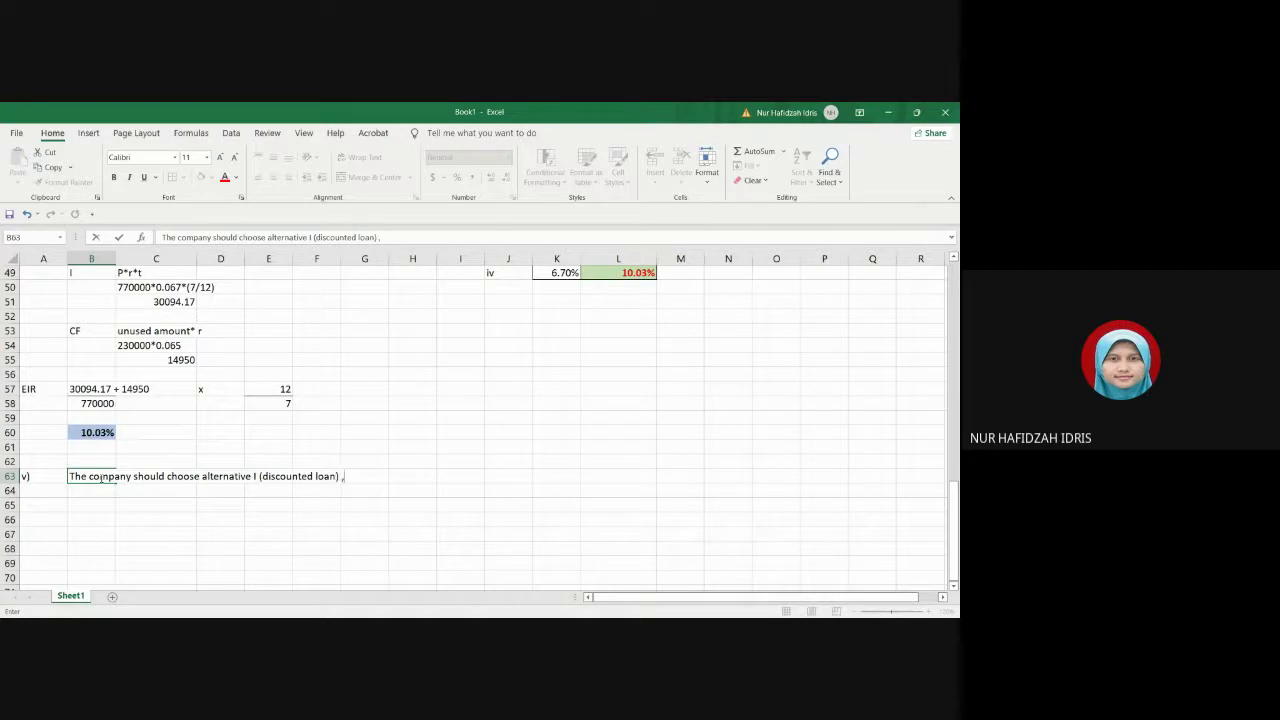
type(", because its provide the ")
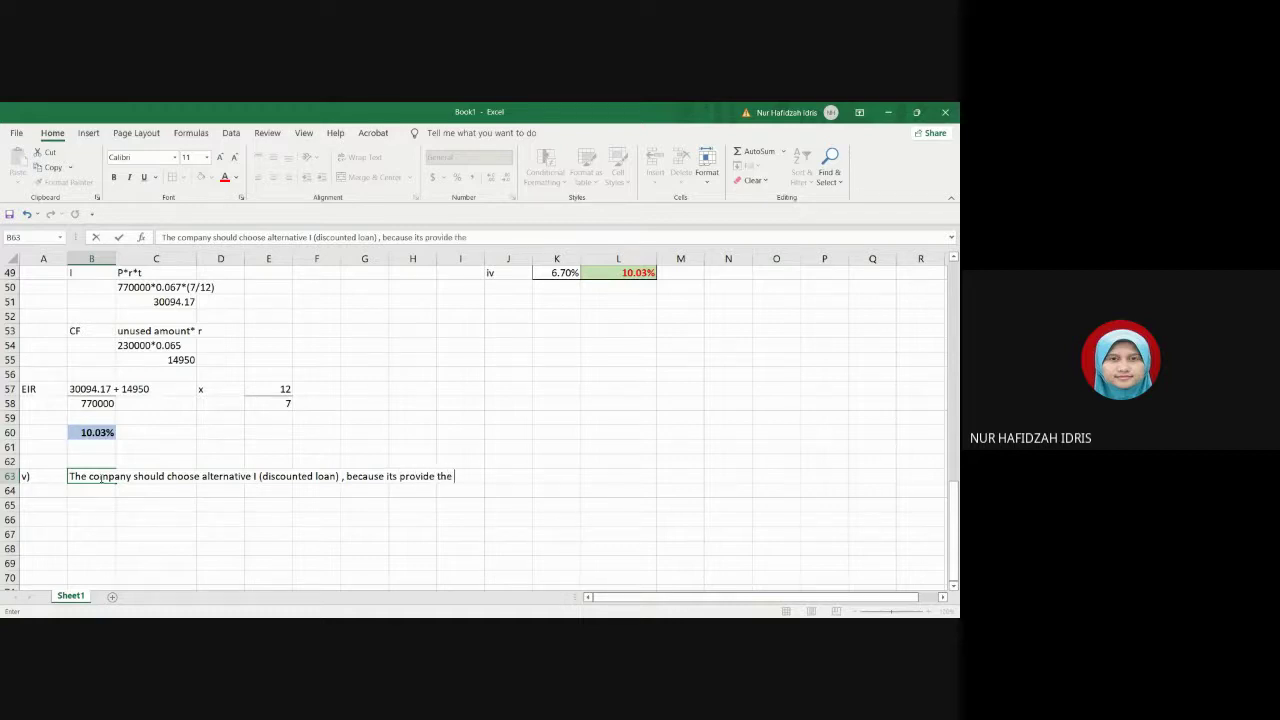
type("lowers EIR.")
left_click(460, 548)
Step: Correct the word "lowers" to "lowest" in the part v answer in B63
left_click(466, 478)
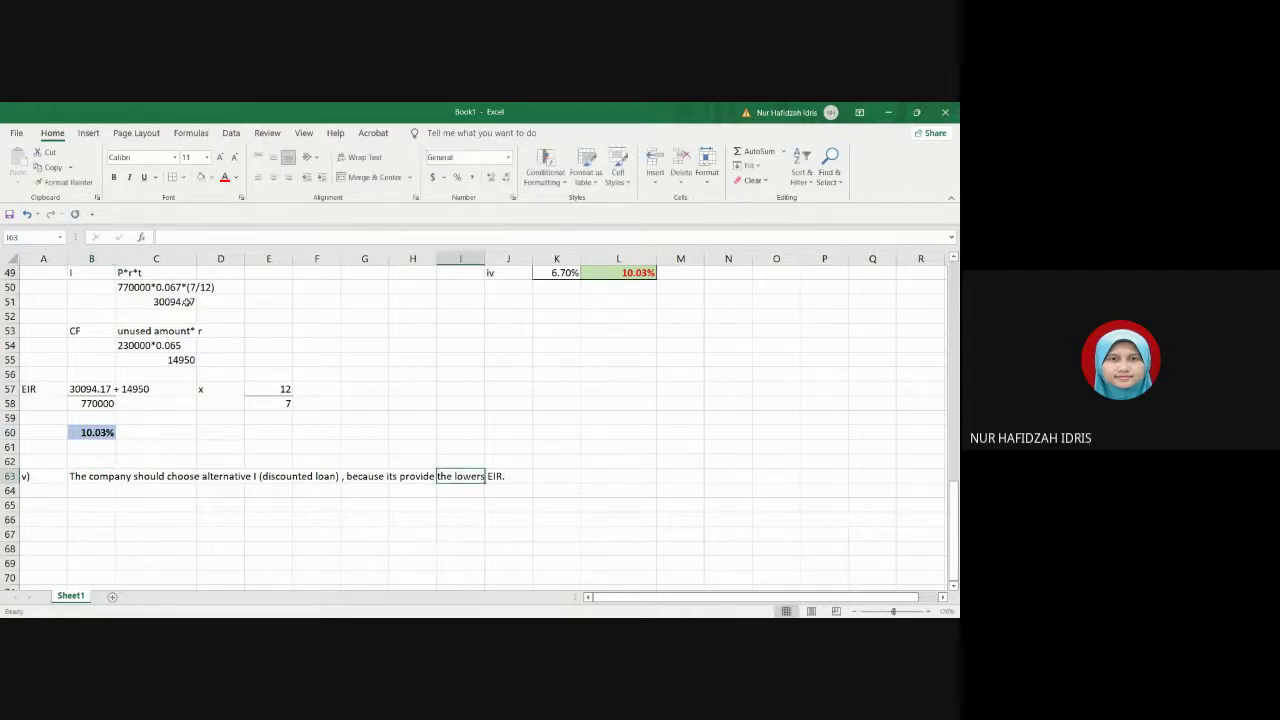
left_click(80, 472)
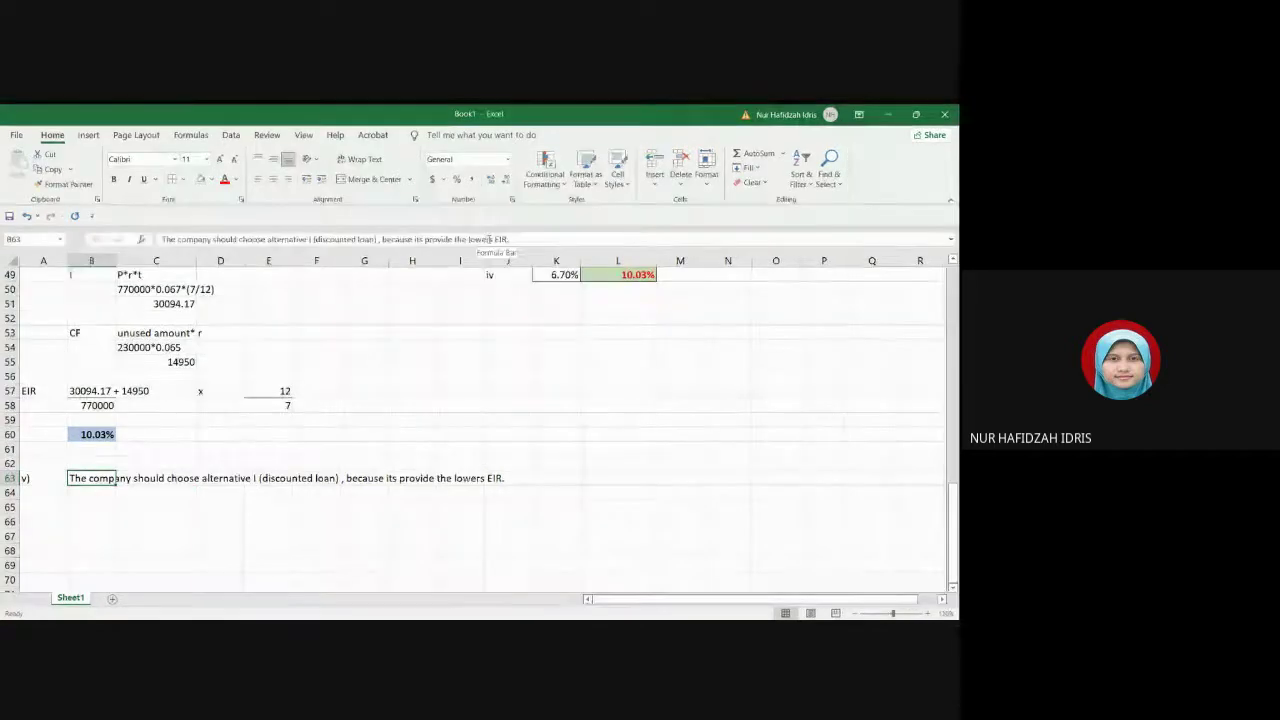
left_click(494, 239)
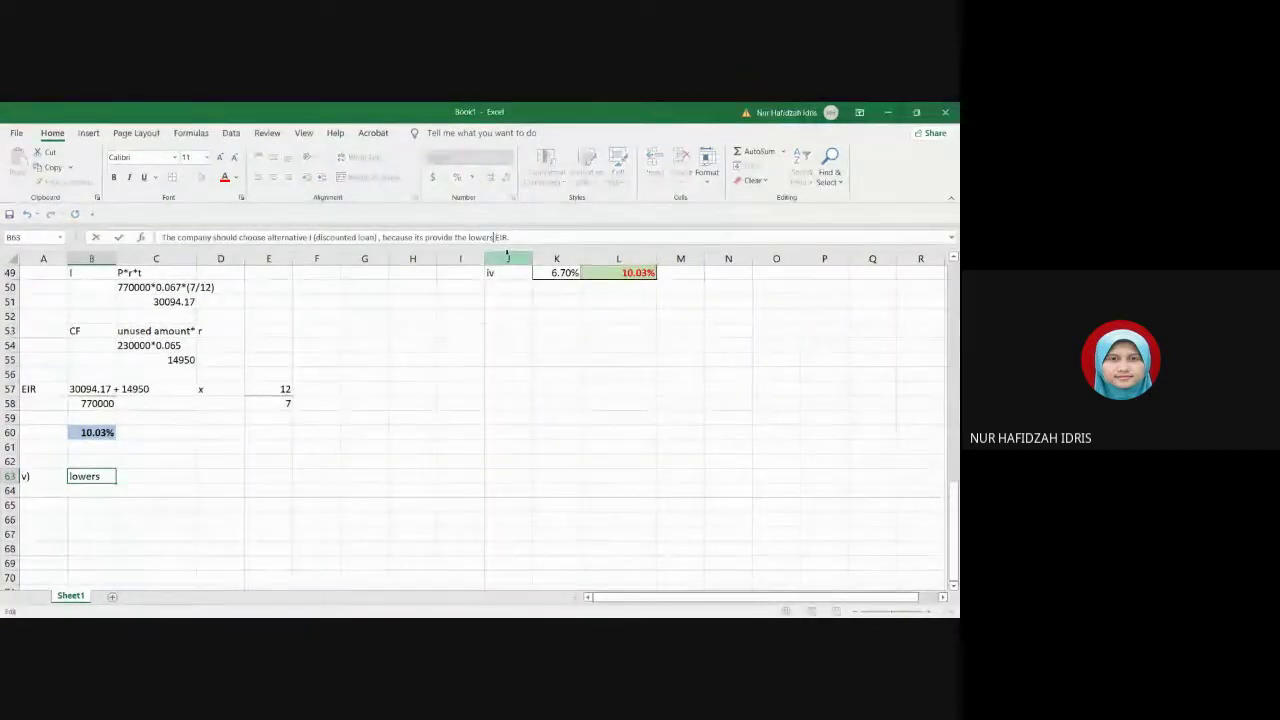
key("BackSpace")
key("BackSpace")
type("st")
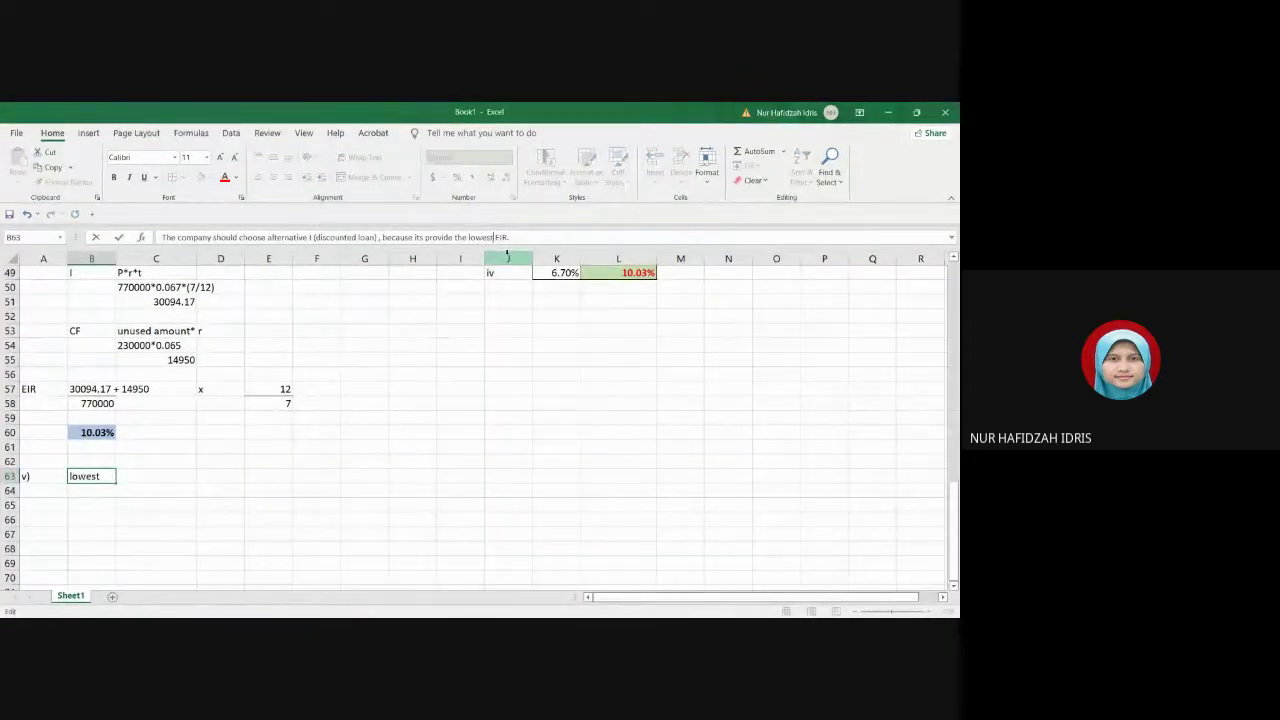
left_click(250, 562)
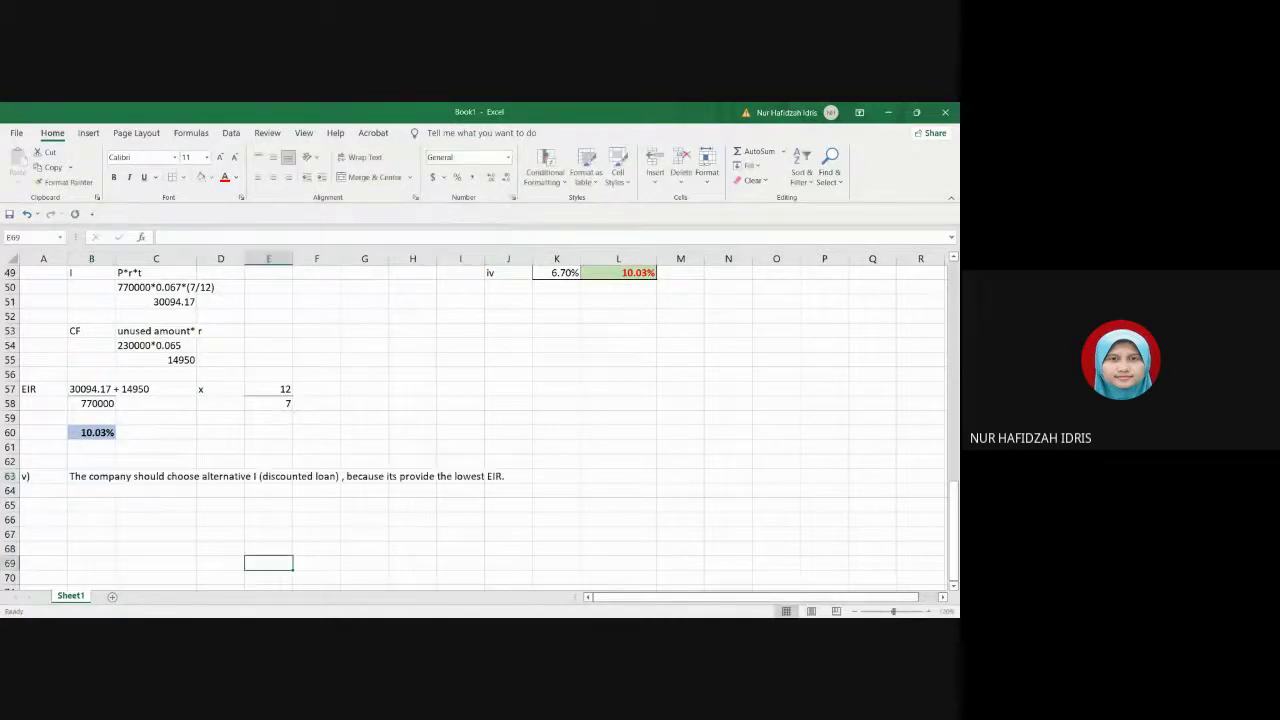